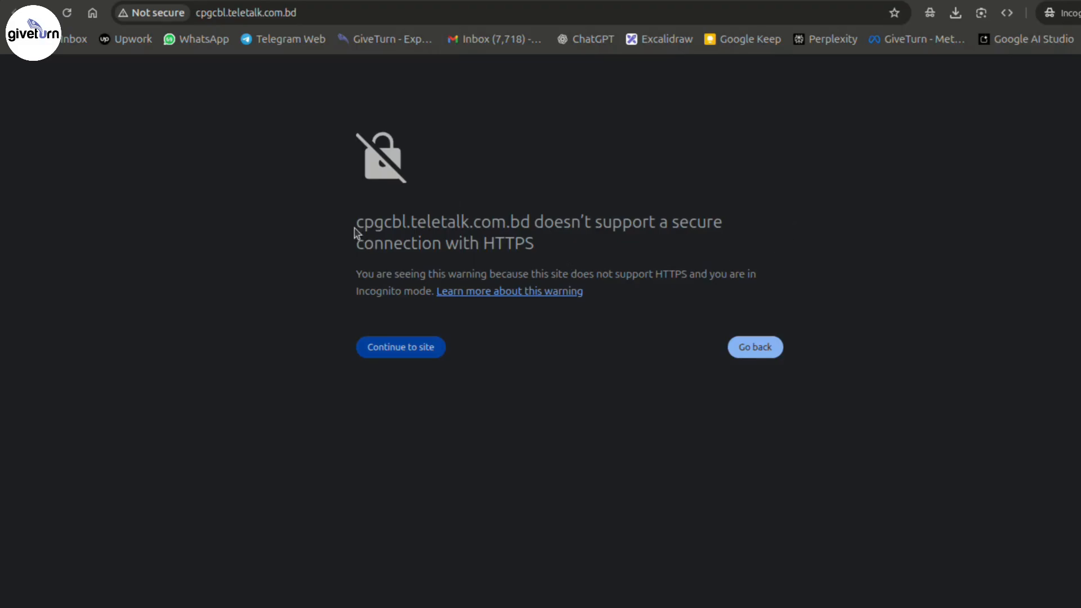
- Highlight the site name and HTTPS wording in the warning, then continue to the insecure cpgcbl.teletalk.com.bd site
{"action": "left_click_drag", "start_coordinate": [355, 224], "coordinate": [528, 226]}
{"action": "left_click_drag", "start_coordinate": [688, 223], "coordinate": [655, 244]}
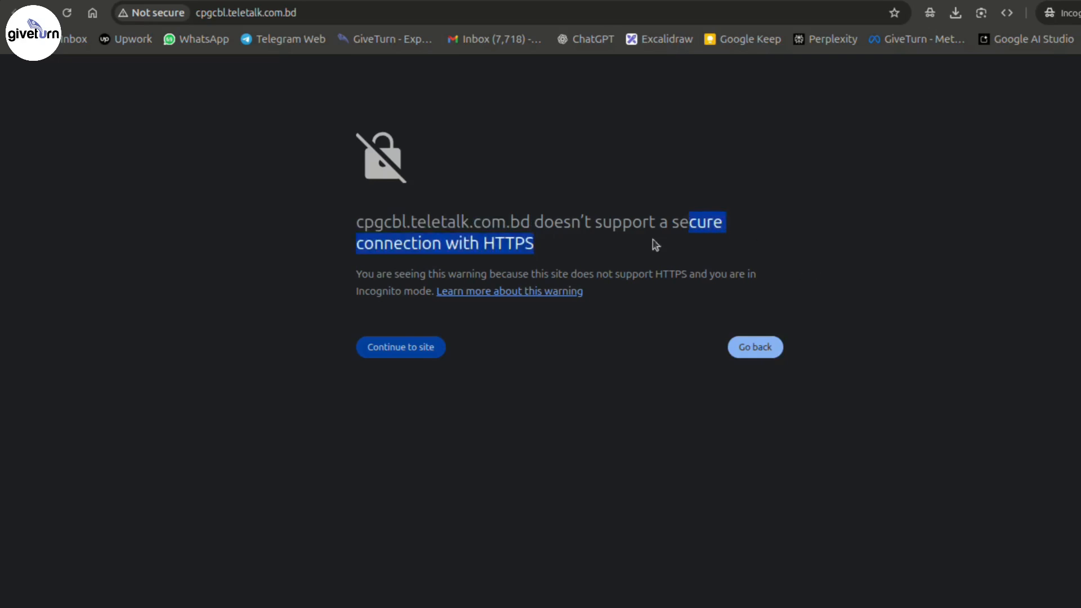
{"action": "left_click", "coordinate": [531, 244]}
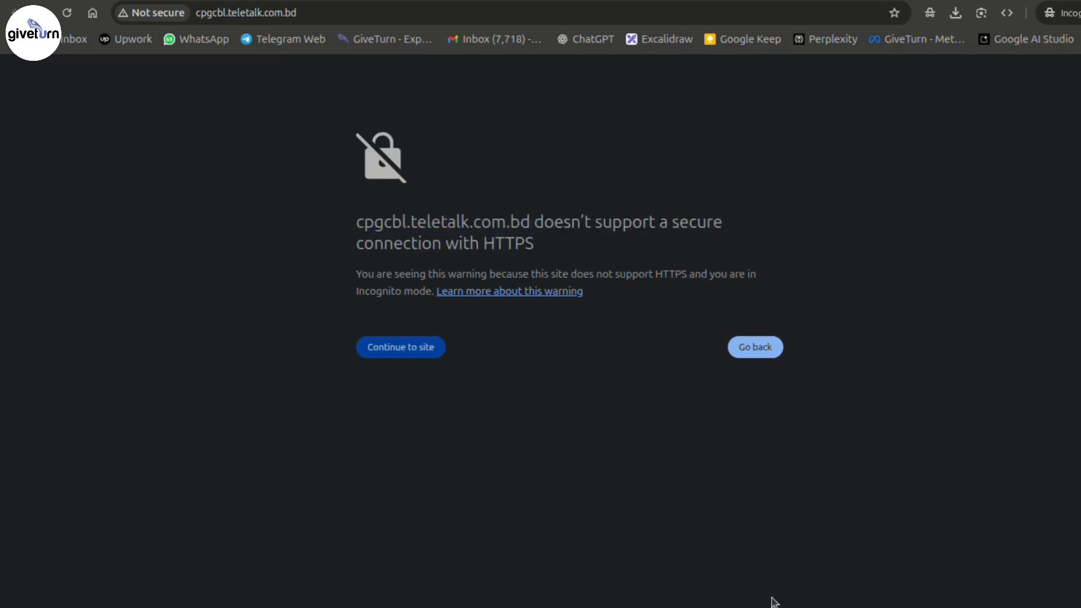
{"action": "left_click", "coordinate": [403, 349]}
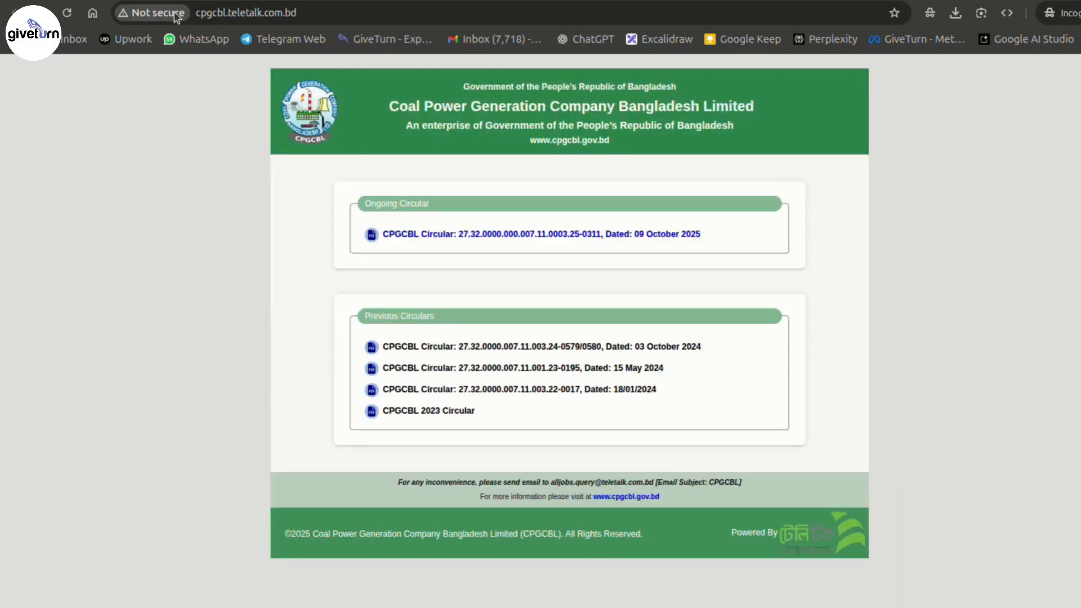
- Review the 'Not secure' site information for cpgcbl.teletalk.com.bd, then close it
{"action": "left_click", "coordinate": [177, 17]}
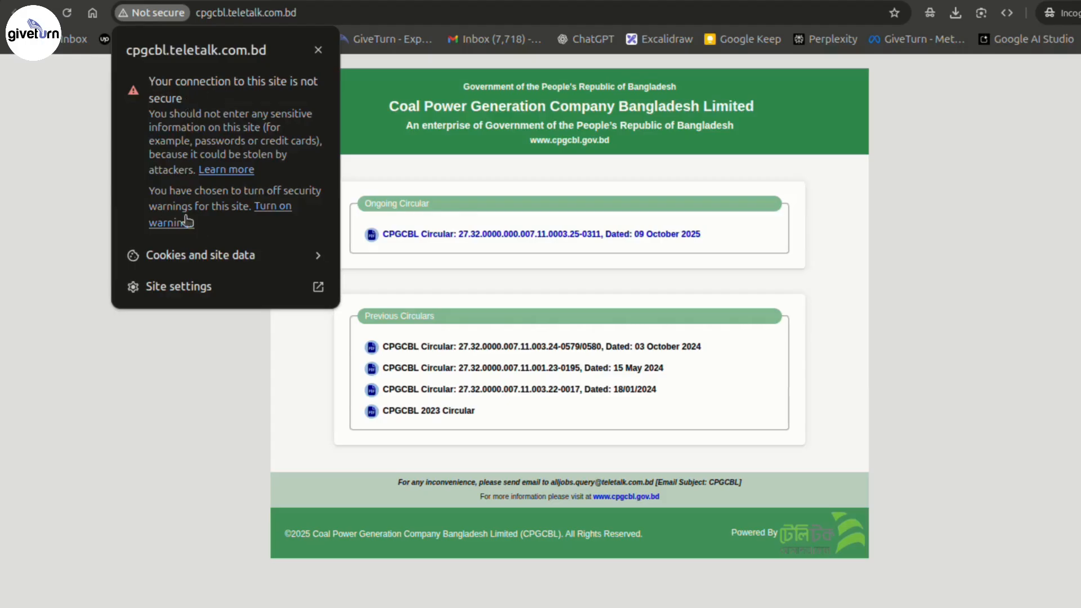
{"action": "left_click", "coordinate": [960, 218]}
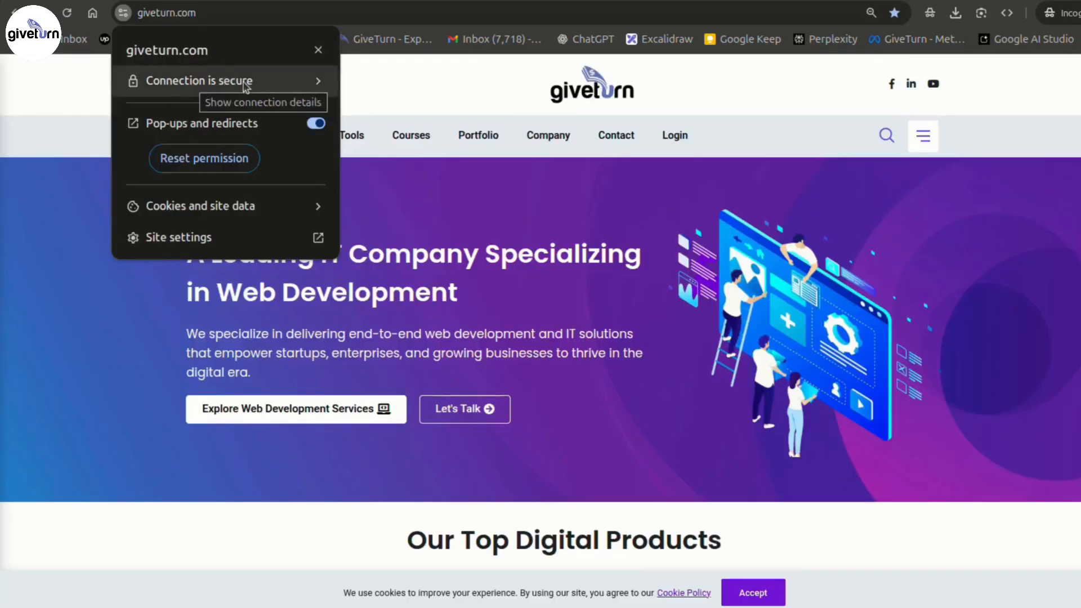
- Check giveturn.com's site info showing 'Connection is secure' and 'Certificate is valid', then dismiss it
{"action": "left_click", "coordinate": [795, 275]}
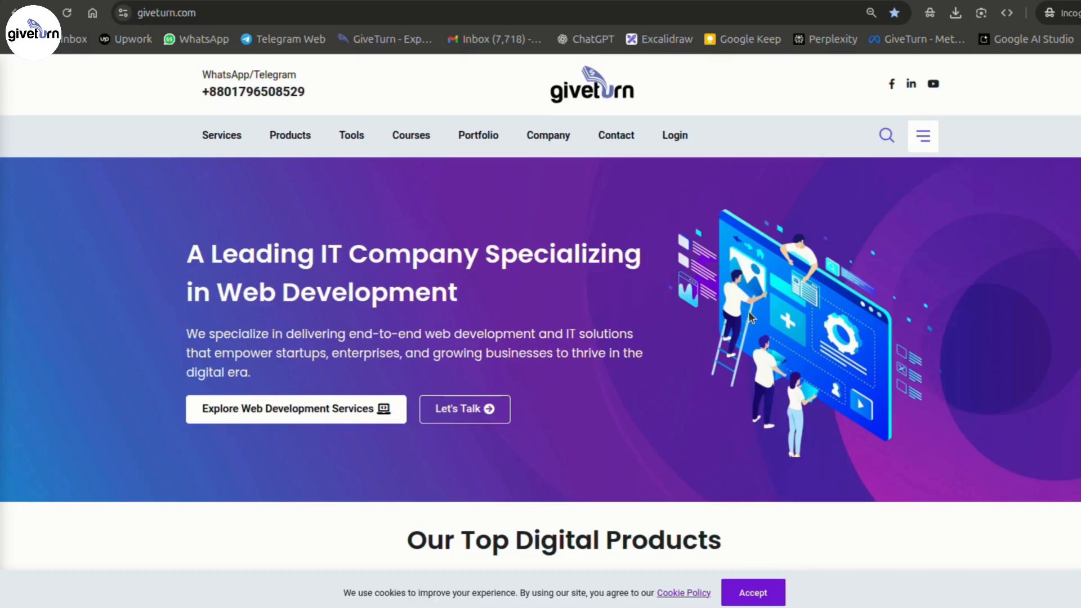
{"action": "mouse_move", "coordinate": [689, 140]}
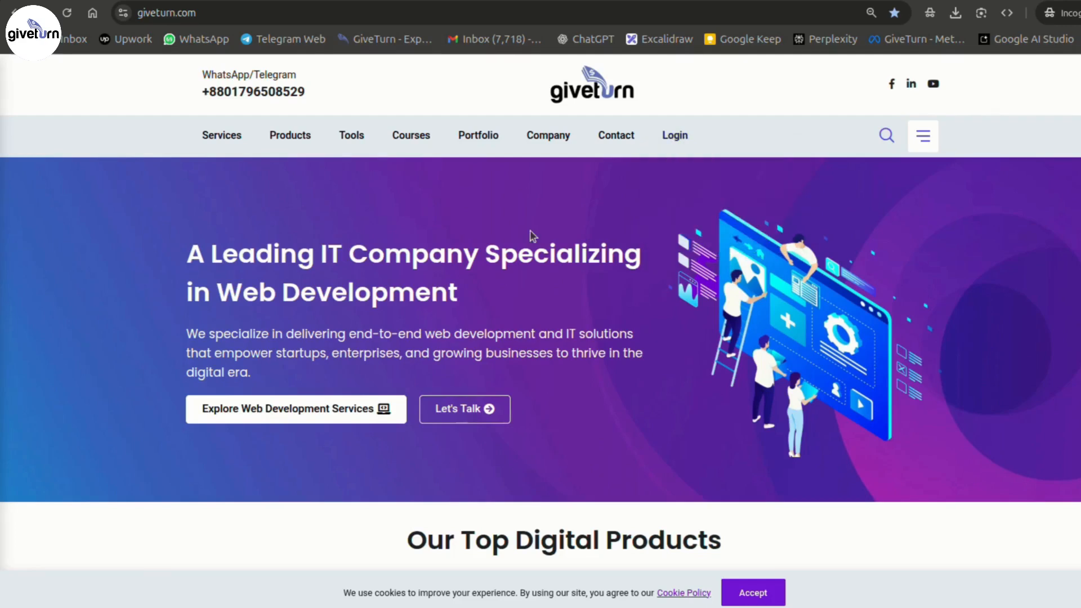
{"action": "left_click", "coordinate": [123, 13]}
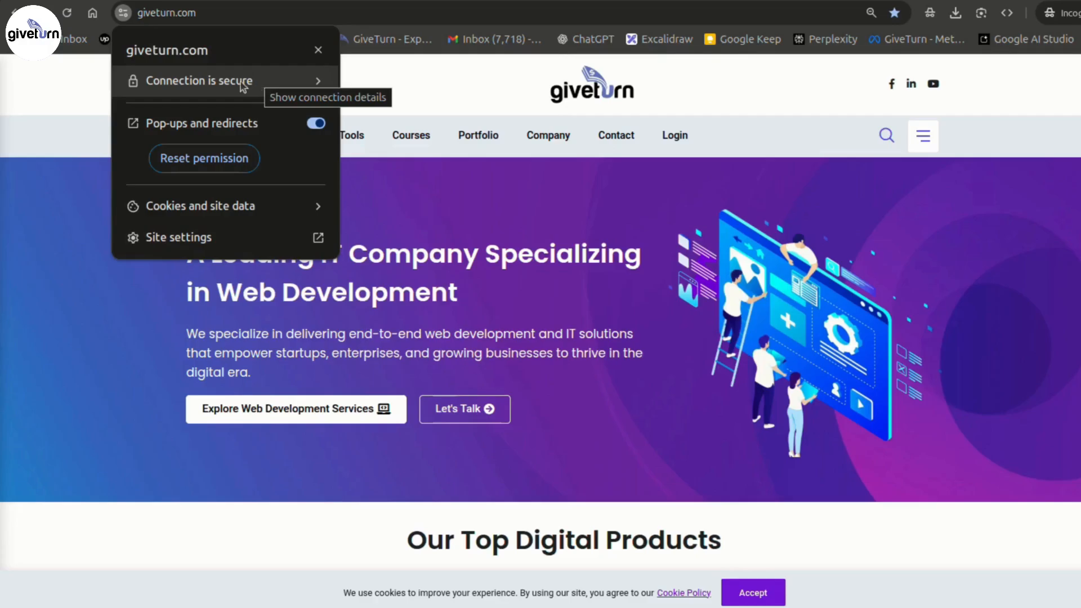
{"action": "left_click", "coordinate": [240, 83]}
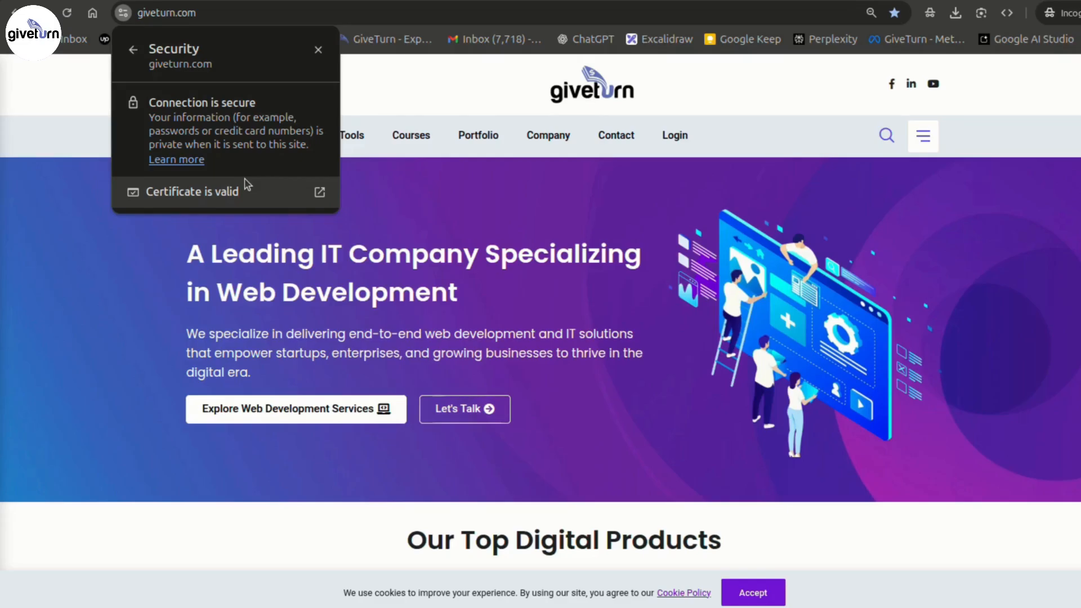
{"action": "key", "text": "Escape"}
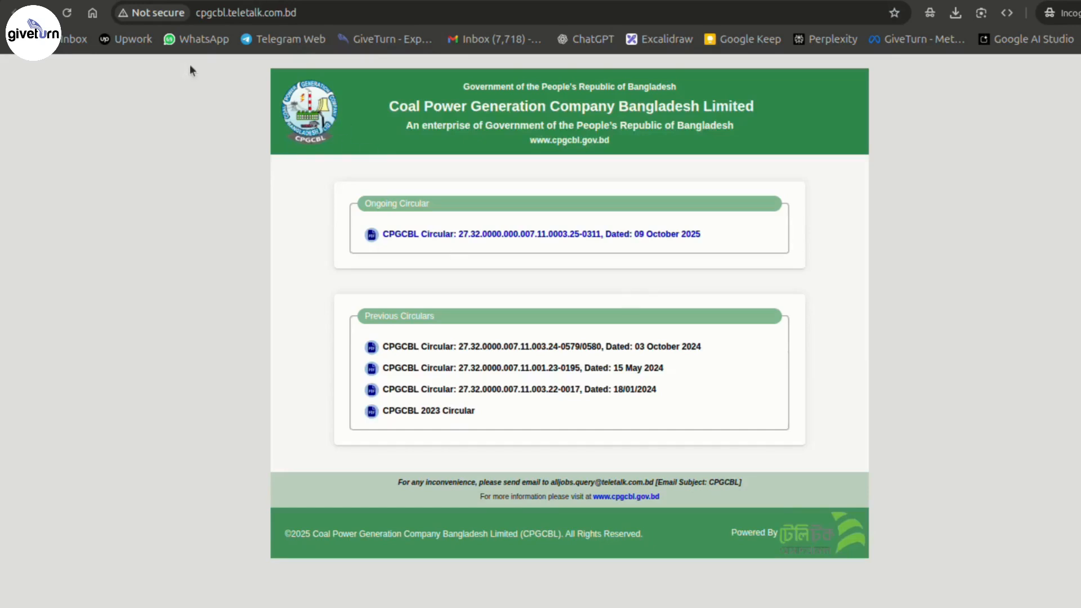
- Show the 'Not secure' connection information for cpgcbl.teletalk.com.bd
{"action": "left_click", "coordinate": [151, 13]}
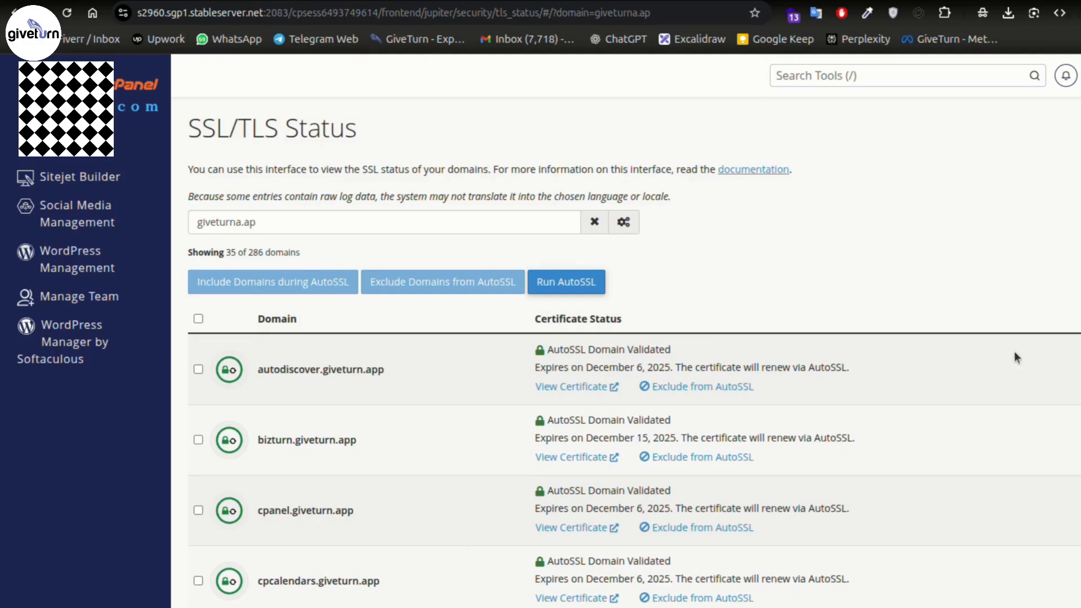
- Search cPanel's tools for 'ssl', then dismiss the search results
{"action": "left_click", "coordinate": [903, 69]}
{"action": "type", "text": "s"}
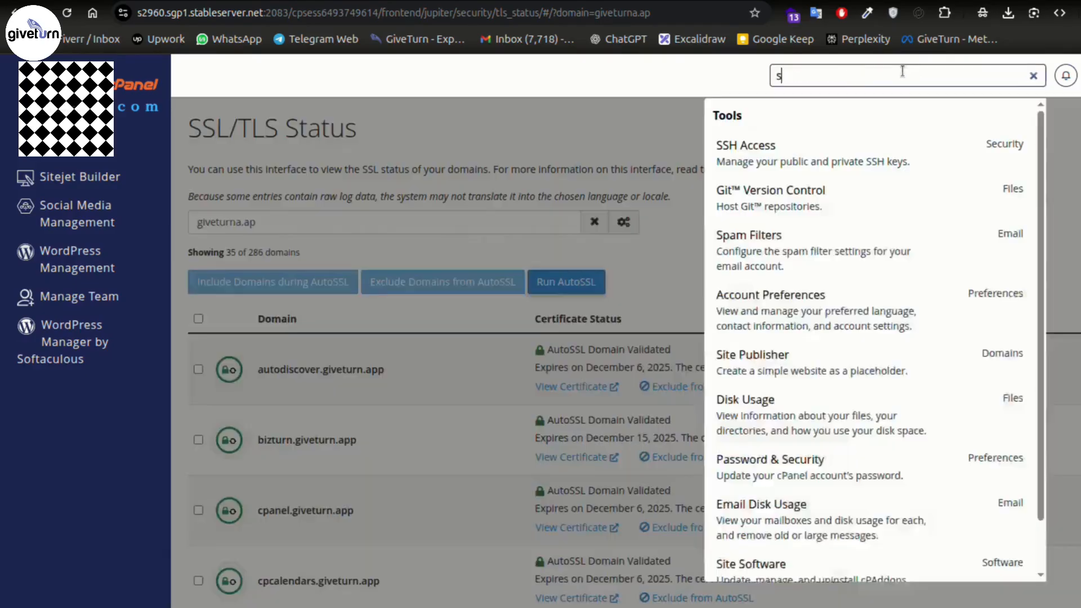
{"action": "type", "text": "sk"}
{"action": "key", "text": "BackSpace"}
{"action": "type", "text": "l"}
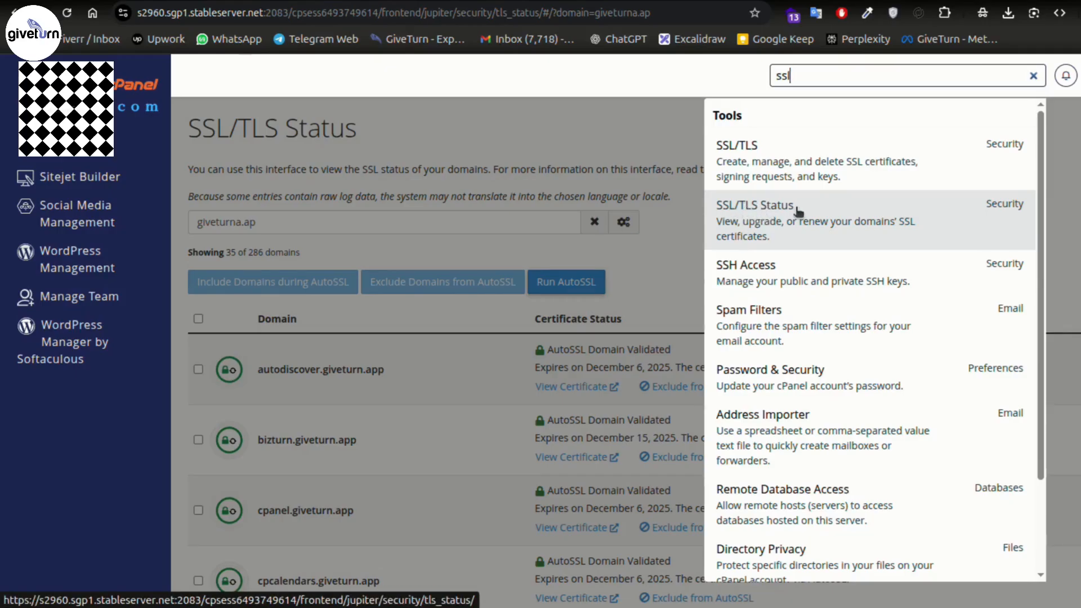
{"action": "left_click", "coordinate": [618, 129]}
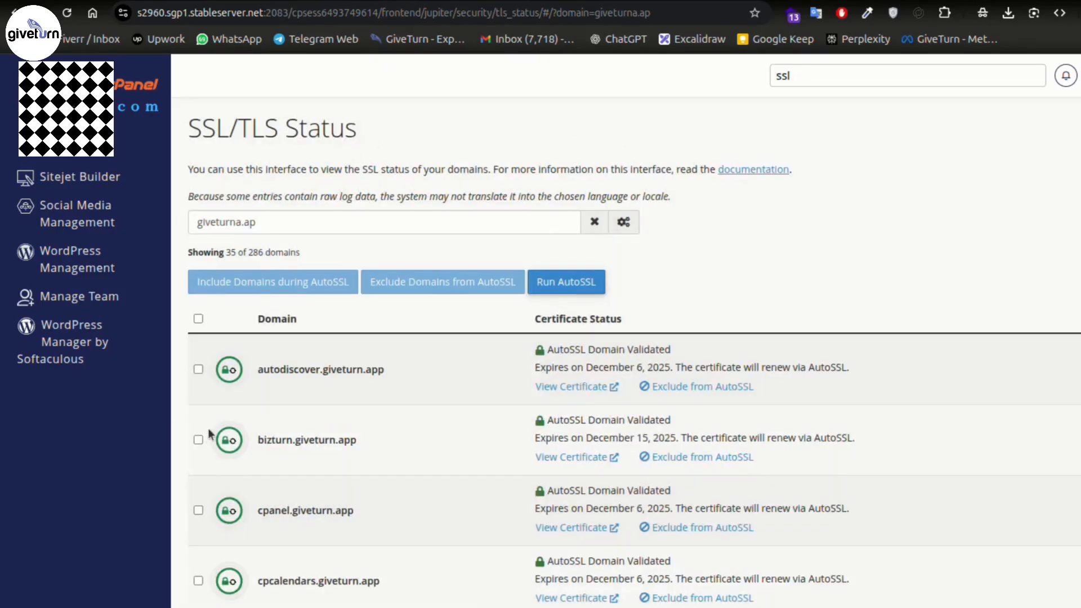
- Tick autodiscover, bizturn and cpanel giveturn.app in the SSL/TLS Status domain list
{"action": "scroll", "coordinate": [210, 434], "scroll_direction": "down", "scroll_amount": 2}
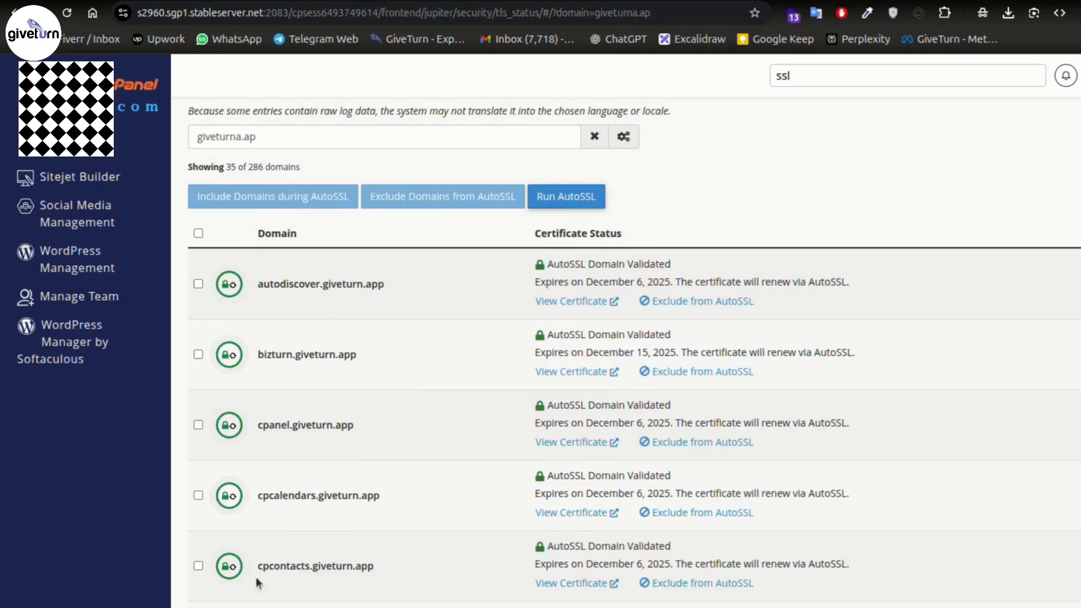
{"action": "left_click", "coordinate": [198, 283]}
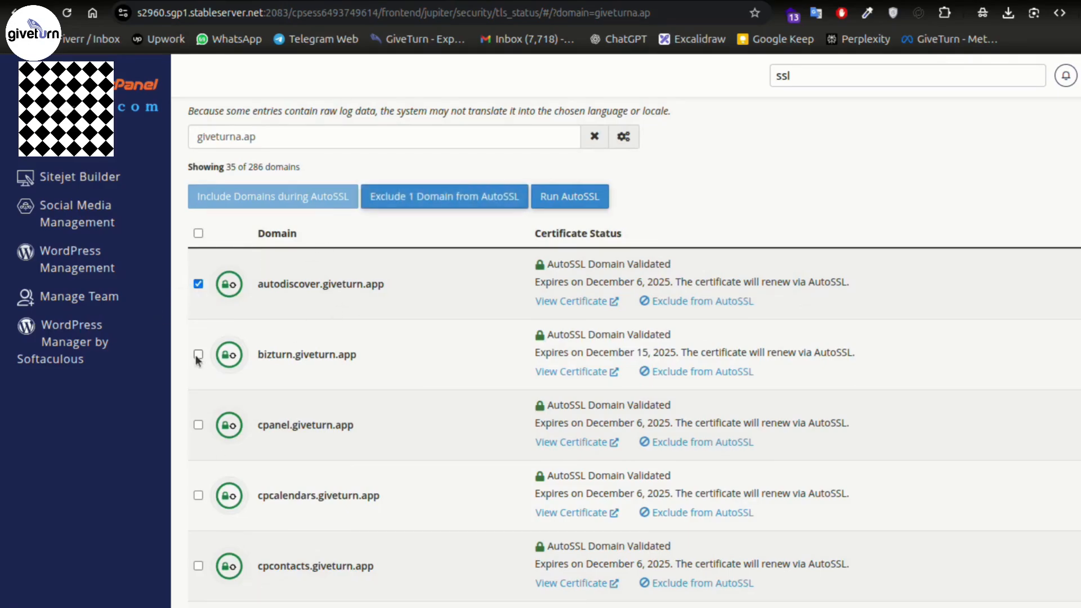
{"action": "left_click", "coordinate": [199, 356]}
{"action": "left_click", "coordinate": [197, 425]}
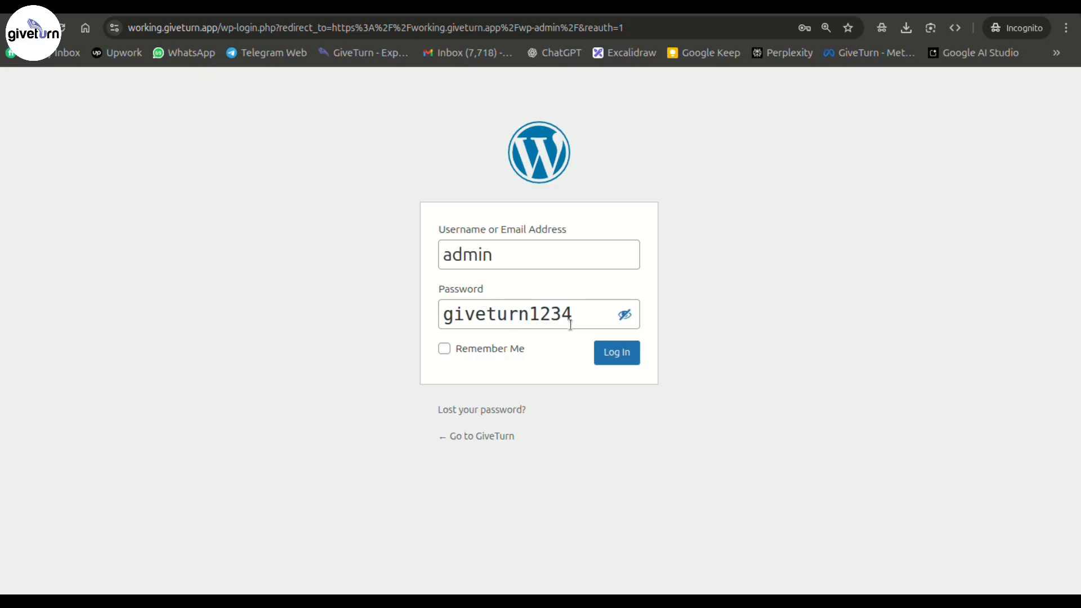
- Select and replace the sample password on the login form, then start a new Incognito tab
{"action": "left_click_drag", "start_coordinate": [573, 323], "coordinate": [342, 305]}
{"action": "left_click", "coordinate": [297, 320]}
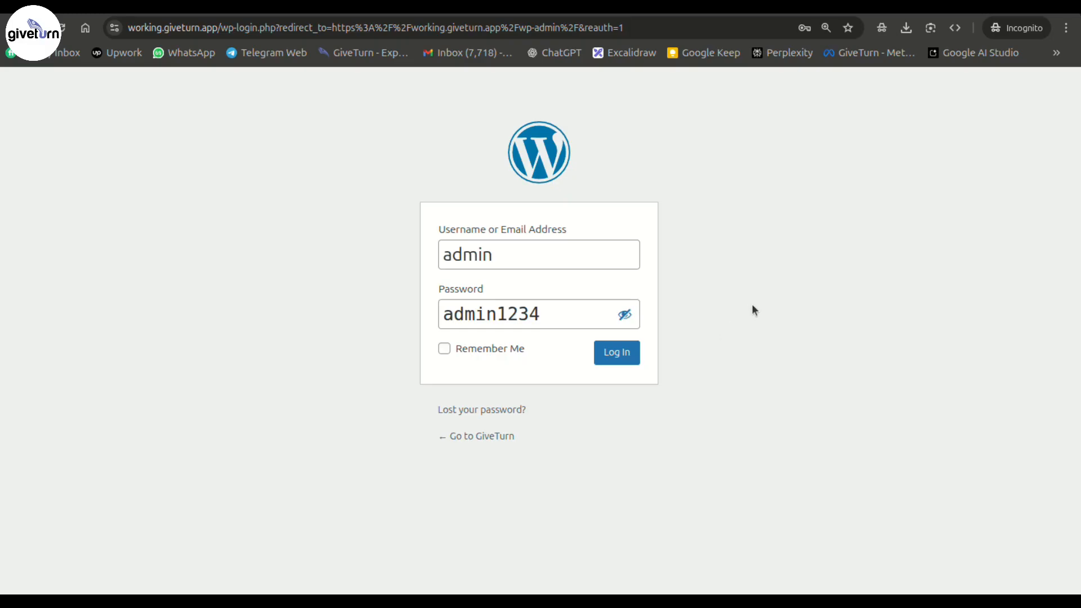
{"action": "left_click", "coordinate": [419, 7]}
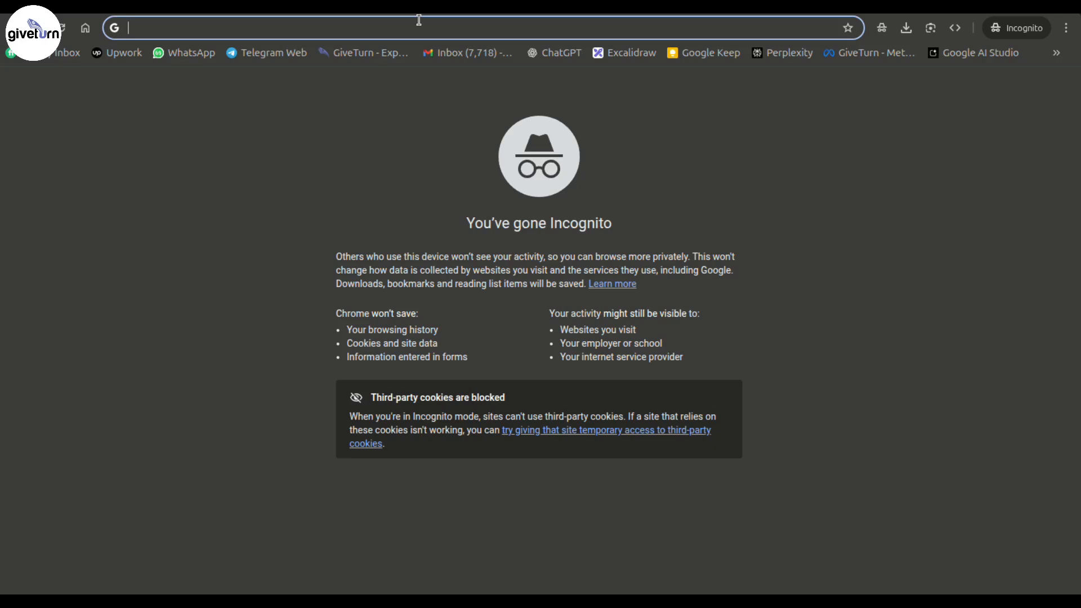
- Go to working.giveturn.app/wp to load the WordPress login page and dismiss saved-password suggestions
{"action": "type", "text": "work"}
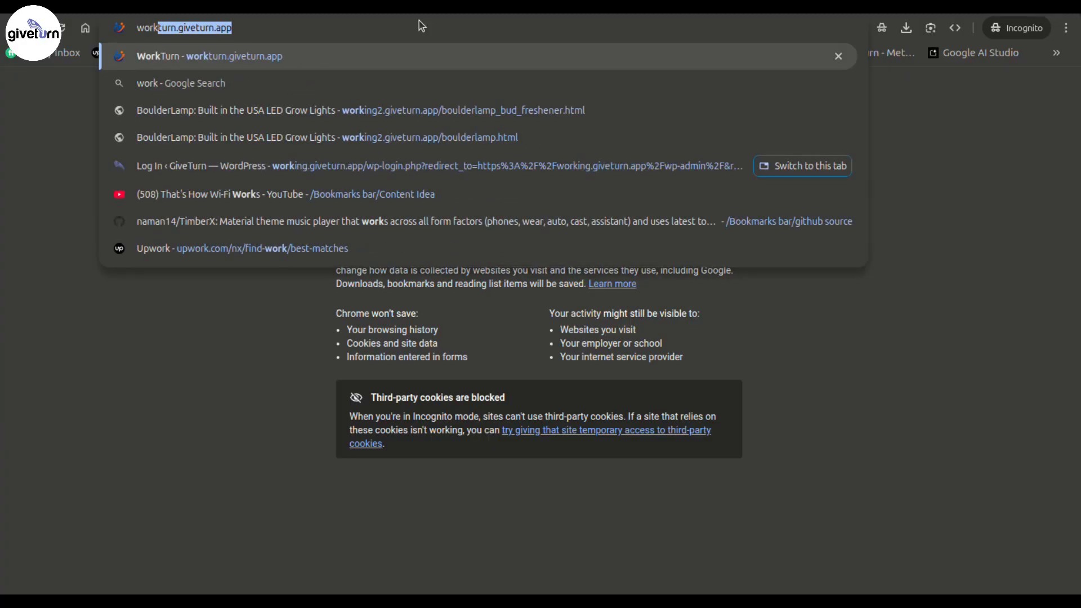
{"action": "type", "text": "ing"}
{"action": "key", "text": "Right"}
{"action": "type", "text": "/"}
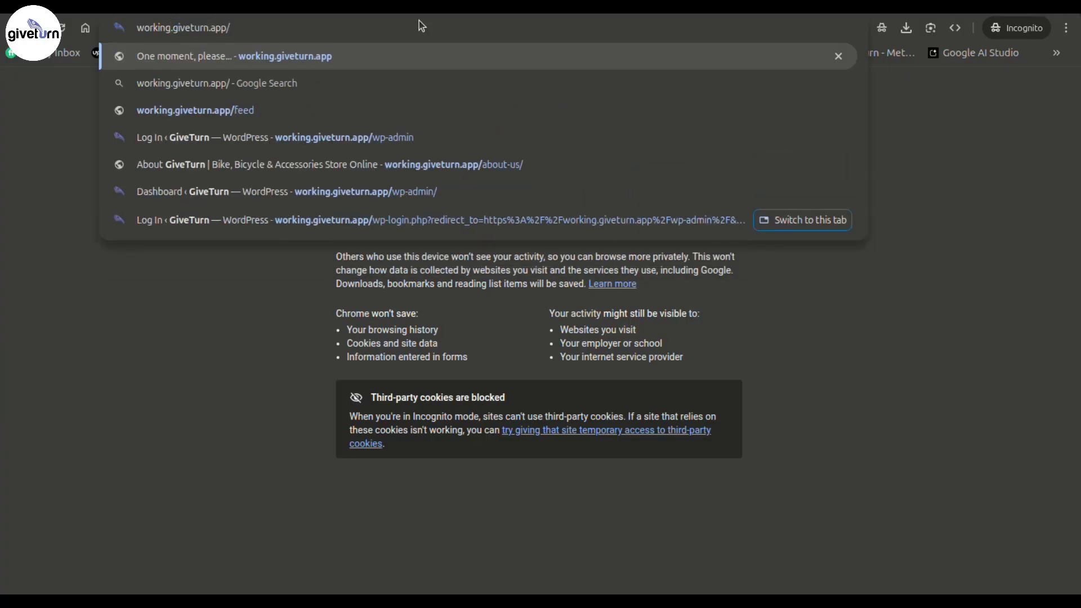
{"action": "type", "text": "wp"}
{"action": "key", "text": "Return"}
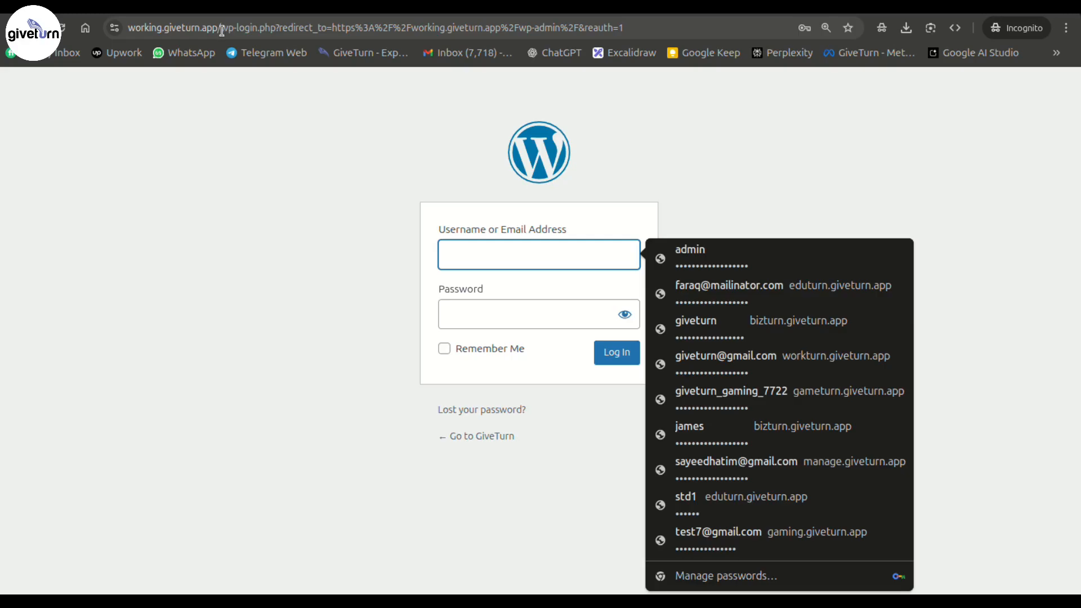
{"action": "left_click", "coordinate": [341, 280]}
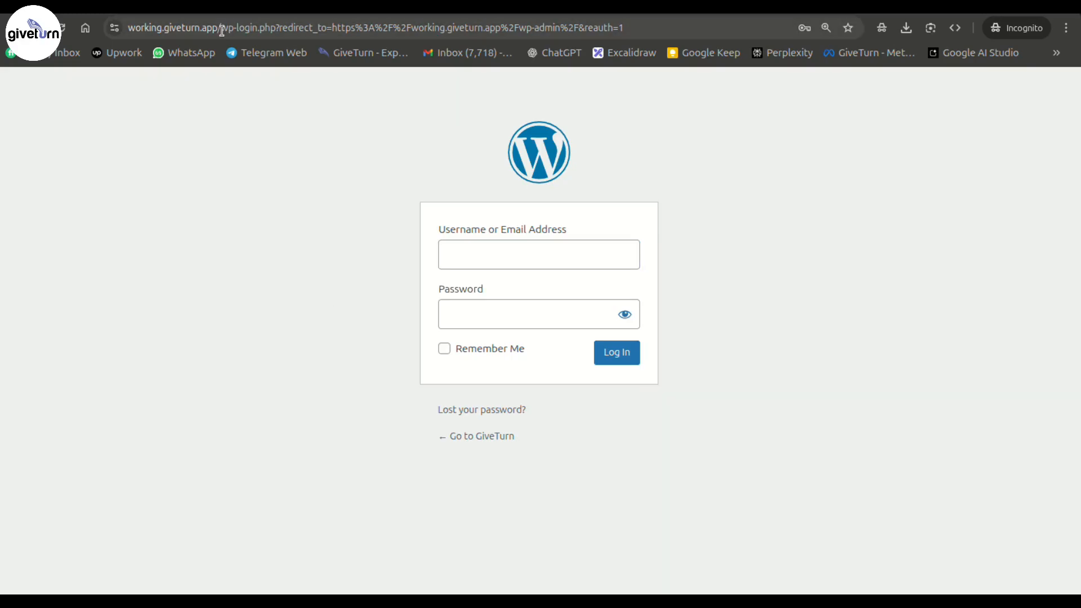
- Change the address path to /admin and reveal the sample password in the Password field
{"action": "left_click_drag", "start_coordinate": [222, 30], "coordinate": [654, 69]}
{"action": "key", "text": "BackSpace"}
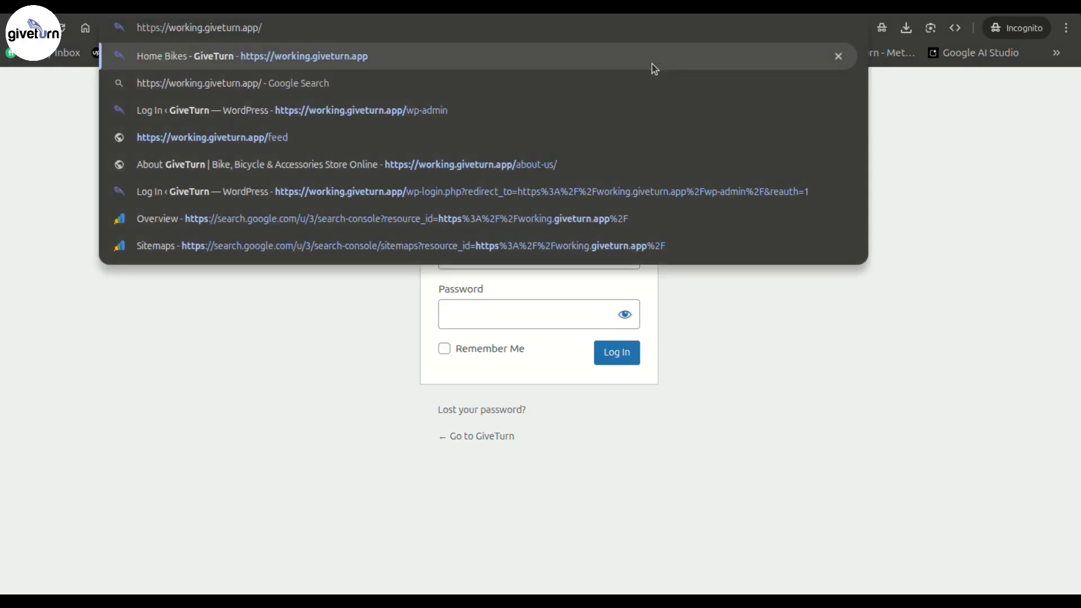
{"action": "type", "text": "admin"}
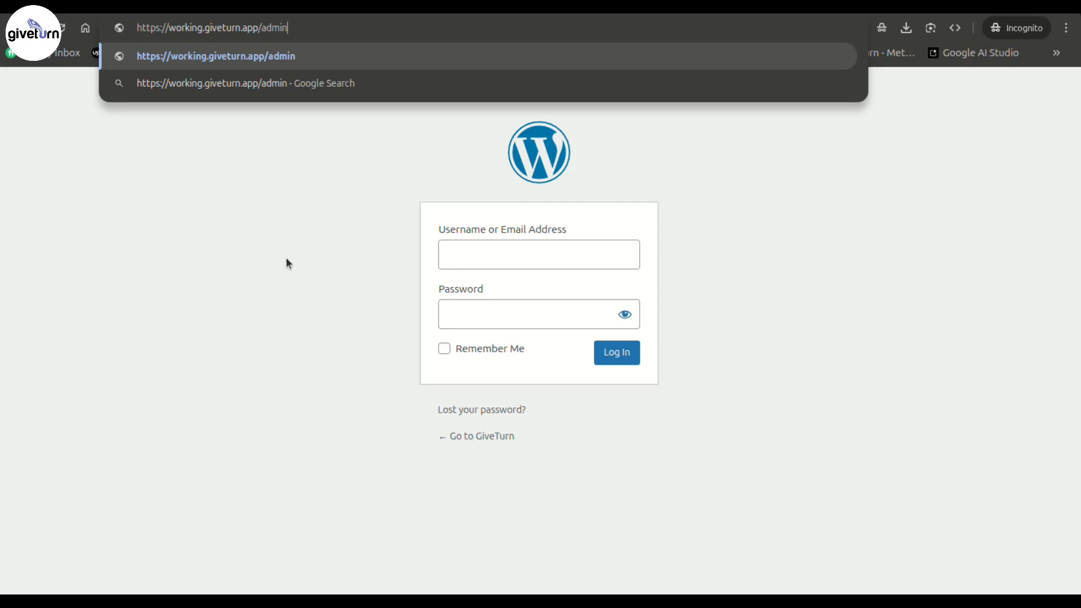
{"action": "left_click", "coordinate": [816, 277]}
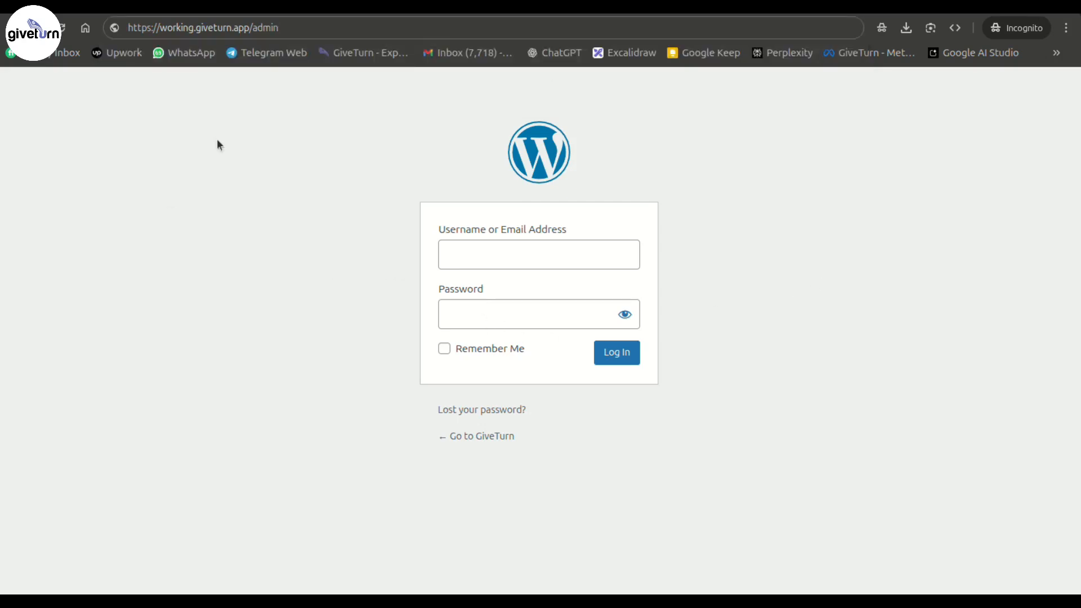
{"action": "left_click", "coordinate": [793, 241]}
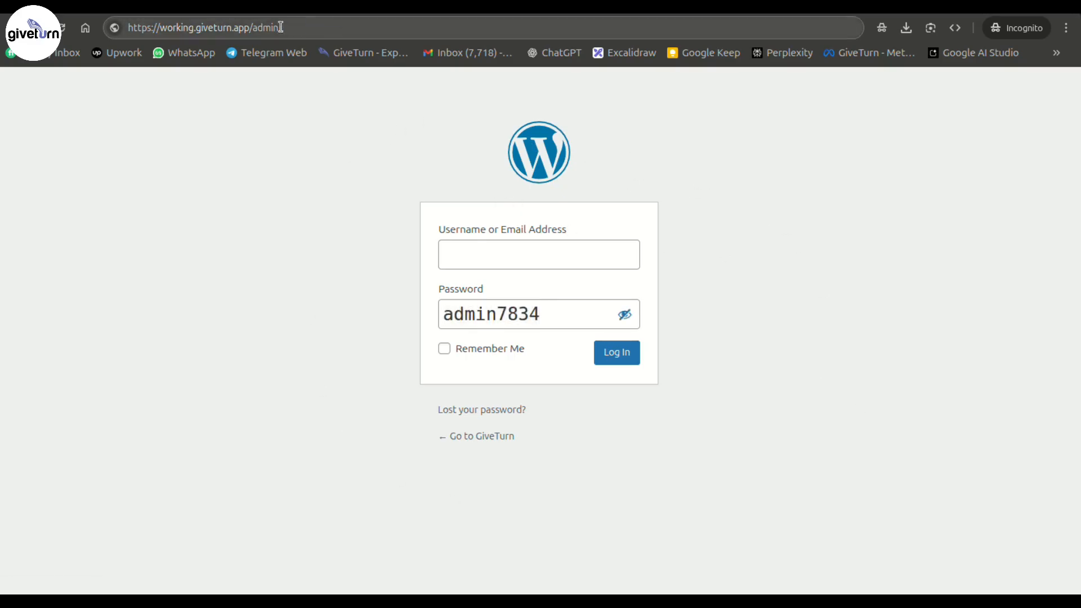
- Type a sample weak password in the login Password field and copy it
{"action": "left_click_drag", "start_coordinate": [754, 591], "coordinate": [488, 72]}
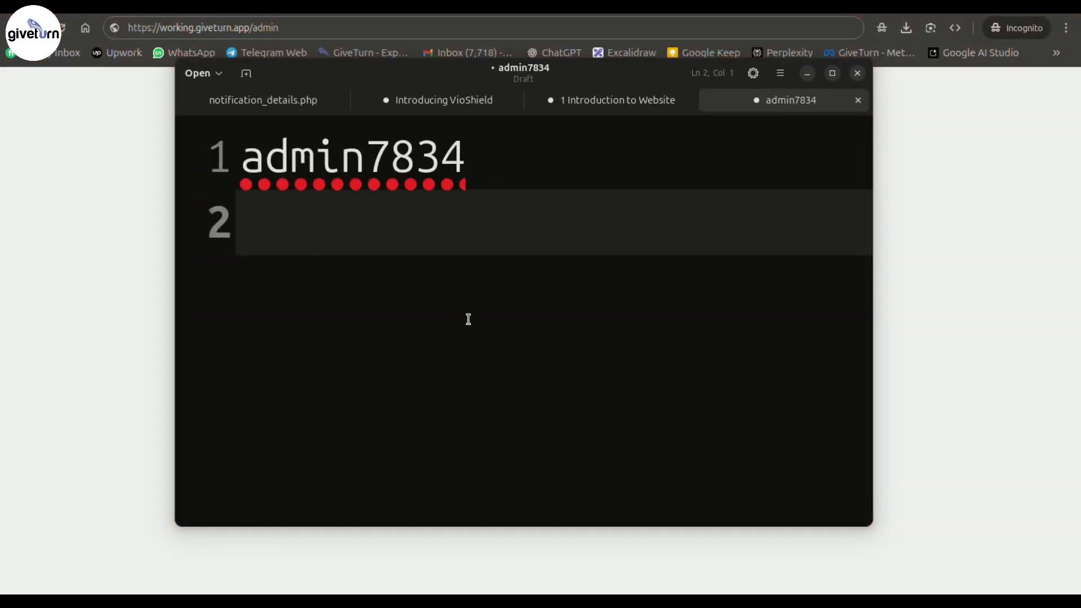
{"action": "key", "text": "Return"}
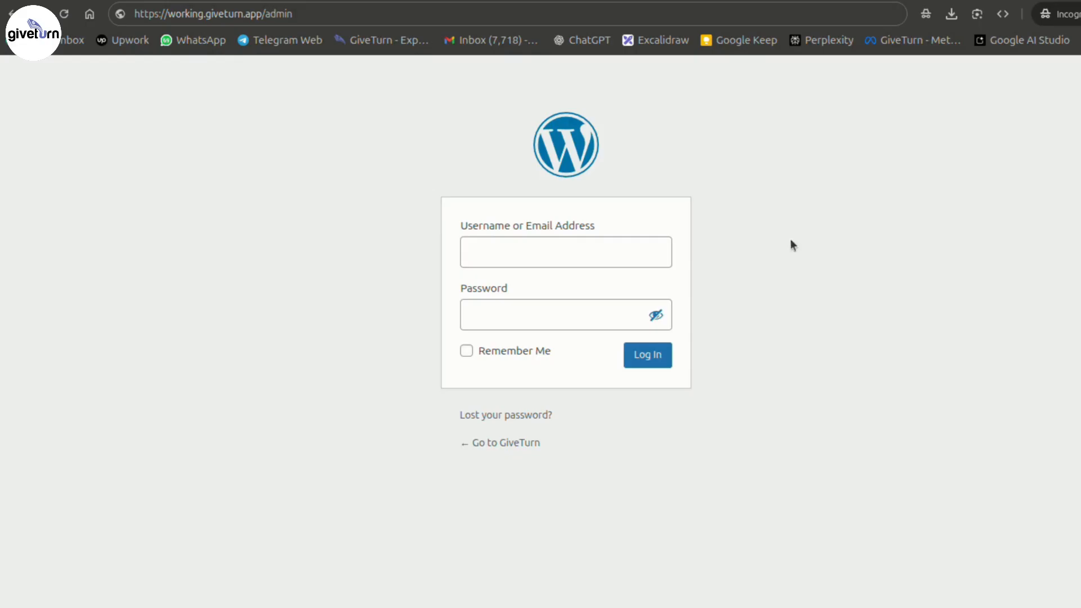
{"action": "left_click", "coordinate": [548, 321]}
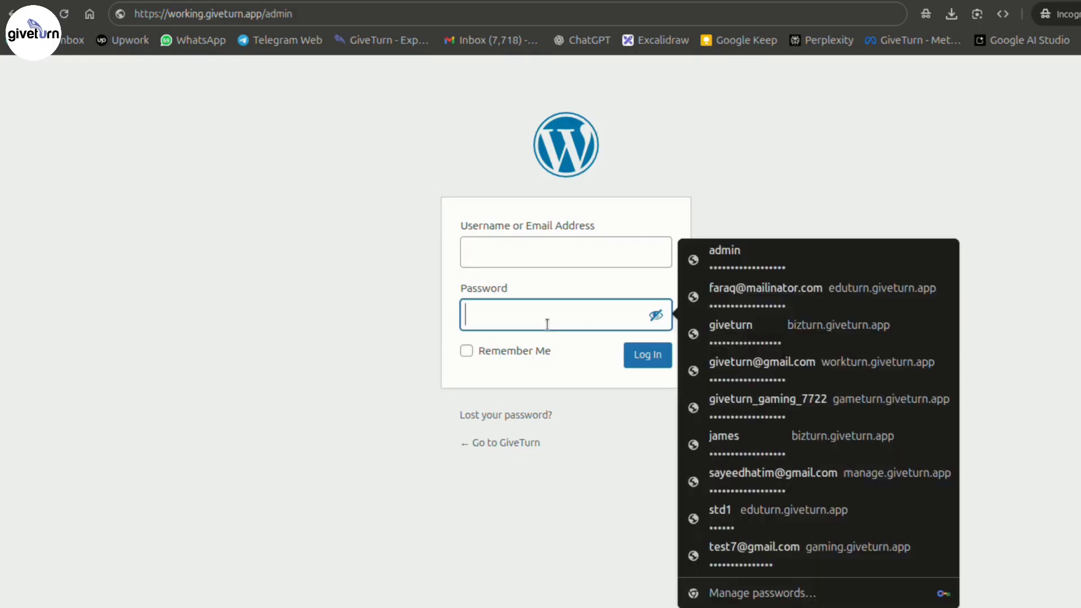
{"action": "type", "text": "hsdafp"}
{"action": "key", "text": "ctrl+a"}
{"action": "key", "text": "ctrl+c"}
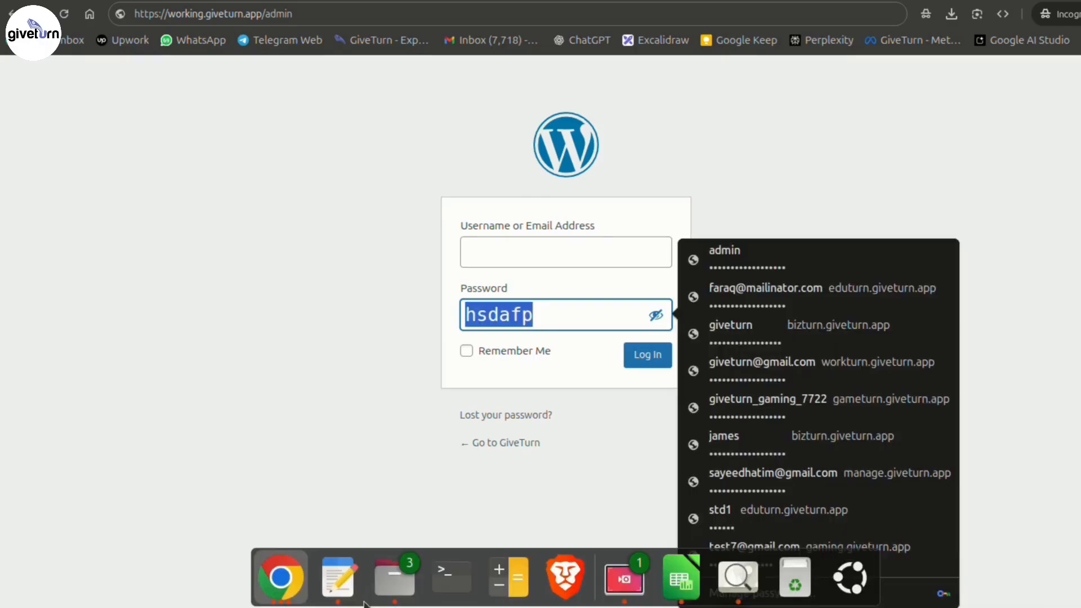
- Paste the password into a new Text Editor draft, enlarge the text, and highlight its letters
{"action": "left_click", "coordinate": [338, 578]}
{"action": "key", "text": "ctrl+v"}
{"action": "key", "text": "ctrl+plus"}
{"action": "key", "text": "ctrl+plus"}
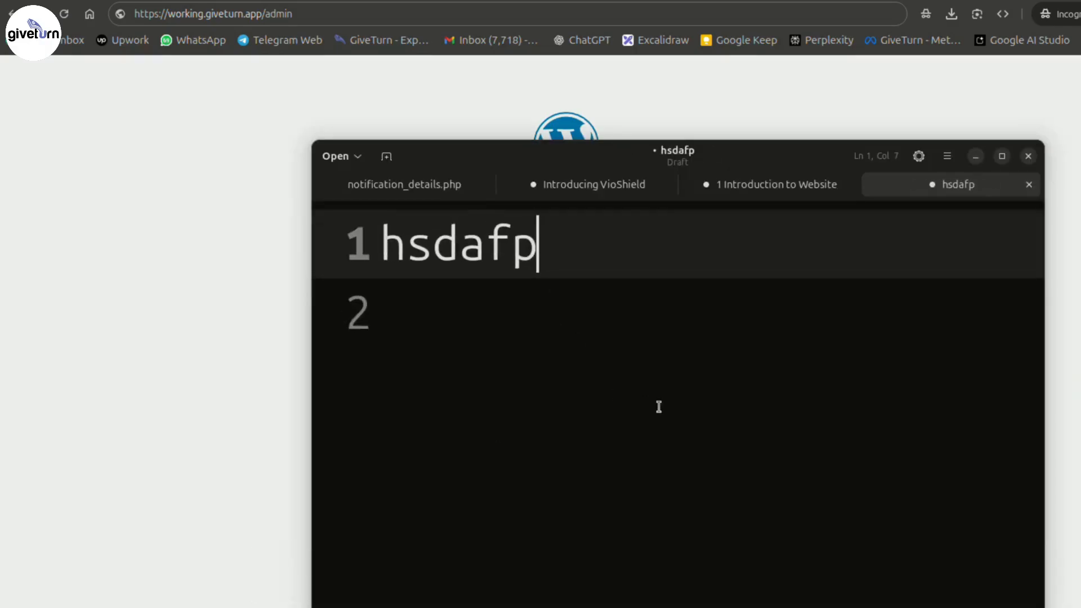
{"action": "left_click_drag", "start_coordinate": [472, 251], "coordinate": [365, 242]}
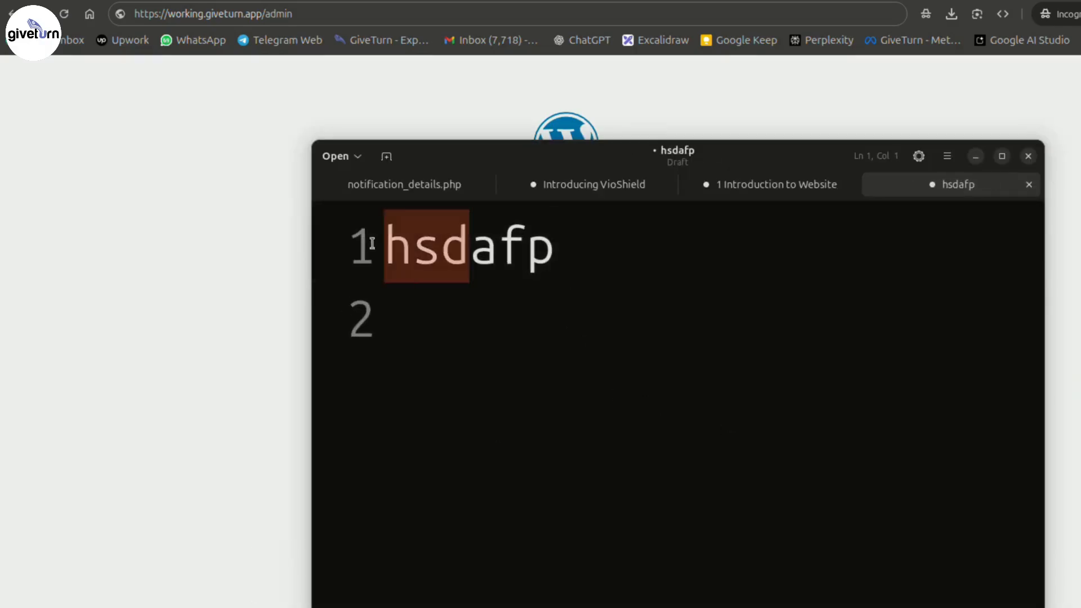
{"action": "left_click", "coordinate": [584, 249]}
{"action": "triple_click", "coordinate": [584, 249]}
{"action": "left_click", "coordinate": [608, 270]}
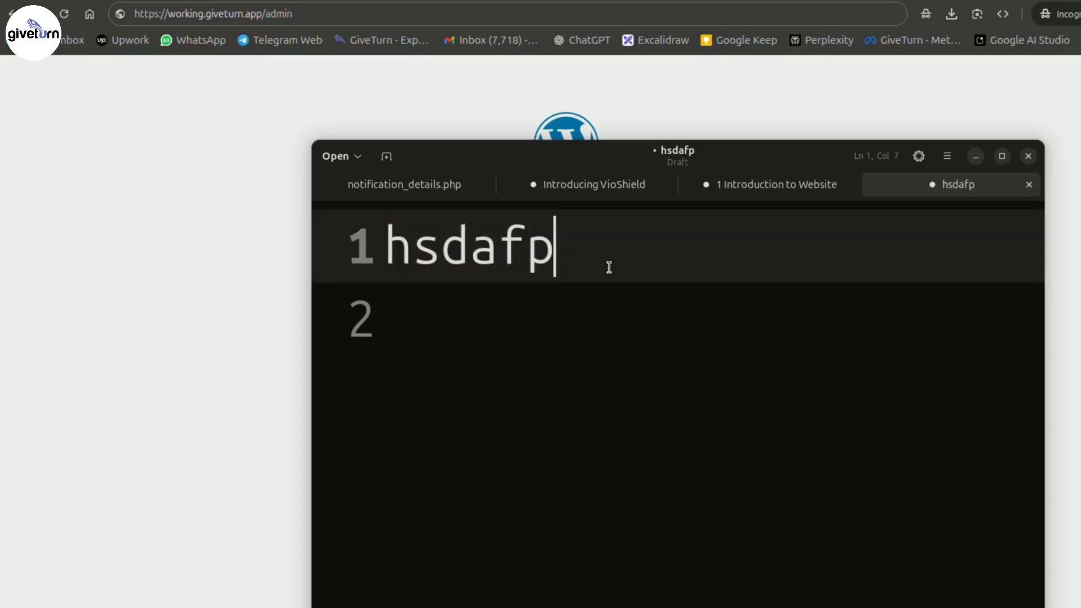
{"action": "left_click_drag", "start_coordinate": [405, 247], "coordinate": [358, 249]}
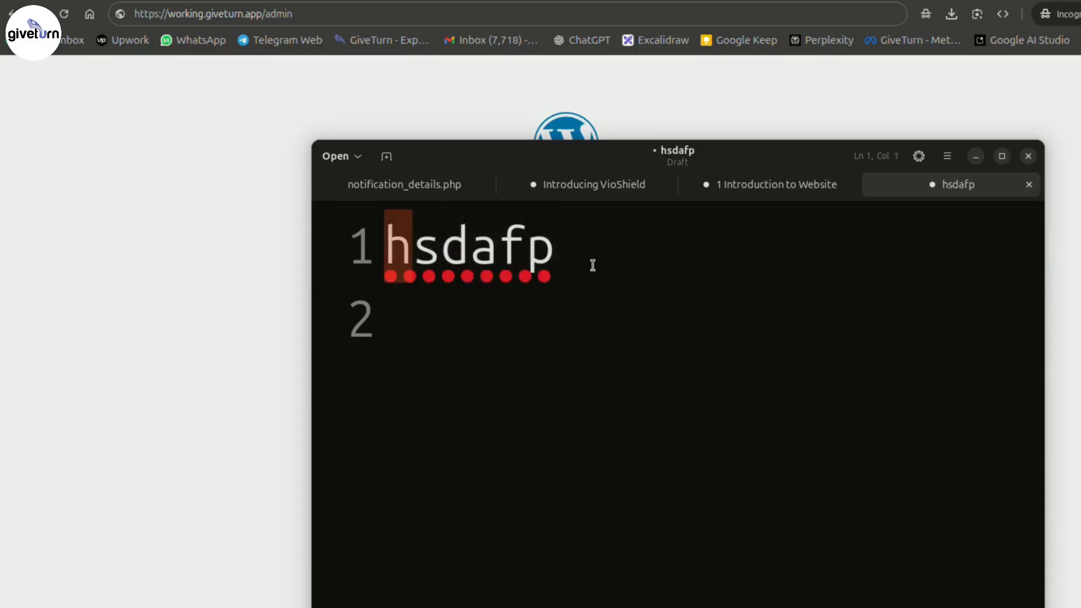
- Add the note 'a-z=26' on line 3 beneath the password
{"action": "left_click", "coordinate": [673, 303]}
{"action": "key", "text": "Return"}
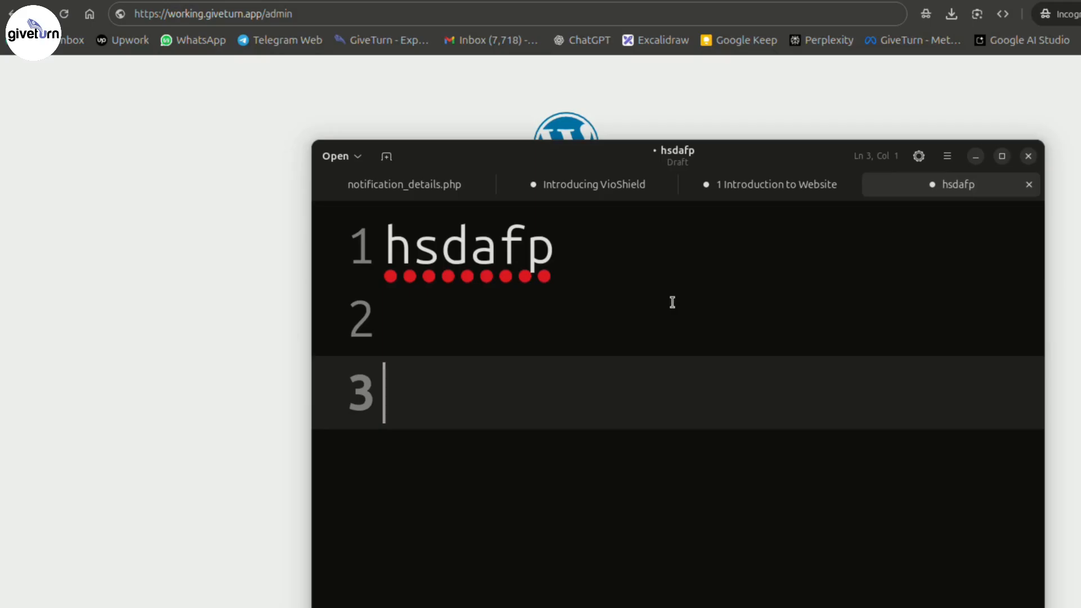
{"action": "type", "text": "a-z"}
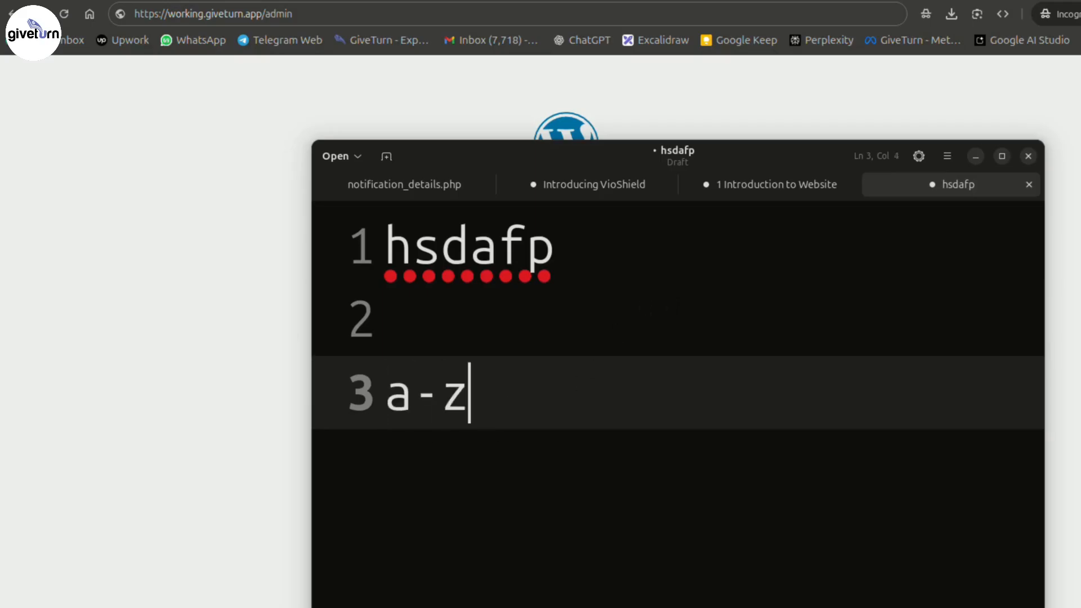
{"action": "type", "text": "=26"}
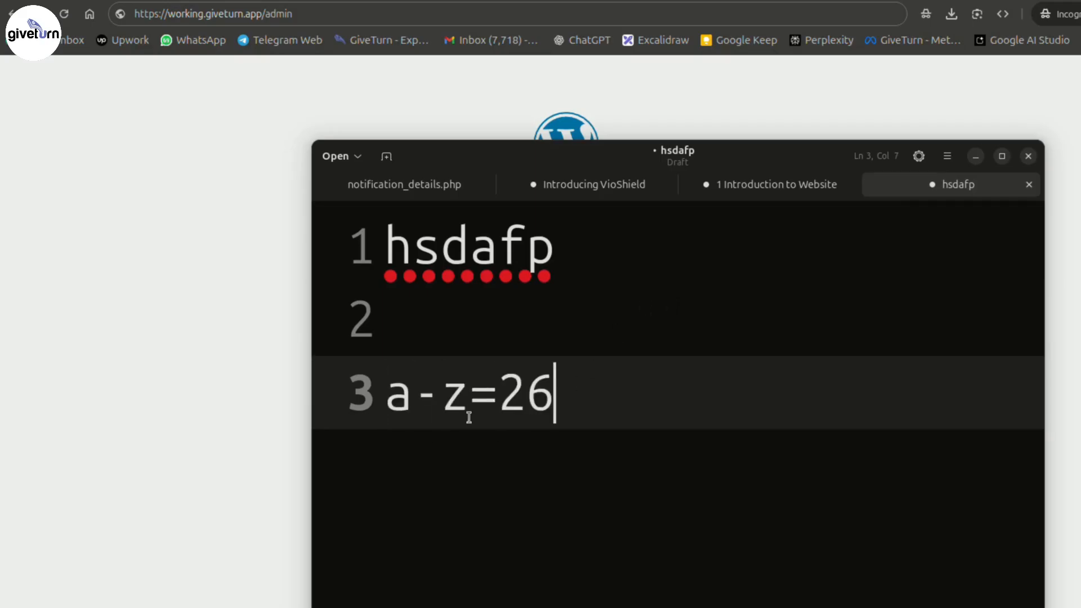
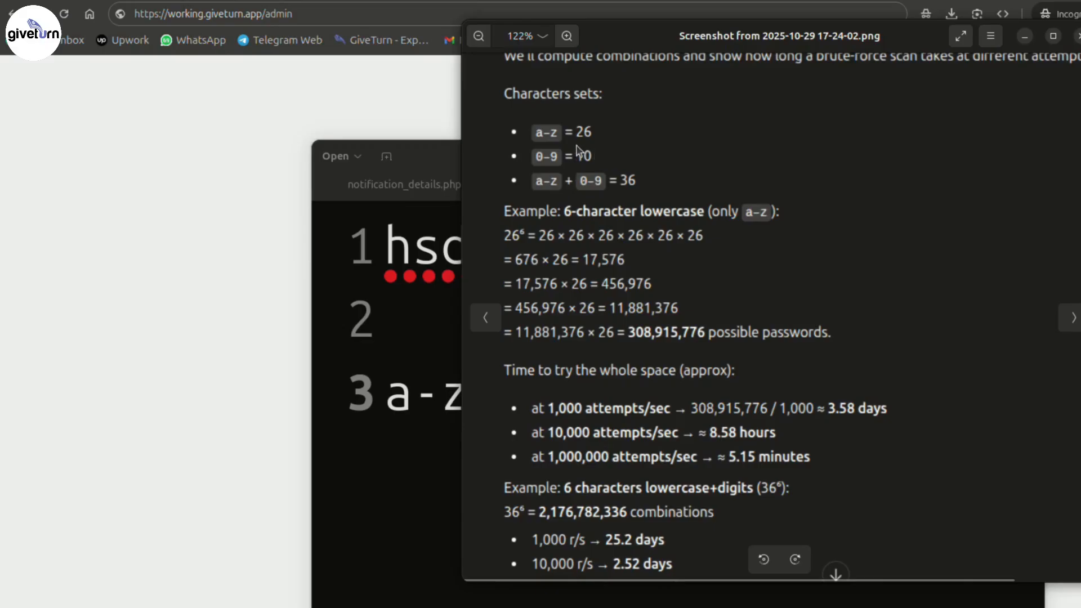
- Switch between the a-z=26 notes and the screenshot showing 26⁶ = 308,915,776 six-letter lowercase passwords
{"action": "left_click", "coordinate": [414, 264]}
{"action": "left_click", "coordinate": [590, 81]}
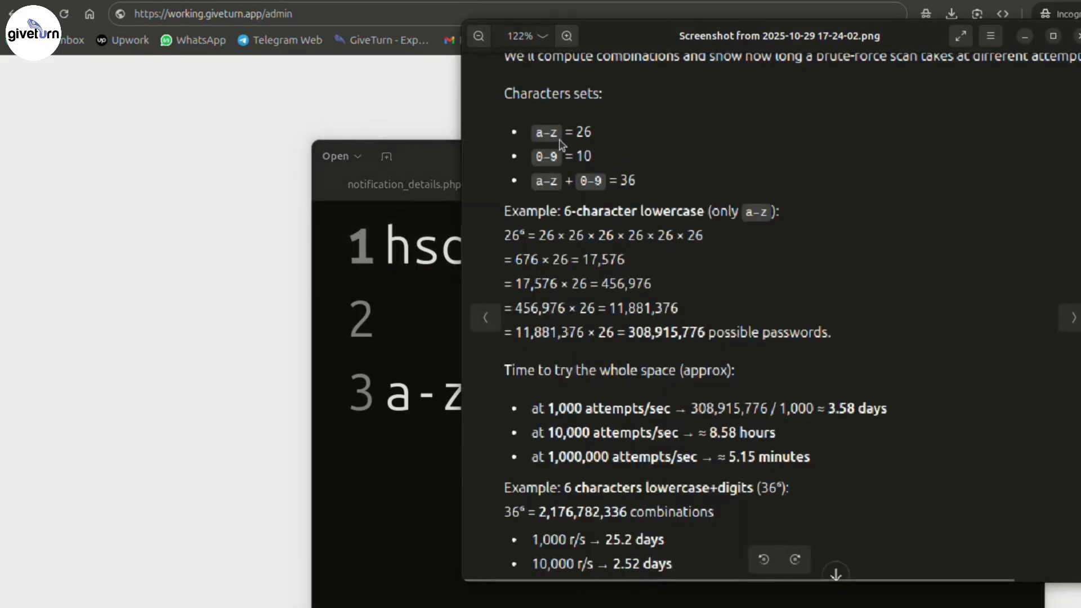
{"action": "scroll", "coordinate": [742, 231], "scroll_direction": "down", "scroll_amount": 1}
{"action": "scroll", "coordinate": [815, 239], "scroll_direction": "up", "scroll_amount": 3}
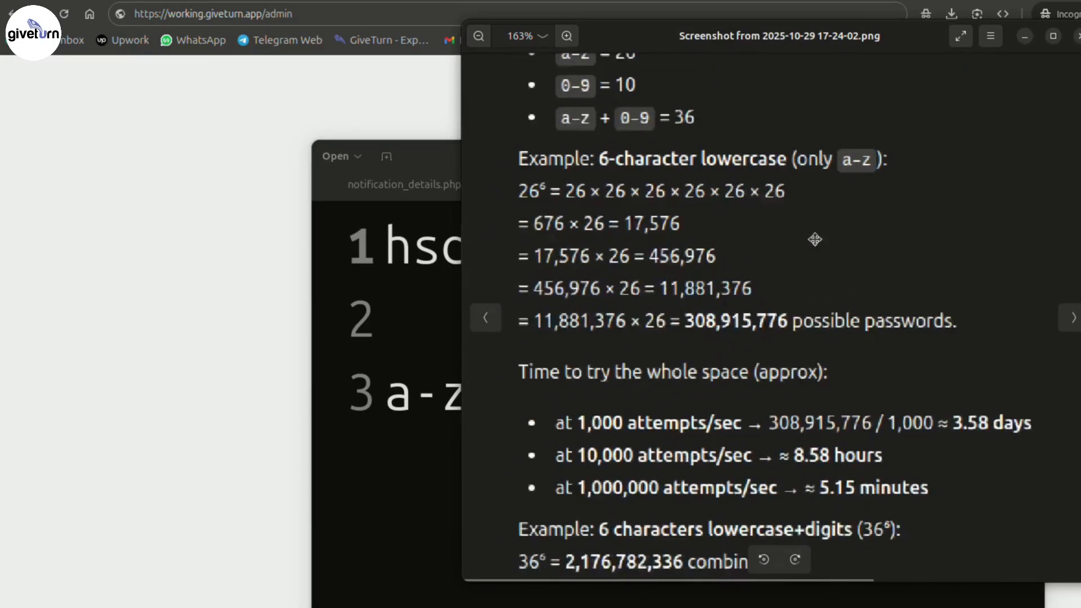
{"action": "scroll", "coordinate": [815, 239], "scroll_direction": "down", "scroll_amount": 1}
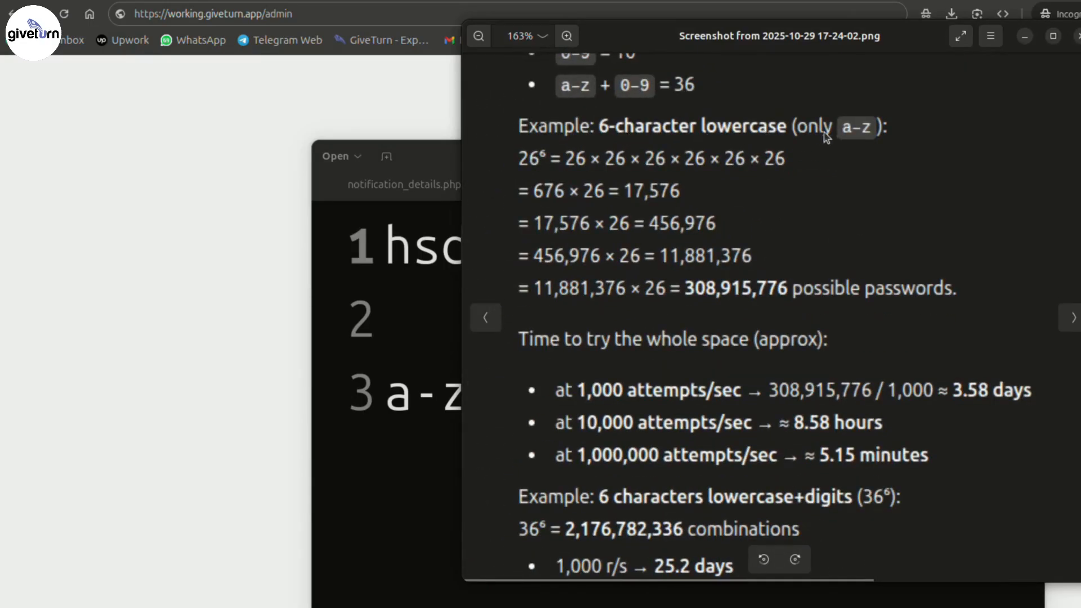
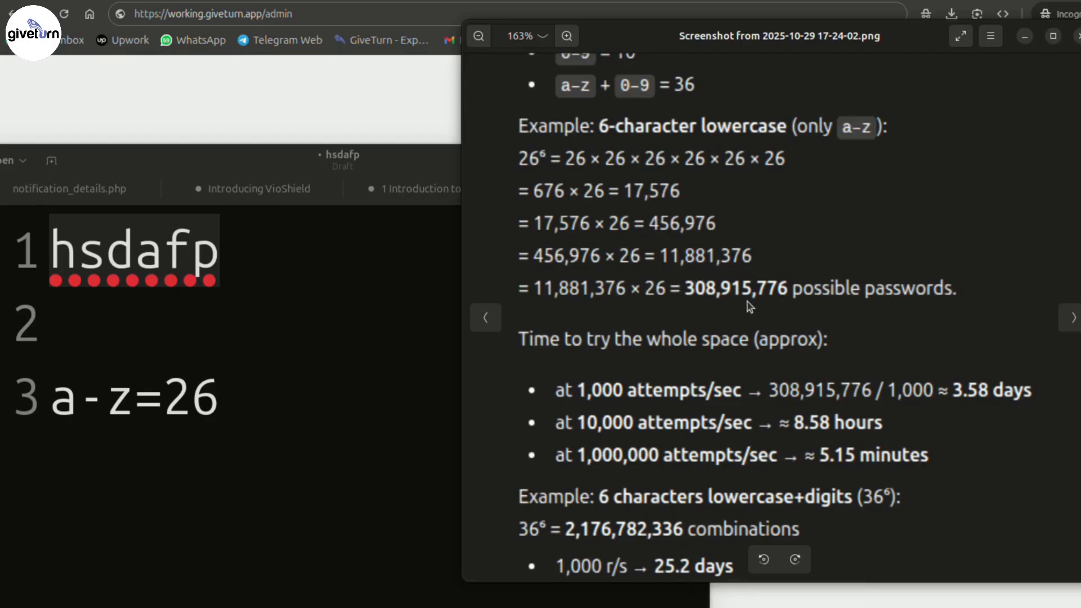
{"action": "left_click", "coordinate": [251, 291]}
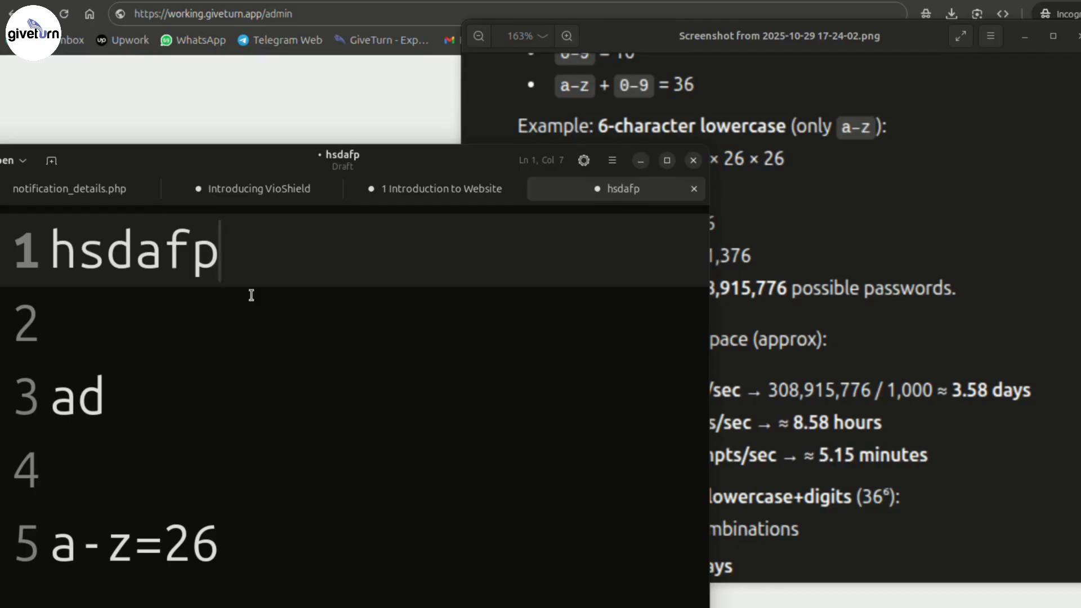
{"action": "key", "text": "shift+Home"}
{"action": "left_click", "coordinate": [260, 251]}
{"action": "type", "text": "4"}
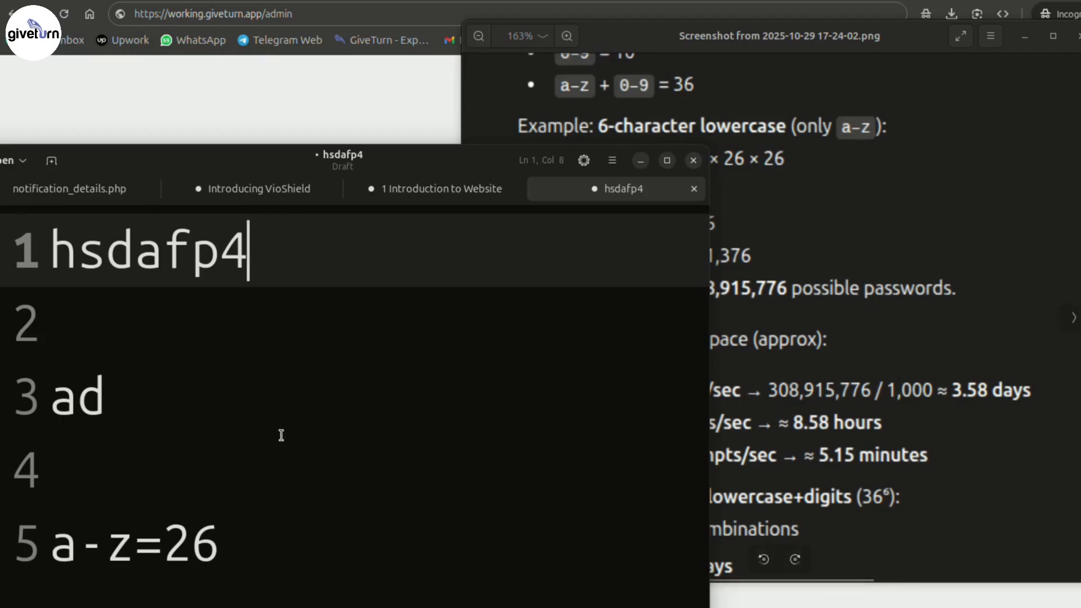
{"action": "left_click", "coordinate": [864, 349]}
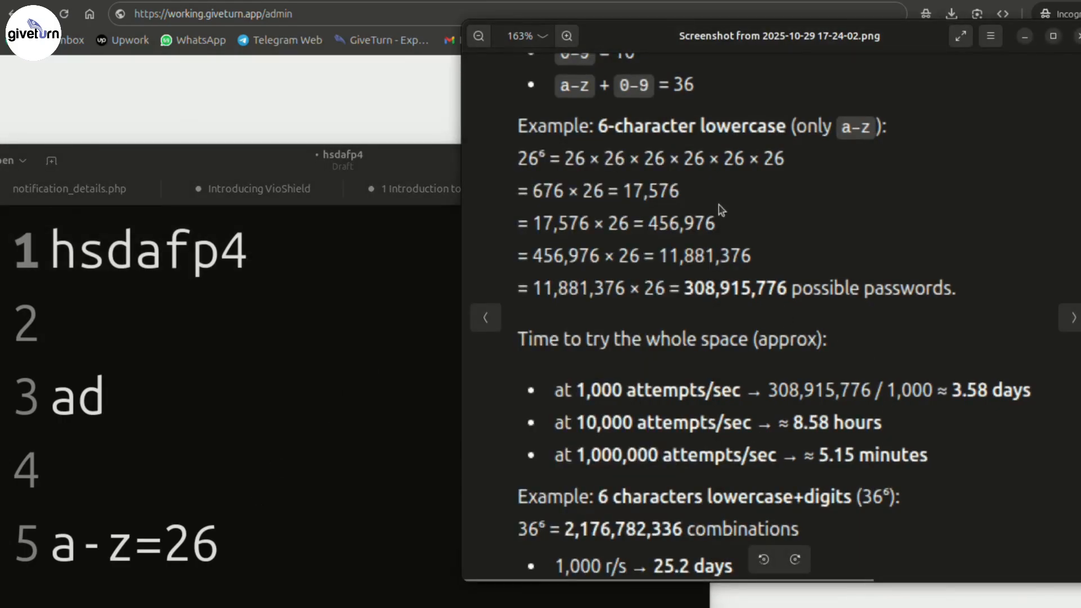
- Zoom the screenshot out to about 148% so the 36^6 cracking times down to 36.3 minutes show beside hsdafp4
{"action": "scroll", "coordinate": [719, 212], "scroll_direction": "down", "scroll_amount": 2}
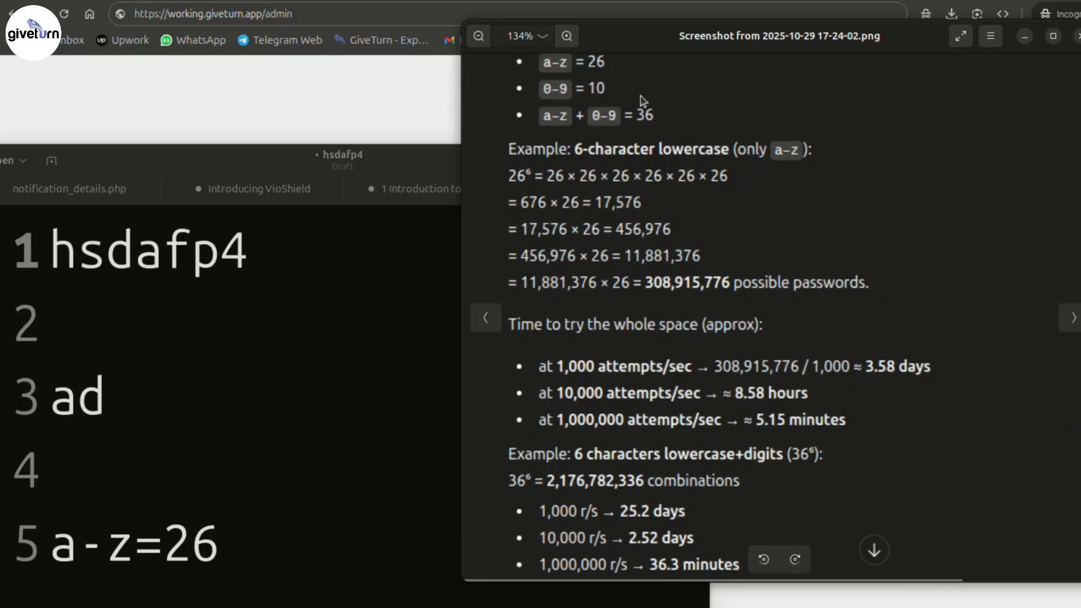
{"action": "double_click", "coordinate": [146, 284]}
{"action": "left_click", "coordinate": [282, 278]}
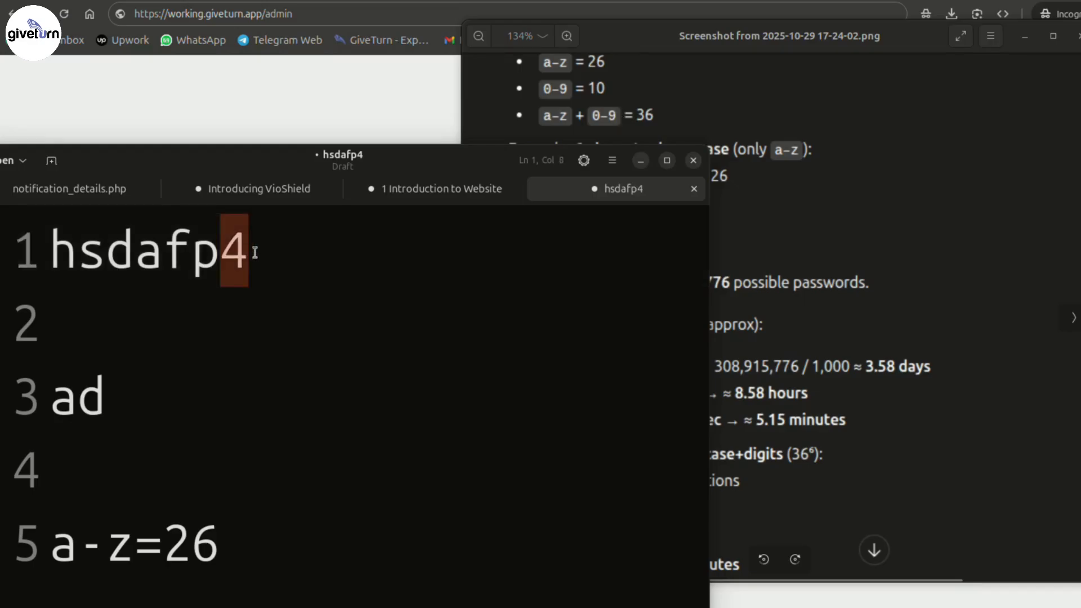
{"action": "left_click", "coordinate": [977, 248]}
{"action": "scroll", "coordinate": [637, 403], "scroll_direction": "down", "scroll_amount": 2}
{"action": "scroll", "coordinate": [637, 404], "scroll_direction": "up", "scroll_amount": 3}
{"action": "key", "text": "alt+Tab"}
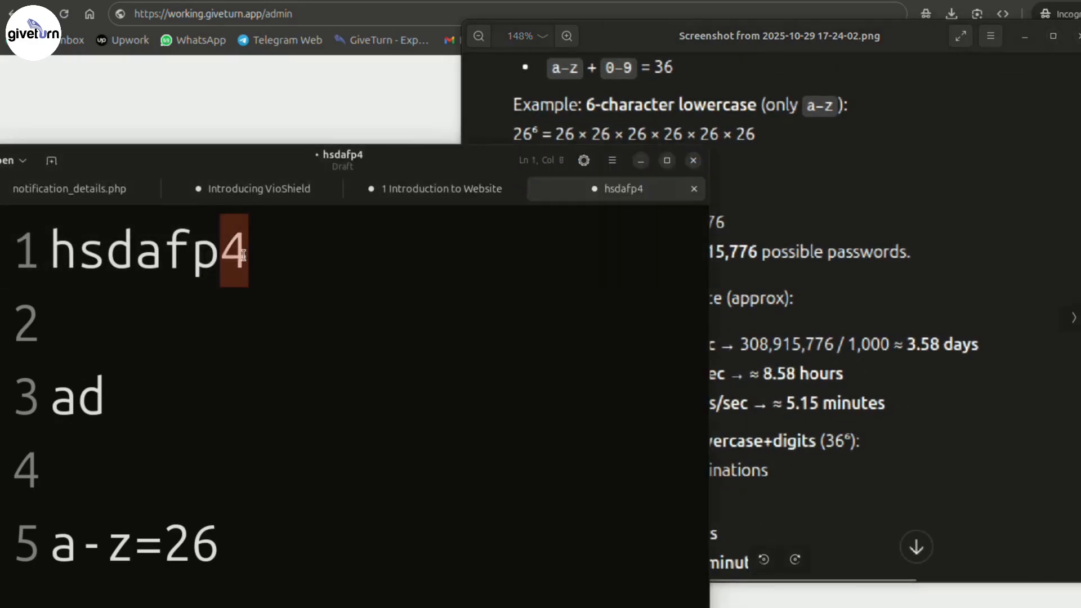
{"action": "key", "text": "alt+Tab"}
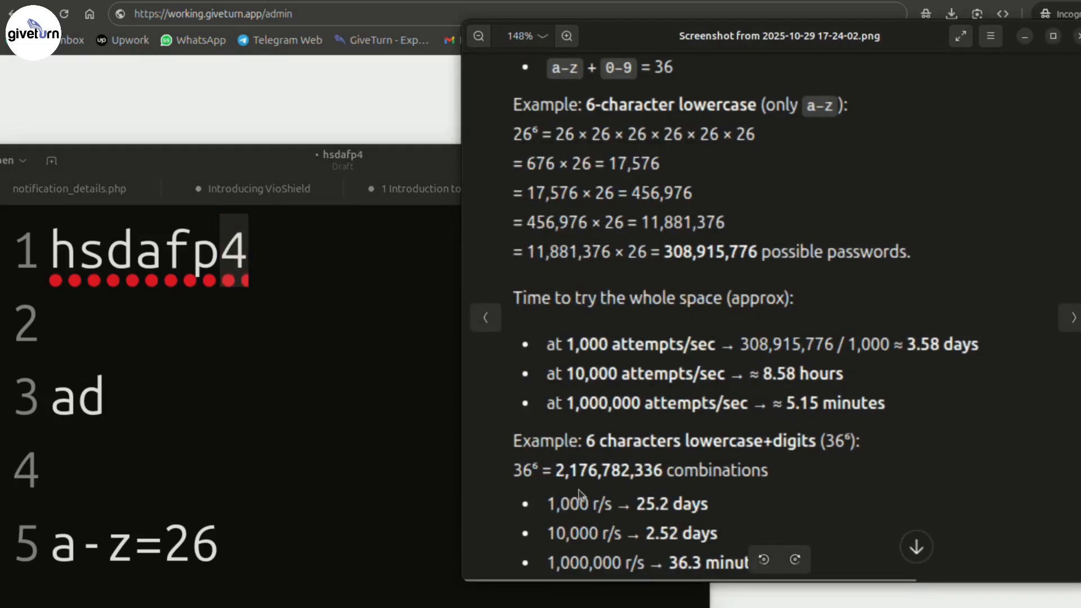
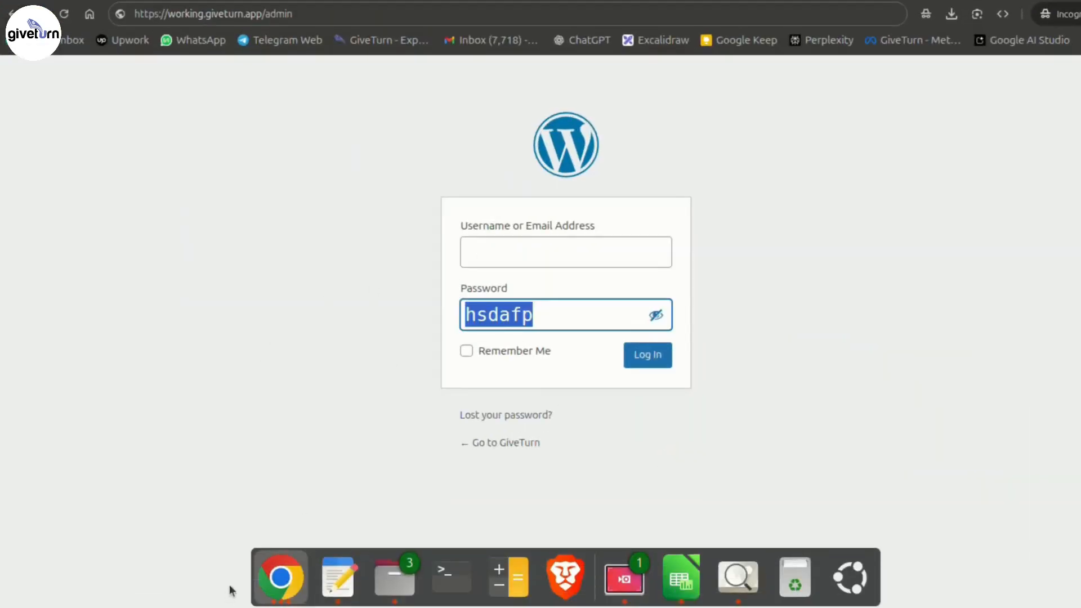
- Switch from the WordPress login to the Bitwarden Password Strength Testing Tool window
{"action": "left_click", "coordinate": [282, 577]}
{"action": "left_click", "coordinate": [349, 302]}
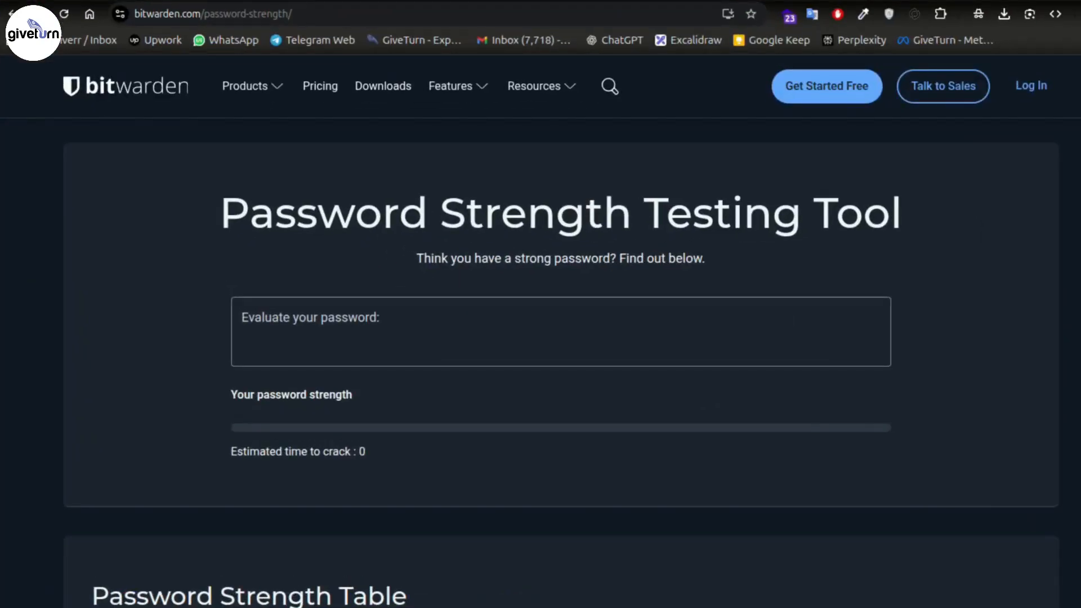
{"action": "left_click", "coordinate": [383, 313]}
{"action": "left_click", "coordinate": [348, 339]}
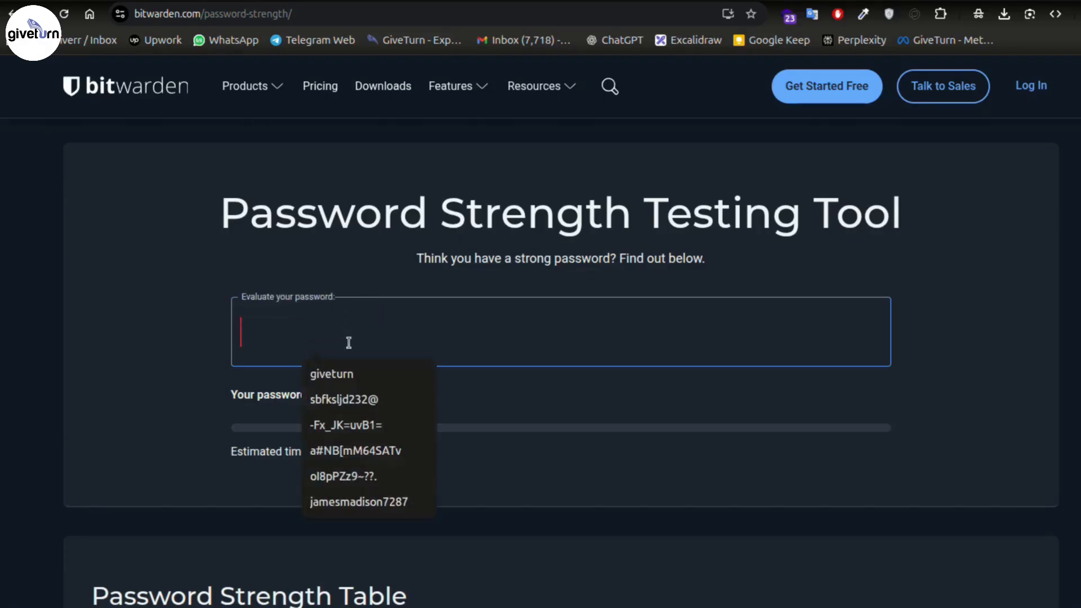
{"action": "type", "text": "hsdafp"}
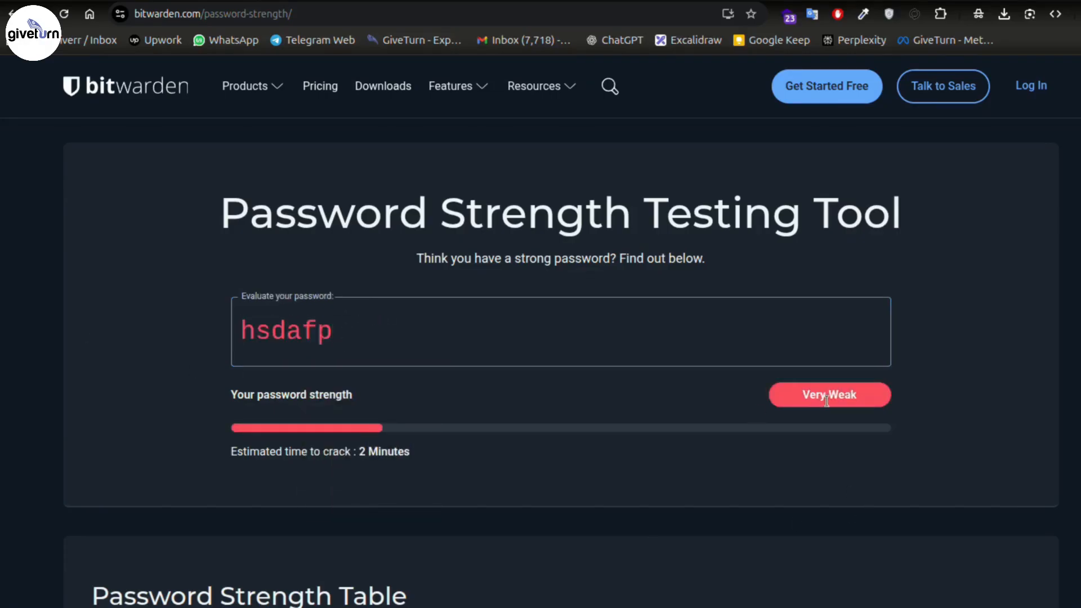
{"action": "left_click_drag", "start_coordinate": [411, 454], "coordinate": [229, 456]}
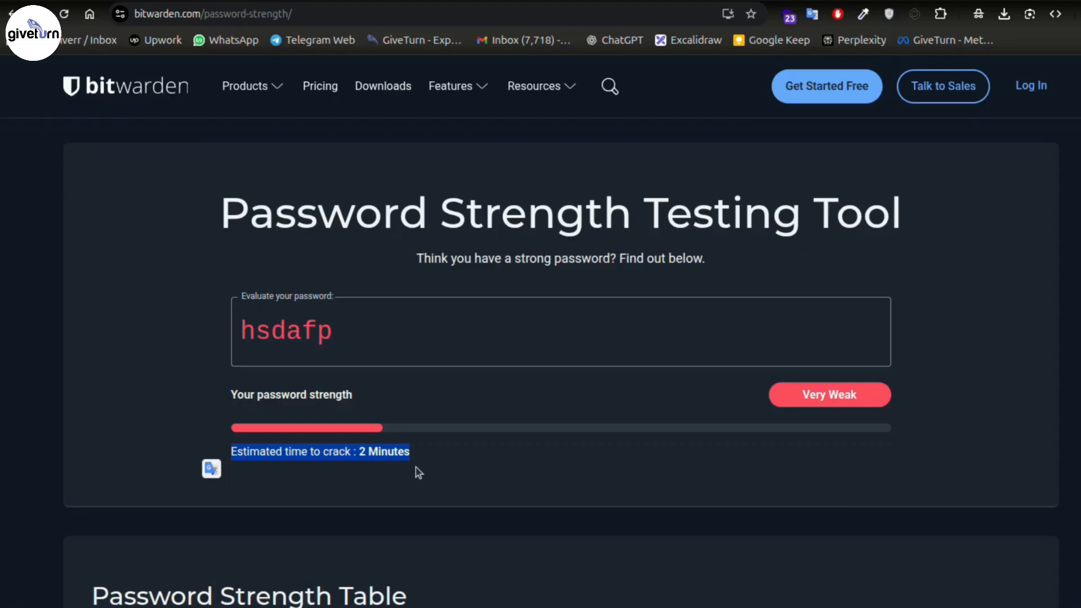
{"action": "left_click", "coordinate": [423, 475]}
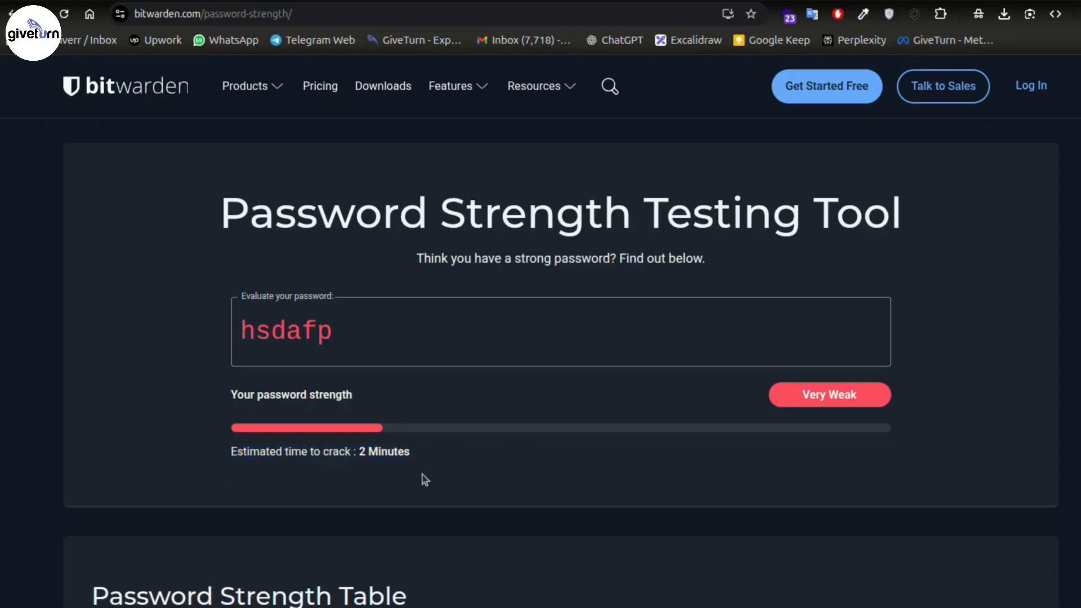
{"action": "left_click", "coordinate": [330, 341]}
{"action": "type", "text": "4"}
{"action": "left_click_drag", "start_coordinate": [356, 455], "coordinate": [467, 462]}
{"action": "left_click", "coordinate": [256, 332]}
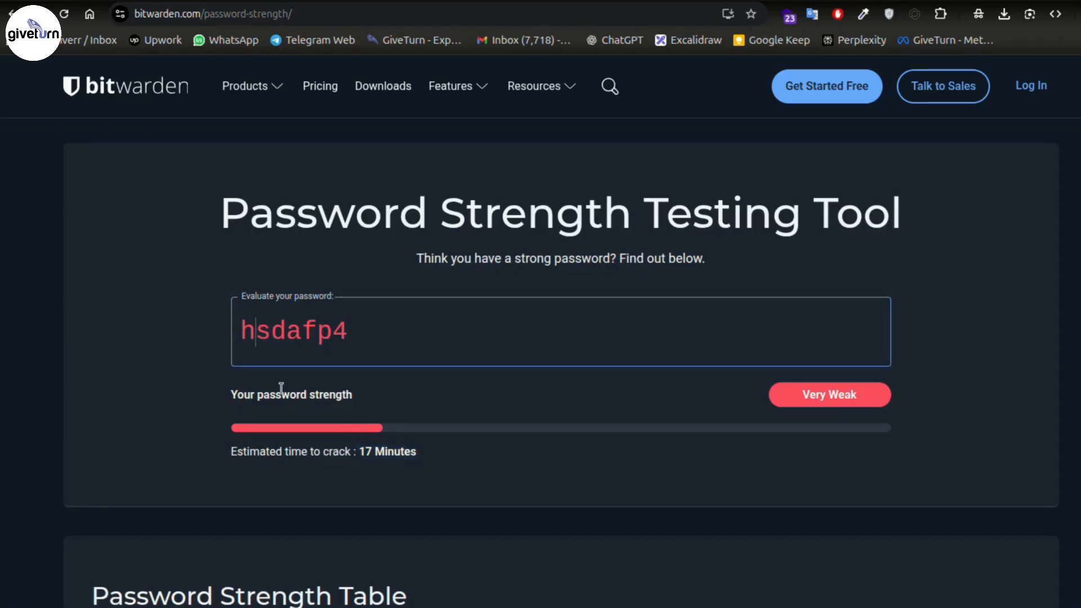
{"action": "type", "text": "$"}
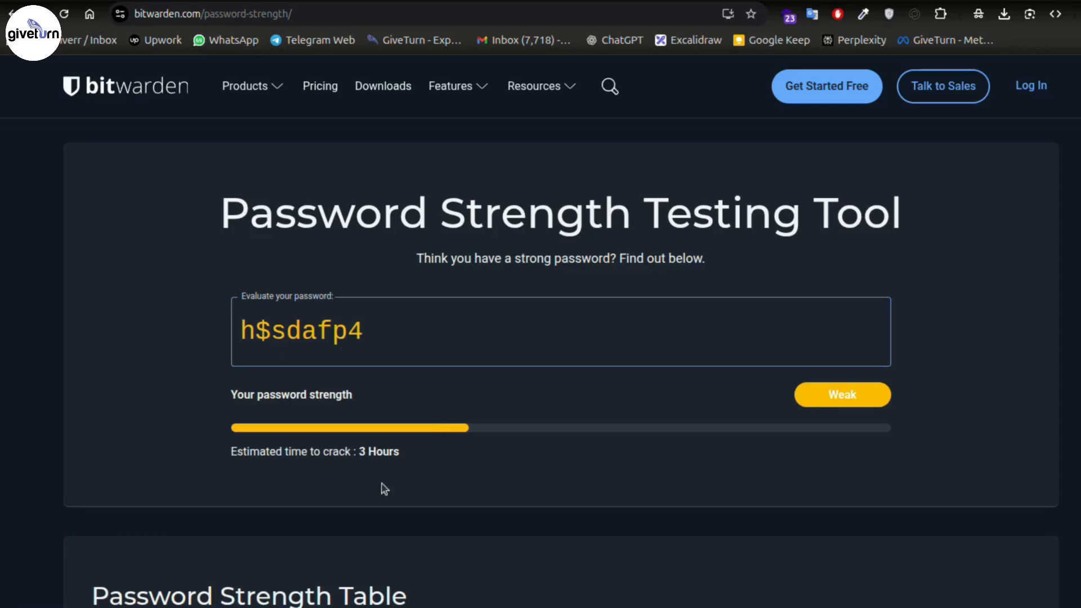
{"action": "left_click_drag", "start_coordinate": [353, 455], "coordinate": [450, 459]}
{"action": "left_click", "coordinate": [231, 324]}
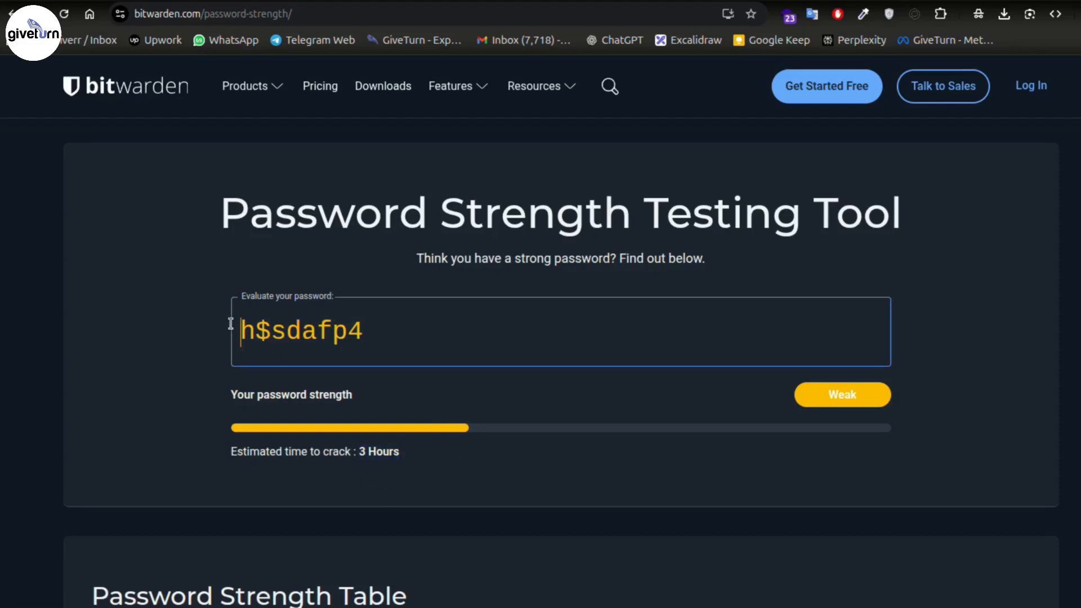
{"action": "type", "text": "Z"}
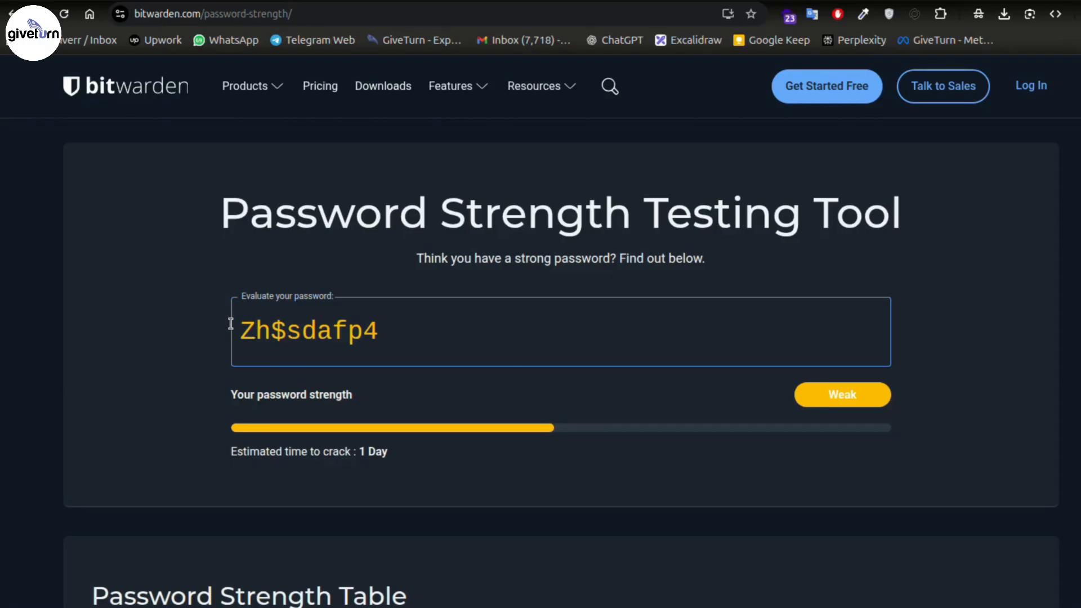
{"action": "left_click", "coordinate": [411, 346]}
{"action": "type", "text": "%@"}
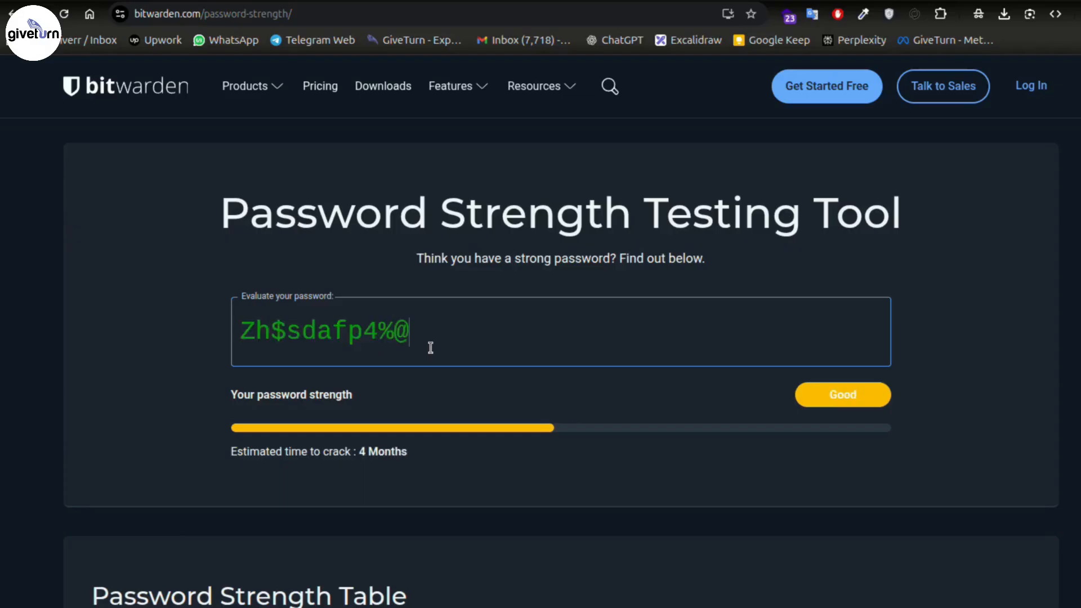
{"action": "type", "text": "X"}
{"action": "left_click_drag", "start_coordinate": [492, 334], "coordinate": [110, 301]}
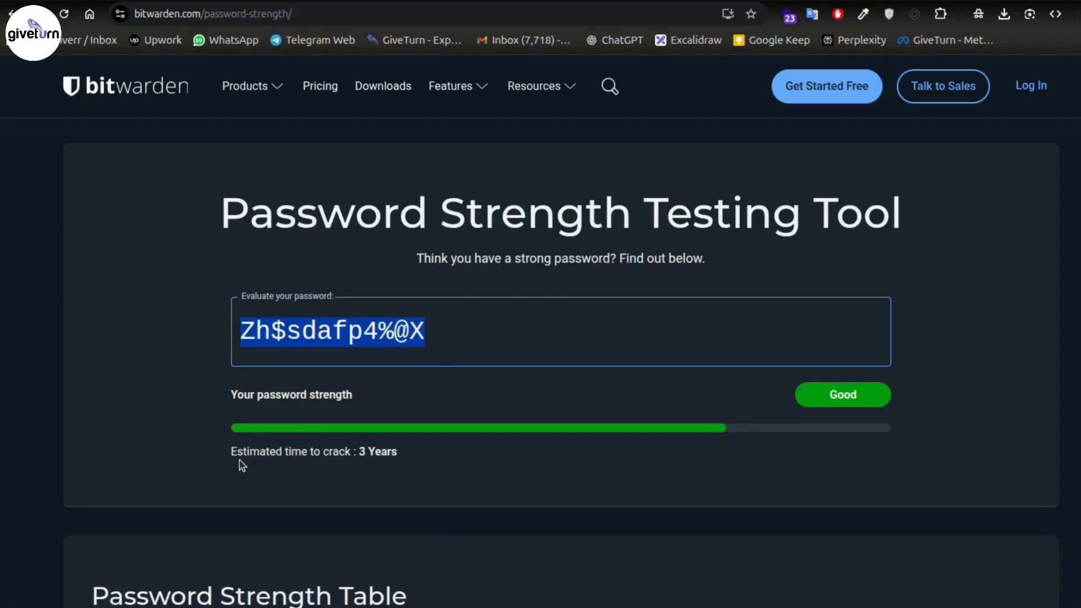
{"action": "left_click_drag", "start_coordinate": [225, 455], "coordinate": [424, 445]}
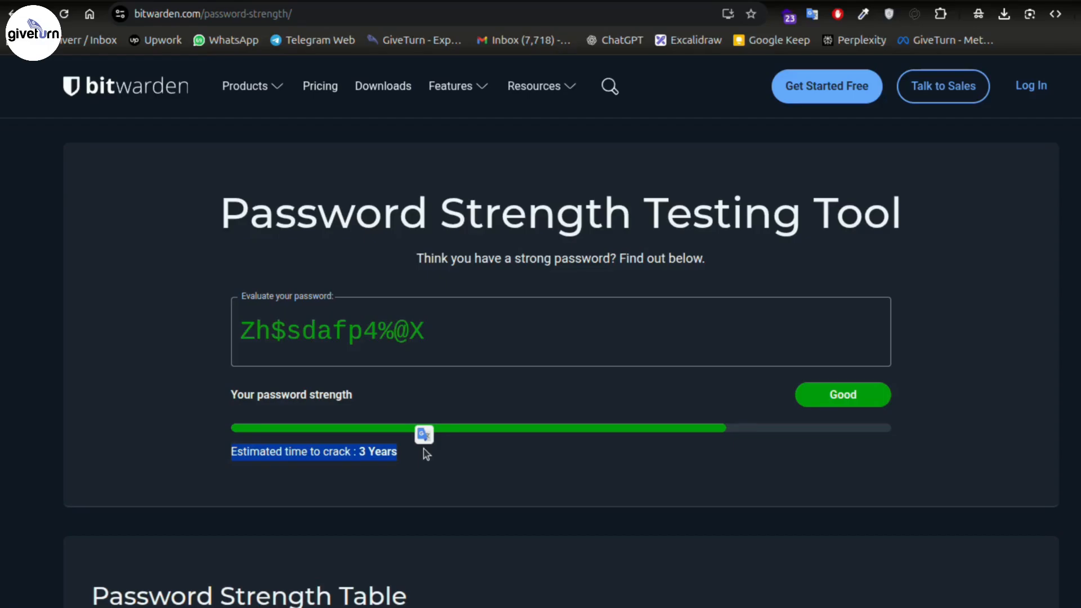
{"action": "left_click_drag", "start_coordinate": [464, 333], "coordinate": [149, 327]}
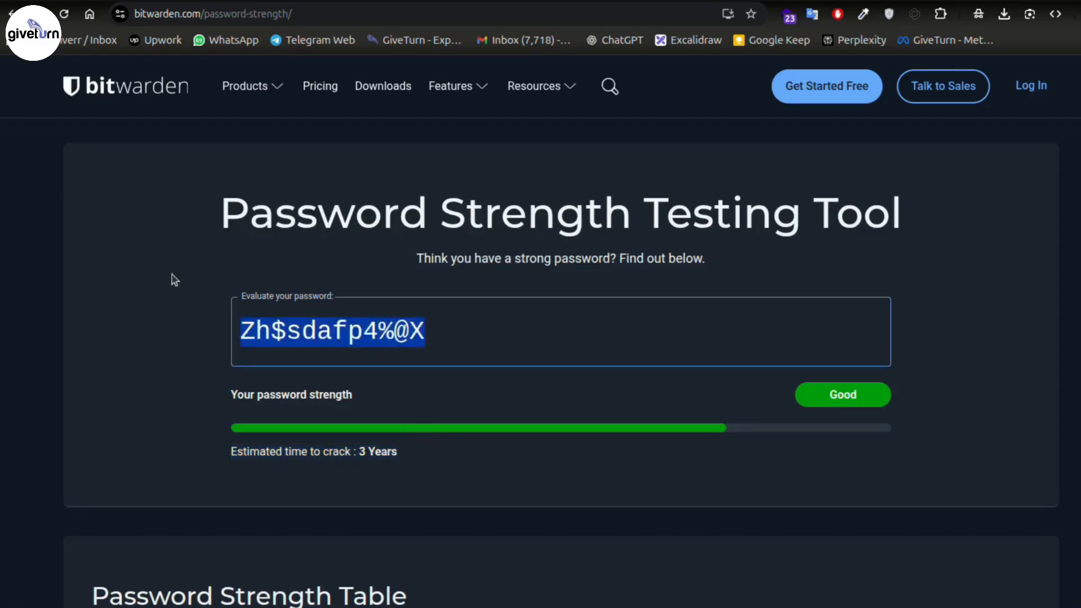
{"action": "left_click", "coordinate": [191, 170]}
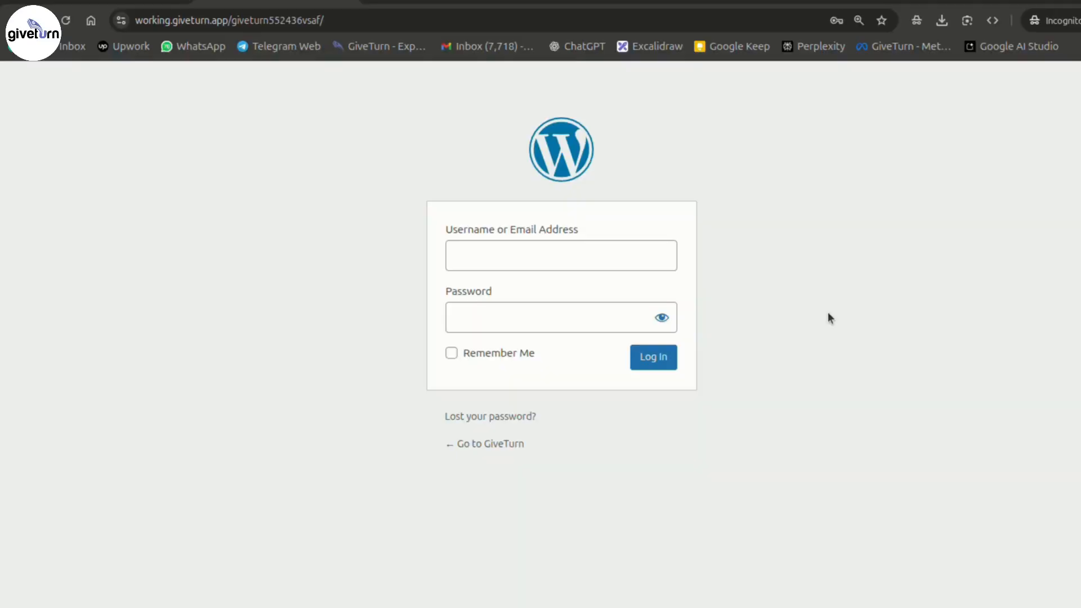
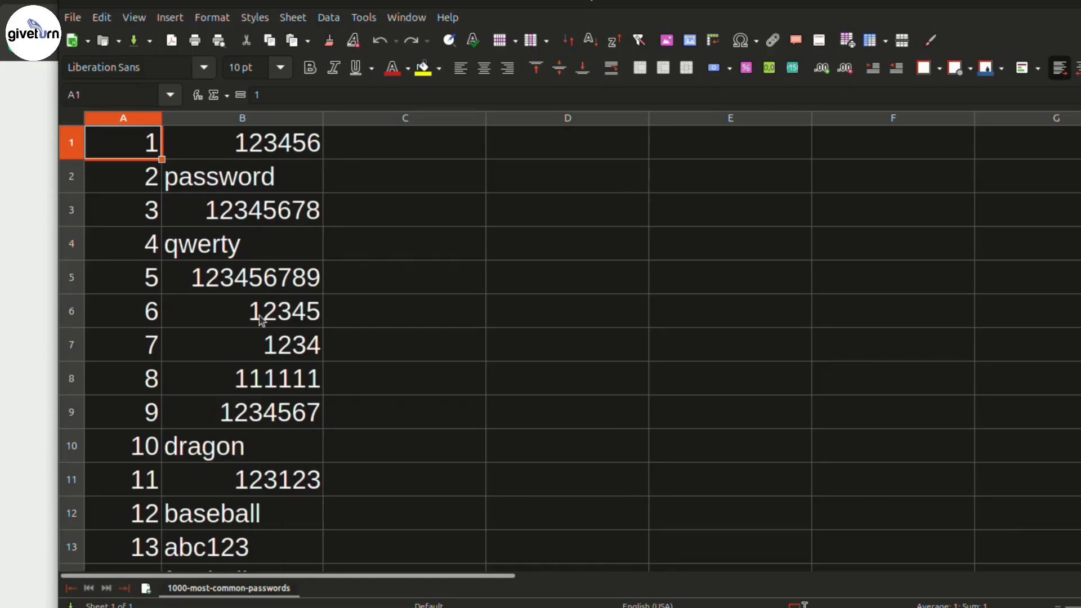
- Scroll down the 1000-most-common-passwords sheet past row 115, browsing ranks and passwords
{"action": "scroll", "coordinate": [261, 319], "scroll_direction": "down", "scroll_amount": 15}
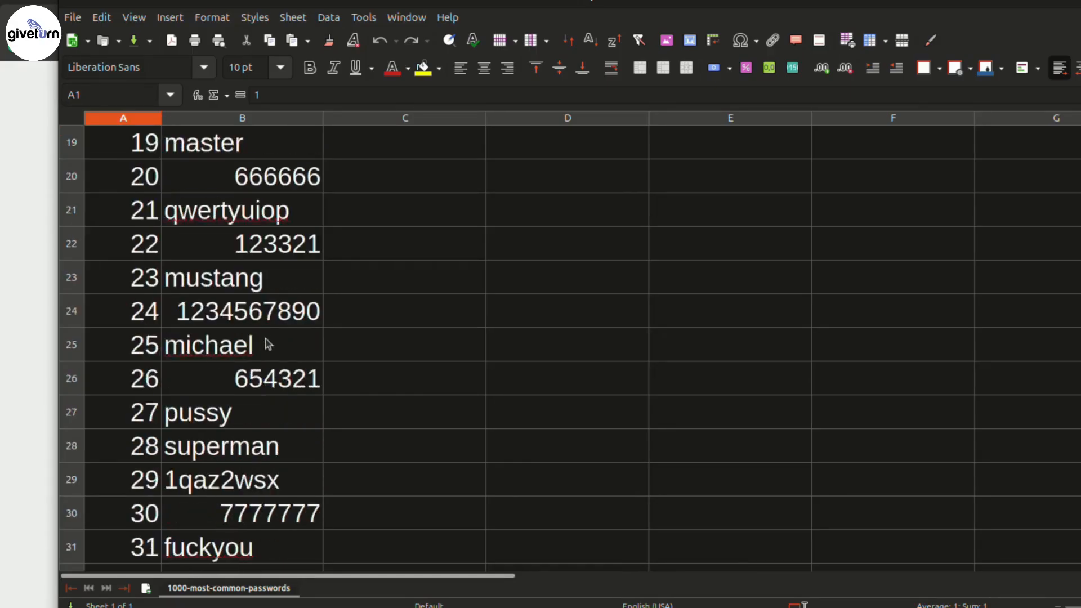
{"action": "scroll", "coordinate": [270, 394], "scroll_direction": "up", "scroll_amount": 15}
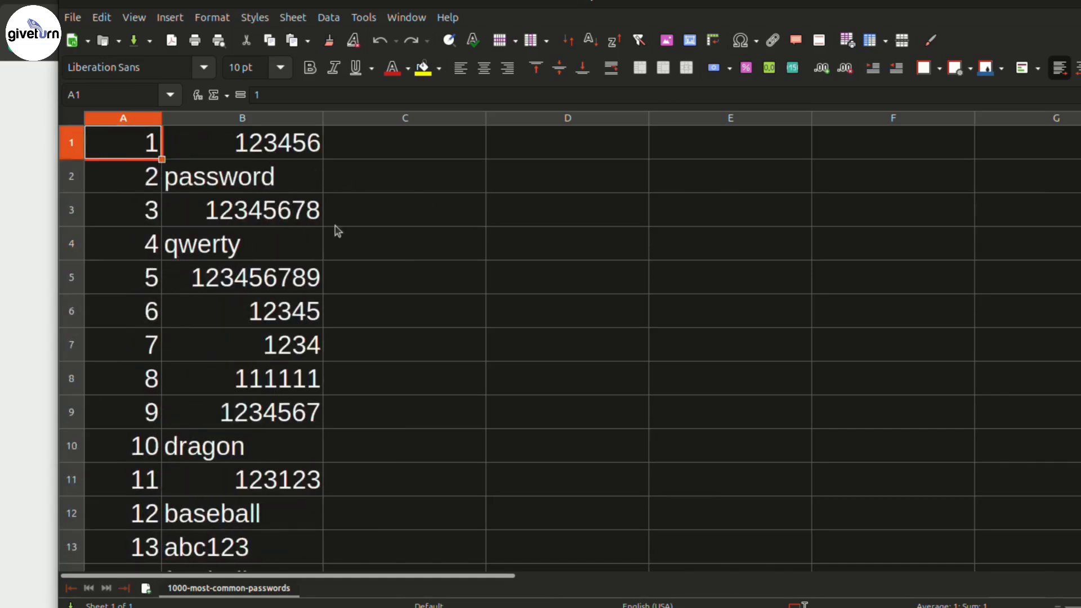
{"action": "scroll", "coordinate": [281, 305], "scroll_direction": "down", "scroll_amount": 1}
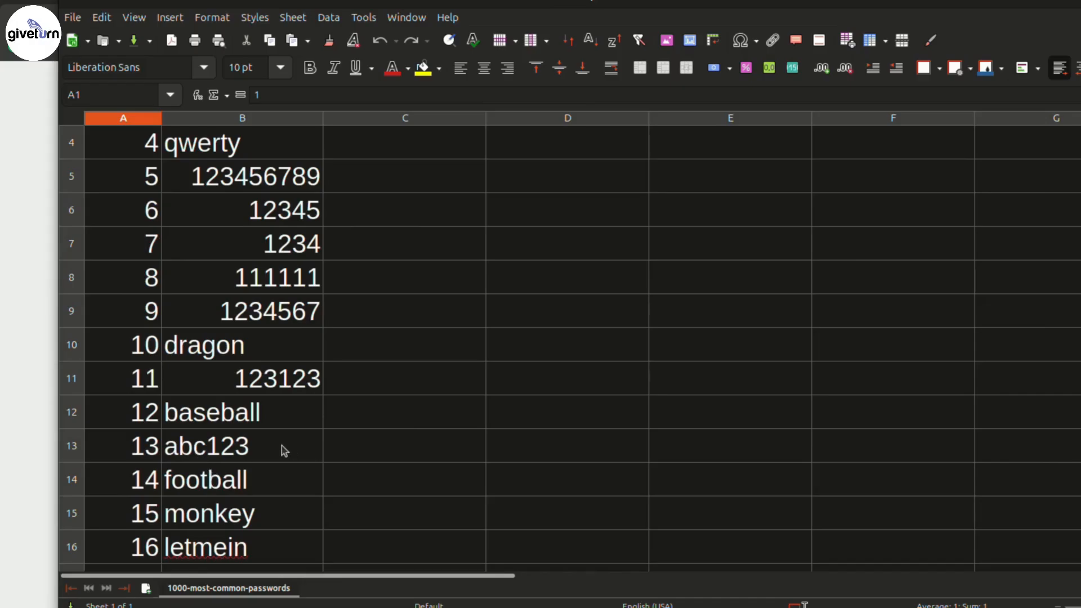
{"action": "scroll", "coordinate": [311, 486], "scroll_direction": "down", "scroll_amount": 20}
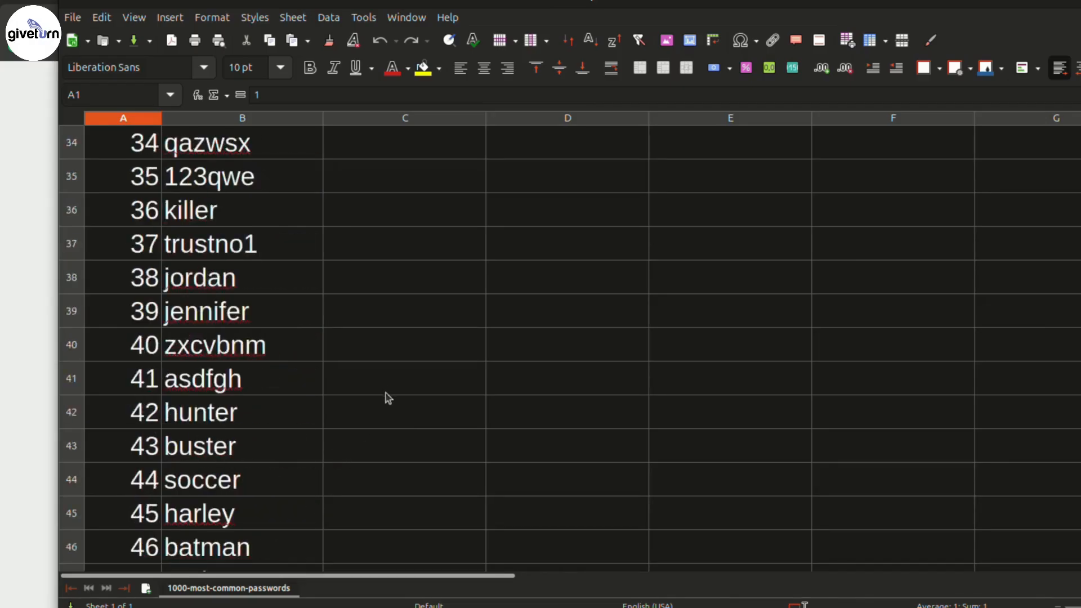
{"action": "scroll", "coordinate": [328, 402], "scroll_direction": "down", "scroll_amount": 6}
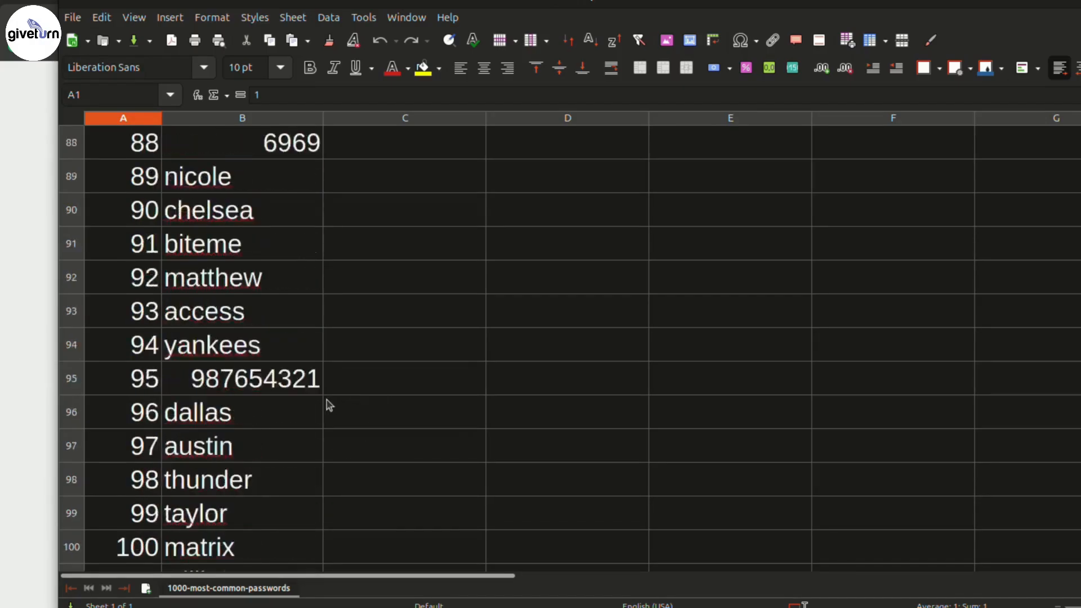
{"action": "scroll", "coordinate": [327, 401], "scroll_direction": "down", "scroll_amount": 7}
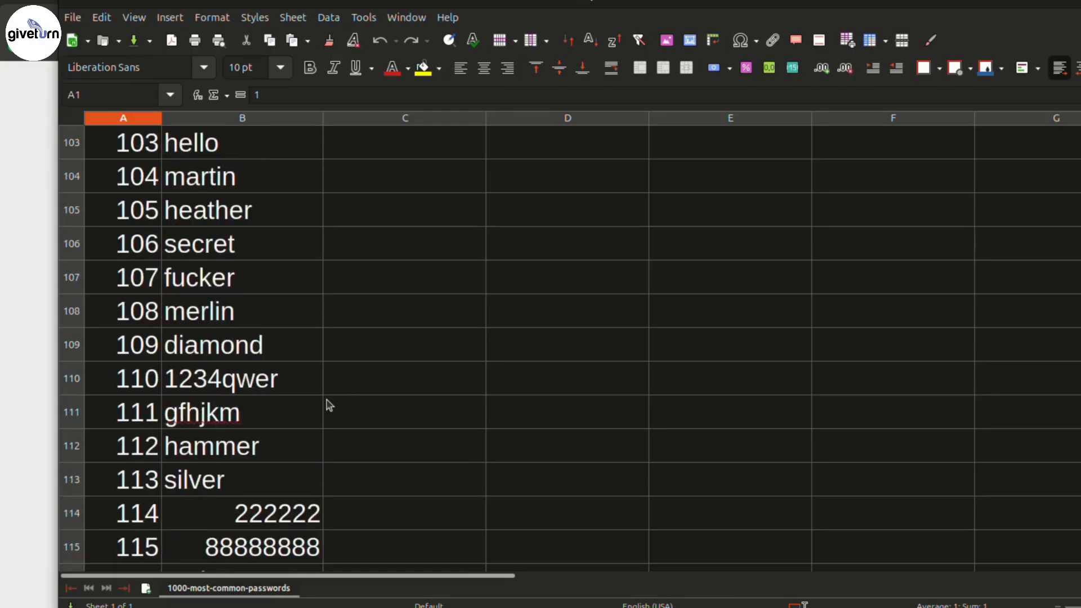
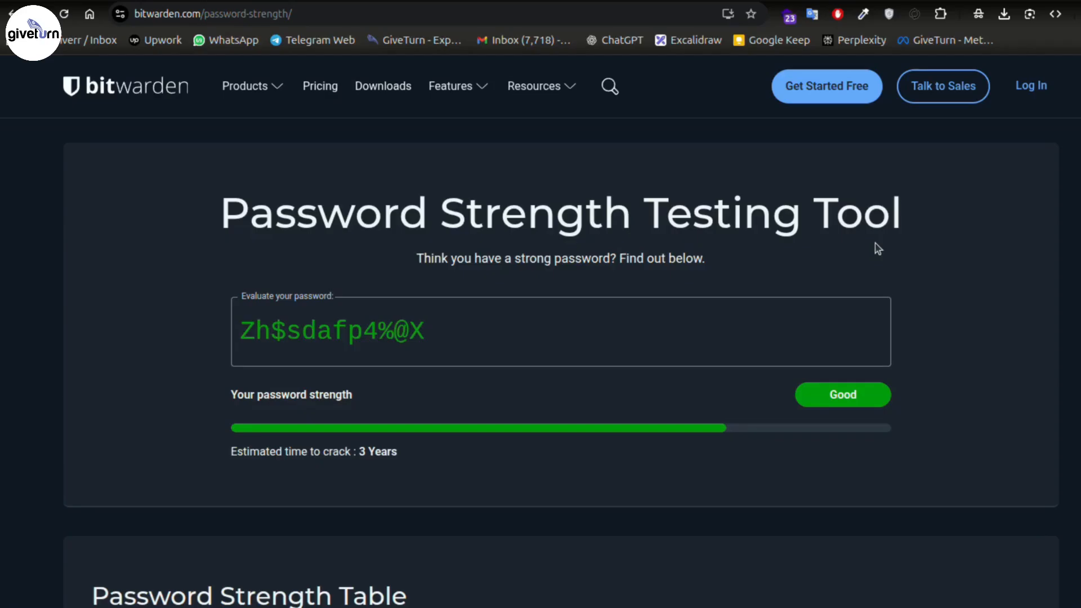
- Select the tested password in Bitwarden's strength tester and bring the WordPress login window forward
{"action": "triple_click", "coordinate": [849, 323]}
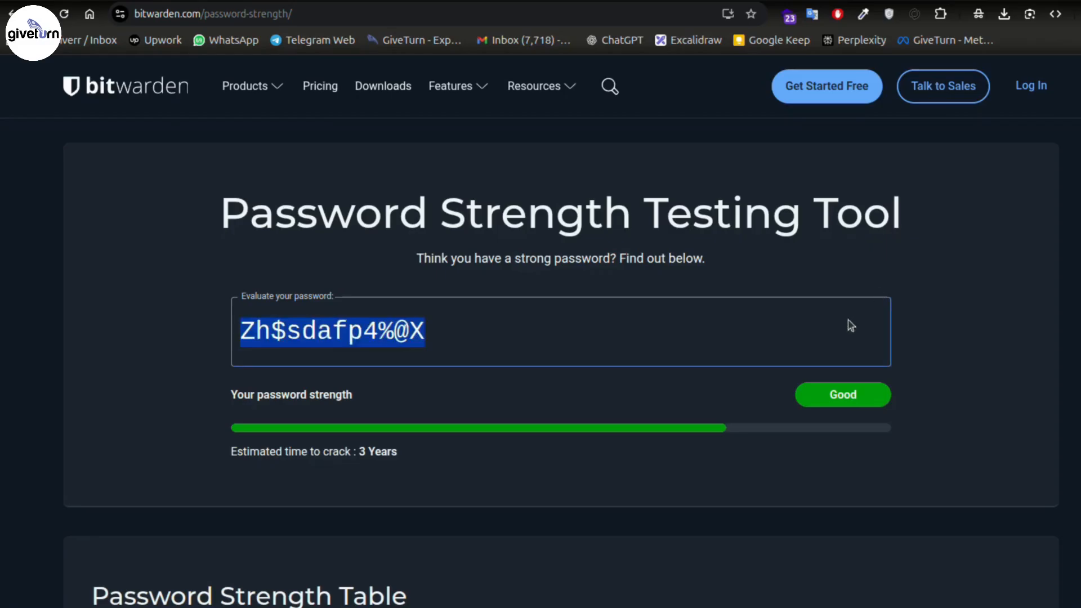
{"action": "left_click", "coordinate": [279, 577]}
{"action": "left_click", "coordinate": [747, 276]}
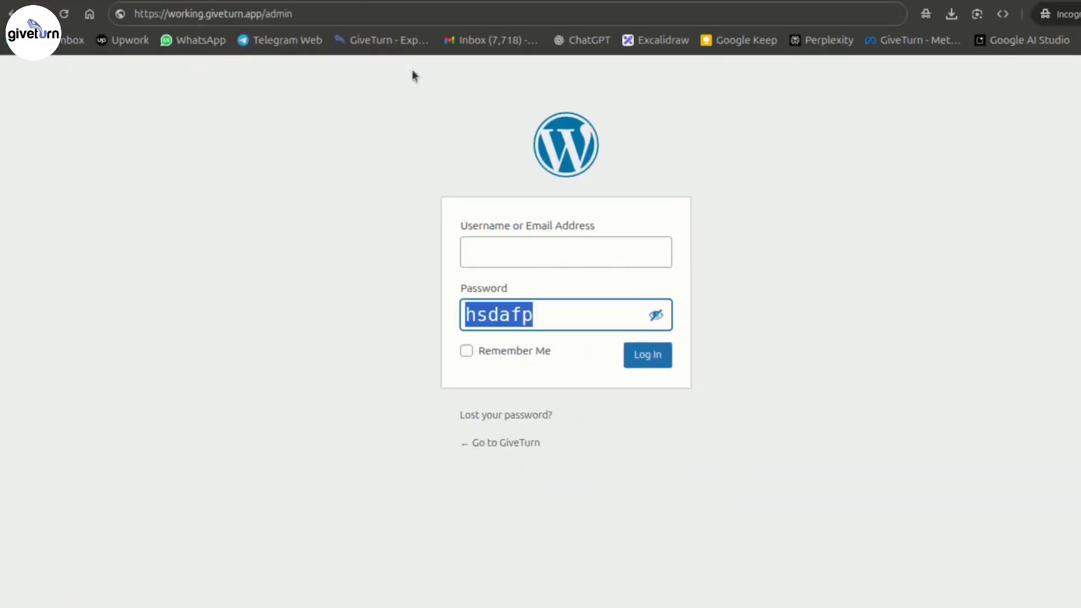
- Change the site address ending from /admin to /wp-admin to reach the GiveTurn dashboard
{"action": "left_click", "coordinate": [278, 12]}
{"action": "double_click", "coordinate": [278, 12]}
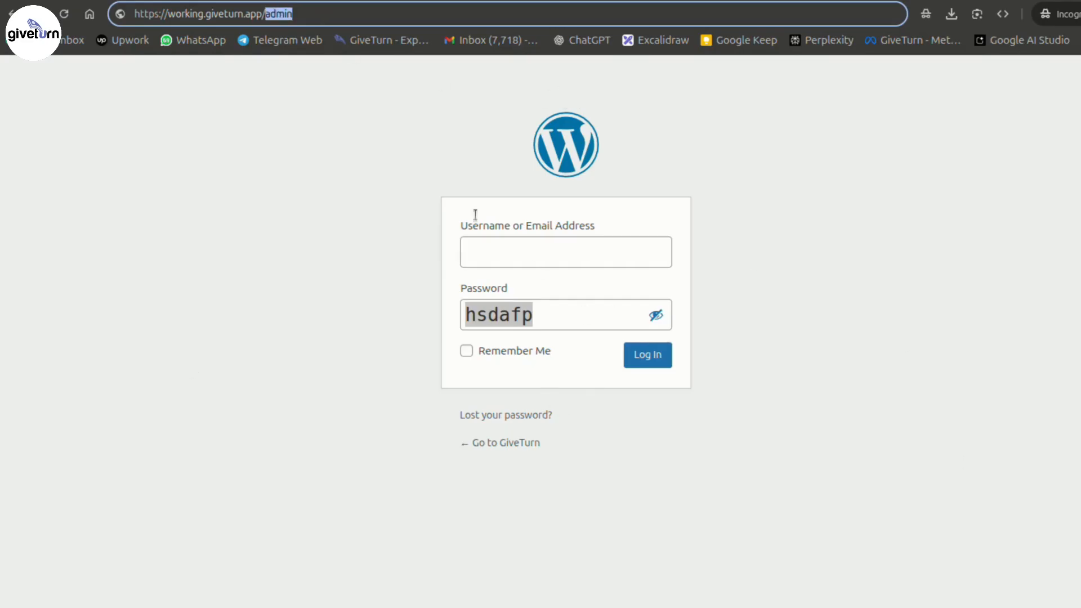
{"action": "left_click", "coordinate": [310, 15]}
{"action": "left_click_drag", "start_coordinate": [265, 14], "coordinate": [315, 15]}
{"action": "left_click", "coordinate": [708, 195]}
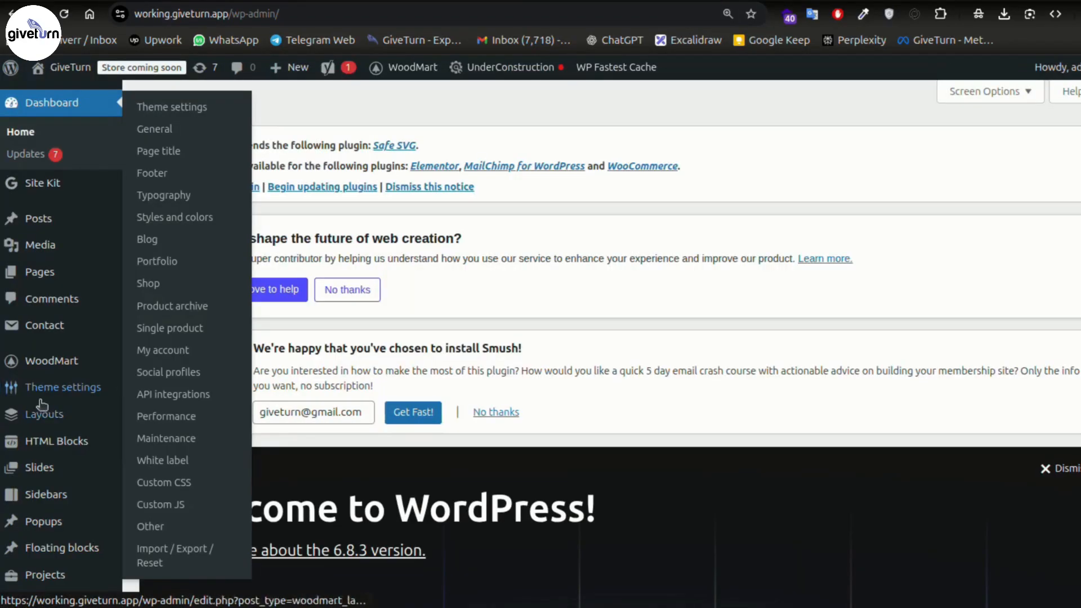
- Go to Plugins > Add Plugin and search for 'wp hide'
{"action": "scroll", "coordinate": [36, 488], "scroll_direction": "down", "scroll_amount": 6}
{"action": "scroll", "coordinate": [35, 488], "scroll_direction": "down", "scroll_amount": 2}
{"action": "mouse_move", "coordinate": [56, 416]}
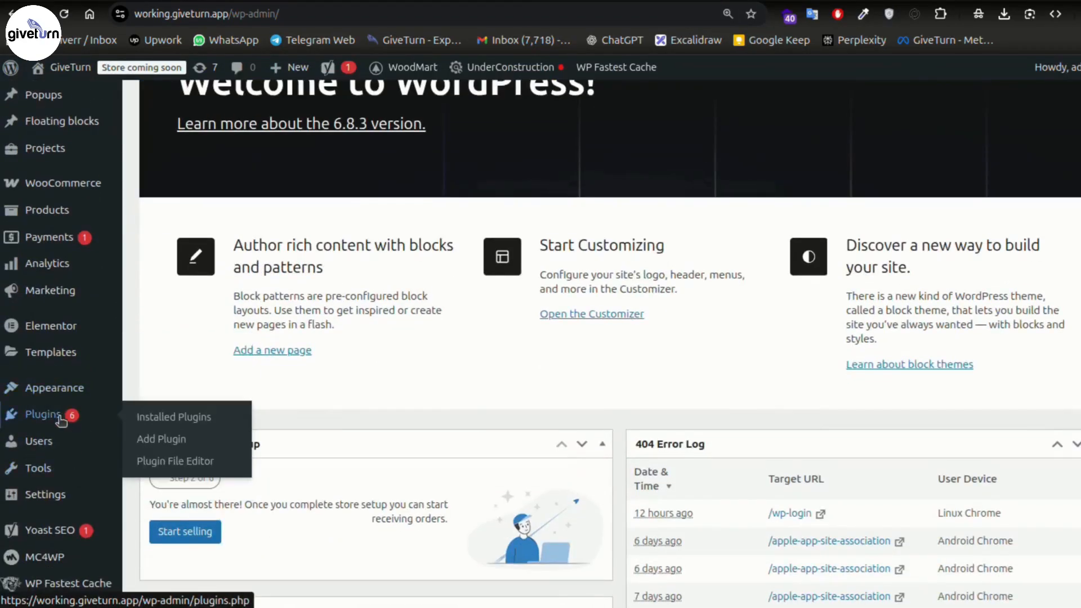
{"action": "left_click", "coordinate": [161, 441]}
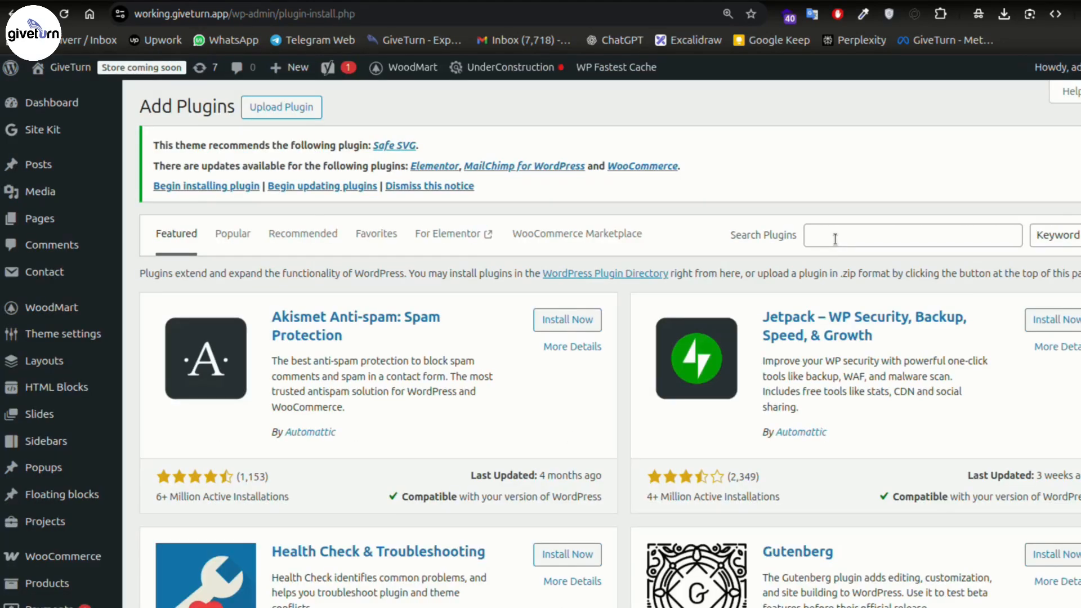
{"action": "left_click", "coordinate": [835, 237]}
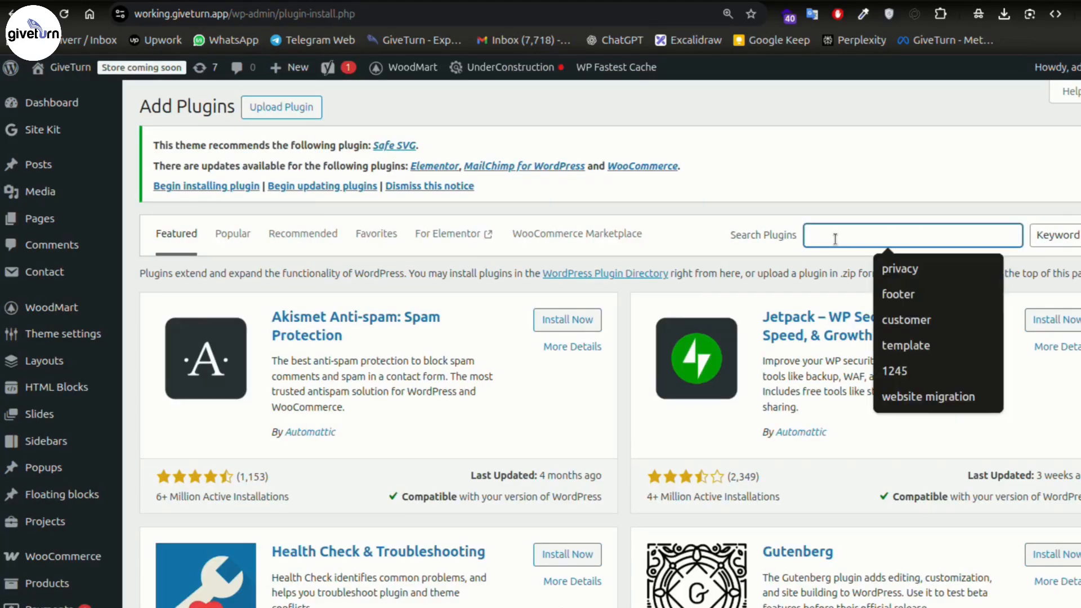
{"action": "type", "text": "wp hide"}
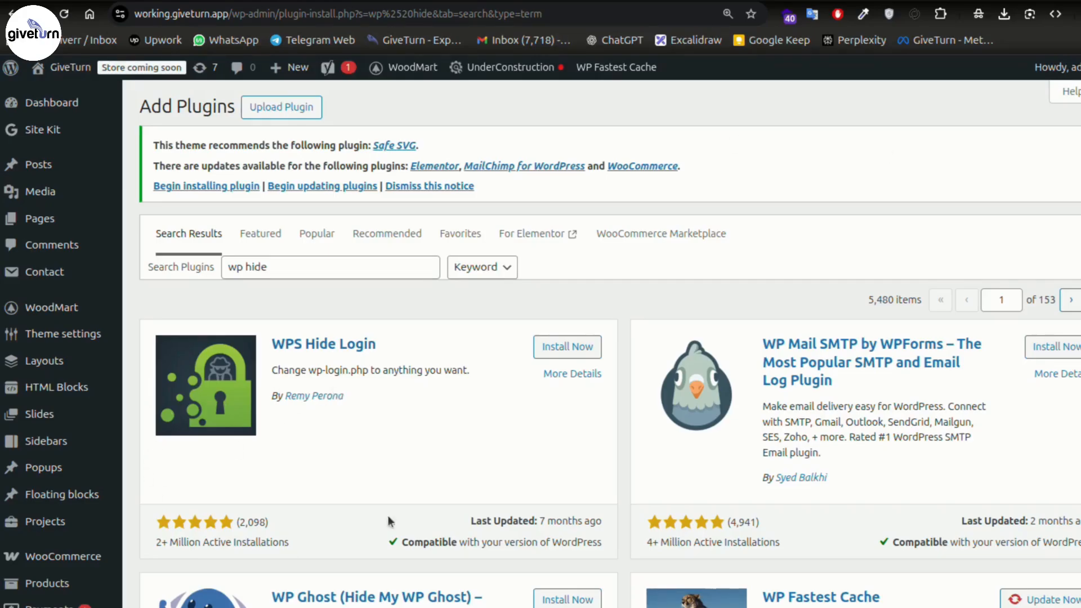
- Install WPS Hide Login and save a custom hard-to-guess login URL slug in its settings
{"action": "left_click", "coordinate": [567, 346]}
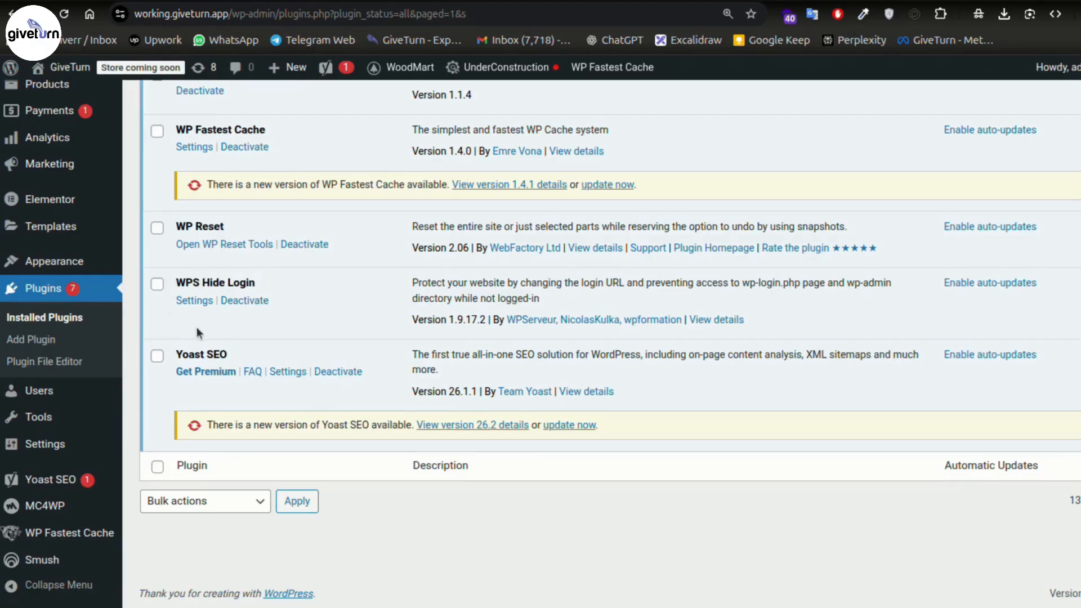
{"action": "left_click", "coordinate": [195, 300]}
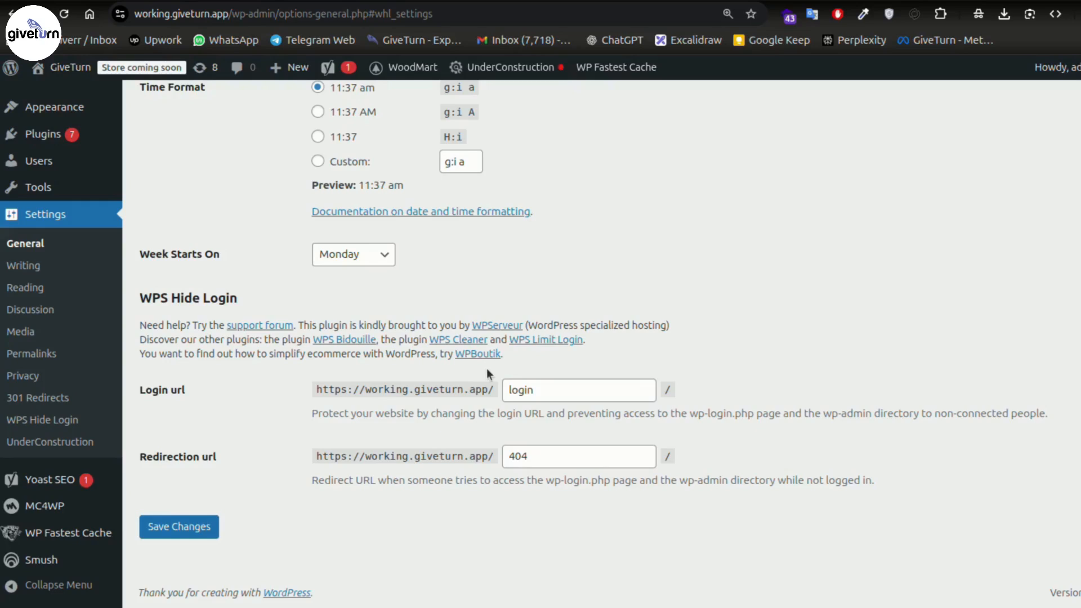
{"action": "double_click", "coordinate": [520, 389]}
{"action": "key", "text": "BackSpace"}
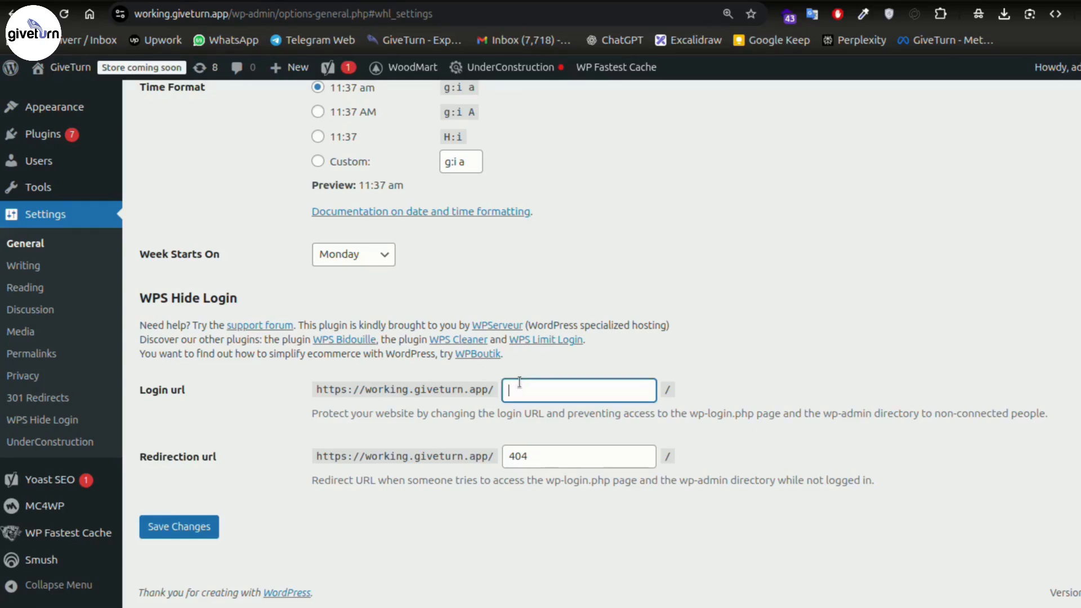
{"action": "type", "text": "giveturn552436vsaf"}
{"action": "key", "text": "ctrl+a"}
{"action": "key", "text": "ctrl+c"}
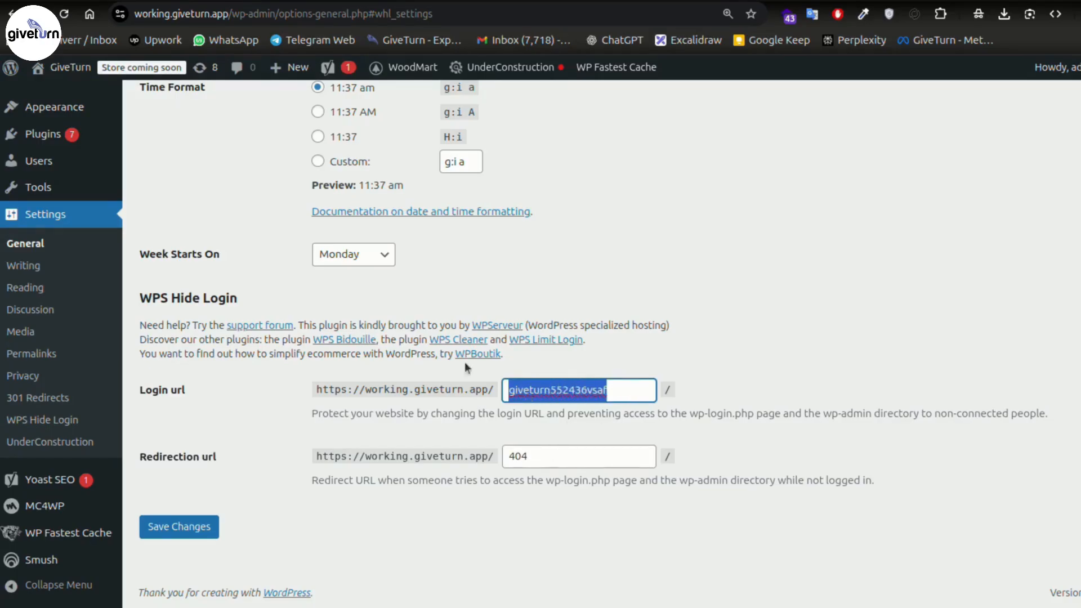
{"action": "left_click", "coordinate": [180, 527]}
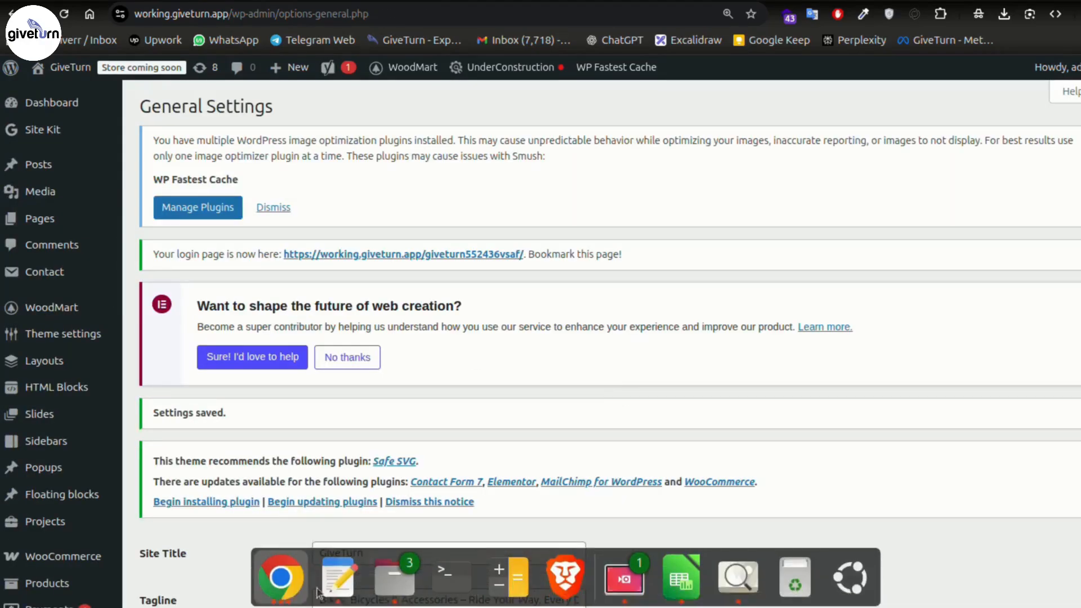
- Open the site's wp-admin address in the private window and confirm it shows the 404 page
{"action": "left_click", "coordinate": [292, 601]}
{"action": "left_click", "coordinate": [341, 235]}
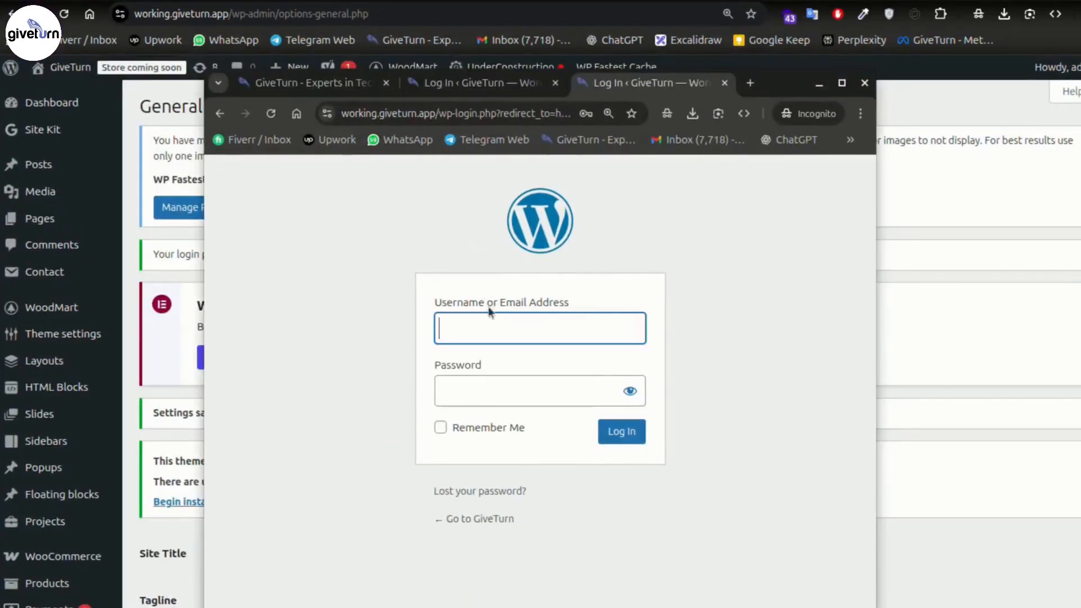
{"action": "left_click", "coordinate": [438, 114]}
{"action": "type", "text": "https://working.giveturn.app/"}
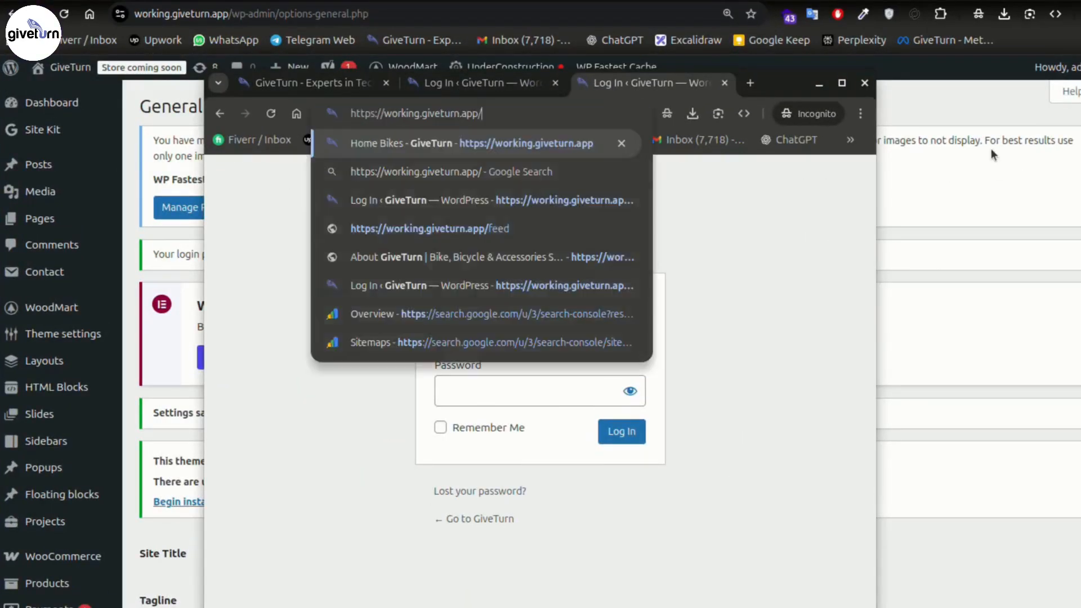
{"action": "type", "text": "wp"}
{"action": "key", "text": "Return"}
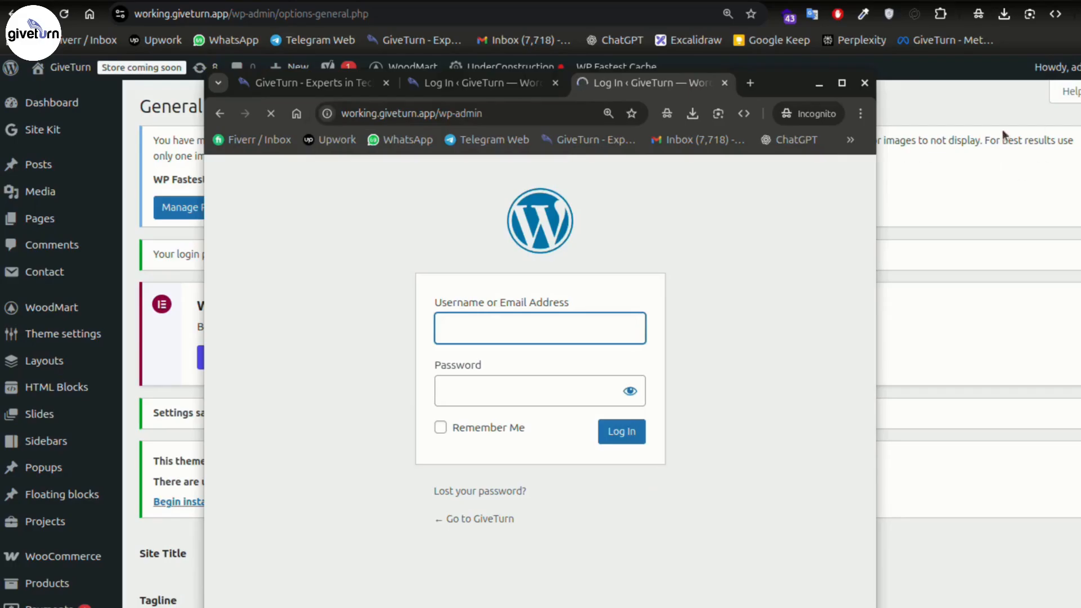
{"action": "left_click", "coordinate": [842, 83]}
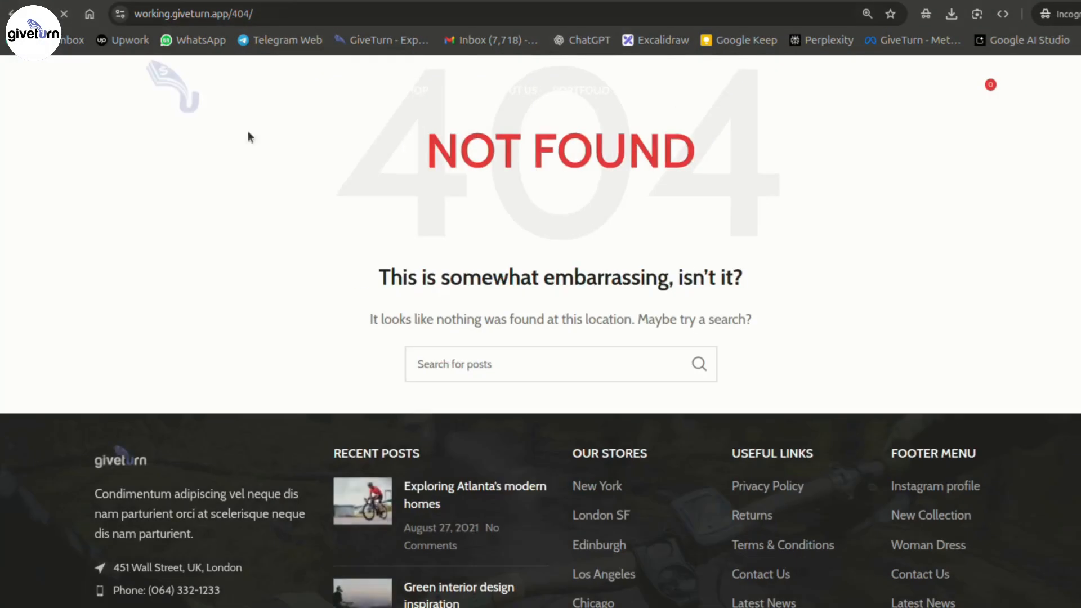
{"action": "scroll", "coordinate": [875, 188], "scroll_direction": "down", "scroll_amount": 3}
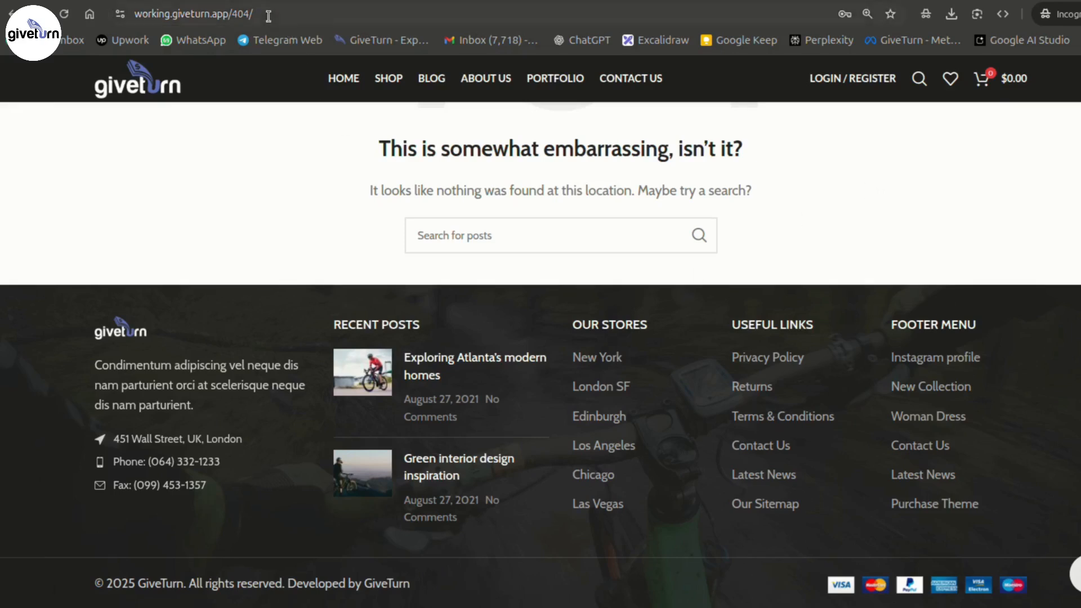
- Replace 404 in the address with the new login slug to load the login form
{"action": "left_click_drag", "start_coordinate": [232, 14], "coordinate": [330, 37]}
{"action": "key", "text": "ctrl+v"}
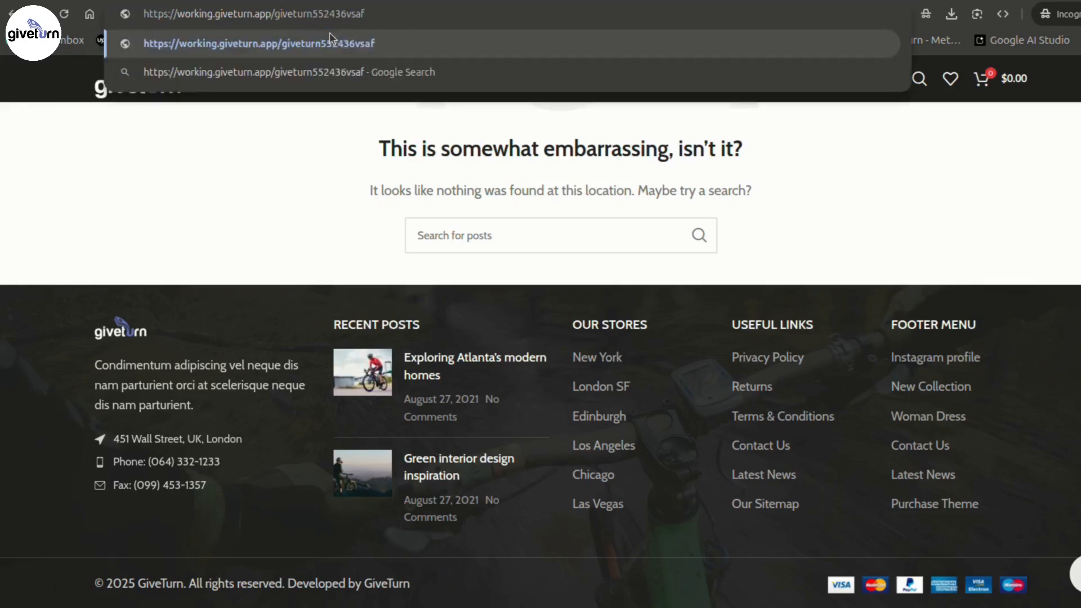
{"action": "key", "text": "Return"}
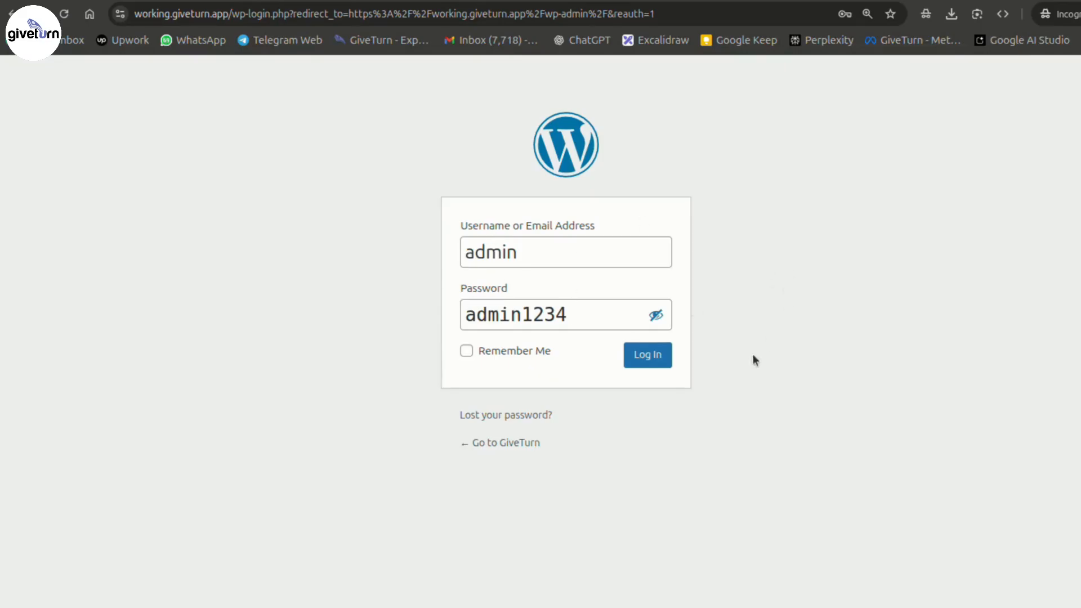
- Submit the username and password on the new login form
{"action": "left_click", "coordinate": [647, 355]}
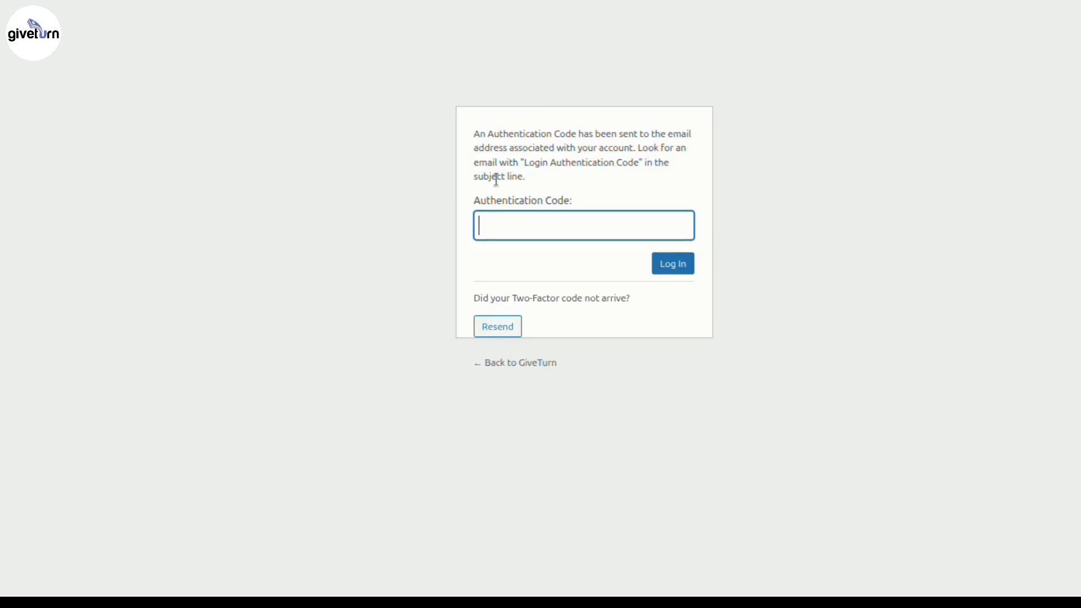
- Review the emailed authentication code notice, then return to the WordPress login form
{"action": "left_click", "coordinate": [462, 135]}
{"action": "left_click_drag", "start_coordinate": [462, 136], "coordinate": [693, 134]}
{"action": "left_click", "coordinate": [925, 171]}
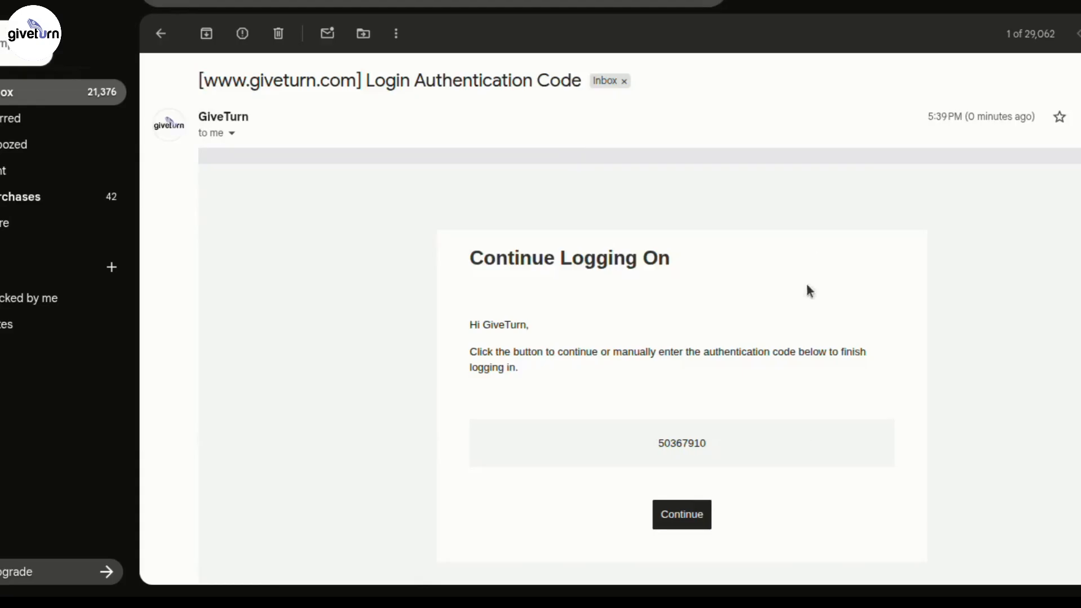
{"action": "scroll", "coordinate": [809, 290], "scroll_direction": "down", "scroll_amount": 4}
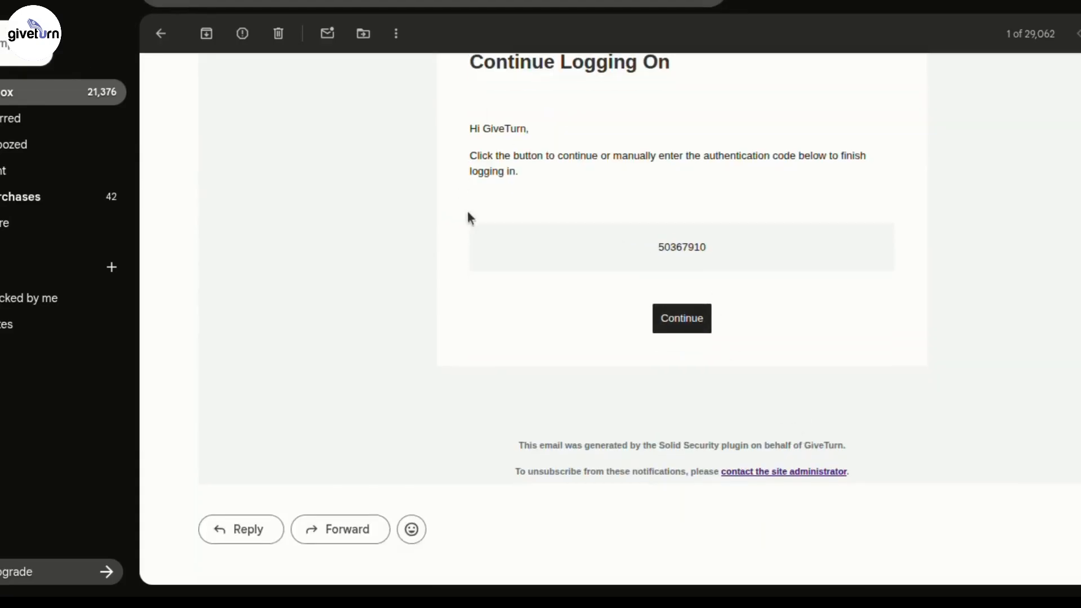
{"action": "scroll", "coordinate": [507, 203], "scroll_direction": "up", "scroll_amount": 2}
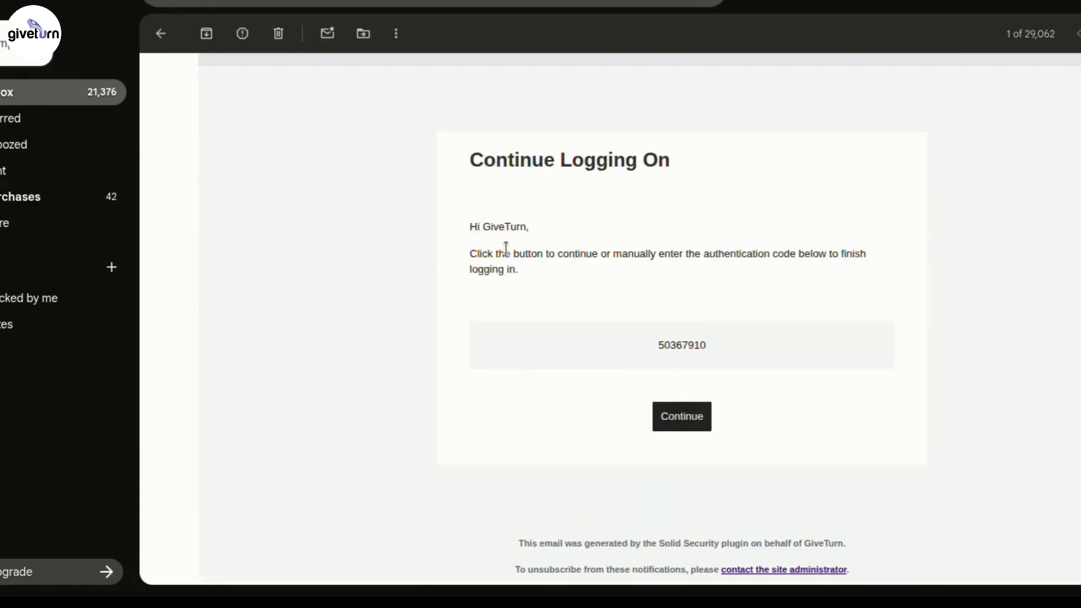
{"action": "mouse_move", "coordinate": [455, 593]}
{"action": "left_click", "coordinate": [274, 566]}
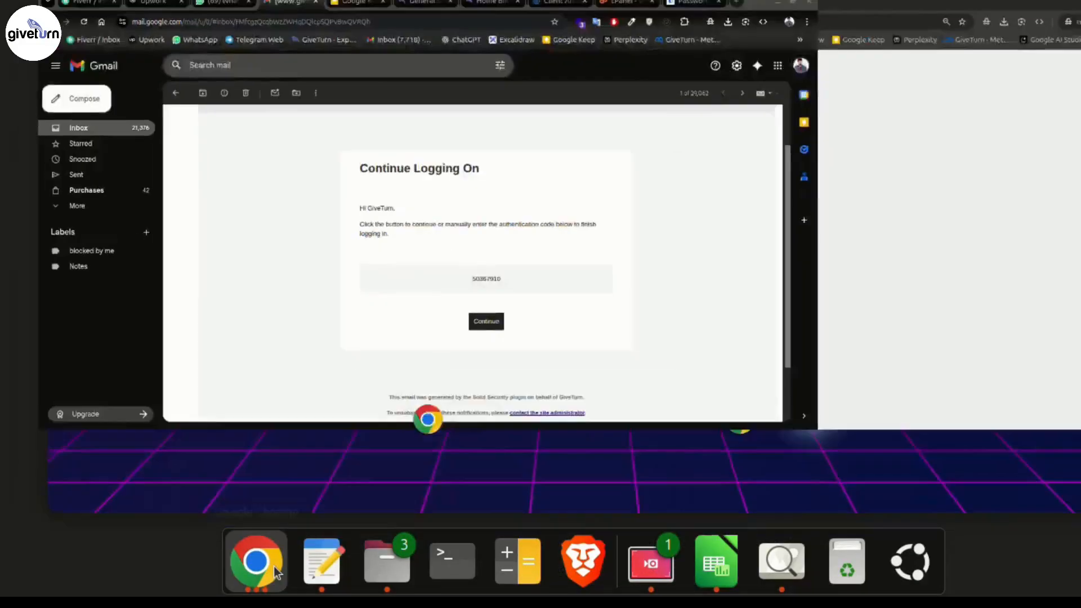
{"action": "left_click", "coordinate": [813, 201]}
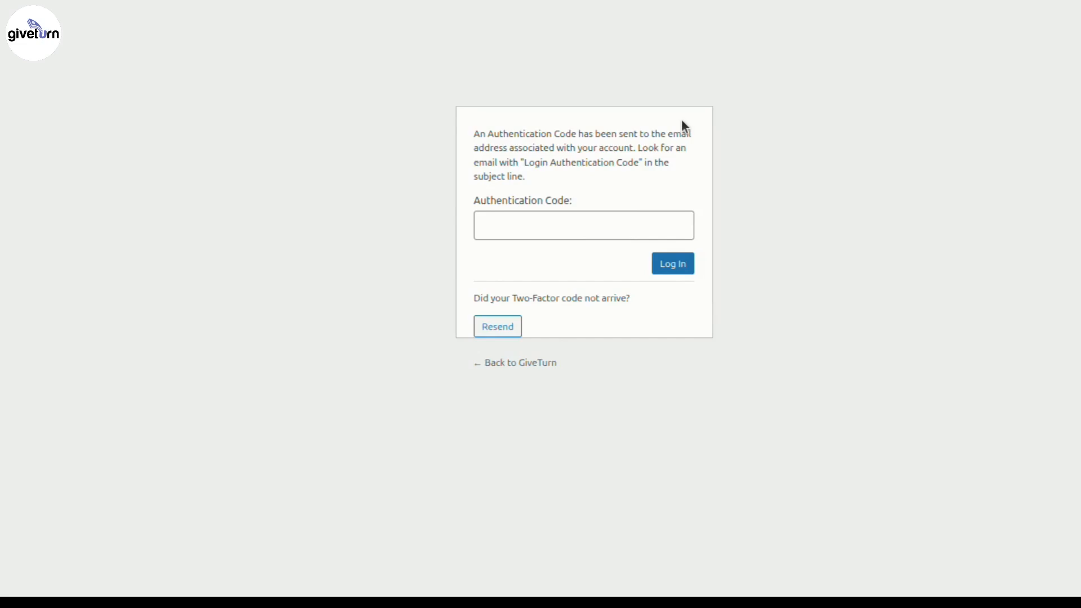
{"action": "left_click", "coordinate": [445, 0]}
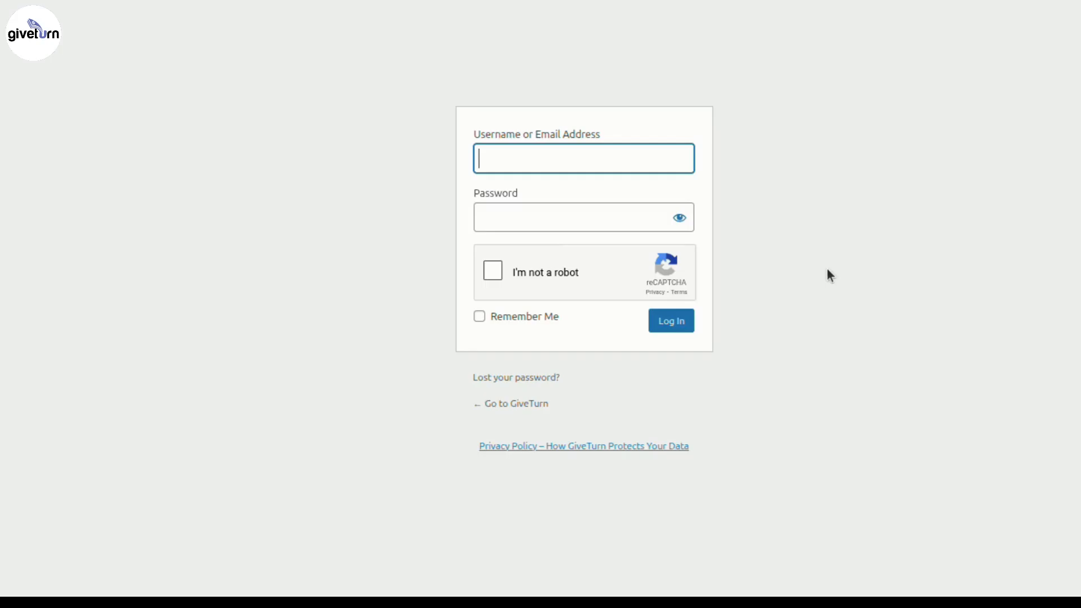
- Tick the reCAPTCHA checkbox, then dismiss its bus image challenge
{"action": "left_click", "coordinate": [492, 271]}
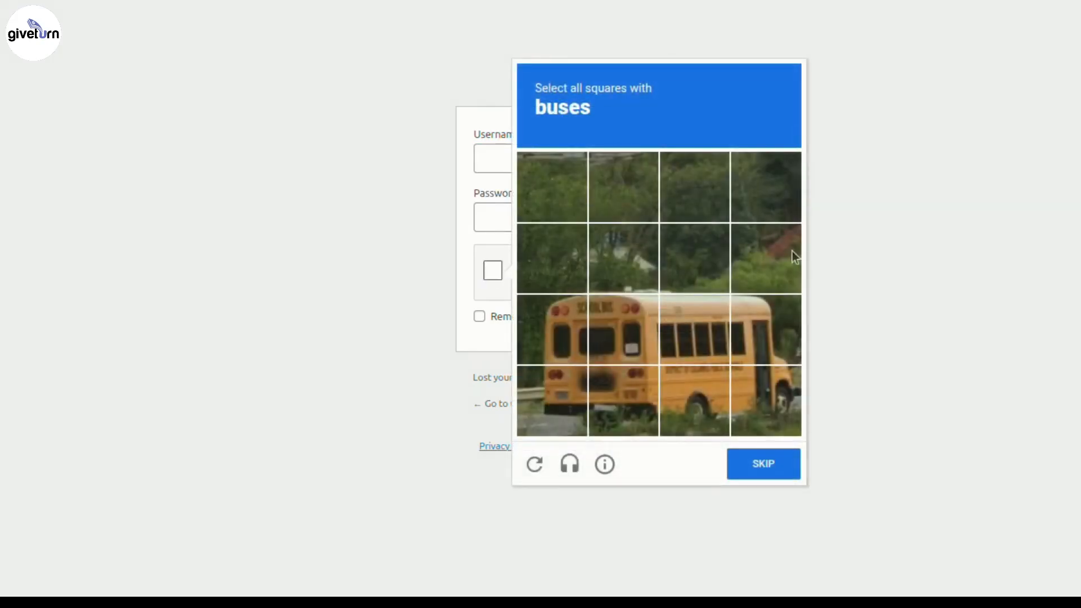
{"action": "left_click", "coordinate": [1000, 191]}
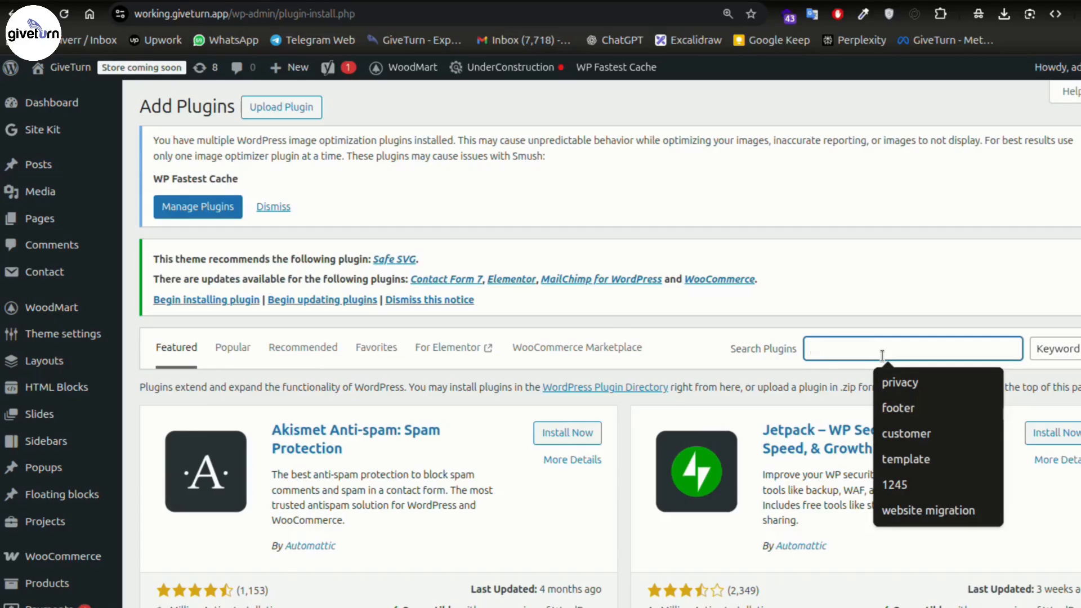
- Search for 'captcha 4wp', install it, and advance its wizard to choosing the CAPTCHA type
{"action": "type", "text": "captcha 4wp"}
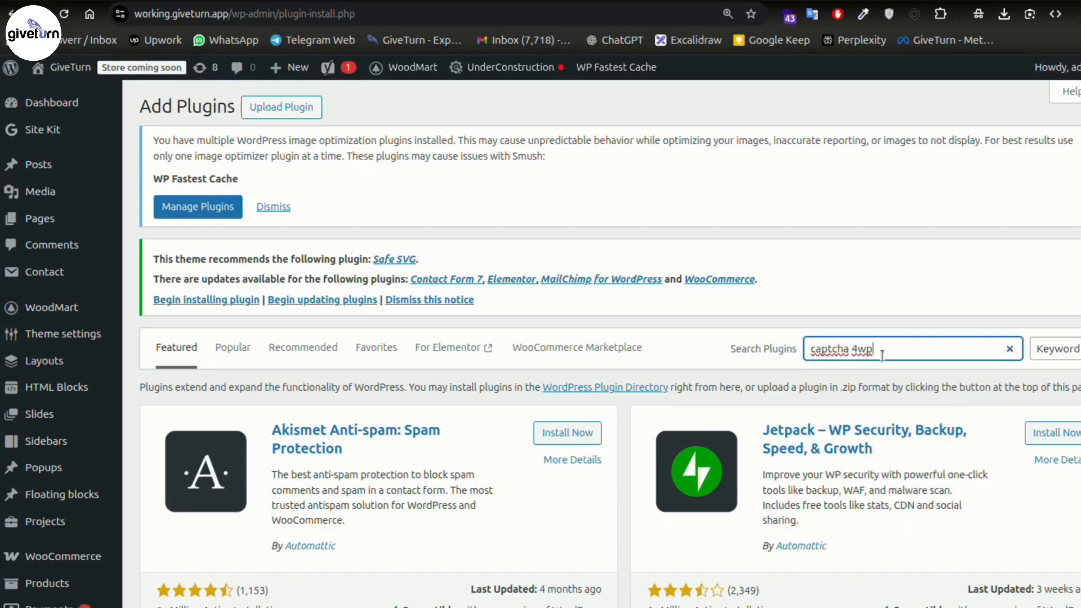
{"action": "scroll", "coordinate": [559, 216], "scroll_direction": "down", "scroll_amount": 4}
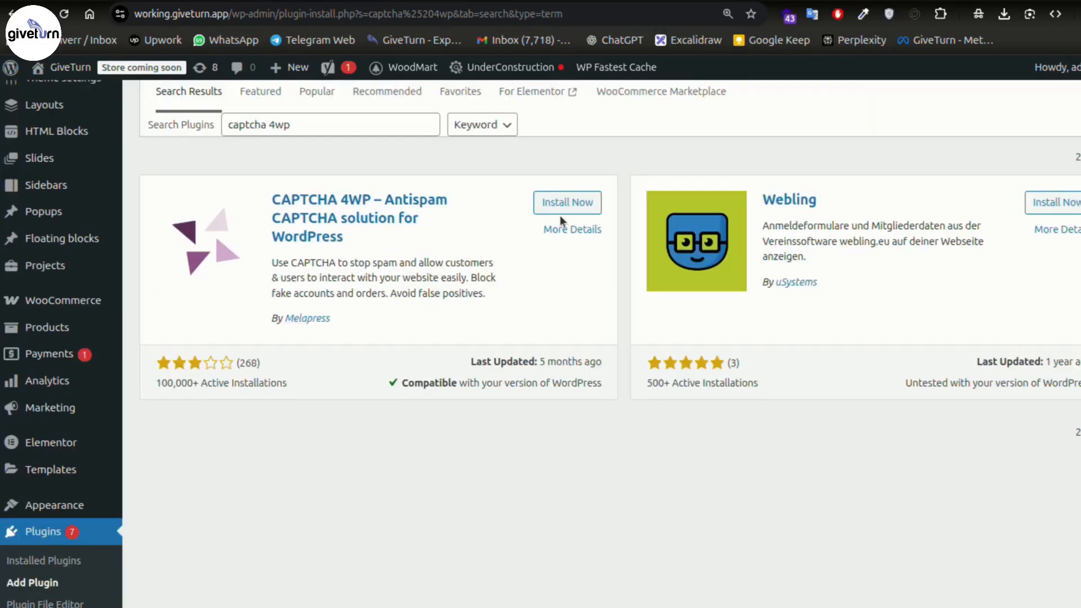
{"action": "left_click", "coordinate": [561, 210]}
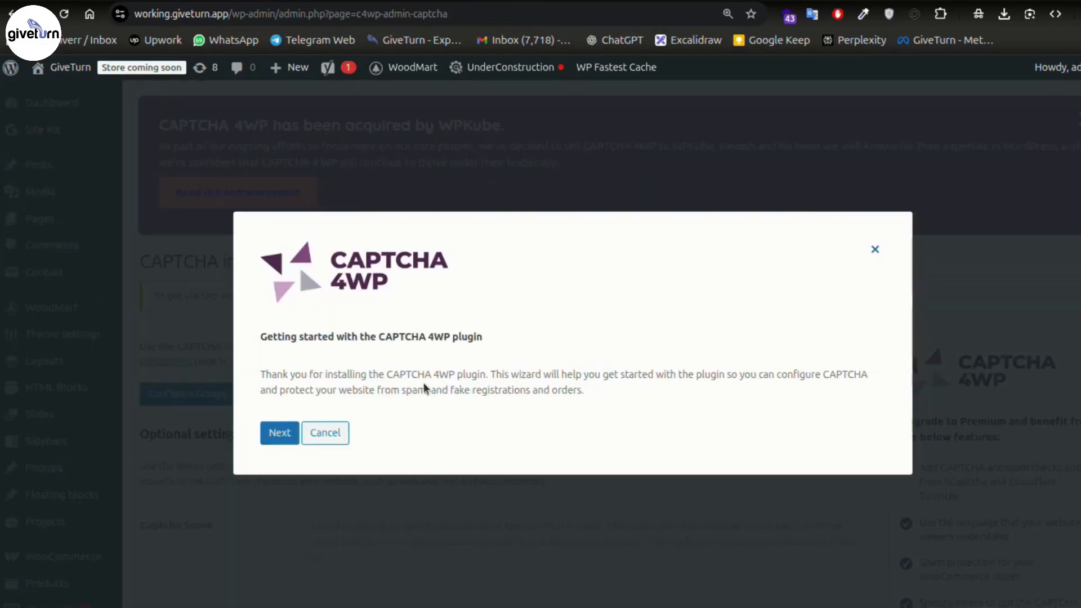
{"action": "left_click", "coordinate": [273, 433]}
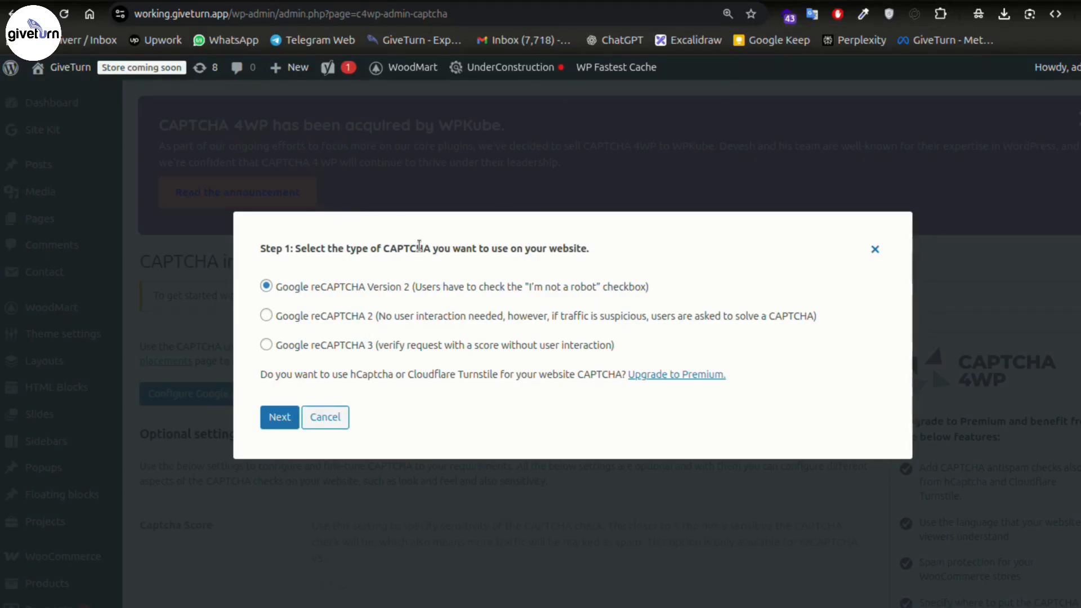
{"action": "key", "text": "ctrl+t"}
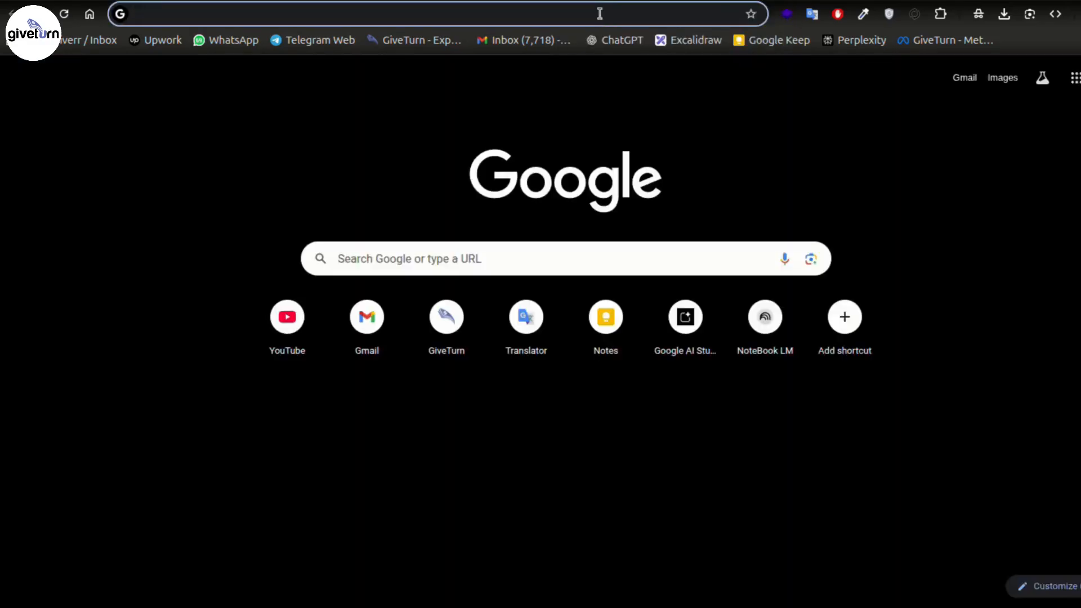
- Search for Google reCAPTCHA and open its developer site's new-site registration page
{"action": "type", "text": "google r"}
{"action": "key", "text": "Return"}
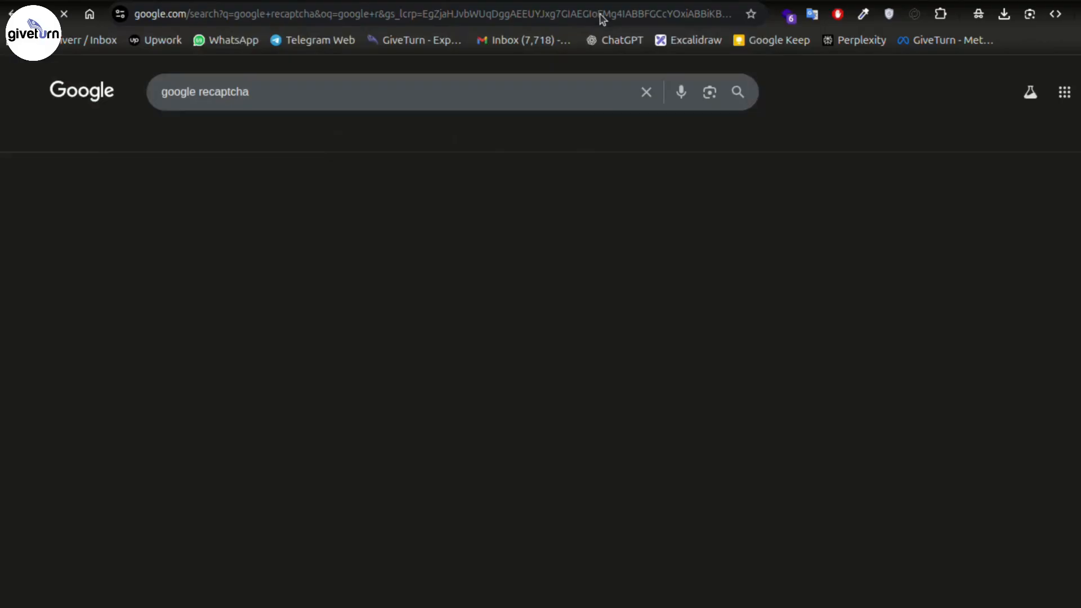
{"action": "left_click", "coordinate": [197, 212]}
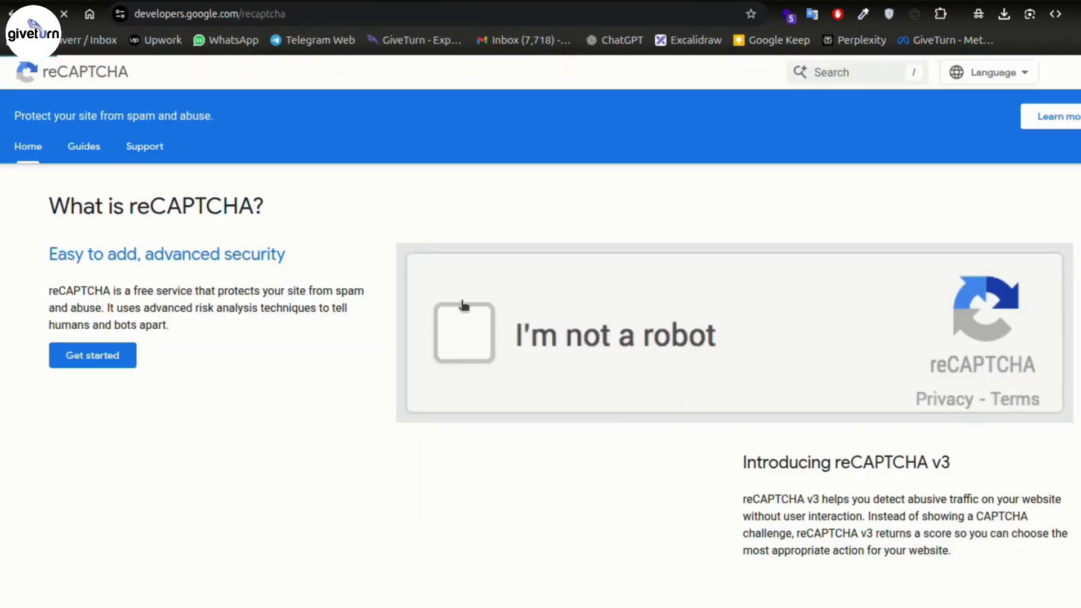
{"action": "left_click", "coordinate": [92, 355]}
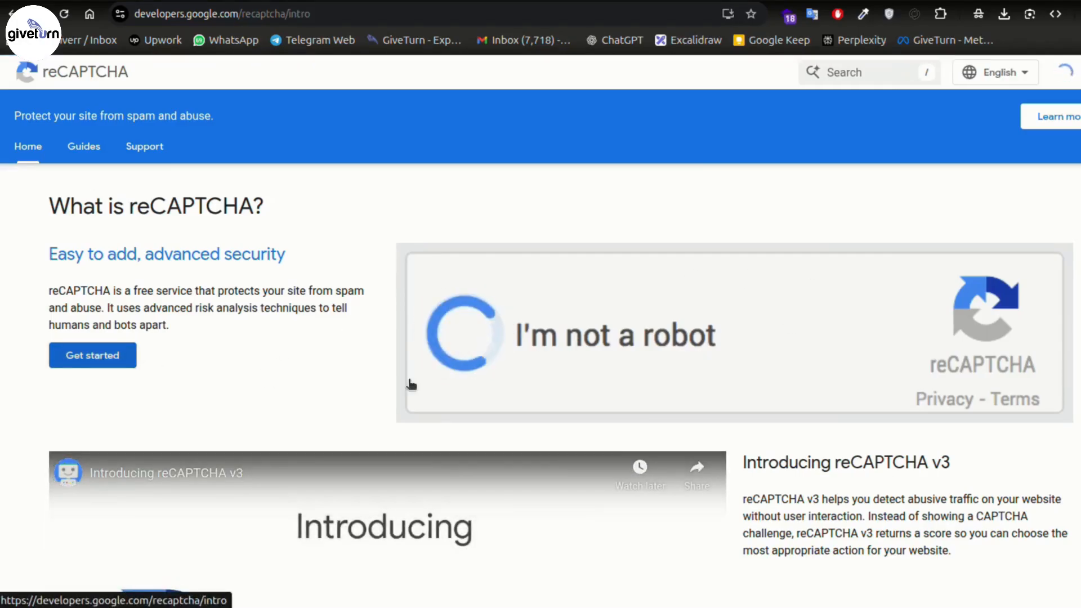
{"action": "left_click", "coordinate": [282, 532]}
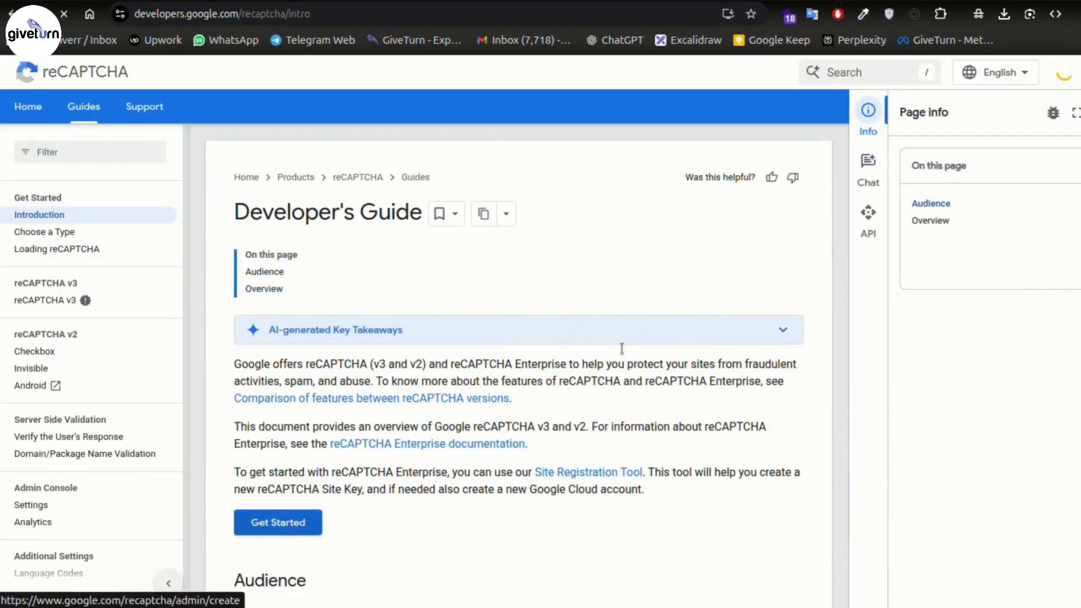
- Choose the Challenge (v2) reCAPTCHA type, then return to the WordPress window
{"action": "scroll", "coordinate": [396, 384], "scroll_direction": "down", "scroll_amount": 2}
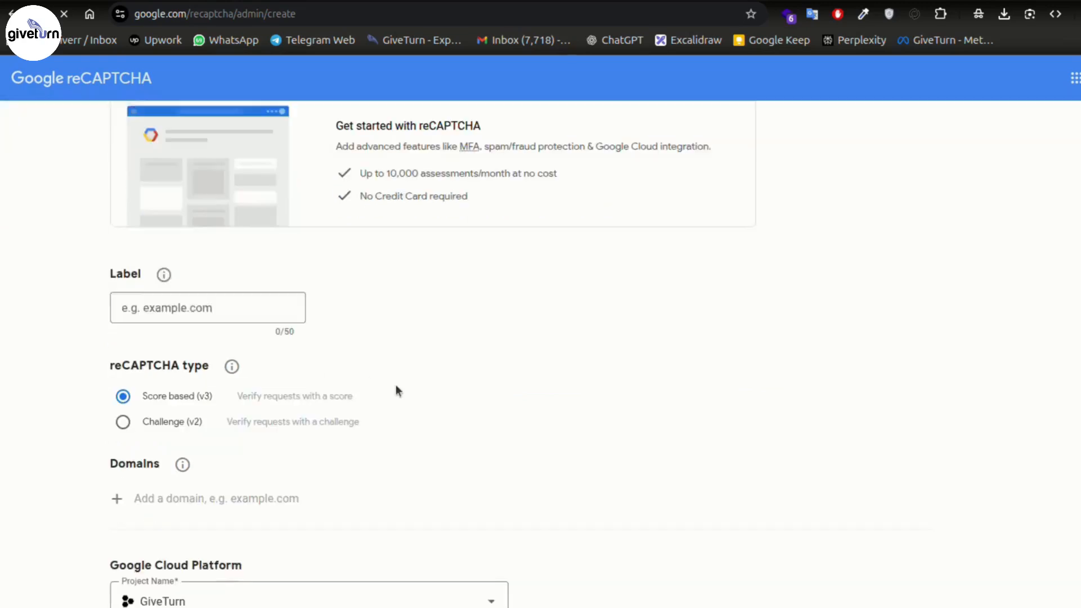
{"action": "left_click_drag", "start_coordinate": [109, 361], "coordinate": [209, 371]}
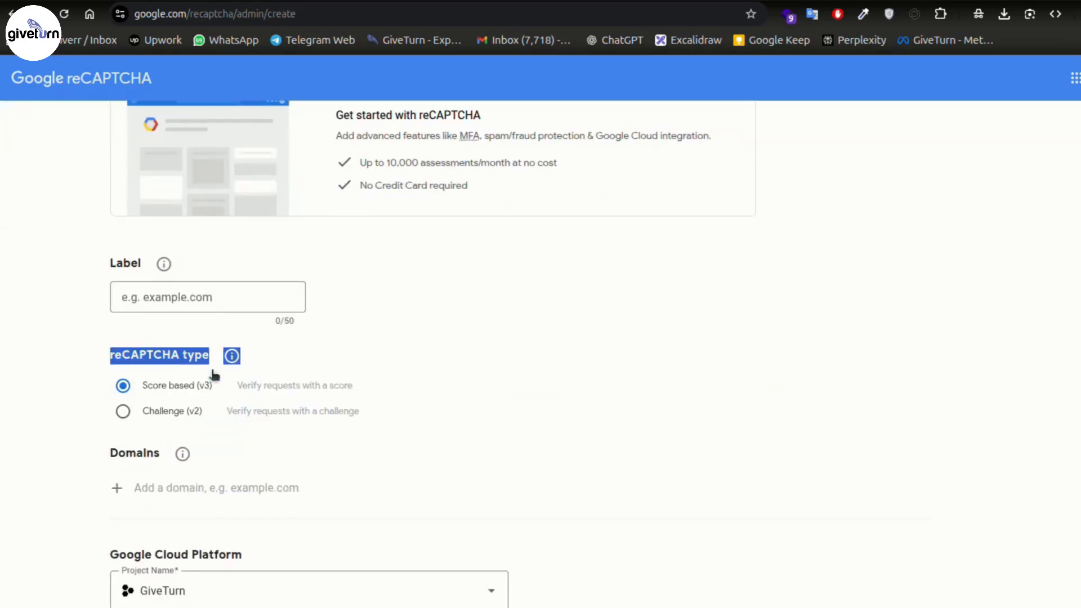
{"action": "left_click", "coordinate": [150, 388]}
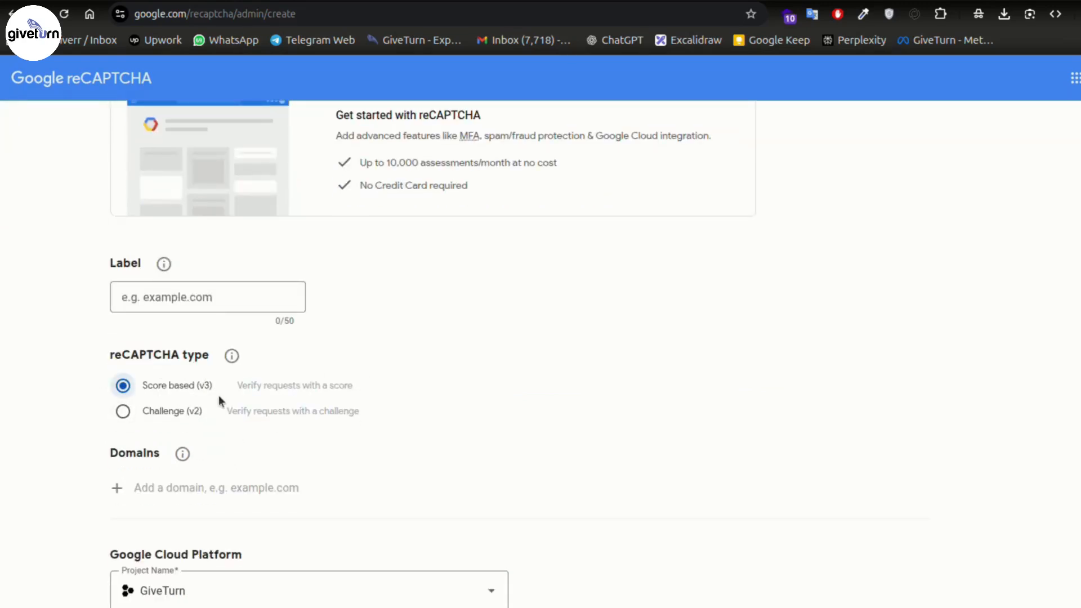
{"action": "left_click", "coordinate": [201, 420]}
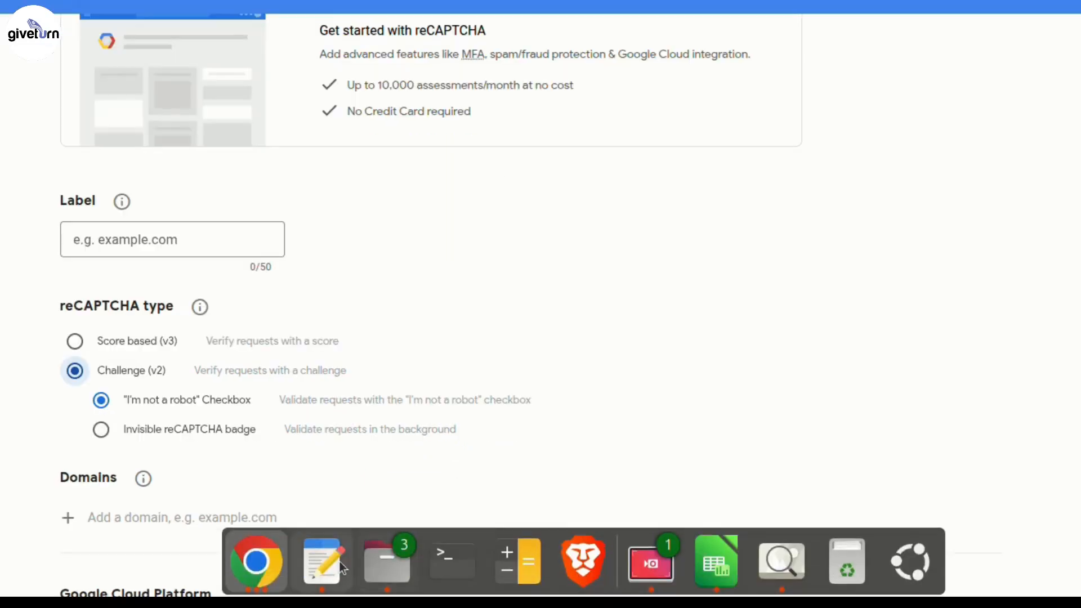
{"action": "left_click", "coordinate": [256, 562]}
{"action": "left_click", "coordinate": [725, 287]}
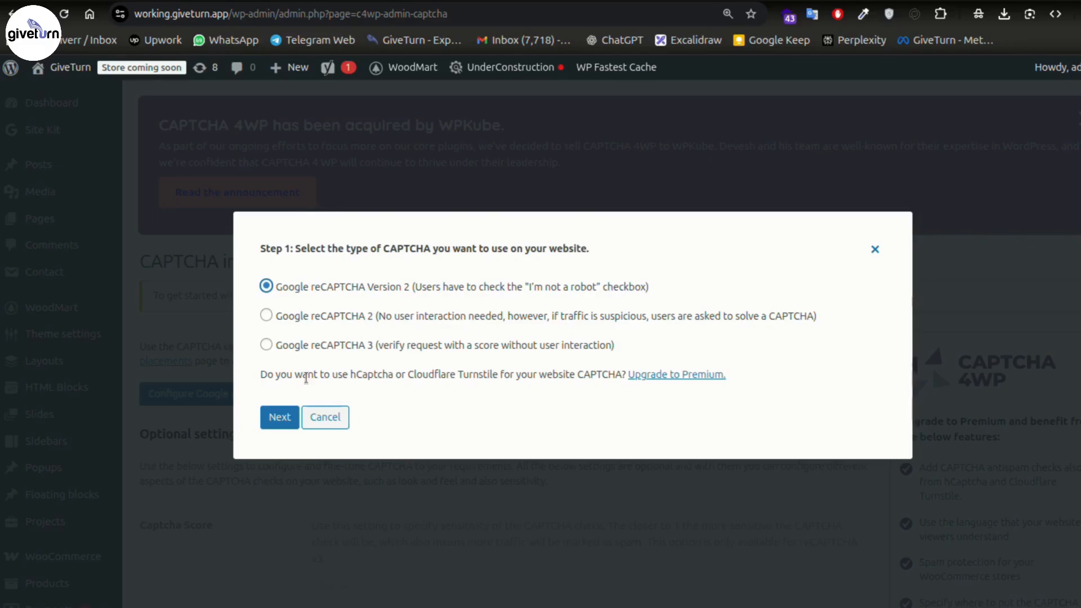
- Keep Google reCAPTCHA Version 2, advance to the site-key step, and switch to the reCAPTCHA registration tab
{"action": "left_click", "coordinate": [266, 344]}
{"action": "left_click", "coordinate": [266, 286]}
{"action": "left_click", "coordinate": [290, 416]}
{"action": "left_click", "coordinate": [402, 350]}
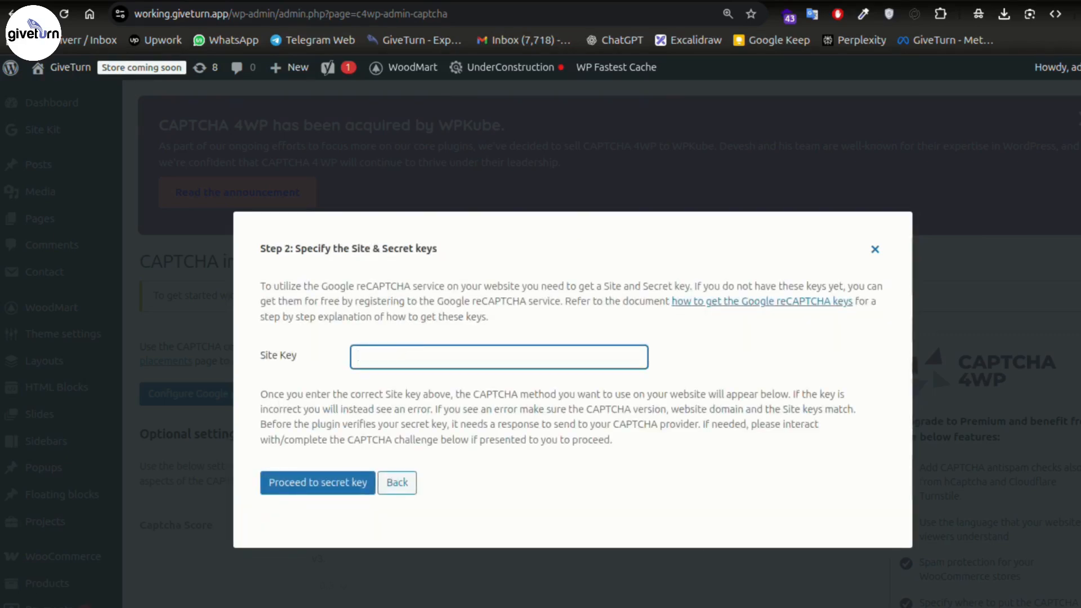
{"action": "left_click", "coordinate": [591, 1]}
{"action": "scroll", "coordinate": [543, 325], "scroll_direction": "up", "scroll_amount": 2}
- Label the new reCAPTCHA site 'giveturn' and keep GiveTurn as its Google Cloud project
{"action": "left_click", "coordinate": [165, 393]}
{"action": "type", "text": "giveturn"}
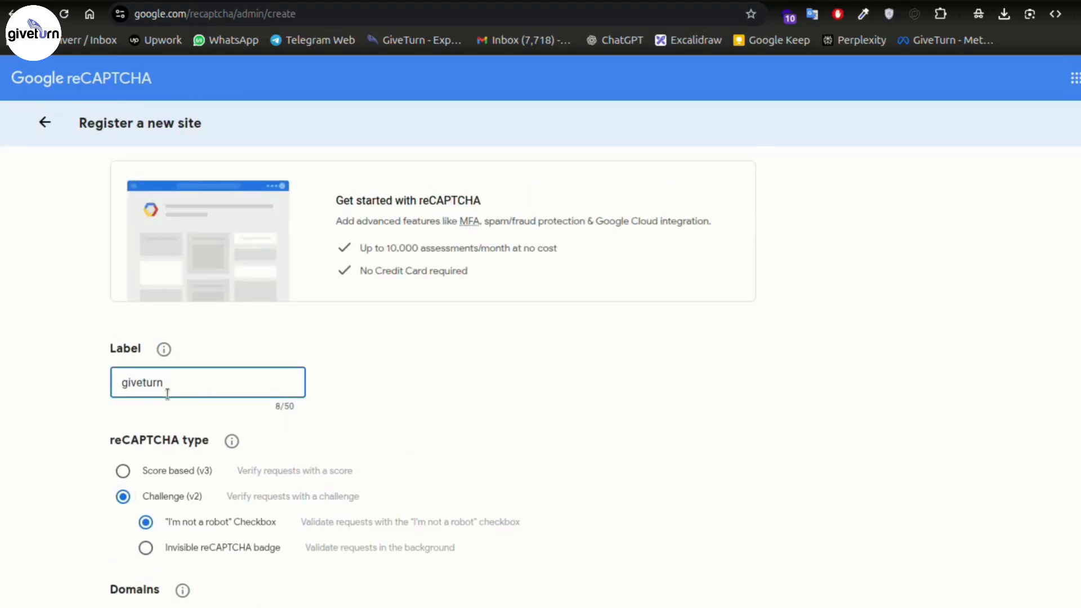
{"action": "scroll", "coordinate": [169, 388], "scroll_direction": "down", "scroll_amount": 5}
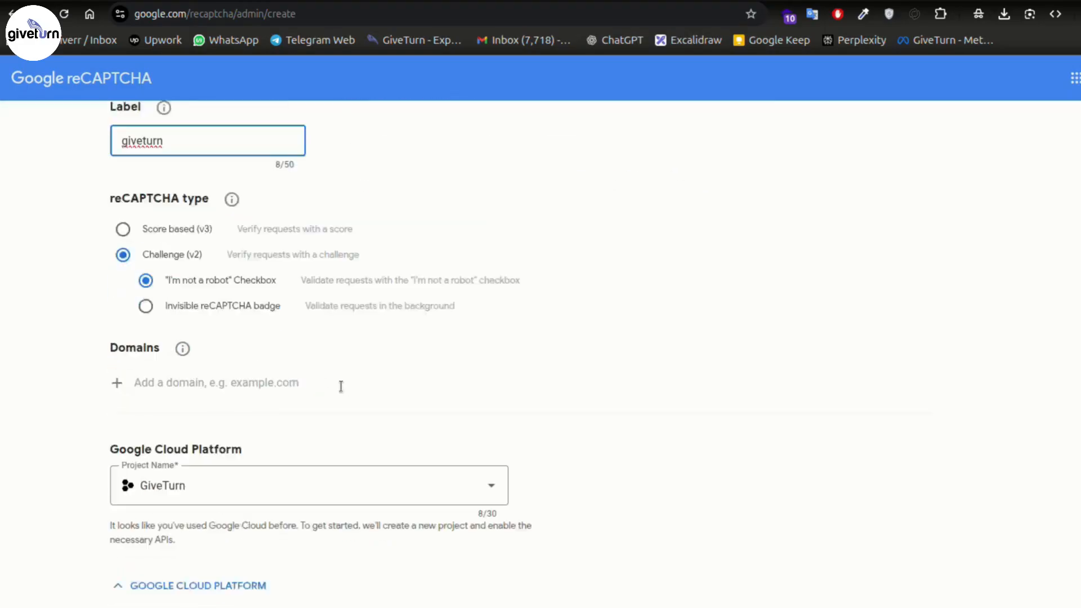
{"action": "scroll", "coordinate": [587, 287], "scroll_direction": "down", "scroll_amount": 2}
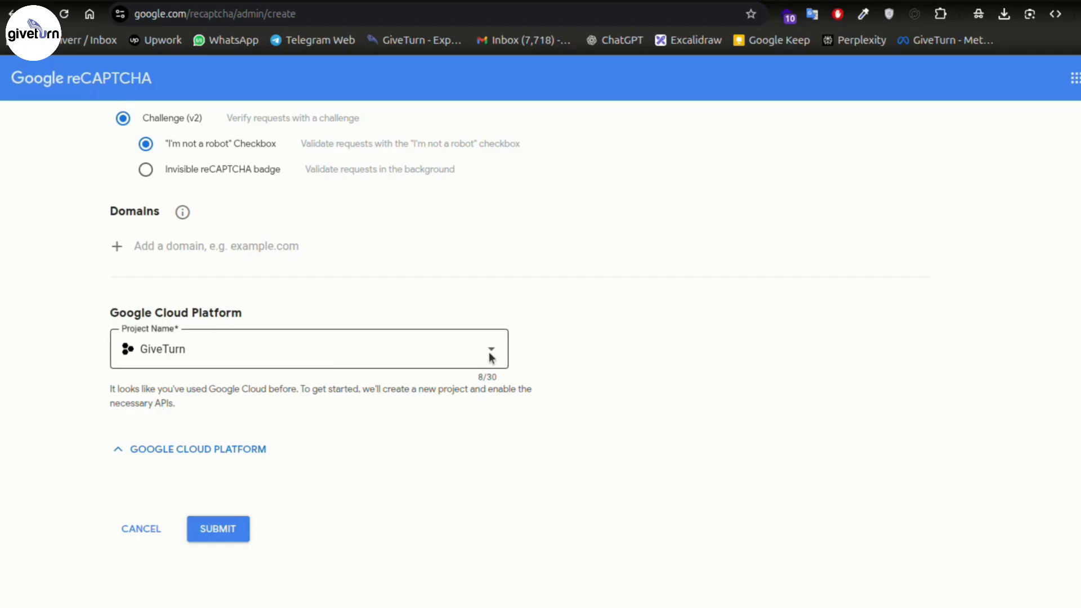
{"action": "left_click", "coordinate": [437, 339]}
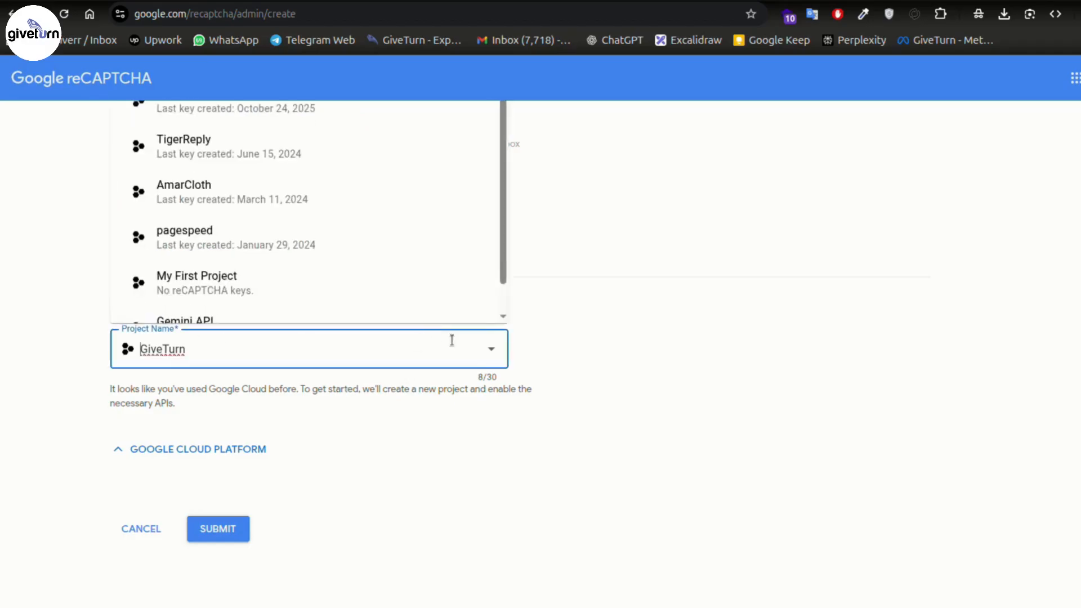
{"action": "scroll", "coordinate": [500, 302], "scroll_direction": "up", "scroll_amount": 5}
{"action": "scroll", "coordinate": [509, 391], "scroll_direction": "down", "scroll_amount": 1}
{"action": "left_click", "coordinate": [688, 389]}
{"action": "scroll", "coordinate": [738, 379], "scroll_direction": "down", "scroll_amount": 5}
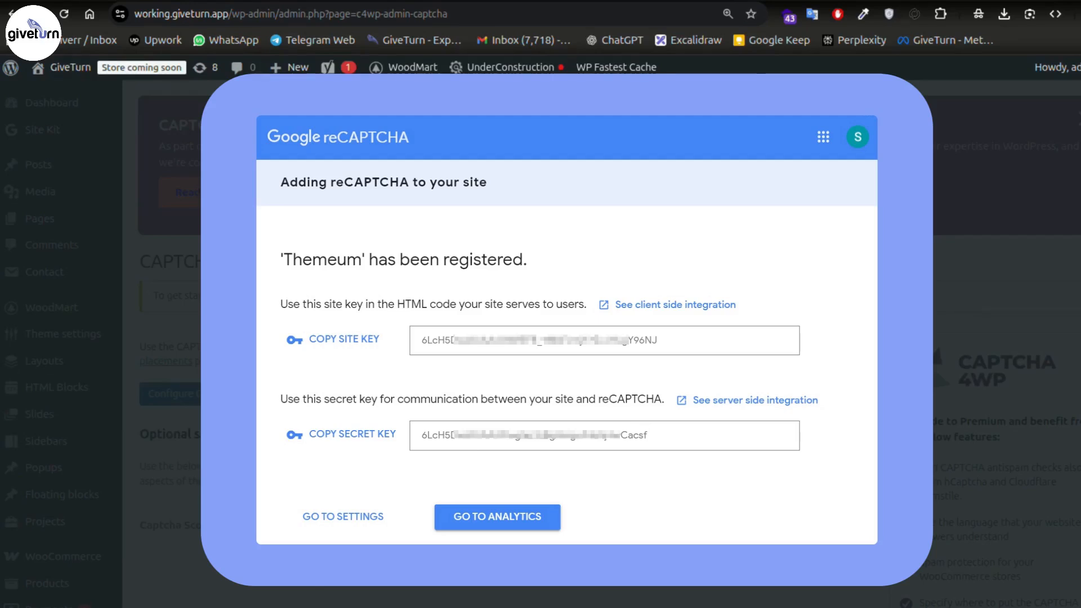
- Submit the placeholder site key 'erfag', which is rejected, then head back to the login window
{"action": "type", "text": "erfag"}
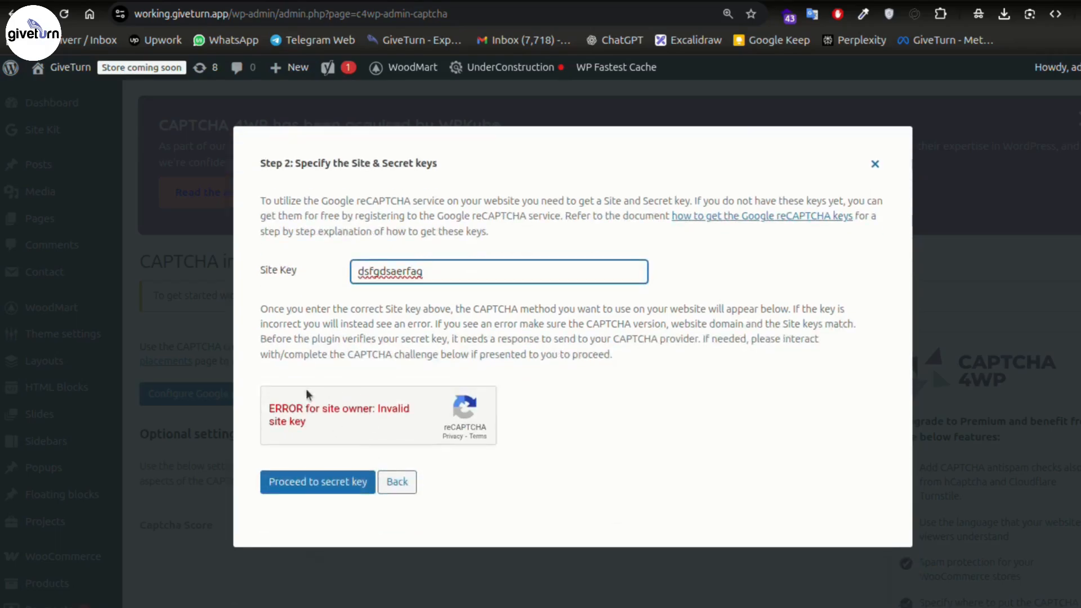
{"action": "left_click", "coordinate": [358, 482]}
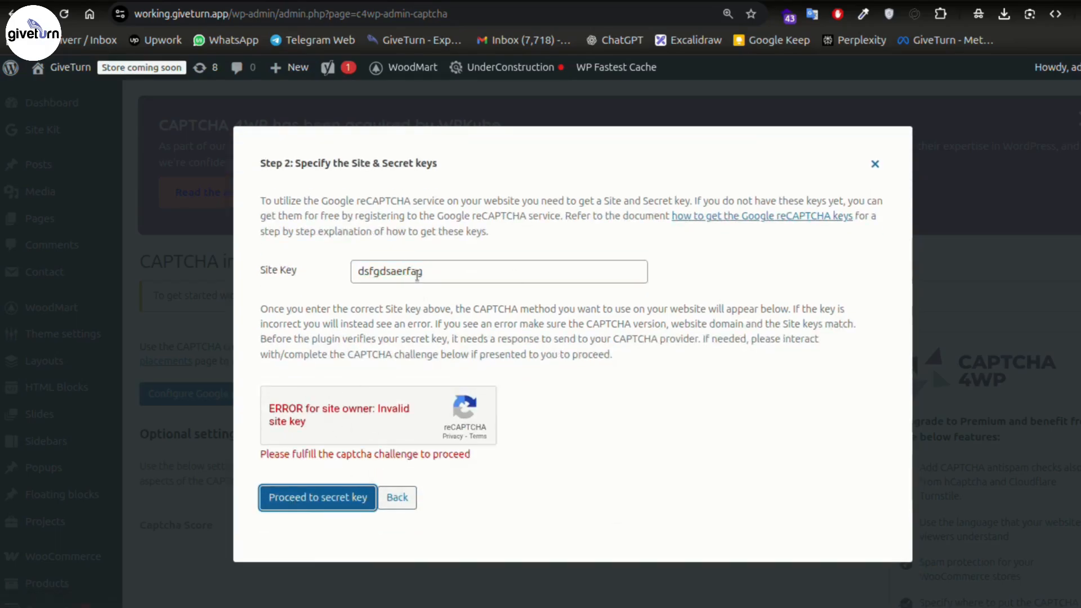
{"action": "left_click_drag", "start_coordinate": [432, 269], "coordinate": [328, 265]}
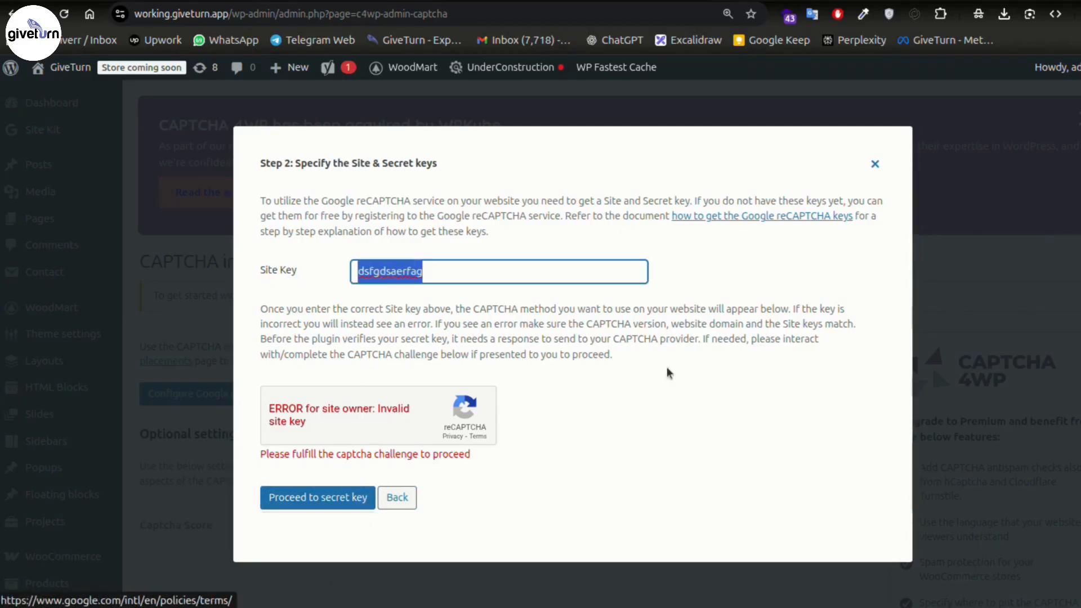
{"action": "left_click", "coordinate": [664, 338]}
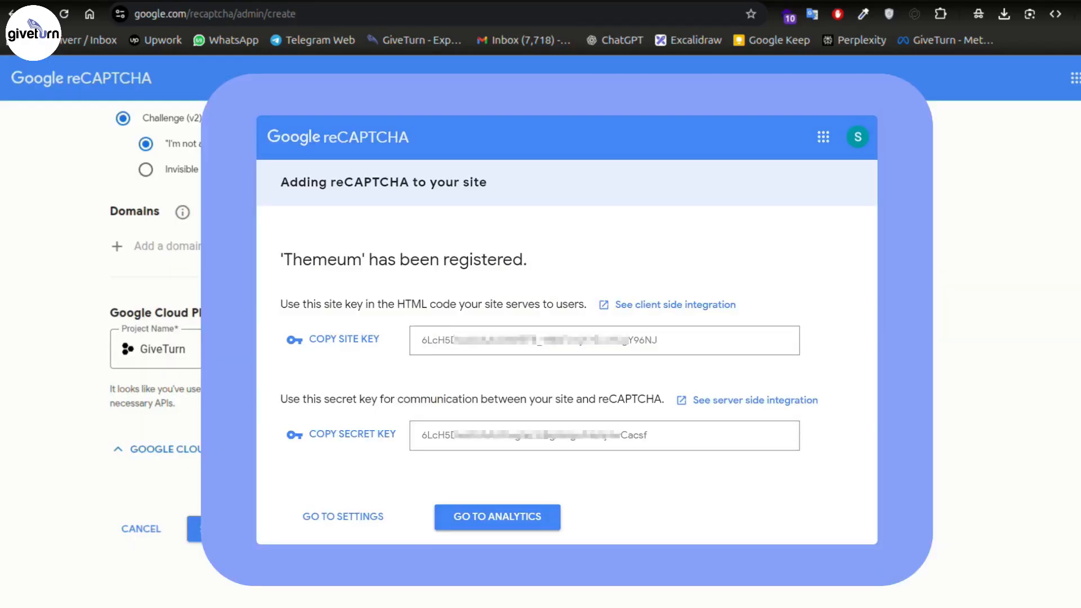
{"action": "key", "text": "ctrl+shift+Tab"}
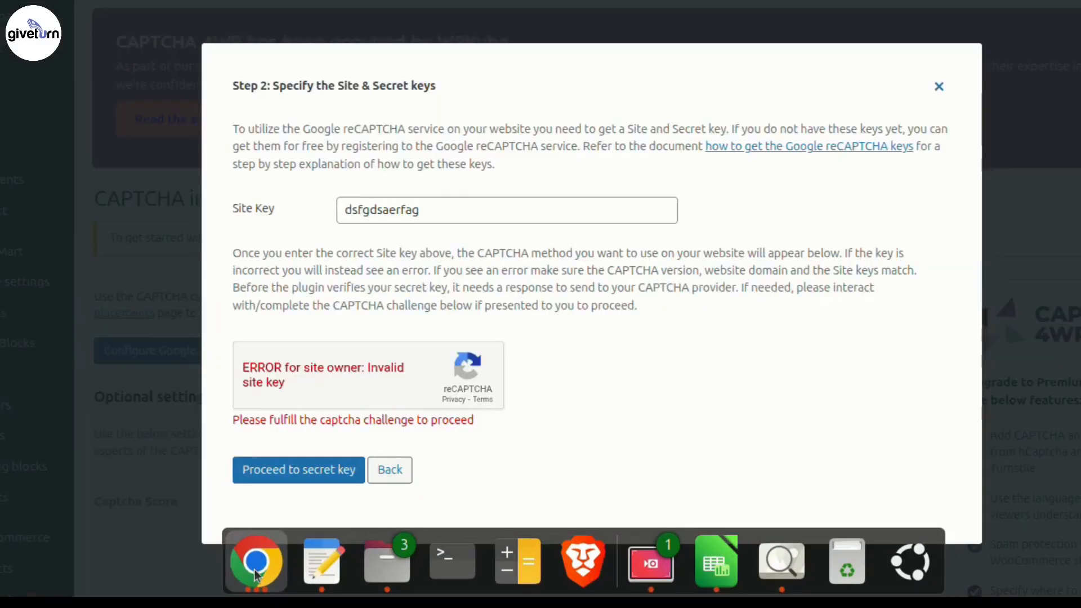
{"action": "left_click", "coordinate": [256, 563]}
- Switch to the WordPress login window and reload it for a fresh reCAPTCHA check
{"action": "left_click", "coordinate": [789, 254]}
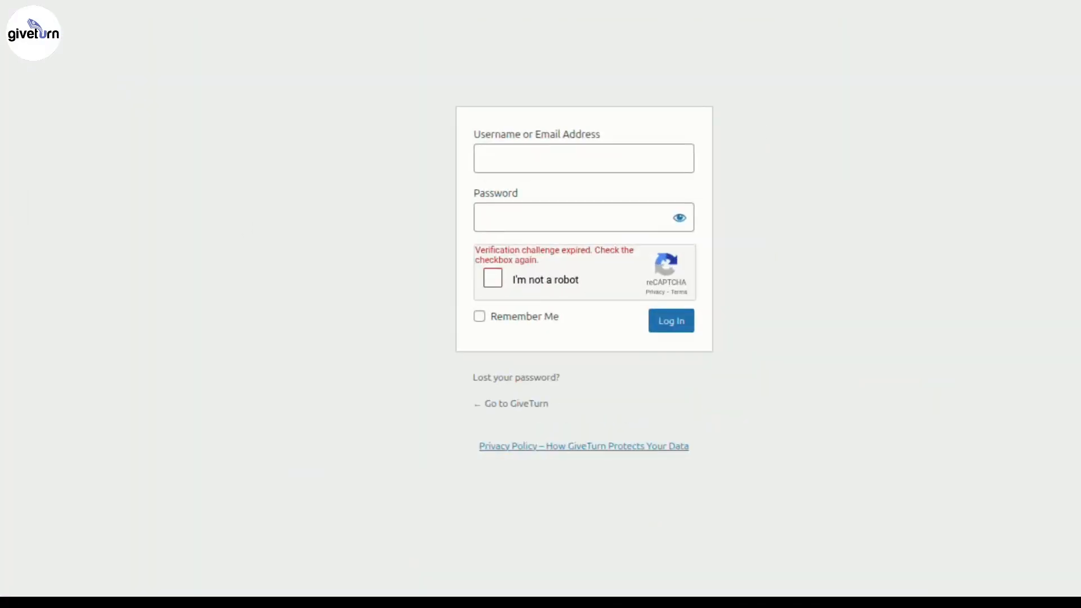
{"action": "key", "text": "F5"}
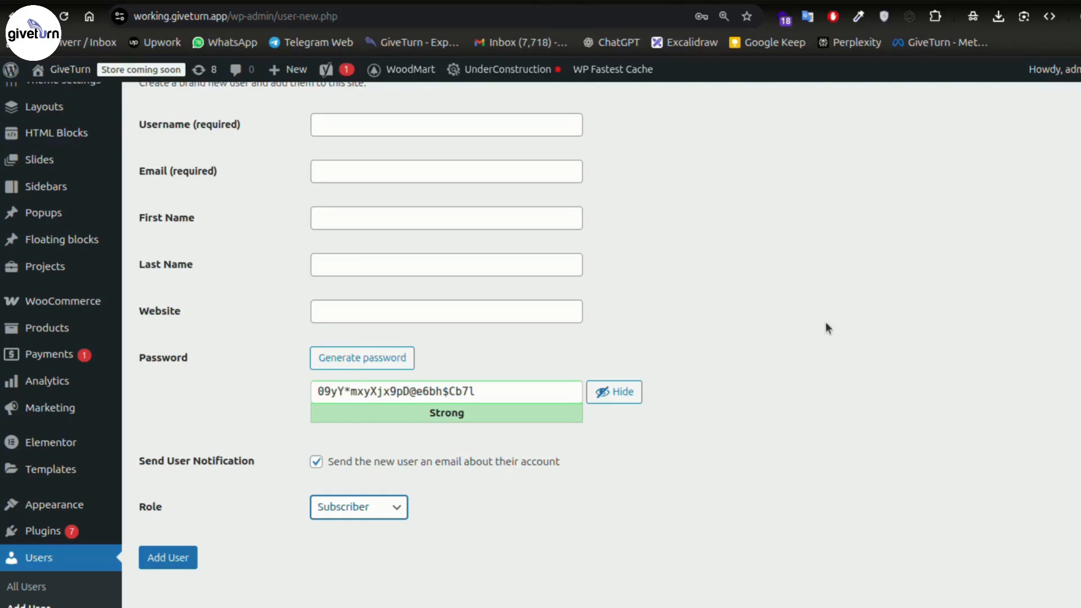
{"action": "scroll", "coordinate": [130, 437], "scroll_direction": "up", "scroll_amount": 4}
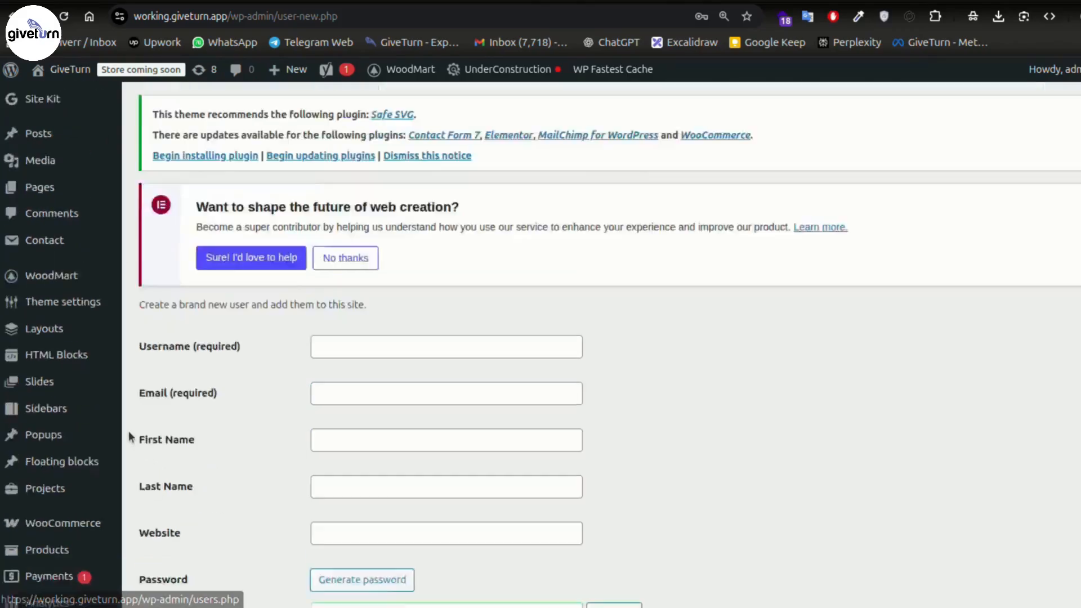
{"action": "scroll", "coordinate": [101, 405], "scroll_direction": "down", "scroll_amount": 5}
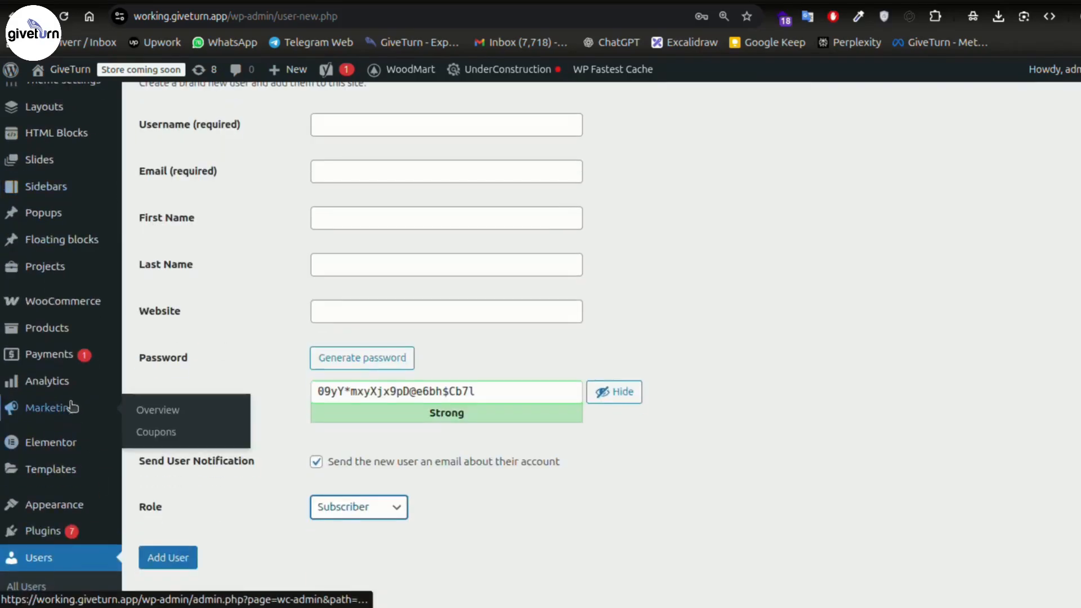
{"action": "mouse_move", "coordinate": [45, 505]}
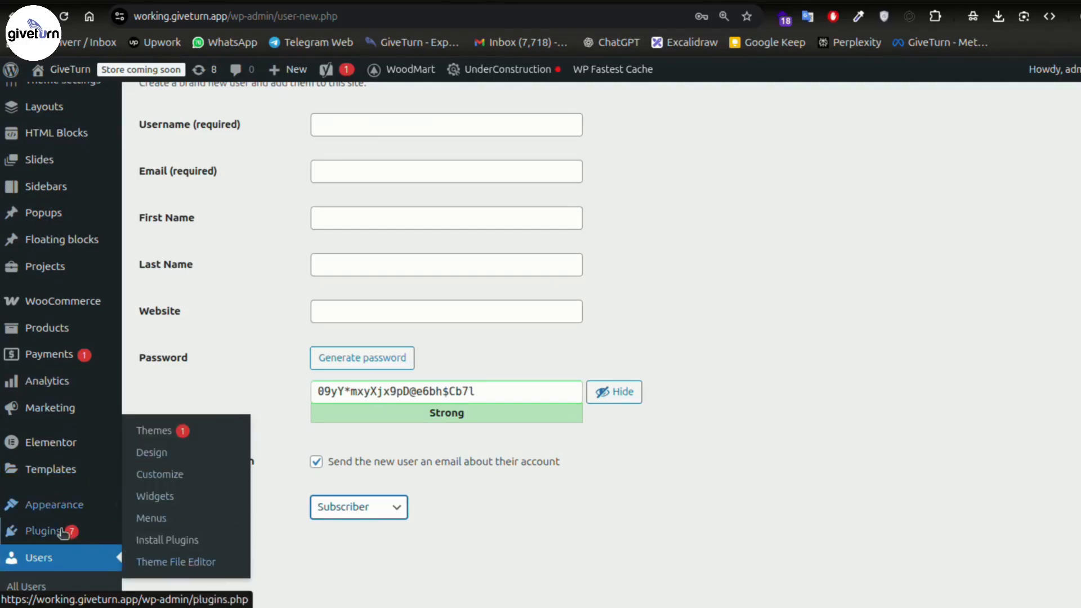
{"action": "mouse_move", "coordinate": [63, 533]}
{"action": "left_click", "coordinate": [165, 566]}
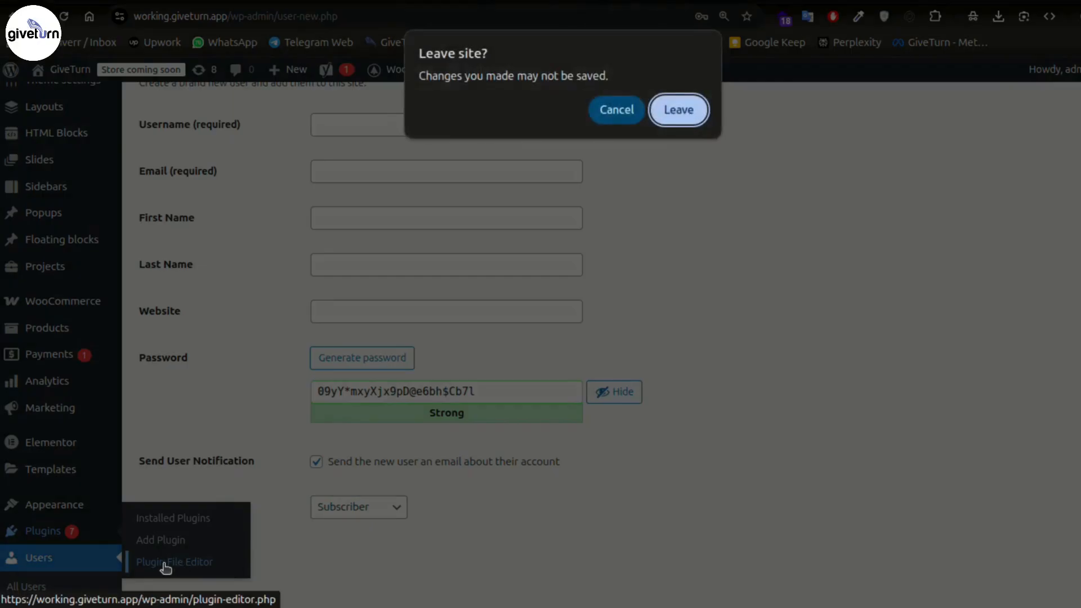
{"action": "left_click", "coordinate": [692, 114]}
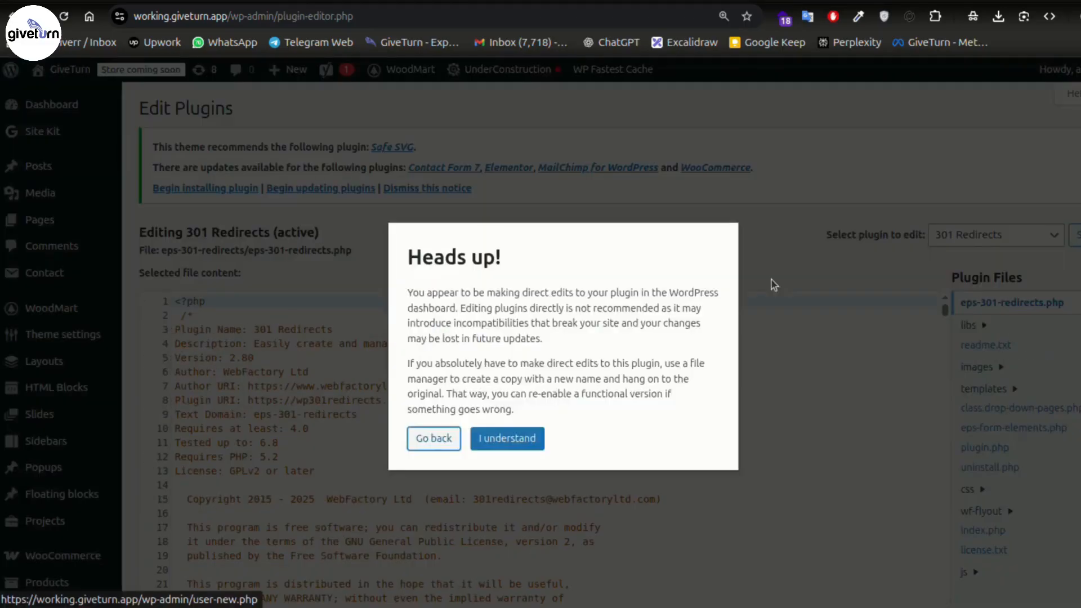
{"action": "left_click", "coordinate": [504, 440]}
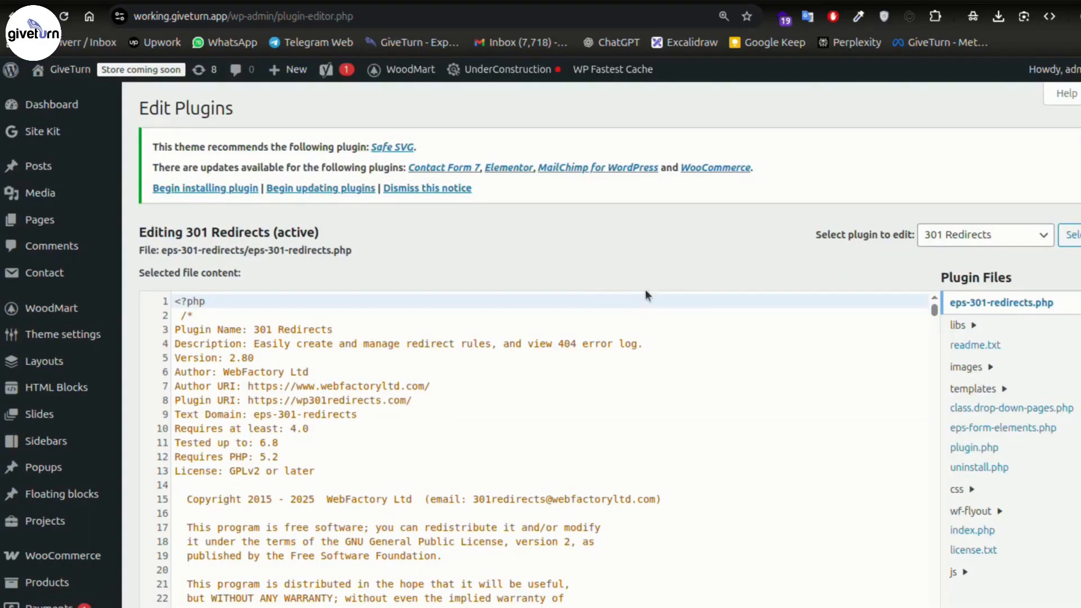
{"action": "scroll", "coordinate": [690, 287], "scroll_direction": "down", "scroll_amount": 1}
{"action": "scroll", "coordinate": [688, 282], "scroll_direction": "down", "scroll_amount": 5}
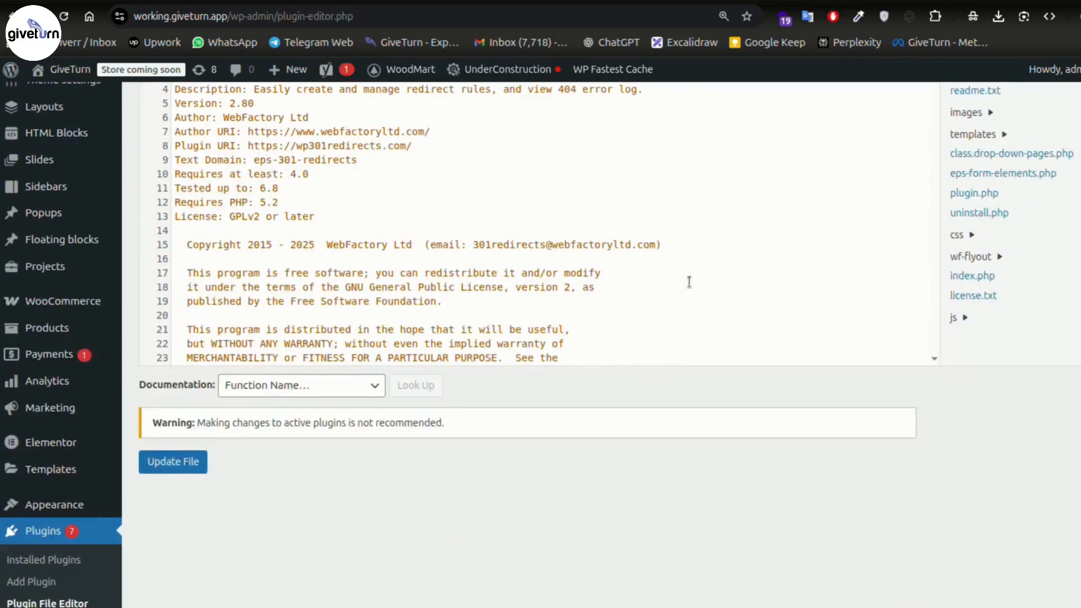
{"action": "scroll", "coordinate": [684, 290], "scroll_direction": "down", "scroll_amount": 7}
{"action": "scroll", "coordinate": [680, 299], "scroll_direction": "down", "scroll_amount": 3}
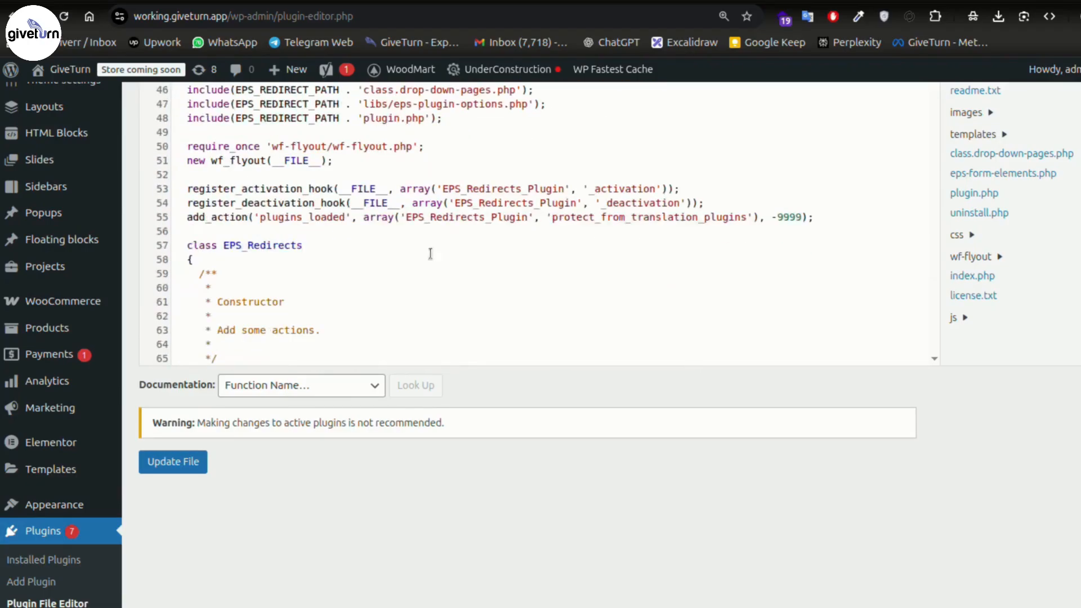
{"action": "left_click", "coordinate": [429, 218]}
{"action": "scroll", "coordinate": [593, 321], "scroll_direction": "up", "scroll_amount": 5}
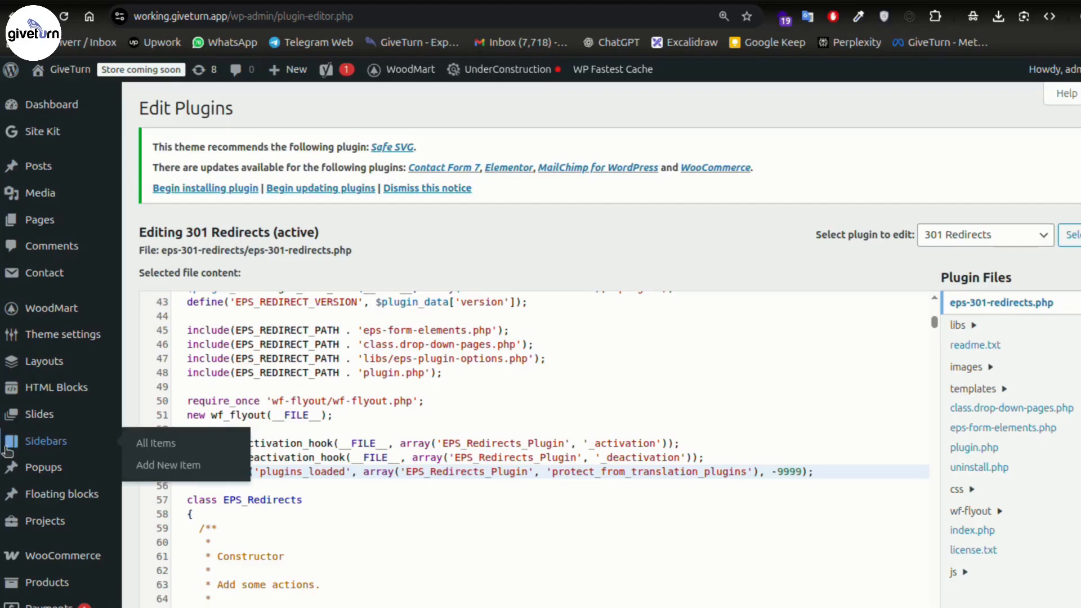
{"action": "scroll", "coordinate": [62, 445], "scroll_direction": "down", "scroll_amount": 3}
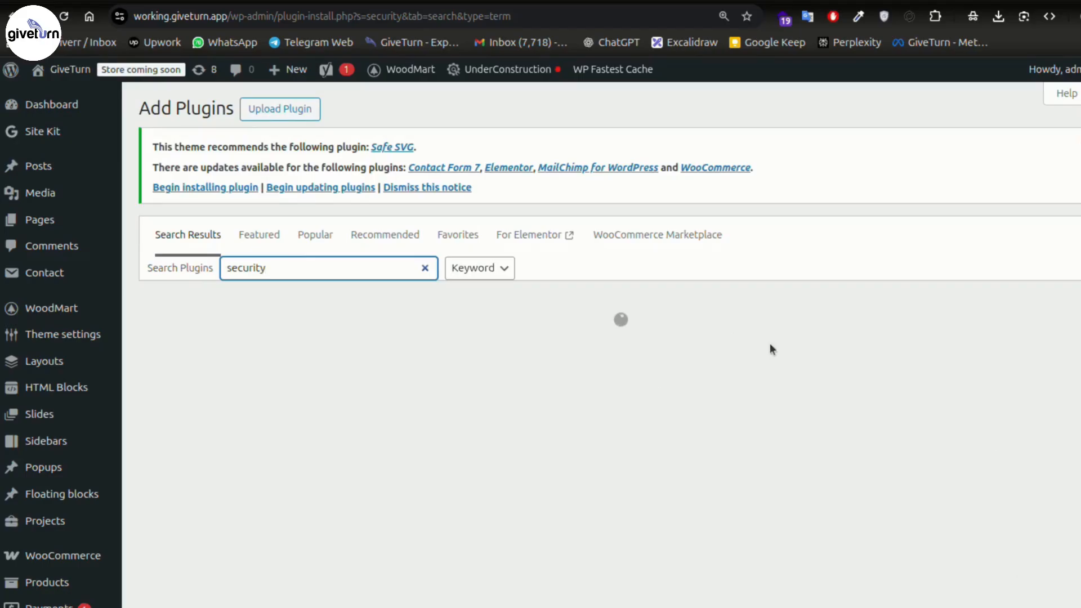
- Install and activate the Solid Security plugin from the 'security' plugin search results
{"action": "scroll", "coordinate": [513, 394], "scroll_direction": "down", "scroll_amount": 3}
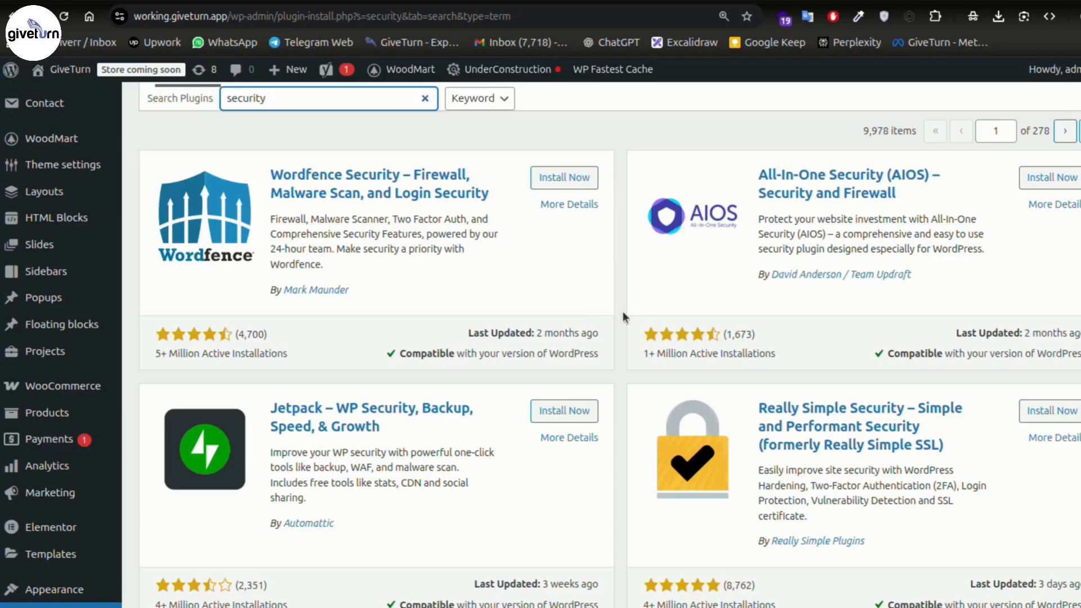
{"action": "scroll", "coordinate": [620, 341], "scroll_direction": "up", "scroll_amount": 3}
{"action": "scroll", "coordinate": [732, 360], "scroll_direction": "down", "scroll_amount": 9}
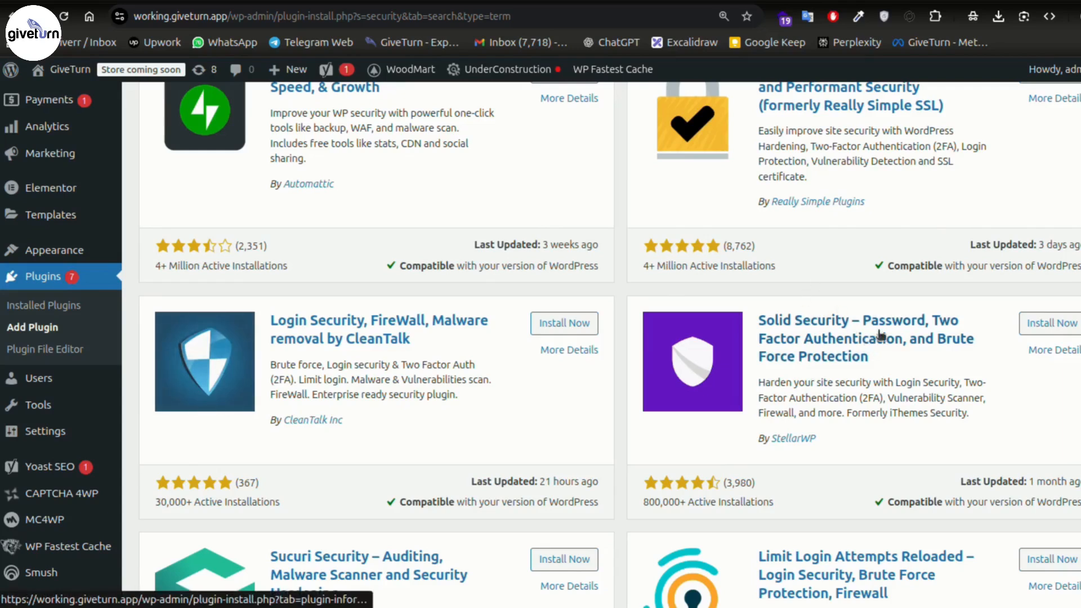
{"action": "scroll", "coordinate": [881, 337], "scroll_direction": "up", "scroll_amount": 5}
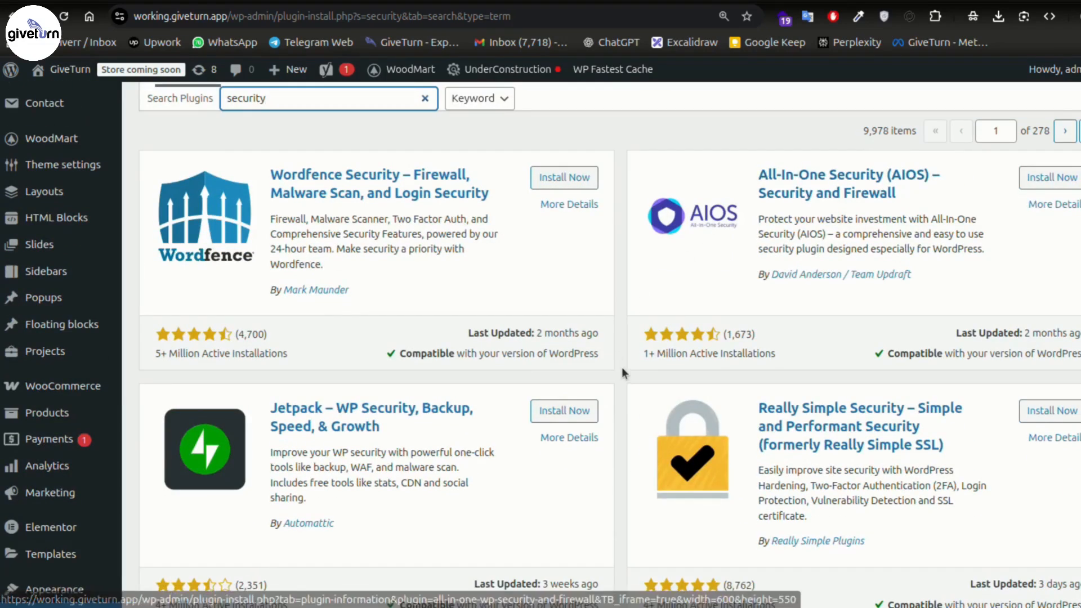
{"action": "scroll", "coordinate": [622, 367], "scroll_direction": "down", "scroll_amount": 8}
{"action": "scroll", "coordinate": [810, 411], "scroll_direction": "up", "scroll_amount": 6}
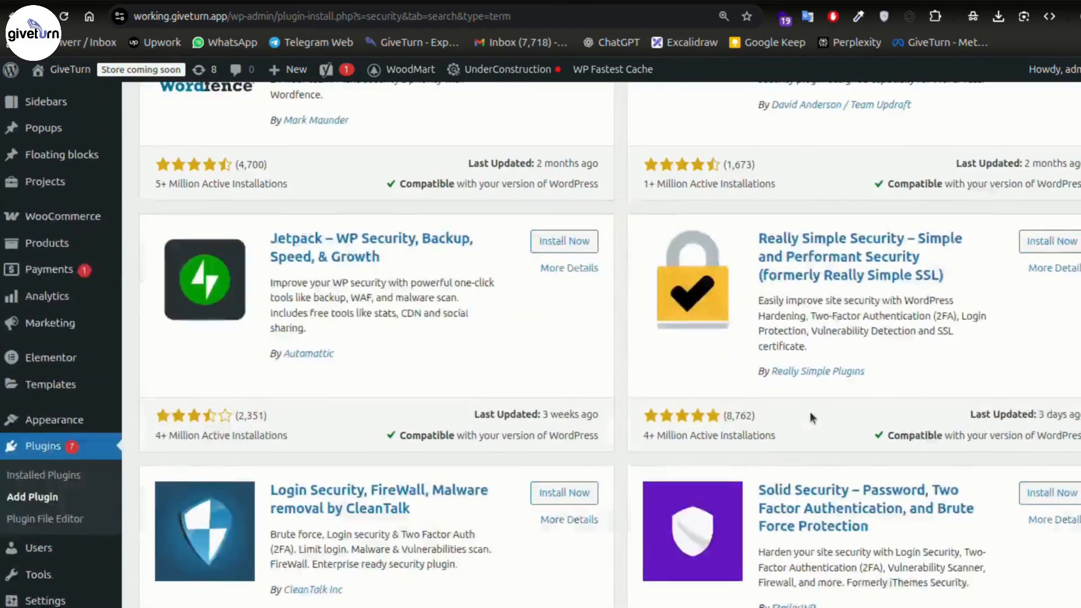
{"action": "scroll", "coordinate": [809, 411], "scroll_direction": "down", "scroll_amount": 4}
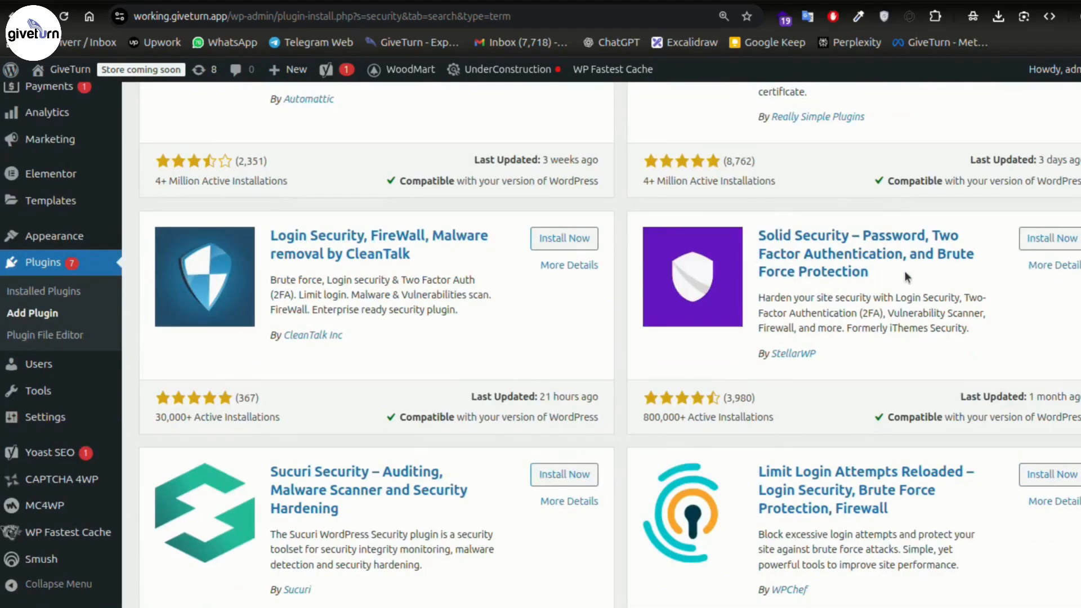
{"action": "scroll", "coordinate": [873, 279], "scroll_direction": "up", "scroll_amount": 4}
{"action": "scroll", "coordinate": [976, 316], "scroll_direction": "up", "scroll_amount": 5}
{"action": "scroll", "coordinate": [976, 407], "scroll_direction": "down", "scroll_amount": 5}
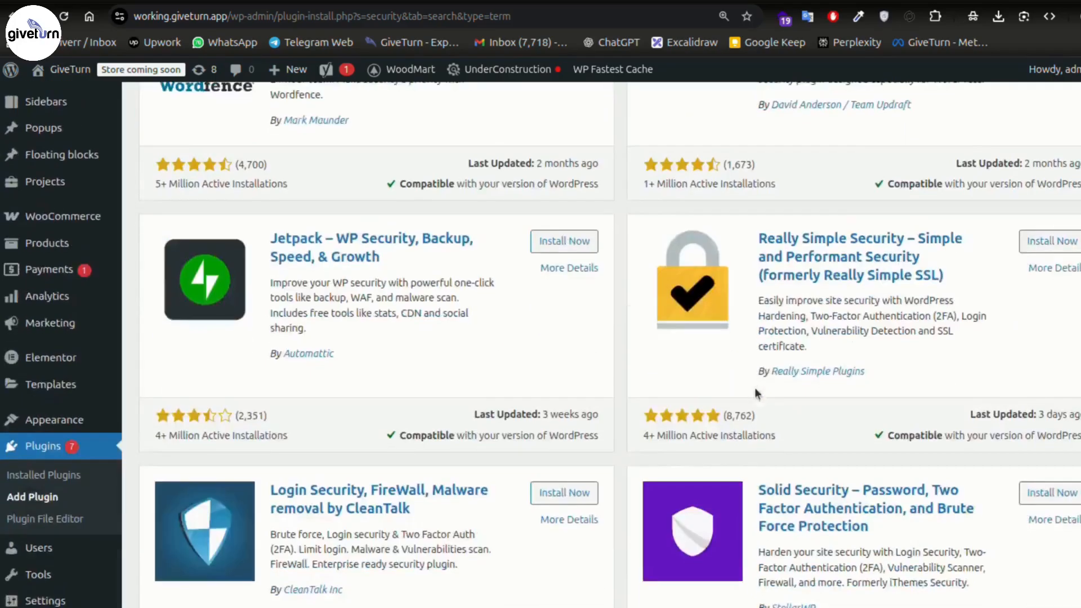
{"action": "scroll", "coordinate": [755, 387], "scroll_direction": "down", "scroll_amount": 4}
{"action": "left_click", "coordinate": [1049, 238]}
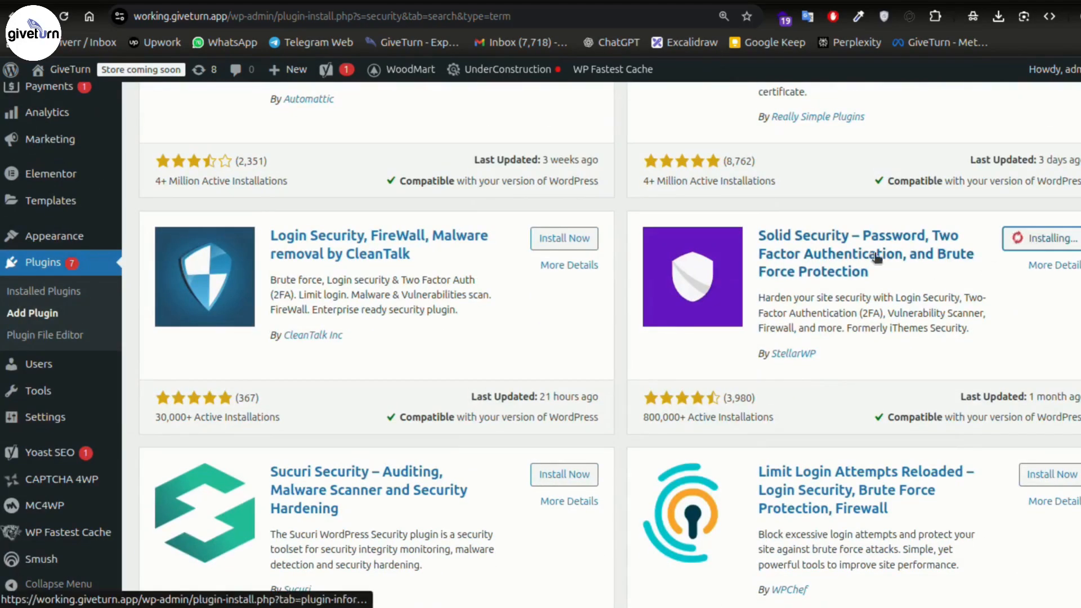
{"action": "left_click", "coordinate": [1045, 238]}
- Open Security > Setup and allow the Solid Security setup wizard to start
{"action": "scroll", "coordinate": [56, 366], "scroll_direction": "down", "scroll_amount": 5}
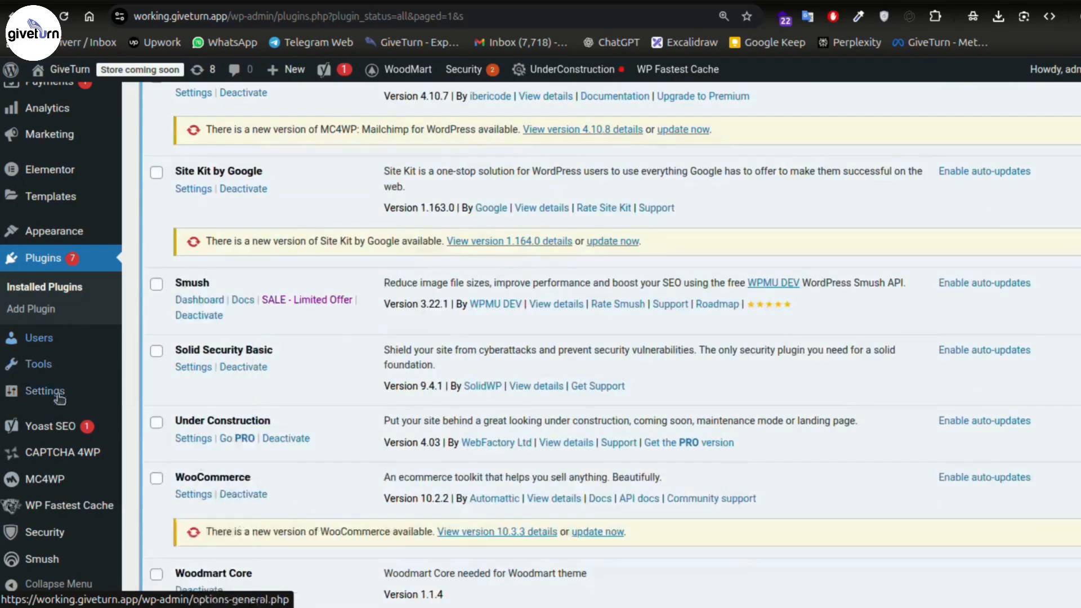
{"action": "mouse_move", "coordinate": [52, 532]}
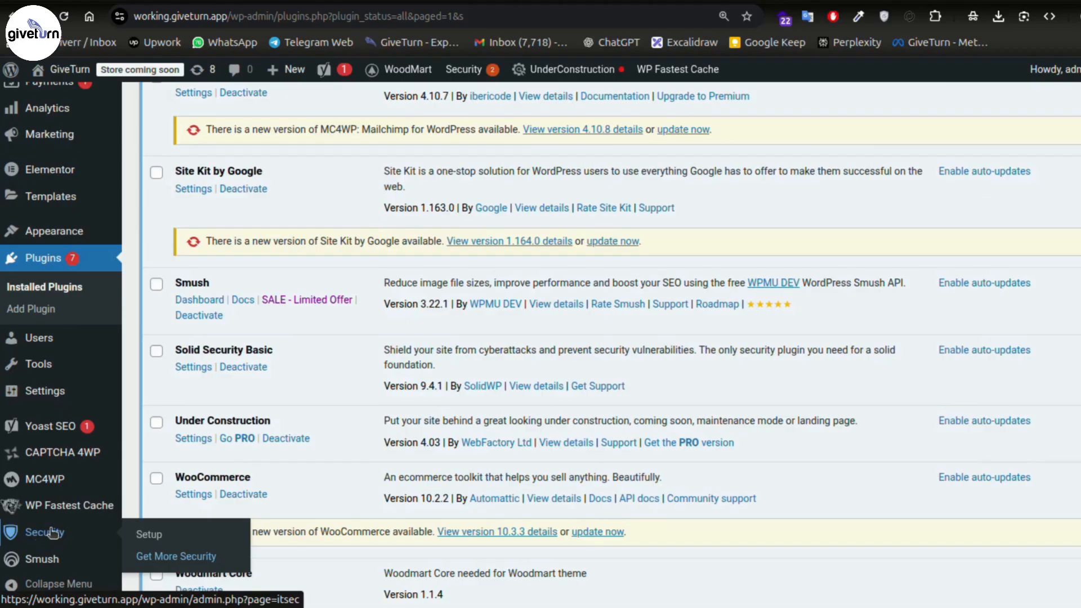
{"action": "left_click", "coordinate": [160, 539]}
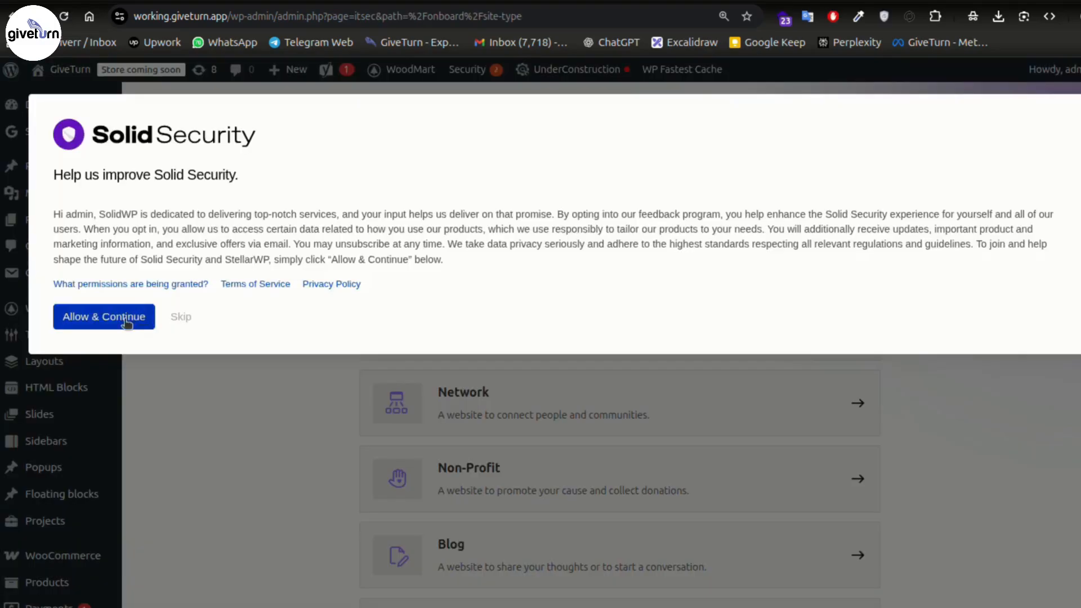
{"action": "left_click", "coordinate": [125, 320]}
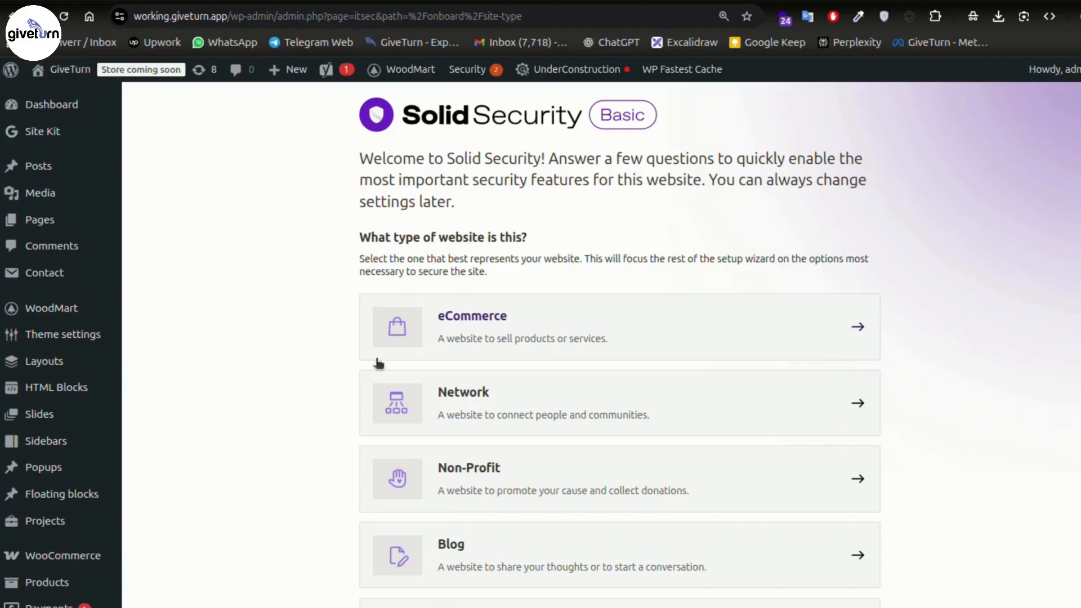
- Choose eCommerce as the website type and scan the site for vulnerabilities
{"action": "scroll", "coordinate": [925, 253], "scroll_direction": "down", "scroll_amount": 3}
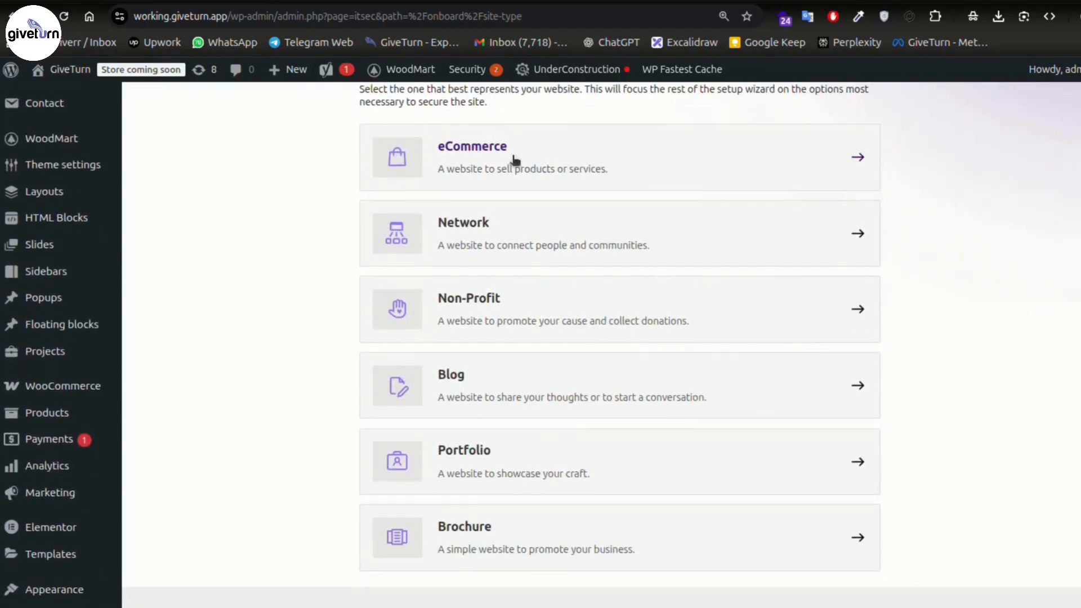
{"action": "left_click", "coordinate": [831, 161]}
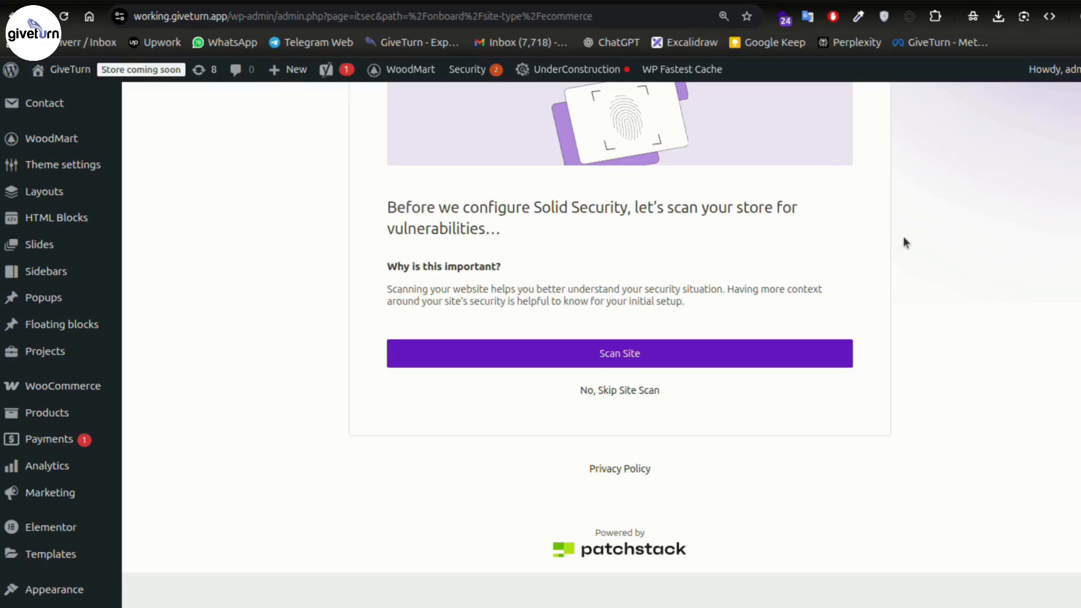
{"action": "scroll", "coordinate": [904, 237], "scroll_direction": "up", "scroll_amount": 3}
{"action": "scroll", "coordinate": [906, 284], "scroll_direction": "down", "scroll_amount": 3}
{"action": "left_click", "coordinate": [659, 353]}
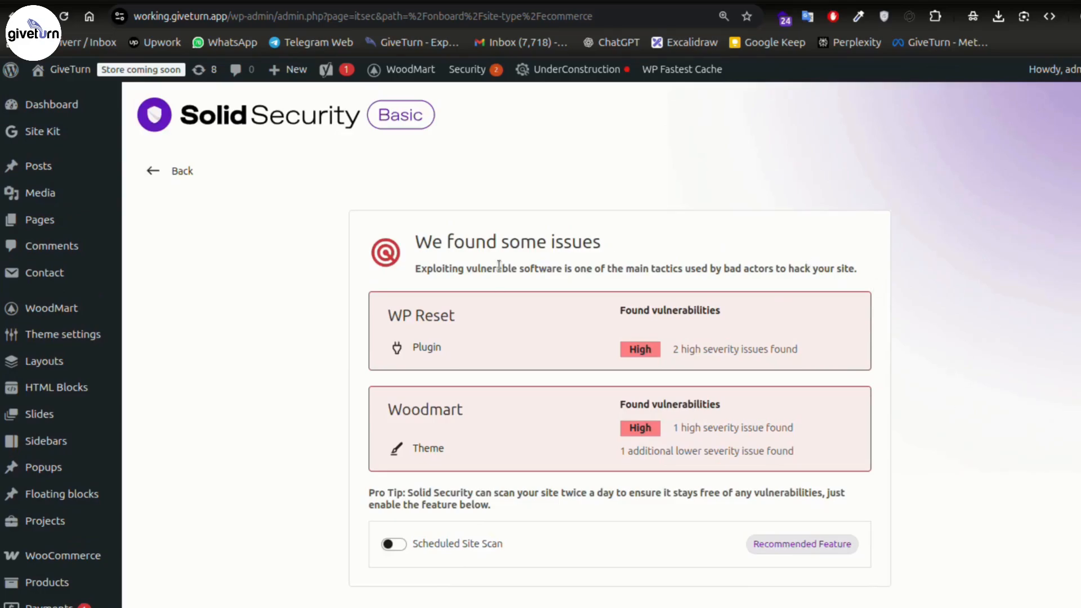
- Continue past the scan results and turn on Network Brute Force protection
{"action": "scroll", "coordinate": [510, 403], "scroll_direction": "down", "scroll_amount": 2}
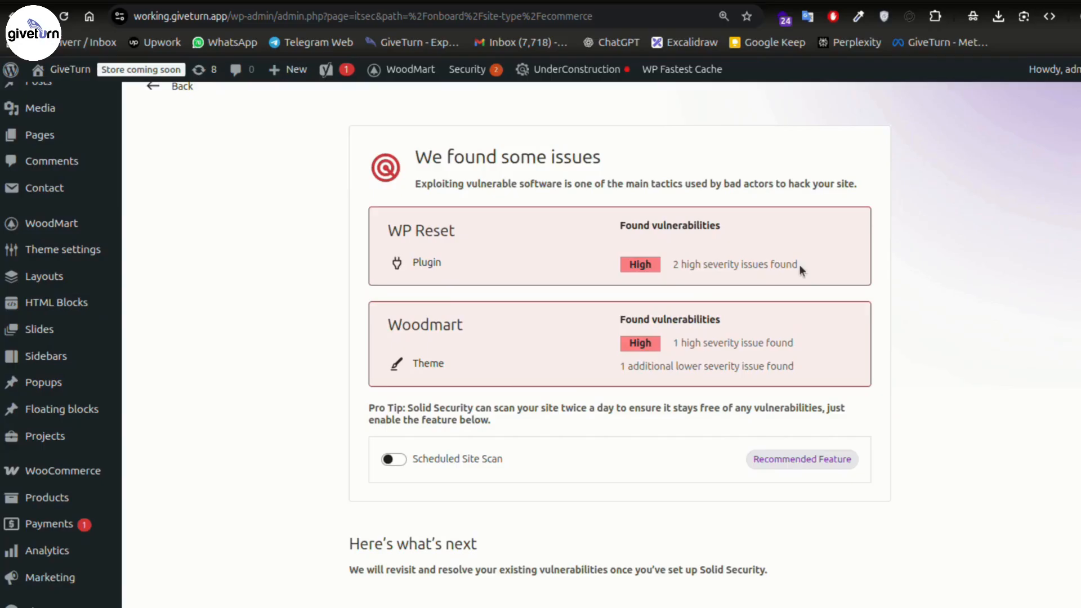
{"action": "scroll", "coordinate": [652, 272], "scroll_direction": "down", "scroll_amount": 5}
{"action": "scroll", "coordinate": [634, 458], "scroll_direction": "down", "scroll_amount": 1}
{"action": "left_click", "coordinate": [630, 488]}
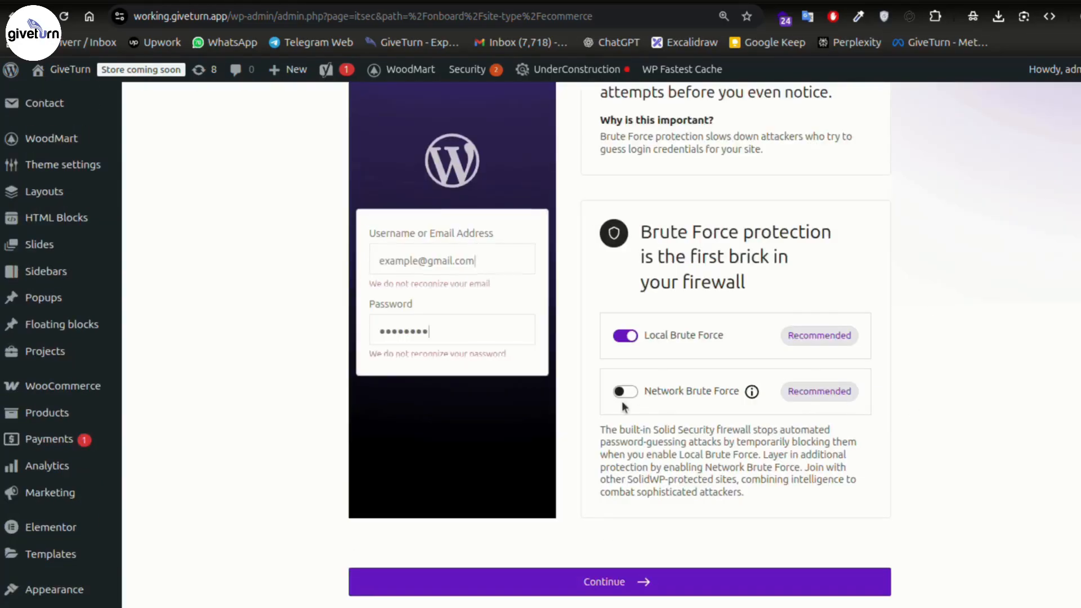
{"action": "left_click", "coordinate": [624, 391]}
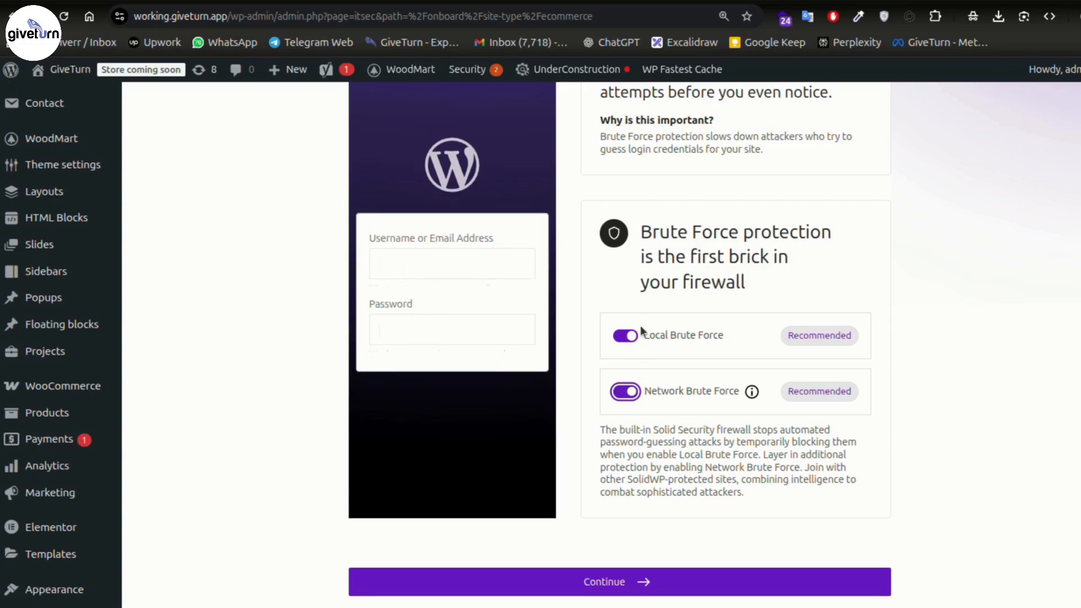
{"action": "scroll", "coordinate": [688, 441], "scroll_direction": "down", "scroll_amount": 1}
{"action": "scroll", "coordinate": [687, 441], "scroll_direction": "down", "scroll_amount": 3}
{"action": "left_click", "coordinate": [615, 423]}
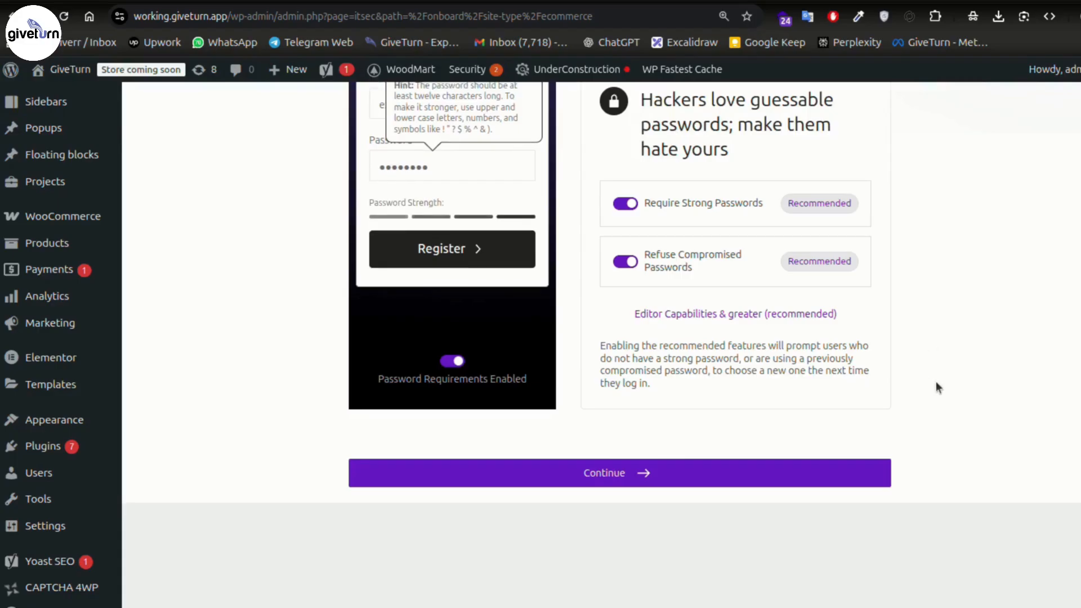
- Check the Require Strong Passwords toggle on the password step
{"action": "scroll", "coordinate": [919, 351], "scroll_direction": "up", "scroll_amount": 3}
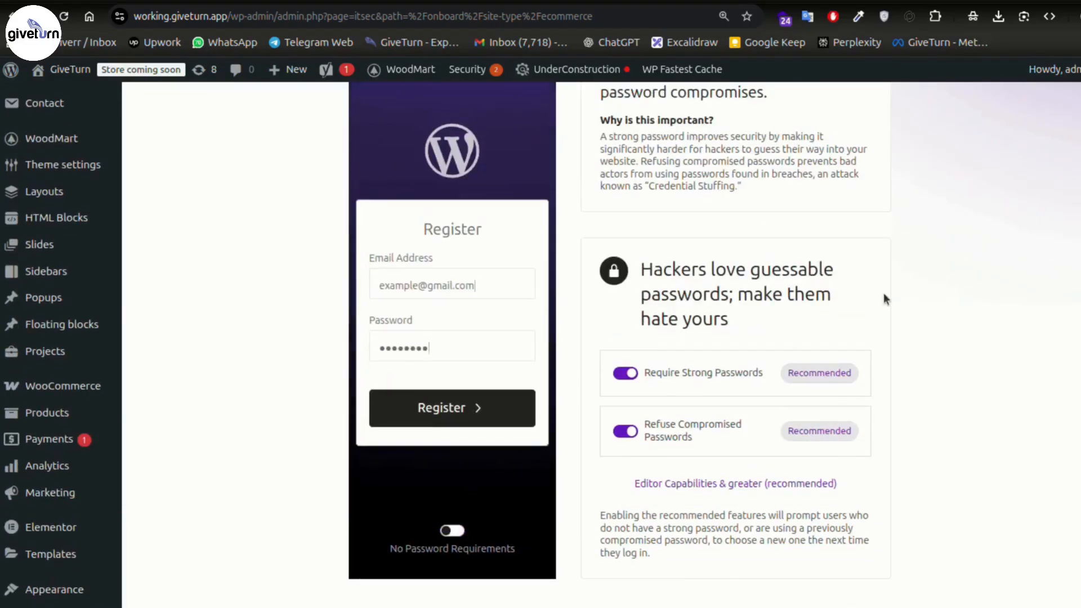
{"action": "left_click", "coordinate": [625, 372]}
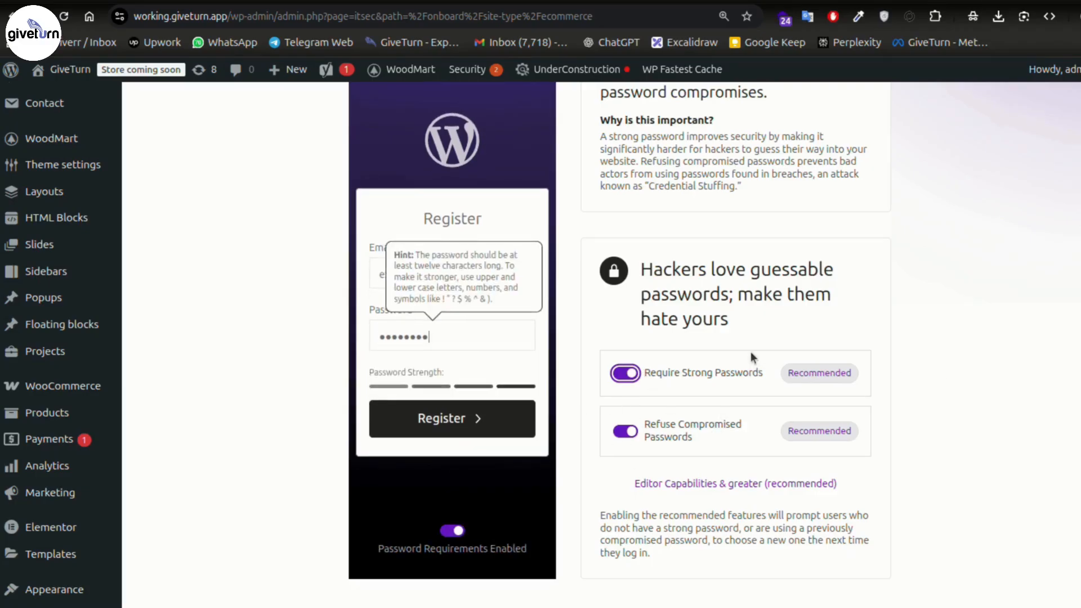
{"action": "scroll", "coordinate": [752, 351], "scroll_direction": "down", "scroll_amount": 3}
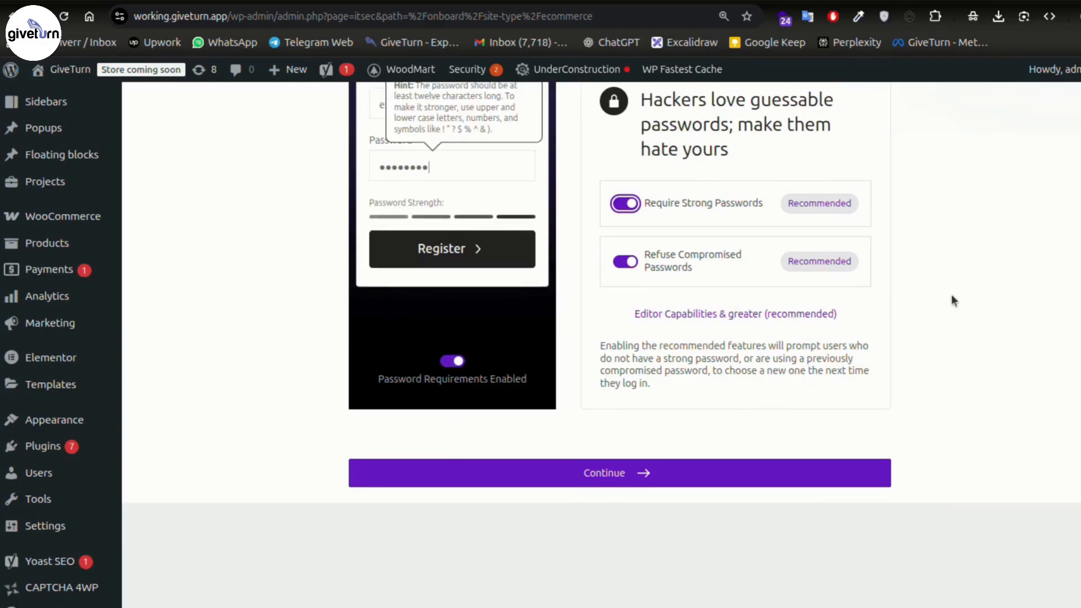
- Confirm the strong-password settings and review the two-factor step with Allow Two-Factor on
{"action": "left_click", "coordinate": [640, 474]}
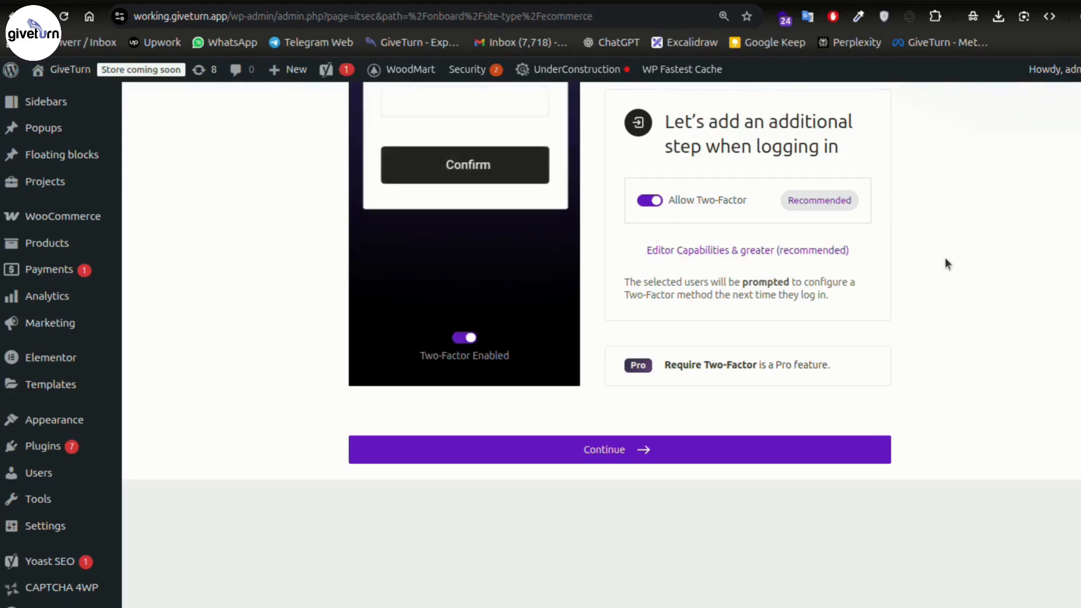
{"action": "scroll", "coordinate": [941, 268], "scroll_direction": "up", "scroll_amount": 3}
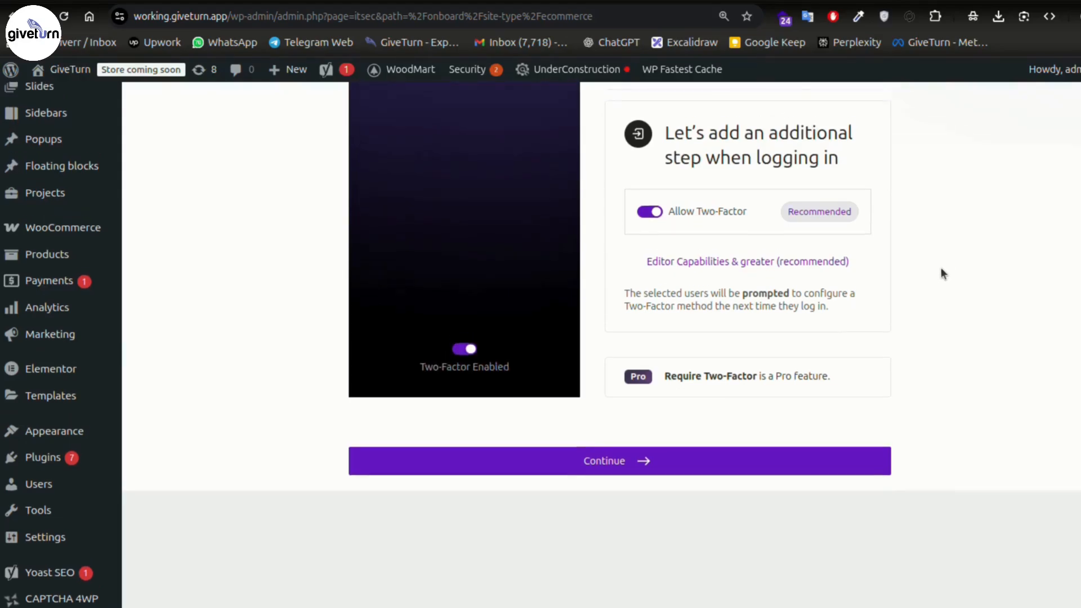
{"action": "scroll", "coordinate": [941, 267], "scroll_direction": "up", "scroll_amount": 9}
{"action": "scroll", "coordinate": [918, 288], "scroll_direction": "down", "scroll_amount": 6}
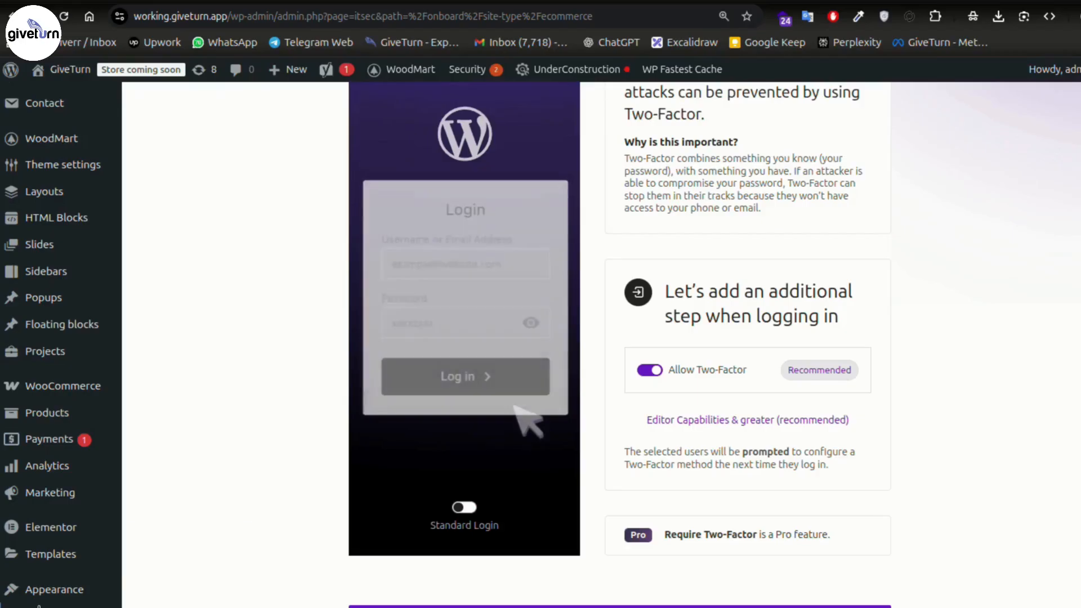
{"action": "scroll", "coordinate": [53, 566], "scroll_direction": "down", "scroll_amount": 6}
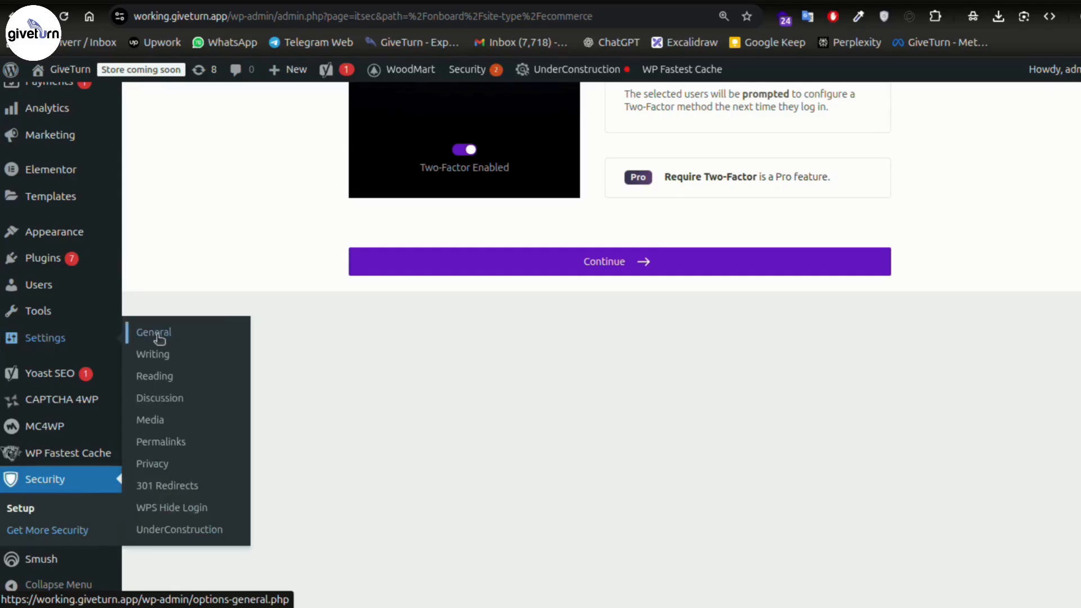
- Look over Settings > General in a separate tab, then return to the setup wizard
{"action": "right_click", "coordinate": [162, 336]}
{"action": "left_click", "coordinate": [226, 355]}
{"action": "key", "text": "ctrl+Tab"}
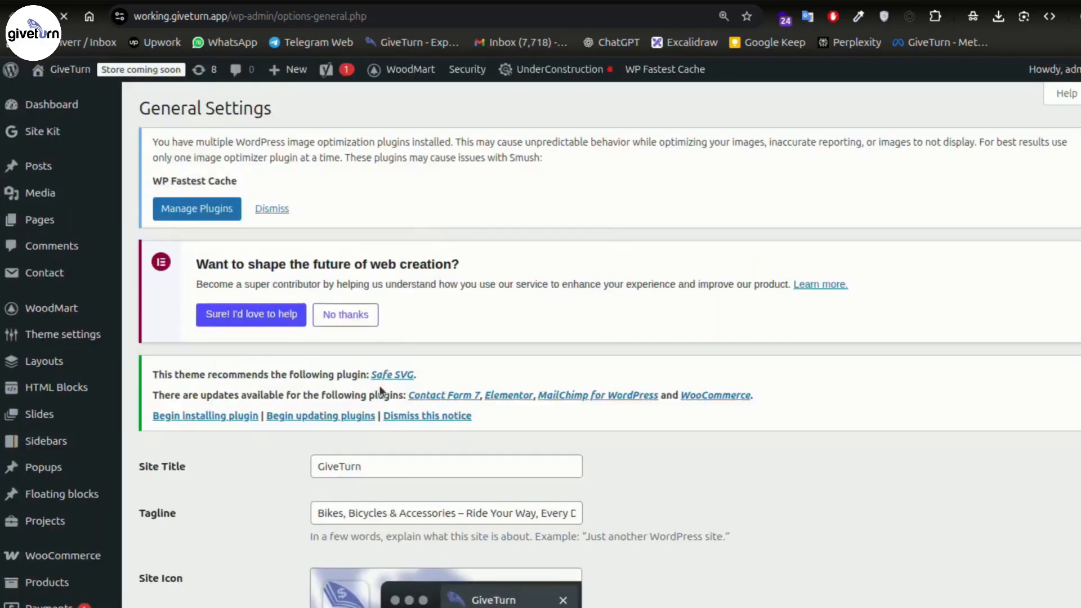
{"action": "scroll", "coordinate": [411, 361], "scroll_direction": "down", "scroll_amount": 5}
{"action": "scroll", "coordinate": [411, 361], "scroll_direction": "down", "scroll_amount": 2}
{"action": "scroll", "coordinate": [411, 360], "scroll_direction": "down", "scroll_amount": 3}
{"action": "left_click_drag", "start_coordinate": [445, 248], "coordinate": [243, 246]}
{"action": "key", "text": "ctrl+shift+Tab"}
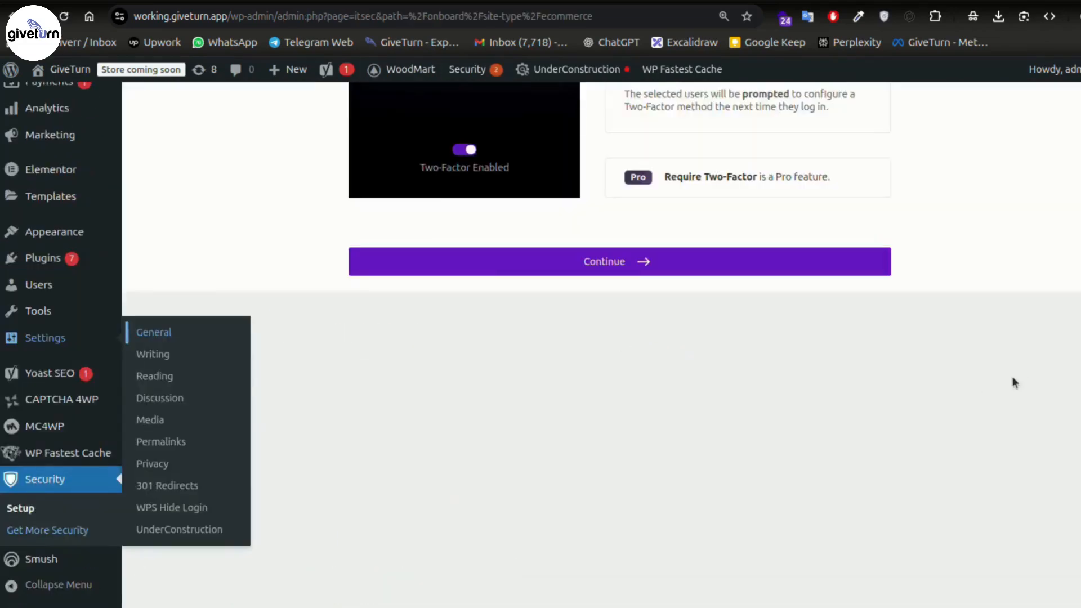
- Check which user roles get two-factor, Editor Capabilities and greater, before moving on
{"action": "scroll", "coordinate": [997, 372], "scroll_direction": "up", "scroll_amount": 5}
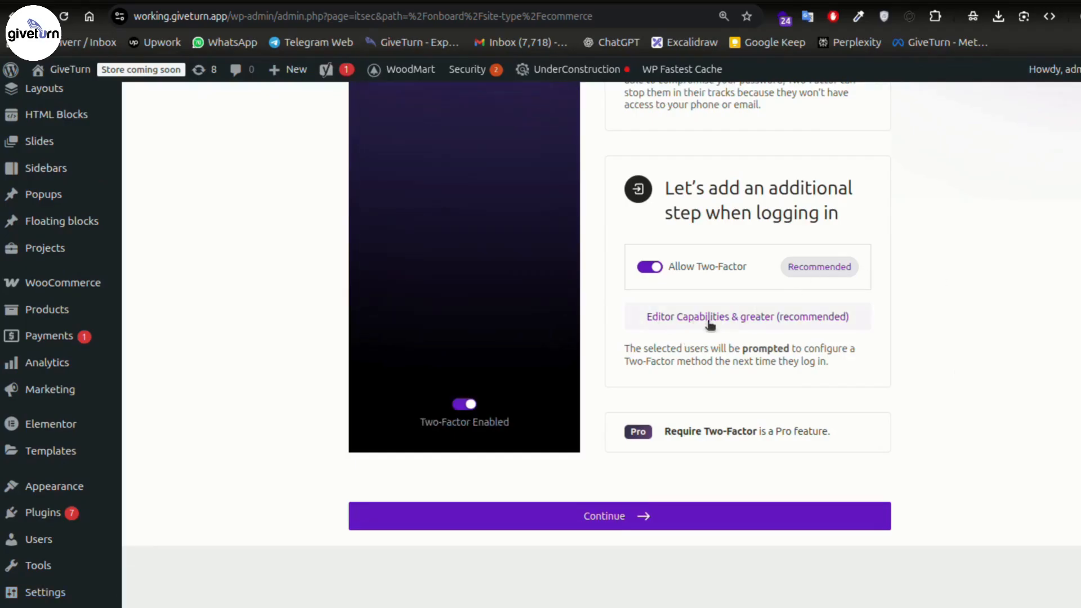
{"action": "left_click", "coordinate": [763, 327]}
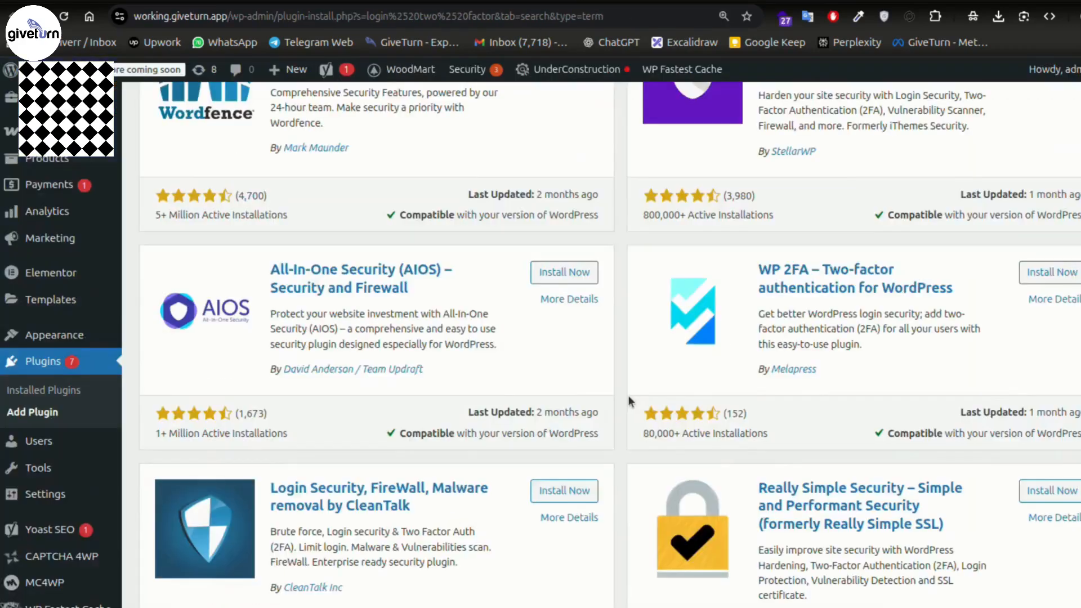
{"action": "scroll", "coordinate": [627, 397], "scroll_direction": "up", "scroll_amount": 3}
{"action": "scroll", "coordinate": [624, 400], "scroll_direction": "up", "scroll_amount": 3}
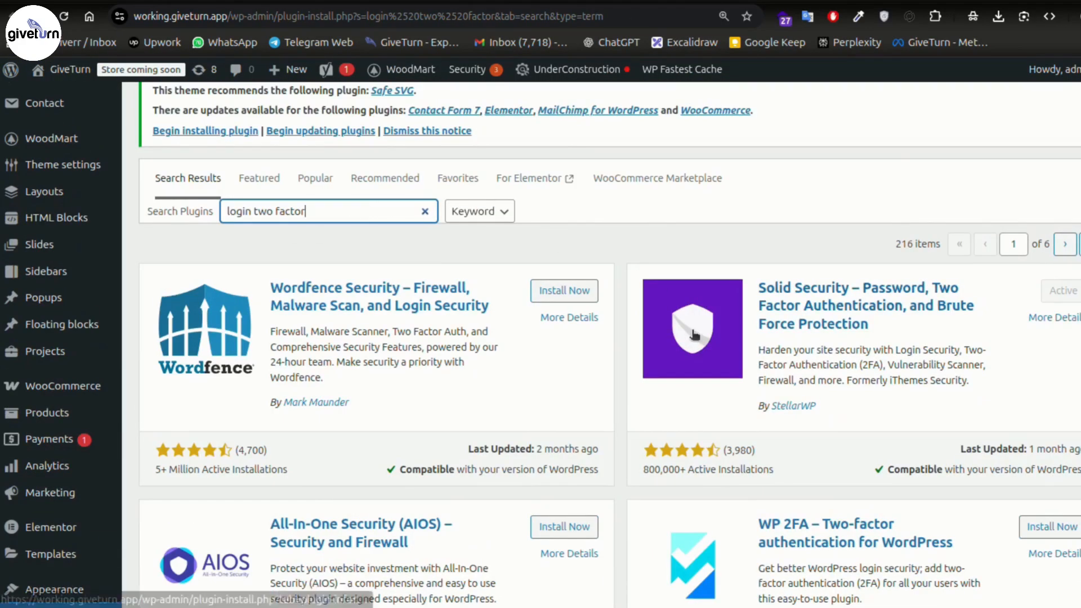
{"action": "scroll", "coordinate": [909, 307], "scroll_direction": "down", "scroll_amount": 5}
{"action": "scroll", "coordinate": [809, 445], "scroll_direction": "down", "scroll_amount": 4}
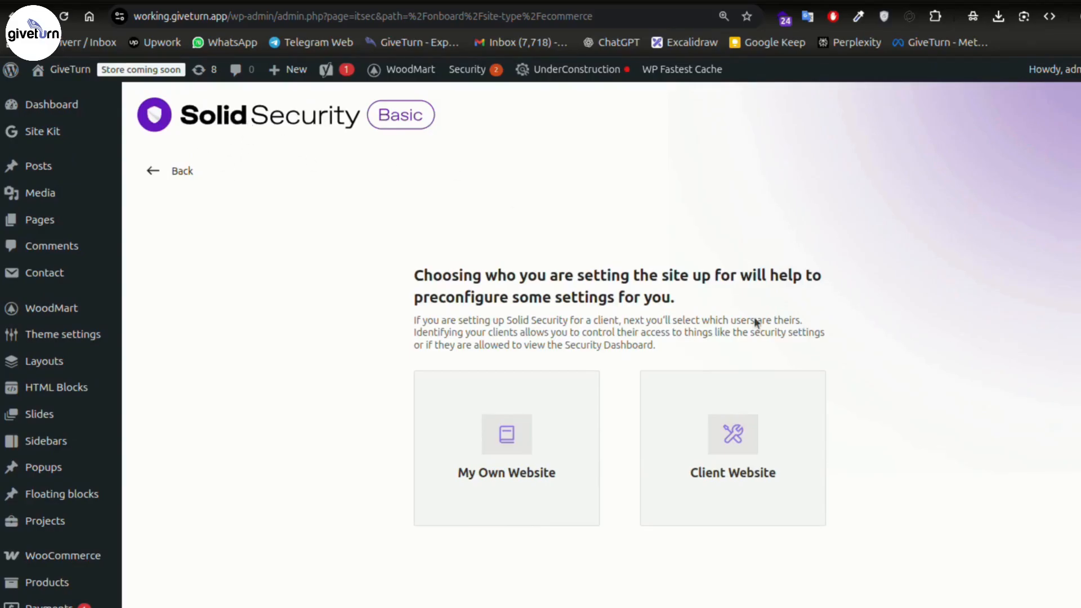
- Choose My Own Website and Direct Connection IP detection, then move on to Global Settings
{"action": "scroll", "coordinate": [847, 330], "scroll_direction": "down", "scroll_amount": 3}
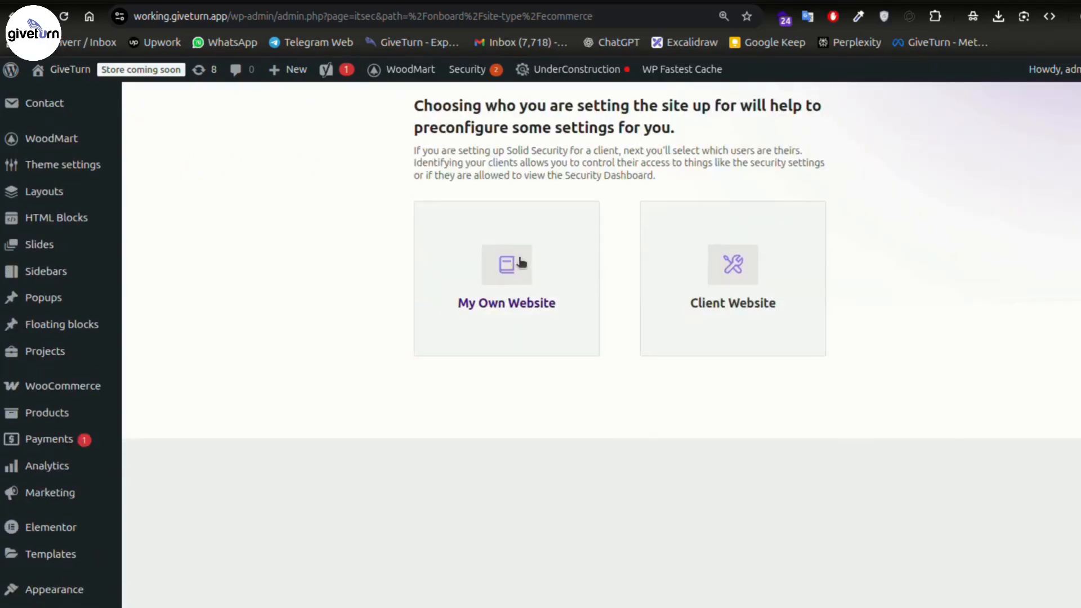
{"action": "left_click", "coordinate": [521, 253]}
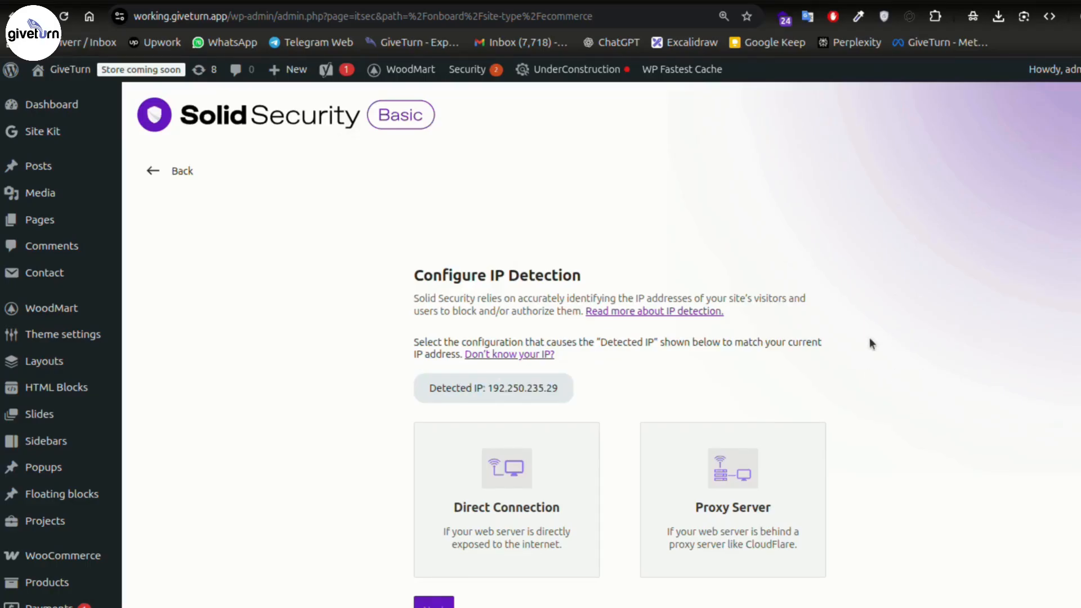
{"action": "scroll", "coordinate": [869, 337], "scroll_direction": "down", "scroll_amount": 3}
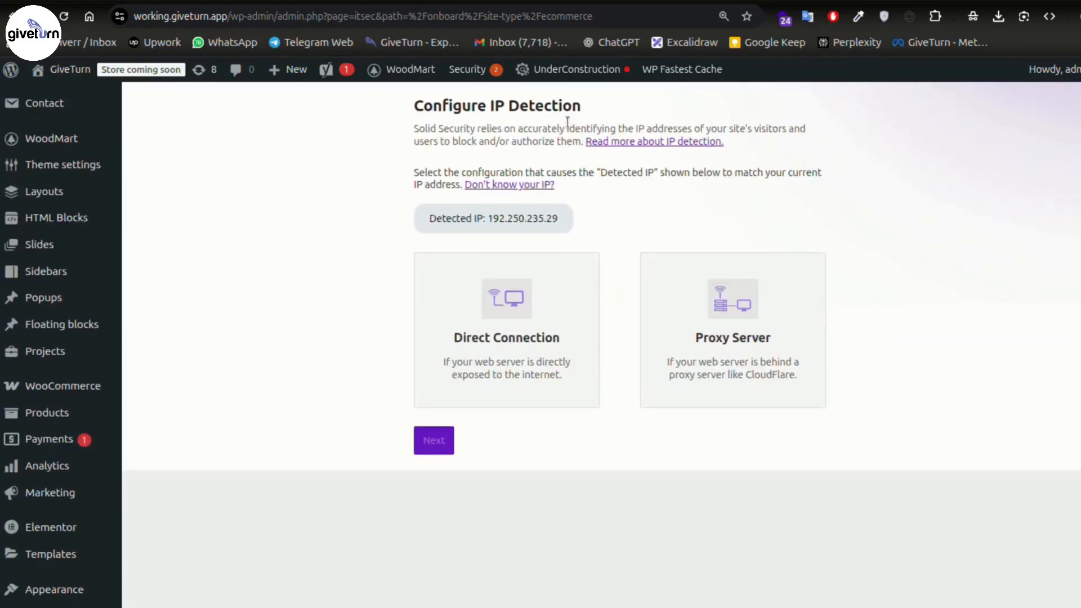
{"action": "left_click", "coordinate": [557, 336]}
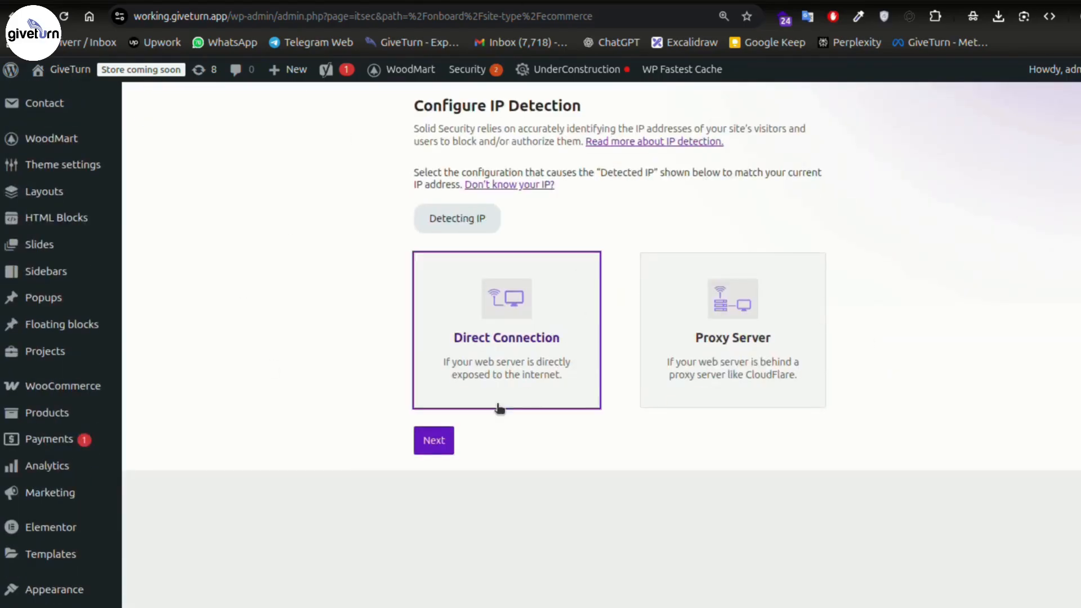
{"action": "left_click", "coordinate": [435, 449]}
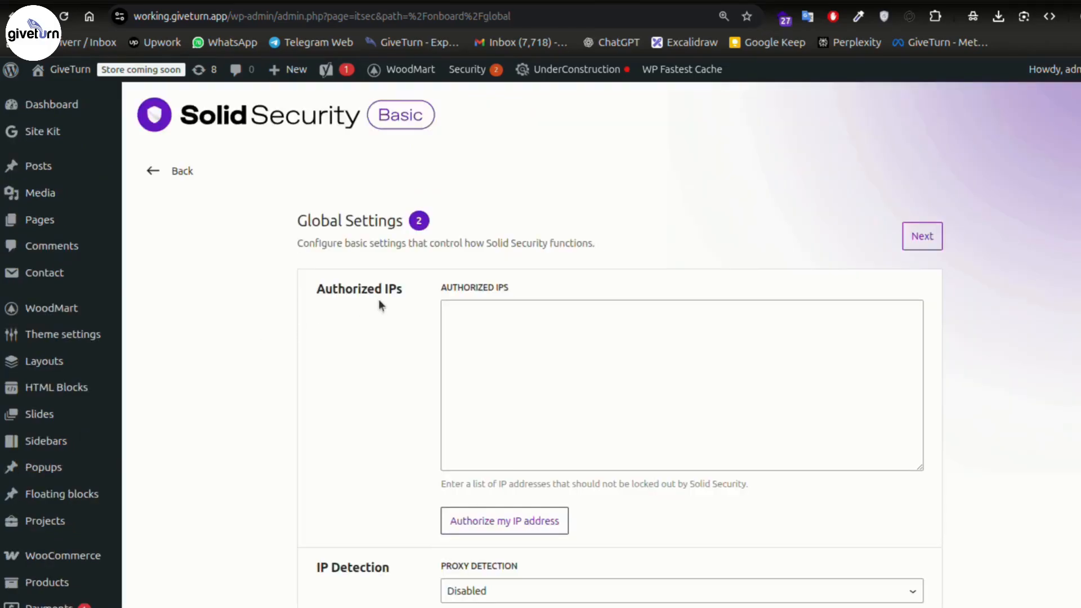
{"action": "left_click", "coordinate": [502, 310]}
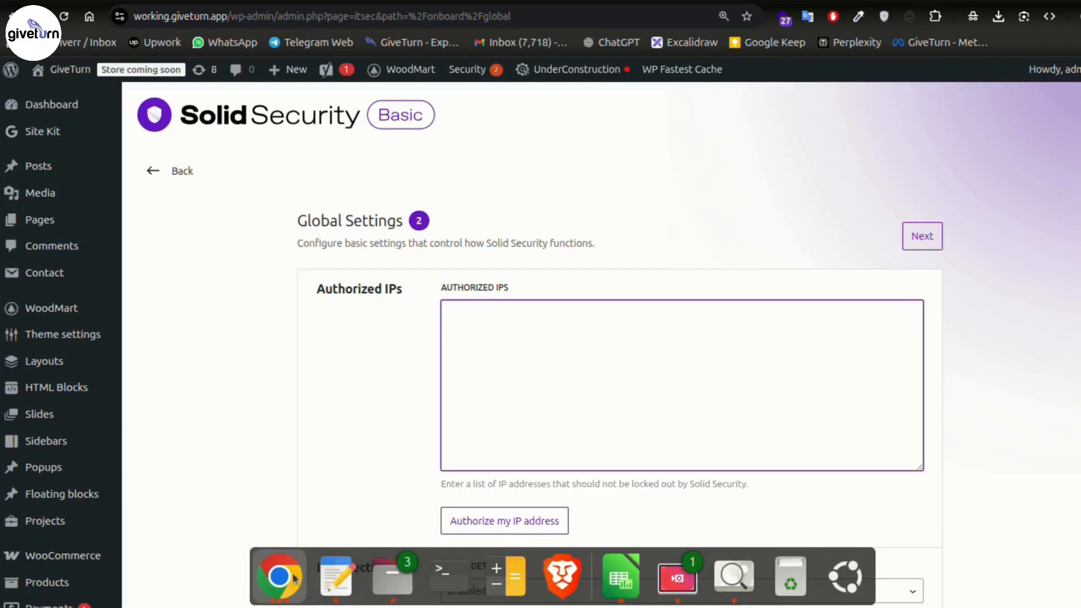
- Check the login page in the other window, then pass Global Settings to reach the summary
{"action": "left_click", "coordinate": [280, 578]}
{"action": "left_click", "coordinate": [780, 265]}
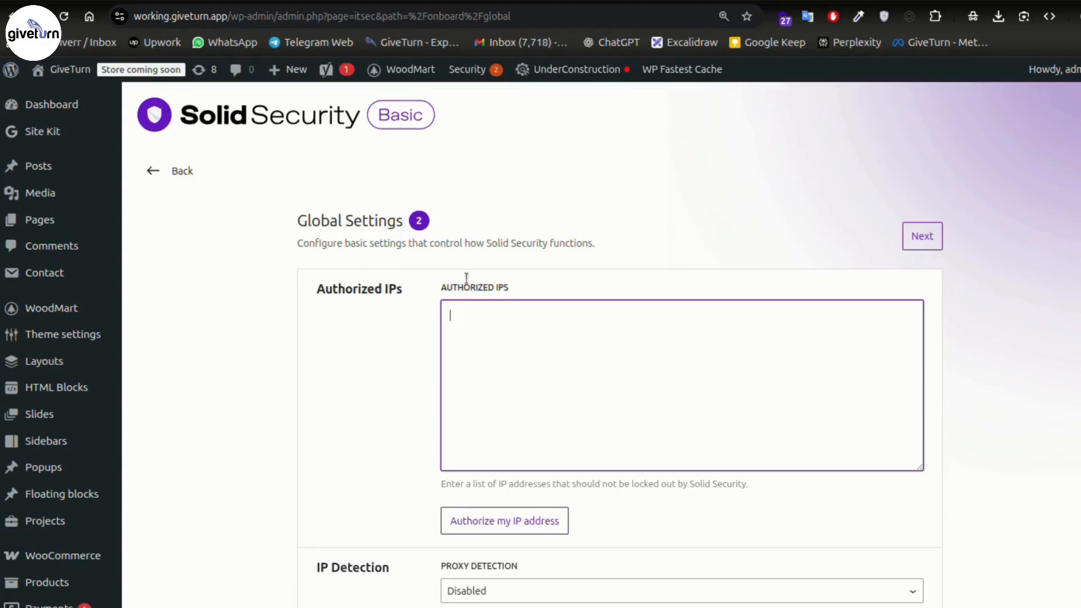
{"action": "left_click_drag", "start_coordinate": [326, 288], "coordinate": [403, 289]}
{"action": "left_click", "coordinate": [503, 322]}
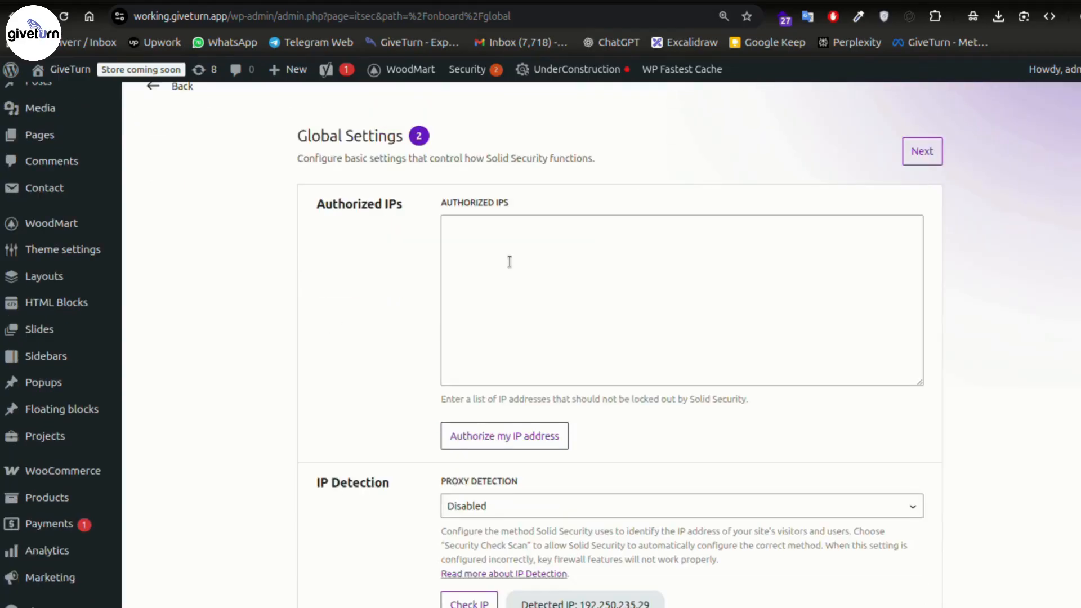
{"action": "scroll", "coordinate": [339, 312], "scroll_direction": "down", "scroll_amount": 7}
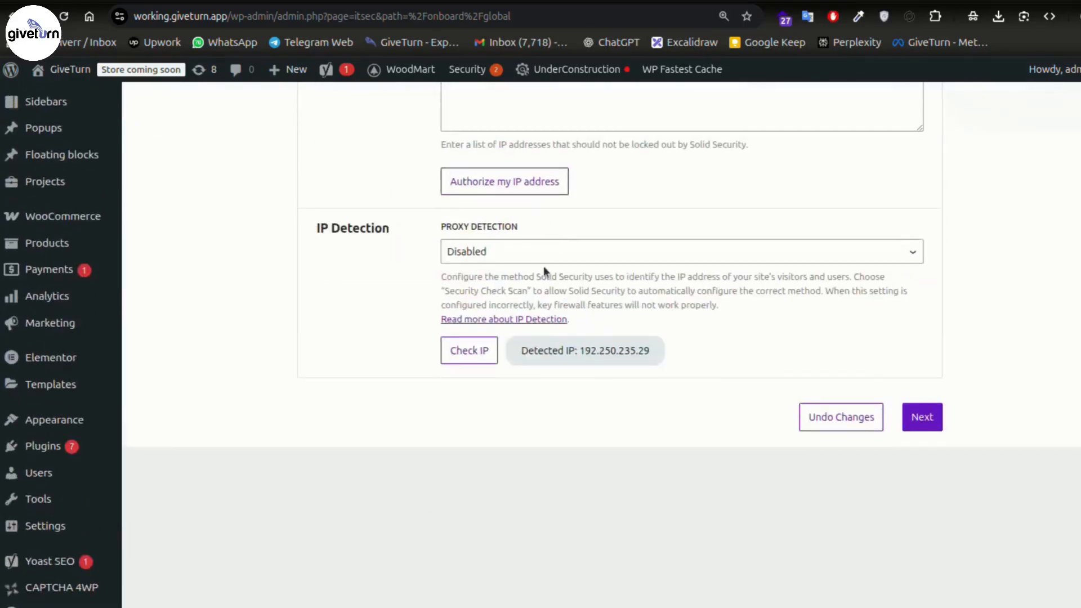
{"action": "left_click", "coordinate": [935, 416]}
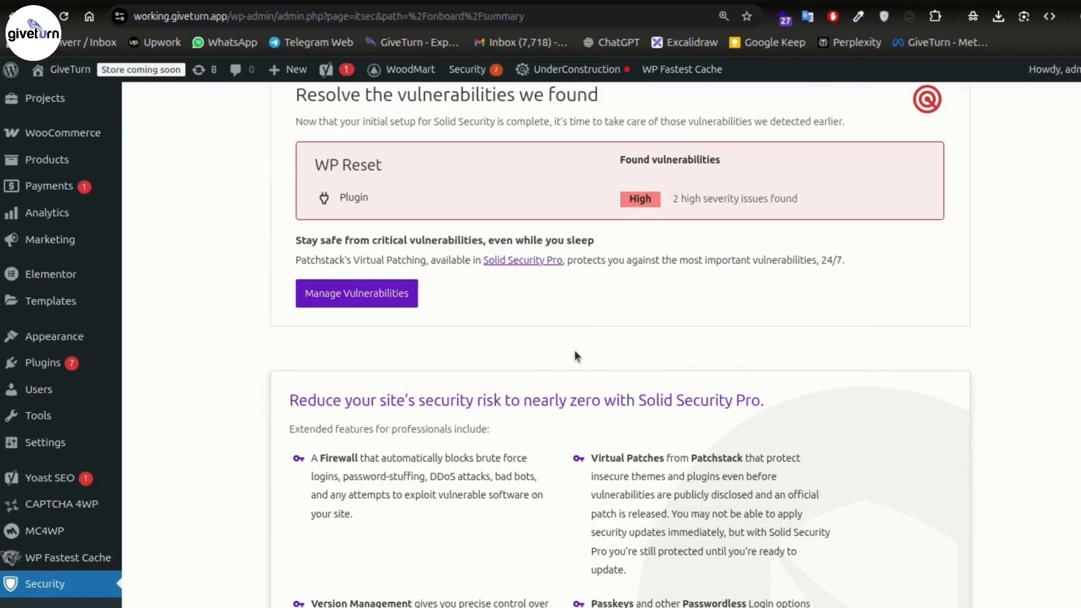
- Review the Manage Vulnerabilities list and scroll through the Solid Security dashboard
{"action": "scroll", "coordinate": [237, 289], "scroll_direction": "up", "scroll_amount": 2}
{"action": "left_click", "coordinate": [354, 384]}
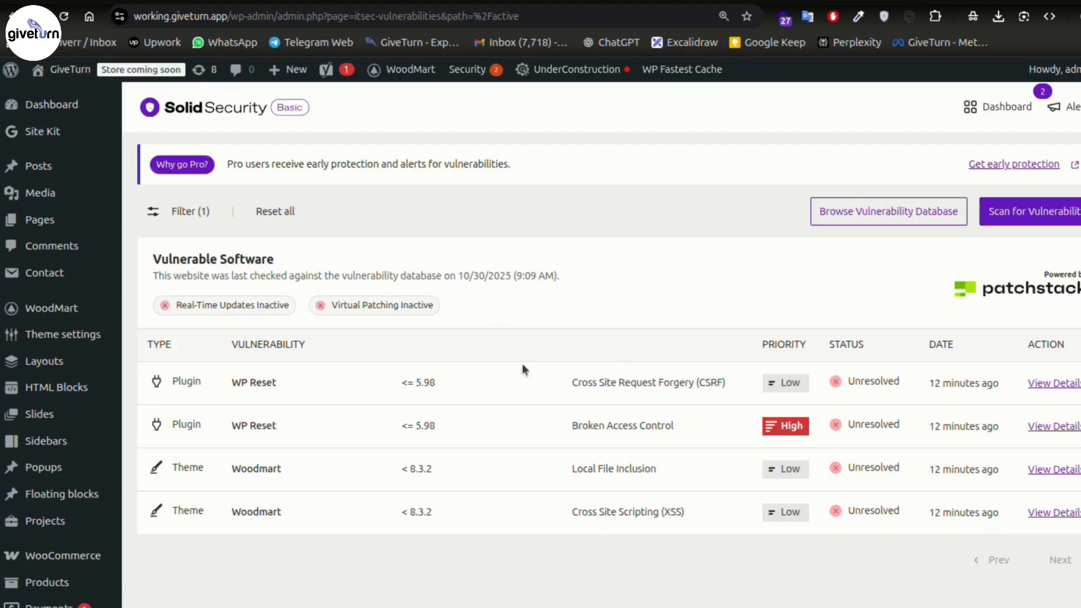
{"action": "scroll", "coordinate": [167, 525], "scroll_direction": "down", "scroll_amount": 13}
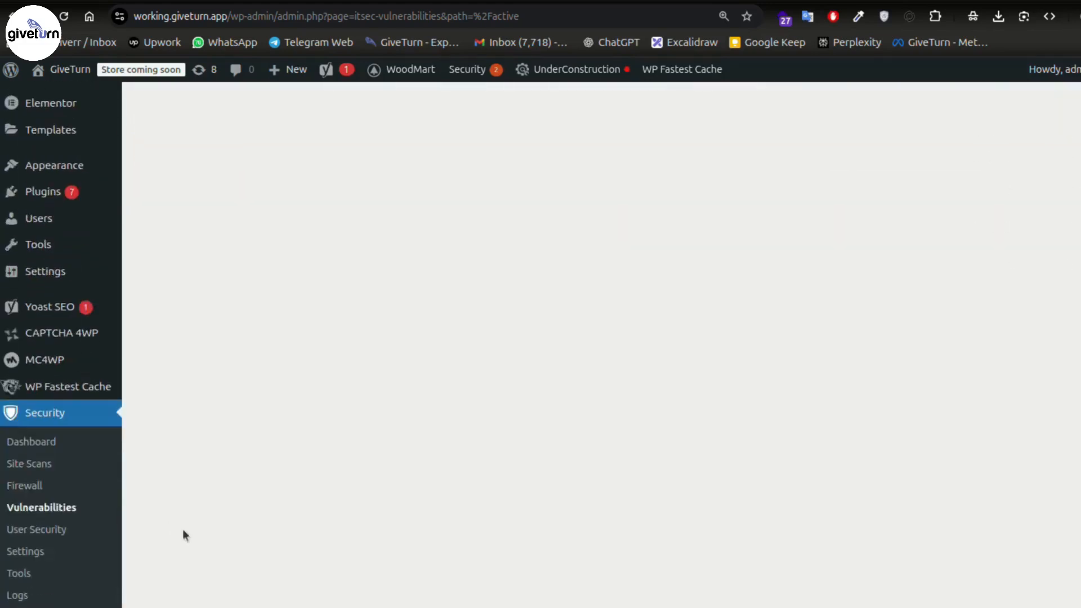
{"action": "left_click", "coordinate": [51, 445]}
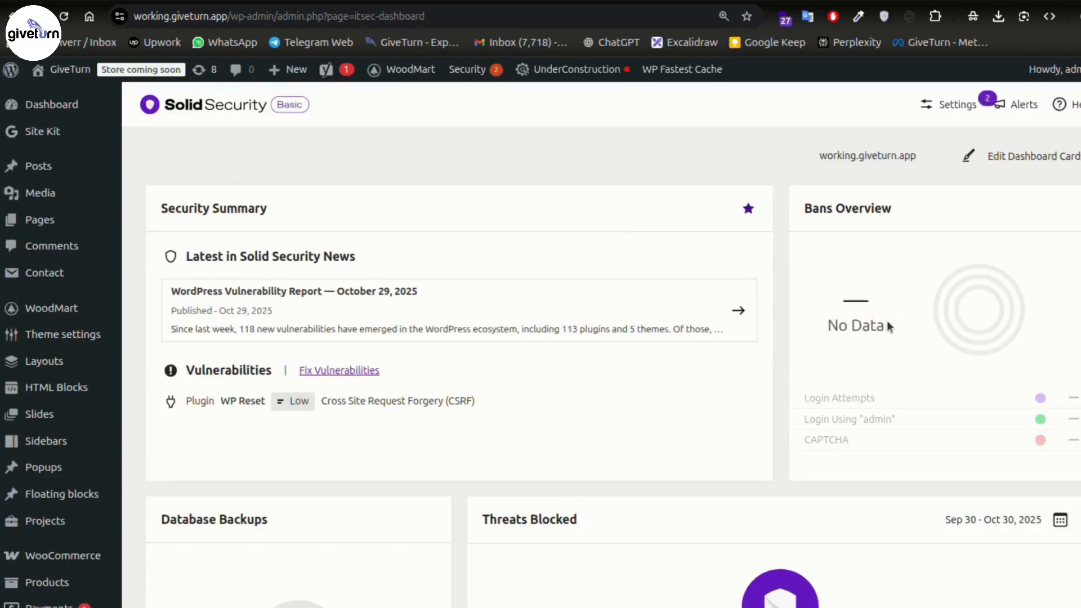
{"action": "scroll", "coordinate": [789, 322], "scroll_direction": "down", "scroll_amount": 15}
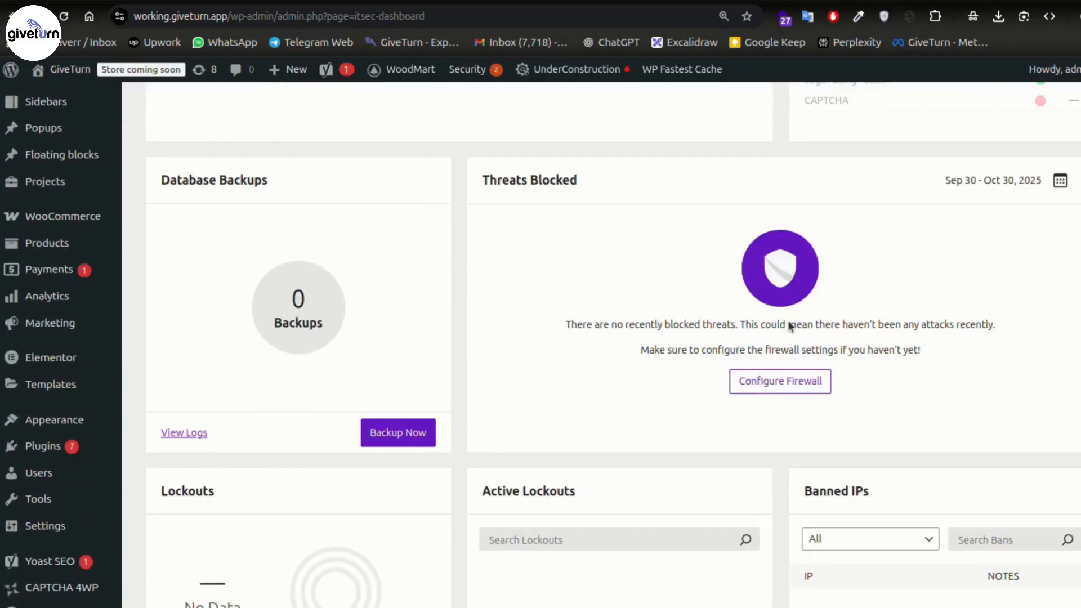
{"action": "scroll", "coordinate": [682, 297], "scroll_direction": "down", "scroll_amount": 2}
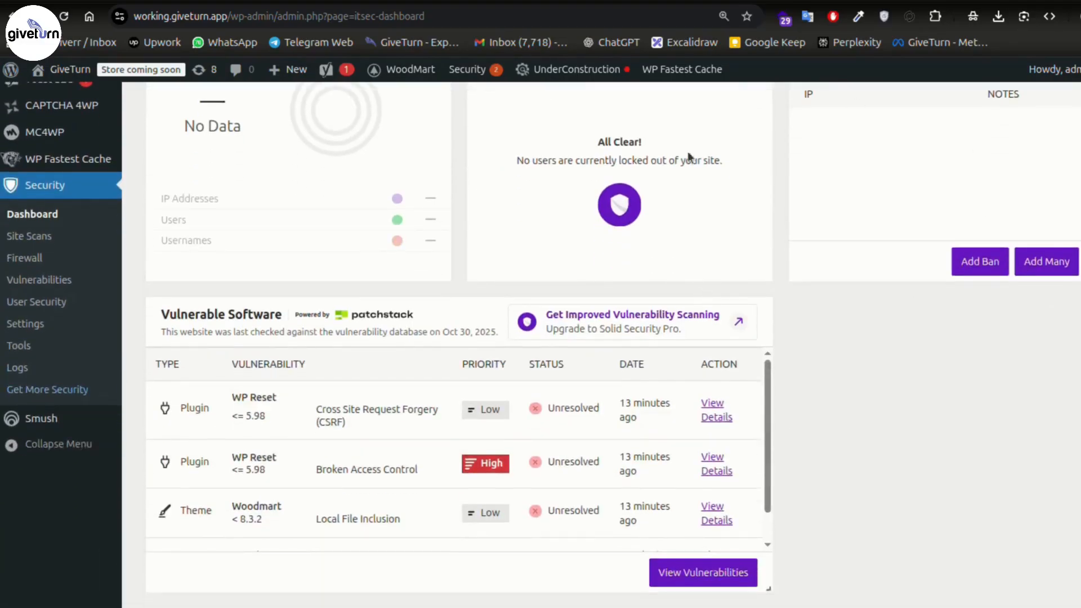
{"action": "scroll", "coordinate": [827, 297], "scroll_direction": "up", "scroll_amount": 3}
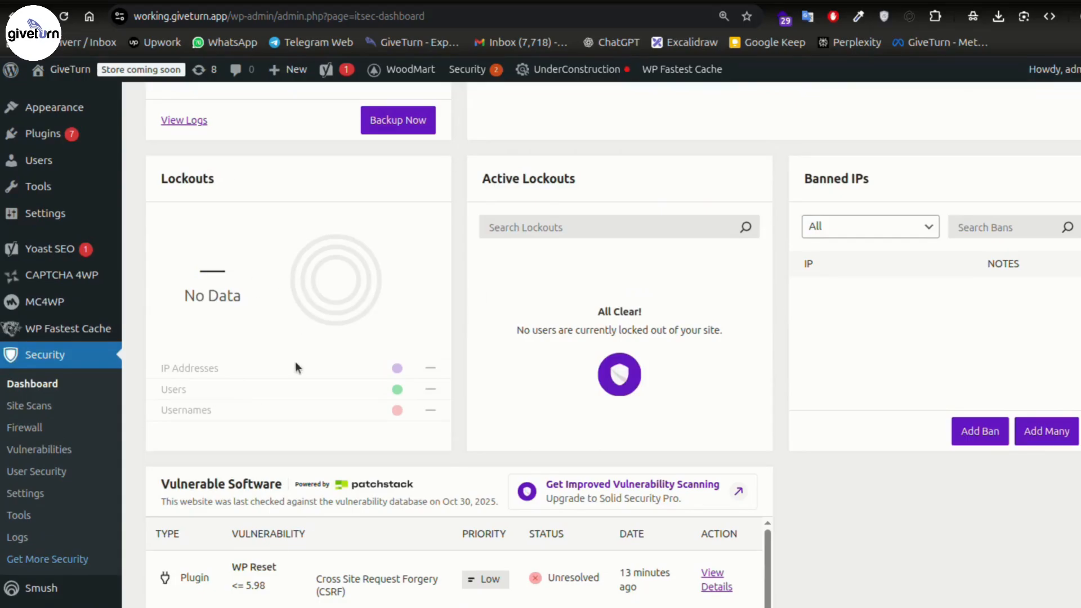
{"action": "scroll", "coordinate": [491, 338], "scroll_direction": "up", "scroll_amount": 7}
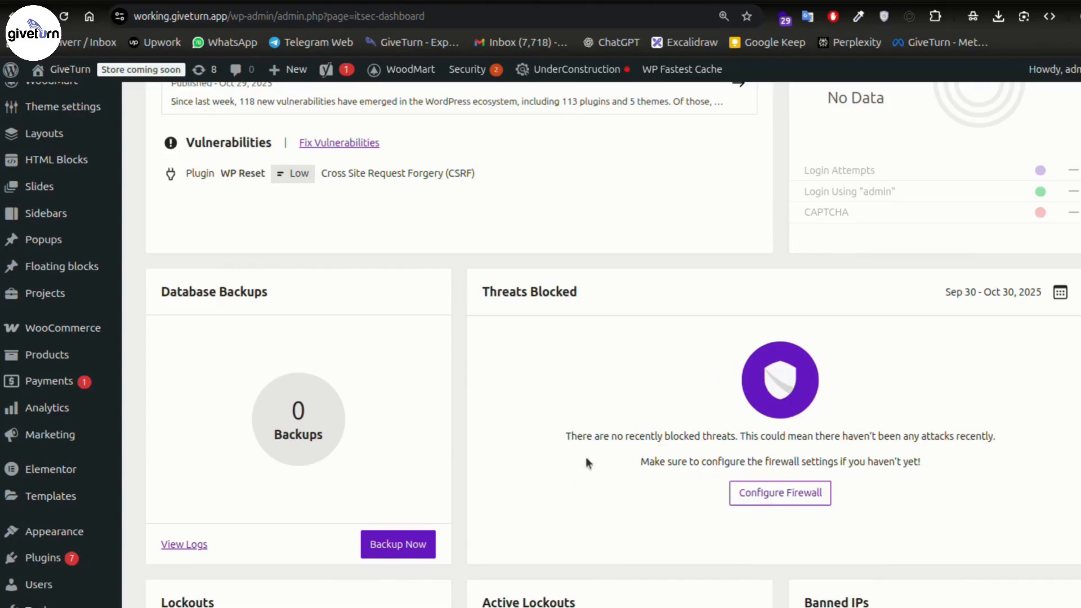
{"action": "scroll", "coordinate": [566, 413], "scroll_direction": "up", "scroll_amount": 3}
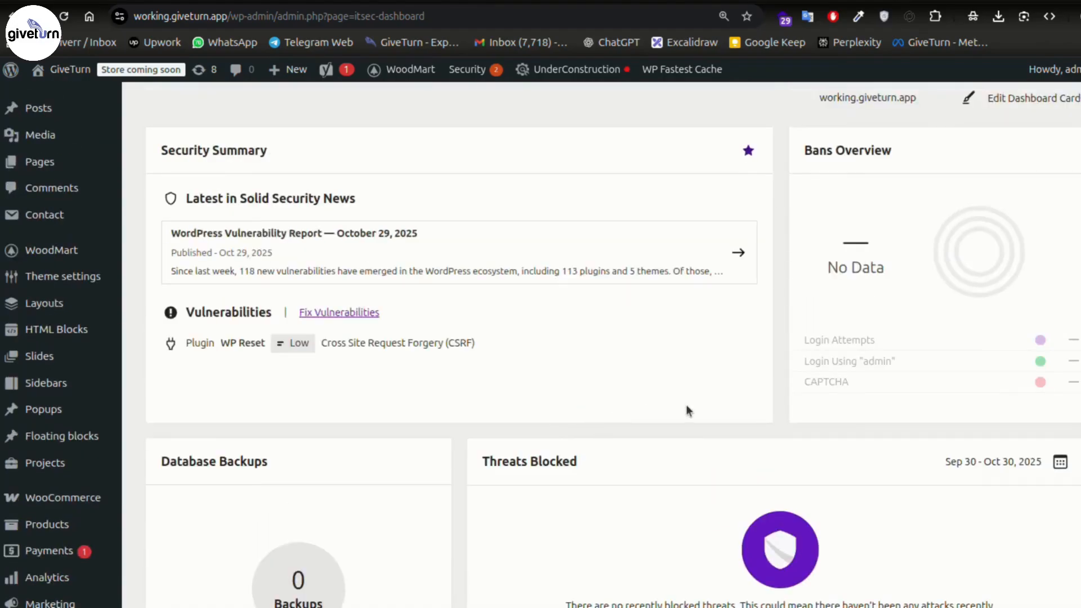
{"action": "scroll", "coordinate": [398, 428], "scroll_direction": "down", "scroll_amount": 12}
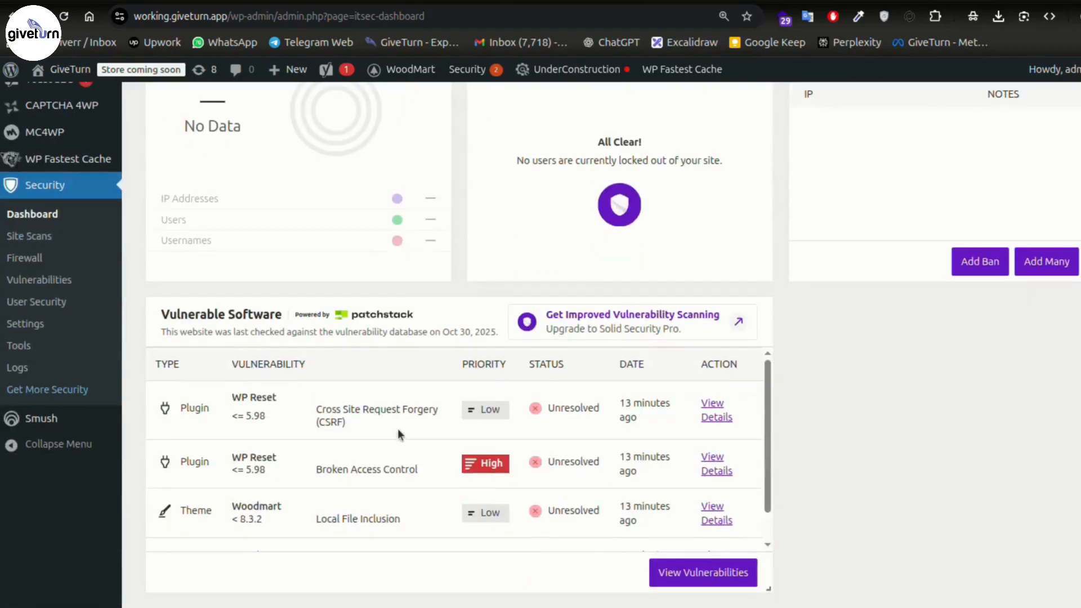
- Check the Site Scans page, then open Global Settings showing 15-minute lockouts and ban threshold 3
{"action": "left_click", "coordinate": [49, 242]}
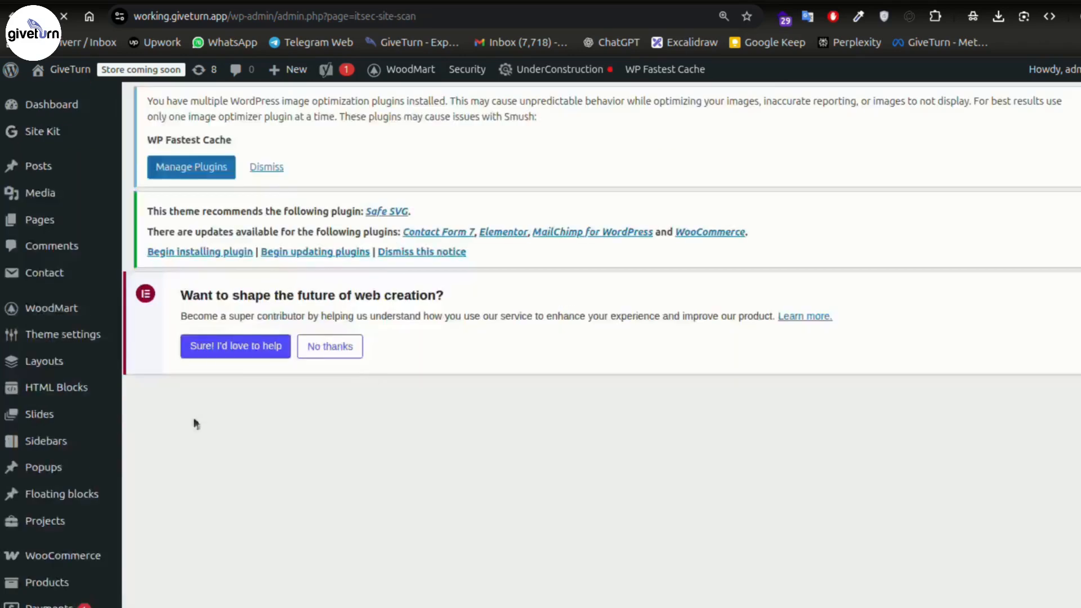
{"action": "scroll", "coordinate": [425, 449], "scroll_direction": "down", "scroll_amount": 1}
{"action": "scroll", "coordinate": [424, 446], "scroll_direction": "down", "scroll_amount": 5}
{"action": "scroll", "coordinate": [227, 409], "scroll_direction": "down", "scroll_amount": 6}
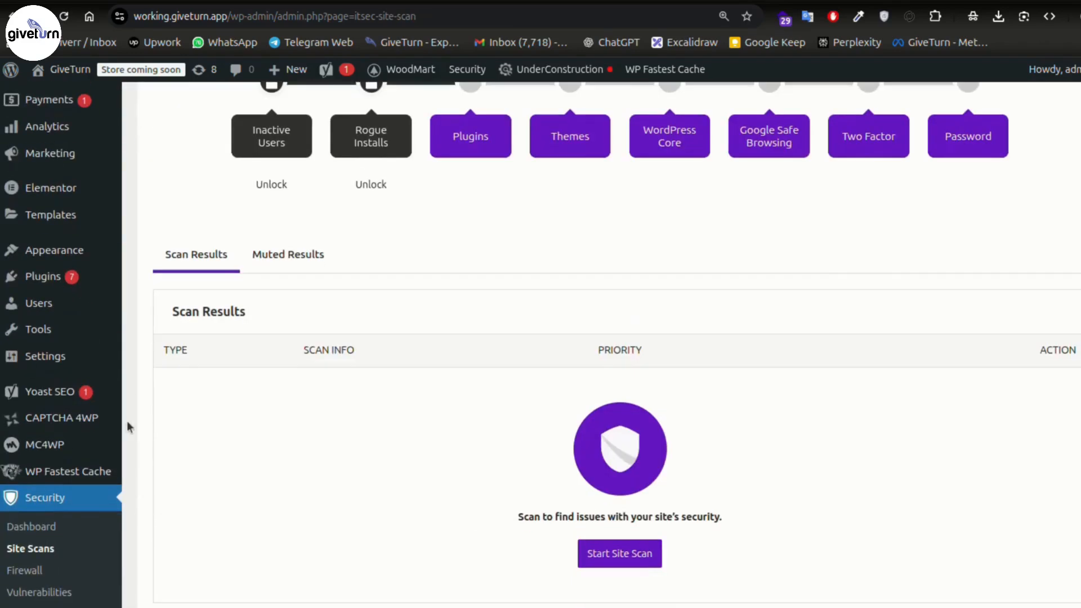
{"action": "left_click", "coordinate": [26, 468]}
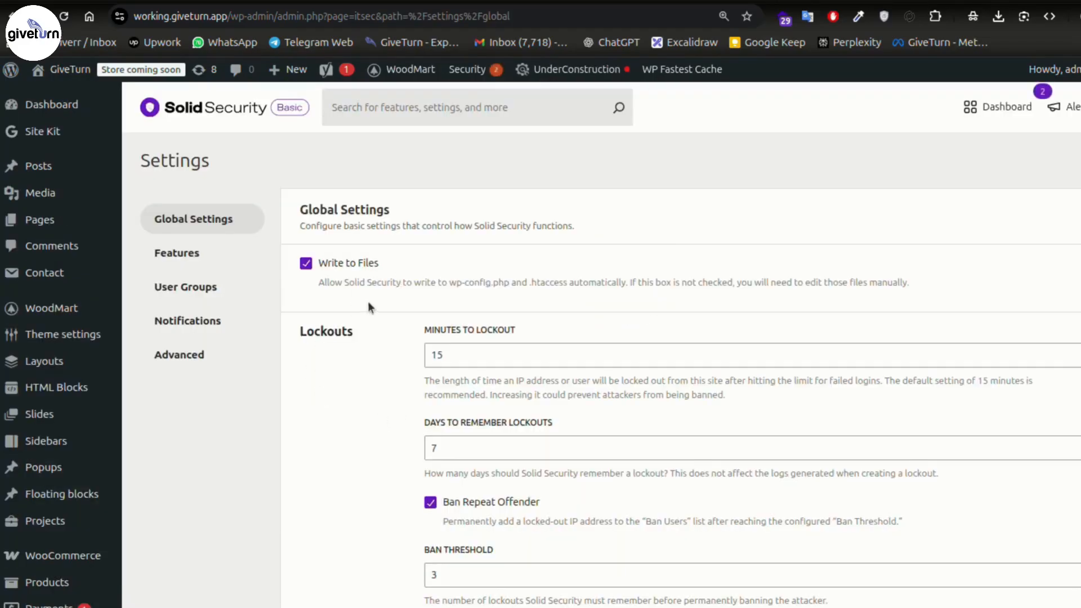
{"action": "scroll", "coordinate": [415, 380], "scroll_direction": "down", "scroll_amount": 3}
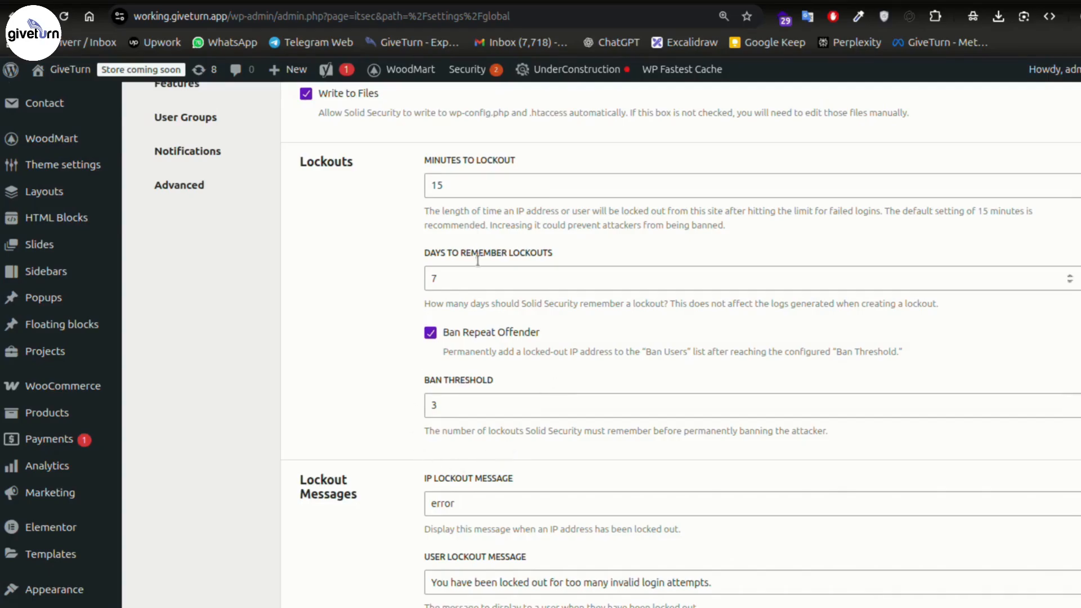
{"action": "scroll", "coordinate": [382, 389], "scroll_direction": "down", "scroll_amount": 3}
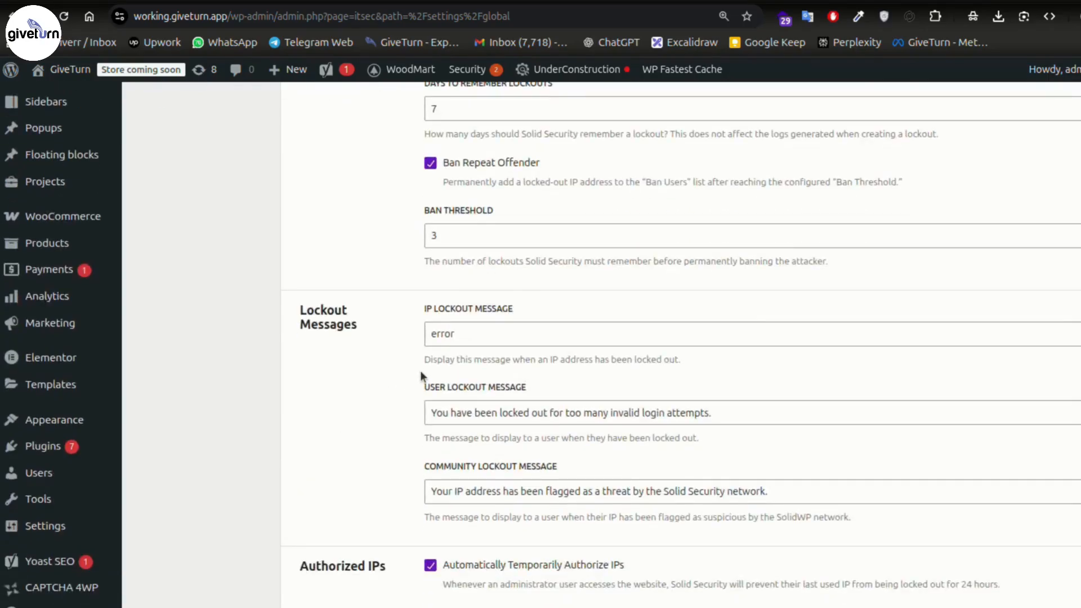
{"action": "left_click", "coordinate": [769, 416]}
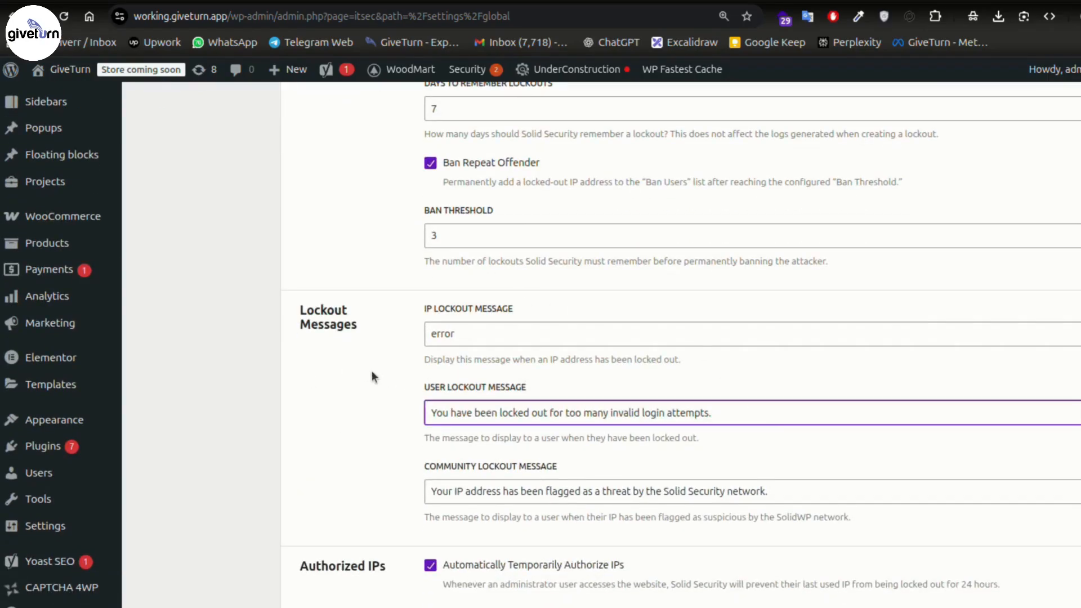
{"action": "scroll", "coordinate": [378, 371], "scroll_direction": "down", "scroll_amount": 2}
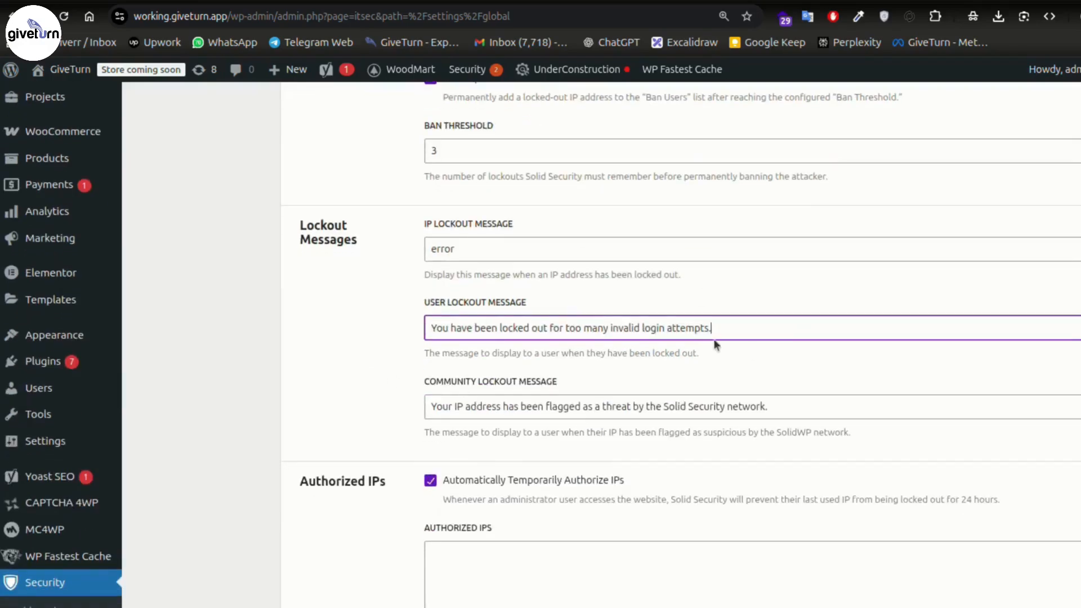
{"action": "scroll", "coordinate": [370, 429], "scroll_direction": "down", "scroll_amount": 6}
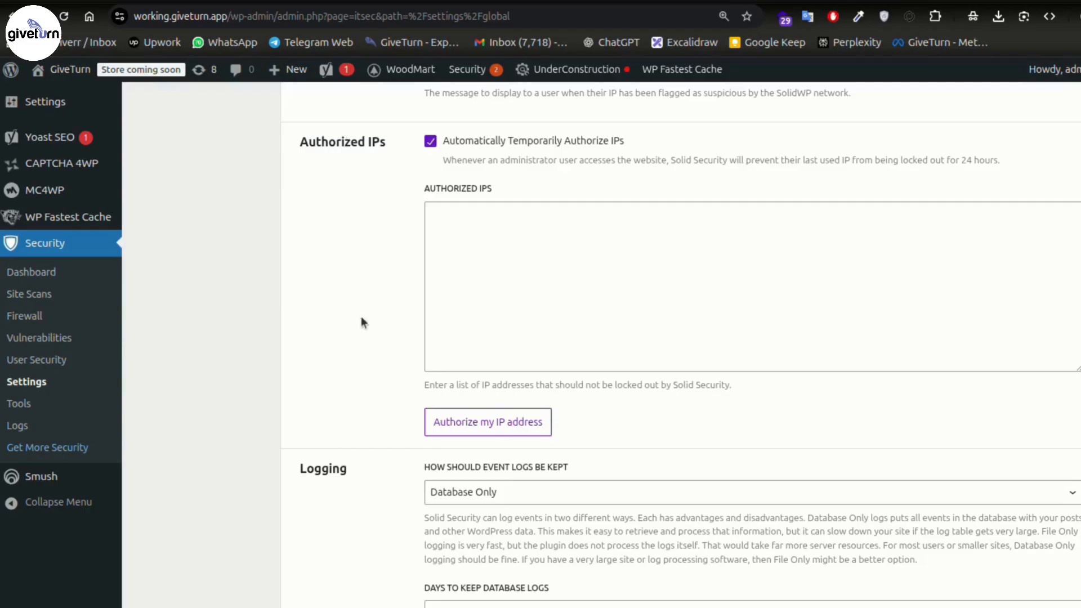
{"action": "scroll", "coordinate": [360, 321], "scroll_direction": "down", "scroll_amount": 3}
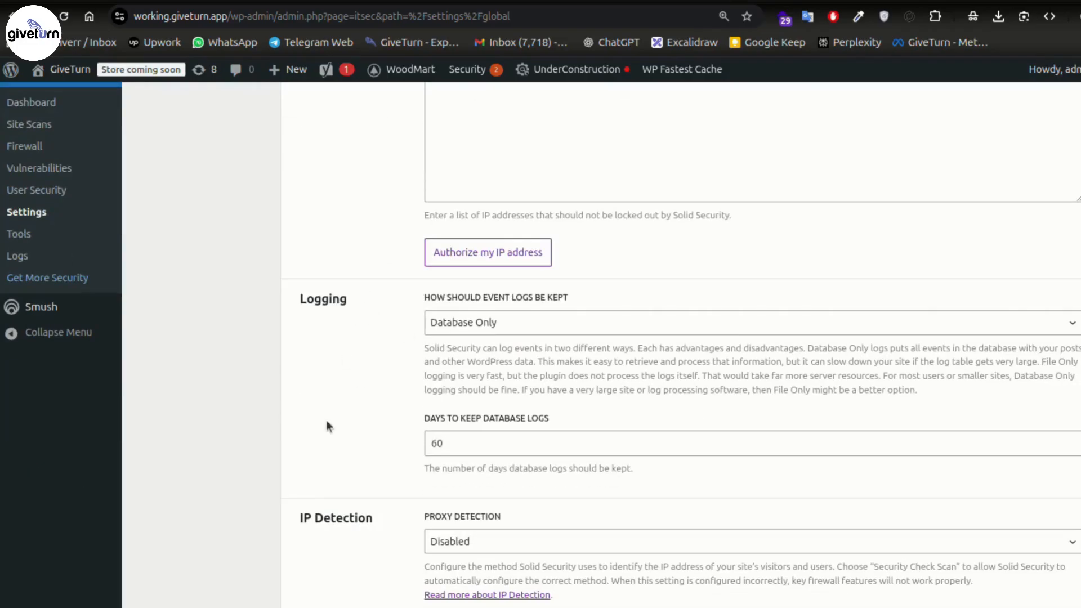
{"action": "scroll", "coordinate": [326, 423], "scroll_direction": "down", "scroll_amount": 4}
{"action": "scroll", "coordinate": [364, 462], "scroll_direction": "down", "scroll_amount": 2}
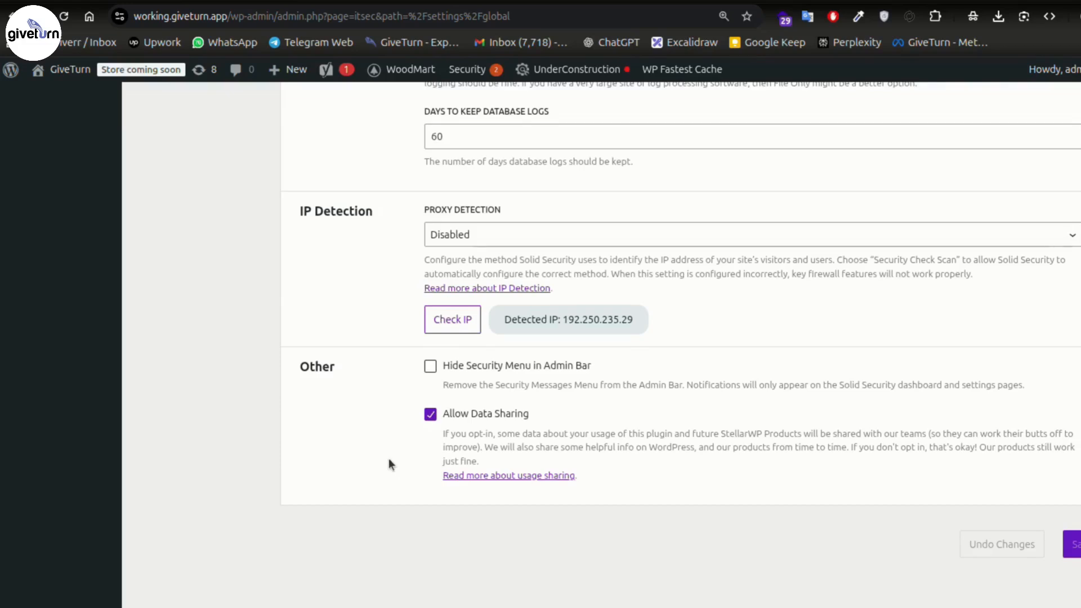
{"action": "left_click", "coordinate": [431, 367]}
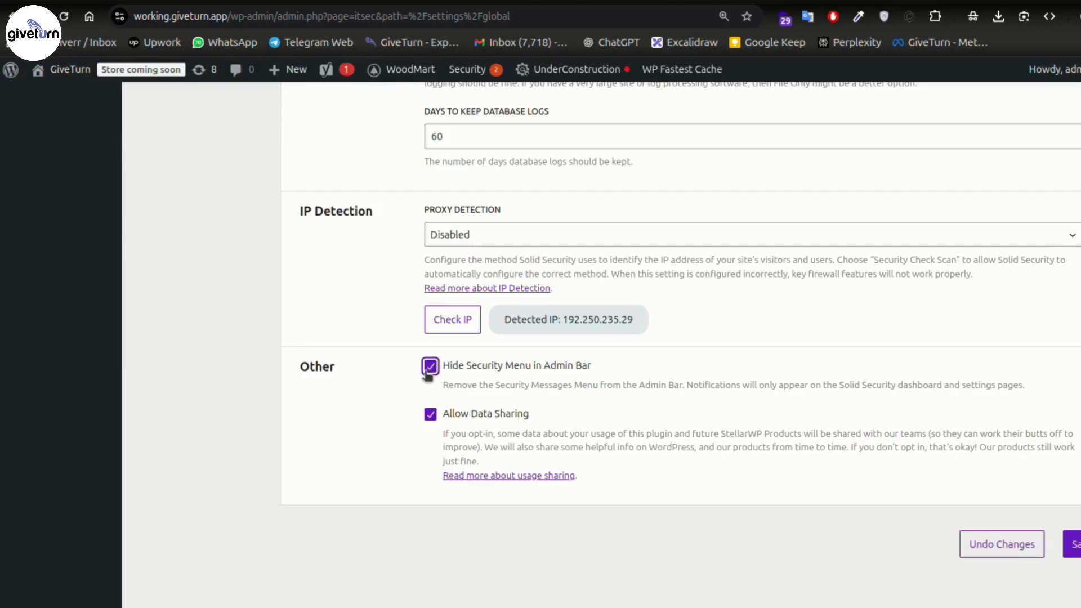
{"action": "left_click", "coordinate": [1076, 545]}
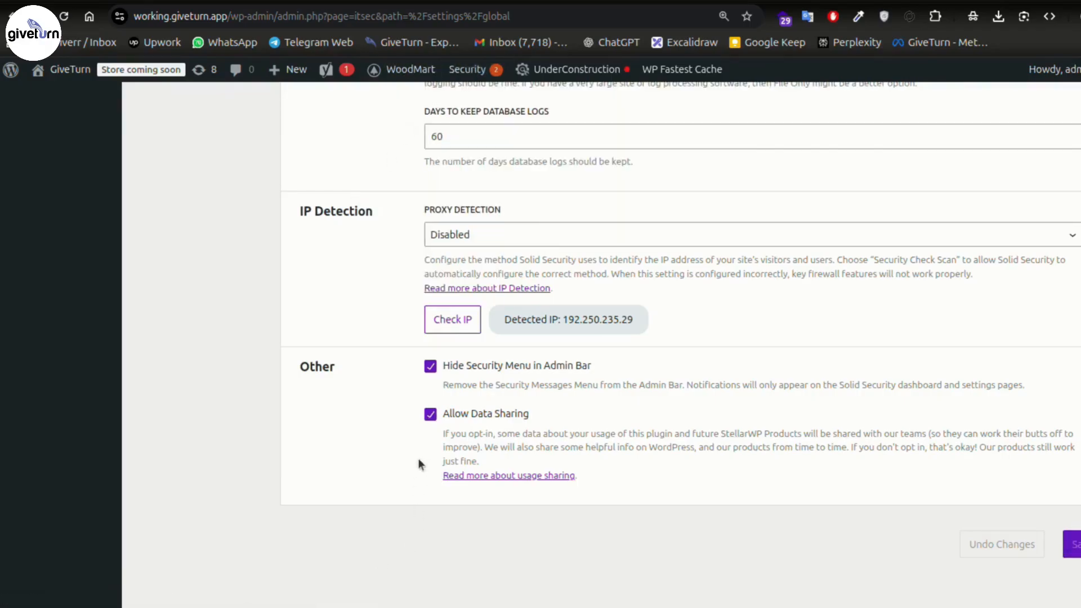
{"action": "left_click", "coordinate": [64, 17]}
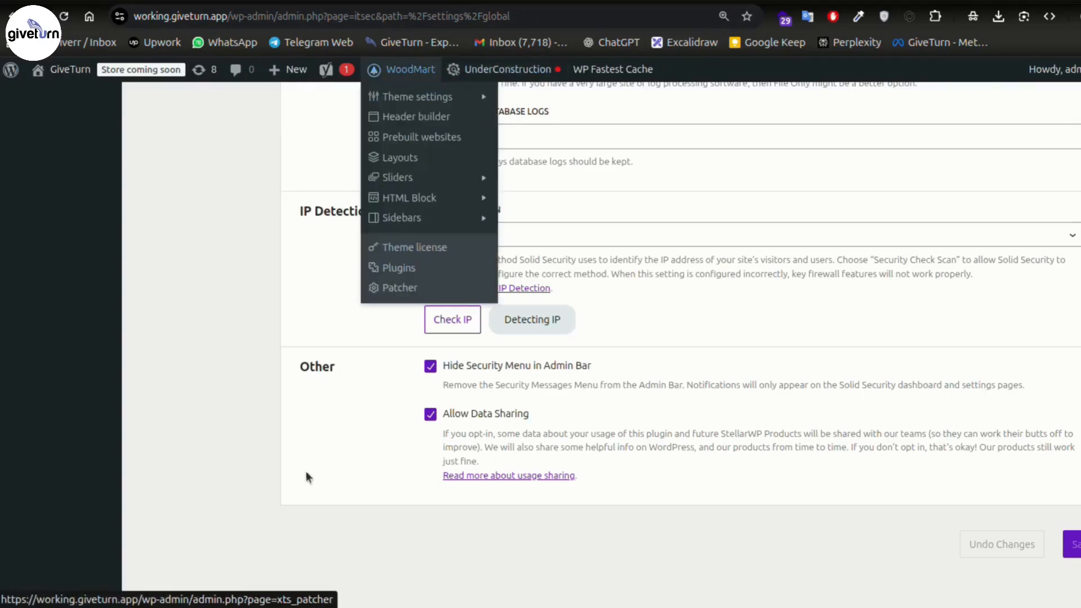
{"action": "scroll", "coordinate": [241, 376], "scroll_direction": "up", "scroll_amount": 7}
{"action": "scroll", "coordinate": [197, 356], "scroll_direction": "down", "scroll_amount": 3}
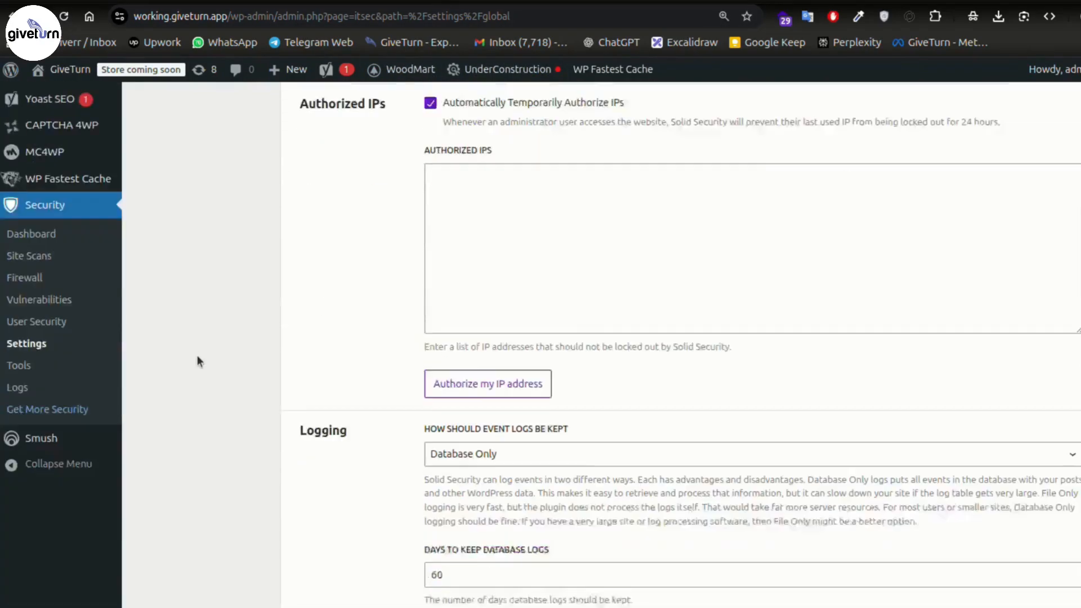
{"action": "scroll", "coordinate": [368, 363], "scroll_direction": "up", "scroll_amount": 10}
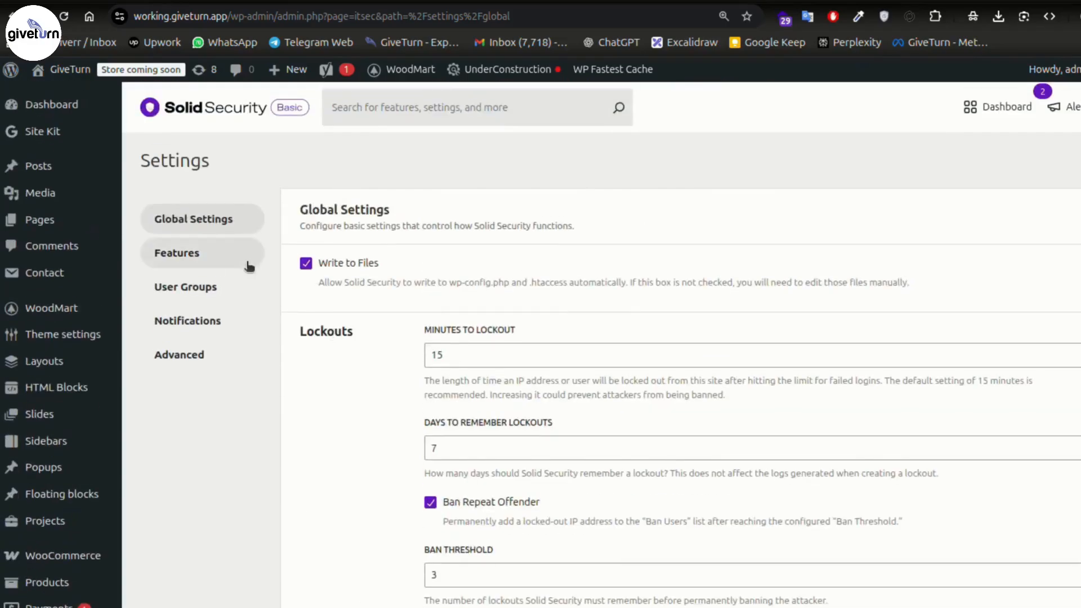
- Browse the Login Security and Firewall feature tabs, ending on Site Check with File Change off
{"action": "left_click", "coordinate": [188, 258]}
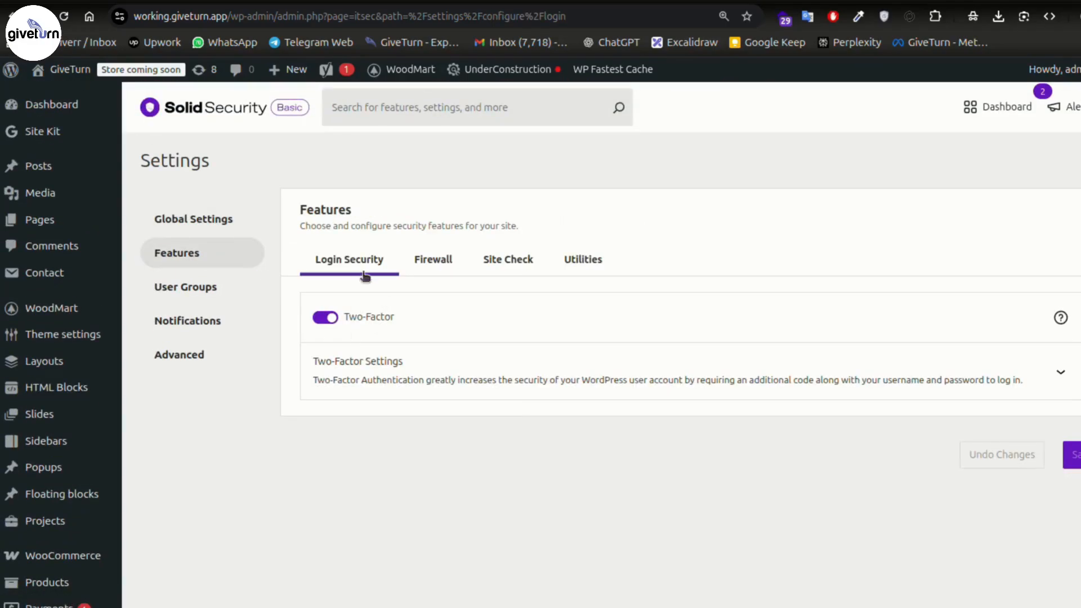
{"action": "left_click", "coordinate": [433, 264]}
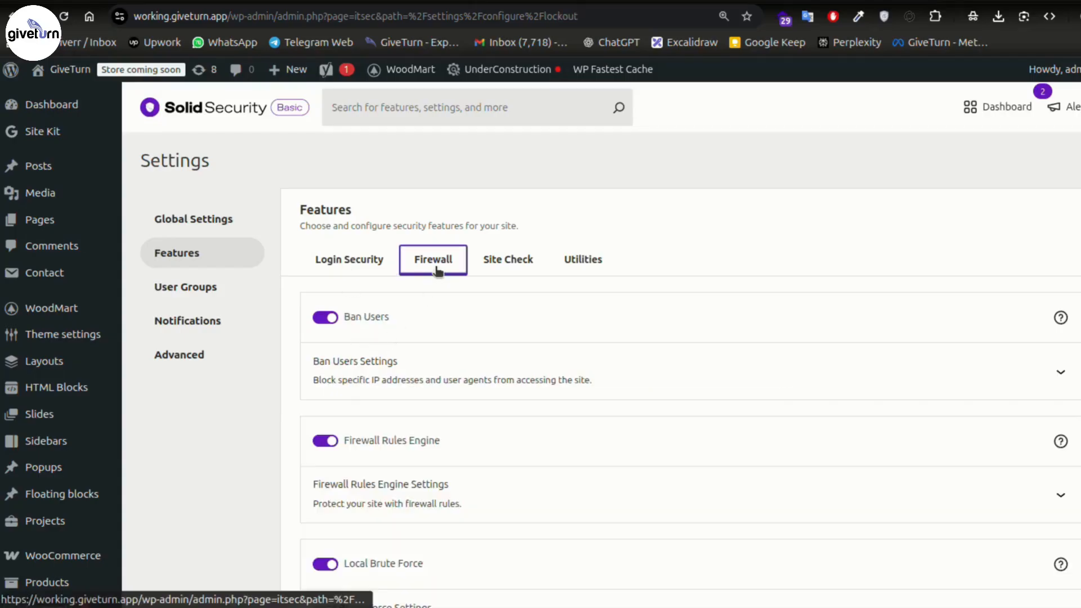
{"action": "scroll", "coordinate": [440, 310], "scroll_direction": "down", "scroll_amount": 6}
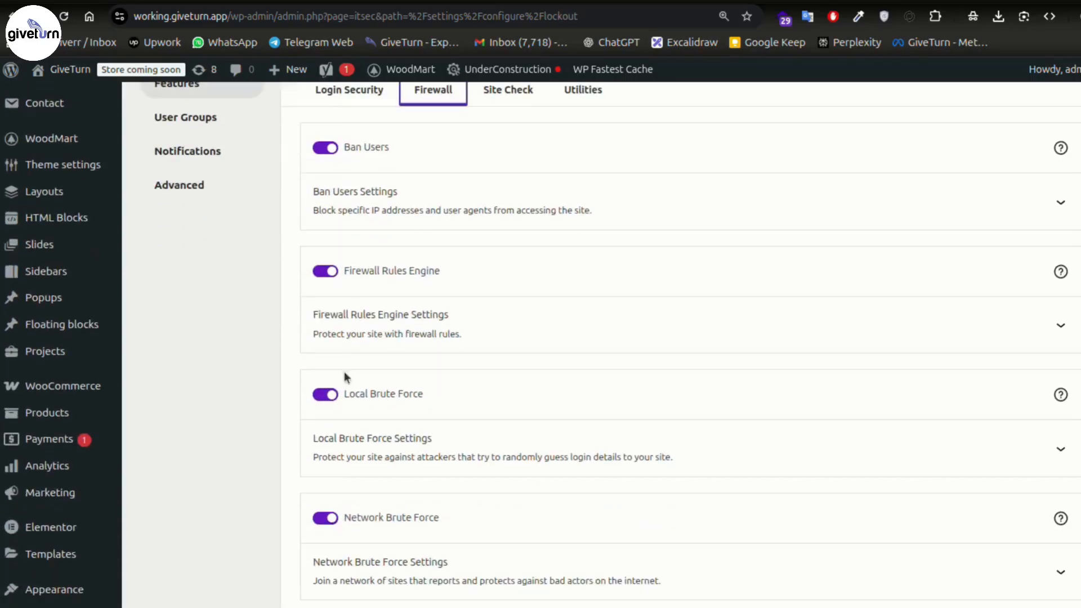
{"action": "scroll", "coordinate": [293, 434], "scroll_direction": "up", "scroll_amount": 3}
{"action": "scroll", "coordinate": [338, 507], "scroll_direction": "up", "scroll_amount": 3}
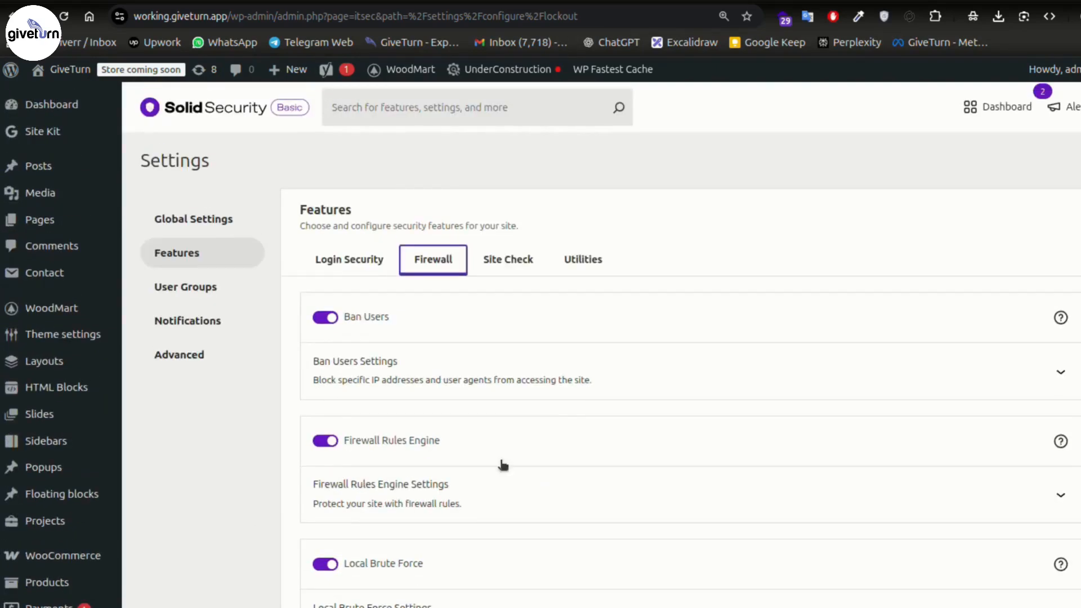
{"action": "left_click", "coordinate": [508, 259]}
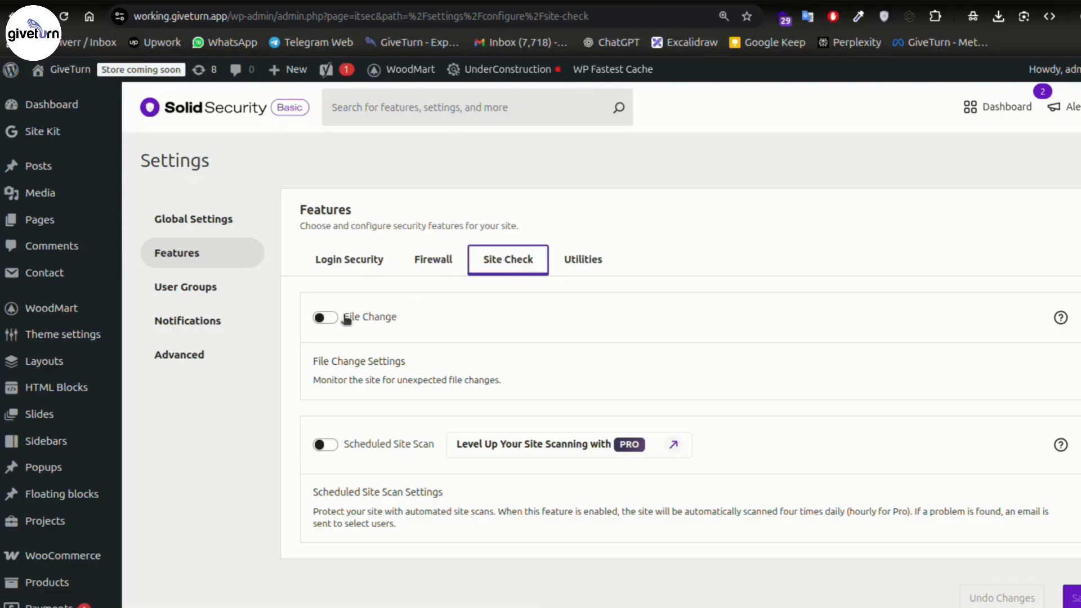
- Switch on the File Change toggle and look through its File Selector list
{"action": "left_click", "coordinate": [323, 317]}
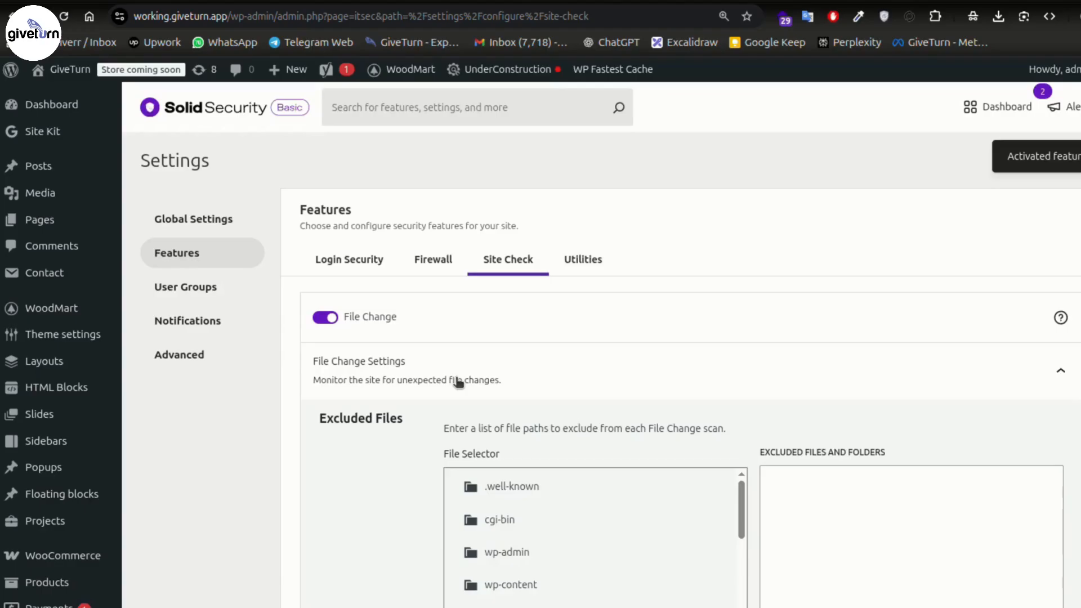
{"action": "scroll", "coordinate": [313, 469], "scroll_direction": "down", "scroll_amount": 8}
{"action": "scroll", "coordinate": [313, 470], "scroll_direction": "down", "scroll_amount": 3}
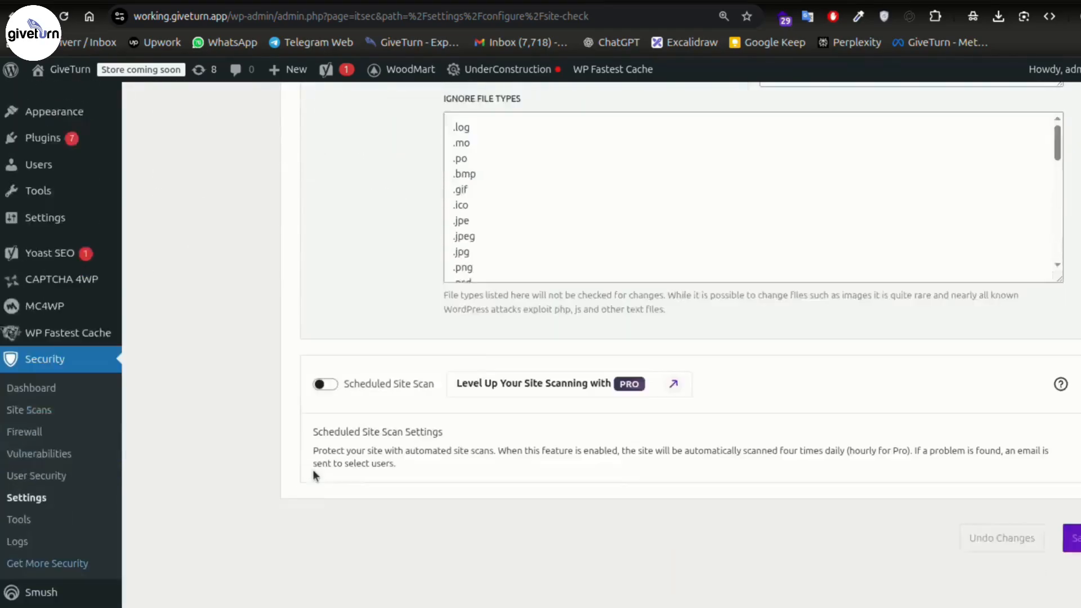
{"action": "scroll", "coordinate": [418, 390], "scroll_direction": "up", "scroll_amount": 4}
{"action": "scroll", "coordinate": [419, 394], "scroll_direction": "up", "scroll_amount": 5}
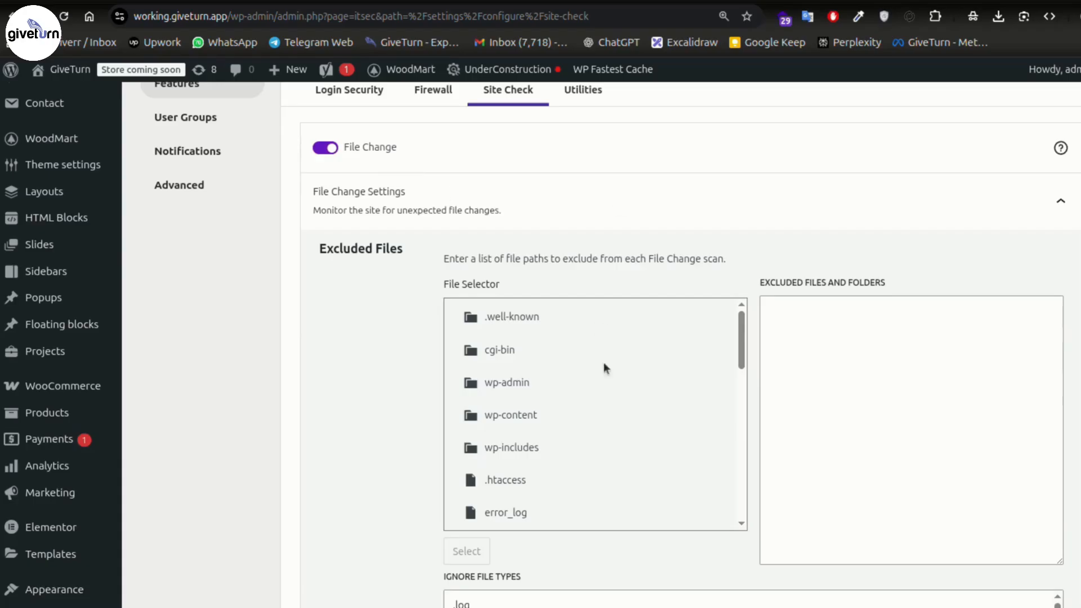
{"action": "scroll", "coordinate": [605, 378], "scroll_direction": "down", "scroll_amount": 3}
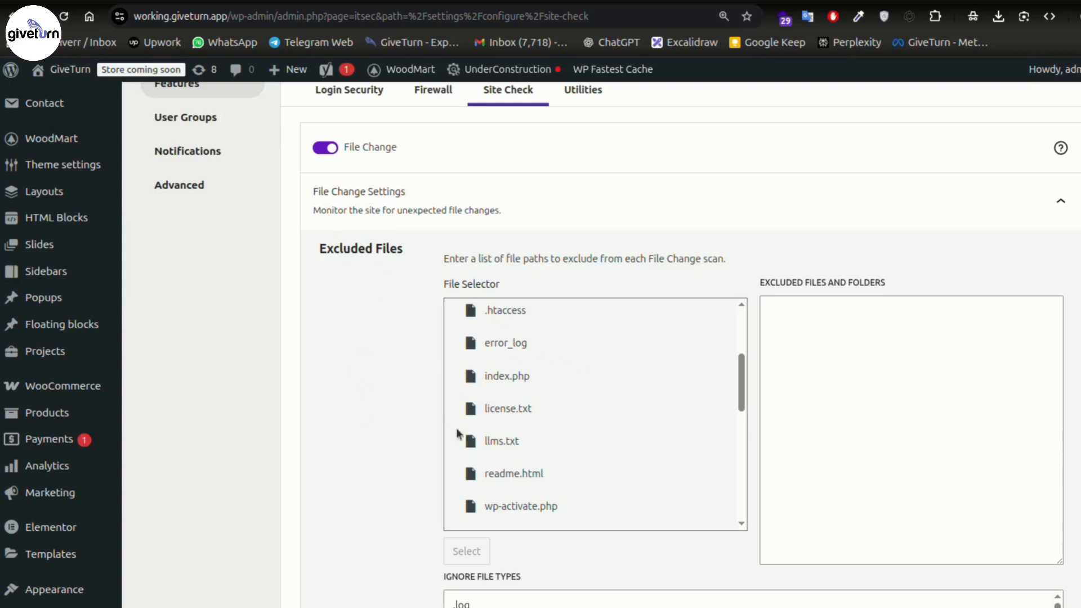
{"action": "scroll", "coordinate": [541, 448], "scroll_direction": "down", "scroll_amount": 2}
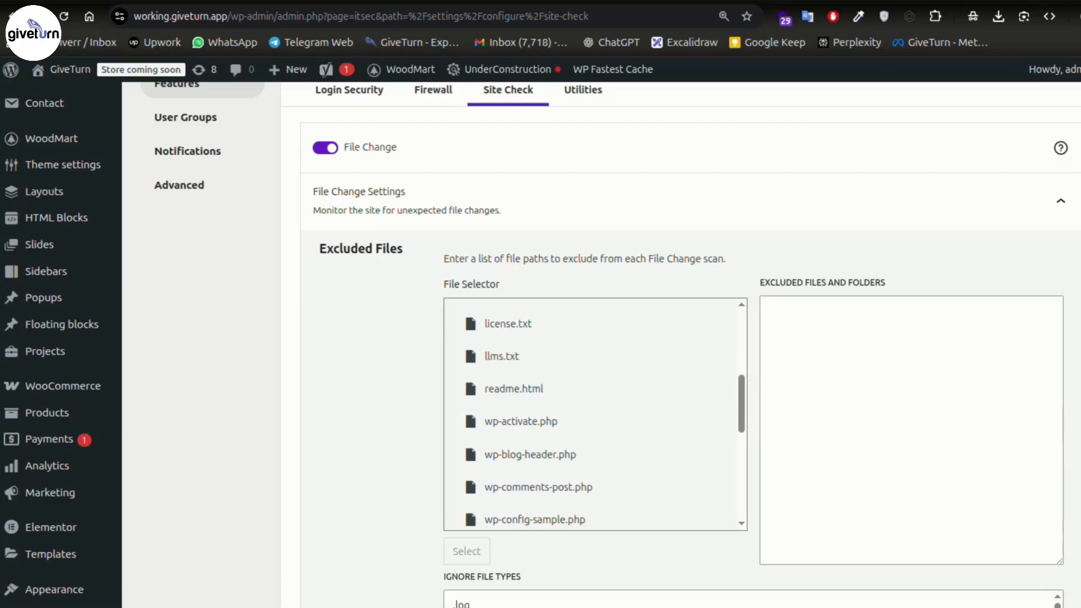
{"action": "left_click", "coordinate": [338, 1]}
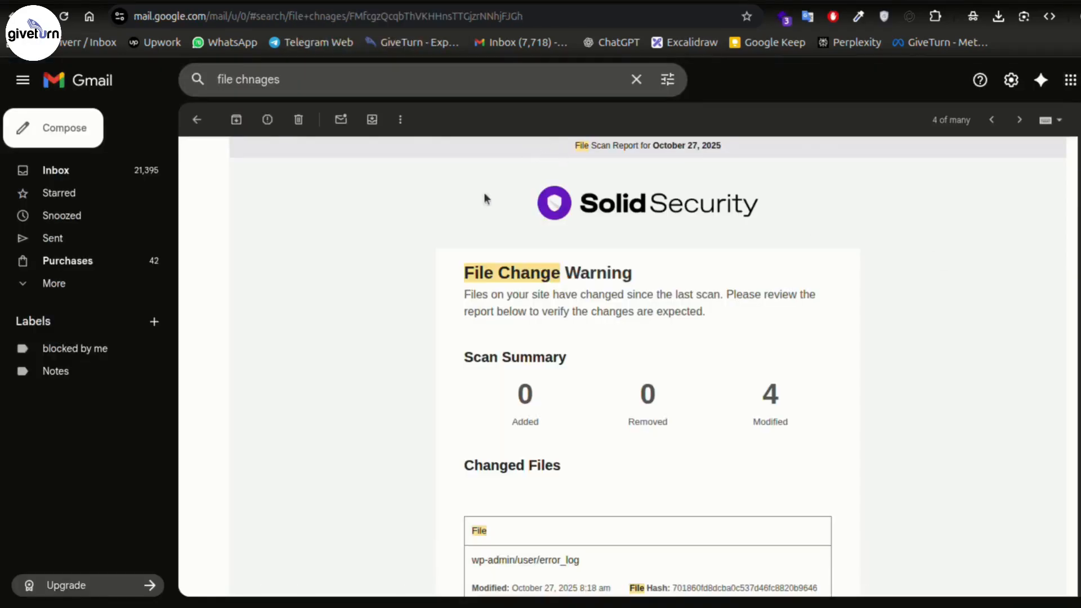
- Read the File Change Warning e-mail (4 modified files) and its Changed Files list, including error_log files
{"action": "scroll", "coordinate": [429, 353], "scroll_direction": "down", "scroll_amount": 3}
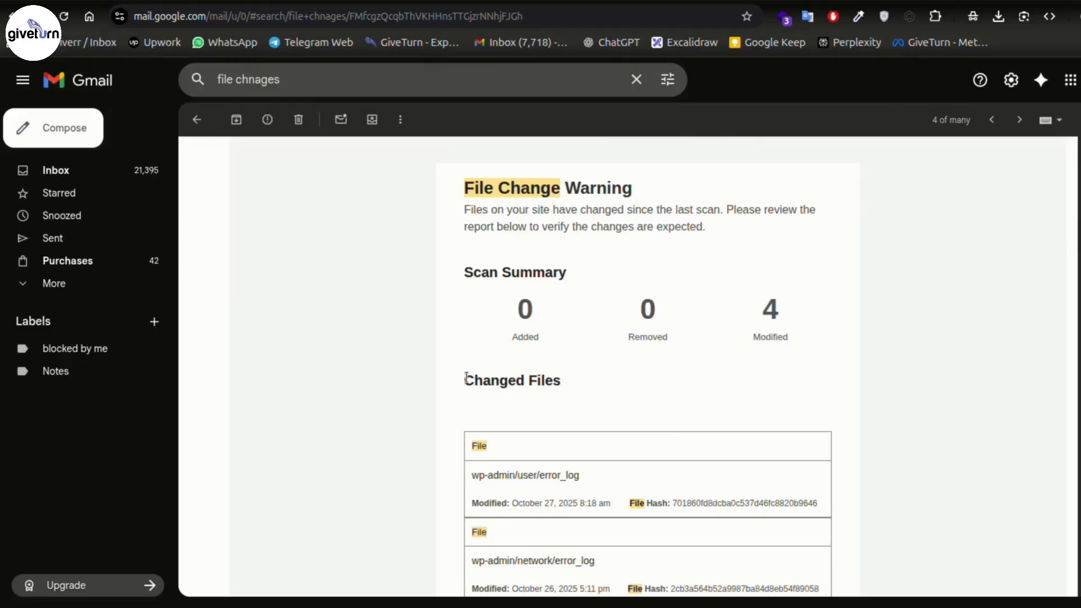
{"action": "left_click_drag", "start_coordinate": [465, 379], "coordinate": [640, 383]}
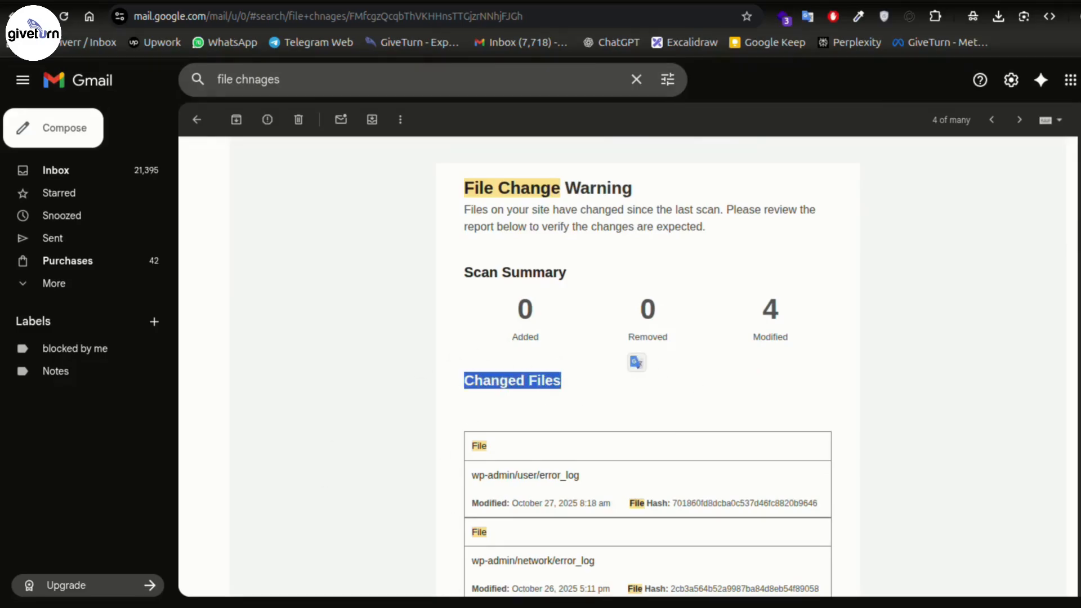
{"action": "key", "text": "ctrl+Tab"}
{"action": "key", "text": "ctrl+Tab"}
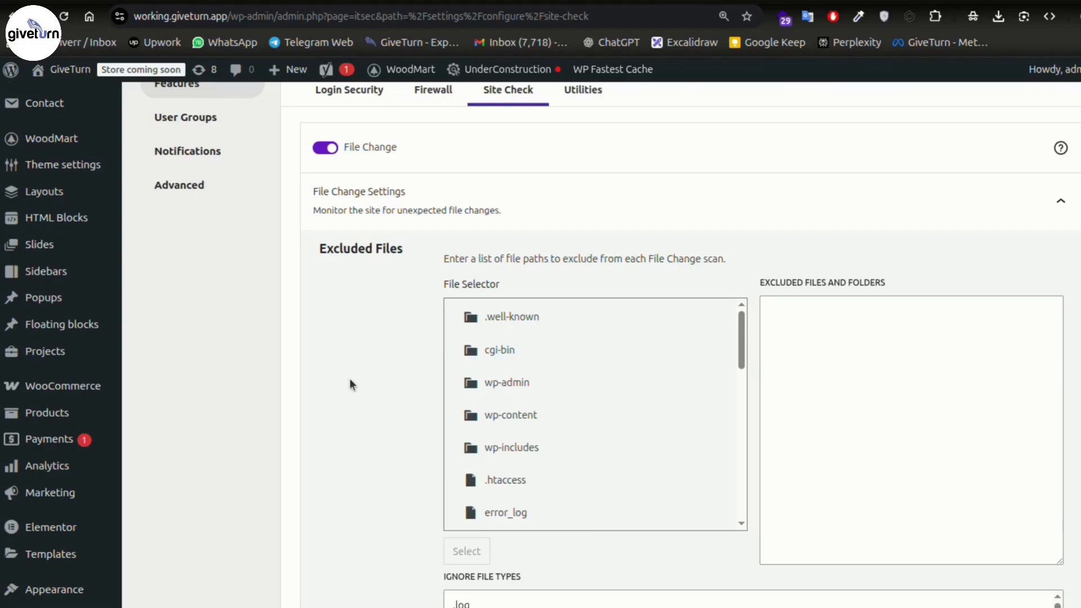
- Add /error_log to the File Change Excluded Files and Folders list
{"action": "scroll", "coordinate": [653, 389], "scroll_direction": "down", "scroll_amount": 3}
{"action": "scroll", "coordinate": [650, 392], "scroll_direction": "down", "scroll_amount": 3}
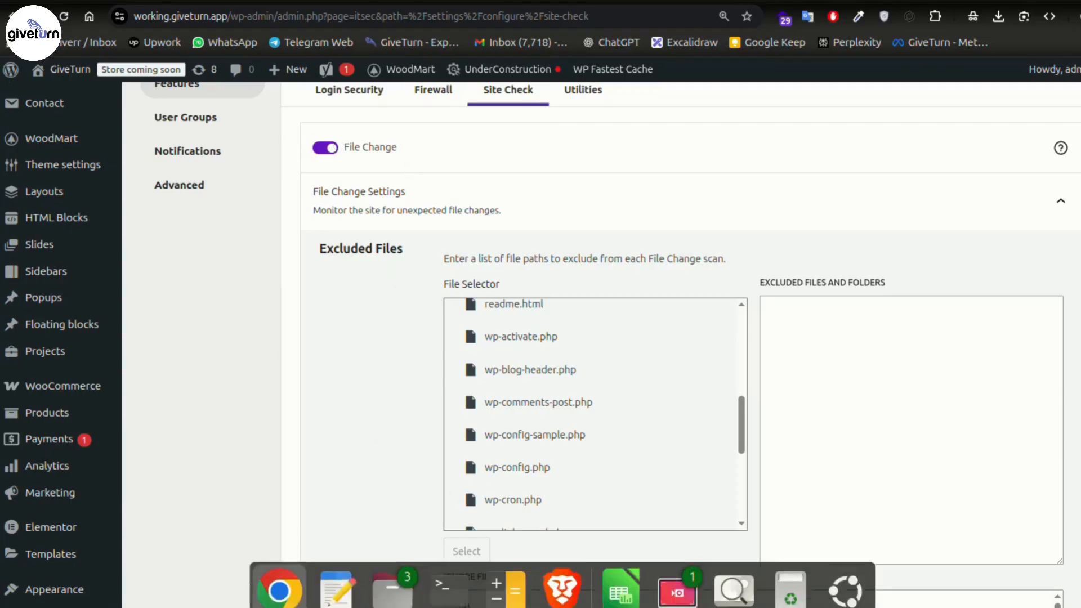
{"action": "scroll", "coordinate": [623, 408], "scroll_direction": "up", "scroll_amount": 5}
{"action": "scroll", "coordinate": [616, 398], "scroll_direction": "down", "scroll_amount": 9}
{"action": "scroll", "coordinate": [610, 396], "scroll_direction": "down", "scroll_amount": 5}
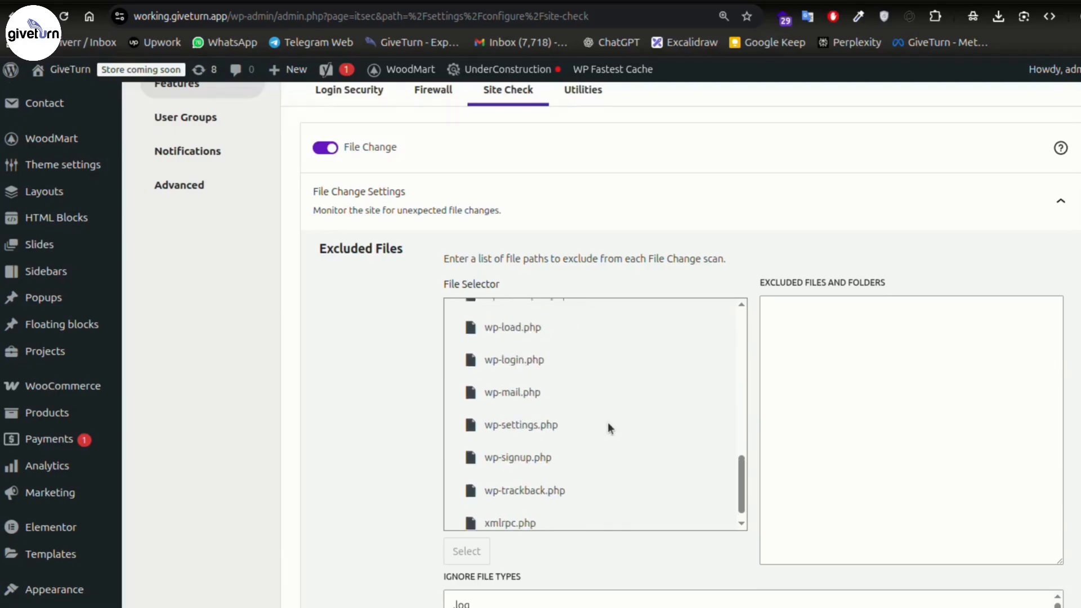
{"action": "scroll", "coordinate": [599, 338], "scroll_direction": "up", "scroll_amount": 4}
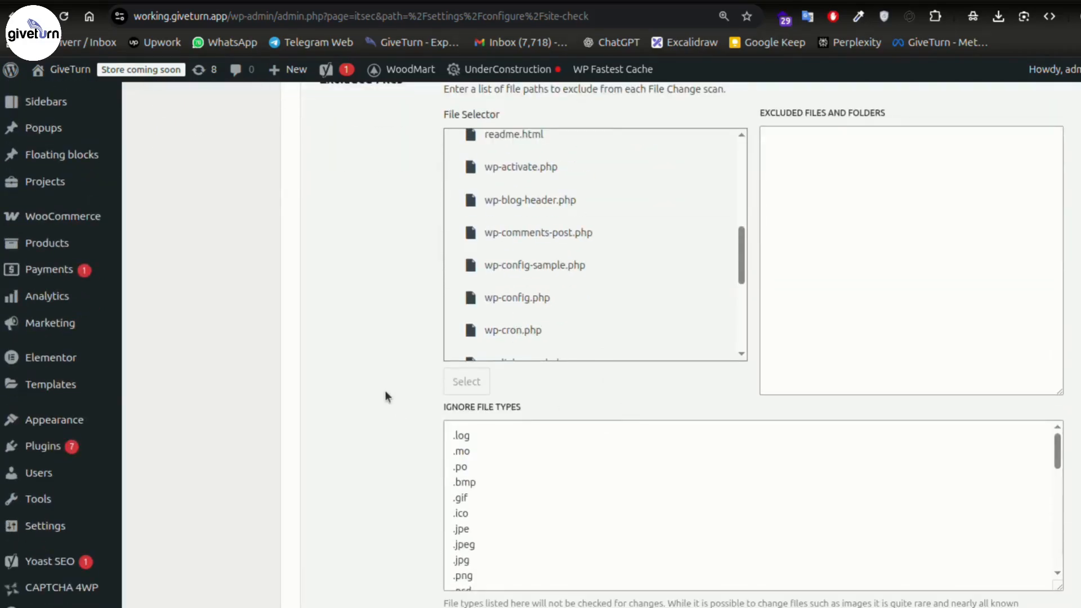
{"action": "scroll", "coordinate": [385, 396], "scroll_direction": "up", "scroll_amount": 2}
{"action": "scroll", "coordinate": [652, 385], "scroll_direction": "up", "scroll_amount": 4}
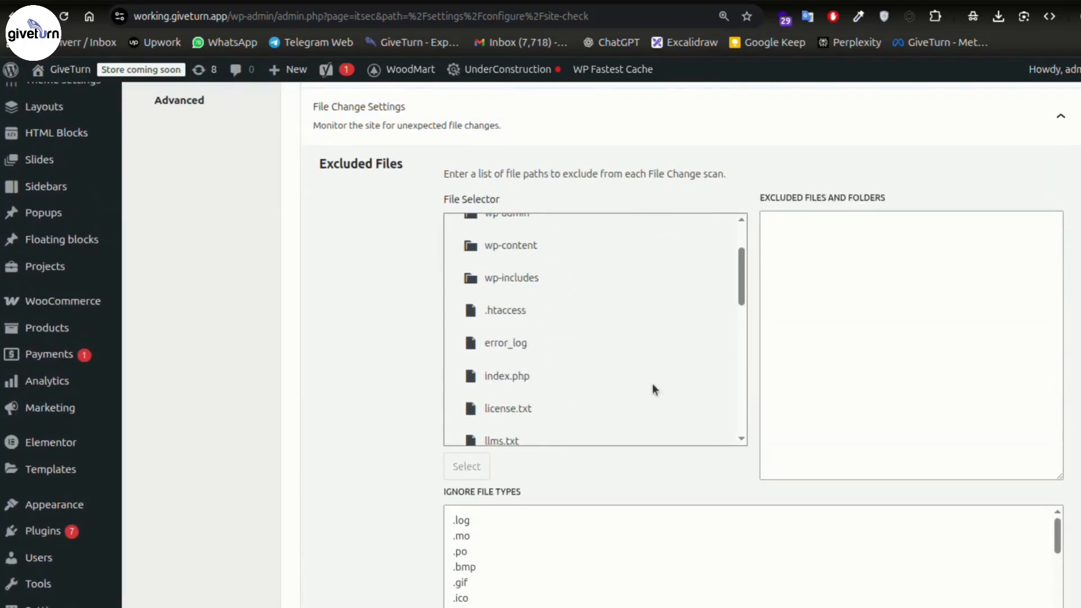
{"action": "left_click", "coordinate": [522, 342]}
{"action": "left_click", "coordinate": [463, 466]}
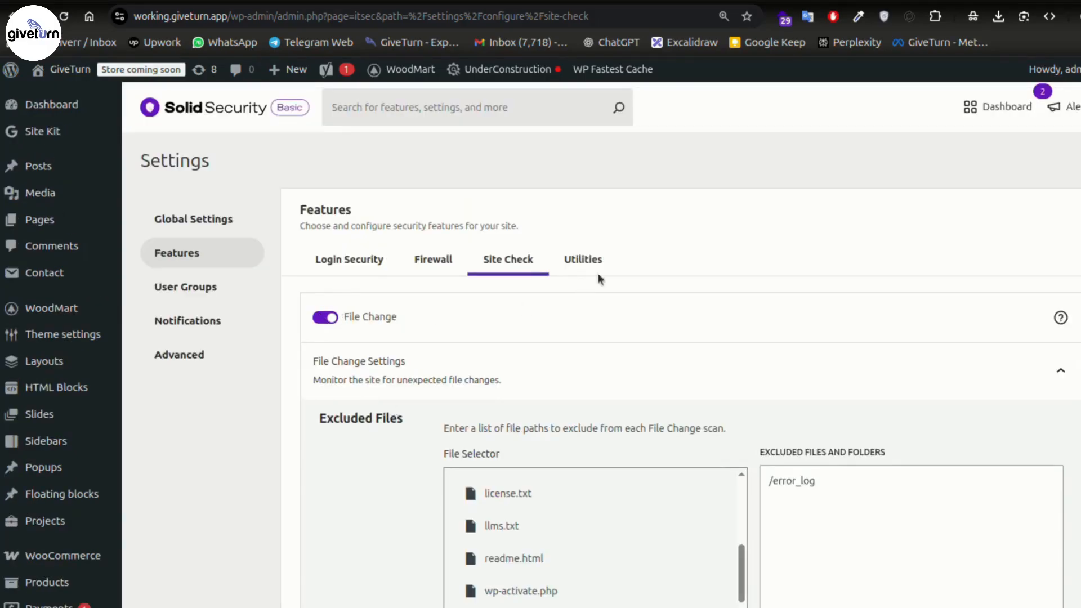
{"action": "left_click", "coordinate": [585, 263]}
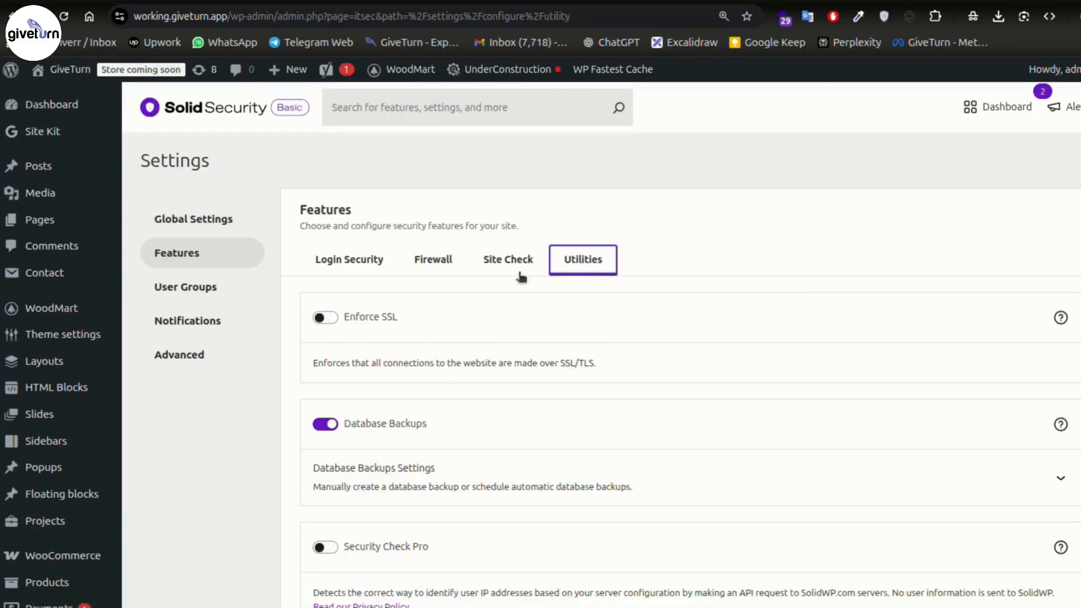
- Turn on Enforce SSL and review the HTTPS redirect .htaccess rules in the text editor
{"action": "left_click", "coordinate": [322, 319]}
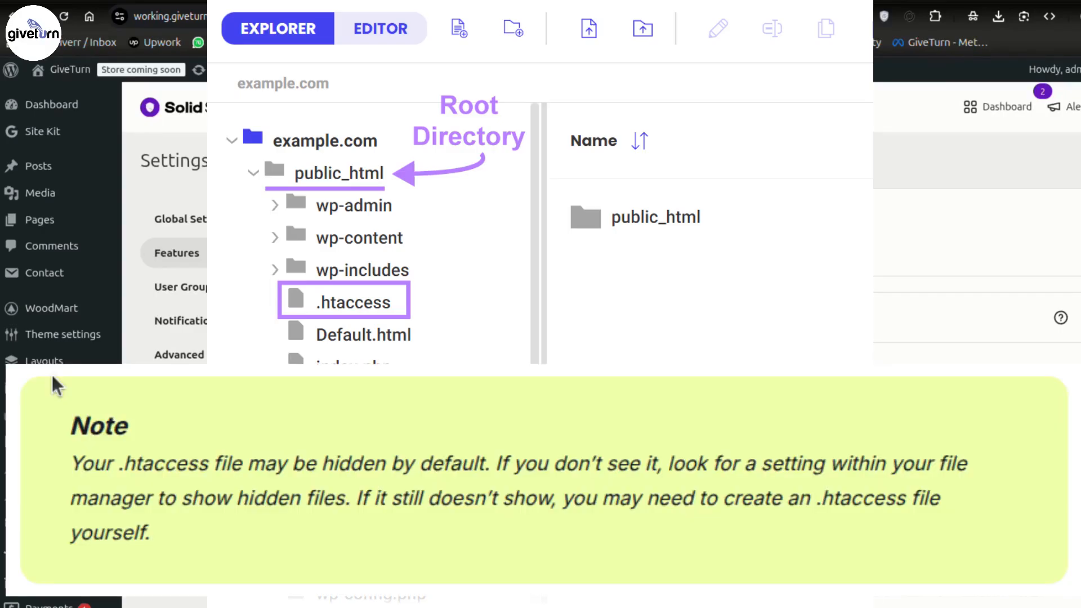
{"action": "key", "text": "alt+Tab"}
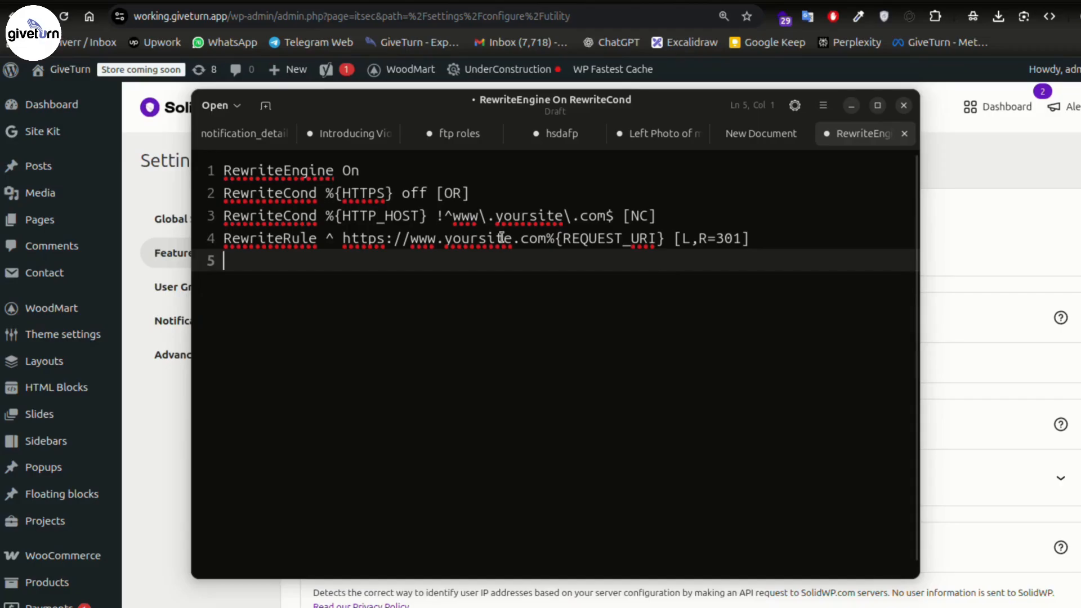
{"action": "left_click", "coordinate": [511, 237]}
{"action": "left_click_drag", "start_coordinate": [510, 238], "coordinate": [445, 238]}
{"action": "left_click", "coordinate": [482, 316]}
{"action": "left_click_drag", "start_coordinate": [384, 239], "coordinate": [345, 237]}
{"action": "scroll", "coordinate": [508, 287], "scroll_direction": "down", "scroll_amount": 3}
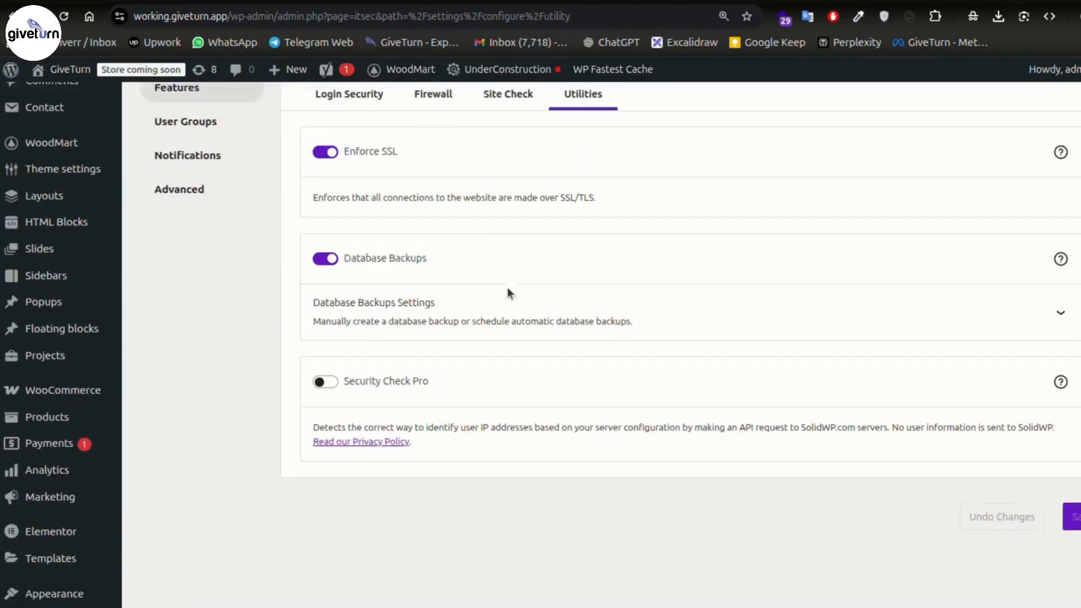
{"action": "scroll", "coordinate": [503, 331], "scroll_direction": "down", "scroll_amount": 2}
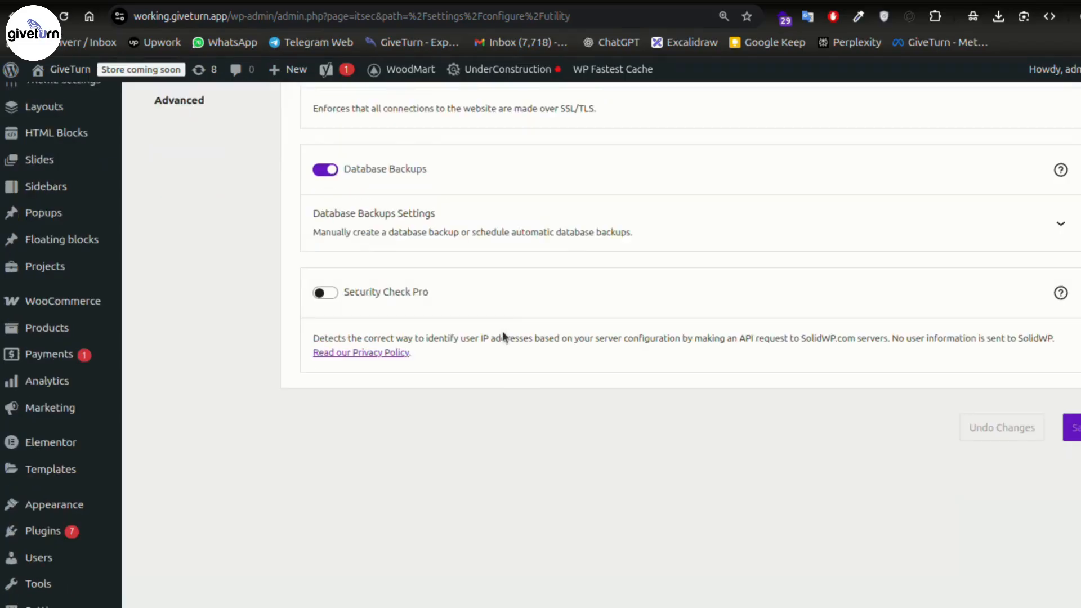
{"action": "scroll", "coordinate": [541, 333], "scroll_direction": "up", "scroll_amount": 5}
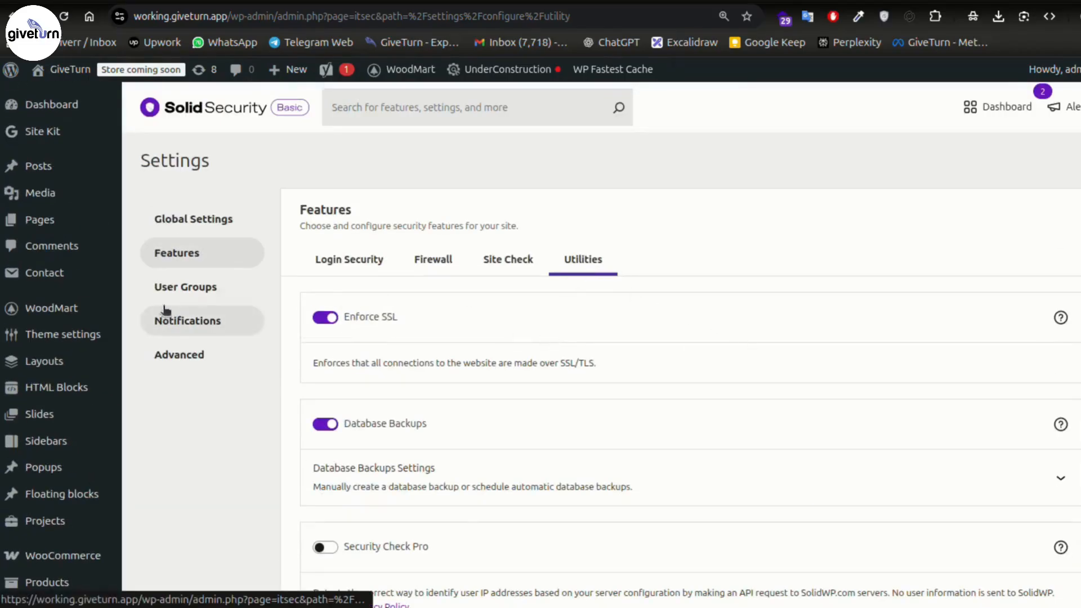
- Open the User Groups settings and review the Administrators group's security features
{"action": "left_click", "coordinate": [201, 293]}
{"action": "scroll", "coordinate": [216, 138], "scroll_direction": "down", "scroll_amount": 3}
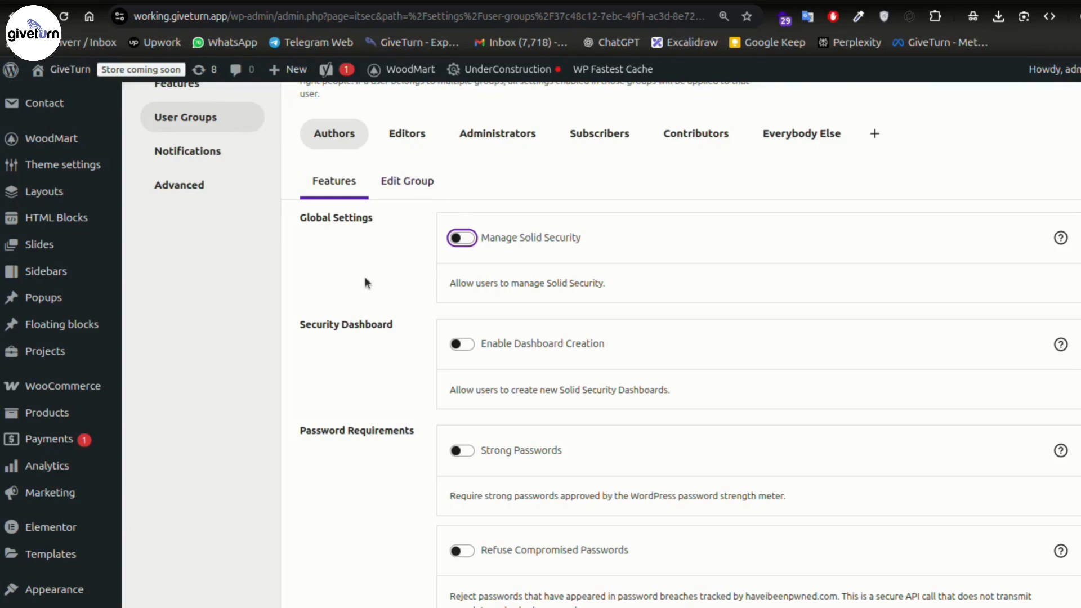
{"action": "scroll", "coordinate": [364, 307], "scroll_direction": "up", "scroll_amount": 3}
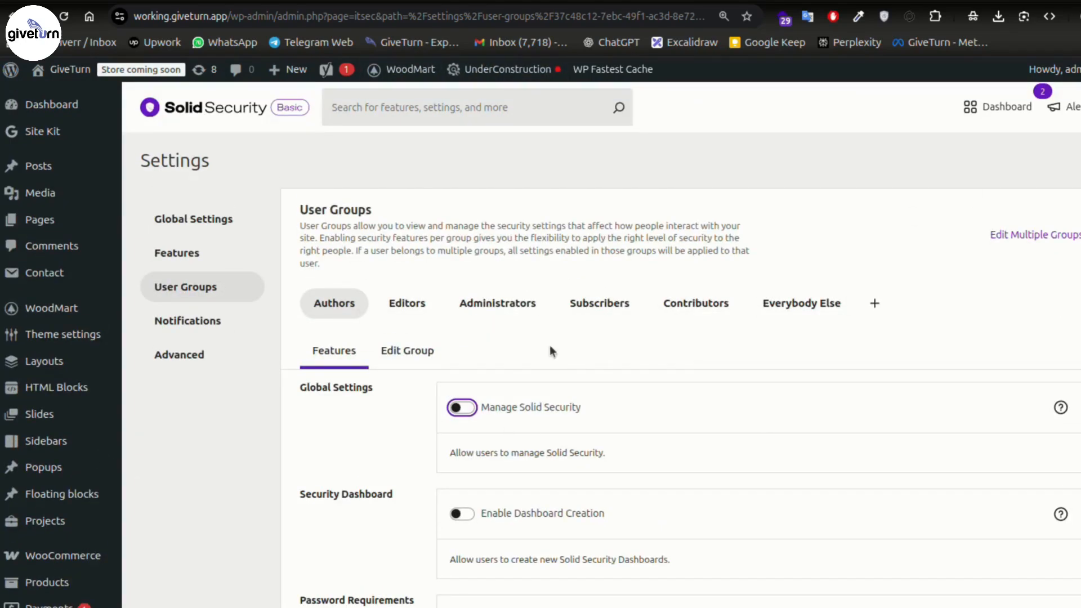
{"action": "scroll", "coordinate": [461, 337], "scroll_direction": "down", "scroll_amount": 2}
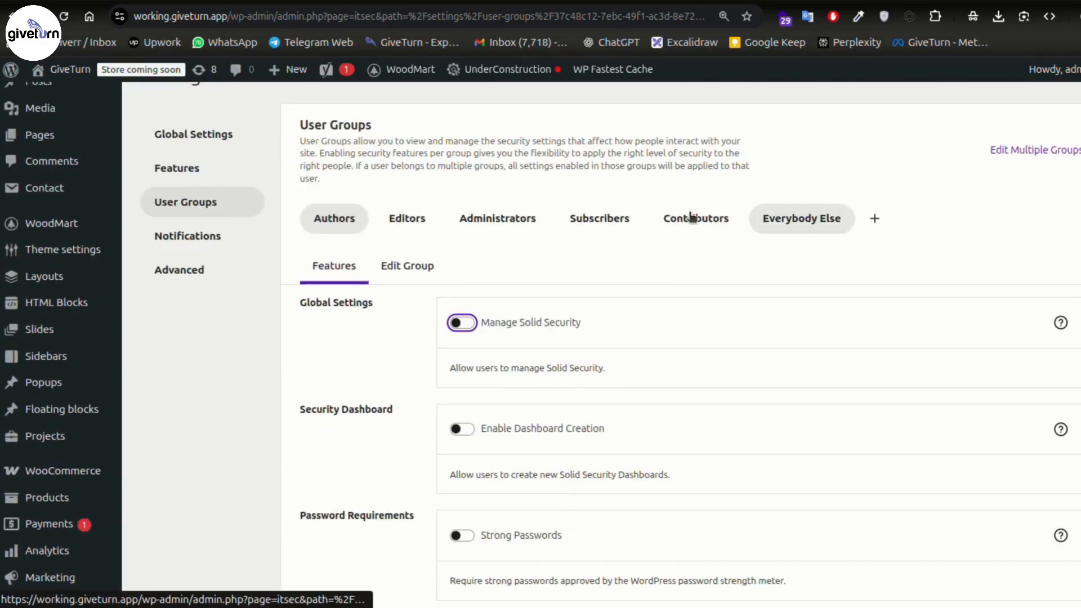
{"action": "left_click", "coordinate": [500, 218]}
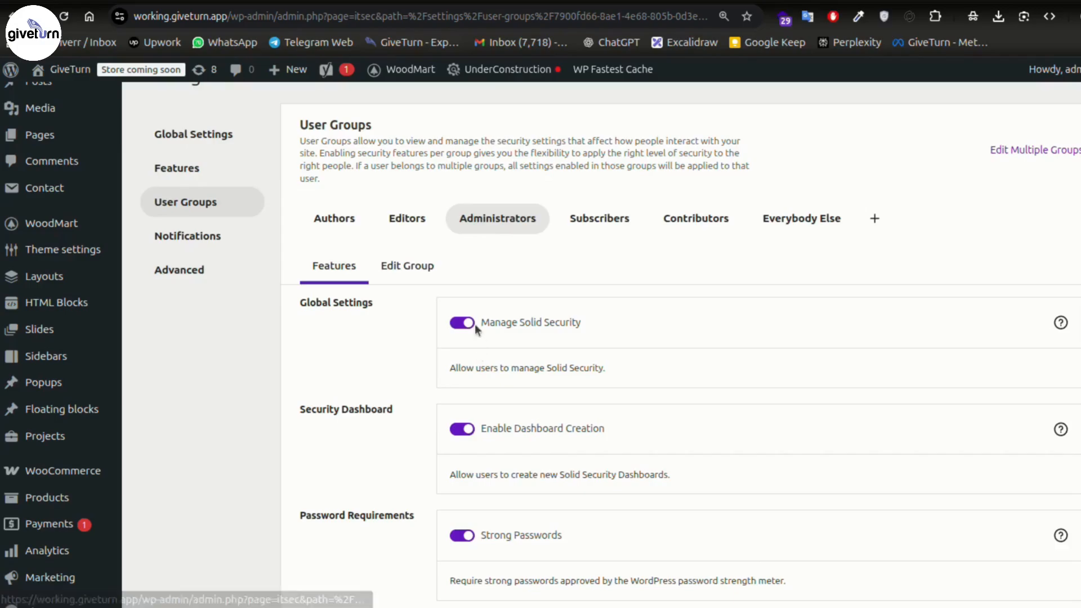
{"action": "scroll", "coordinate": [482, 539], "scroll_direction": "down", "scroll_amount": 6}
{"action": "scroll", "coordinate": [522, 423], "scroll_direction": "up", "scroll_amount": 3}
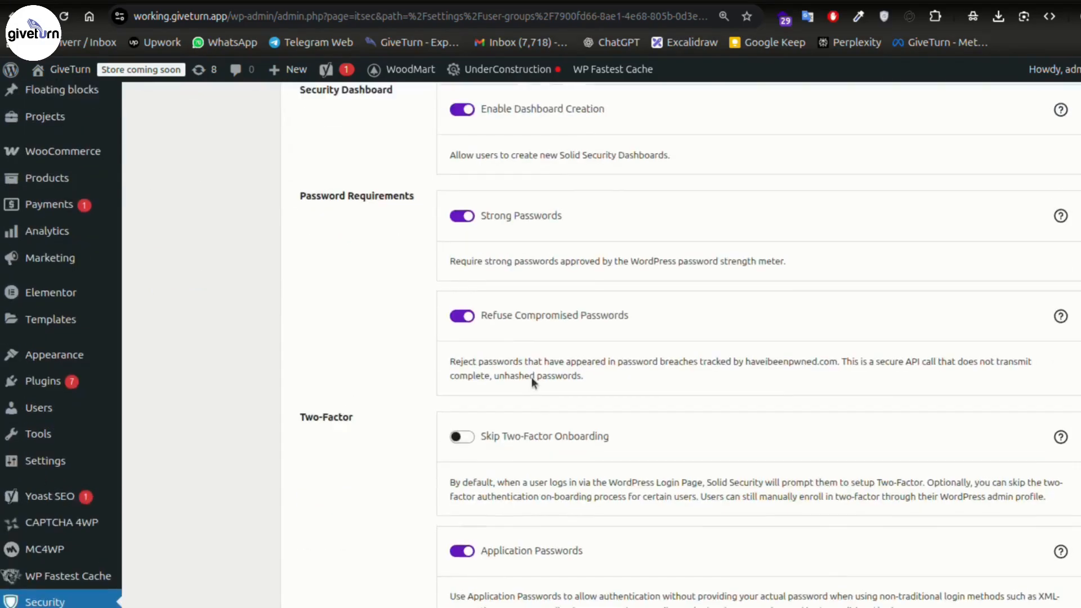
{"action": "scroll", "coordinate": [635, 314], "scroll_direction": "up", "scroll_amount": 5}
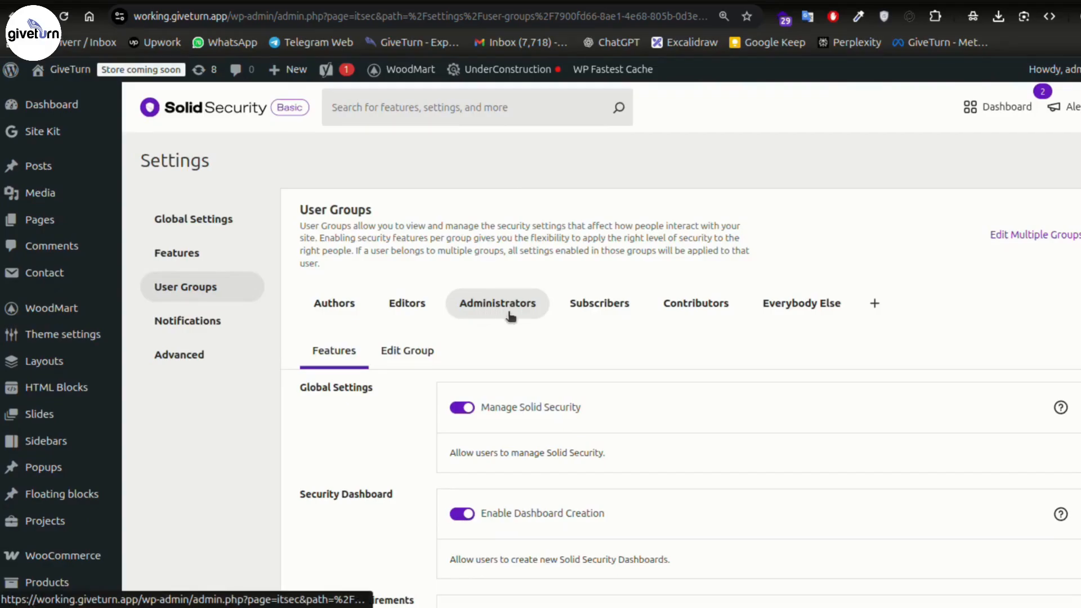
- Check the Authors and Editors groups, then go to the Advanced settings page
{"action": "left_click", "coordinate": [333, 304]}
{"action": "left_click", "coordinate": [421, 314]}
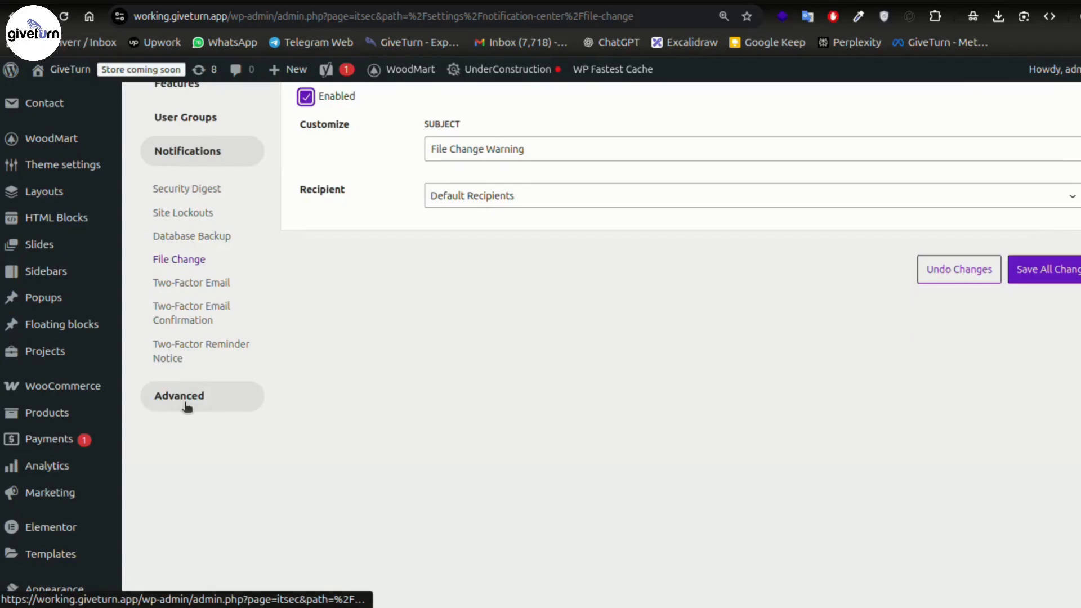
{"action": "left_click", "coordinate": [186, 400]}
{"action": "scroll", "coordinate": [230, 403], "scroll_direction": "up", "scroll_amount": 2}
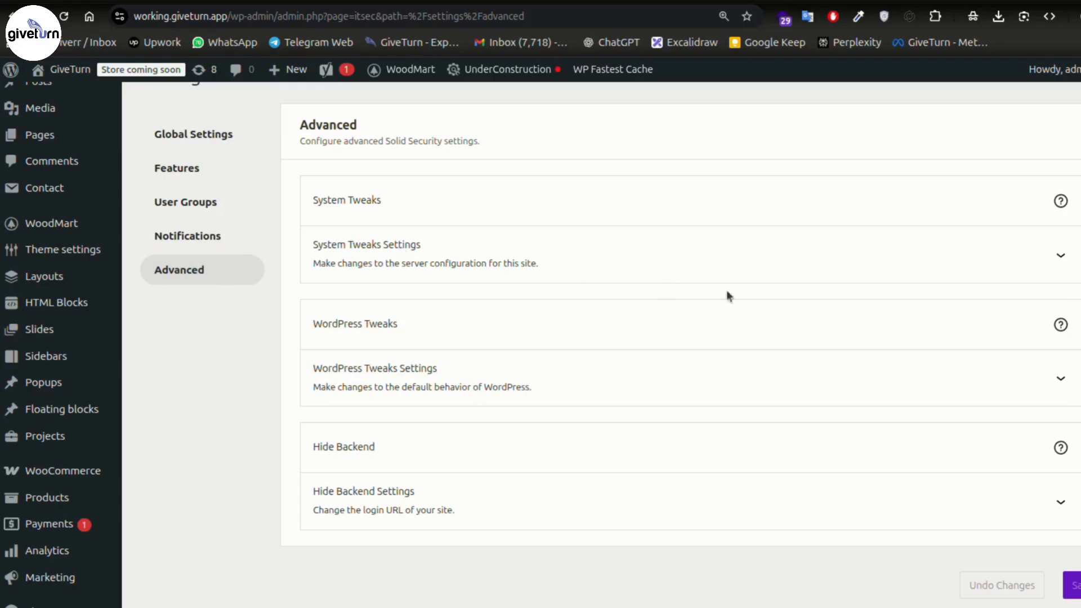
- Expand System Tweaks to show Protect System Files, Disable Directory Browsing and Disable PHP options ticked
{"action": "left_click", "coordinate": [1041, 268]}
{"action": "scroll", "coordinate": [637, 268], "scroll_direction": "down", "scroll_amount": 2}
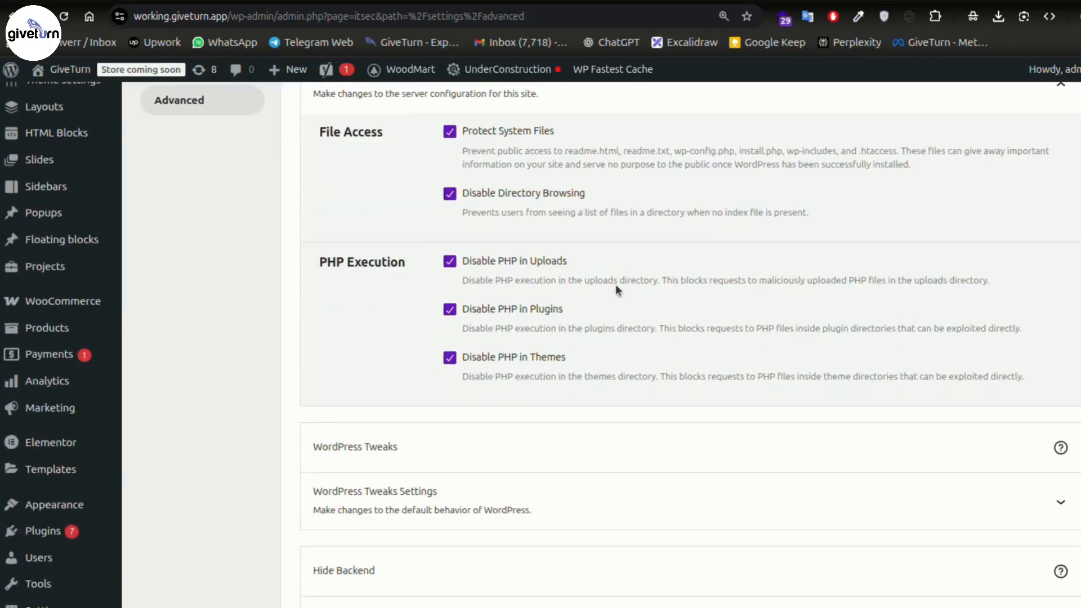
{"action": "scroll", "coordinate": [482, 287], "scroll_direction": "up", "scroll_amount": 1}
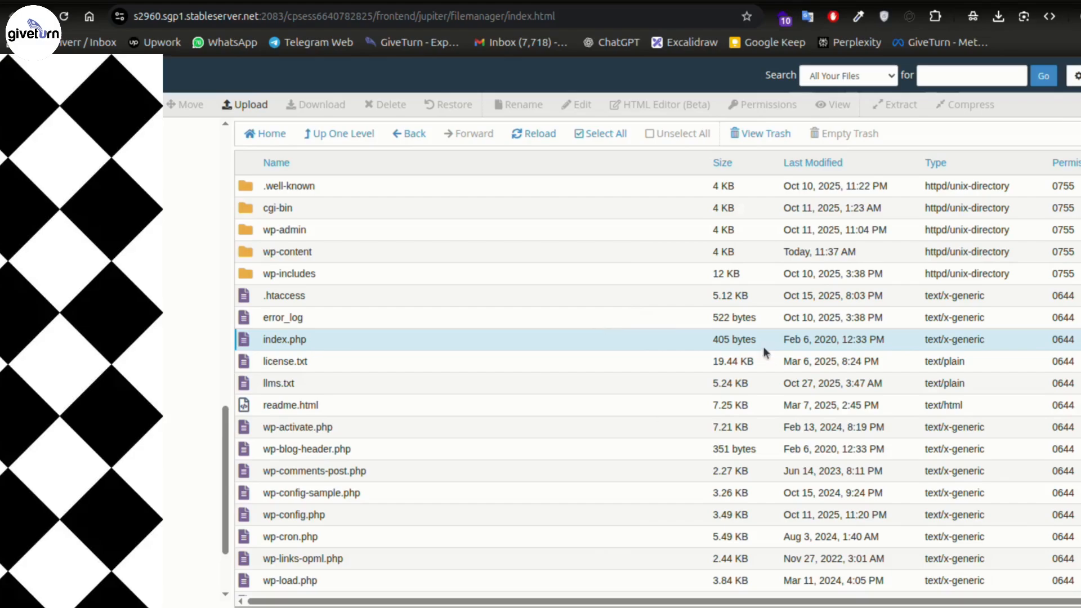
- Browse into wp-content/uploads in File Manager and bring the text editor draft forward
{"action": "double_click", "coordinate": [314, 255]}
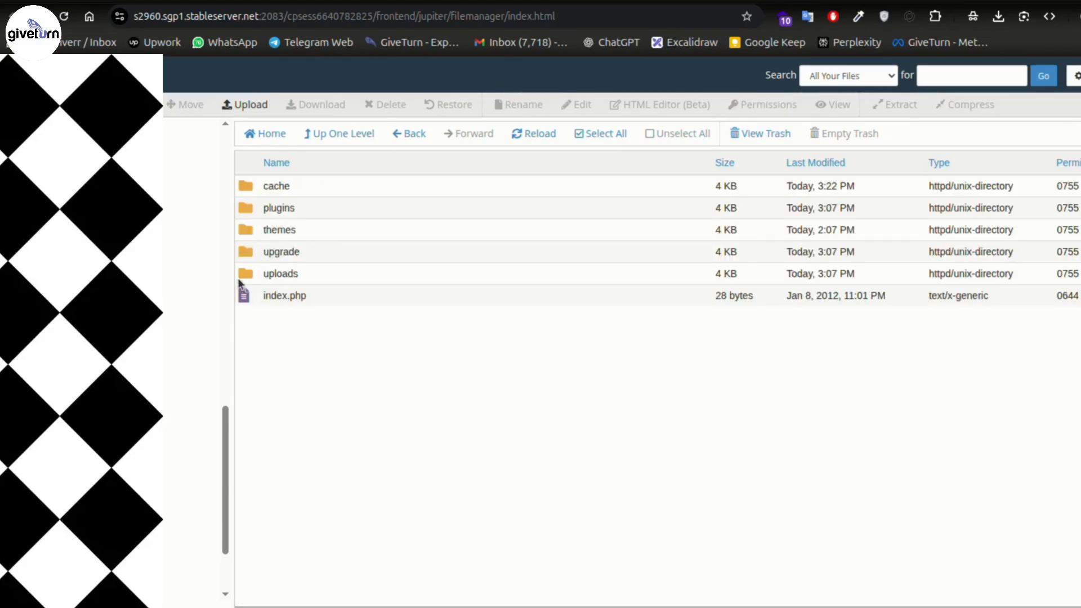
{"action": "double_click", "coordinate": [276, 274]}
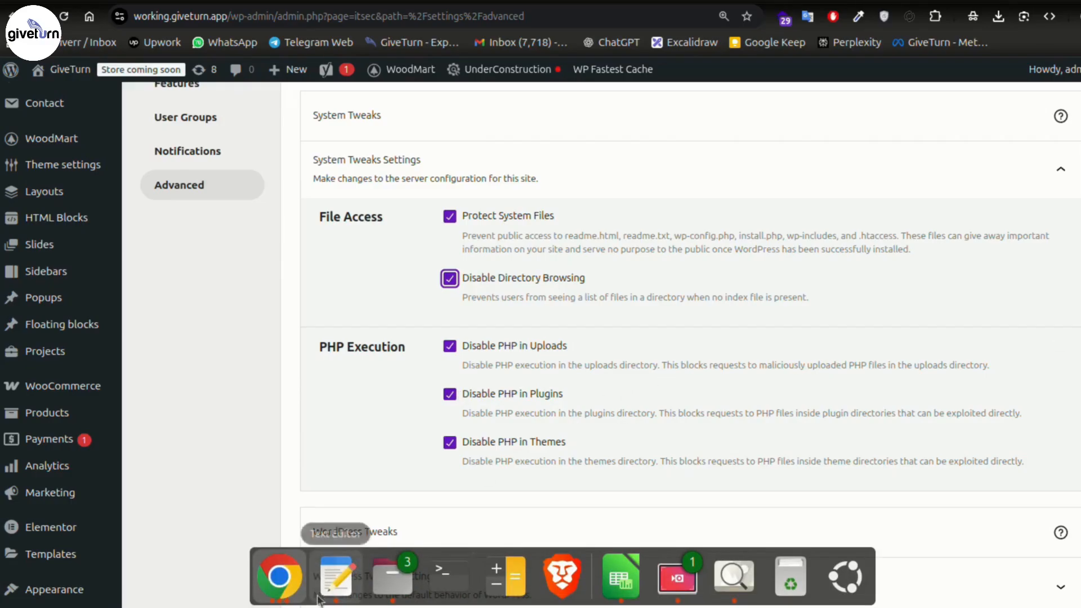
{"action": "left_click", "coordinate": [335, 579]}
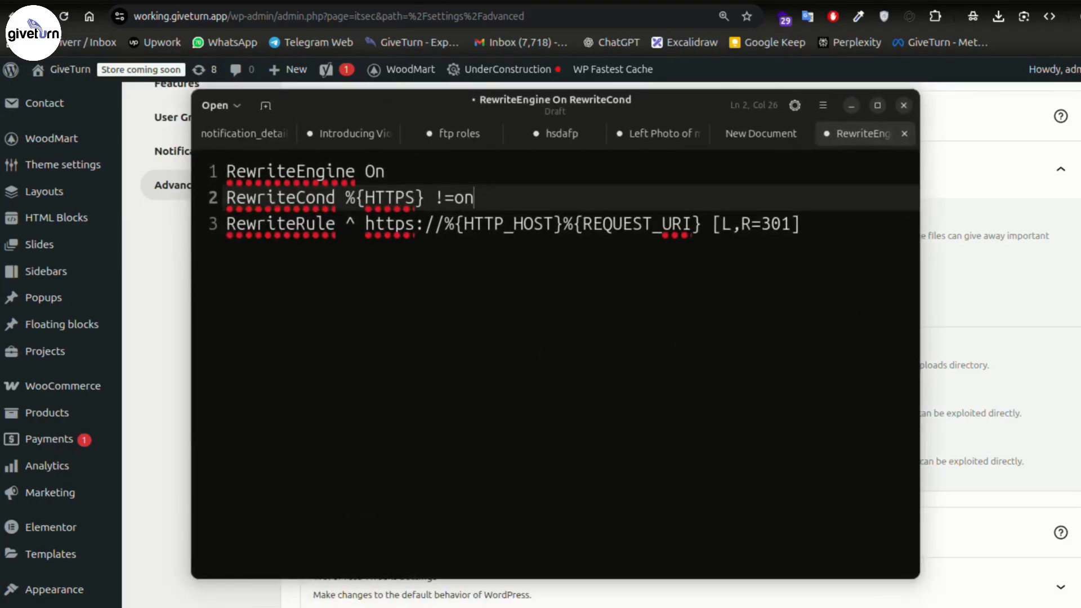
- Replace the draft's HTTPS redirect rules with the FilesMatch deny block and enlarge the text
{"action": "left_click", "coordinate": [575, 259]}
{"action": "key", "text": "ctrl+a"}
{"action": "key", "text": "BackSpace"}
{"action": "type", "text": "<FilesMatch \"\\.(php|phtml|php3|php4|php5|phar)$\">   Require all denied </FilesMatch>"}
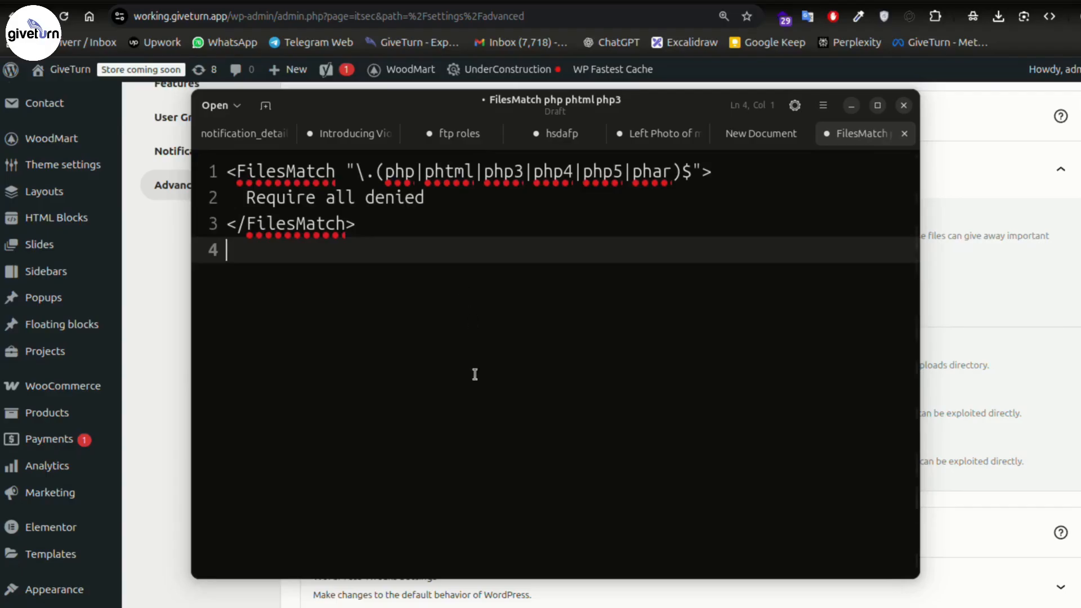
{"action": "key", "text": "ctrl+plus"}
{"action": "key", "text": "ctrl+plus"}
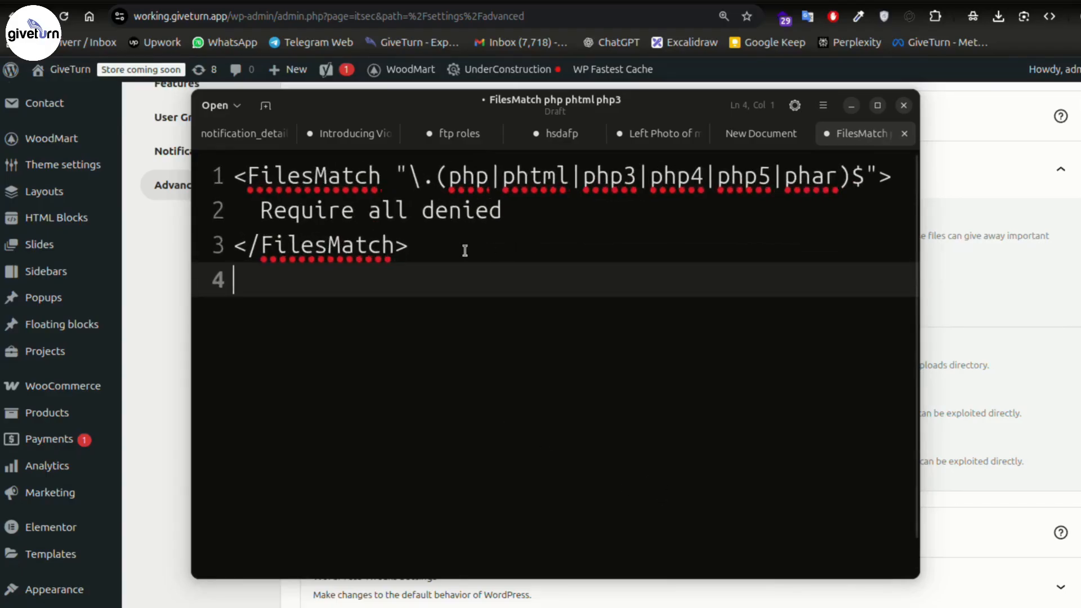
- Review the block's php/phtml extensions and Require all denied line, then minimize the editor
{"action": "left_click", "coordinate": [477, 182]}
{"action": "left_click", "coordinate": [555, 177]}
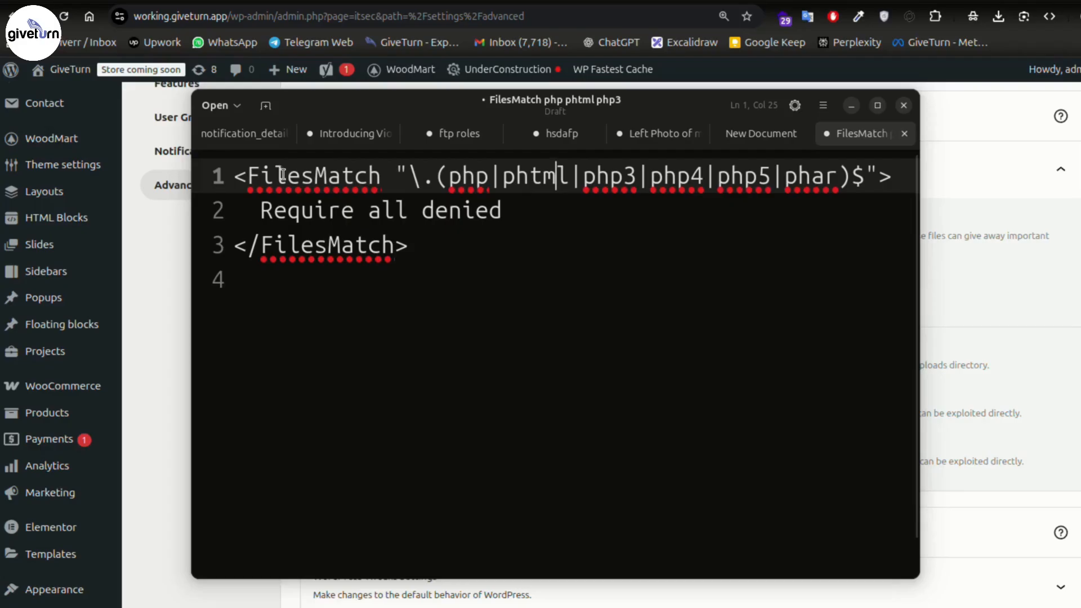
{"action": "left_click_drag", "start_coordinate": [514, 212], "coordinate": [248, 210]}
{"action": "left_click", "coordinate": [430, 246]}
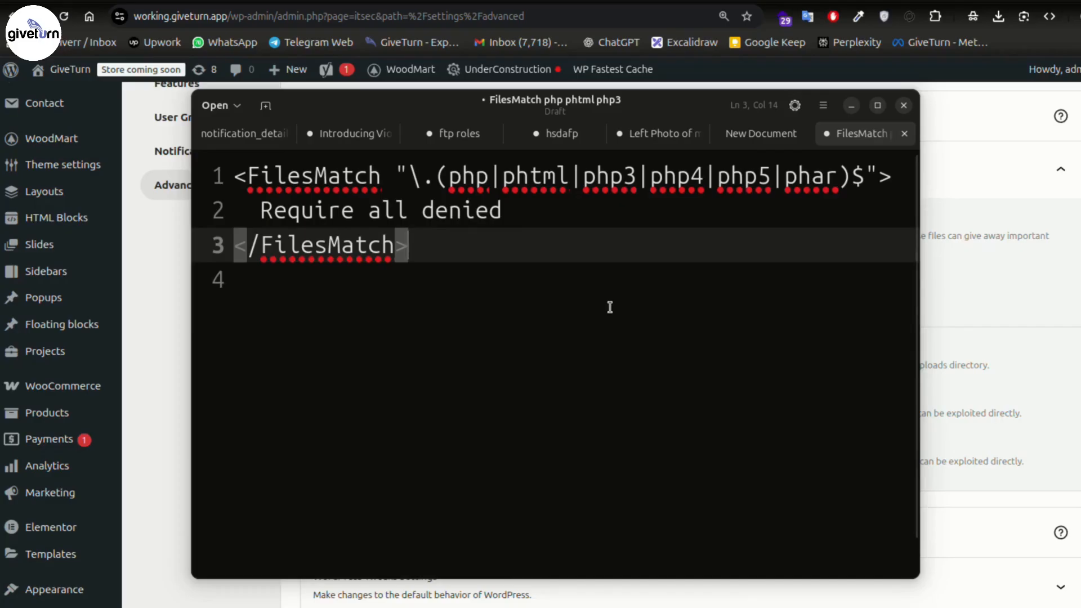
{"action": "left_click_drag", "start_coordinate": [234, 244], "coordinate": [204, 169]}
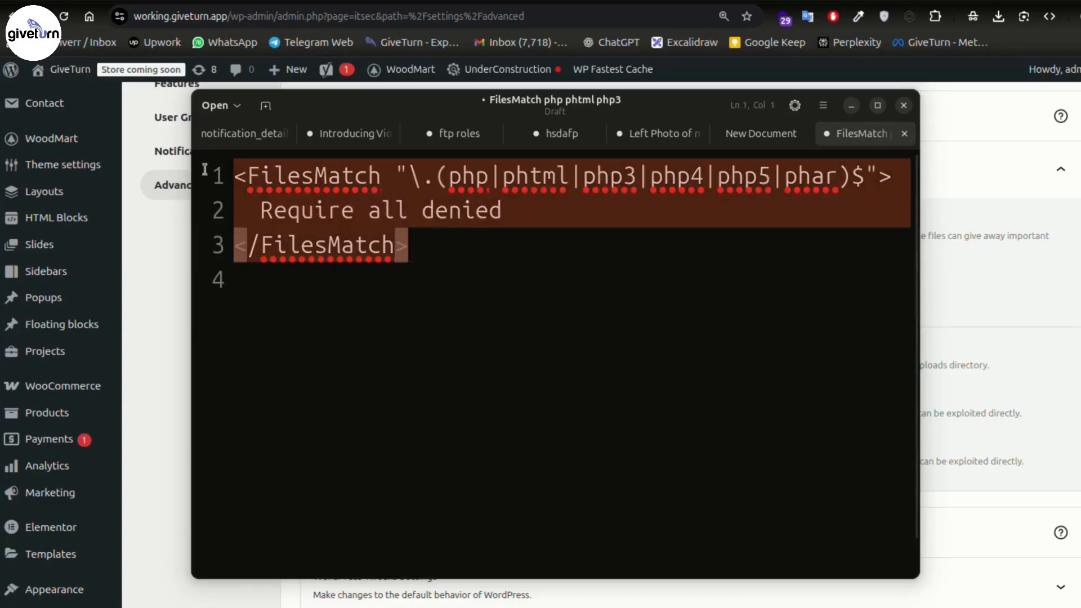
{"action": "left_click", "coordinate": [474, 251]}
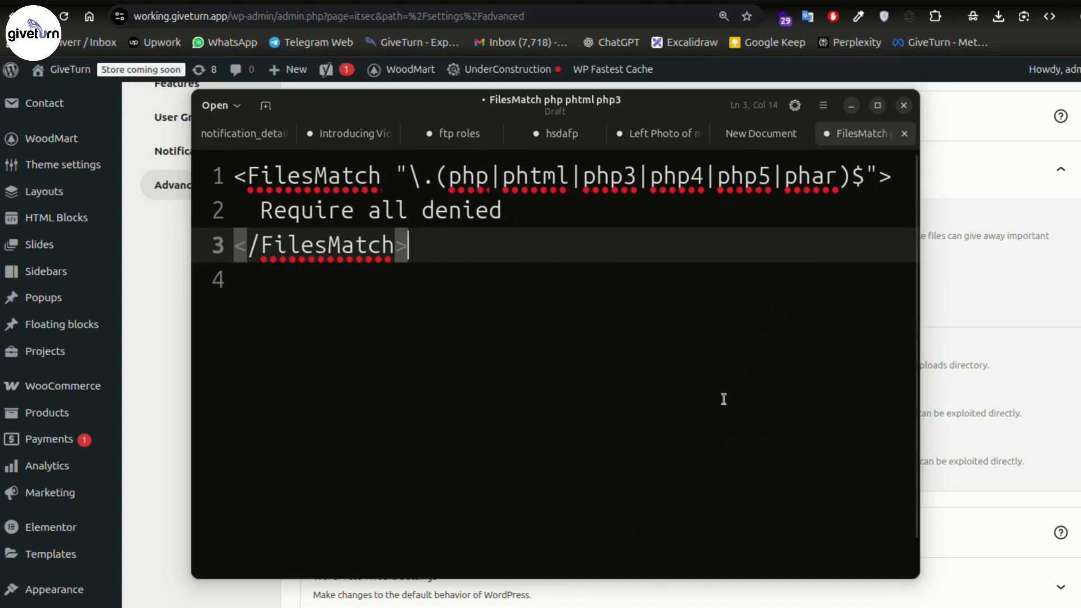
{"action": "left_click", "coordinate": [852, 106]}
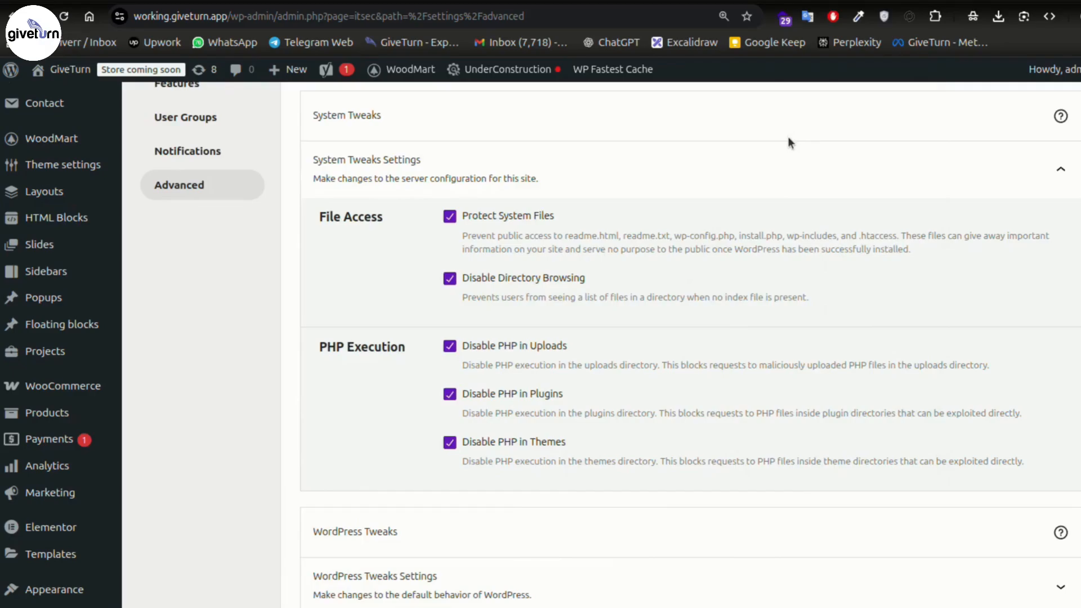
- Collapse System Tweaks and expand WordPress Tweaks: Disable File Editor ticked, XML-RPC enabled, REST API Default Access
{"action": "scroll", "coordinate": [397, 255], "scroll_direction": "up", "scroll_amount": 3}
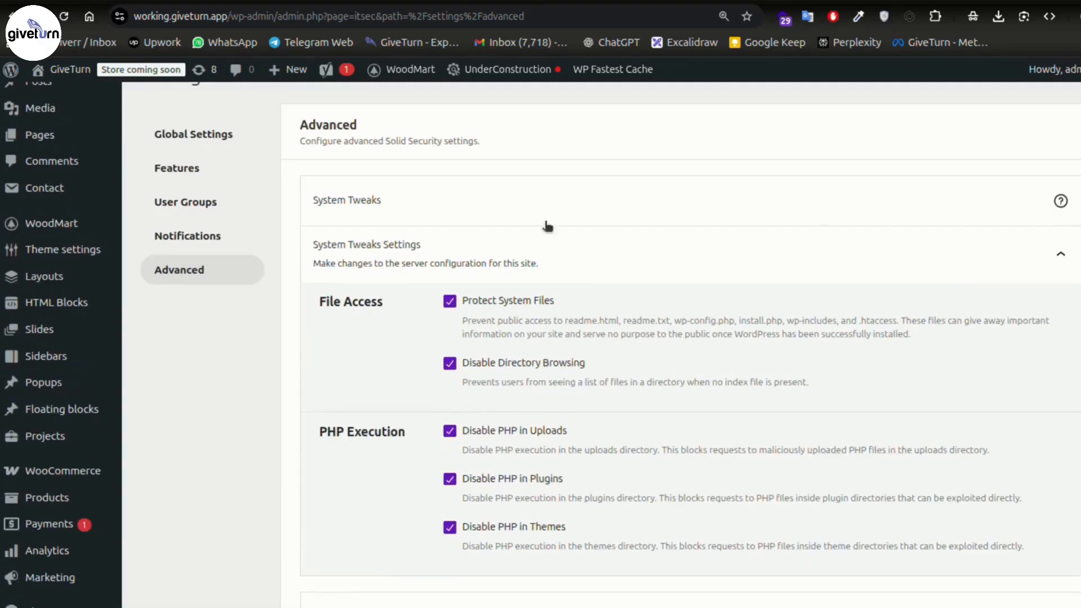
{"action": "left_click", "coordinate": [1060, 252]}
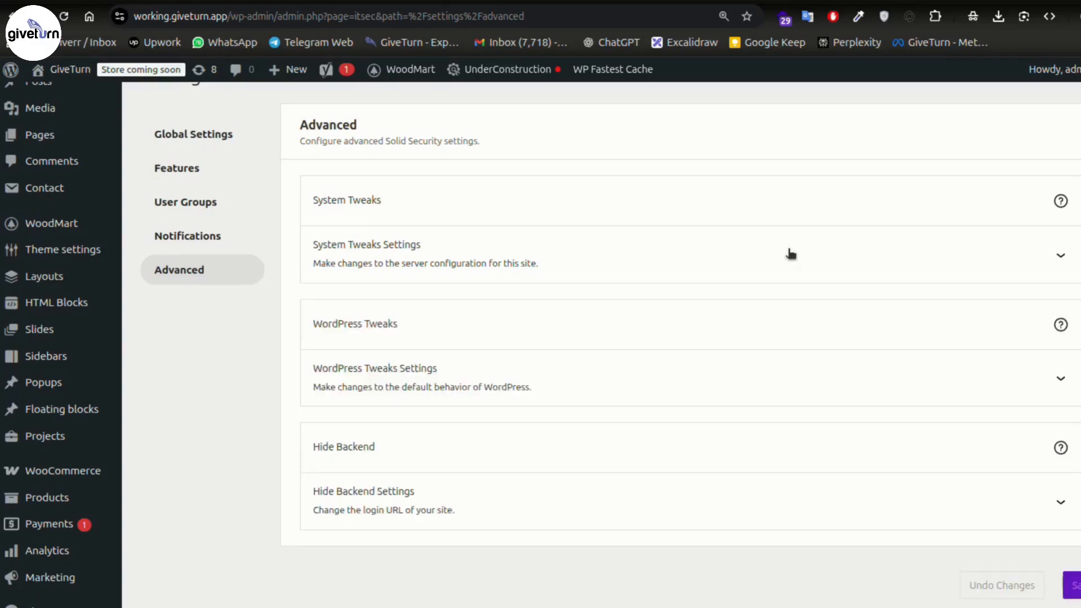
{"action": "scroll", "coordinate": [590, 255], "scroll_direction": "down", "scroll_amount": 3}
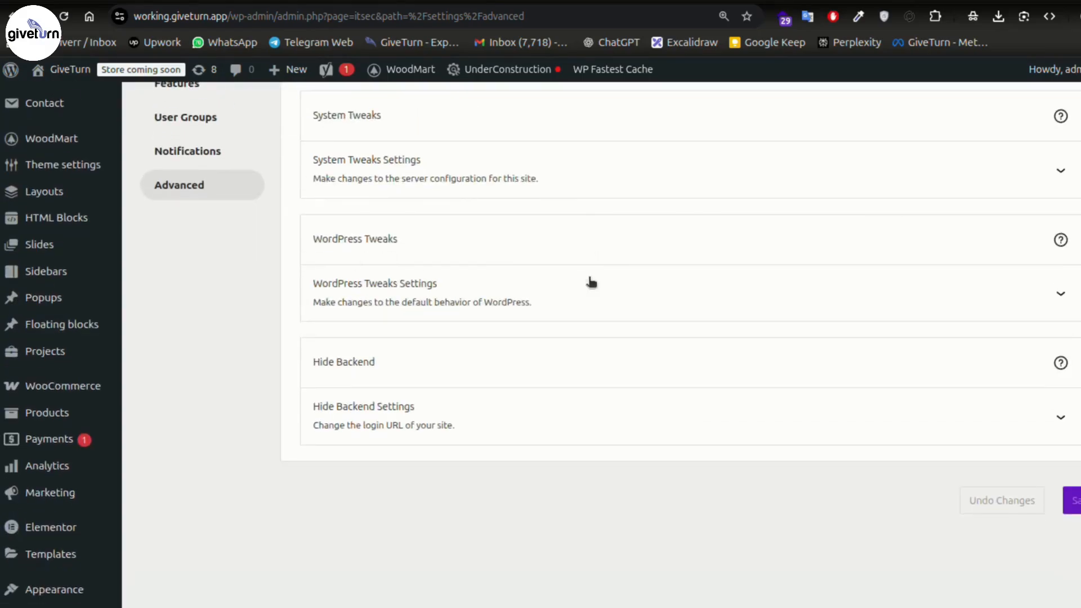
{"action": "left_click", "coordinate": [1059, 295]}
{"action": "scroll", "coordinate": [530, 304], "scroll_direction": "down", "scroll_amount": 5}
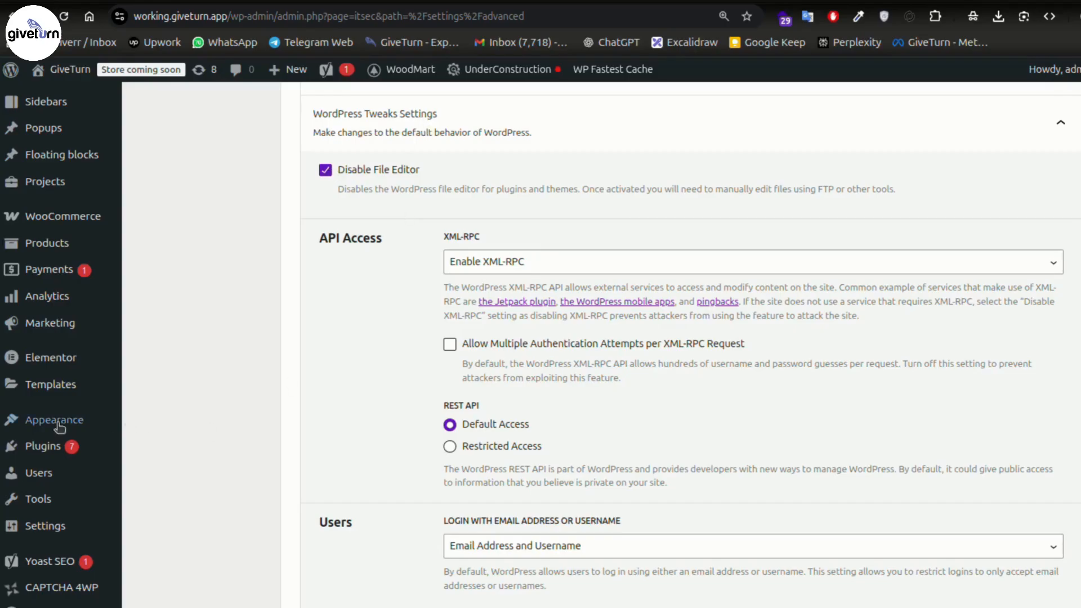
- Expand Solid Security's Hide Backend settings and leave the feature switched off
{"action": "mouse_move", "coordinate": [49, 454]}
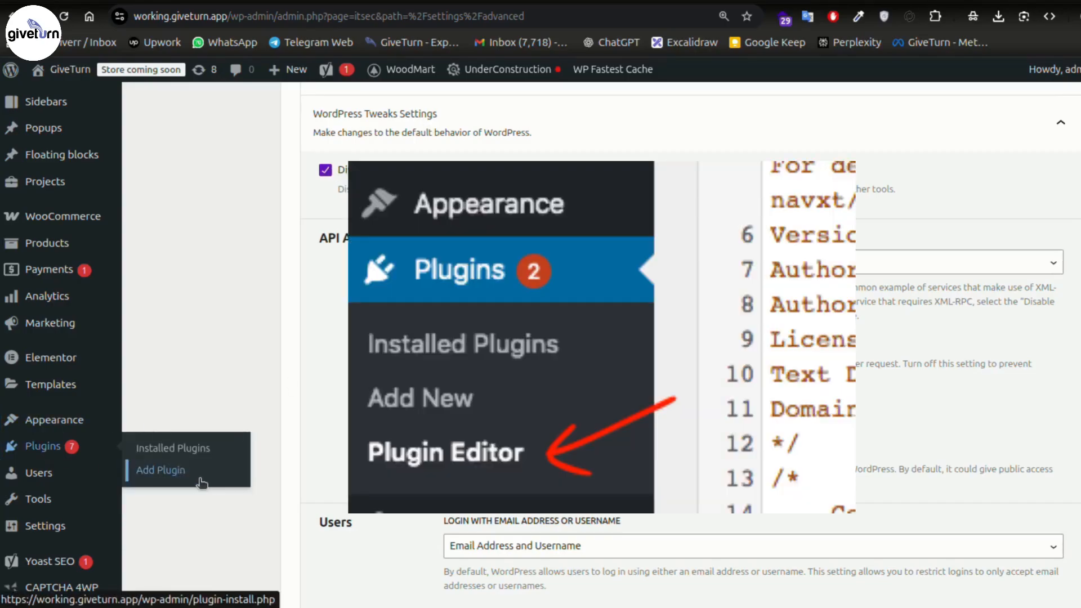
{"action": "mouse_move", "coordinate": [49, 423]}
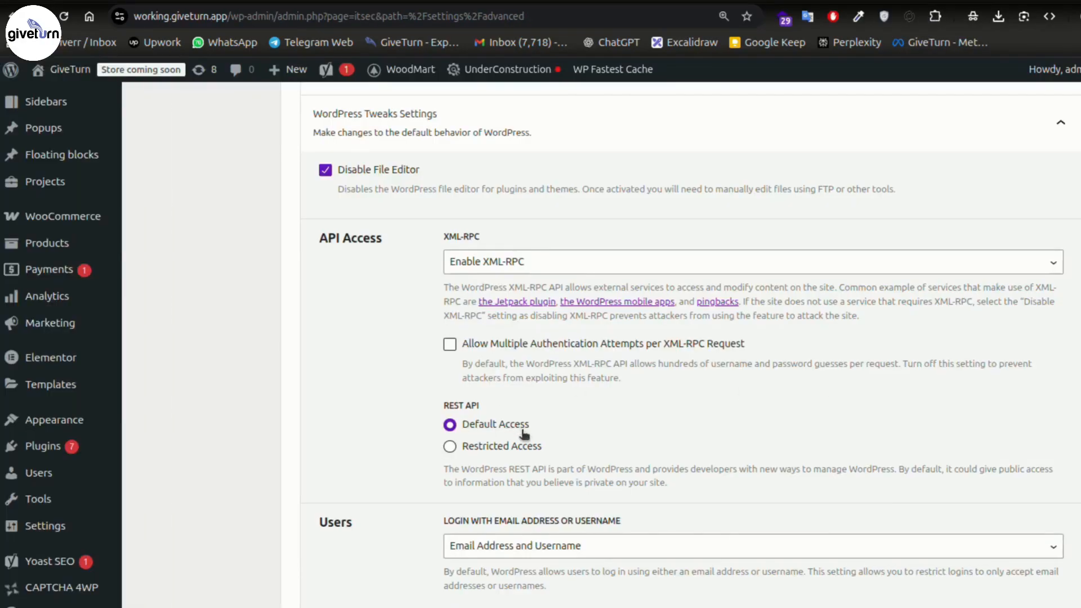
{"action": "scroll", "coordinate": [364, 419], "scroll_direction": "down", "scroll_amount": 7}
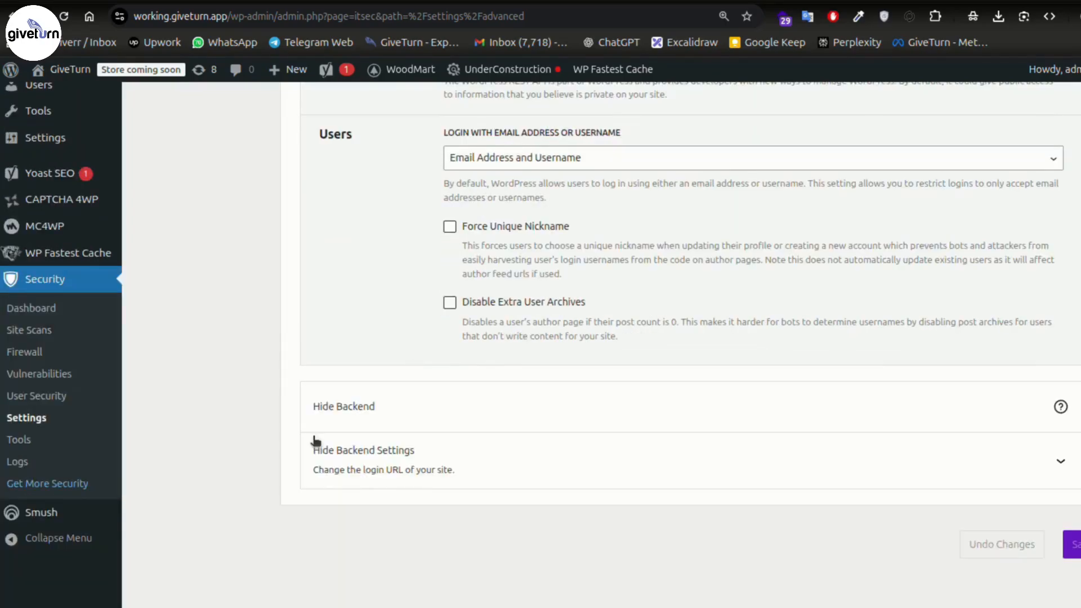
{"action": "left_click", "coordinate": [1057, 472]}
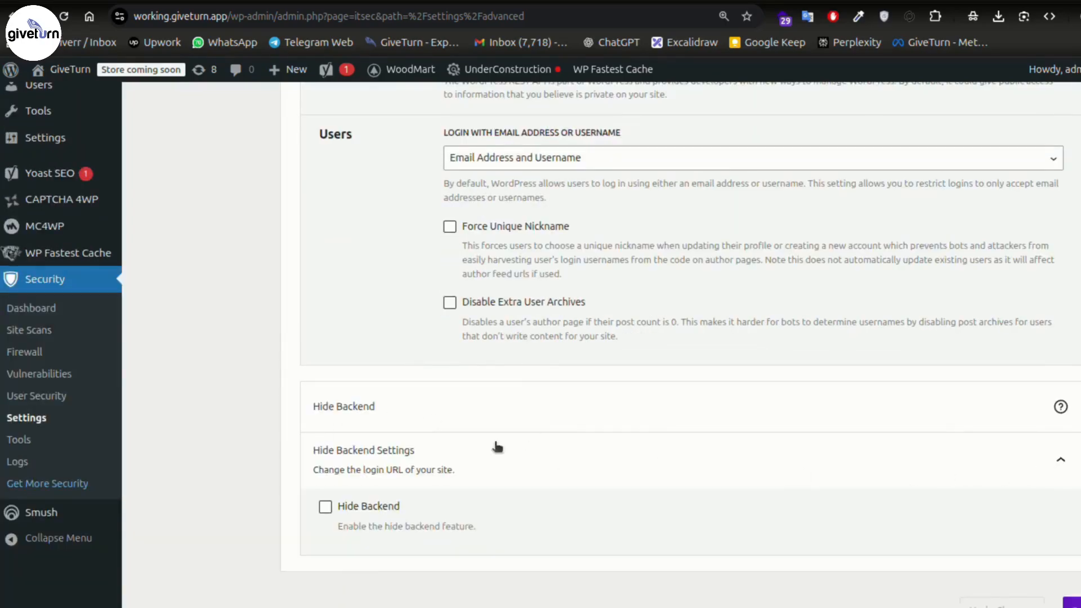
{"action": "scroll", "coordinate": [400, 366], "scroll_direction": "down", "scroll_amount": 1}
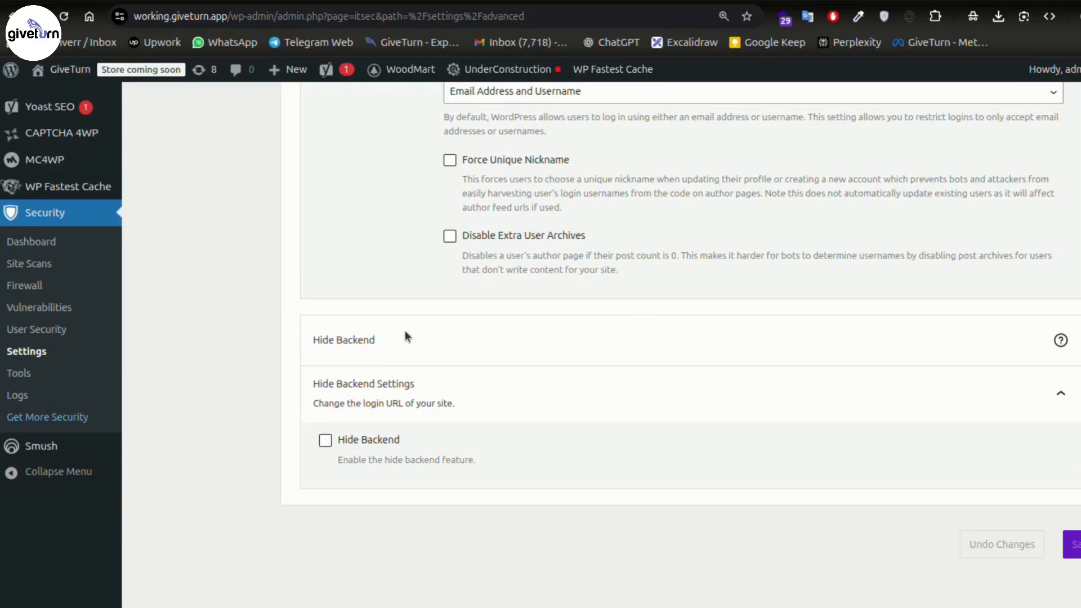
{"action": "scroll", "coordinate": [220, 367], "scroll_direction": "up", "scroll_amount": 5}
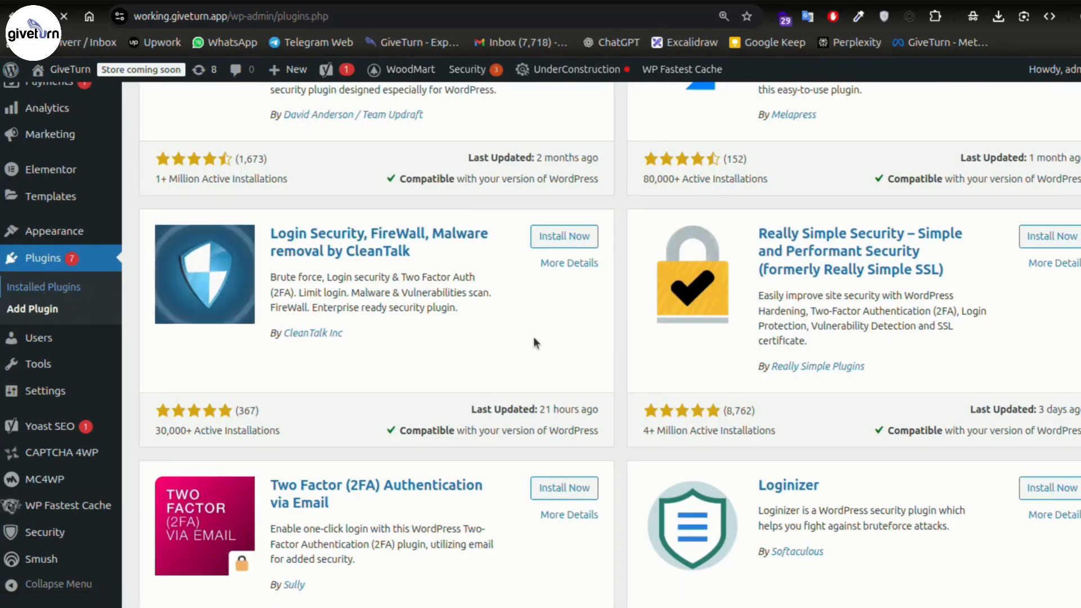
- Inspect the Login url set in WPS Hide Login settings, then deactivate WPS Hide Login
{"action": "scroll", "coordinate": [532, 337], "scroll_direction": "down", "scroll_amount": 15}
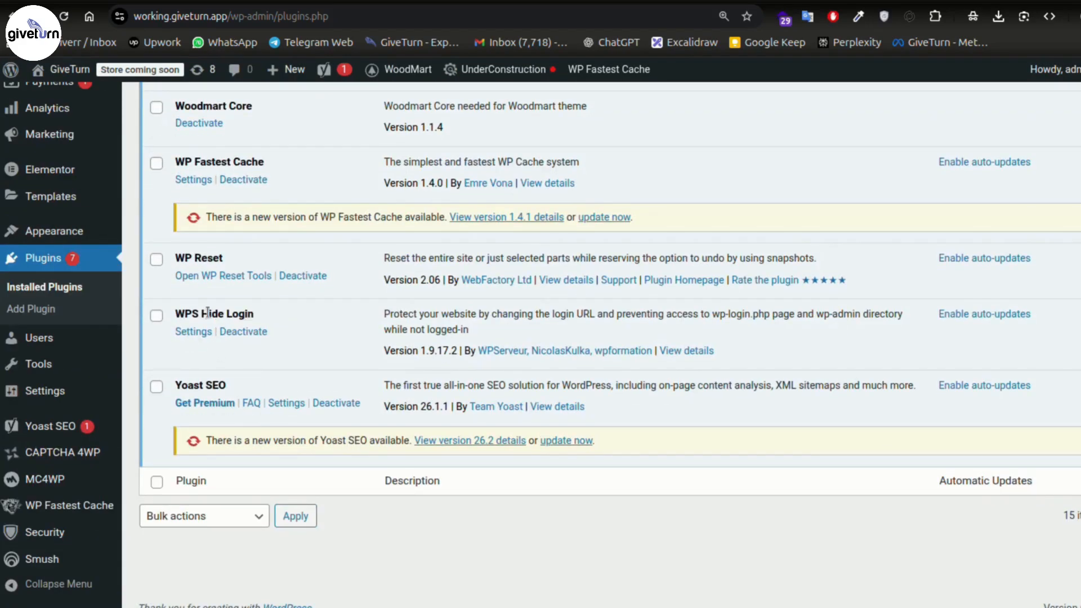
{"action": "left_click", "coordinate": [194, 331]}
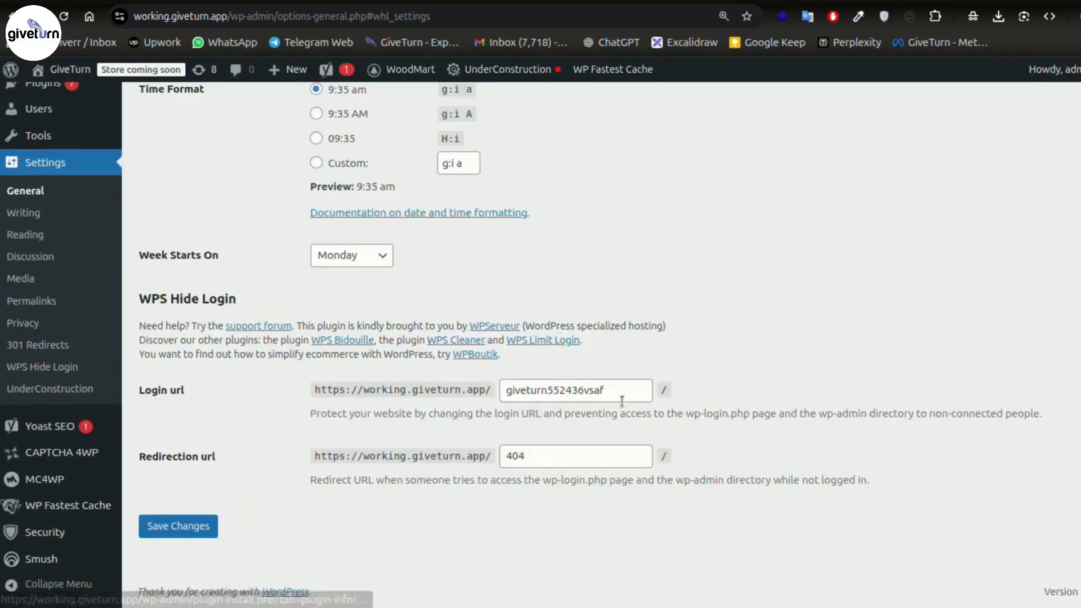
{"action": "double_click", "coordinate": [622, 391]}
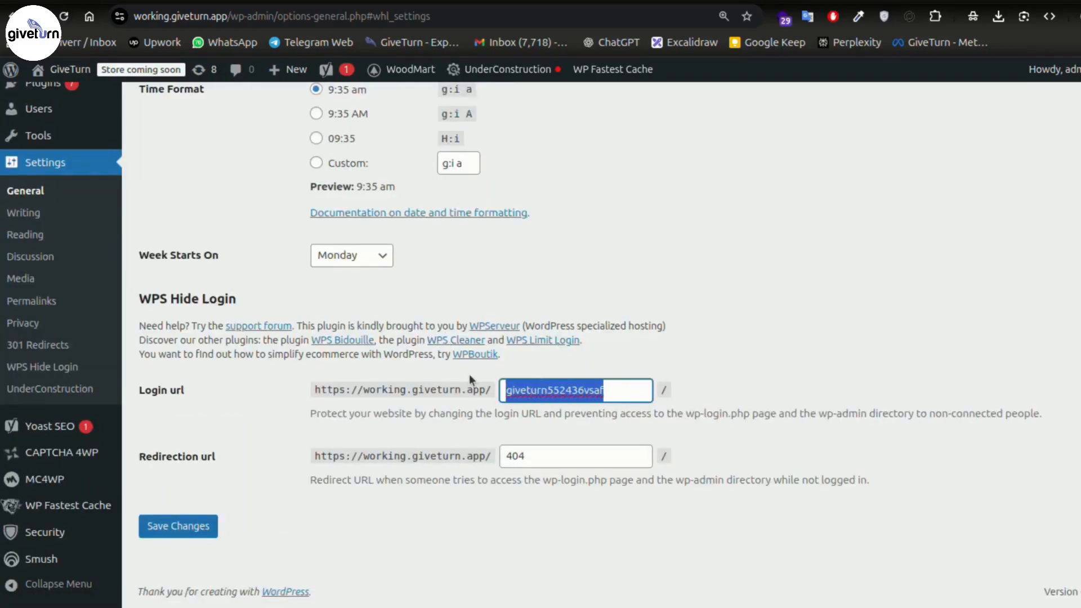
{"action": "left_click", "coordinate": [714, 391]}
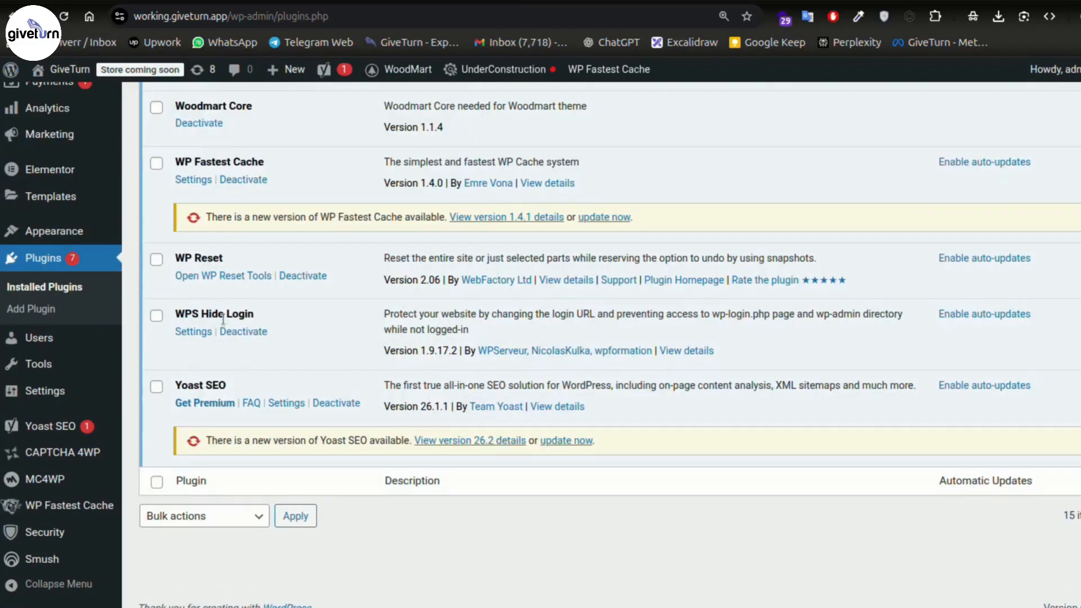
{"action": "left_click", "coordinate": [243, 331]}
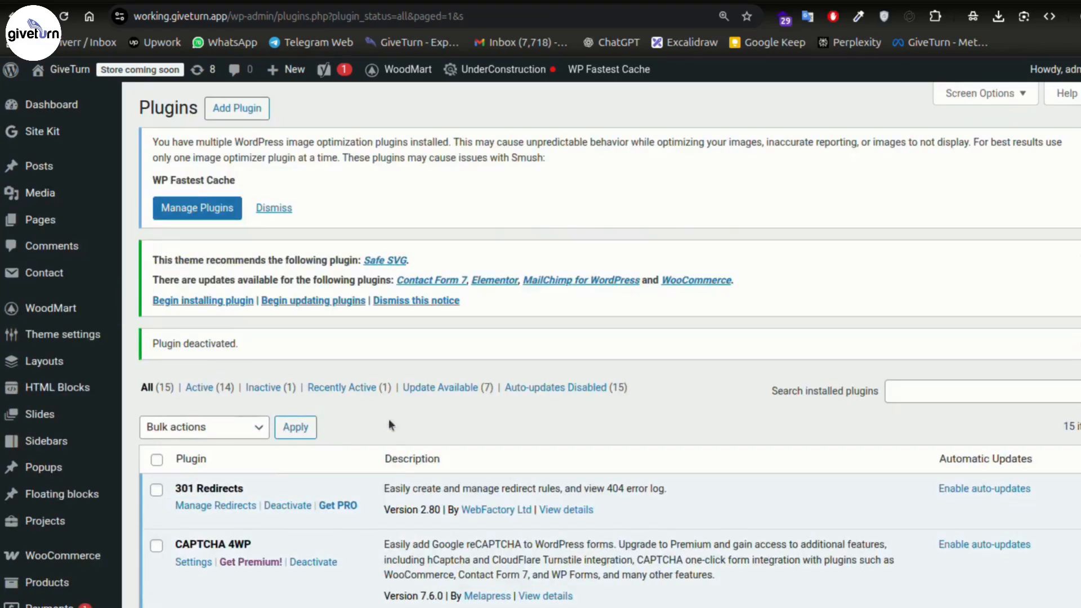
- Tick Hide Backend in Solid Security's Advanced settings
{"action": "scroll", "coordinate": [389, 426], "scroll_direction": "down", "scroll_amount": 10}
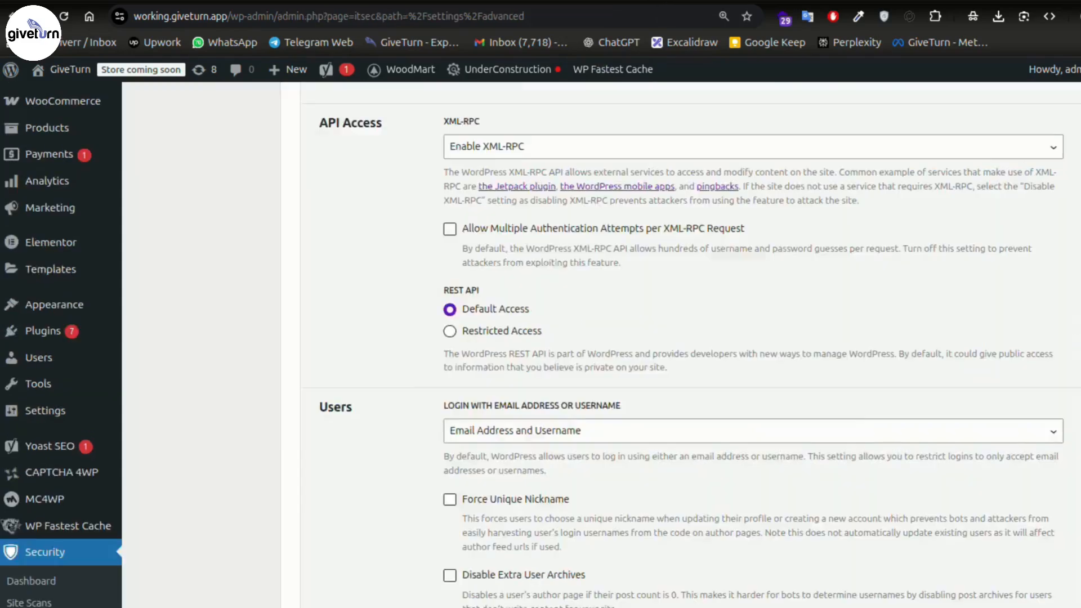
{"action": "scroll", "coordinate": [557, 349], "scroll_direction": "down", "scroll_amount": 3}
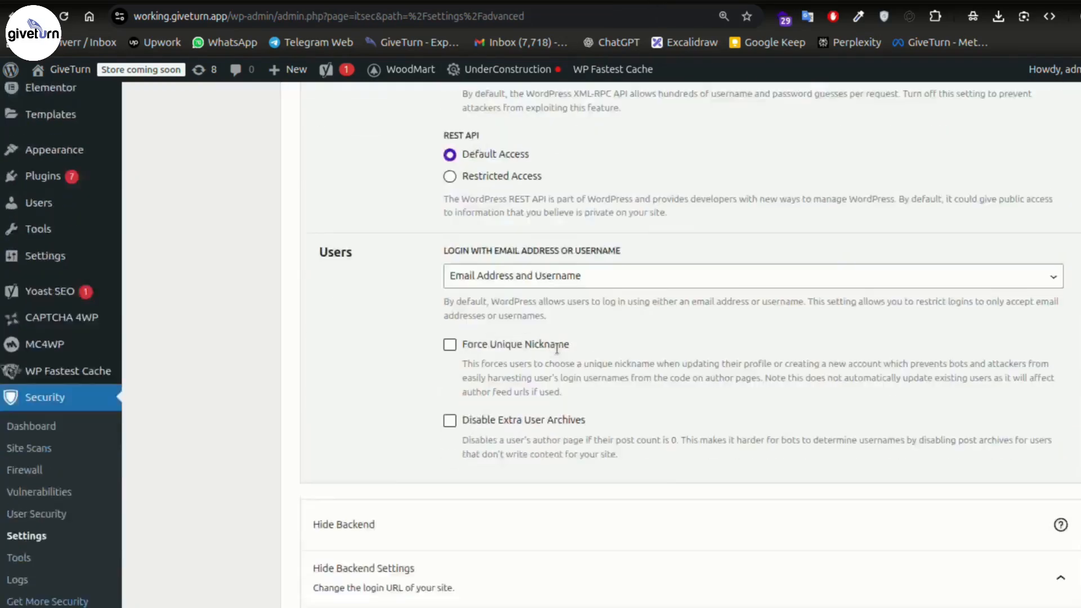
{"action": "scroll", "coordinate": [557, 349], "scroll_direction": "down", "scroll_amount": 3}
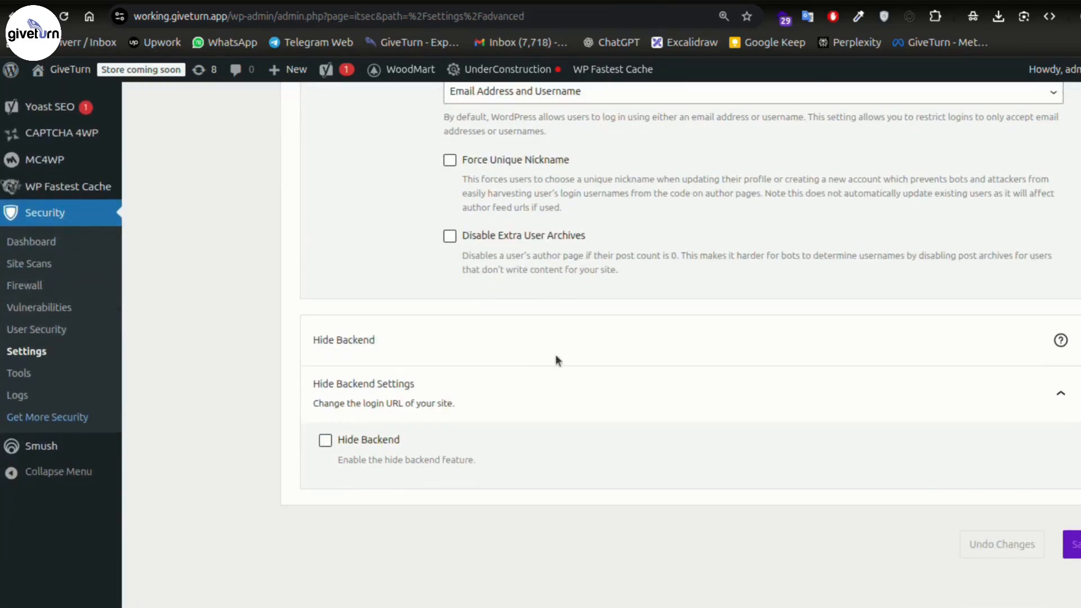
{"action": "left_click", "coordinate": [325, 440]}
{"action": "scroll", "coordinate": [605, 417], "scroll_direction": "down", "scroll_amount": 3}
{"action": "scroll", "coordinate": [394, 387], "scroll_direction": "down", "scroll_amount": 3}
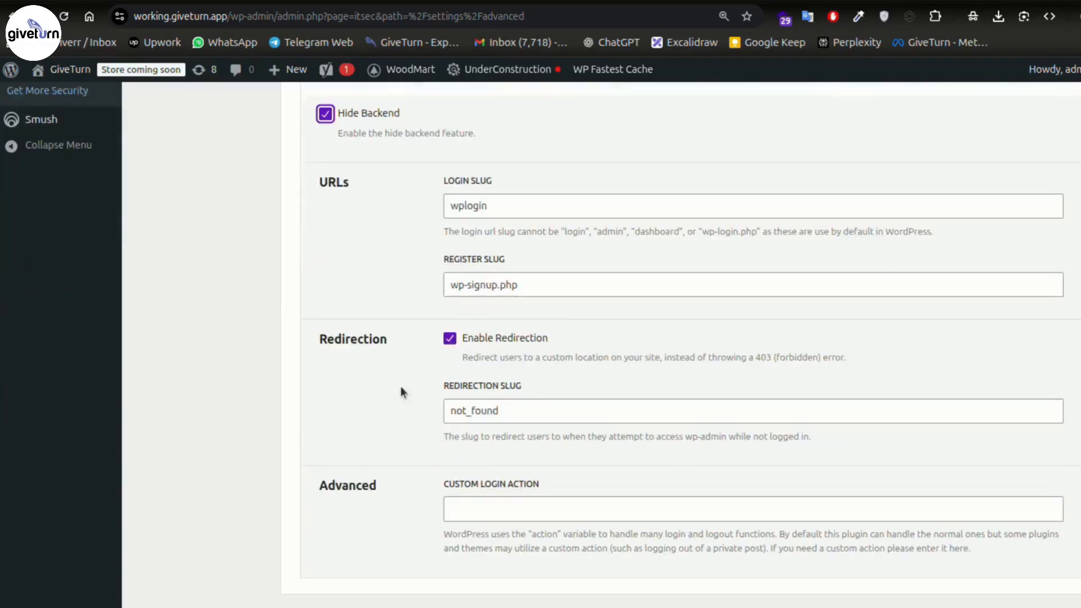
{"action": "double_click", "coordinate": [517, 193]}
{"action": "type", "text": "dga"}
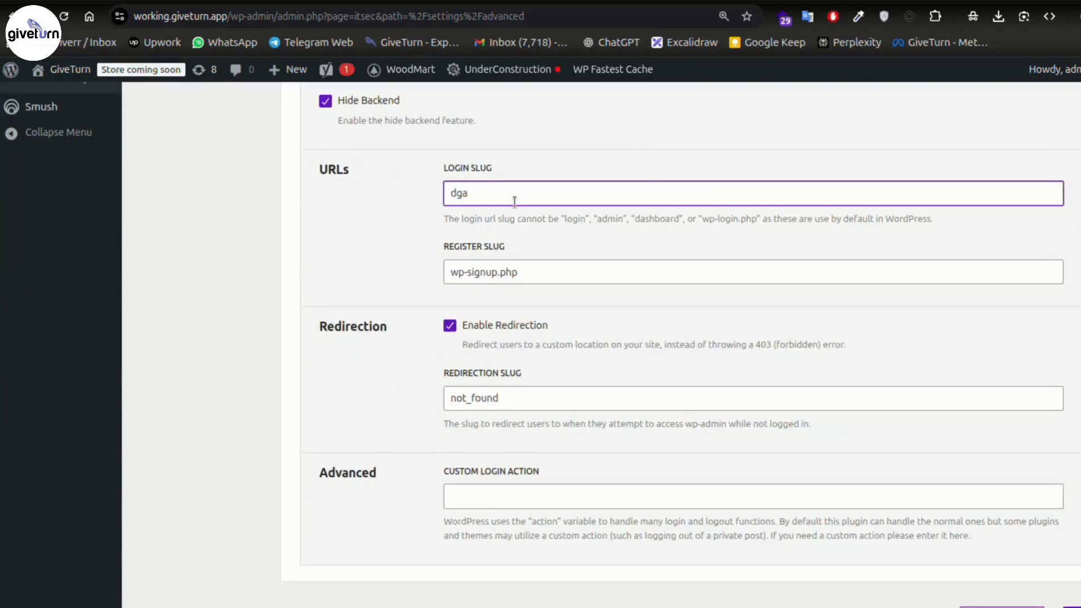
{"action": "type", "text": "2435vz"}
{"action": "left_click_drag", "start_coordinate": [441, 220], "coordinate": [549, 226]}
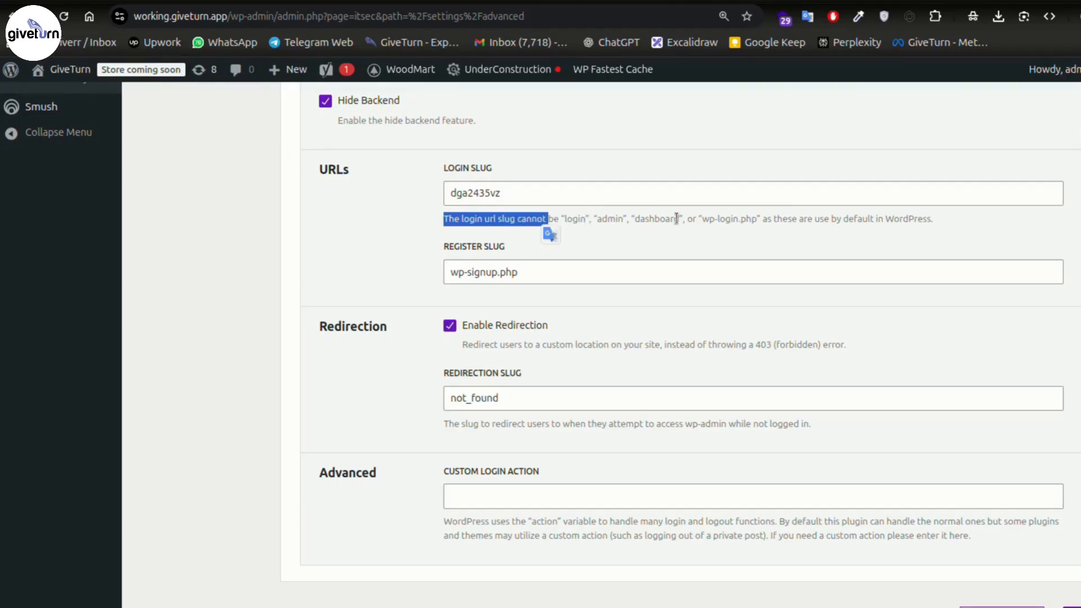
{"action": "left_click_drag", "start_coordinate": [979, 224], "coordinate": [435, 226]}
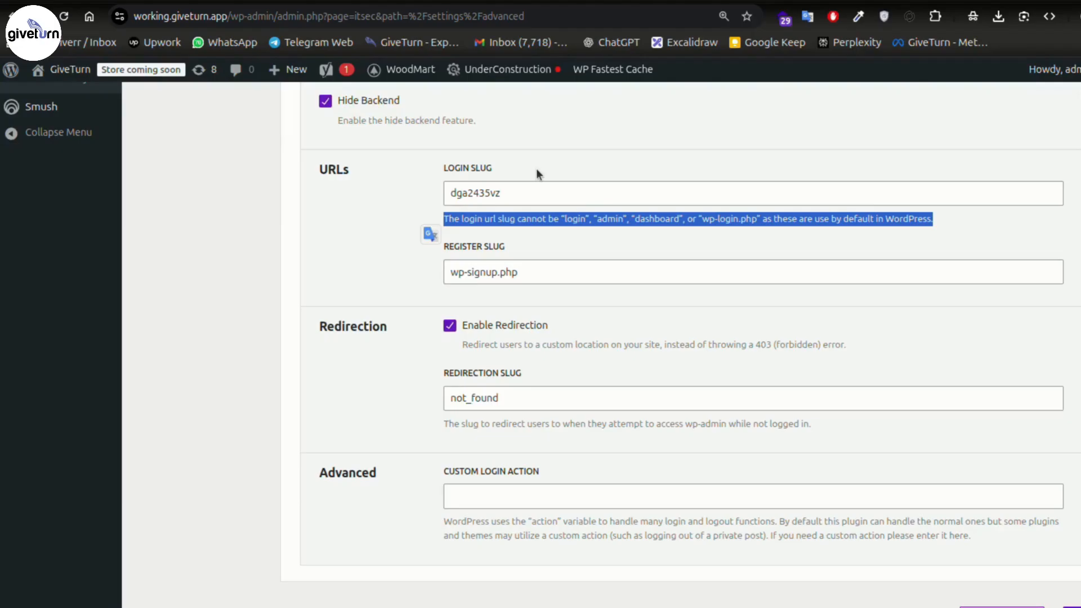
{"action": "left_click", "coordinate": [540, 192]}
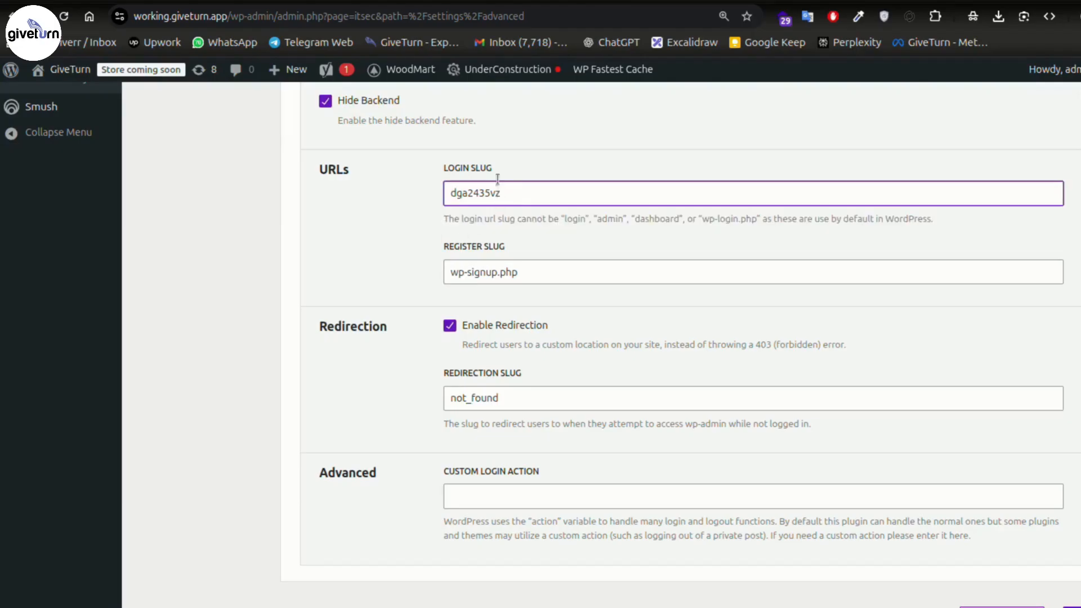
{"action": "left_click", "coordinate": [483, 159]}
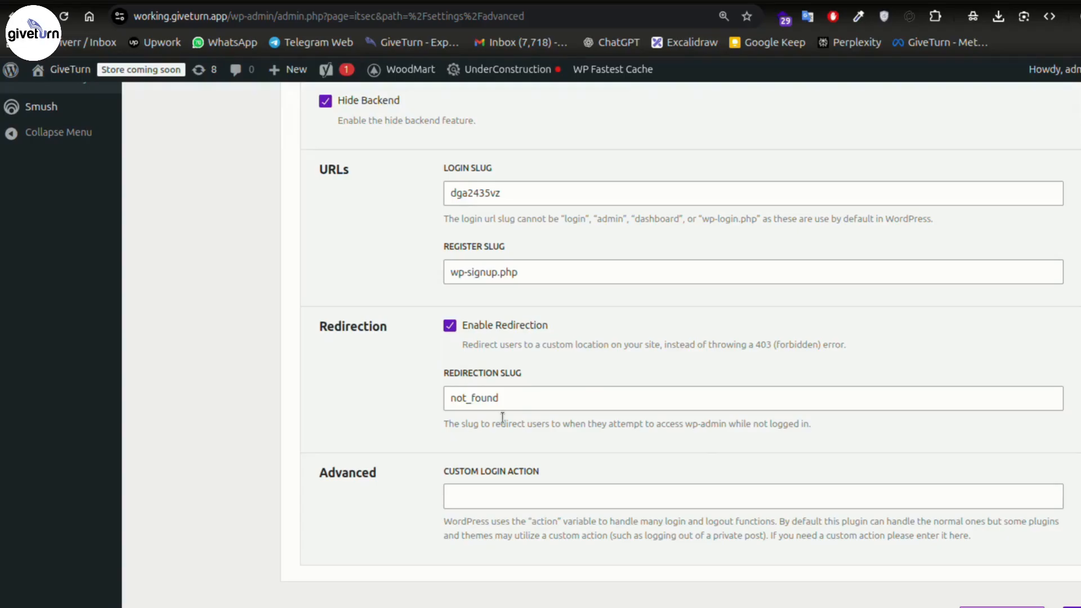
{"action": "scroll", "coordinate": [406, 394], "scroll_direction": "down", "scroll_amount": 1}
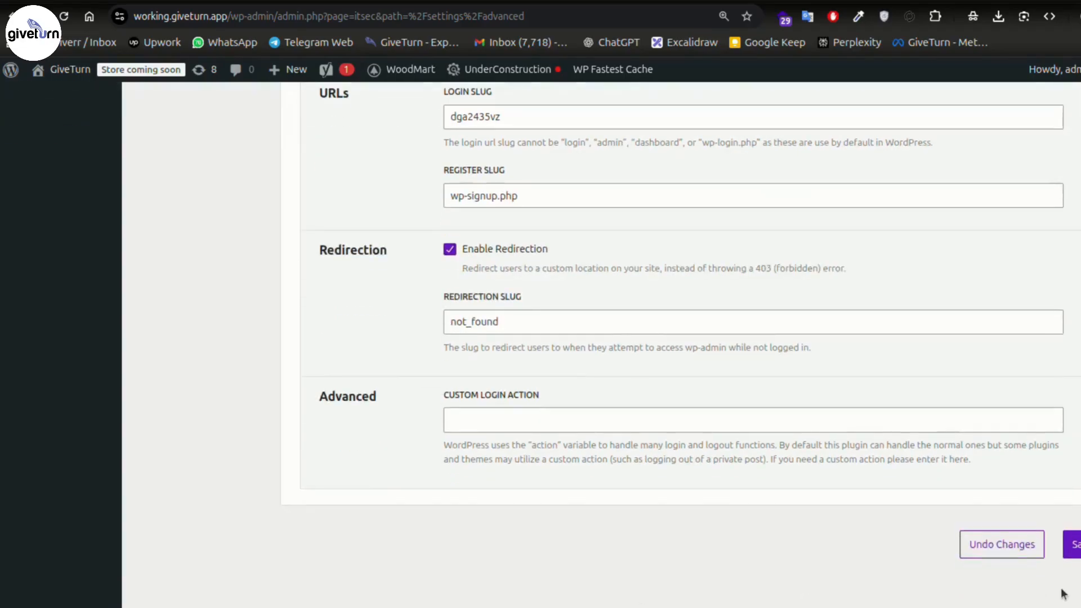
{"action": "scroll", "coordinate": [711, 475], "scroll_direction": "up", "scroll_amount": 20}
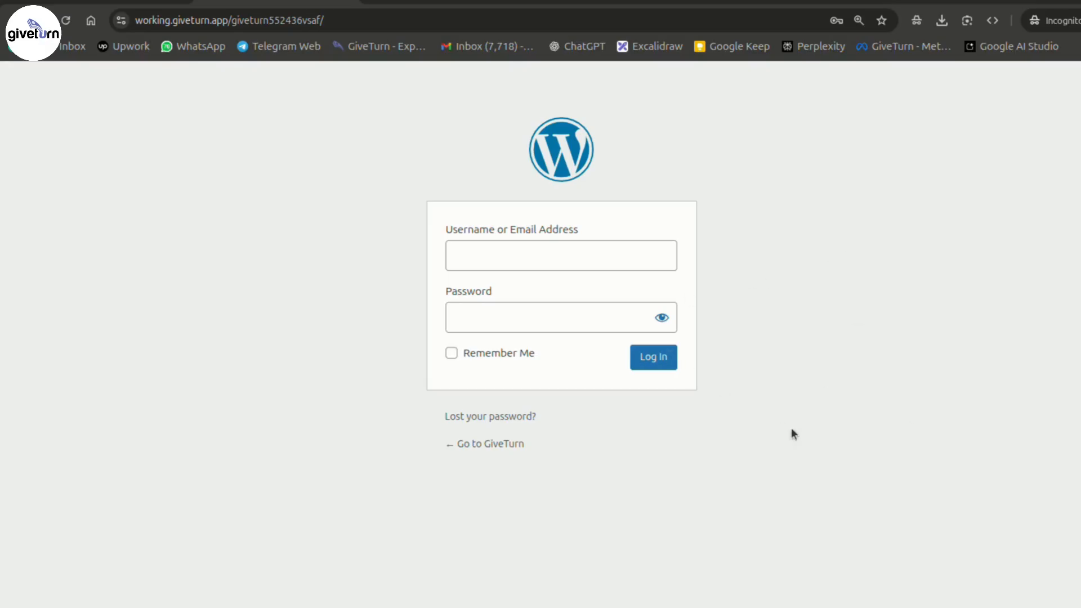
{"action": "mouse_move", "coordinate": [563, 605]}
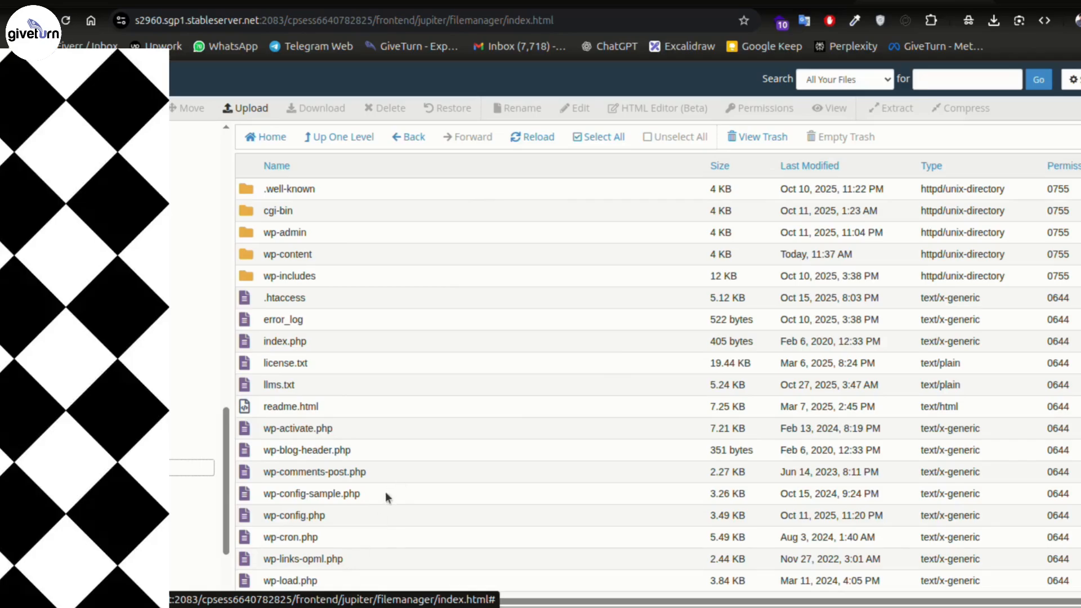
{"action": "scroll", "coordinate": [383, 225], "scroll_direction": "down", "scroll_amount": 2}
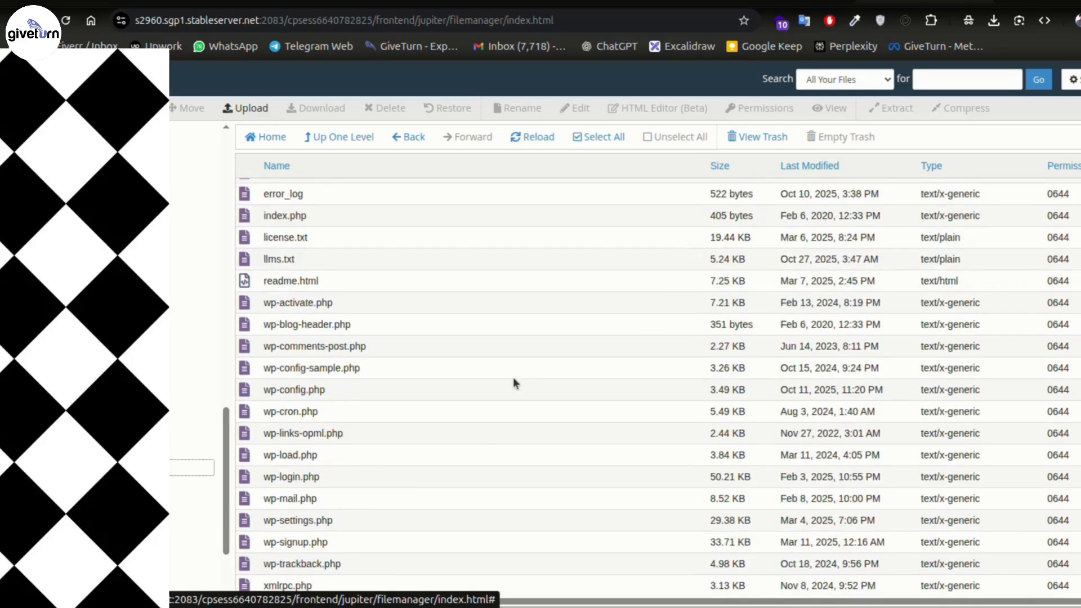
{"action": "scroll", "coordinate": [496, 394], "scroll_direction": "up", "scroll_amount": 2}
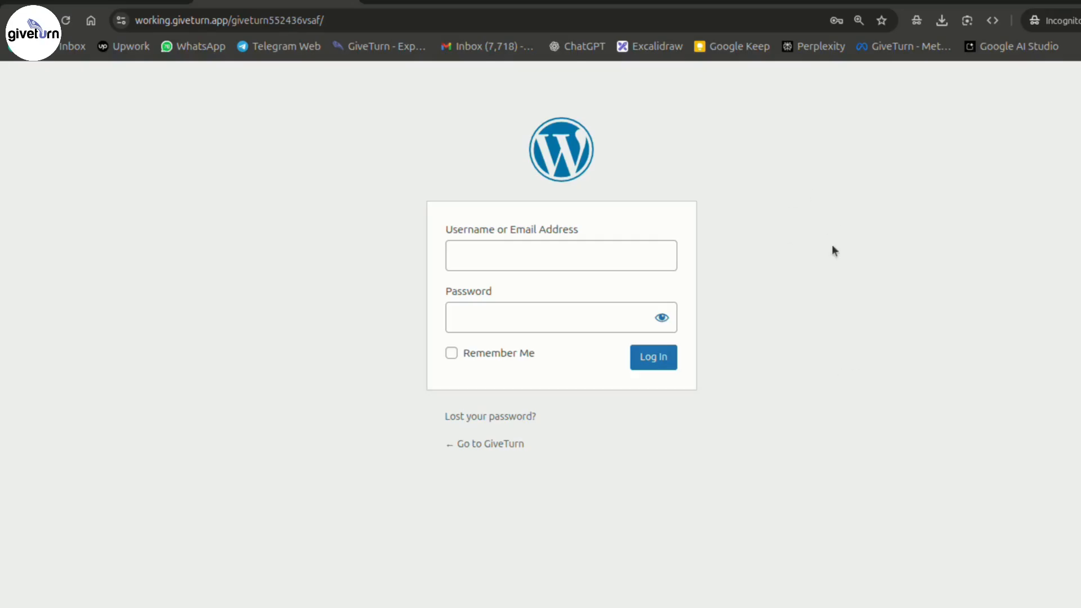
{"action": "mouse_move", "coordinate": [509, 582]}
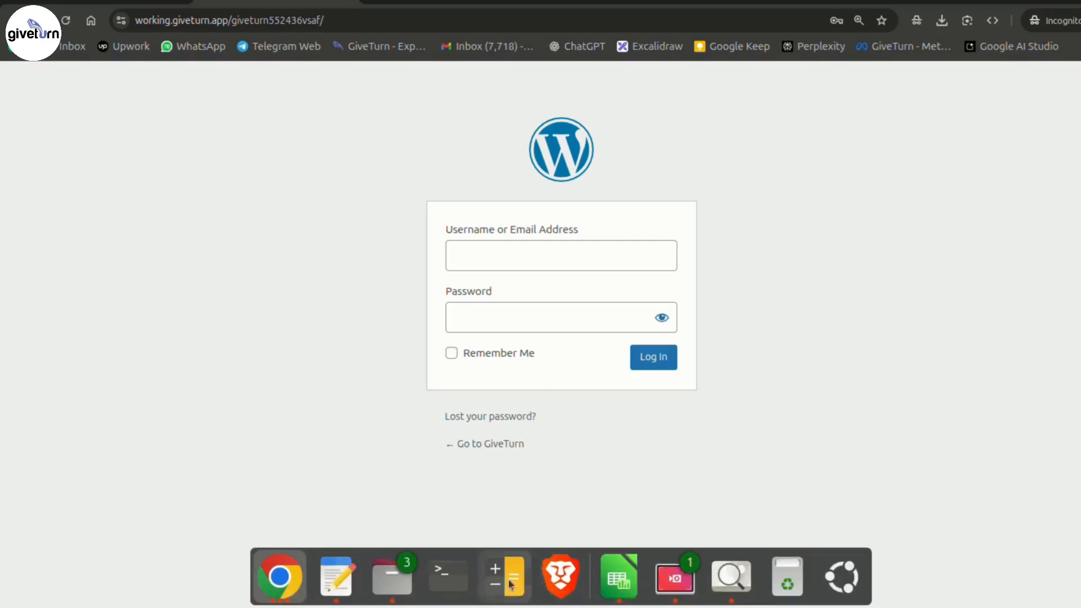
- View the example directory-listing screenshot full screen
{"action": "left_click", "coordinate": [737, 597]}
{"action": "double_click", "coordinate": [576, 339]}
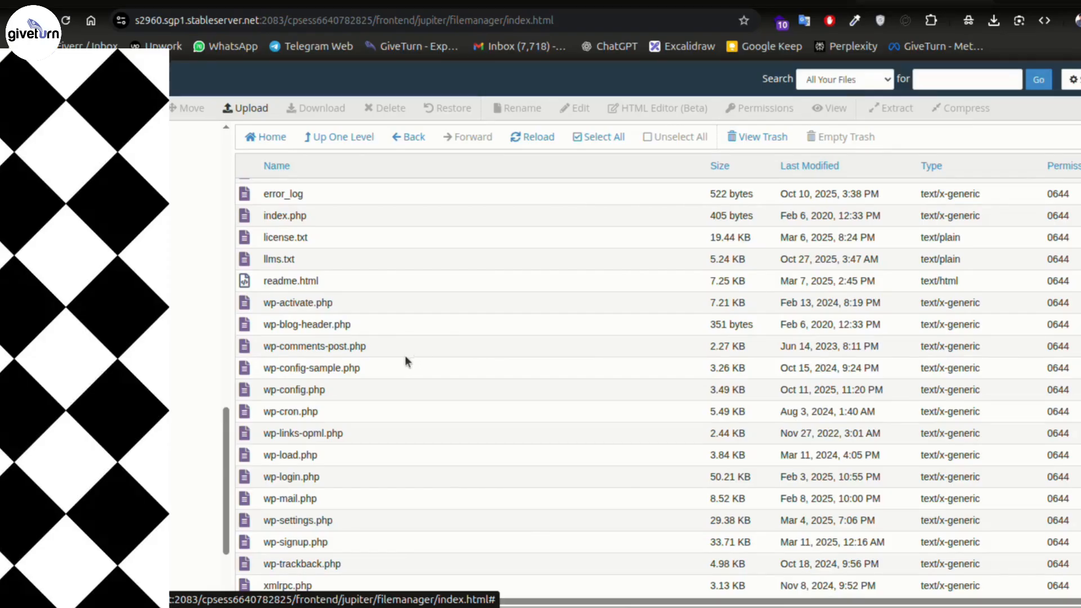
{"action": "scroll", "coordinate": [405, 356], "scroll_direction": "up", "scroll_amount": 4}
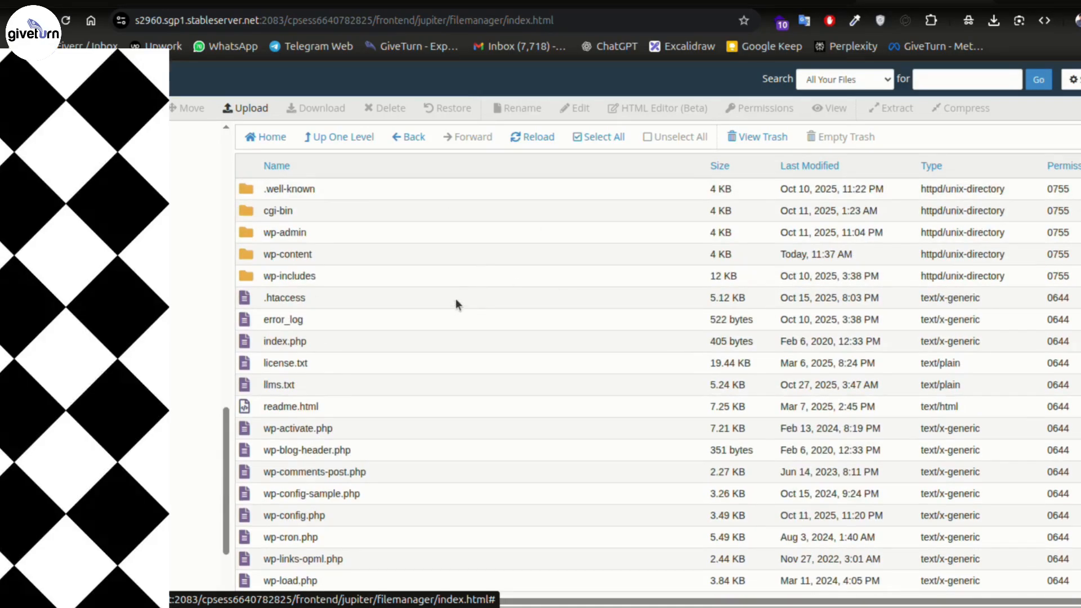
{"action": "scroll", "coordinate": [525, 369], "scroll_direction": "down", "scroll_amount": 3}
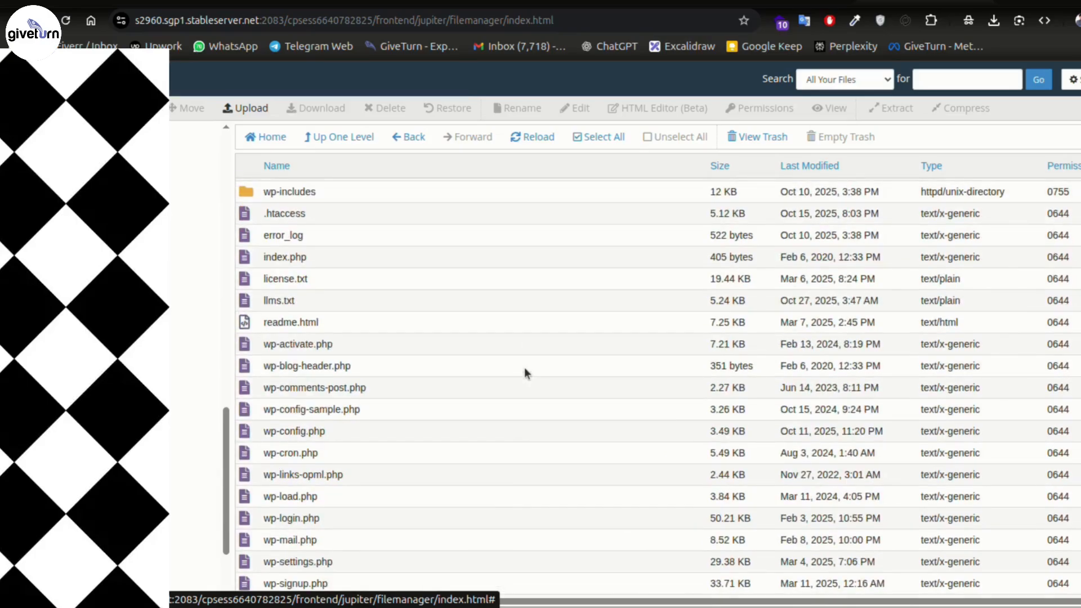
{"action": "scroll", "coordinate": [417, 220], "scroll_direction": "up", "scroll_amount": 3}
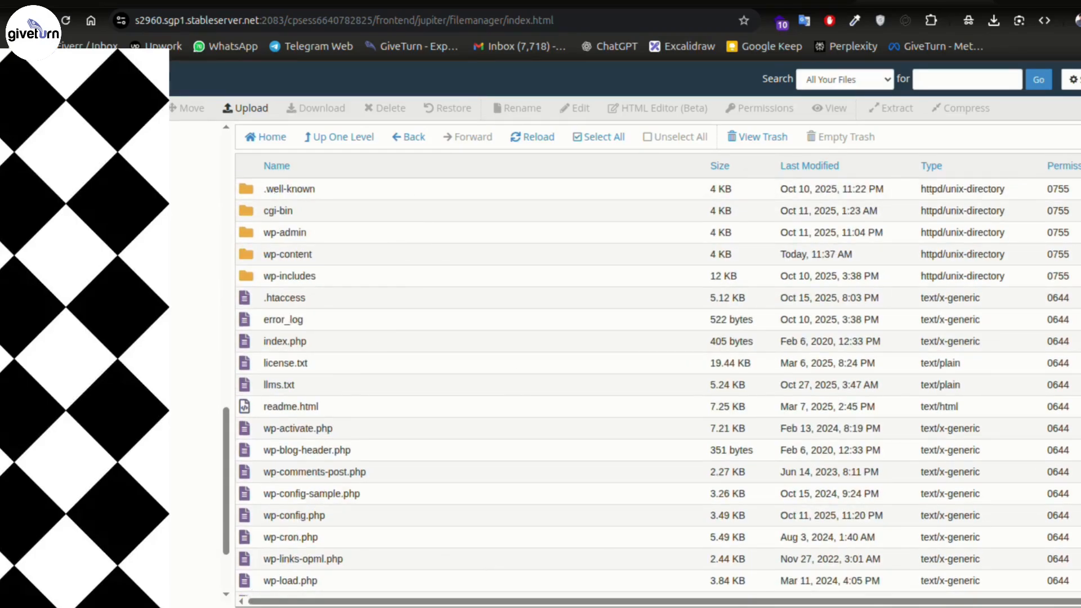
{"action": "scroll", "coordinate": [482, 359], "scroll_direction": "down", "scroll_amount": 1}
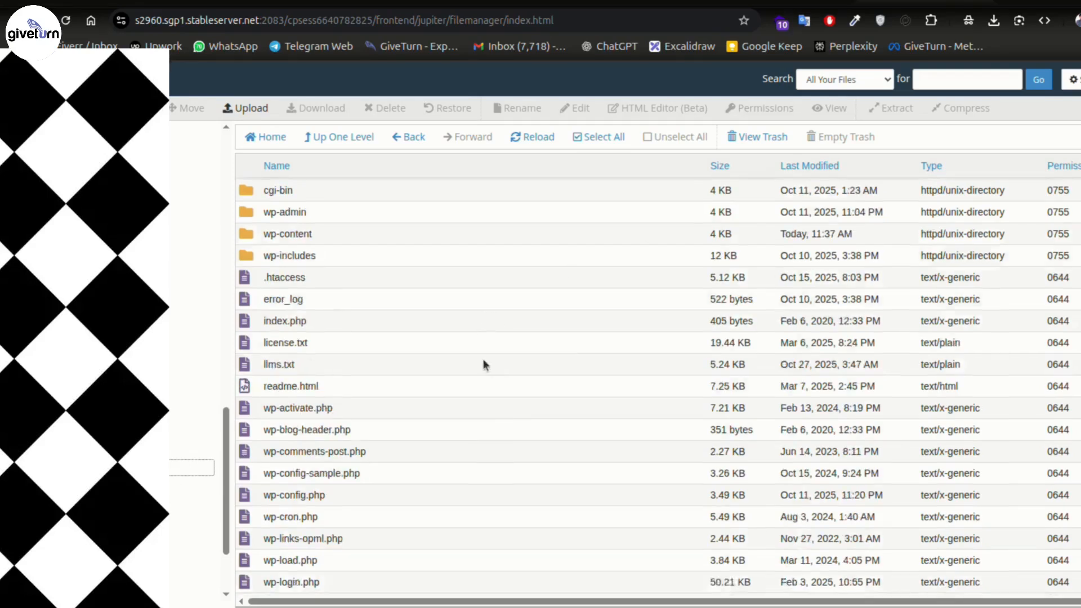
{"action": "scroll", "coordinate": [604, 251], "scroll_direction": "down", "scroll_amount": 4}
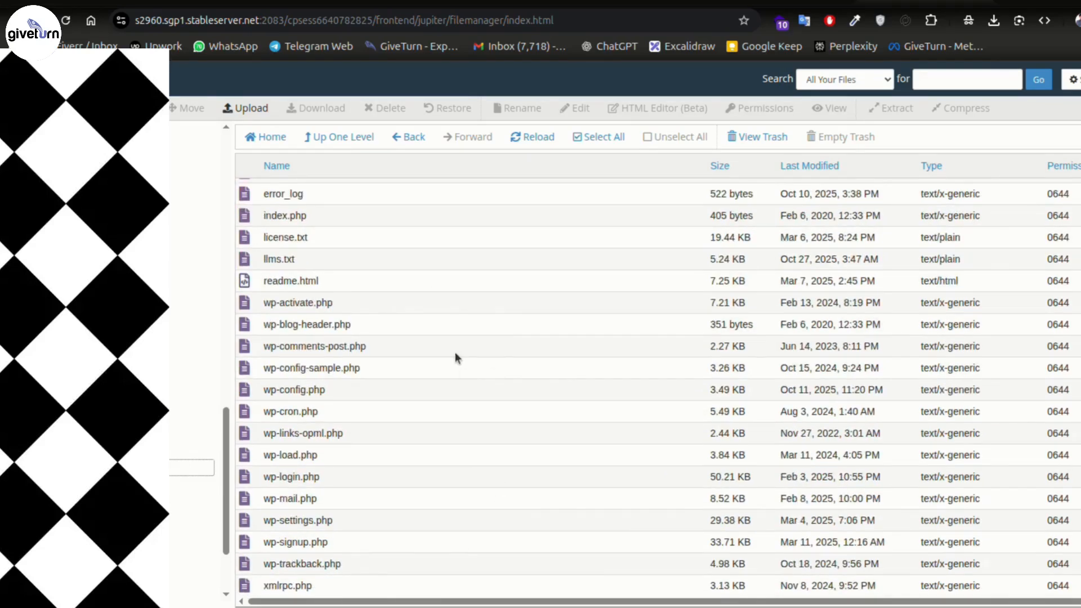
{"action": "scroll", "coordinate": [455, 352], "scroll_direction": "up", "scroll_amount": 3}
- Browse into wp-includes and back, then open the root .htaccess in the editor
{"action": "left_click", "coordinate": [331, 299]}
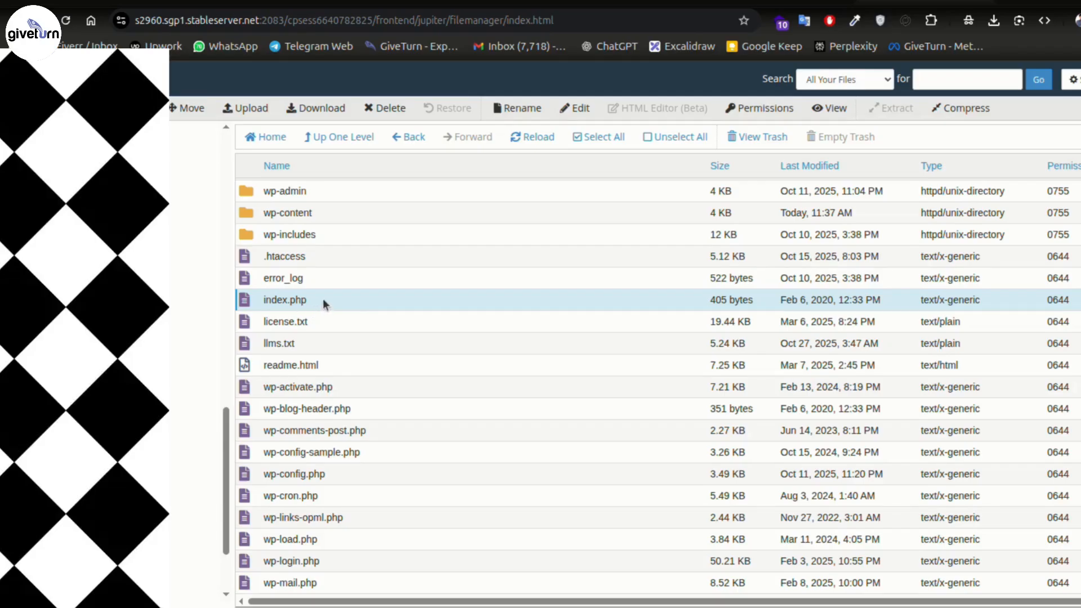
{"action": "double_click", "coordinate": [235, 238]}
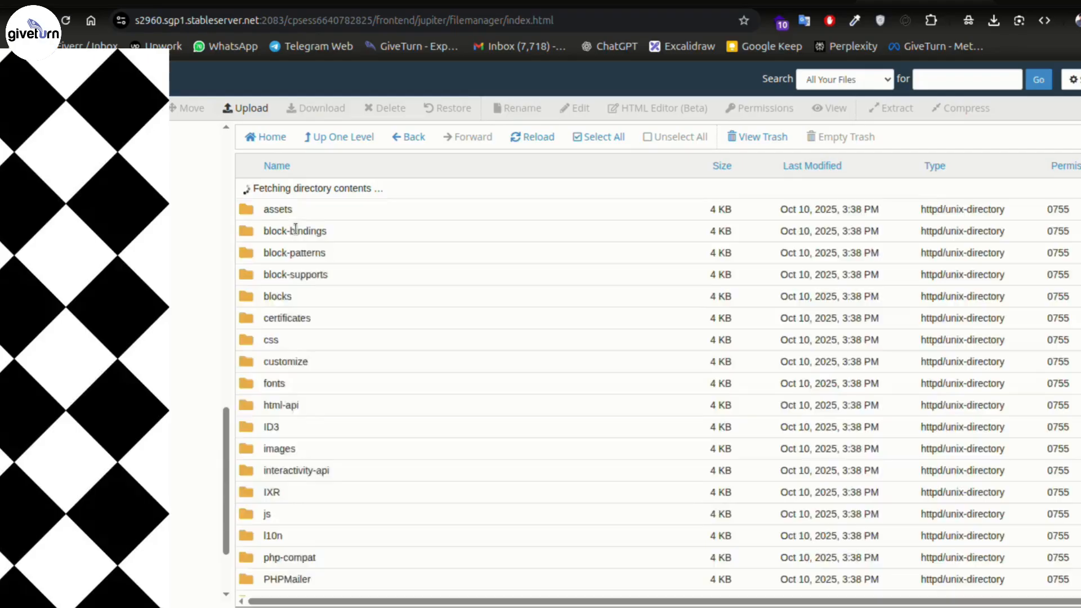
{"action": "scroll", "coordinate": [366, 257], "scroll_direction": "down", "scroll_amount": 15}
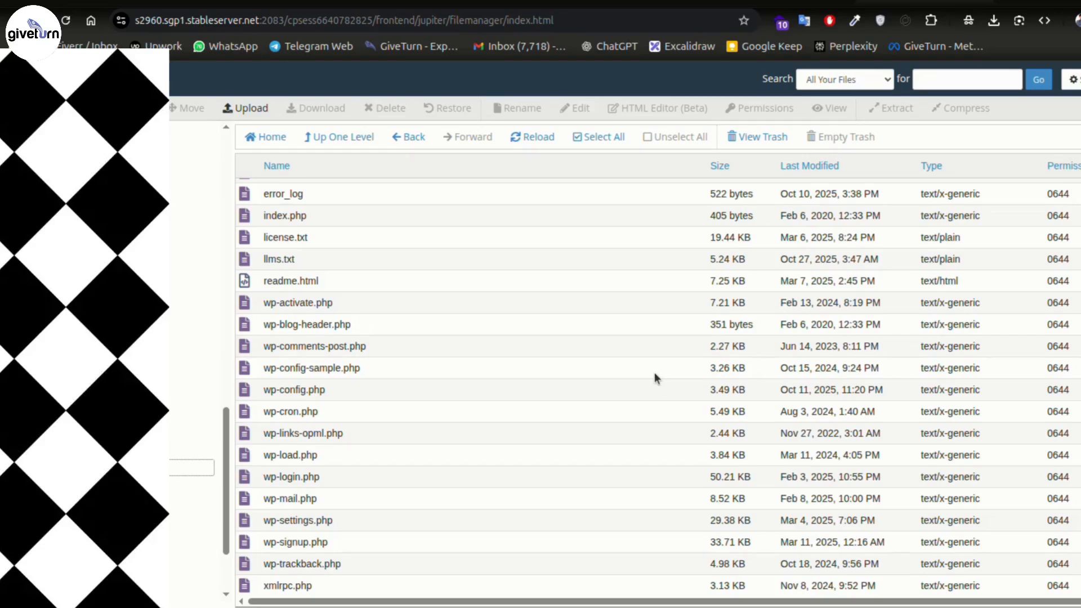
{"action": "scroll", "coordinate": [654, 373], "scroll_direction": "up", "scroll_amount": 3}
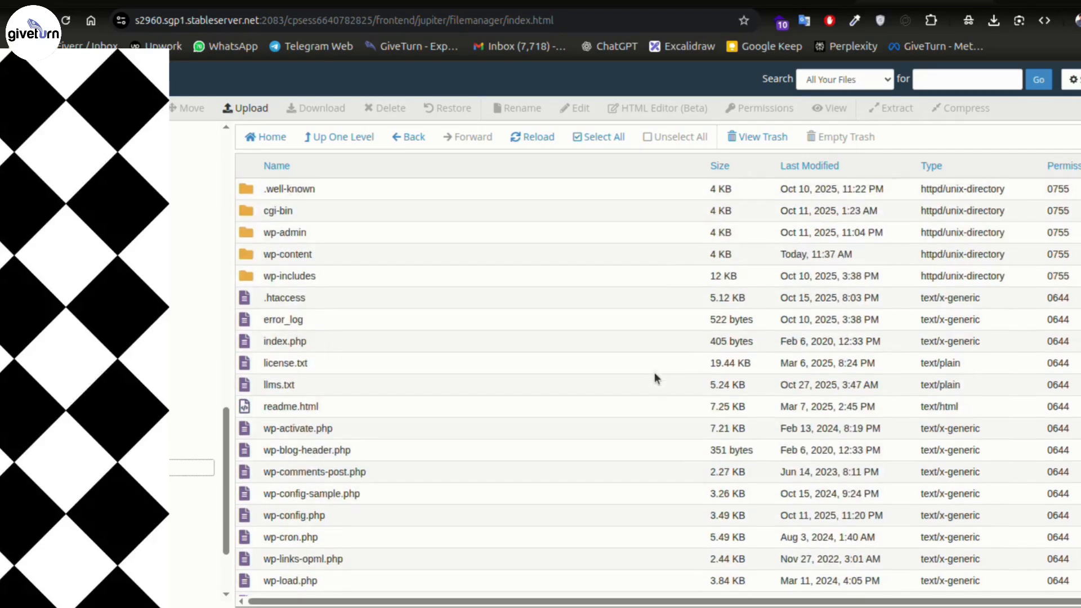
{"action": "left_click", "coordinate": [329, 303]}
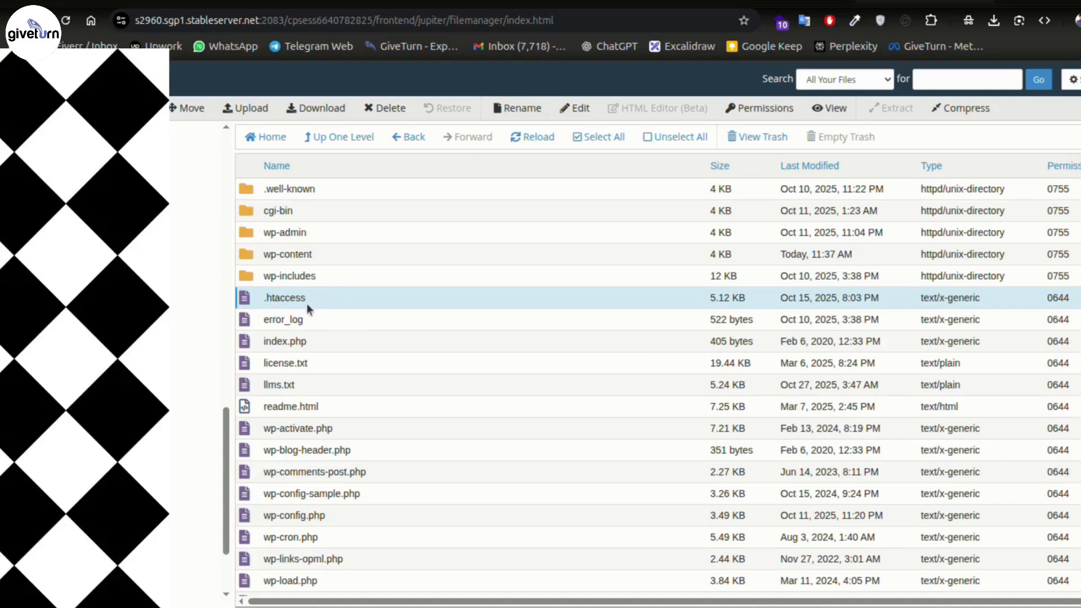
{"action": "left_click", "coordinate": [575, 108]}
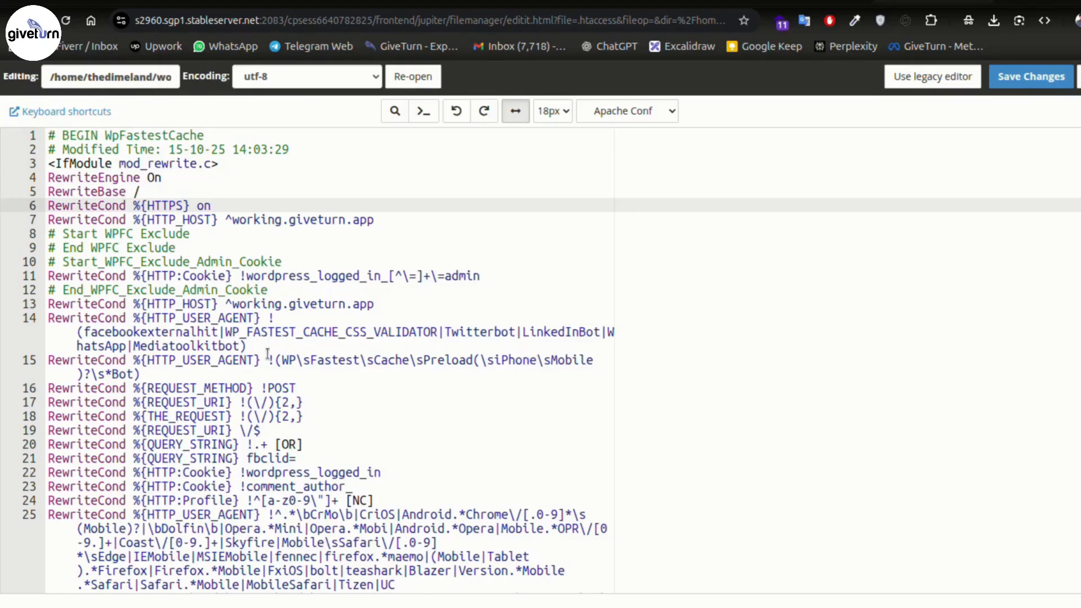
- Insert '# Disable directory listing' and 'Options -Indexes' after </IfModule> at line 109
{"action": "left_click", "coordinate": [255, 162]}
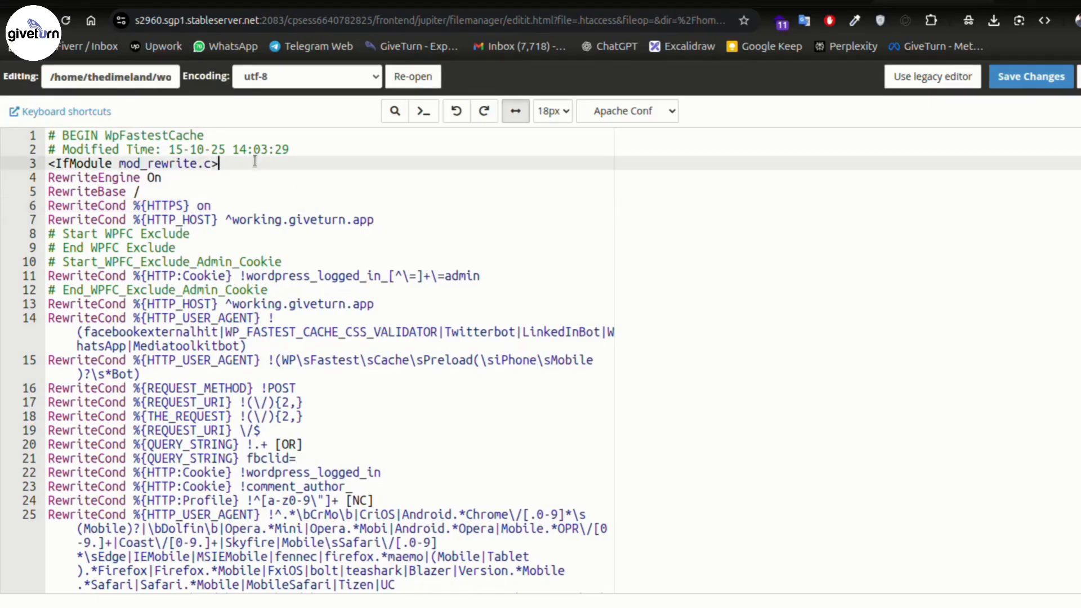
{"action": "scroll", "coordinate": [283, 394], "scroll_direction": "down", "scroll_amount": 20}
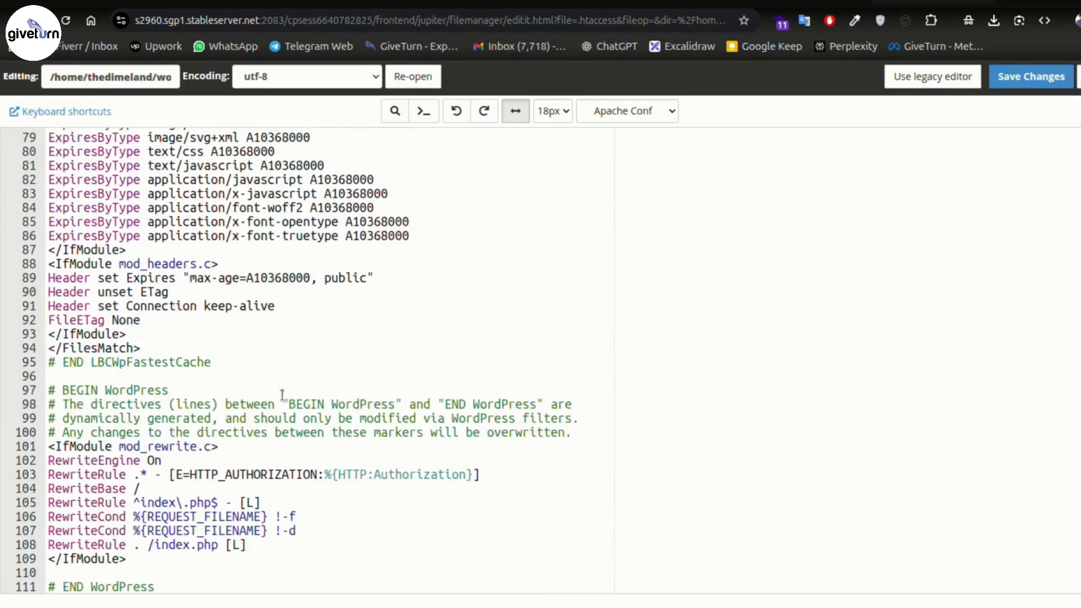
{"action": "left_click", "coordinate": [176, 562]}
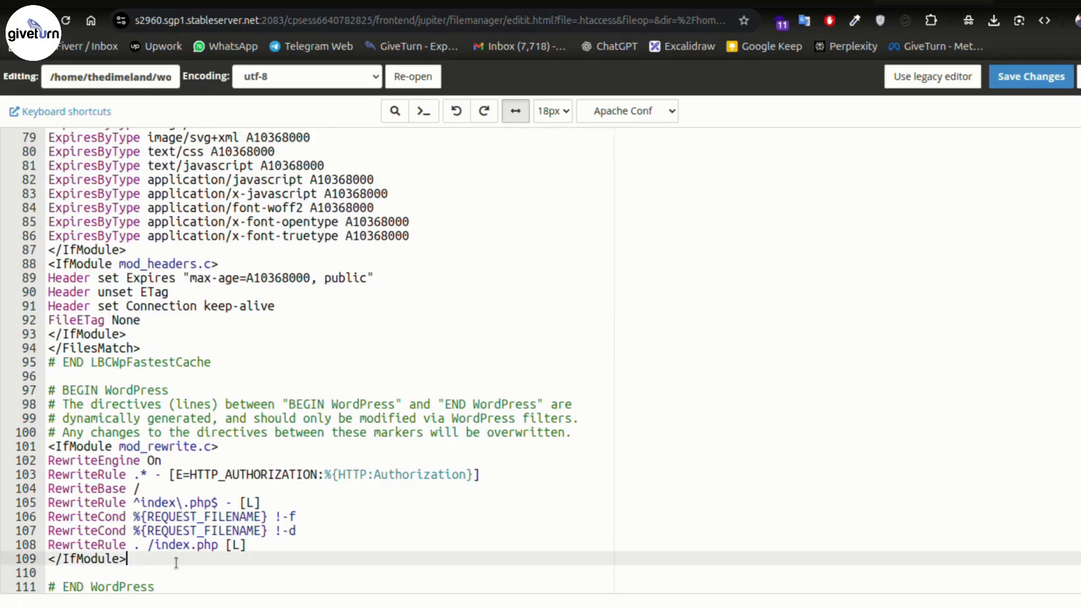
{"action": "scroll", "coordinate": [176, 562], "scroll_direction": "up", "scroll_amount": 10}
{"action": "scroll", "coordinate": [443, 544], "scroll_direction": "down", "scroll_amount": 1}
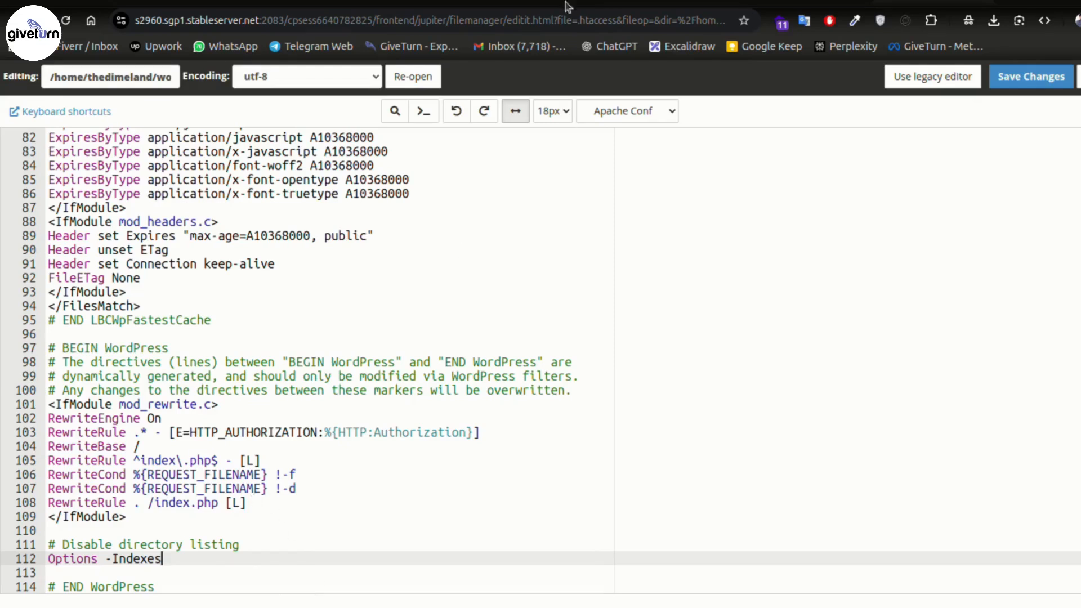
{"action": "mouse_move", "coordinate": [549, 603]}
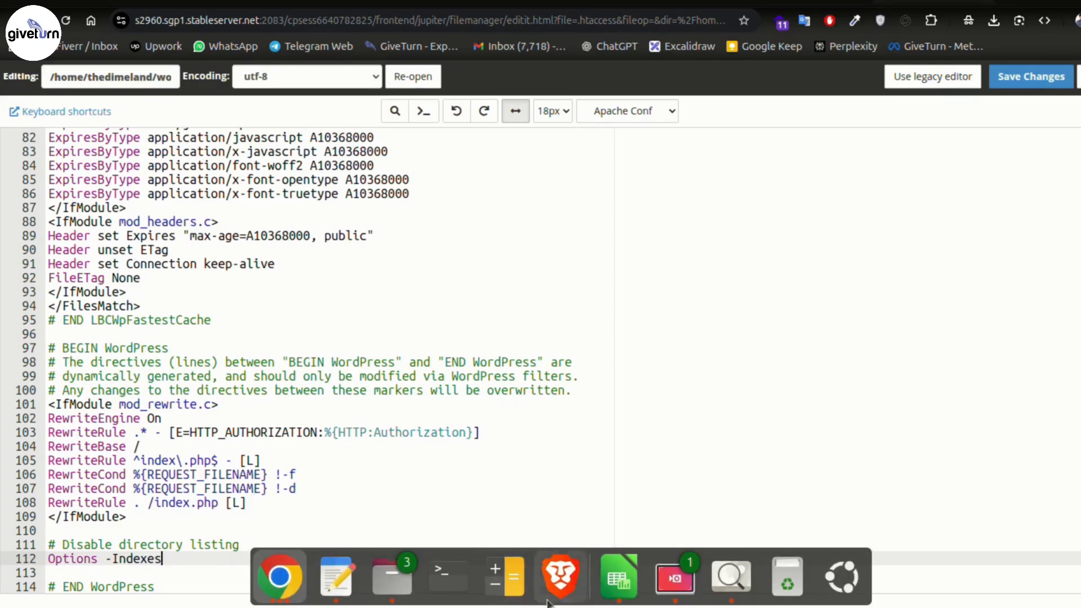
{"action": "left_click", "coordinate": [731, 577]}
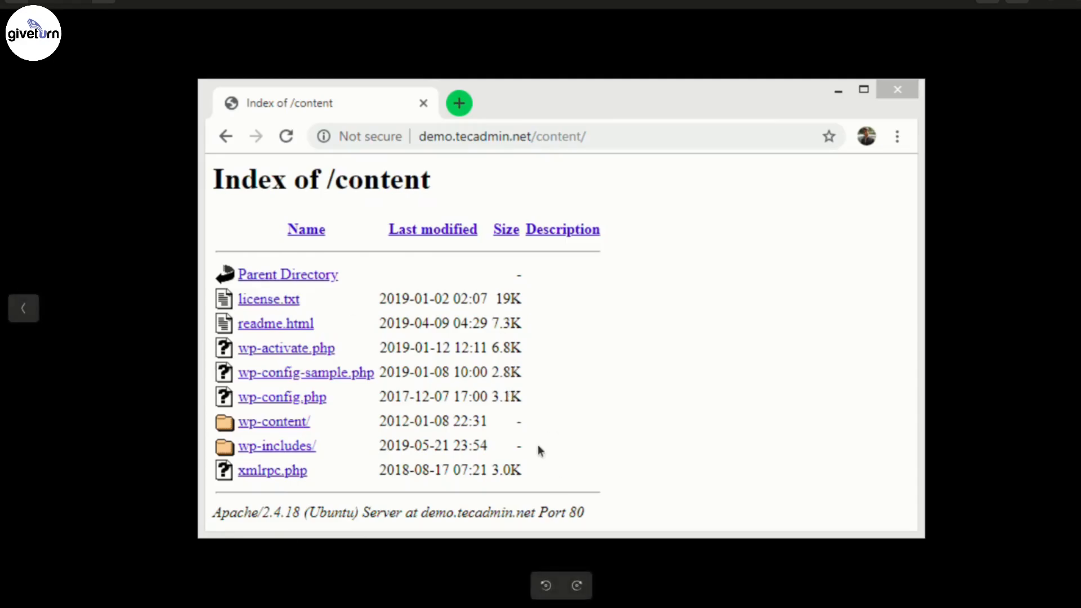
{"action": "left_click", "coordinate": [1046, 2]}
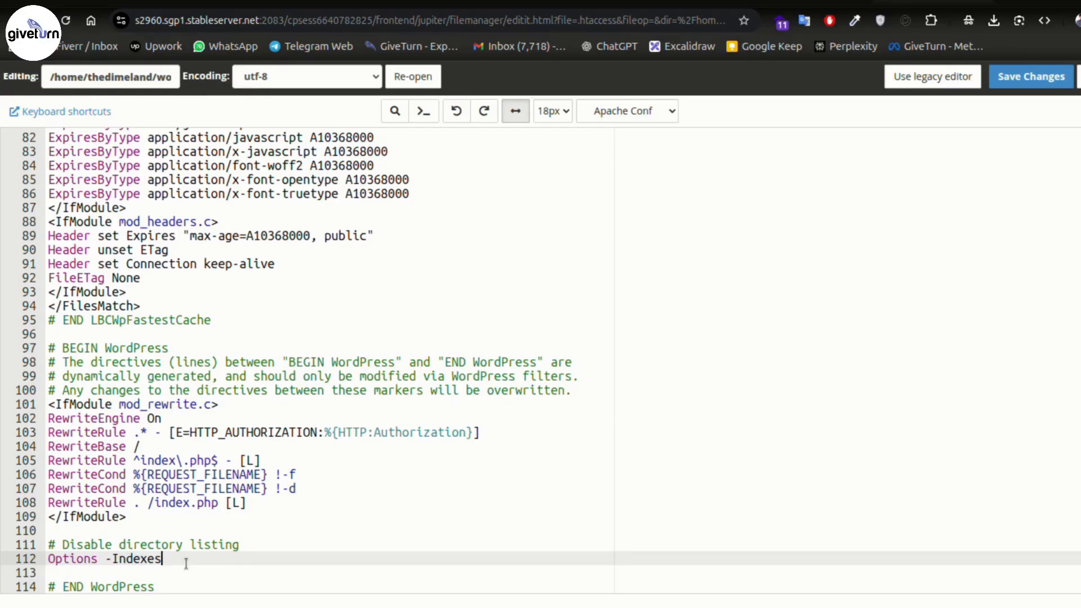
{"action": "left_click_drag", "start_coordinate": [163, 561], "coordinate": [2, 546]}
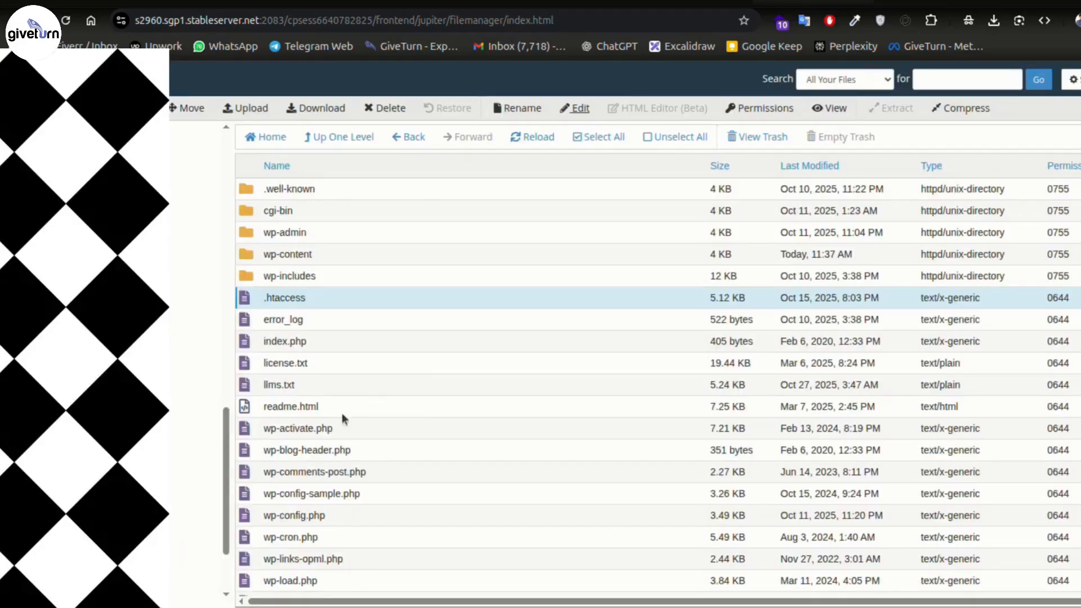
{"action": "scroll", "coordinate": [415, 421], "scroll_direction": "down", "scroll_amount": 3}
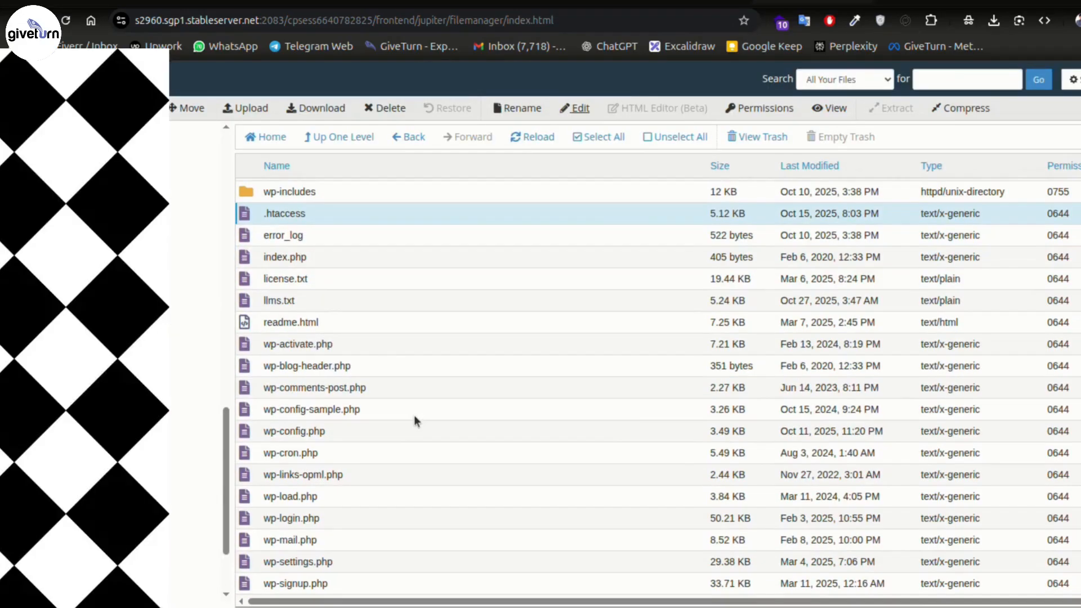
{"action": "left_click", "coordinate": [355, 432]}
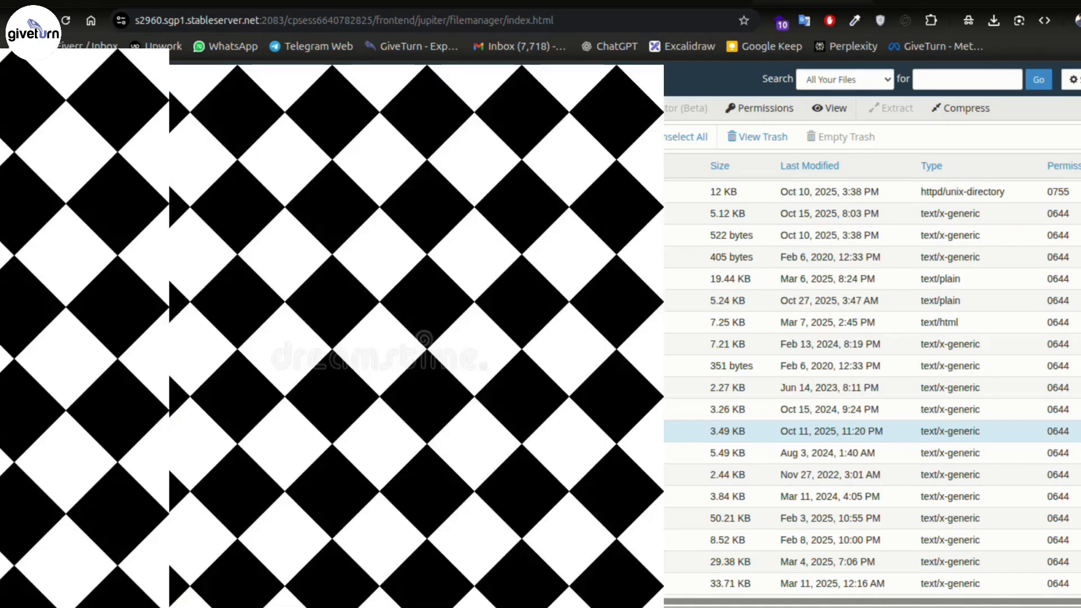
{"action": "left_click", "coordinate": [394, 405]}
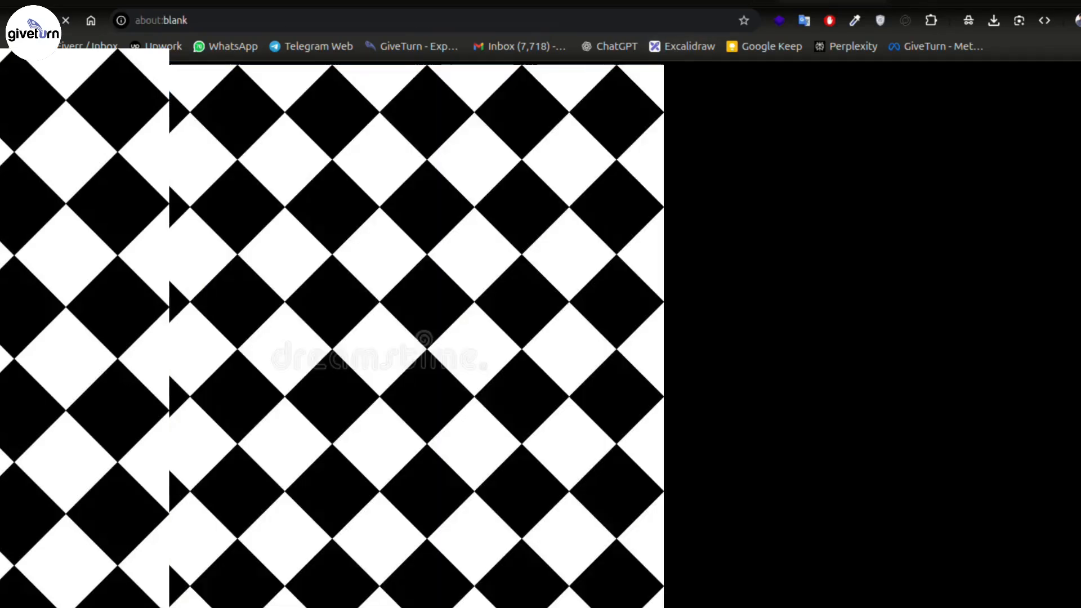
{"action": "scroll", "coordinate": [821, 265], "scroll_direction": "down", "scroll_amount": 3}
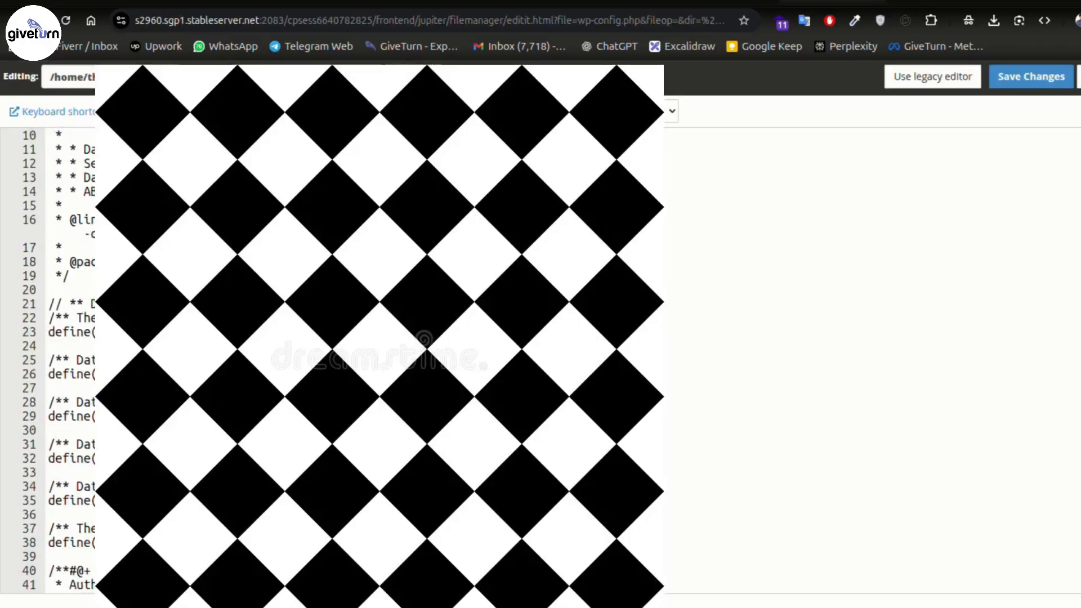
{"action": "left_click_drag", "start_coordinate": [237, 487], "coordinate": [77, 332]}
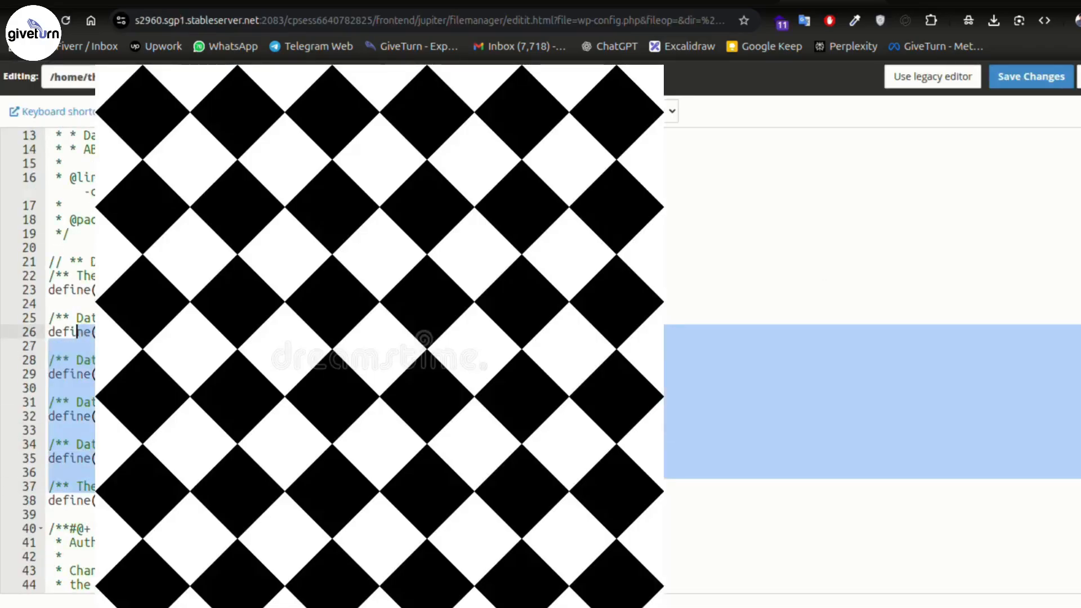
{"action": "left_click", "coordinate": [77, 332]}
{"action": "scroll", "coordinate": [85, 332], "scroll_direction": "down", "scroll_amount": 6}
{"action": "scroll", "coordinate": [360, 349], "scroll_direction": "down", "scroll_amount": 2}
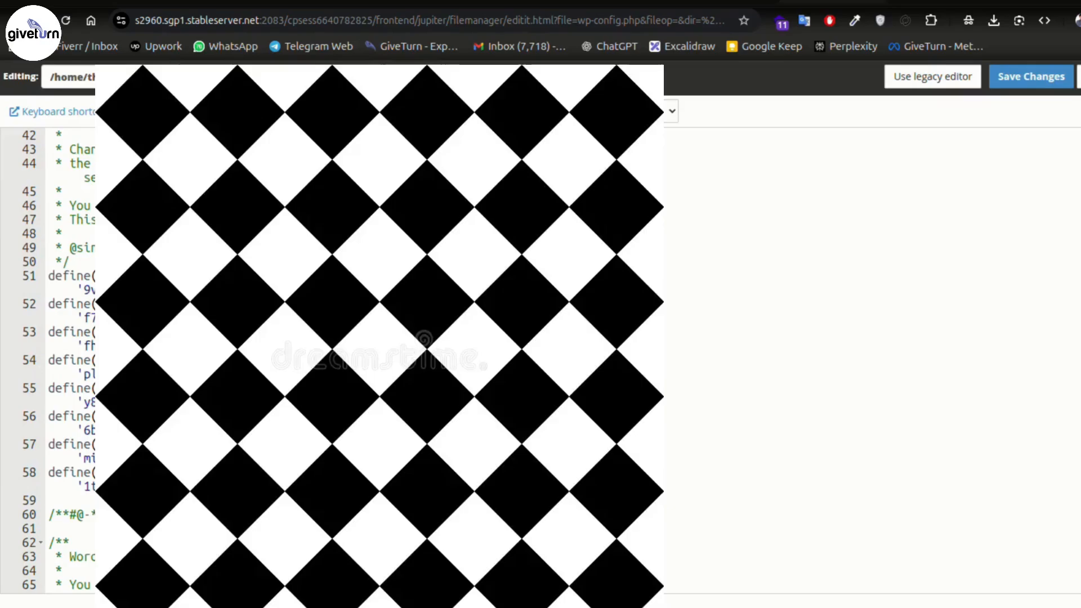
{"action": "scroll", "coordinate": [360, 349], "scroll_direction": "down", "scroll_amount": 3}
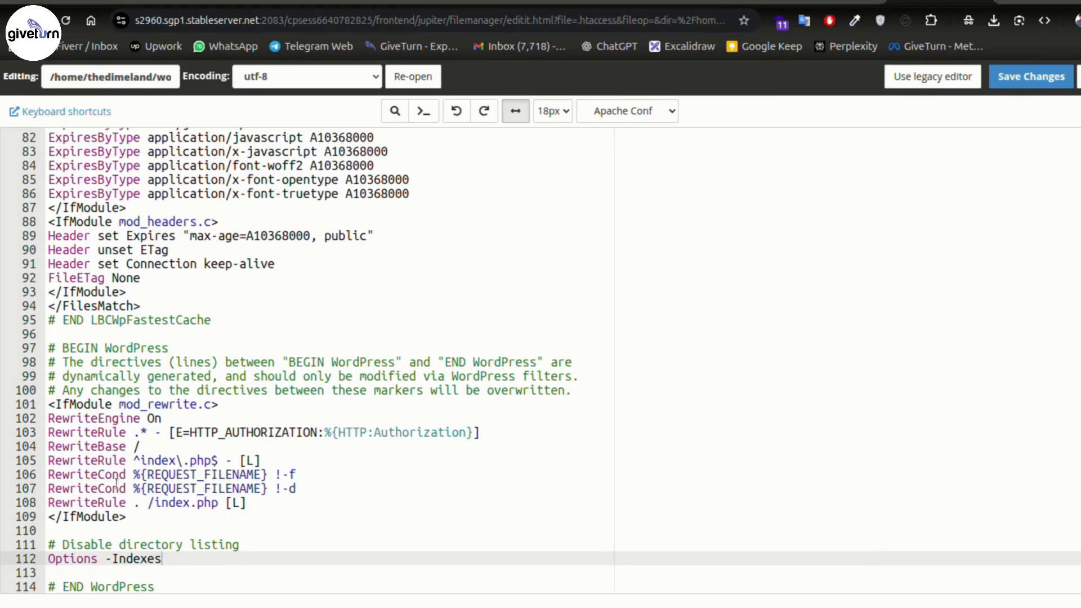
- Paste a <files wp-config.php> deny block after the Options -Indexes line
{"action": "type", "text": "<files wp-config.php>   order allow,deny   deny from all </files>"}
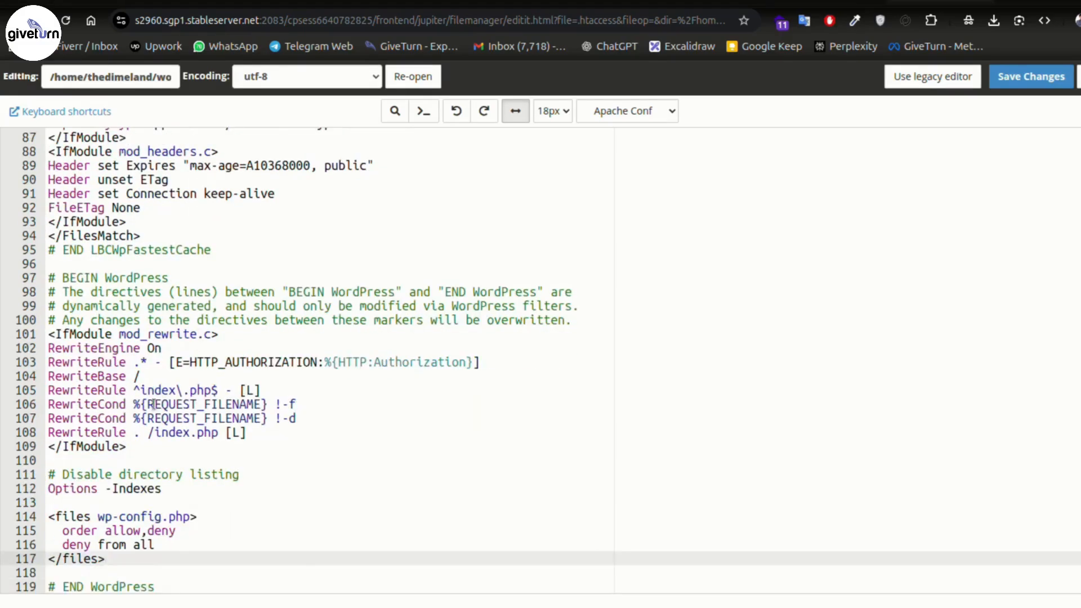
{"action": "left_click_drag", "start_coordinate": [142, 558], "coordinate": [46, 517]}
{"action": "left_click", "coordinate": [292, 507]}
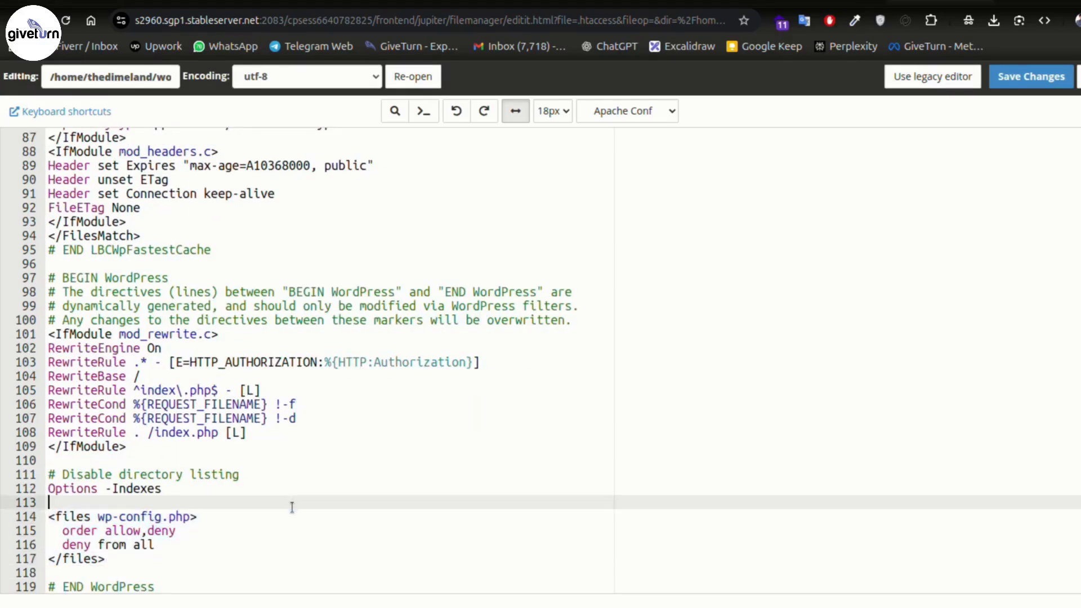
{"action": "key", "text": "Up"}
{"action": "key", "text": "End"}
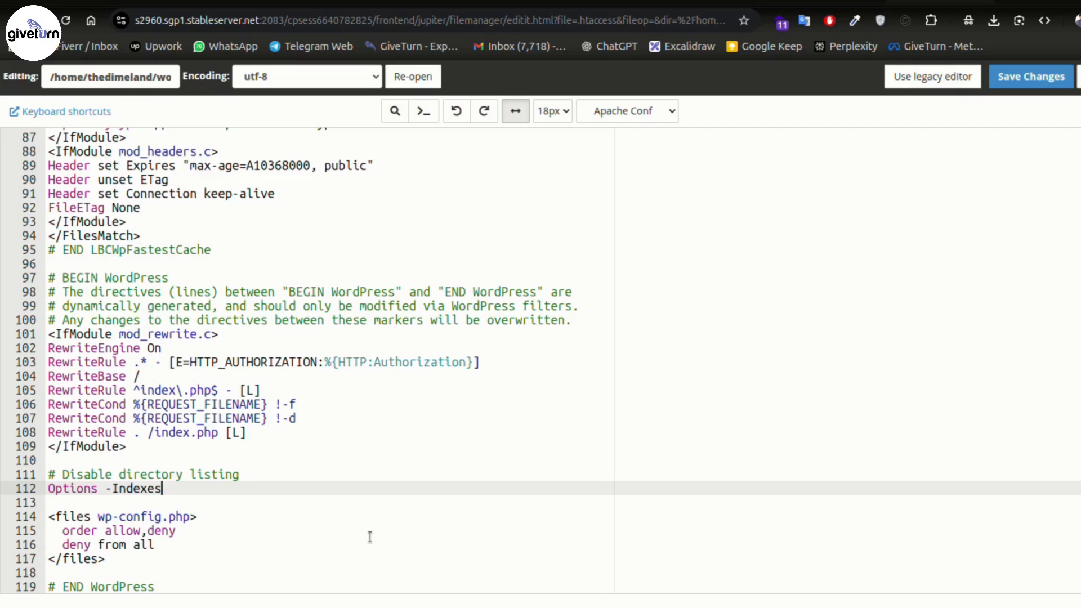
{"action": "key", "text": "Down"}
{"action": "key", "text": "Down"}
{"action": "key", "text": "End"}
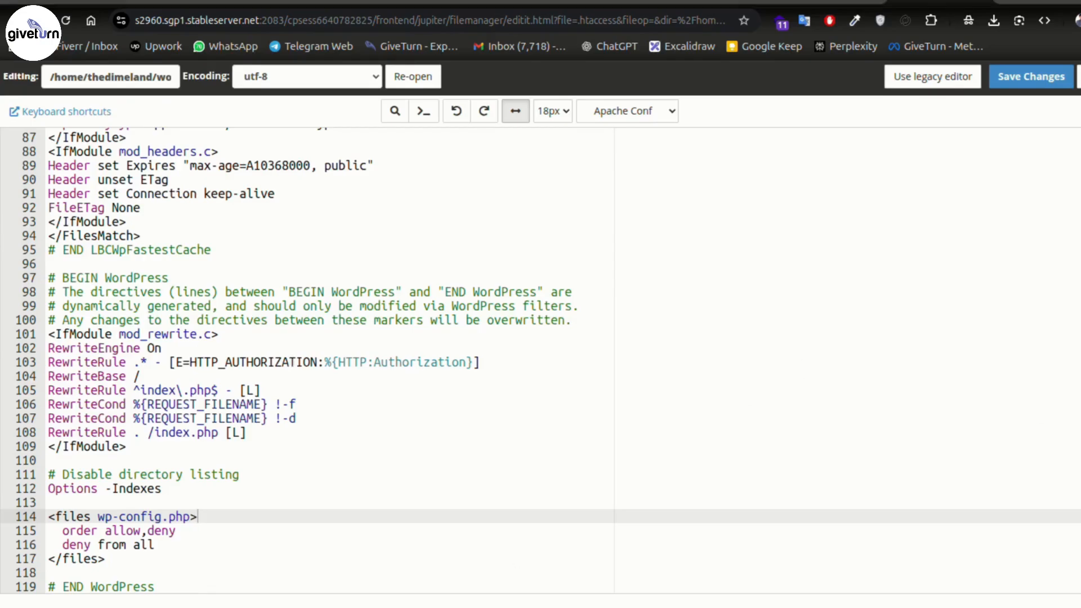
- Paste a FilesMatch block denying .env, .ini and .conf files, then return to the file list
{"action": "left_click", "coordinate": [137, 570]}
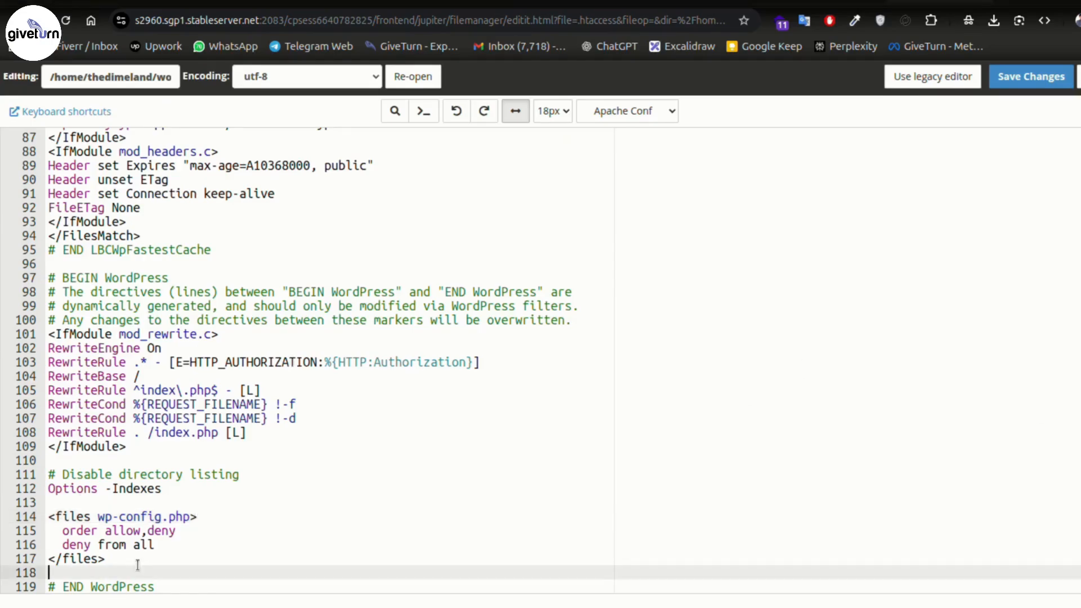
{"action": "type", "text": "<FilesMatch \"^.*(\\.env|\\.ini|\\.conf)$\">   Require all denied </FilesMatch>"}
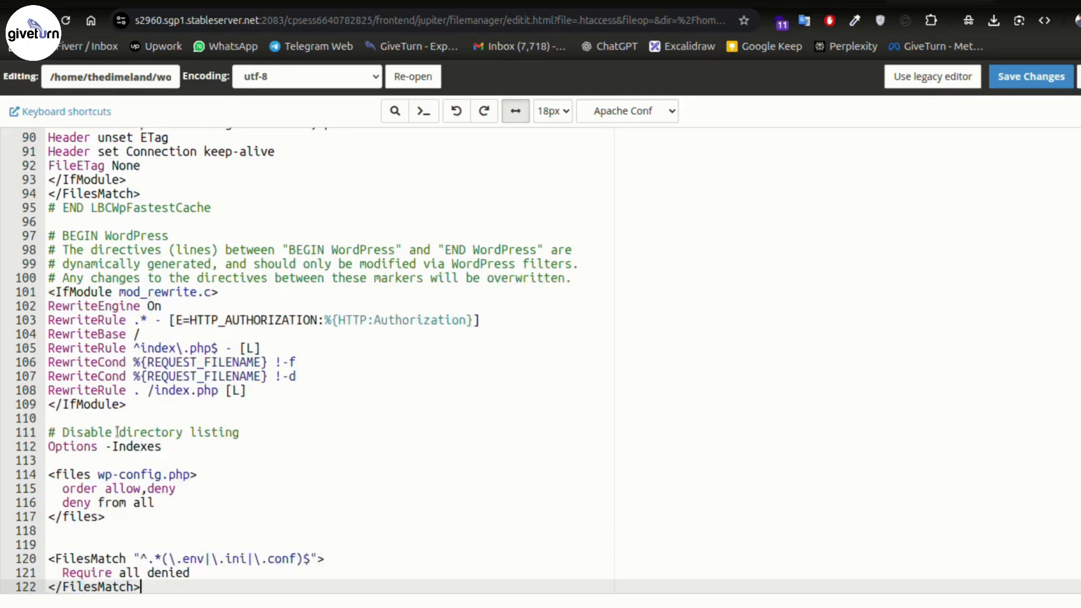
{"action": "left_click_drag", "start_coordinate": [175, 545], "coordinate": [197, 546]}
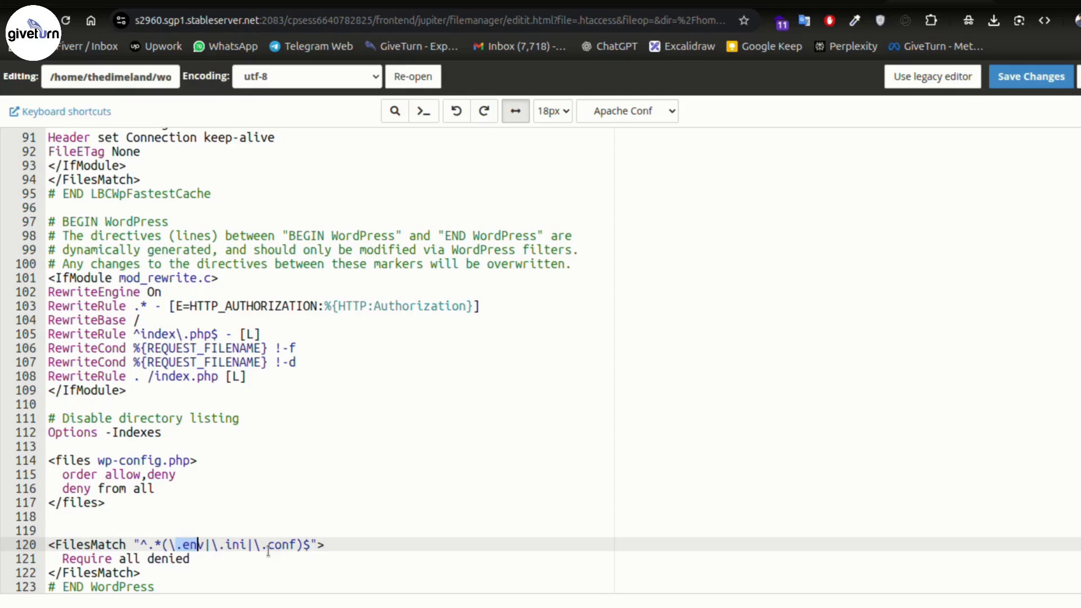
{"action": "left_click_drag", "start_coordinate": [136, 579], "coordinate": [50, 545]}
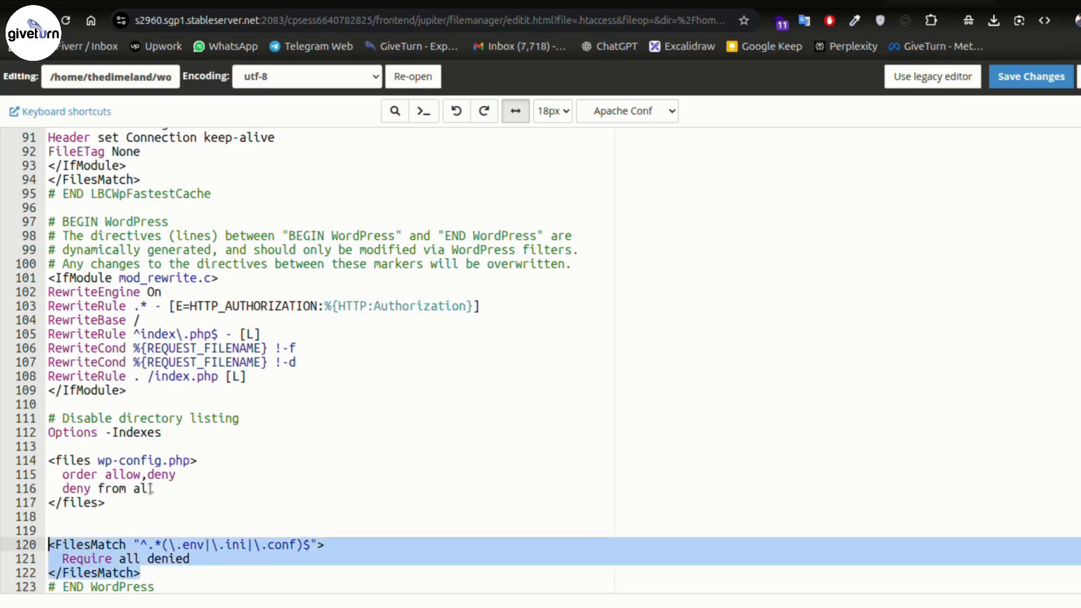
{"action": "left_click", "coordinate": [132, 543]}
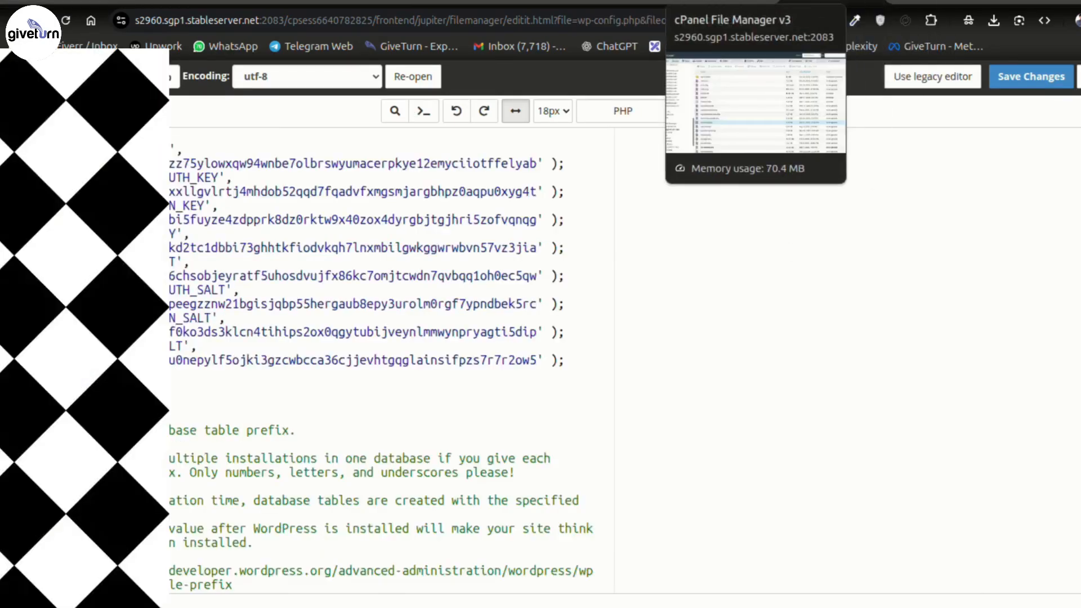
{"action": "left_click", "coordinate": [724, 2]}
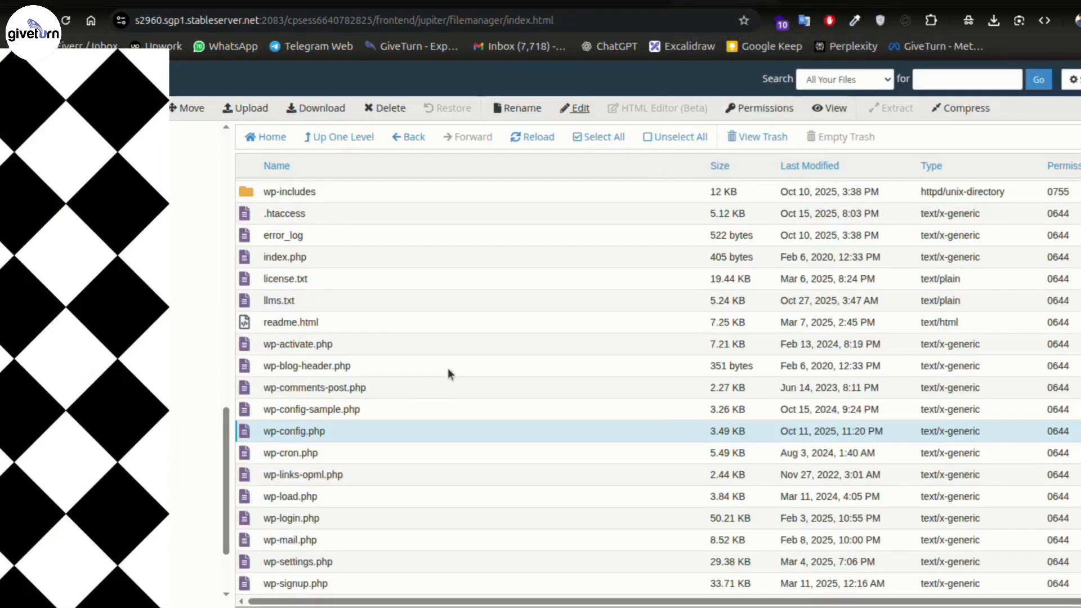
- Open the Change Permissions dialog for index.php
{"action": "scroll", "coordinate": [505, 463], "scroll_direction": "up", "scroll_amount": 2}
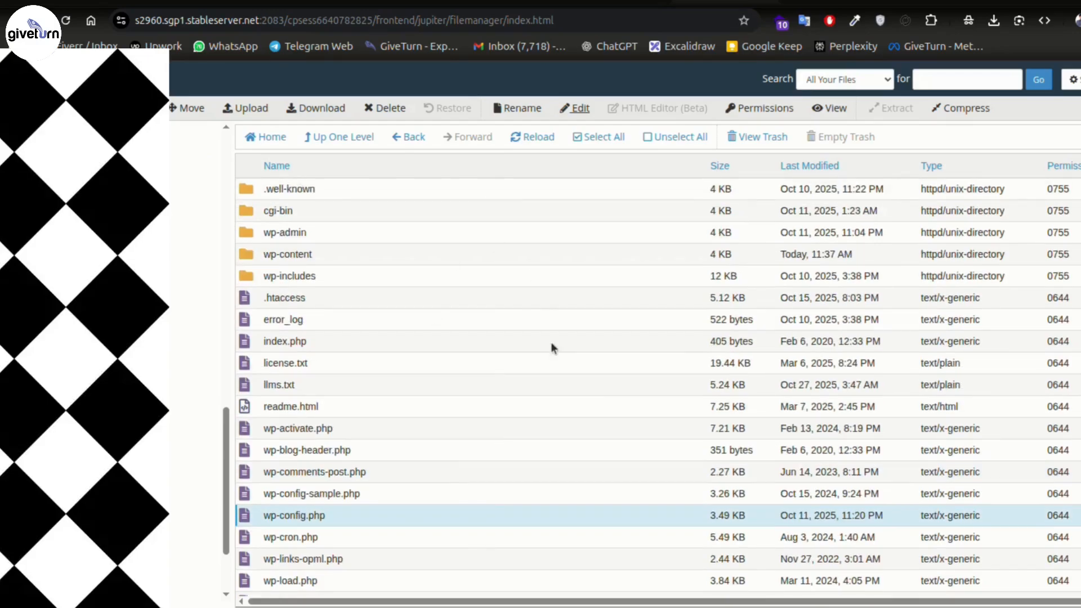
{"action": "left_click", "coordinate": [330, 322]}
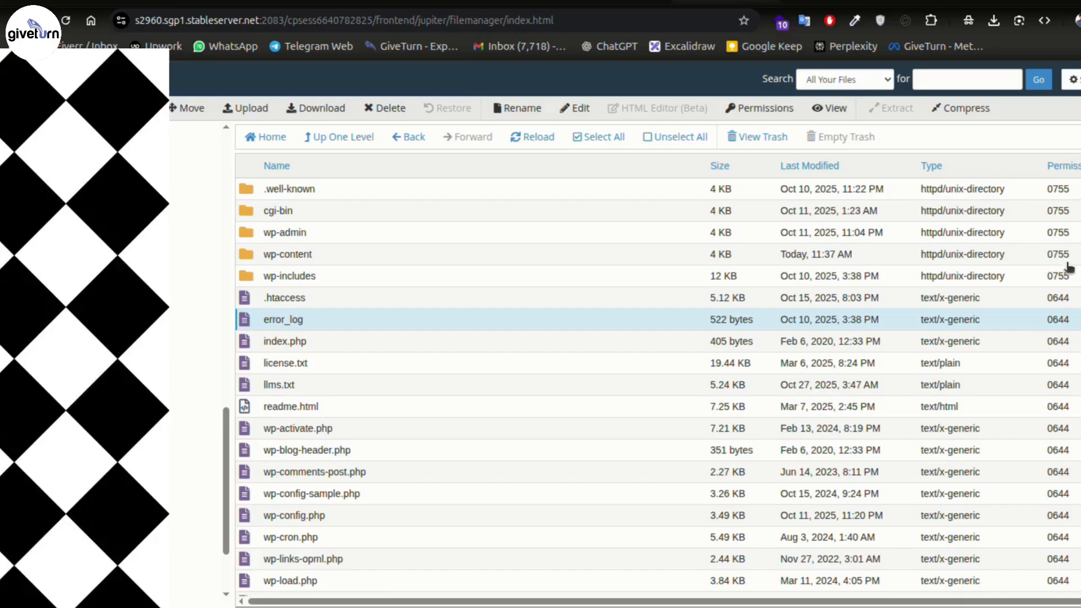
{"action": "left_click", "coordinate": [1017, 341]}
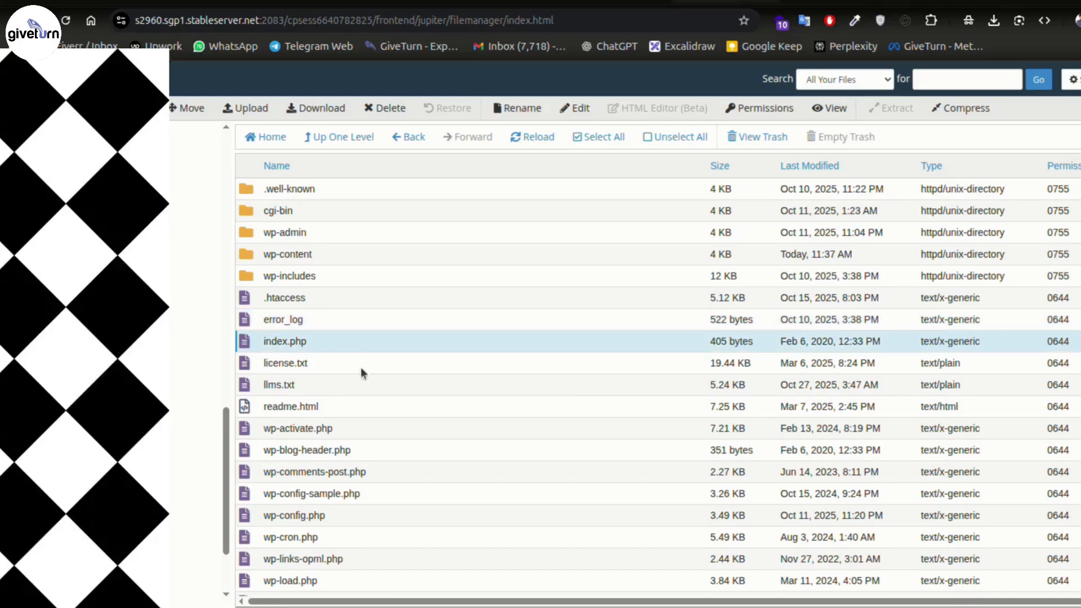
{"action": "right_click", "coordinate": [342, 341]}
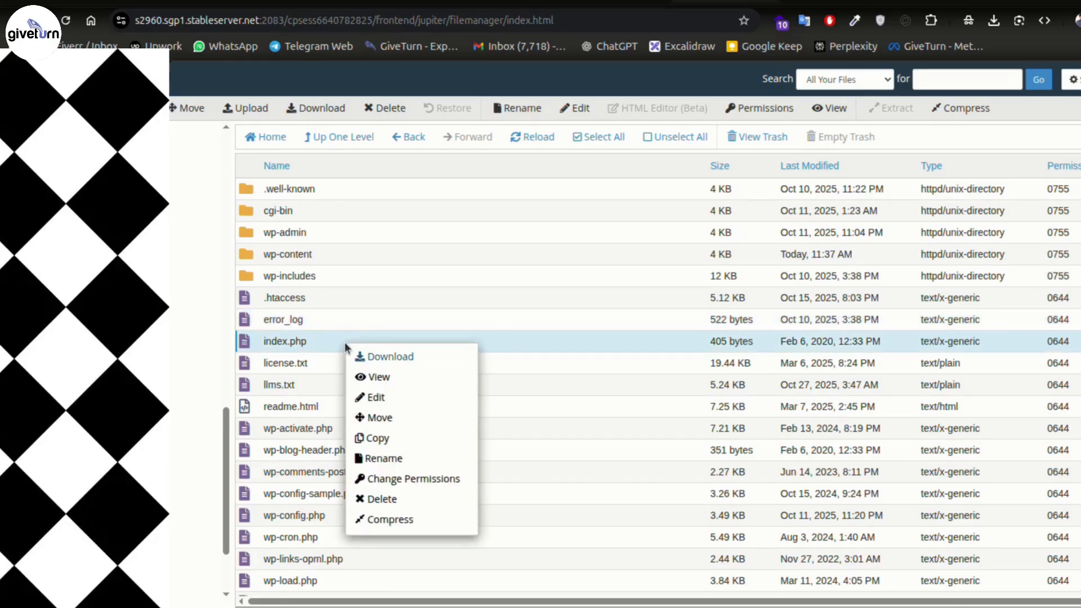
{"action": "left_click", "coordinate": [421, 479]}
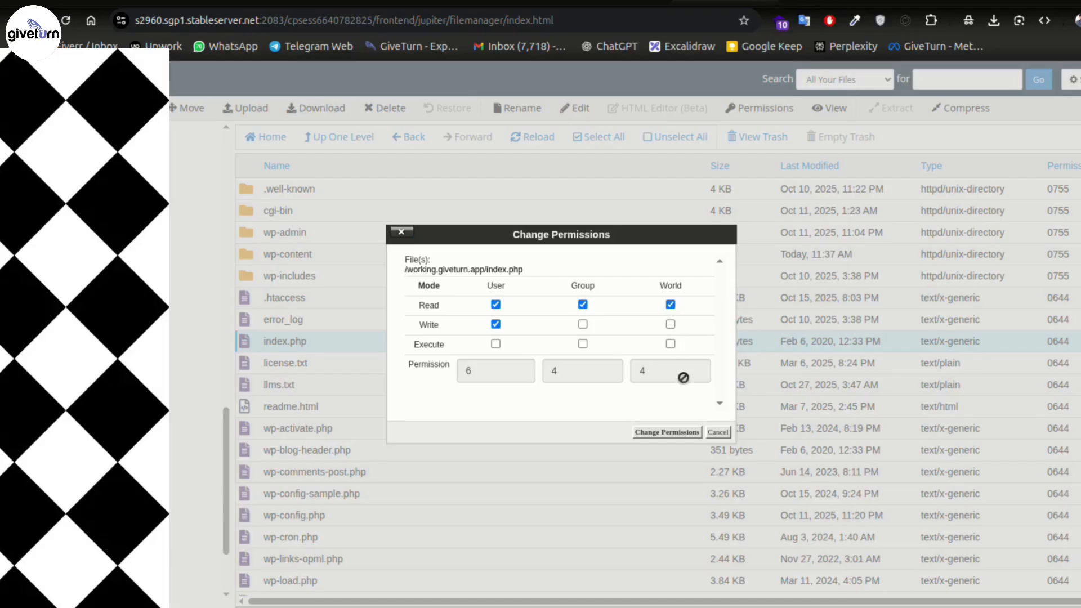
- Tick then untick World Write and Execute, keeping index.php at 644, and reopen to verify
{"action": "left_click", "coordinate": [670, 324]}
{"action": "left_click", "coordinate": [670, 344]}
{"action": "left_click", "coordinate": [671, 325]}
{"action": "left_click", "coordinate": [671, 344]}
{"action": "left_click", "coordinate": [718, 432]}
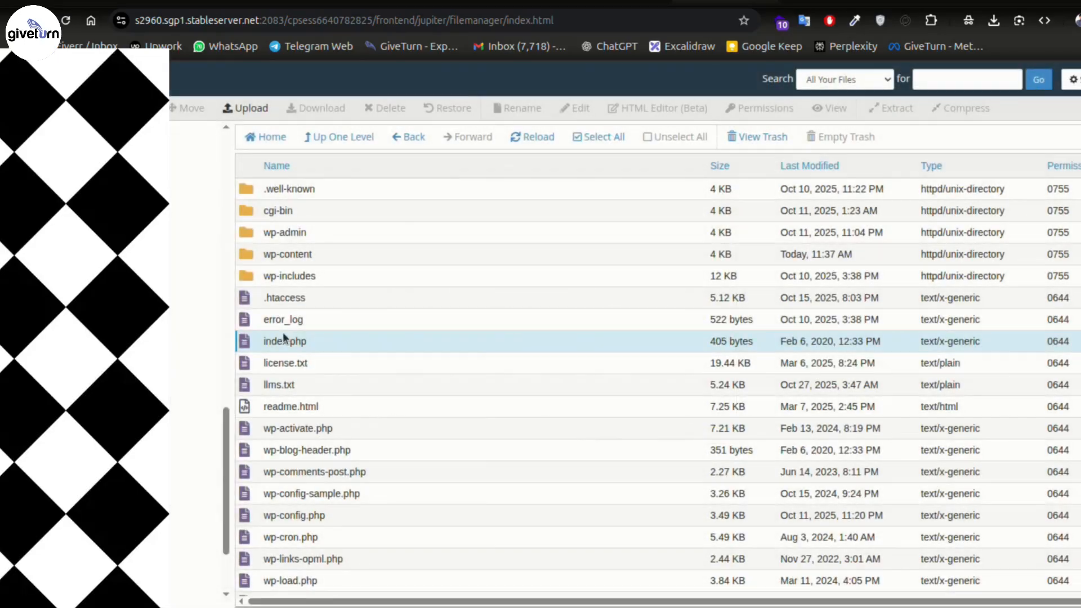
{"action": "right_click", "coordinate": [344, 342]}
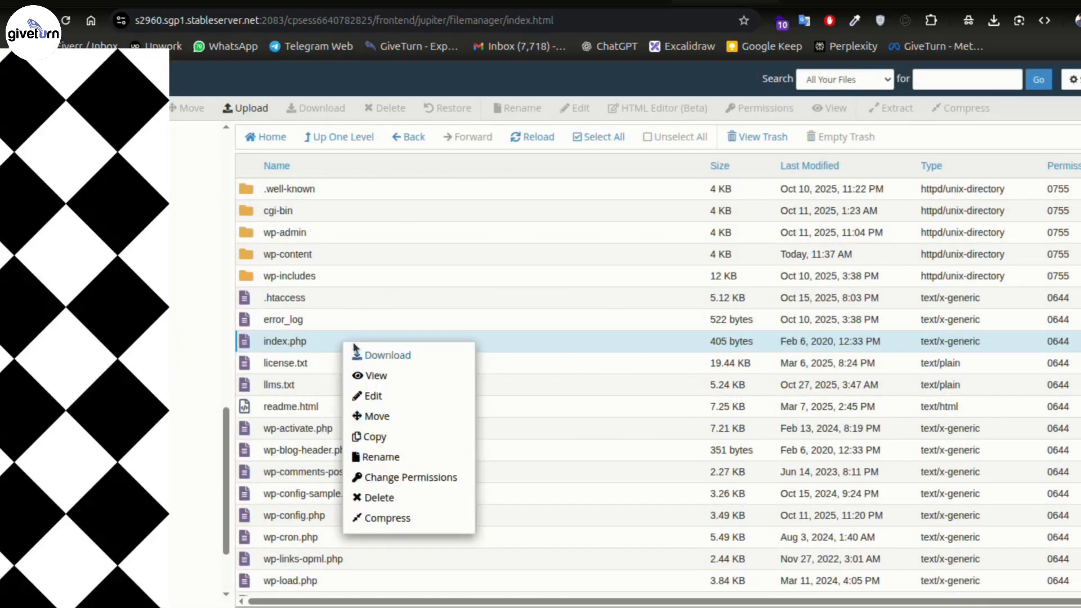
{"action": "left_click", "coordinate": [405, 484]}
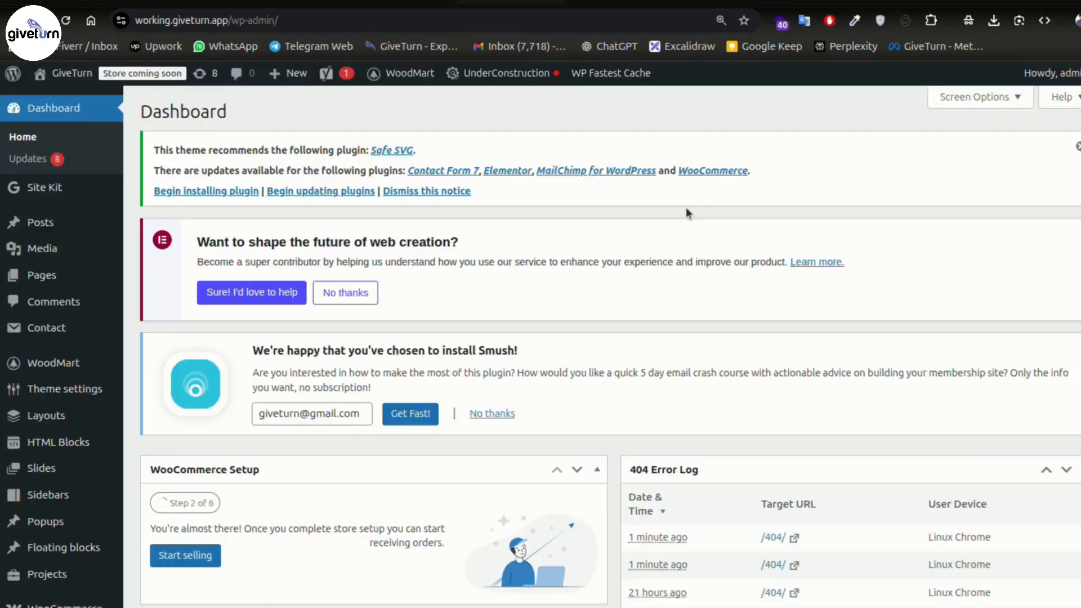
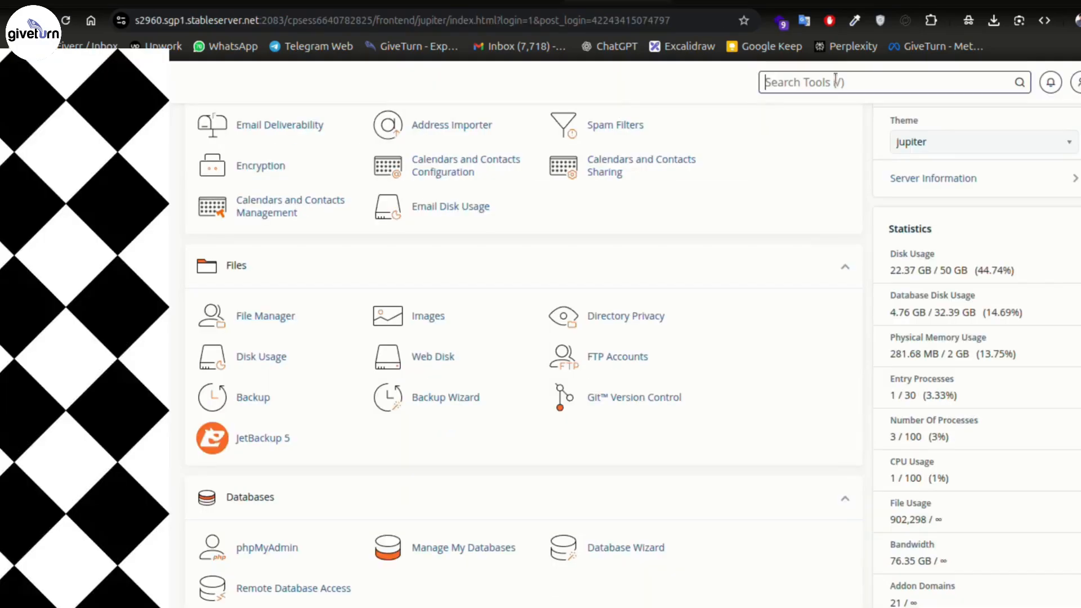
- Check the site's PHP version under Select PHP Version, leaving it at 8.2, then return to File Manager
{"action": "type", "text": "php"}
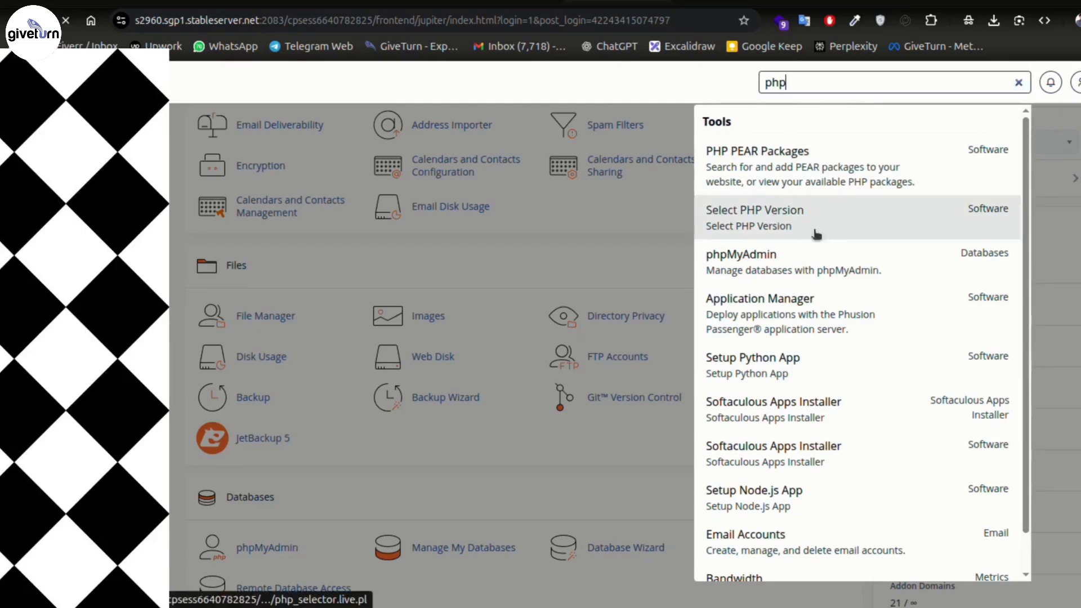
{"action": "left_click", "coordinate": [850, 225]}
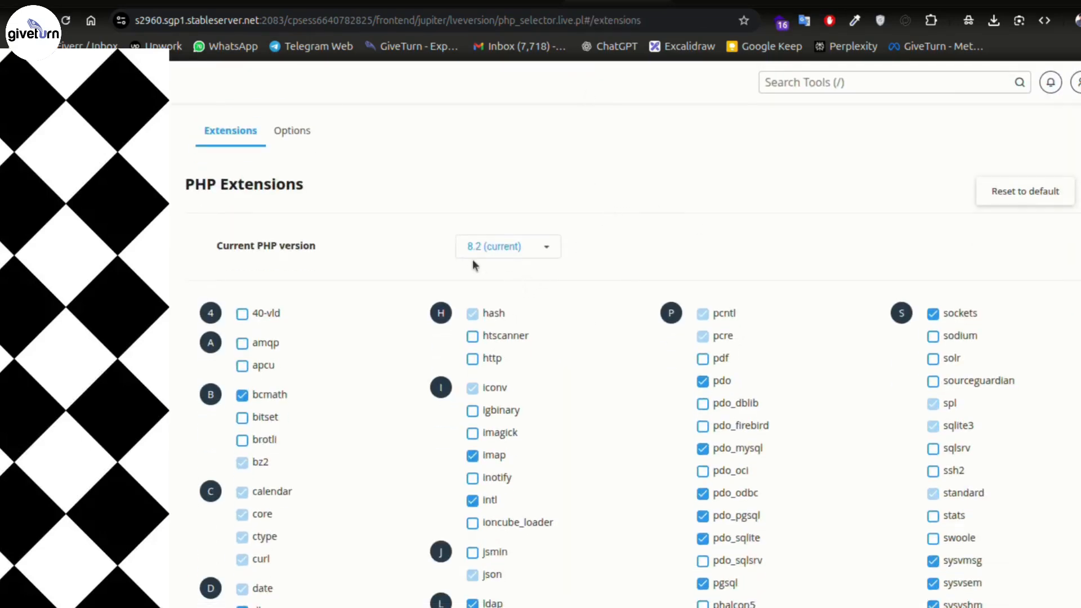
{"action": "left_click", "coordinate": [546, 248]}
{"action": "scroll", "coordinate": [558, 345], "scroll_direction": "down", "scroll_amount": 3}
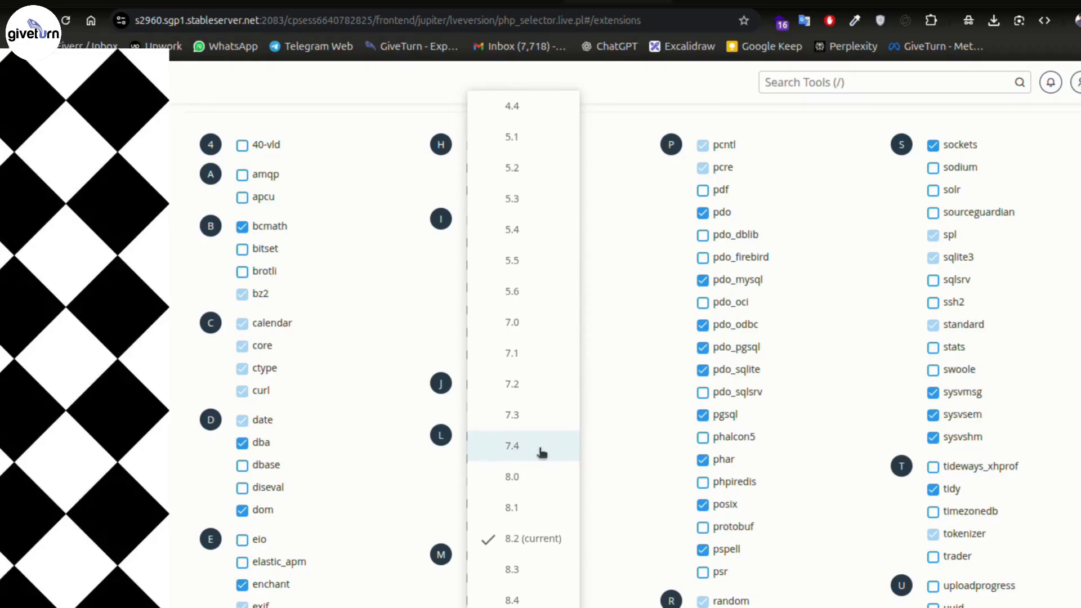
{"action": "scroll", "coordinate": [544, 456], "scroll_direction": "down", "scroll_amount": 3}
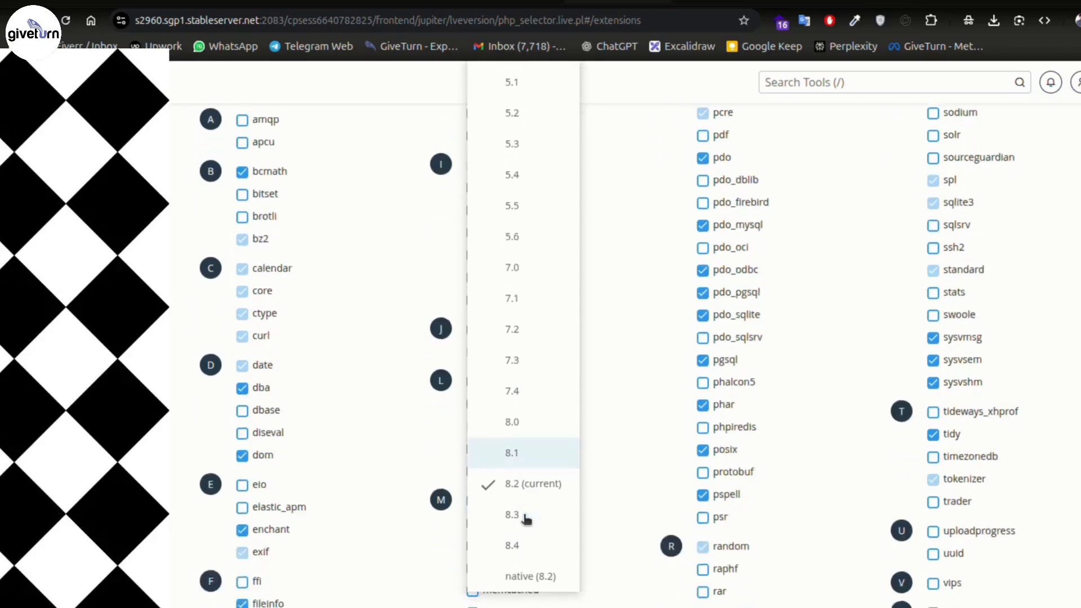
{"action": "scroll", "coordinate": [558, 472], "scroll_direction": "up", "scroll_amount": 3}
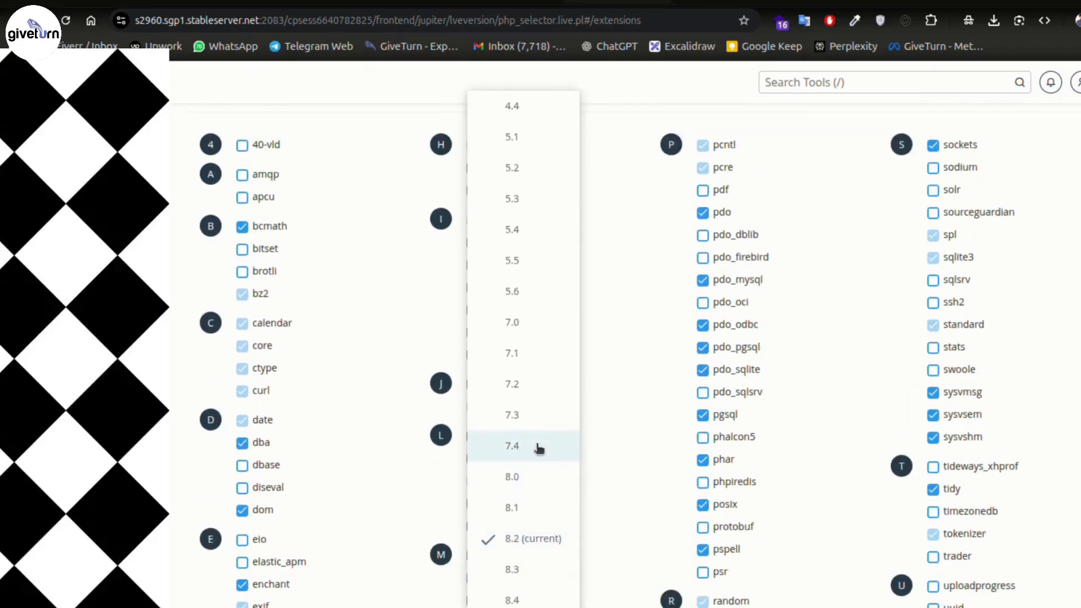
{"action": "scroll", "coordinate": [538, 447], "scroll_direction": "up", "scroll_amount": 5}
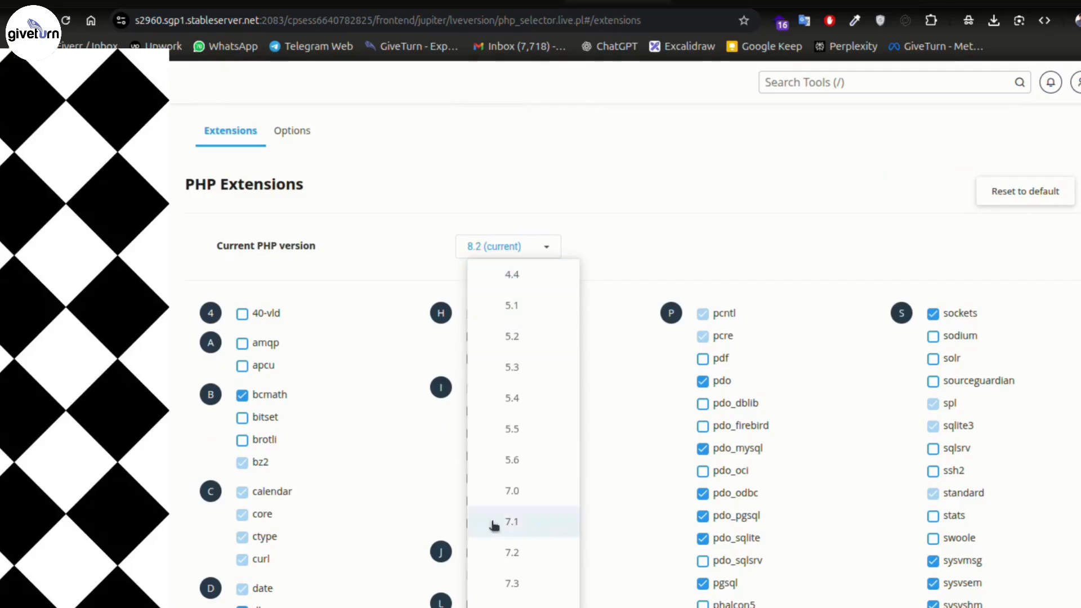
{"action": "left_click", "coordinate": [690, 203]}
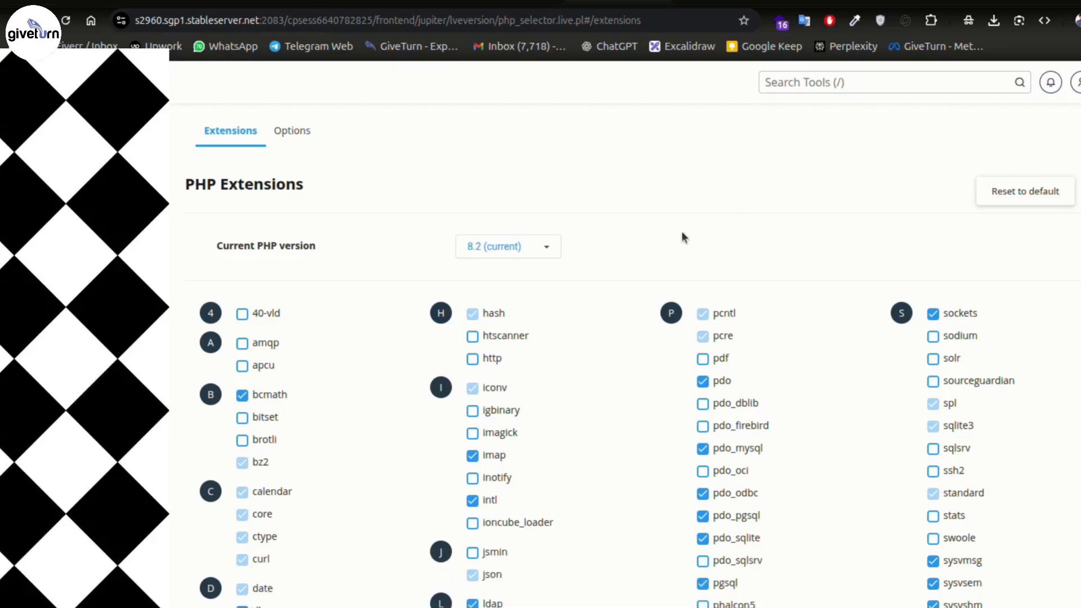
{"action": "left_click", "coordinate": [805, 2]}
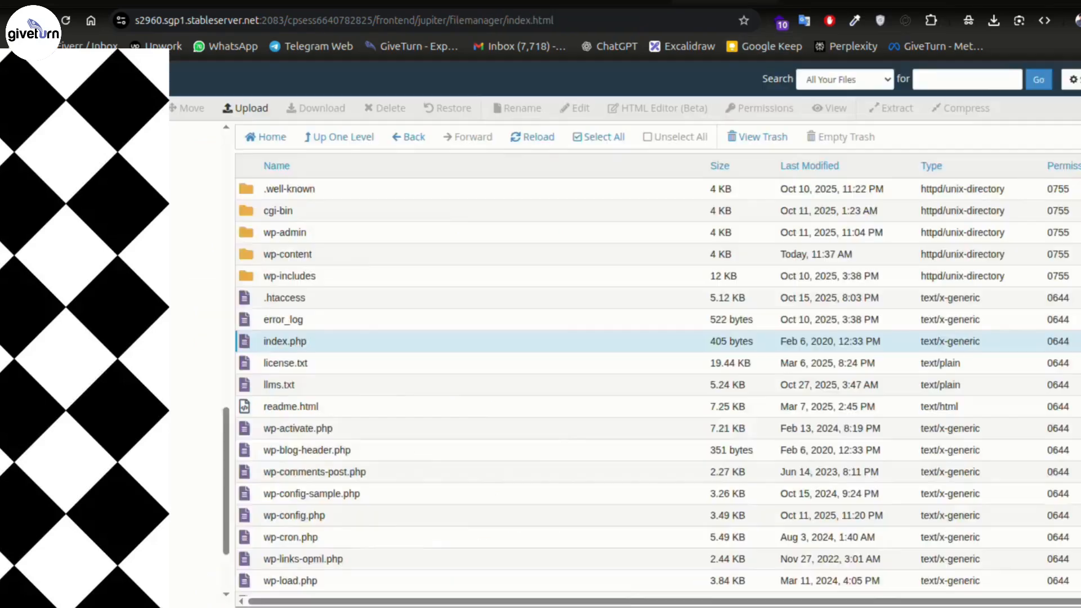
- Go from the WordPress dashboard to Plugins > Installed Plugins
{"action": "left_click", "coordinate": [511, 2]}
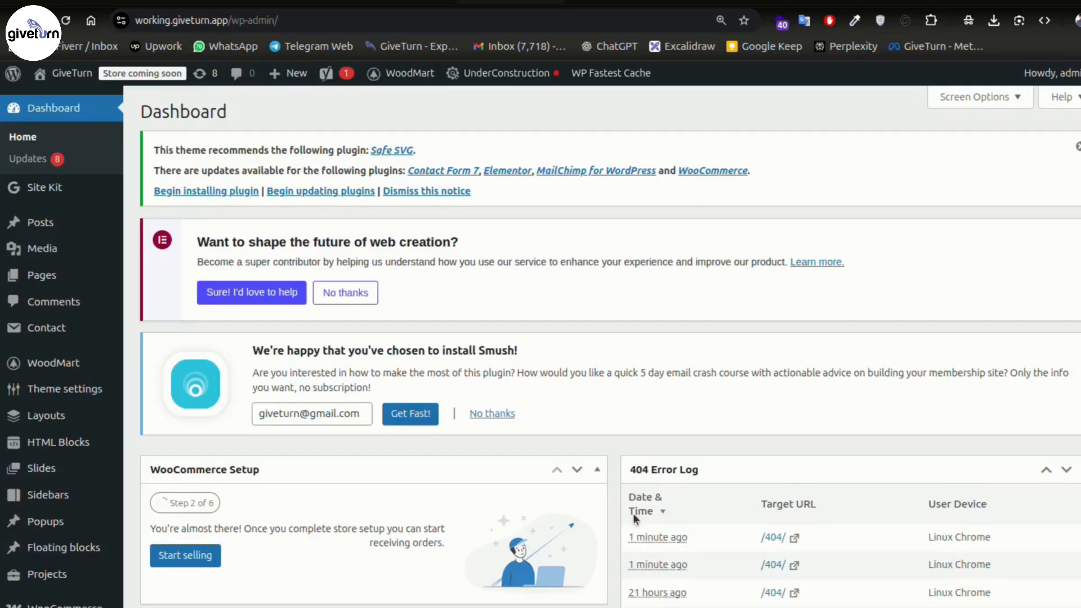
{"action": "scroll", "coordinate": [130, 380], "scroll_direction": "down", "scroll_amount": 10}
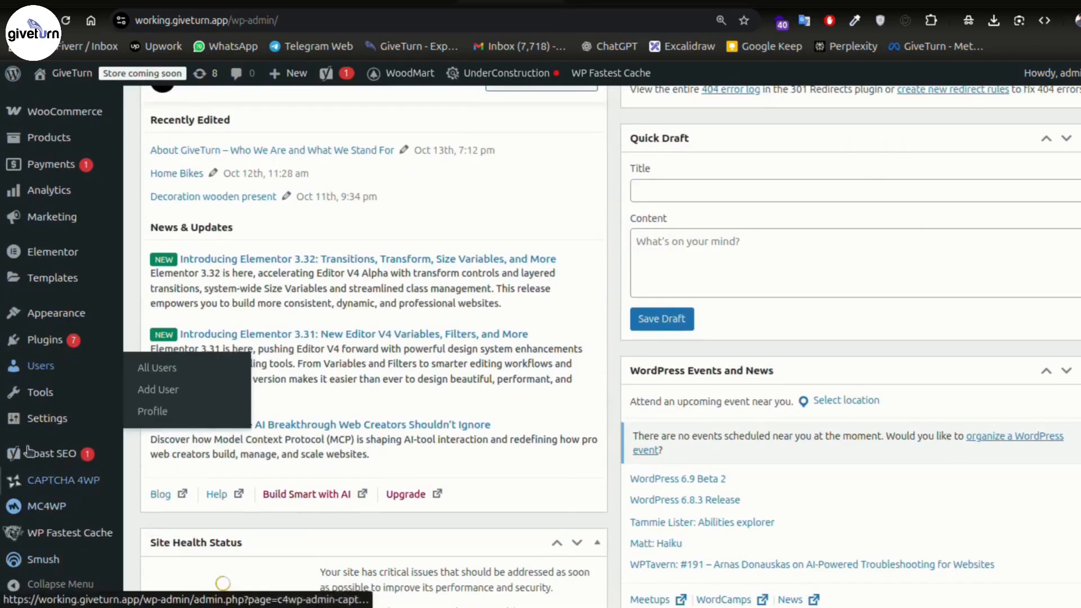
{"action": "mouse_move", "coordinate": [59, 344]}
{"action": "left_click", "coordinate": [163, 339]}
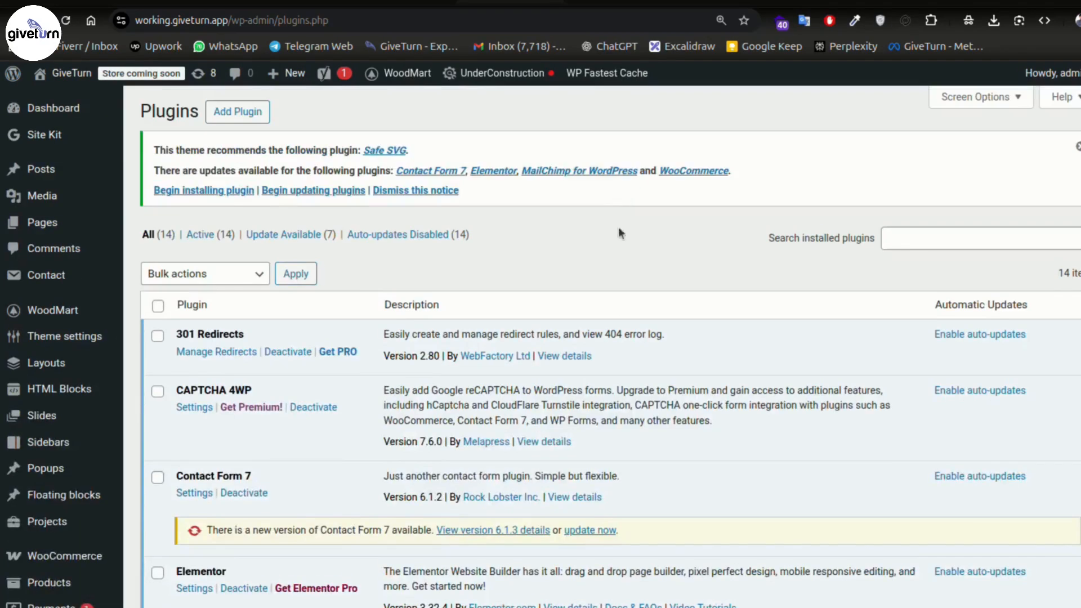
{"action": "scroll", "coordinate": [556, 370], "scroll_direction": "down", "scroll_amount": 3}
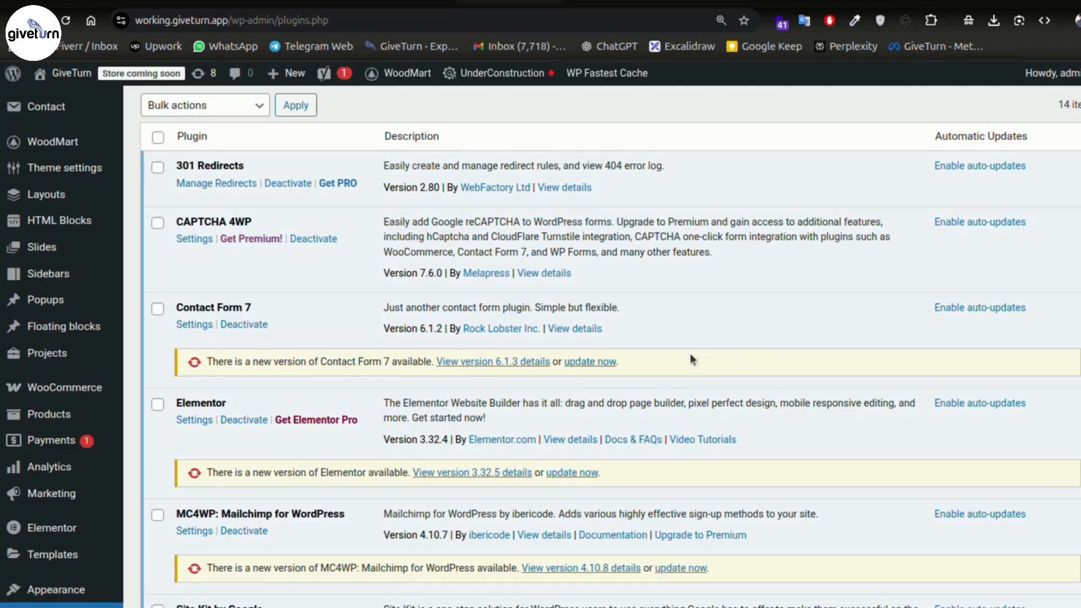
- Turn auto-updates for 301 Redirects on, then back off, and review the plugin list
{"action": "left_click", "coordinate": [977, 169]}
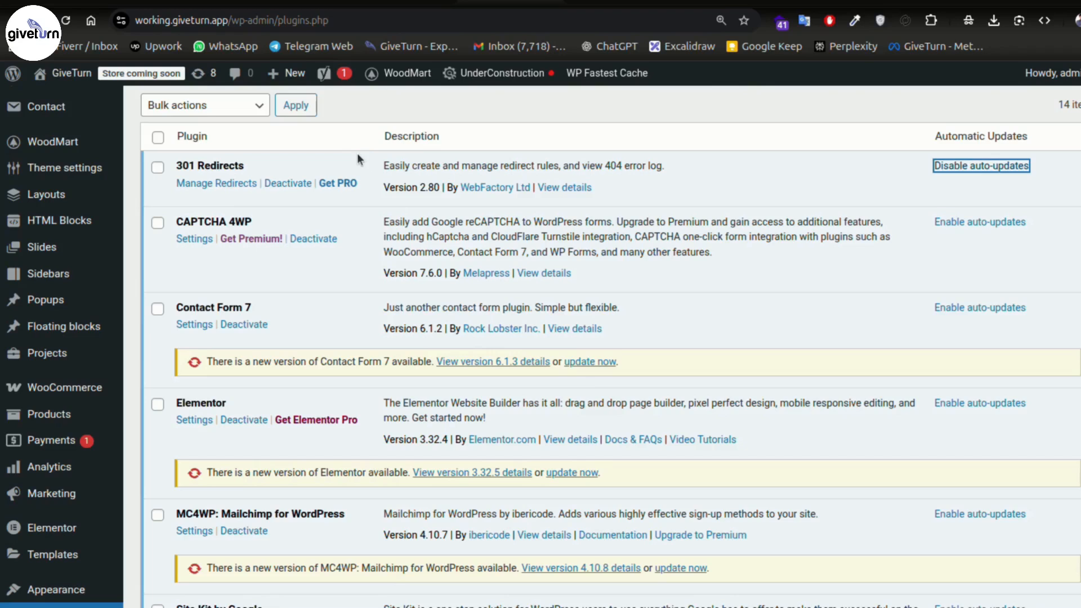
{"action": "left_click", "coordinate": [966, 166]}
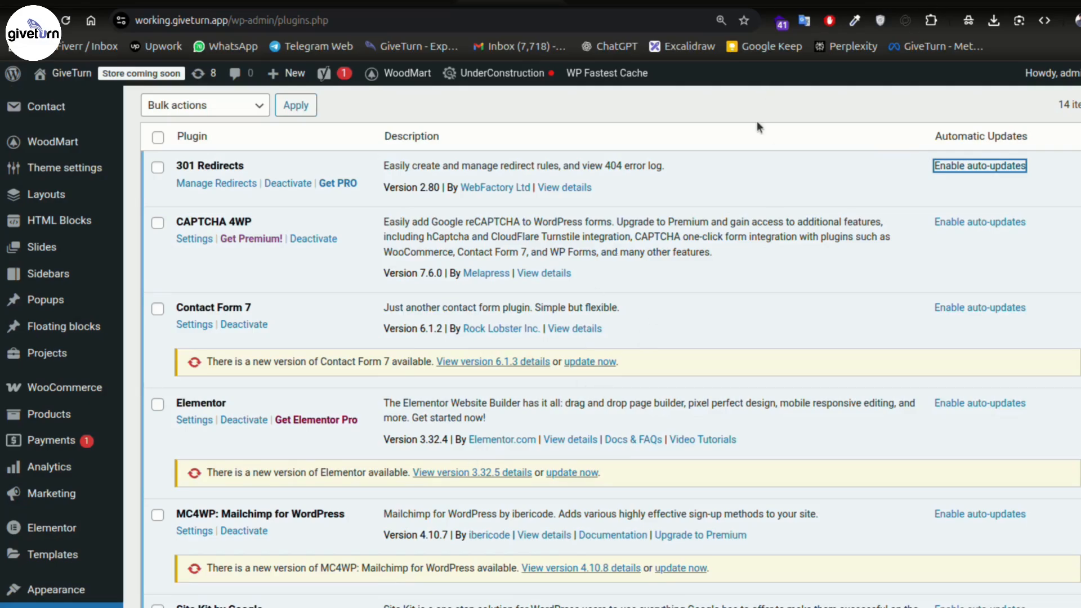
{"action": "scroll", "coordinate": [701, 235], "scroll_direction": "up", "scroll_amount": 2}
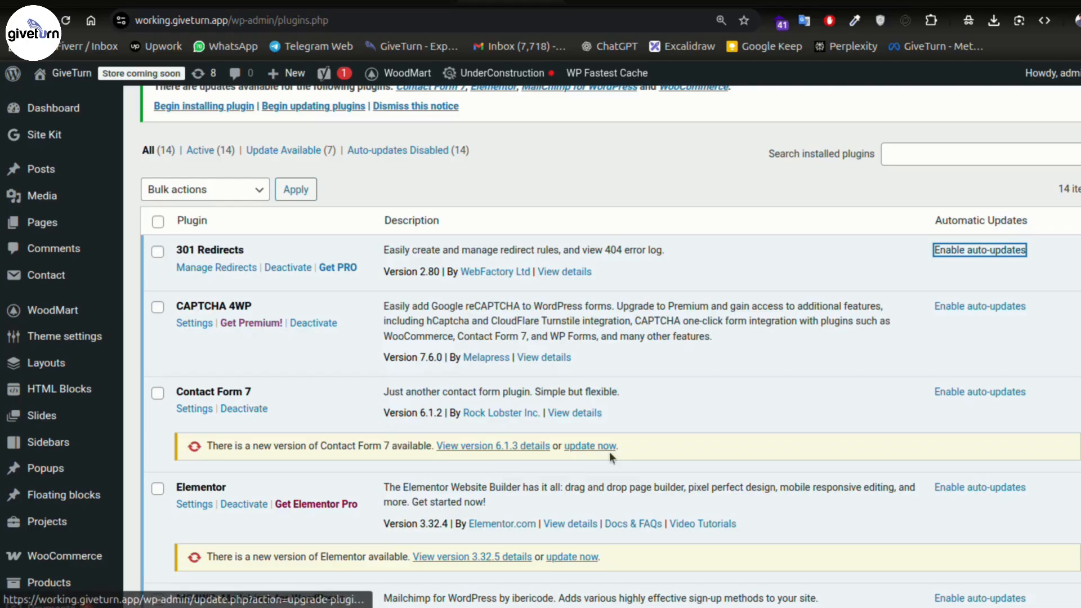
{"action": "scroll", "coordinate": [872, 360], "scroll_direction": "down", "scroll_amount": 3}
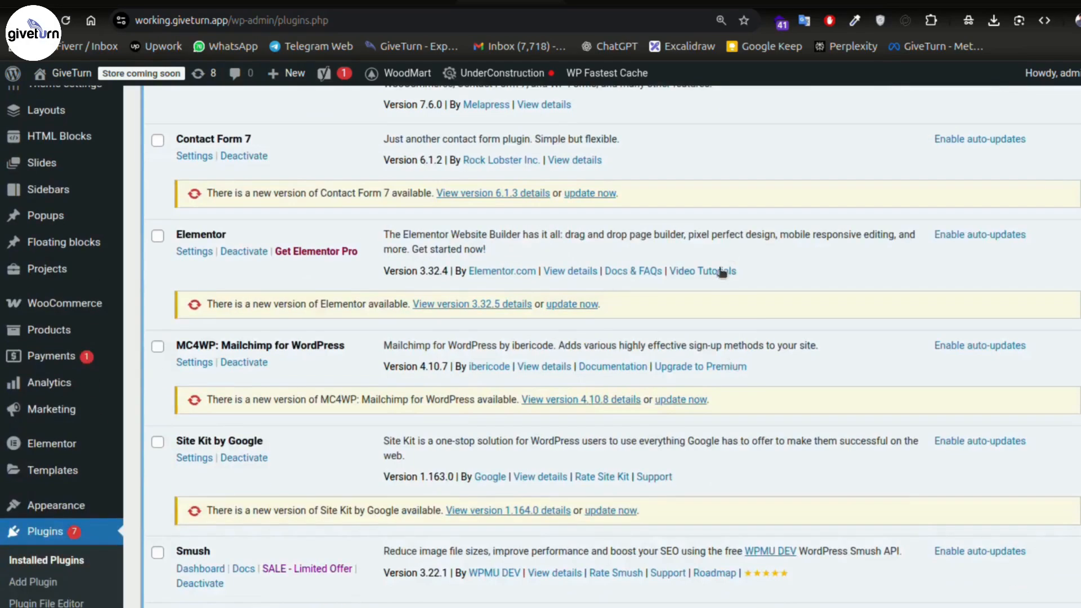
{"action": "scroll", "coordinate": [726, 225], "scroll_direction": "up", "scroll_amount": 3}
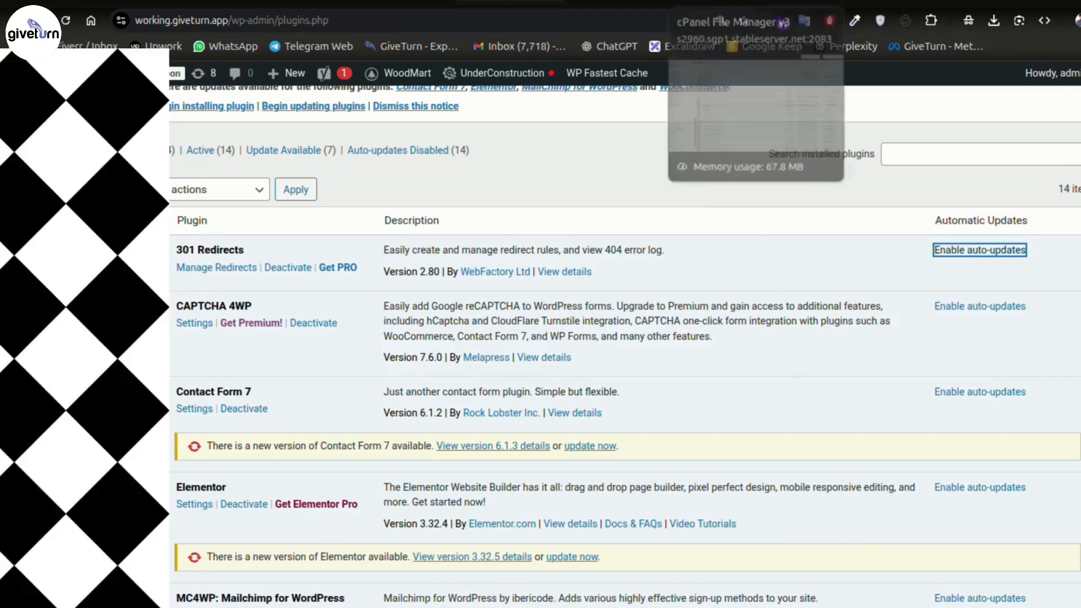
- Search cPanel tools for 'backup' and open the Backup Wizard
{"action": "left_click", "coordinate": [732, 1]}
{"action": "left_click", "coordinate": [619, 1]}
{"action": "left_click", "coordinate": [871, 83]}
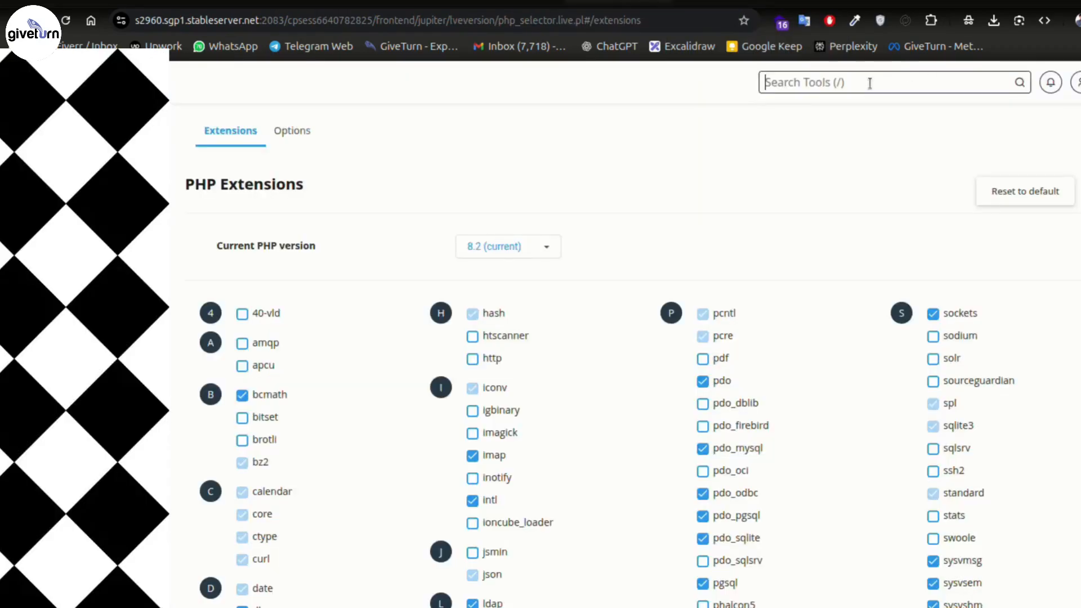
{"action": "type", "text": "backup"}
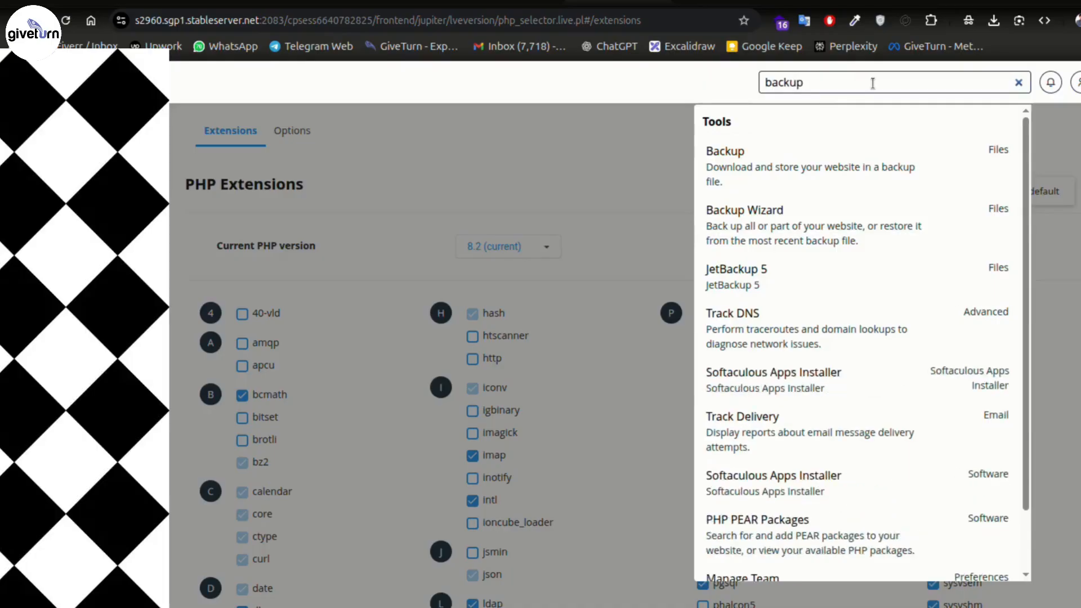
{"action": "left_click", "coordinate": [809, 230]}
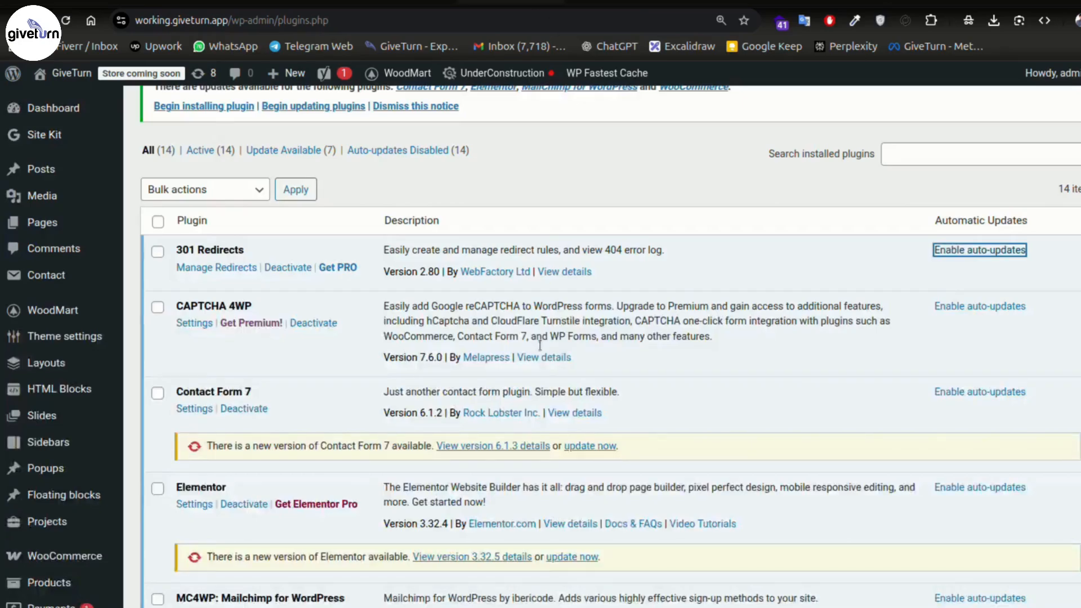
{"action": "scroll", "coordinate": [601, 377], "scroll_direction": "down", "scroll_amount": 4}
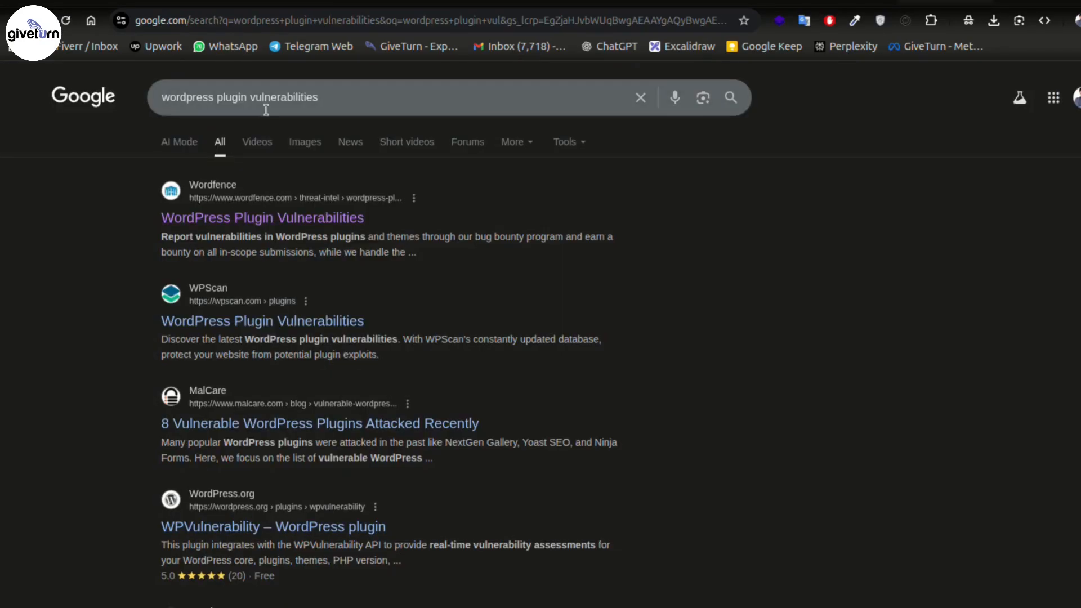
- Open Wordfence's plugin vulnerability database and look up 'yoast' plugins
{"action": "left_click", "coordinate": [258, 219]}
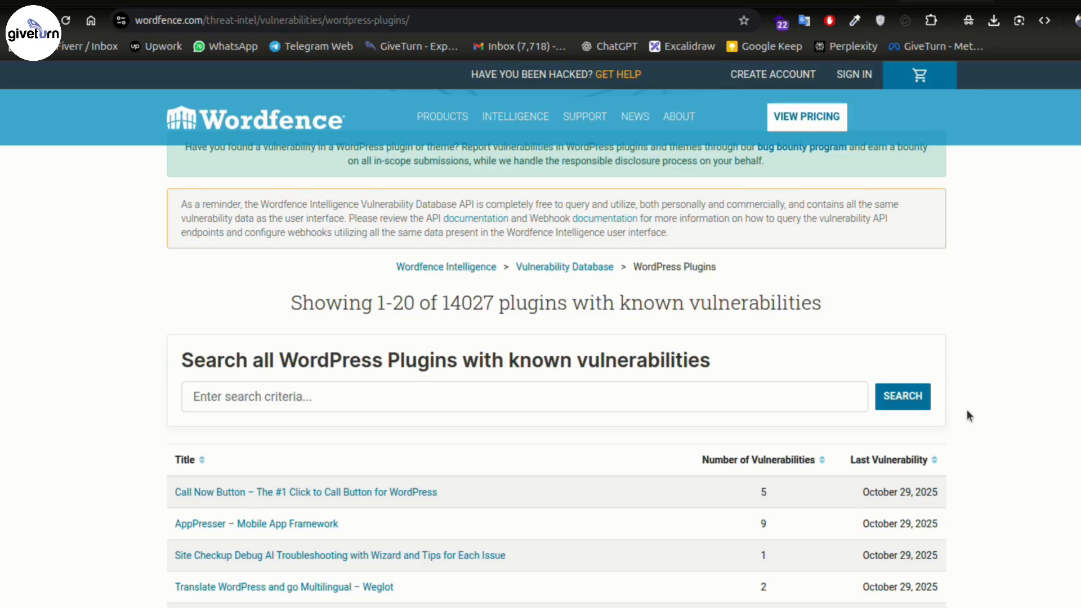
{"action": "scroll", "coordinate": [967, 417], "scroll_direction": "down", "scroll_amount": 7}
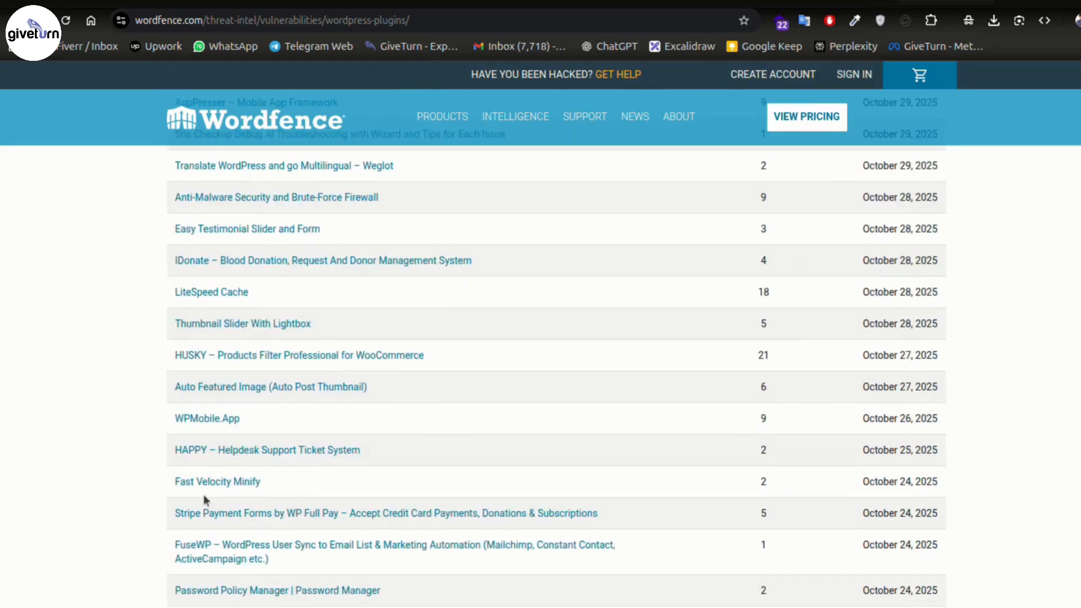
{"action": "scroll", "coordinate": [394, 445], "scroll_direction": "down", "scroll_amount": 5}
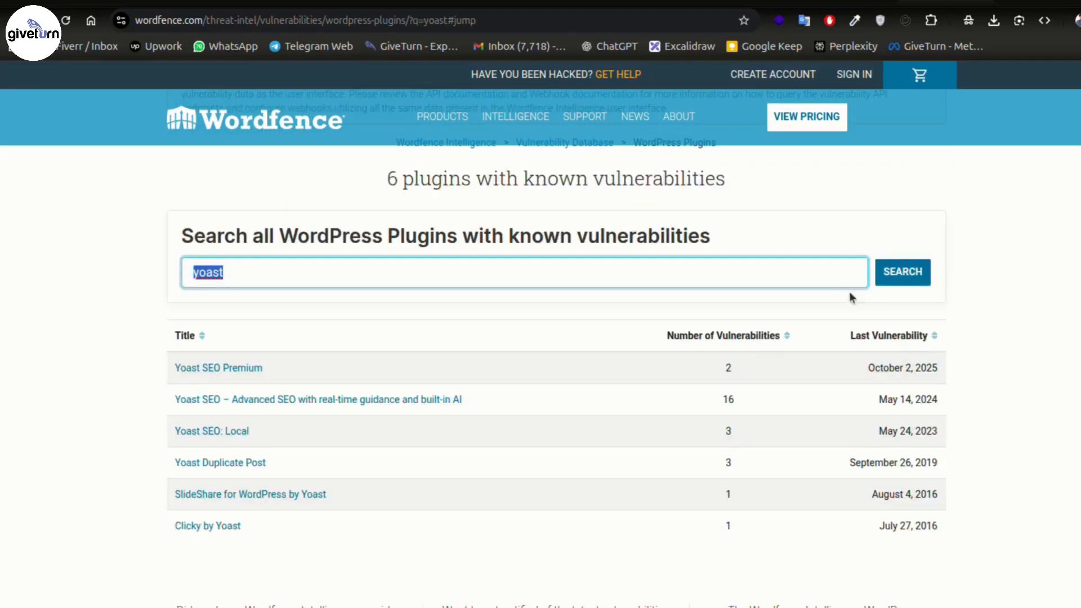
{"action": "left_click", "coordinate": [507, 248]}
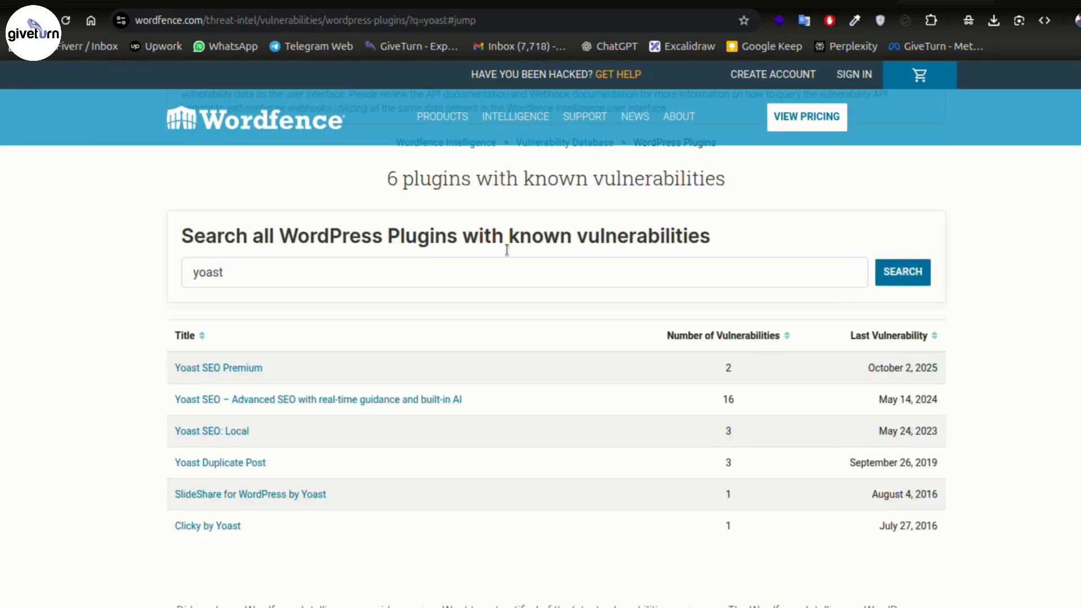
{"action": "double_click", "coordinate": [255, 284]}
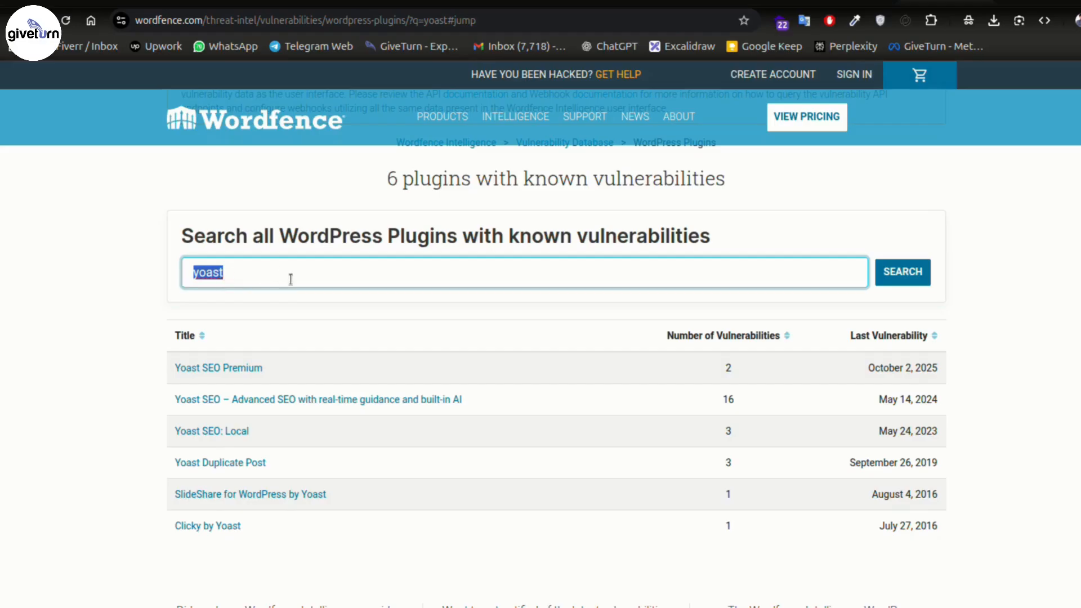
{"action": "left_click", "coordinate": [129, 339]}
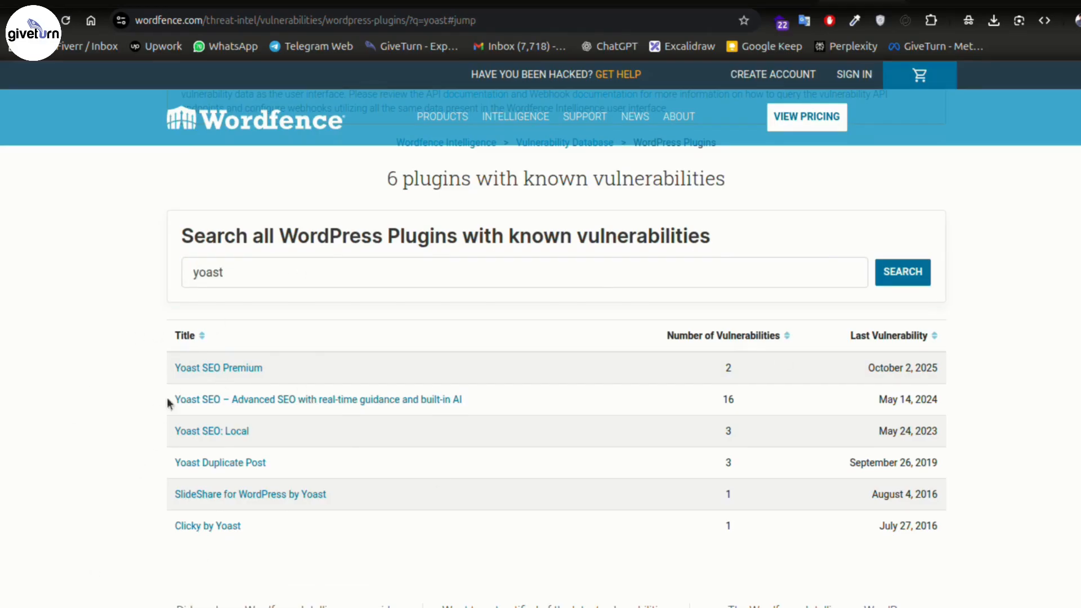
- Review Yoast SEO's vulnerability history, including the October 5, 2021 entry, then go back to results
{"action": "left_click", "coordinate": [360, 400]}
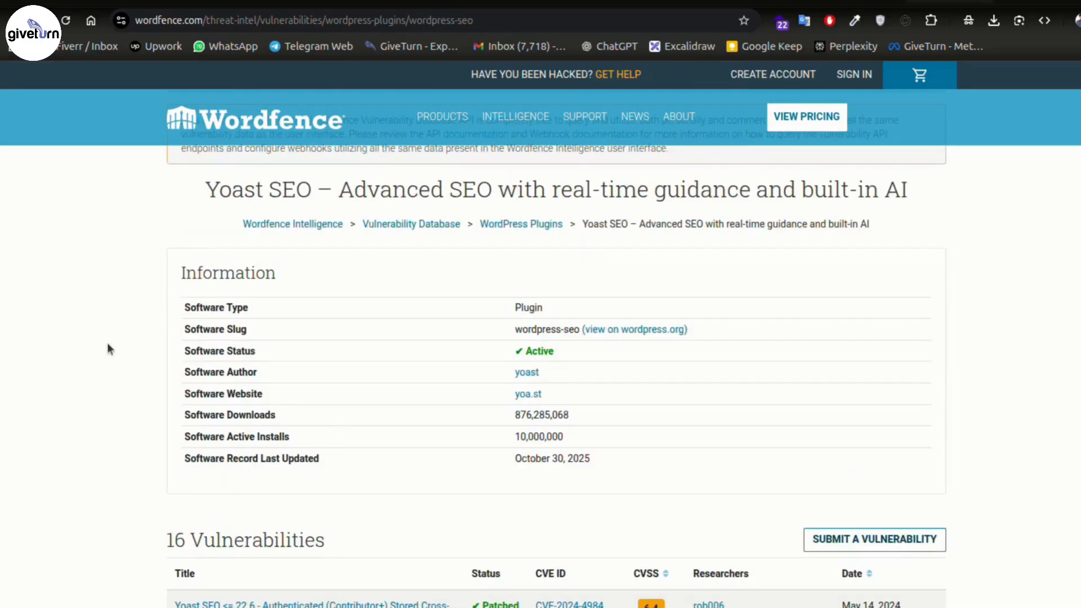
{"action": "scroll", "coordinate": [107, 349], "scroll_direction": "down", "scroll_amount": 2}
{"action": "scroll", "coordinate": [107, 351], "scroll_direction": "up", "scroll_amount": 4}
{"action": "scroll", "coordinate": [107, 361], "scroll_direction": "down", "scroll_amount": 6}
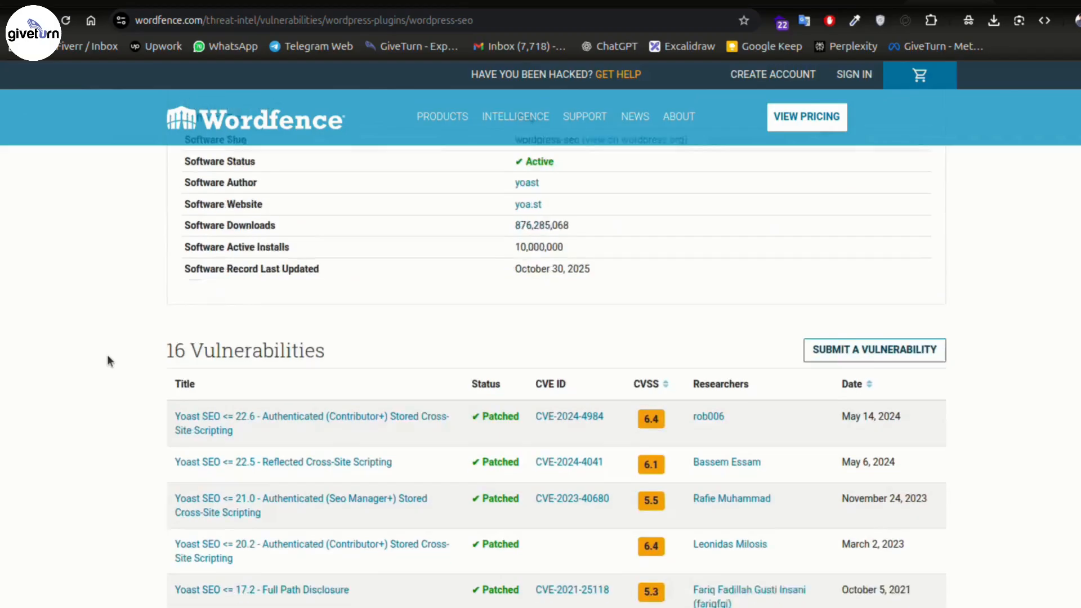
{"action": "scroll", "coordinate": [108, 360], "scroll_direction": "down", "scroll_amount": 3}
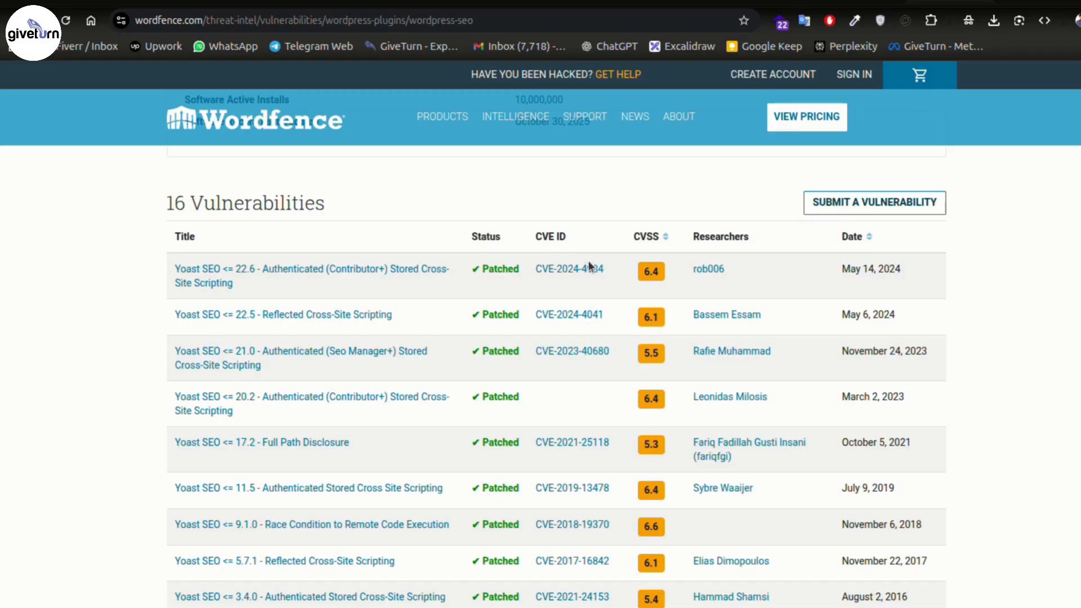
{"action": "scroll", "coordinate": [134, 376], "scroll_direction": "down", "scroll_amount": 10}
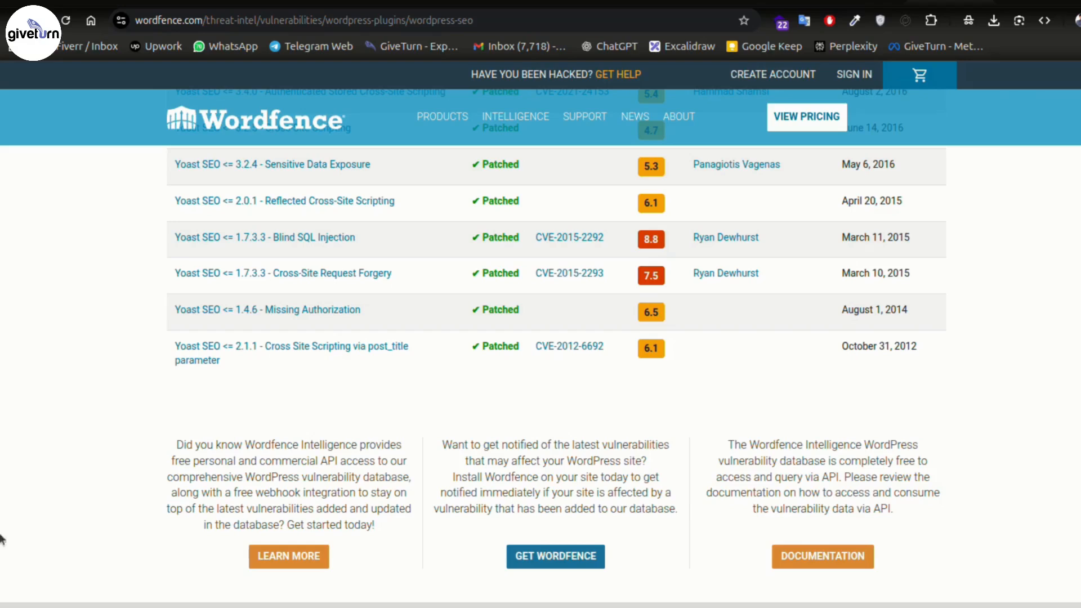
{"action": "scroll", "coordinate": [961, 406], "scroll_direction": "up", "scroll_amount": 5}
{"action": "left_click_drag", "start_coordinate": [835, 283], "coordinate": [912, 275]}
{"action": "left_click", "coordinate": [1018, 292]}
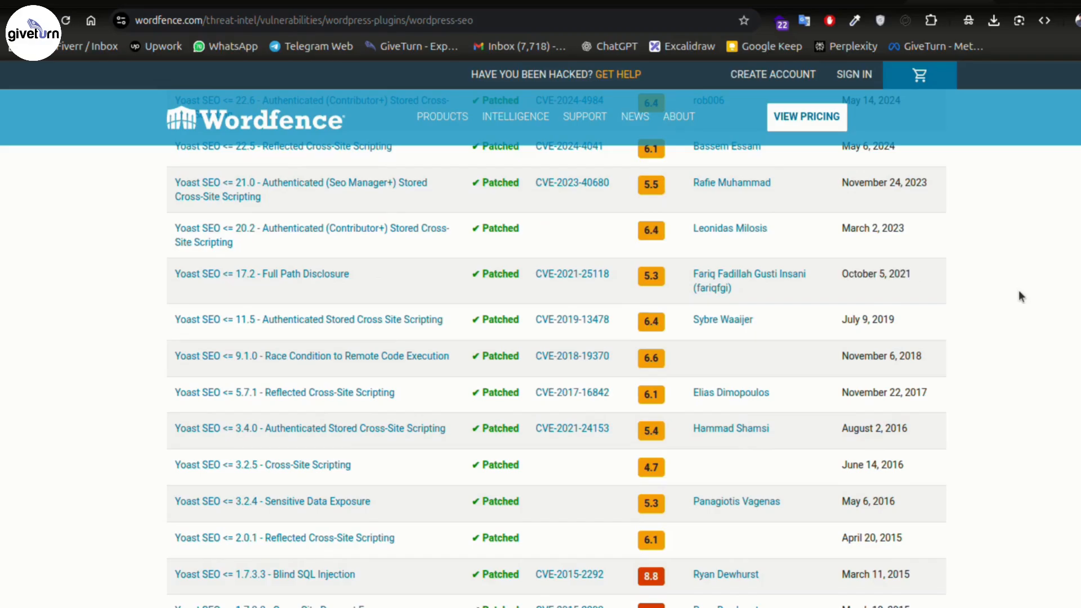
{"action": "key", "text": "alt+Left"}
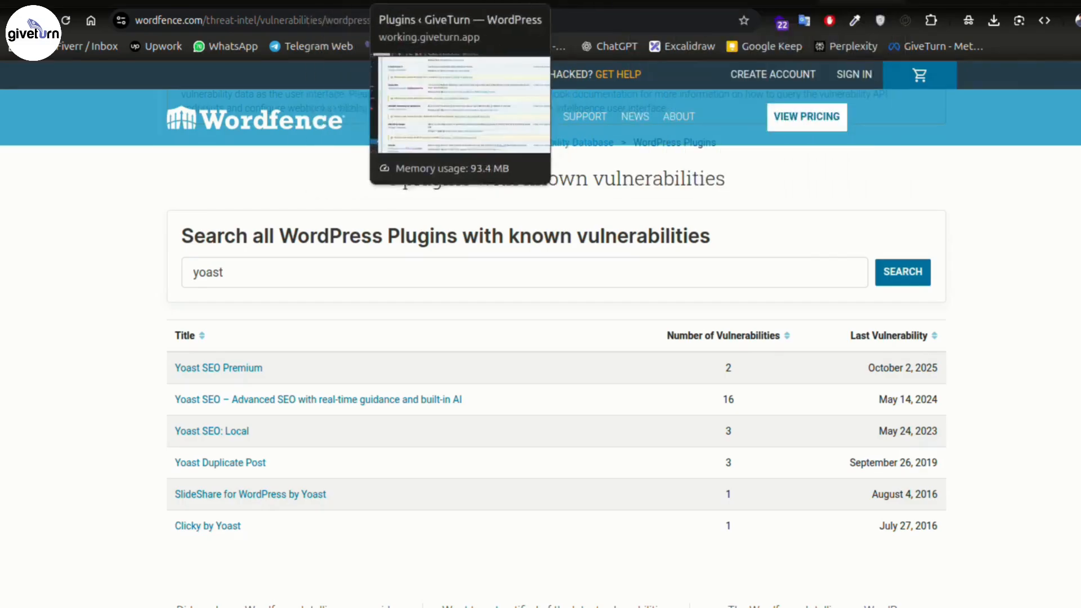
- Switch to the WordPress admin and go to Dashboard > Updates
{"action": "left_click", "coordinate": [424, 2]}
{"action": "scroll", "coordinate": [608, 342], "scroll_direction": "down", "scroll_amount": 7}
{"action": "scroll", "coordinate": [596, 380], "scroll_direction": "down", "scroll_amount": 3}
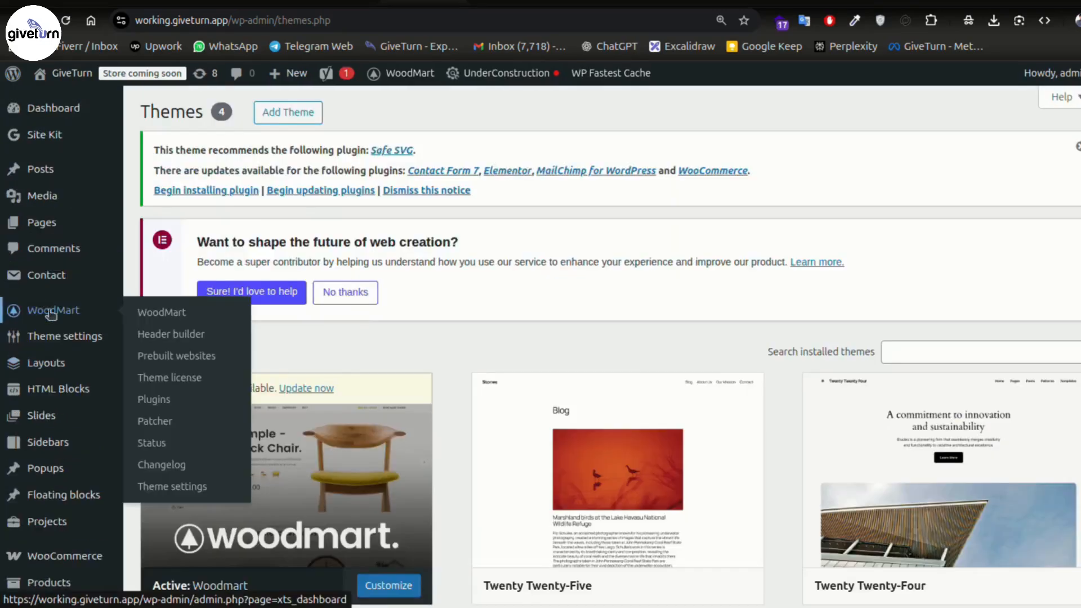
{"action": "mouse_move", "coordinate": [76, 352]}
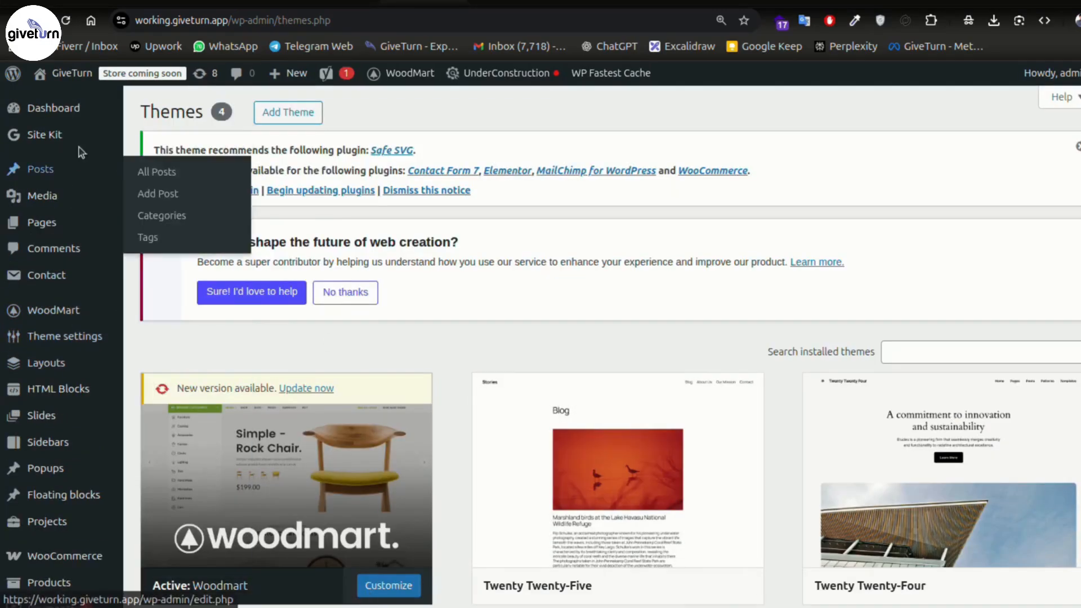
{"action": "mouse_move", "coordinate": [77, 105]}
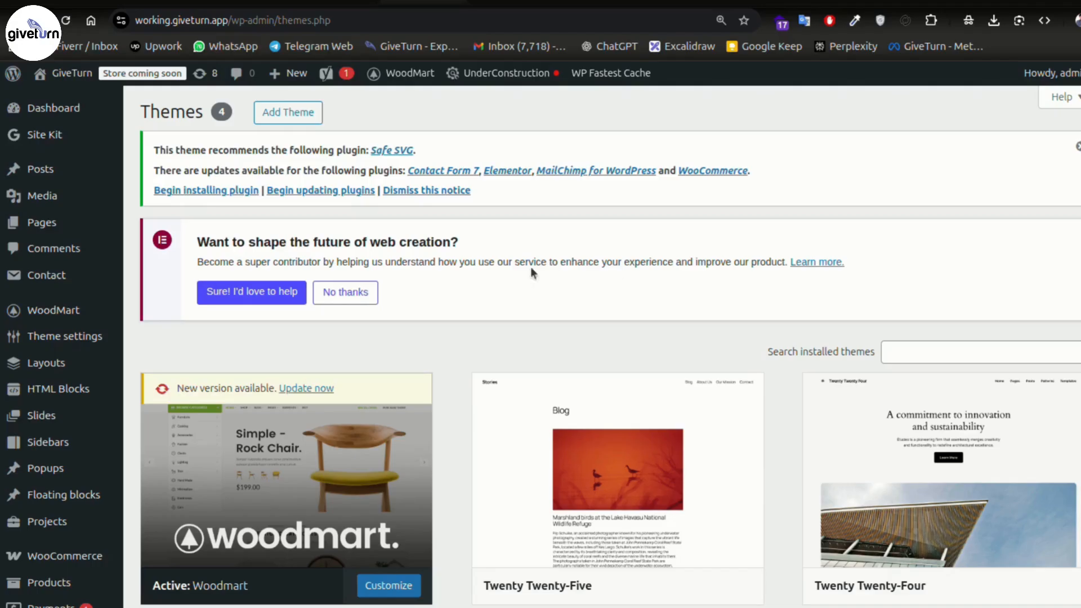
{"action": "mouse_move", "coordinate": [43, 111]}
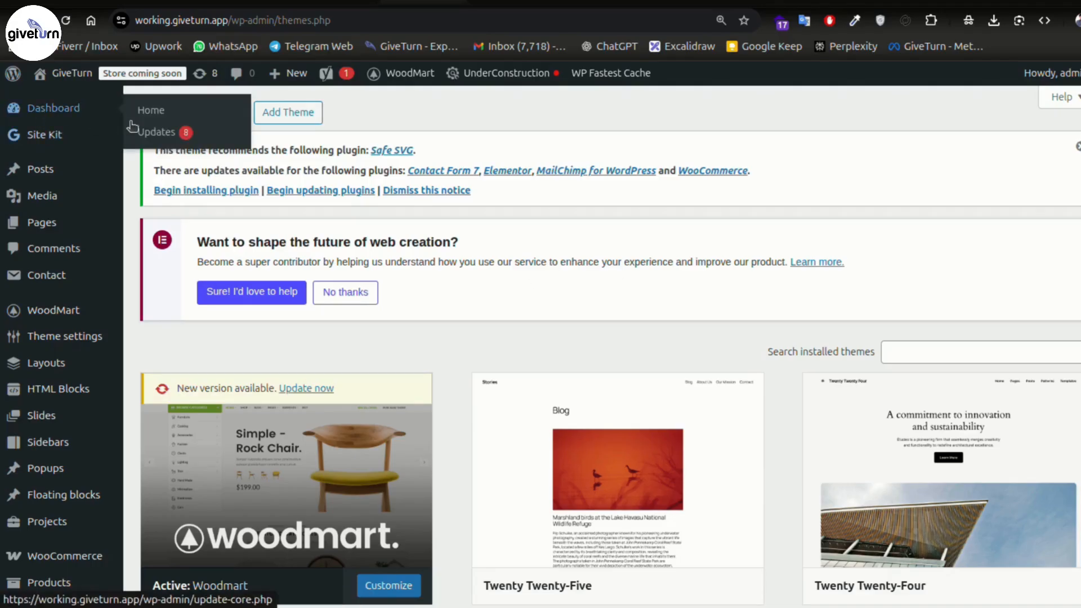
{"action": "left_click", "coordinate": [173, 137]}
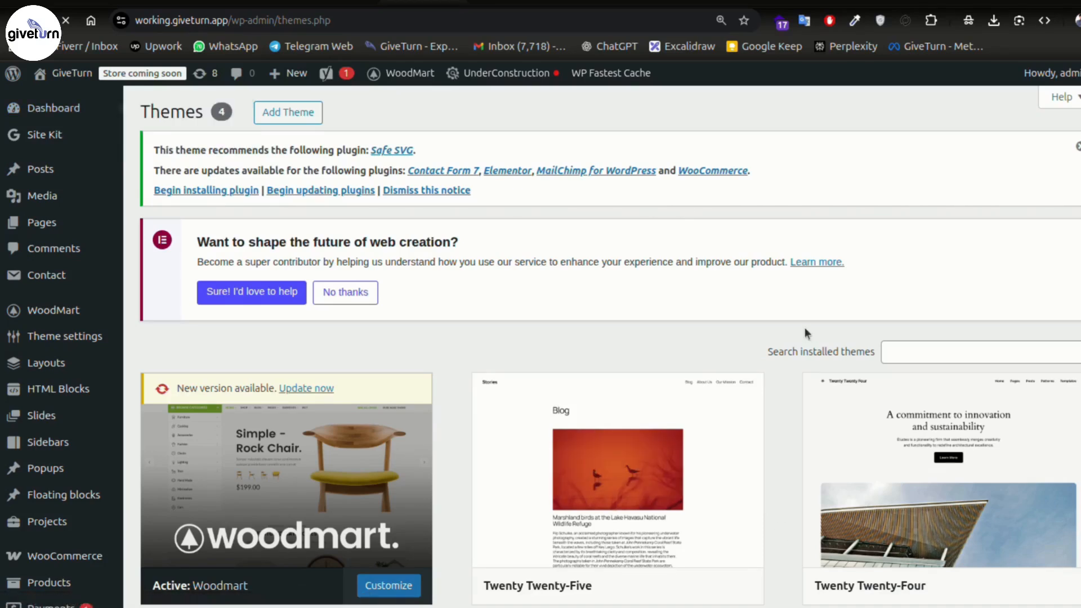
- Scroll through the Plugins (7) and Themes (1) update lists, with core 6.8.3 current
{"action": "scroll", "coordinate": [806, 327], "scroll_direction": "down", "scroll_amount": 6}
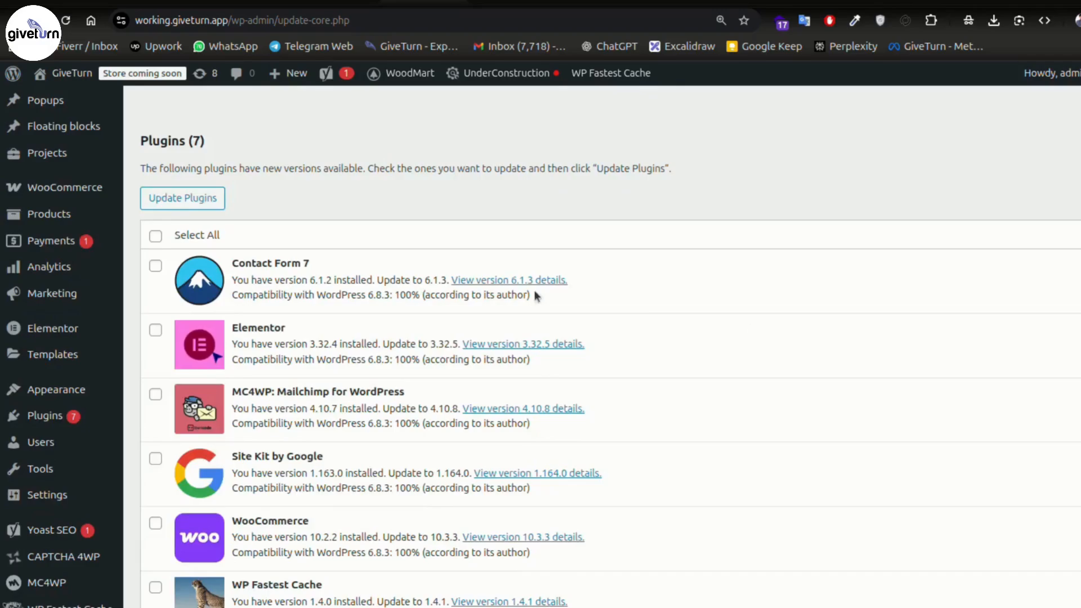
{"action": "scroll", "coordinate": [535, 295], "scroll_direction": "down", "scroll_amount": 8}
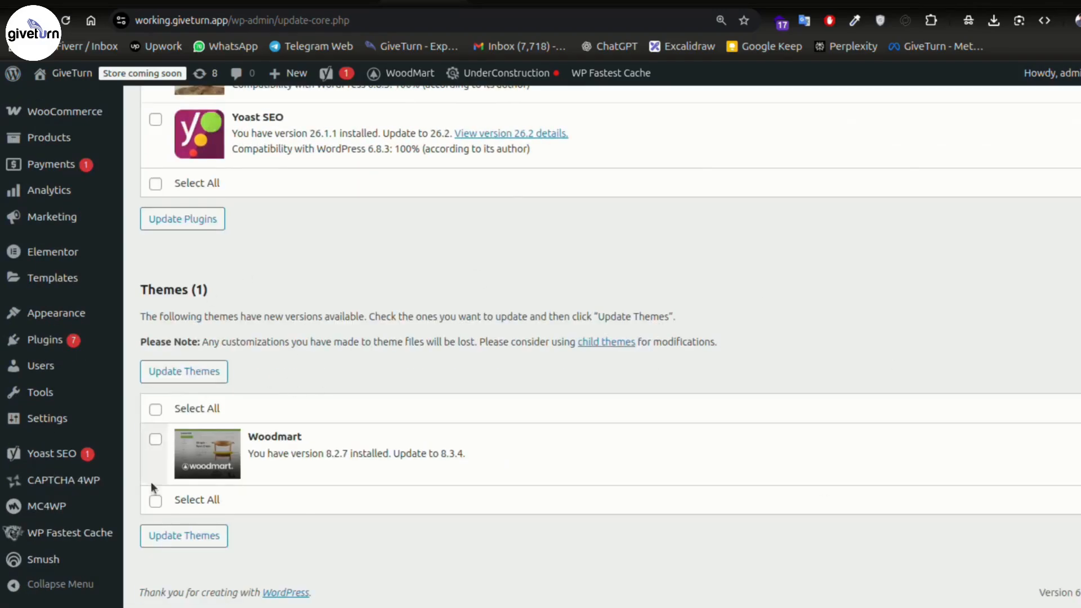
{"action": "scroll", "coordinate": [411, 386], "scroll_direction": "up", "scroll_amount": 7}
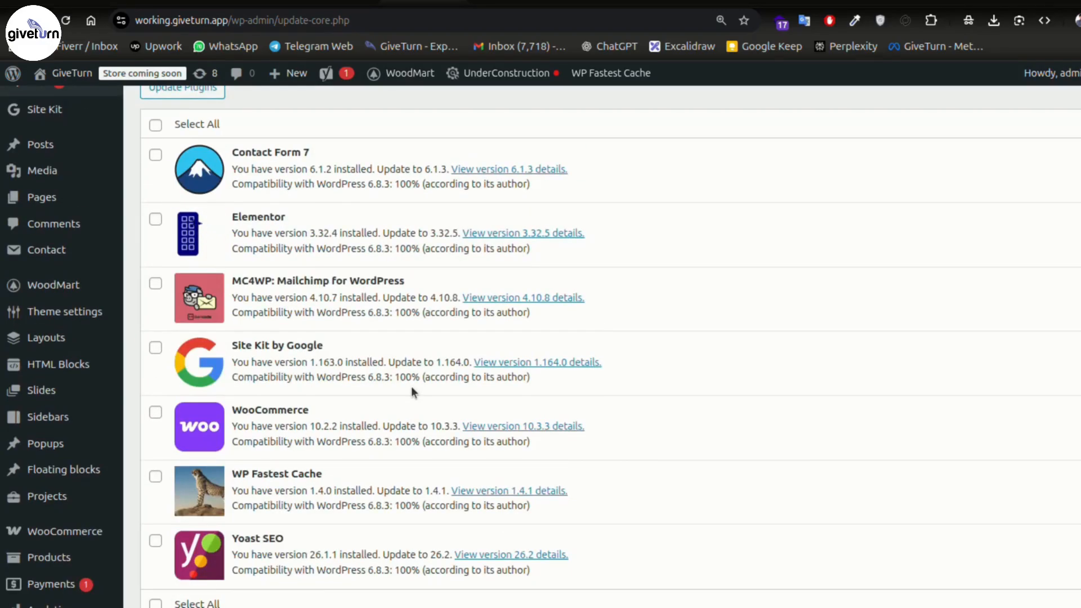
{"action": "scroll", "coordinate": [411, 386], "scroll_direction": "up", "scroll_amount": 4}
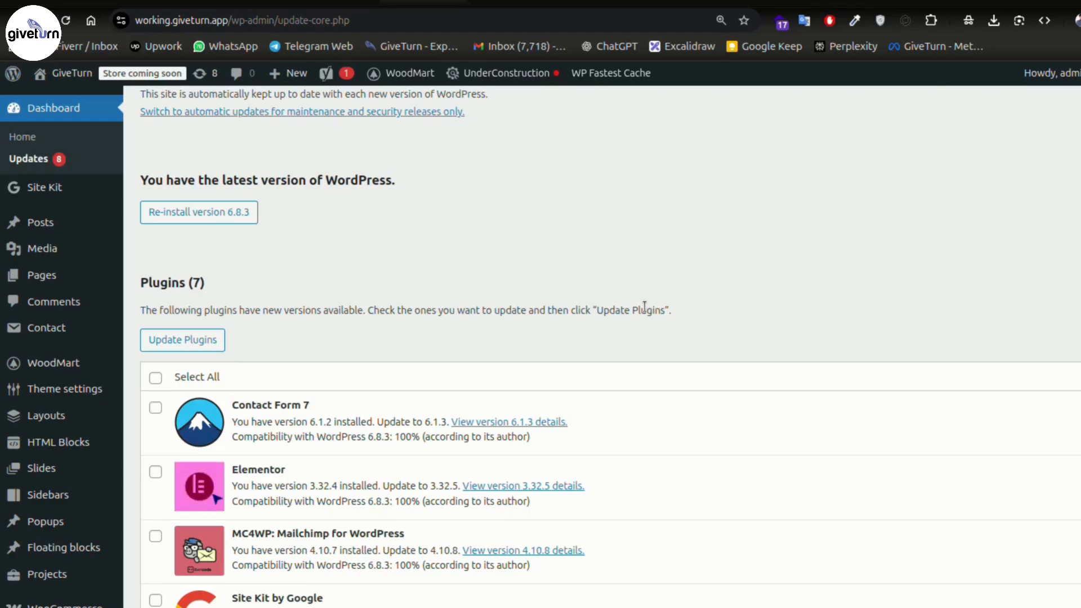
- Look up Namecheap in a new tab and highlight the Stellar plan's feature list
{"action": "key", "text": "ctrl+t"}
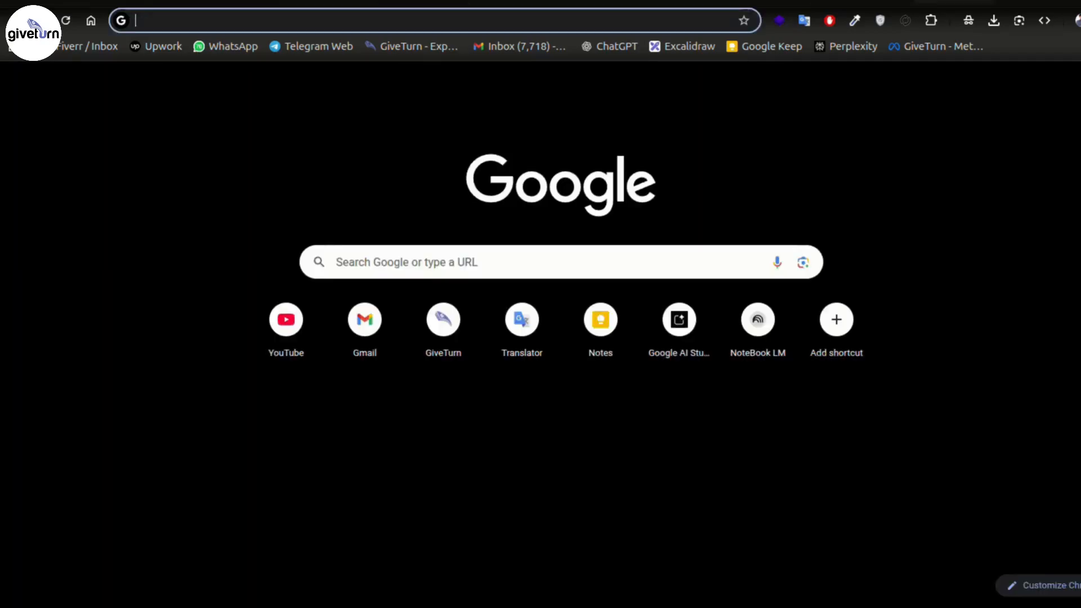
{"action": "type", "text": "namecheap.com/hosting/shared/"}
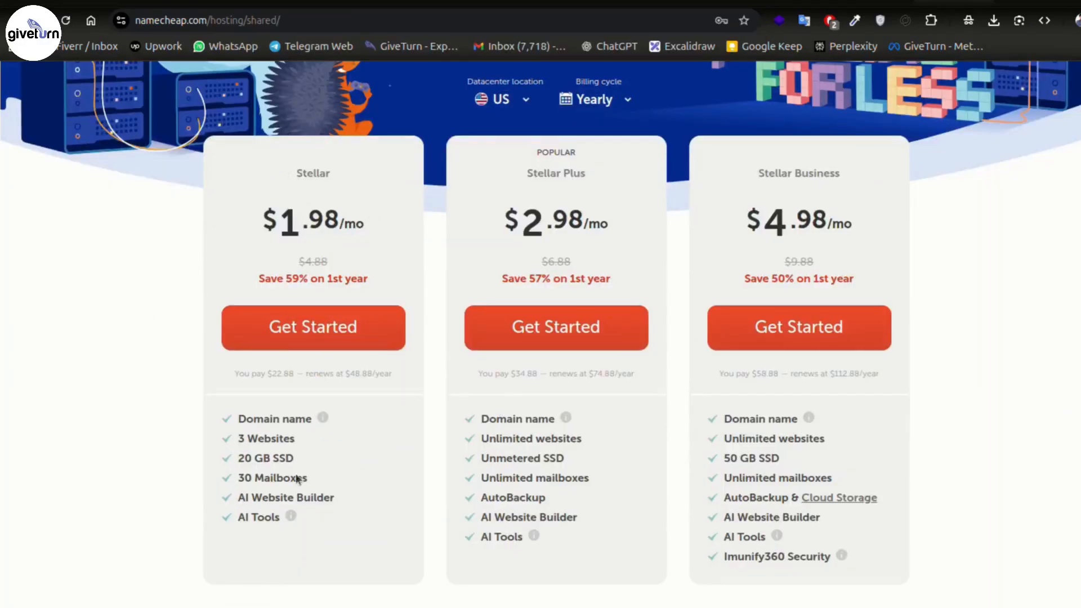
{"action": "left_click_drag", "start_coordinate": [336, 539], "coordinate": [164, 418]}
{"action": "left_click", "coordinate": [164, 418]}
- Highlight AutoBackup among the Stellar Plus plan's features
{"action": "left_click_drag", "start_coordinate": [480, 497], "coordinate": [546, 498]}
{"action": "left_click", "coordinate": [552, 498]}
{"action": "double_click", "coordinate": [545, 498]}
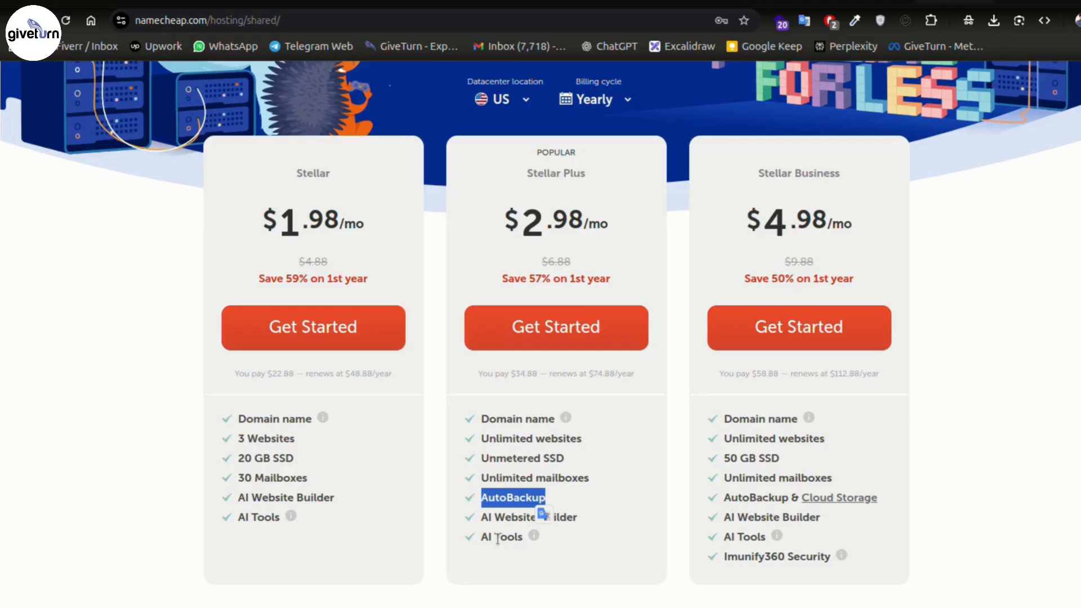
{"action": "mouse_move", "coordinate": [597, 607]}
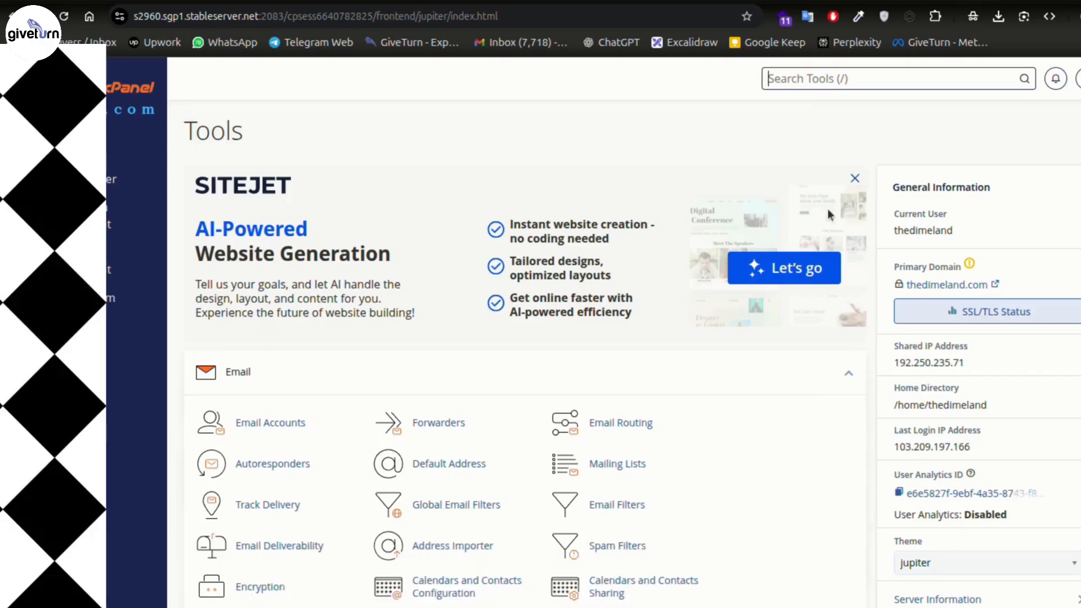
- Search cPanel tools for 'ftp' and open FTP Accounts, showing the empty Add FTP Account form
{"action": "type", "text": "ftp"}
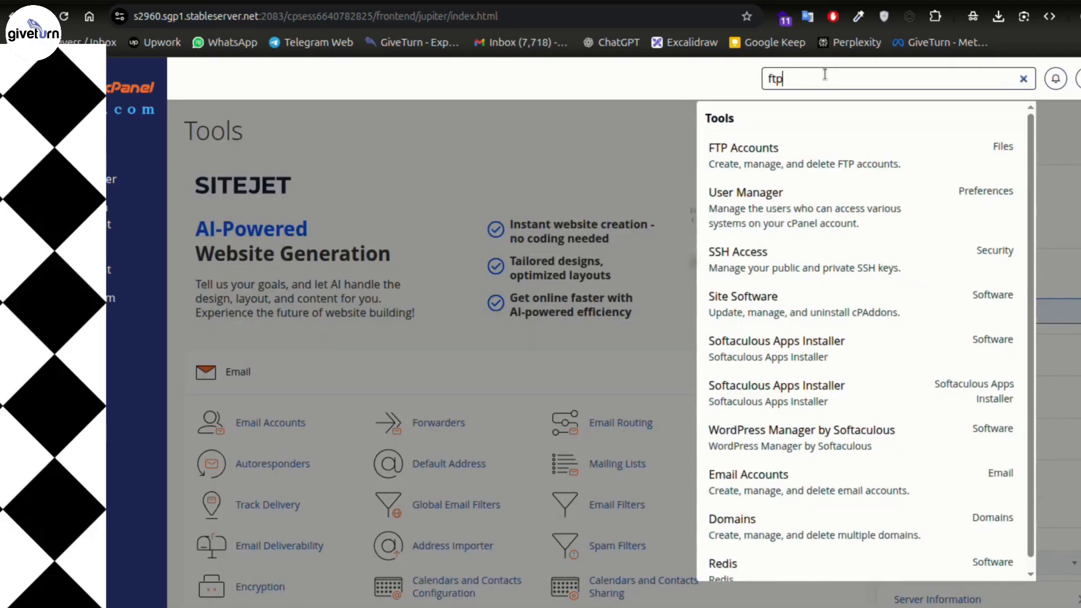
{"action": "left_click", "coordinate": [763, 163]}
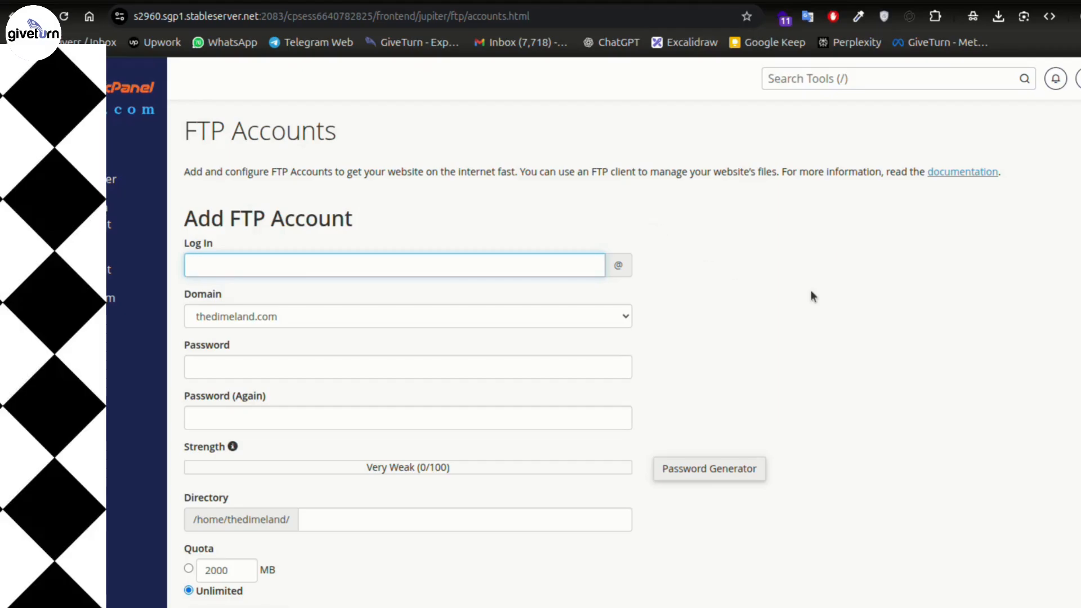
{"action": "scroll", "coordinate": [798, 288], "scroll_direction": "down", "scroll_amount": 2}
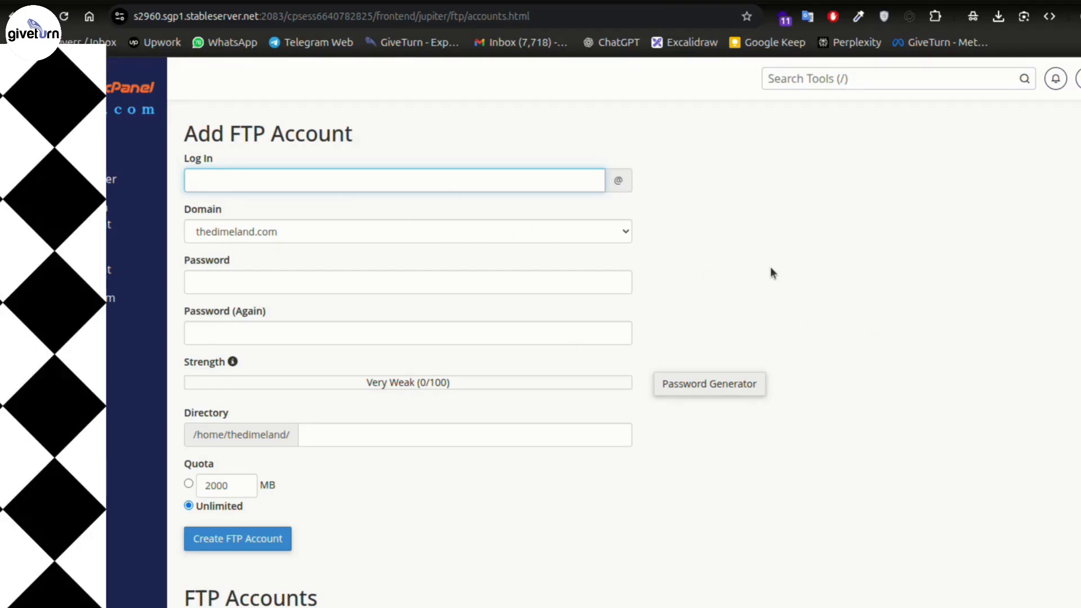
{"action": "scroll", "coordinate": [771, 273], "scroll_direction": "down", "scroll_amount": 3}
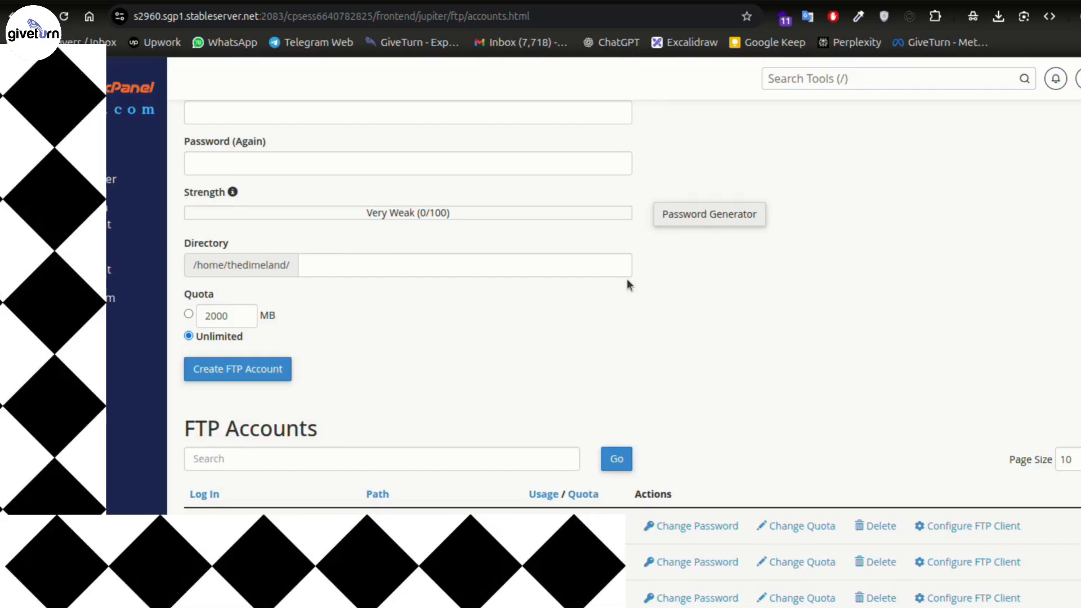
{"action": "scroll", "coordinate": [627, 279], "scroll_direction": "up", "scroll_amount": 2}
{"action": "scroll", "coordinate": [816, 242], "scroll_direction": "up", "scroll_amount": 1}
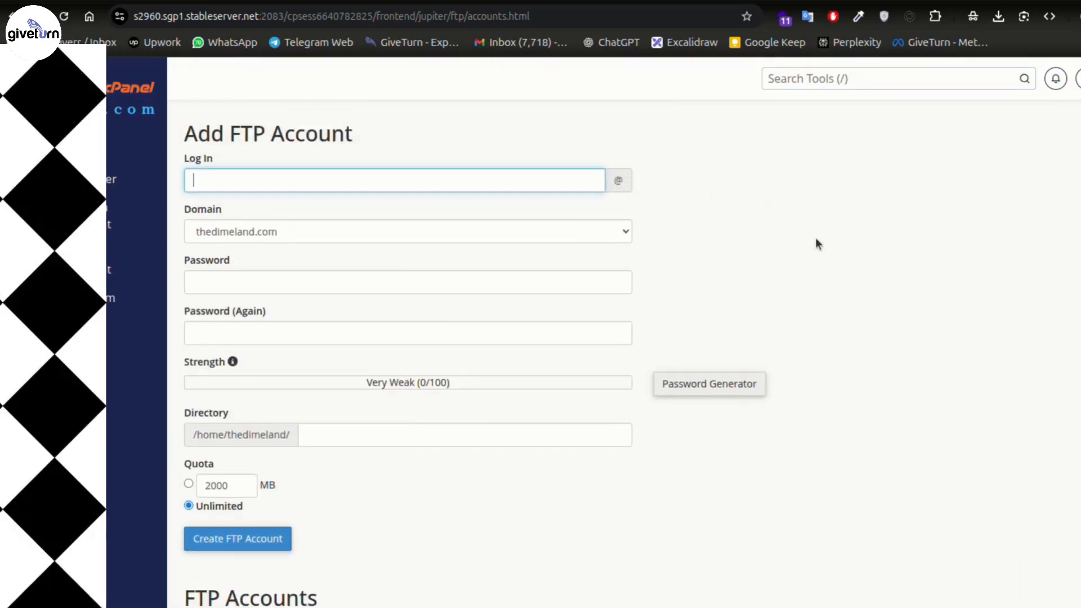
{"action": "left_click", "coordinate": [479, 1]}
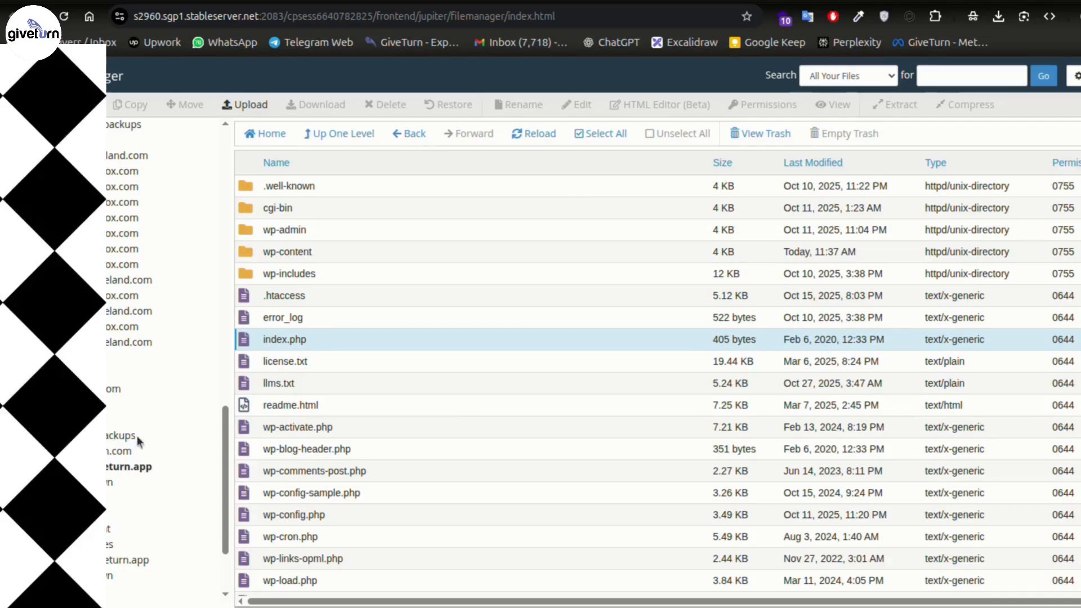
{"action": "left_click", "coordinate": [633, 1]}
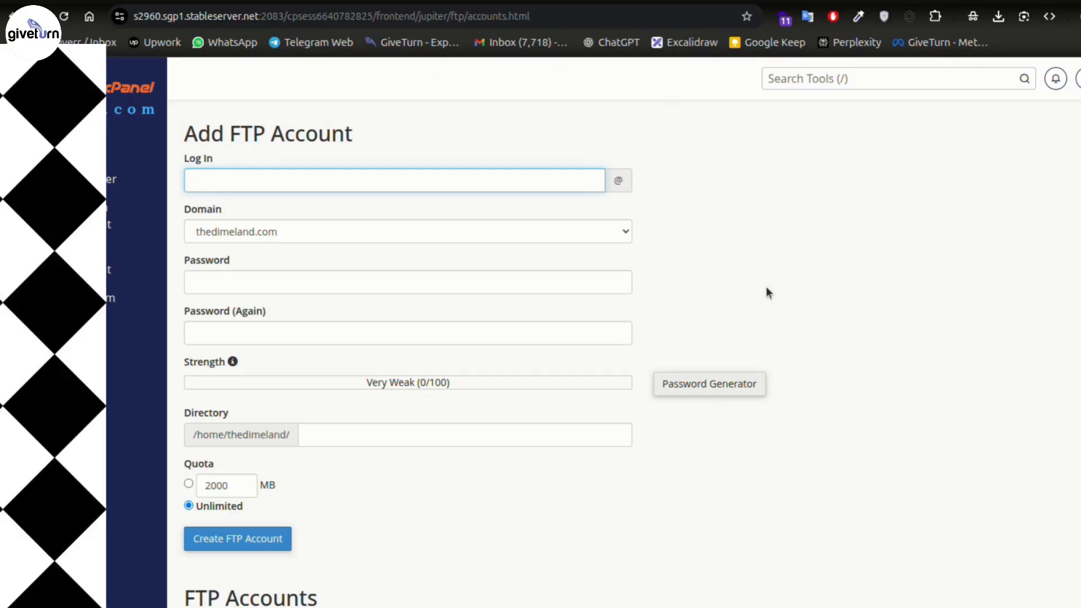
- Enter 'developer' as the new FTP account login and check the domain choices
{"action": "left_click", "coordinate": [313, 186]}
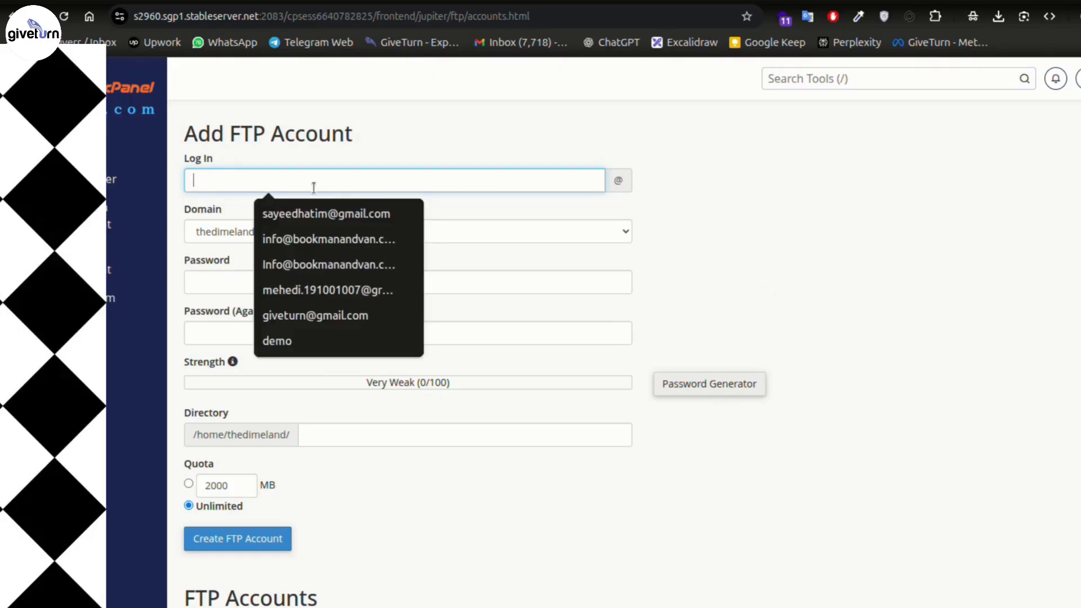
{"action": "type", "text": "developer"}
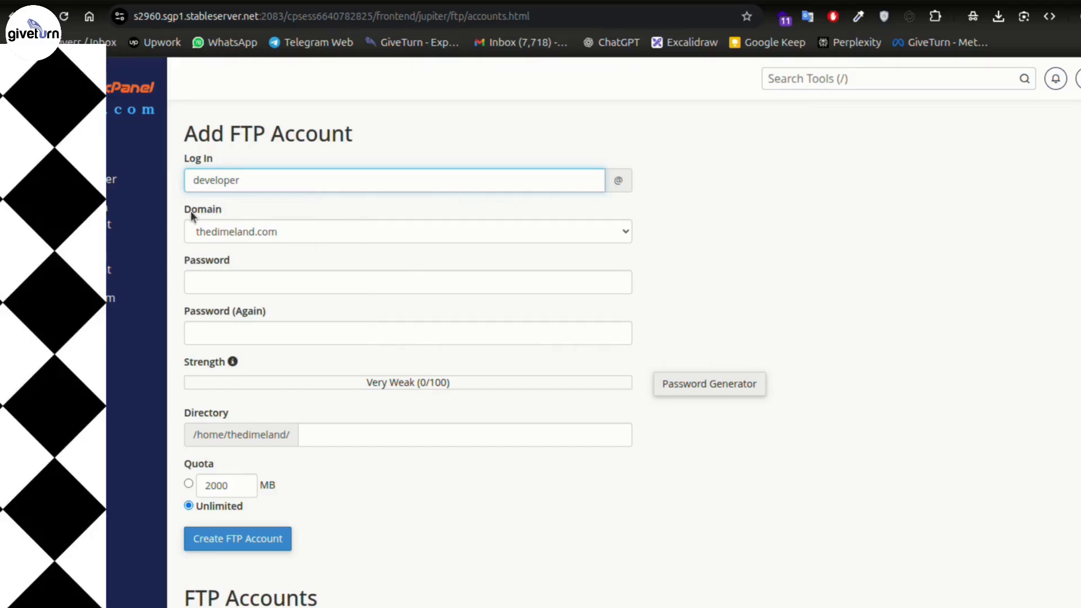
{"action": "left_click", "coordinate": [231, 218]}
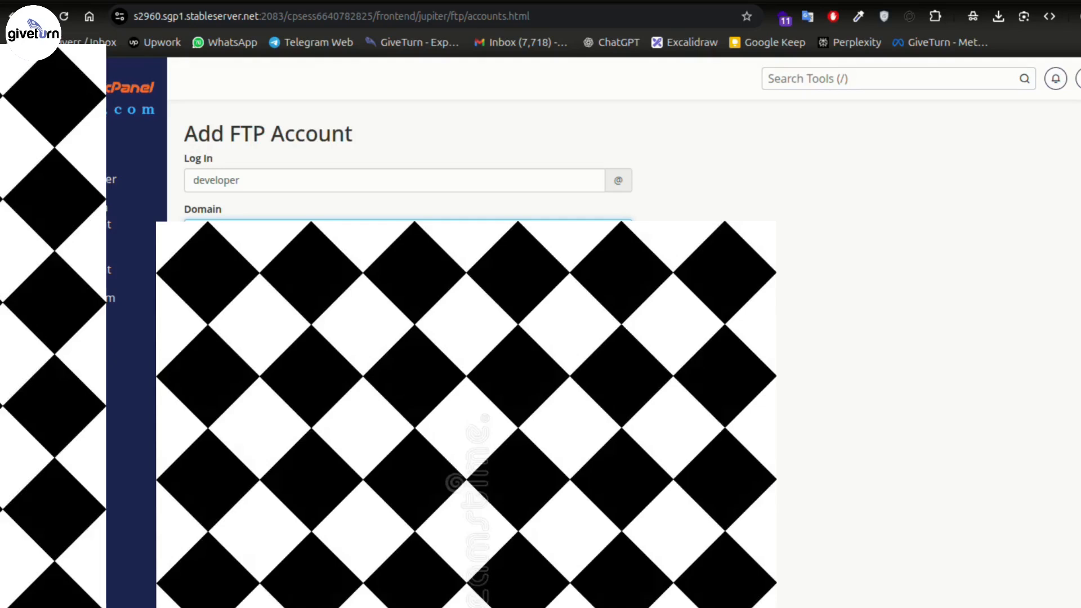
{"action": "left_click", "coordinate": [716, 208]}
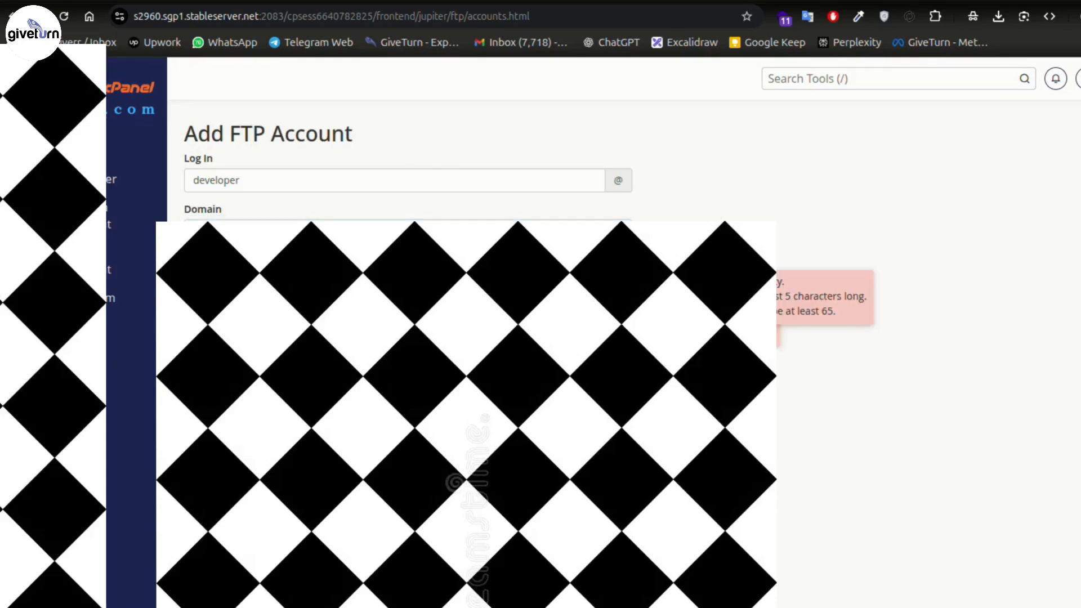
- Generate a Very Strong (100/100) password, confirm it was copied, and apply it
{"action": "left_click", "coordinate": [707, 388]}
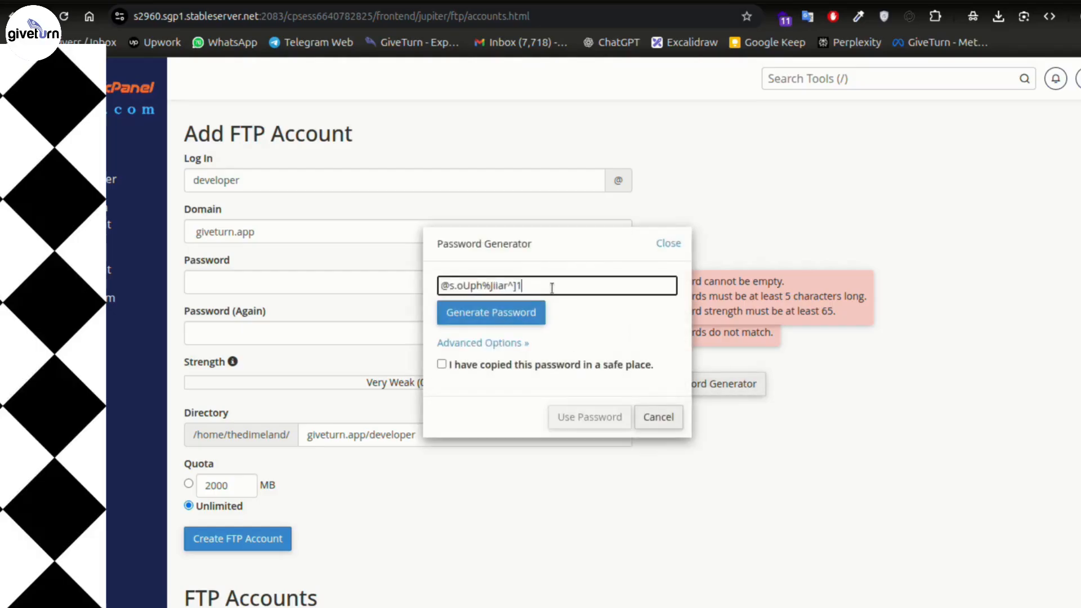
{"action": "triple_click", "coordinate": [552, 284]}
{"action": "left_click", "coordinate": [474, 364]}
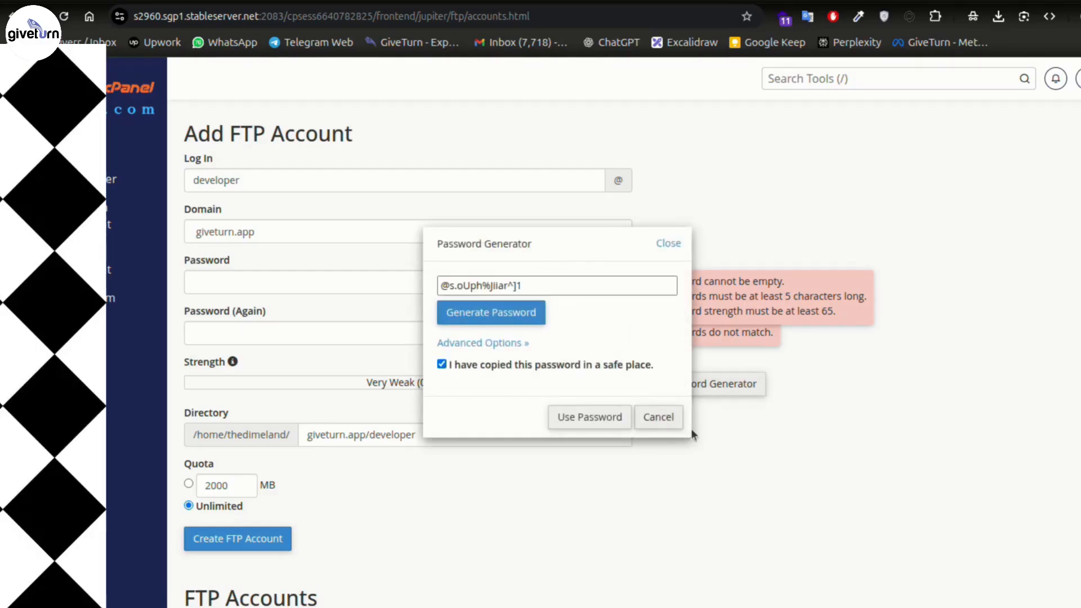
{"action": "left_click", "coordinate": [582, 421]}
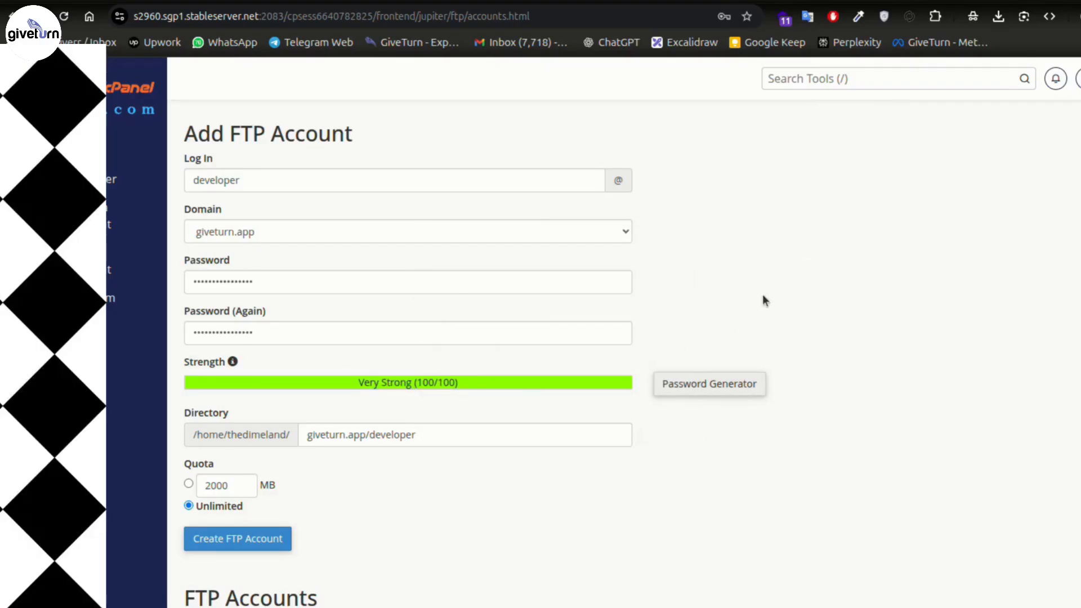
{"action": "scroll", "coordinate": [765, 291], "scroll_direction": "down", "scroll_amount": 1}
{"action": "scroll", "coordinate": [765, 291], "scroll_direction": "down", "scroll_amount": 1}
{"action": "left_click_drag", "start_coordinate": [187, 333], "coordinate": [232, 332]}
{"action": "left_click", "coordinate": [431, 388]}
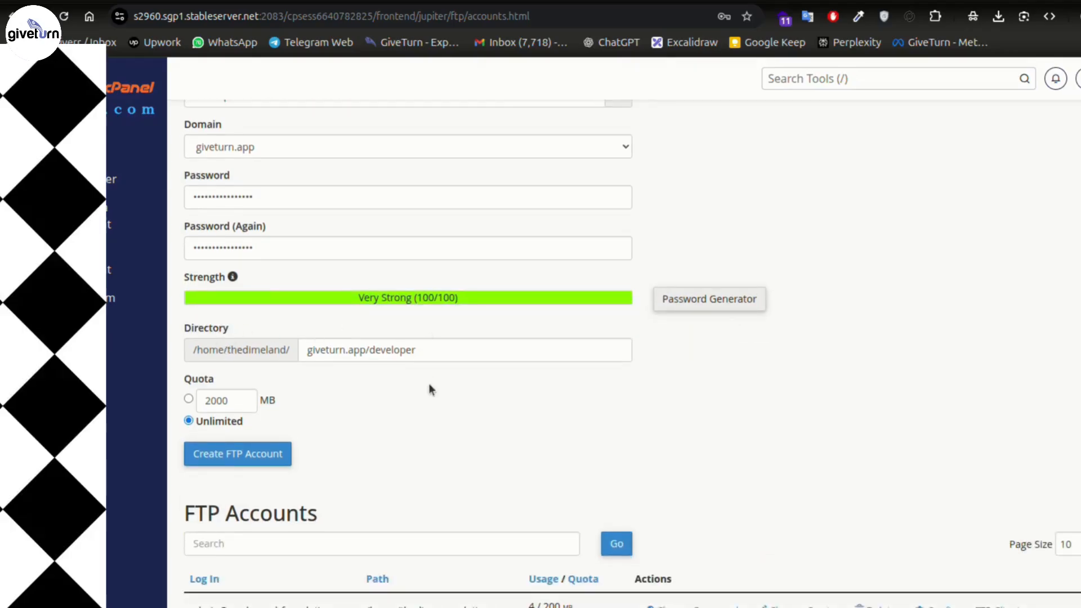
- Set the directory to giveturn.app/developer, keeping the quota Unlimited
{"action": "double_click", "coordinate": [369, 352]}
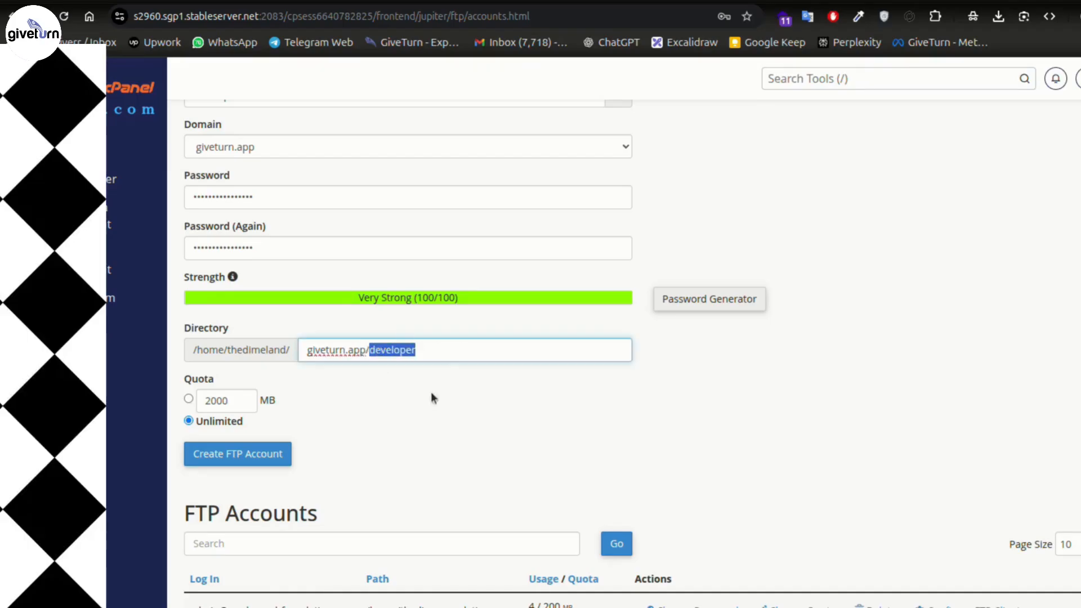
{"action": "key", "text": "BackSpace"}
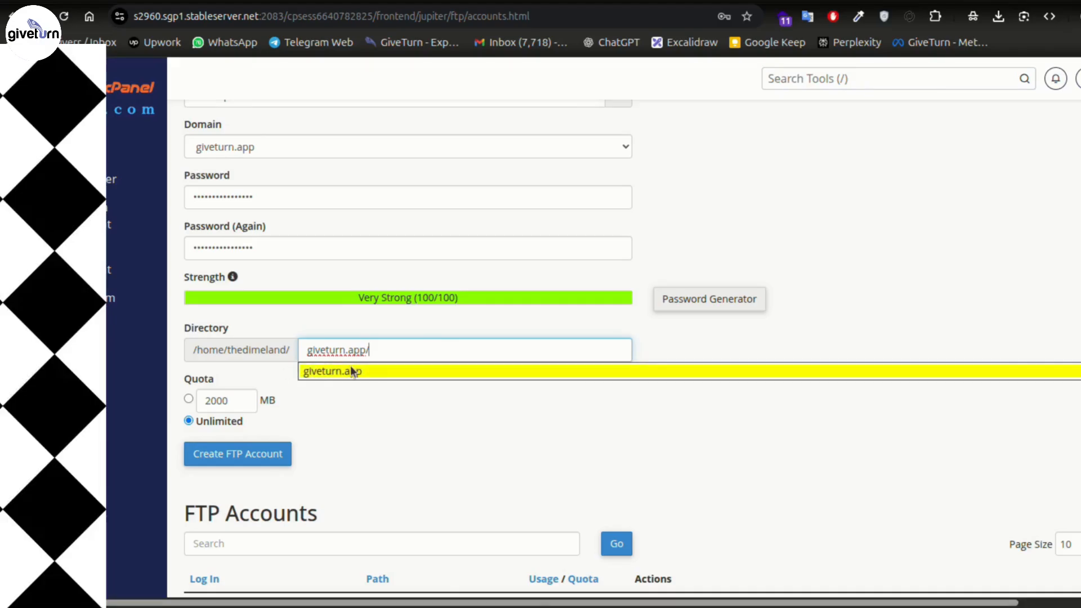
{"action": "type", "text": "developer"}
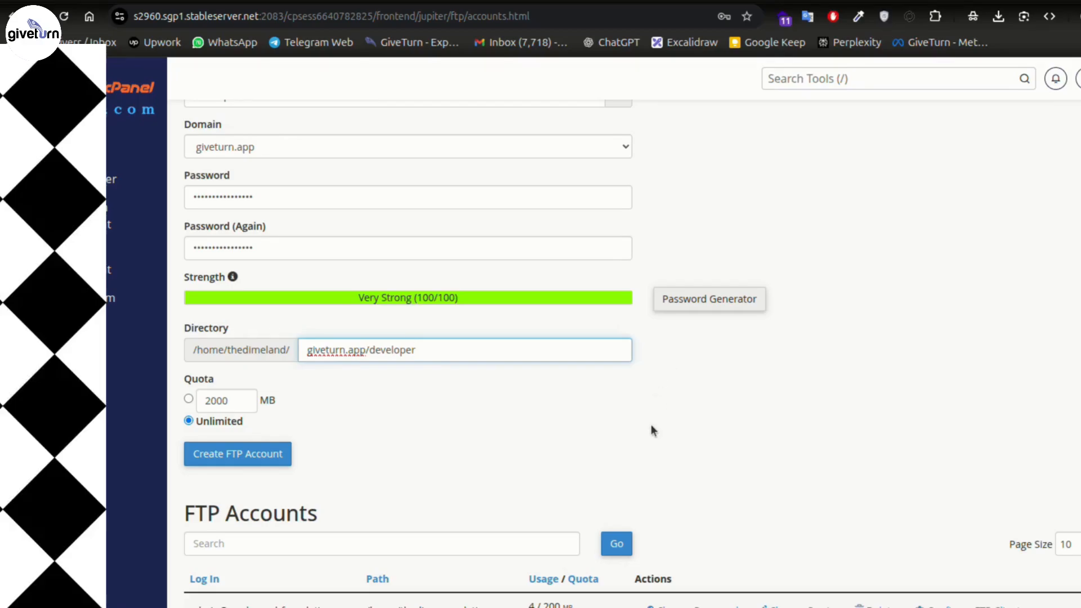
{"action": "scroll", "coordinate": [872, 357], "scroll_direction": "up", "scroll_amount": 3}
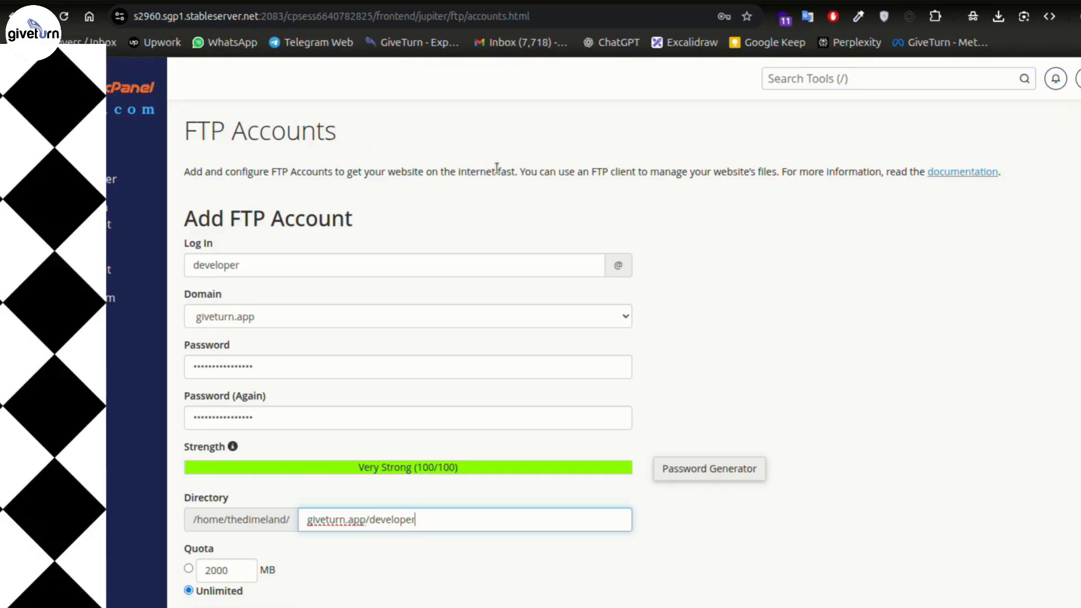
{"action": "scroll", "coordinate": [996, 290], "scroll_direction": "down", "scroll_amount": 7}
{"action": "scroll", "coordinate": [550, 261], "scroll_direction": "up", "scroll_amount": 7}
{"action": "scroll", "coordinate": [887, 372], "scroll_direction": "down", "scroll_amount": 3}
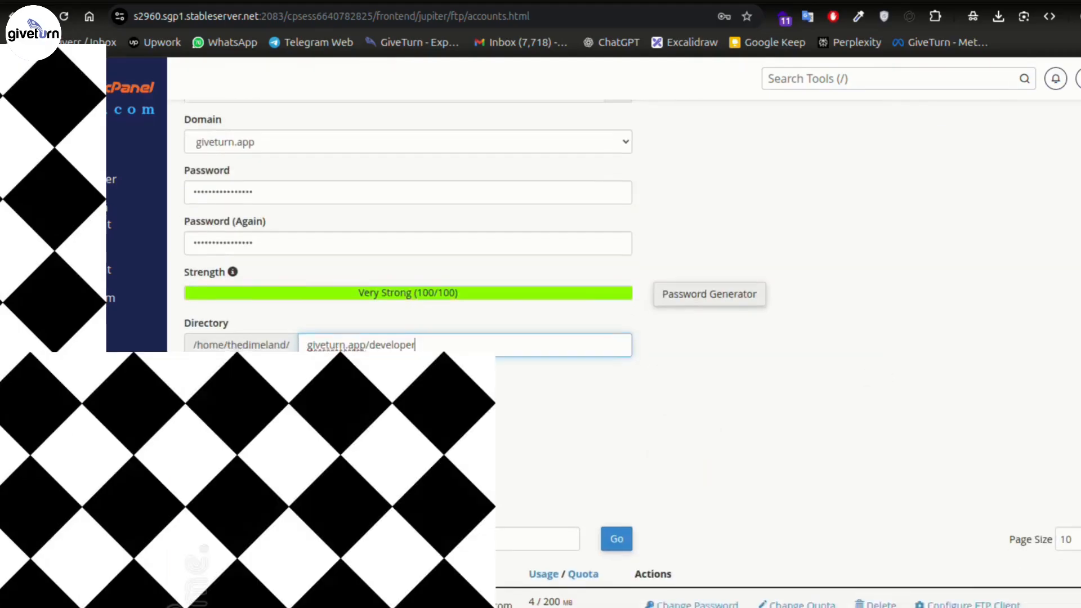
{"action": "scroll", "coordinate": [625, 361], "scroll_direction": "down", "scroll_amount": 3}
{"action": "left_click_drag", "start_coordinate": [186, 341], "coordinate": [400, 347]}
{"action": "mouse_move", "coordinate": [801, 607]}
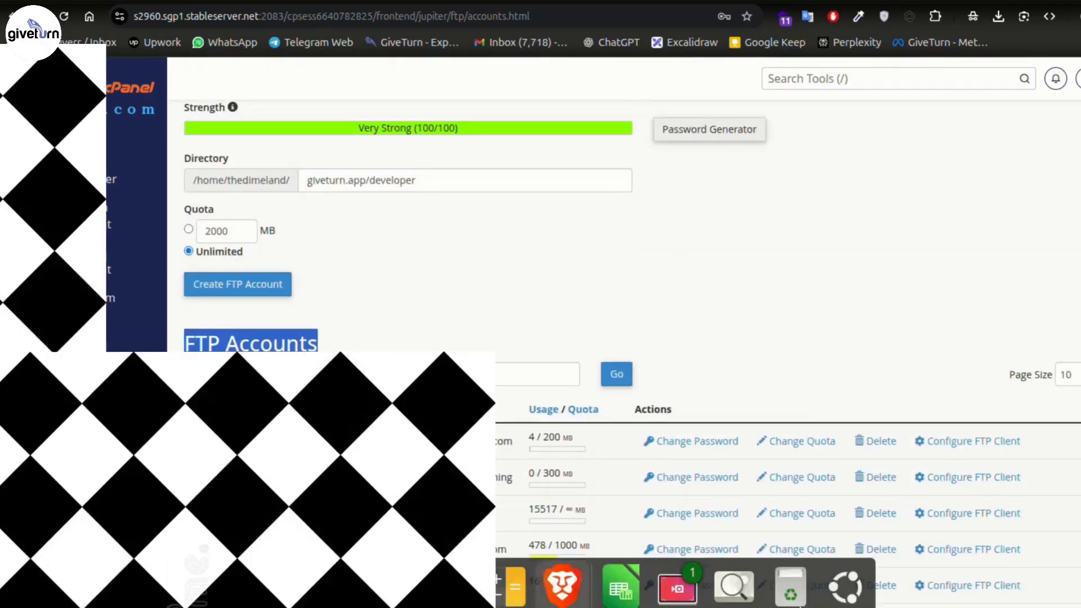
{"action": "left_click", "coordinate": [504, 329]}
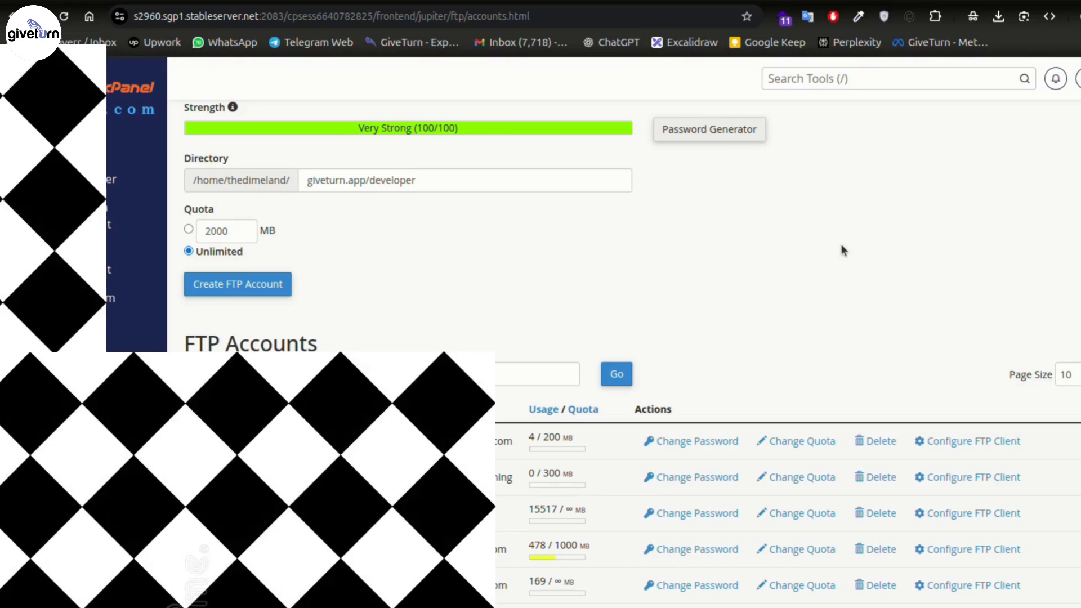
- Search cPanel tools for 'ssh', open SSH Access and its Manage SSH Keys page
{"action": "scroll", "coordinate": [841, 251], "scroll_direction": "up", "scroll_amount": 6}
{"action": "left_click", "coordinate": [856, 82]}
{"action": "type", "text": "ssh"}
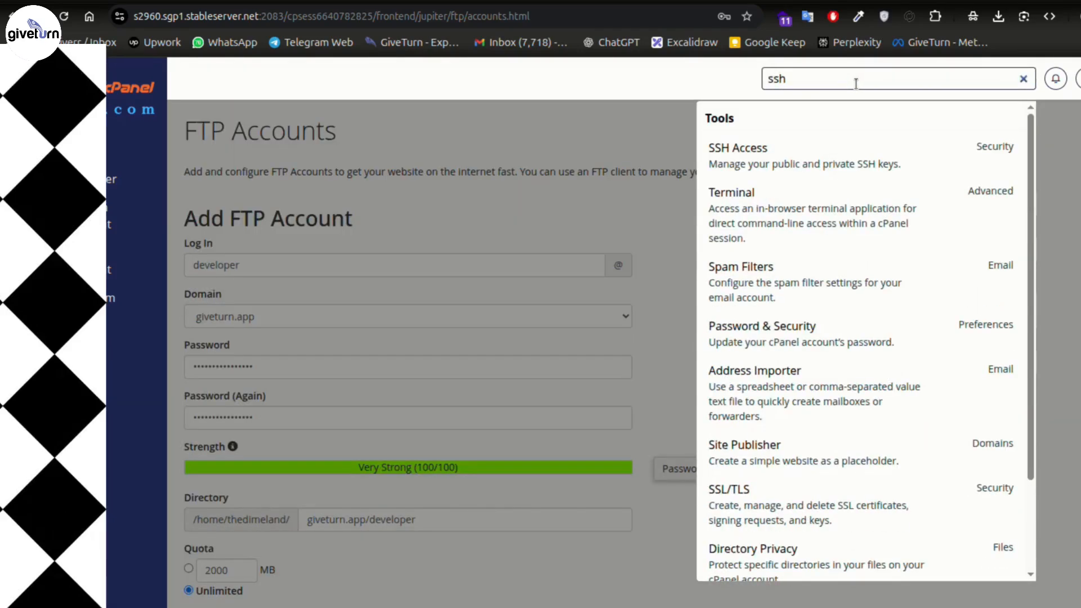
{"action": "left_click", "coordinate": [855, 162]}
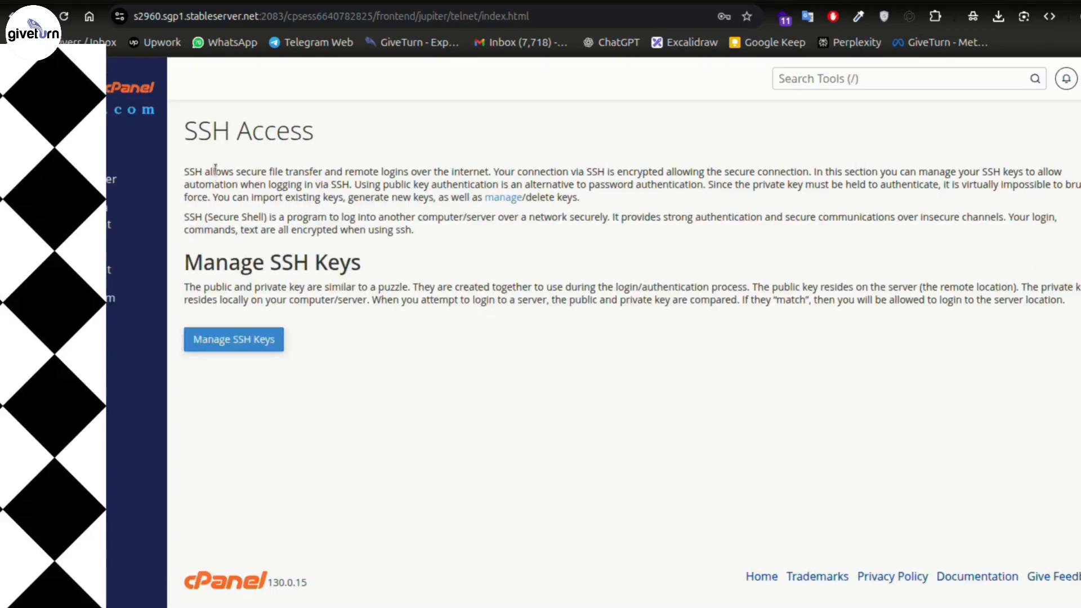
{"action": "left_click", "coordinate": [248, 340]}
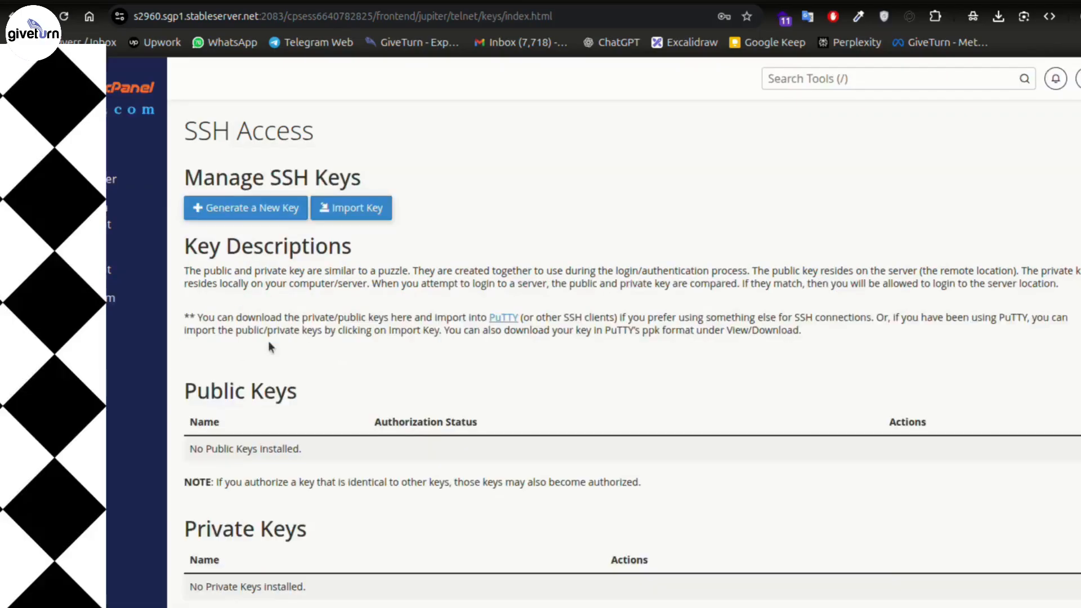
{"action": "scroll", "coordinate": [410, 327], "scroll_direction": "down", "scroll_amount": 2}
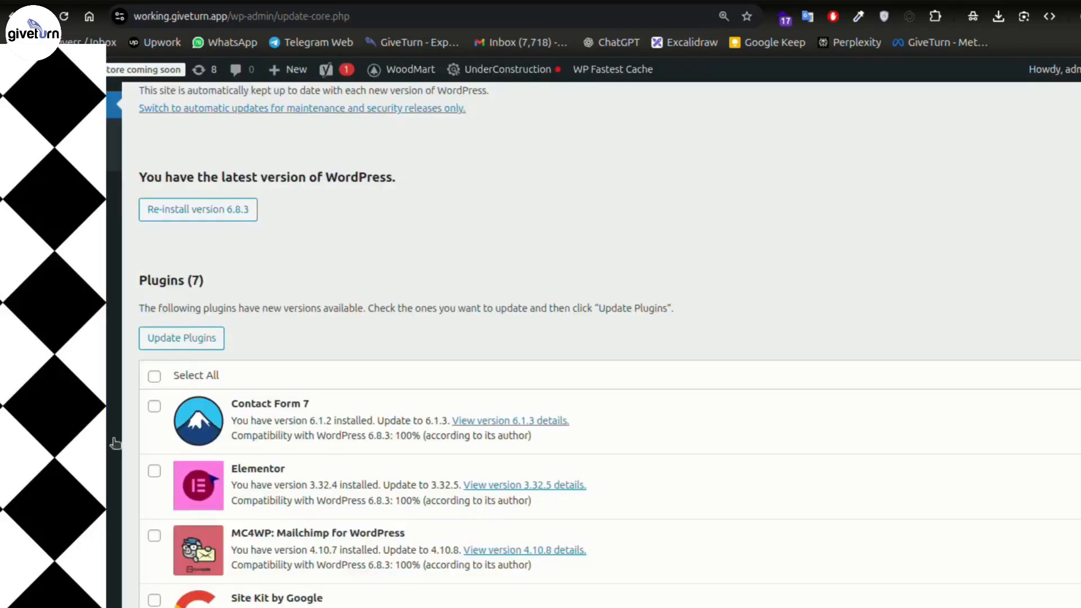
- Go to the All Users list, which shows one Administrator account
{"action": "scroll", "coordinate": [115, 443], "scroll_direction": "down", "scroll_amount": 10}
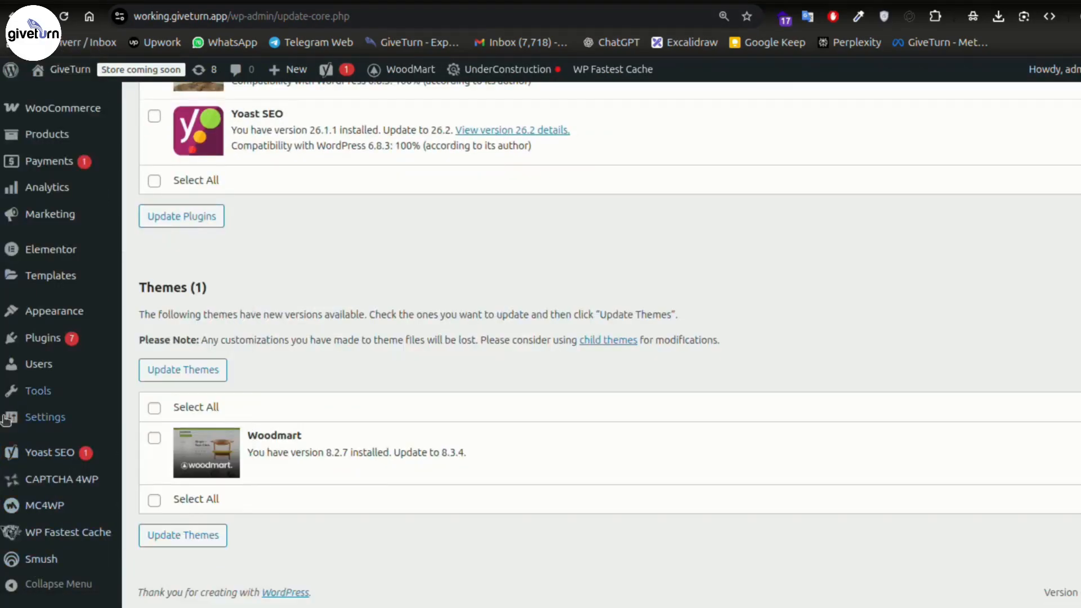
{"action": "left_click", "coordinate": [151, 368]}
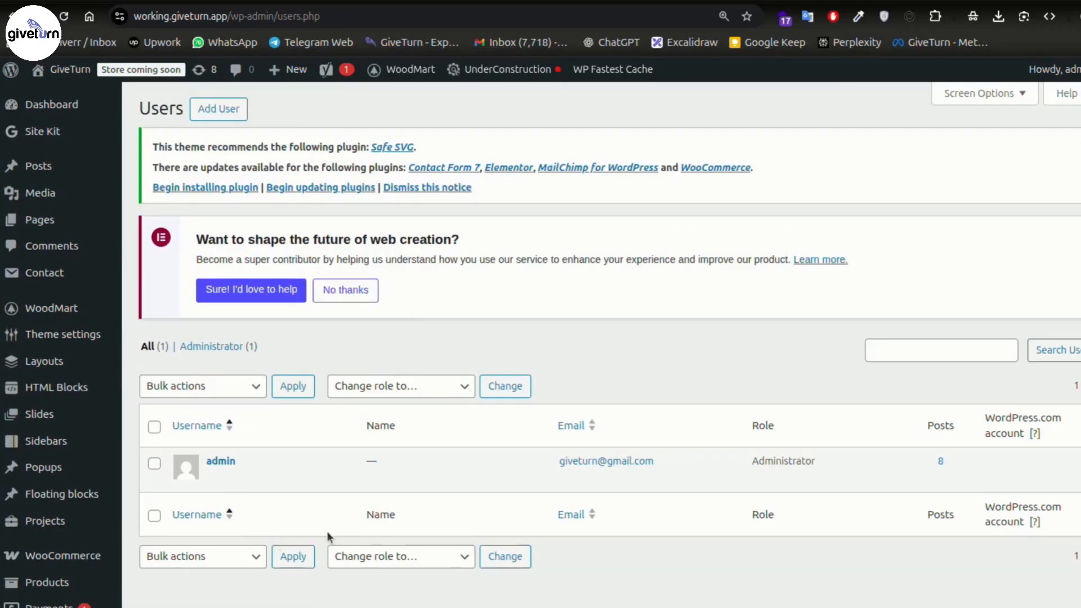
{"action": "scroll", "coordinate": [327, 537], "scroll_direction": "down", "scroll_amount": 3}
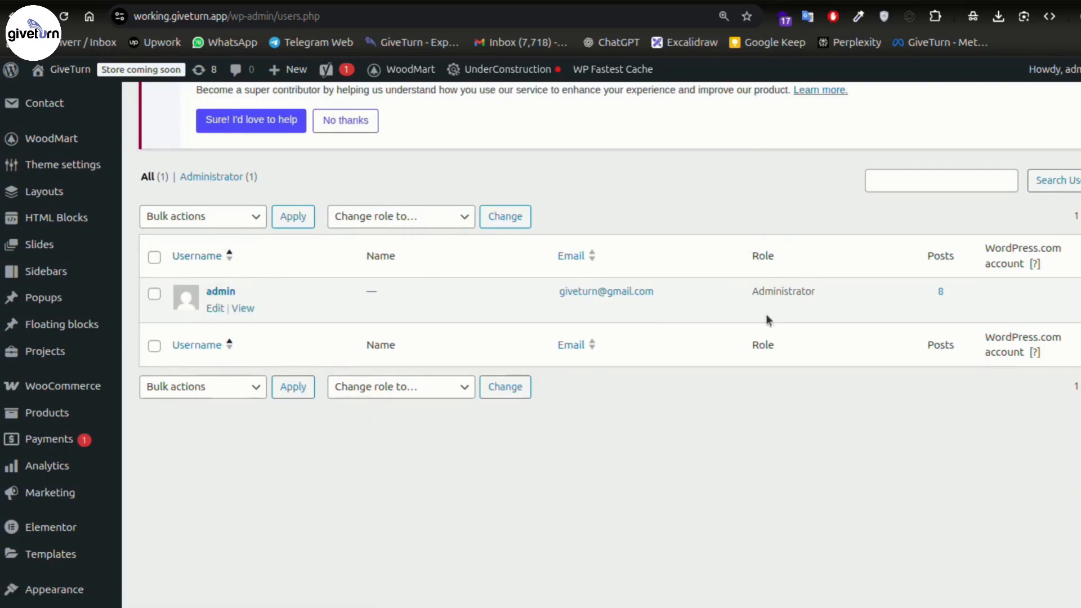
- Open the Add New User form and begin entering the username
{"action": "scroll", "coordinate": [799, 265], "scroll_direction": "up", "scroll_amount": 3}
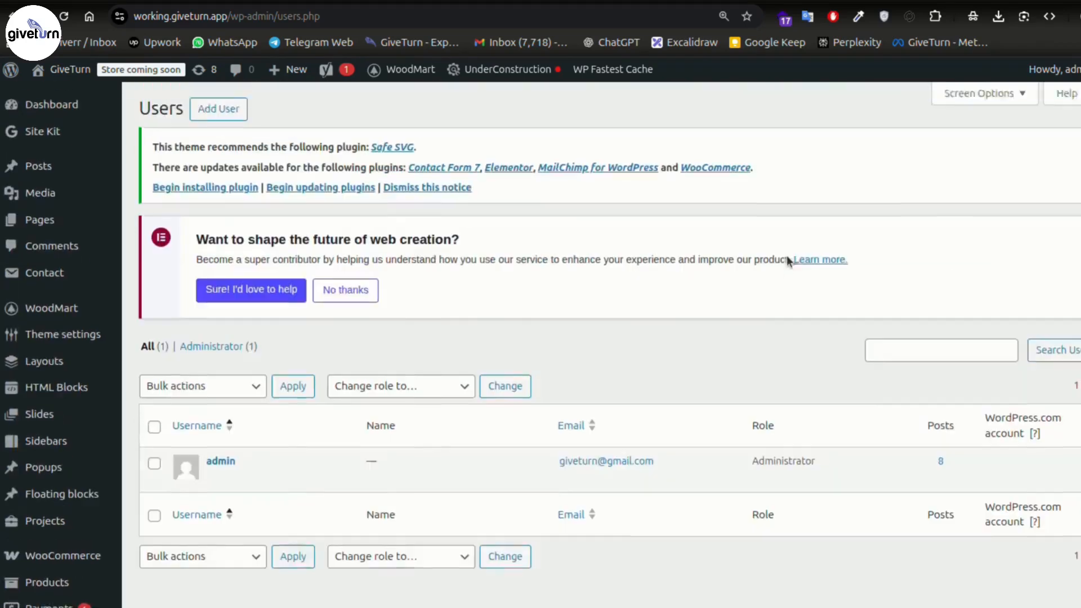
{"action": "left_click", "coordinate": [212, 107]}
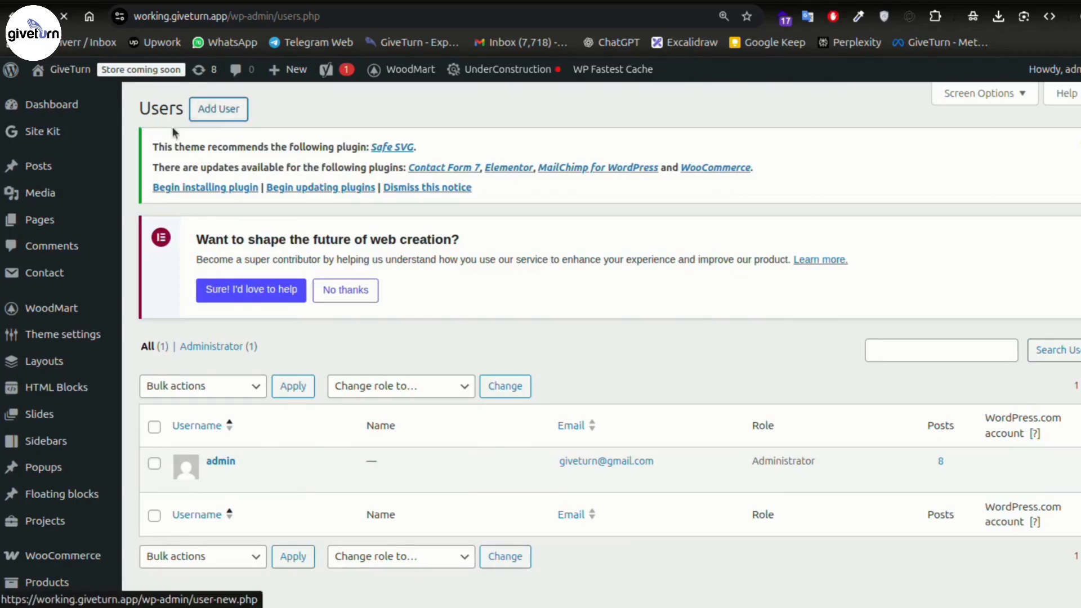
{"action": "scroll", "coordinate": [697, 191], "scroll_direction": "down", "scroll_amount": 5}
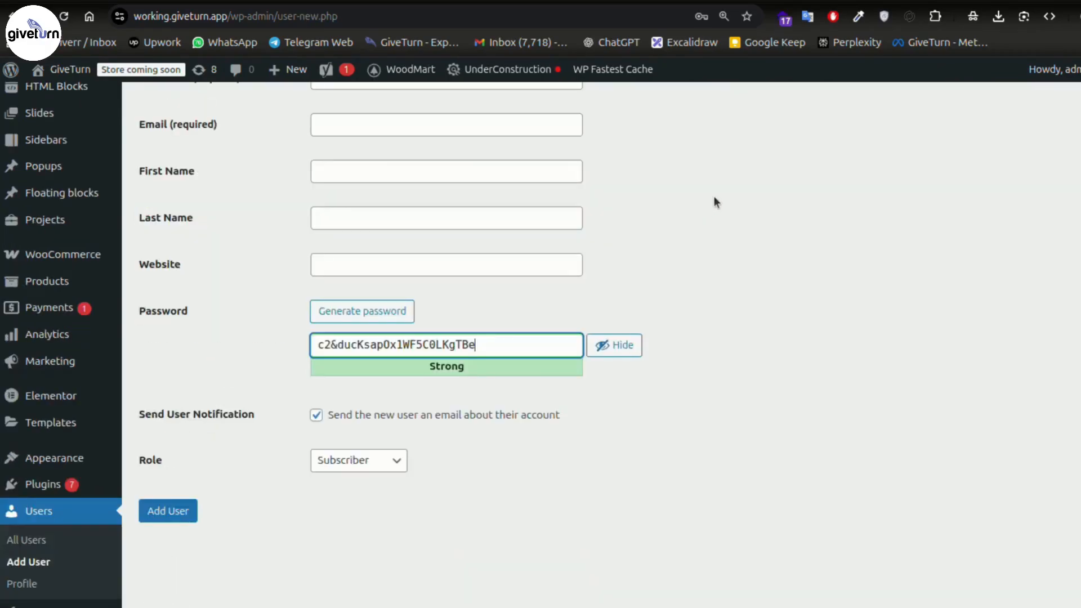
{"action": "scroll", "coordinate": [798, 347], "scroll_direction": "up", "scroll_amount": 5}
{"action": "scroll", "coordinate": [613, 367], "scroll_direction": "down", "scroll_amount": 2}
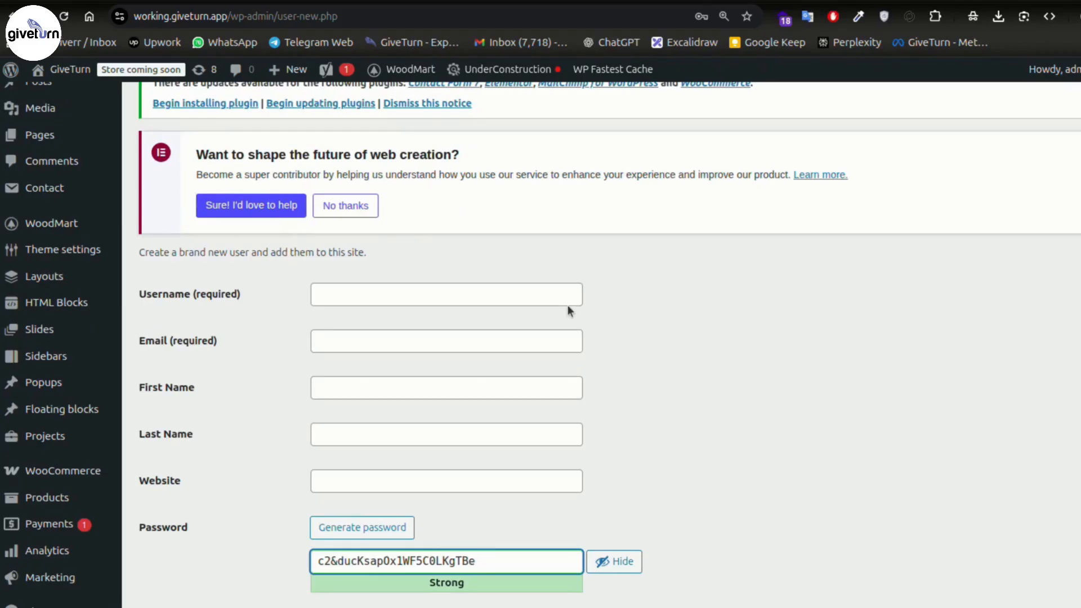
{"action": "left_click", "coordinate": [514, 286]}
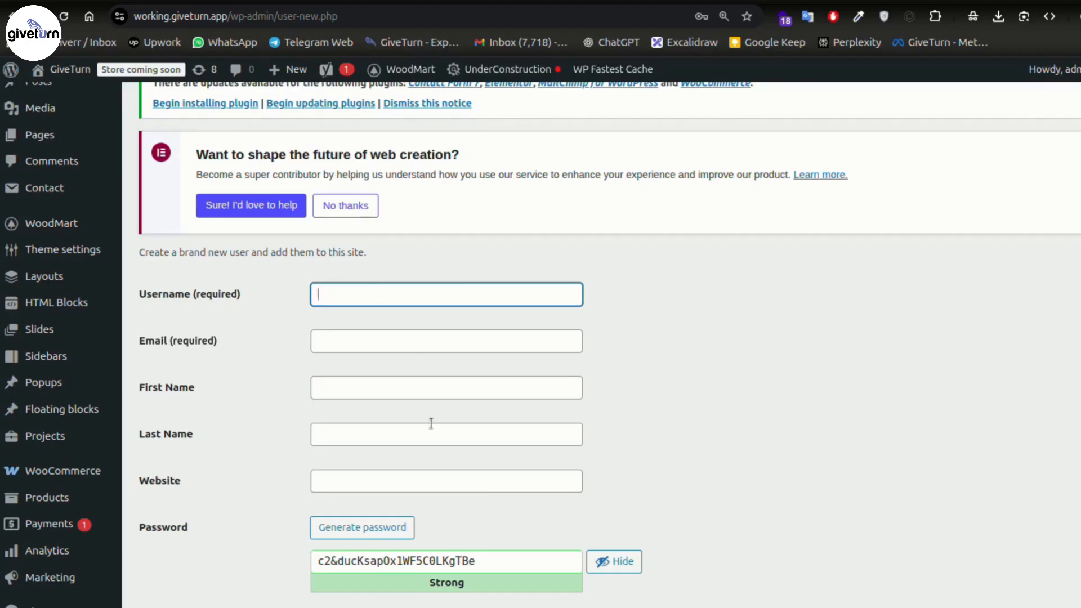
{"action": "scroll", "coordinate": [565, 380], "scroll_direction": "down", "scroll_amount": 3}
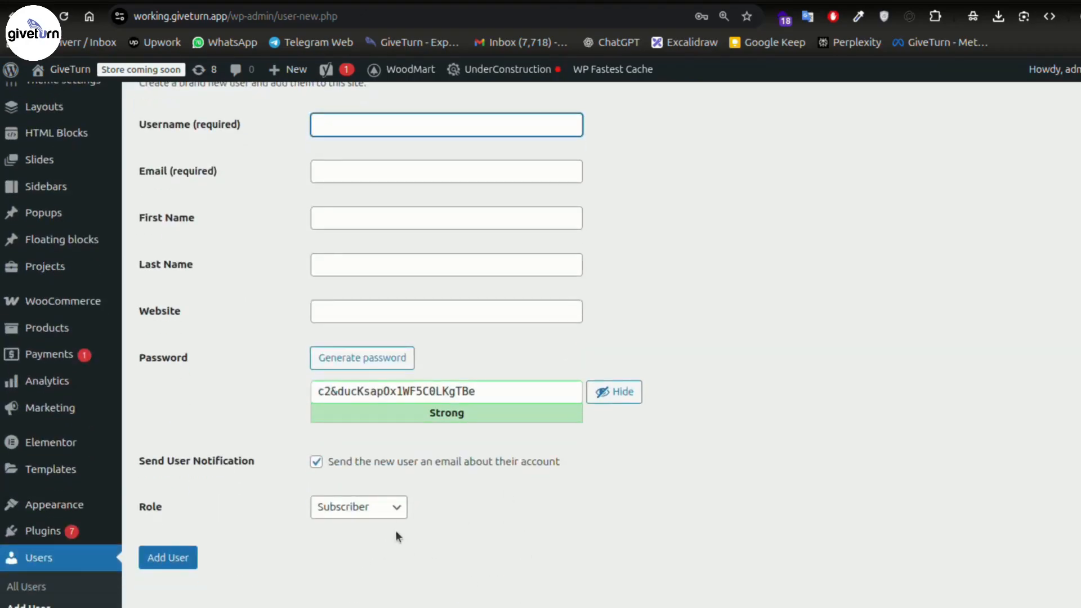
{"action": "left_click", "coordinate": [363, 522]}
- Fill the form with dummy test data, keep the strong generated password, and disable the new-user email
{"action": "right_click", "coordinate": [406, 124]}
{"action": "mouse_move", "coordinate": [645, 423]}
{"action": "left_click", "coordinate": [700, 420]}
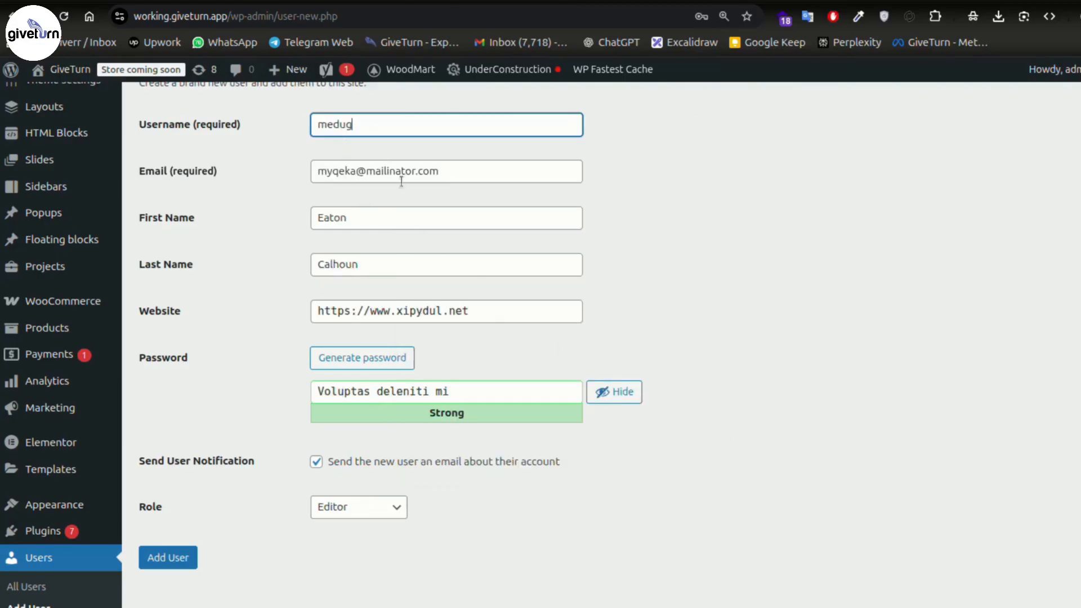
{"action": "left_click", "coordinate": [406, 361]}
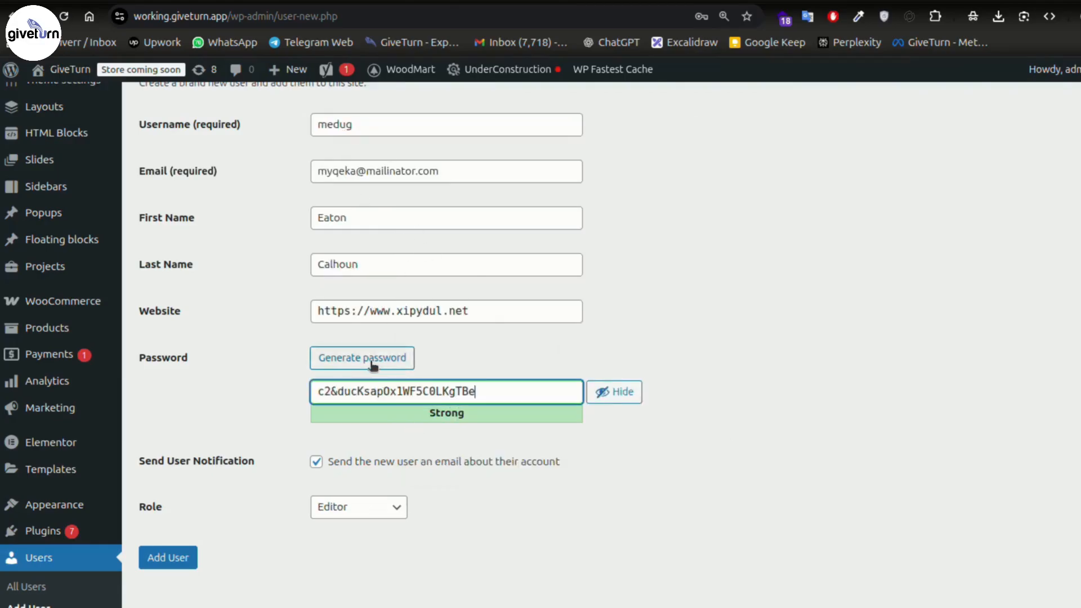
{"action": "left_click", "coordinate": [499, 393]}
{"action": "left_click", "coordinate": [246, 383]}
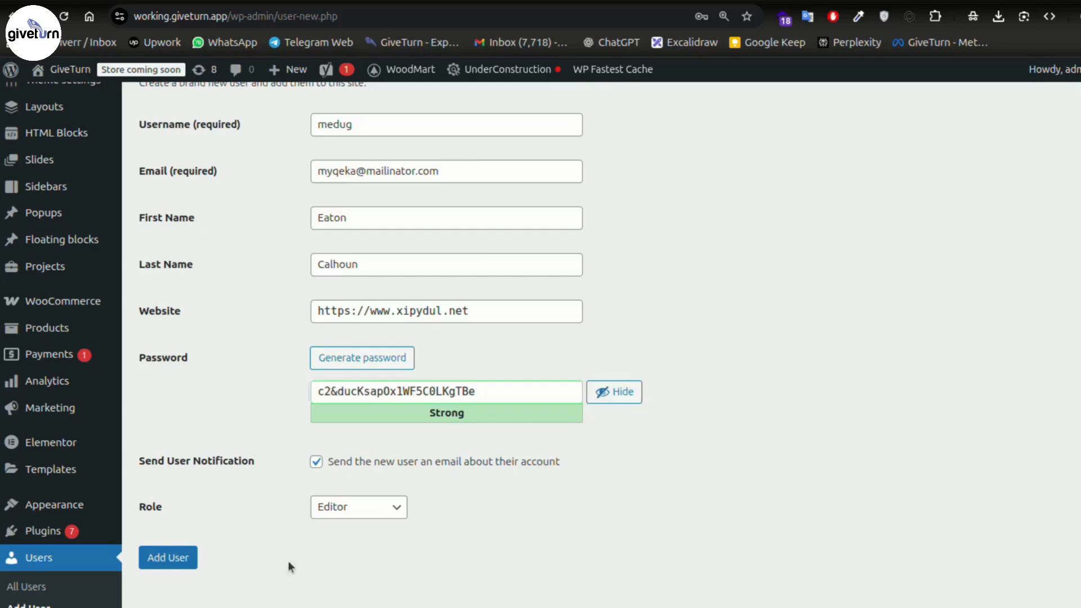
{"action": "left_click", "coordinate": [317, 462]}
- Set the new user's role to Administrator and add the user
{"action": "left_click", "coordinate": [369, 509]}
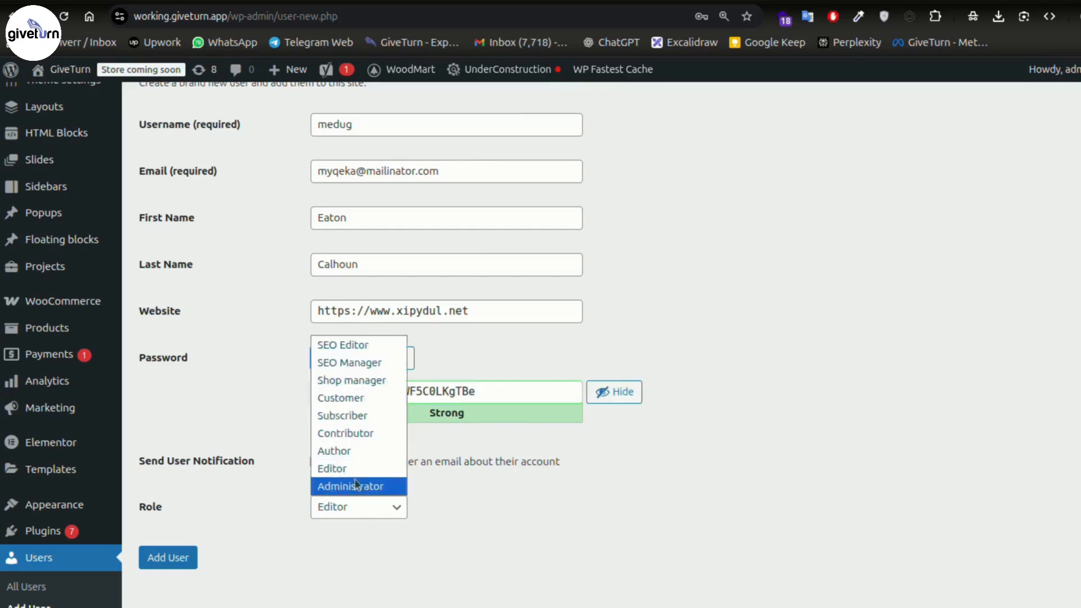
{"action": "left_click", "coordinate": [356, 486]}
{"action": "left_click", "coordinate": [386, 509]}
{"action": "left_click", "coordinate": [355, 416]}
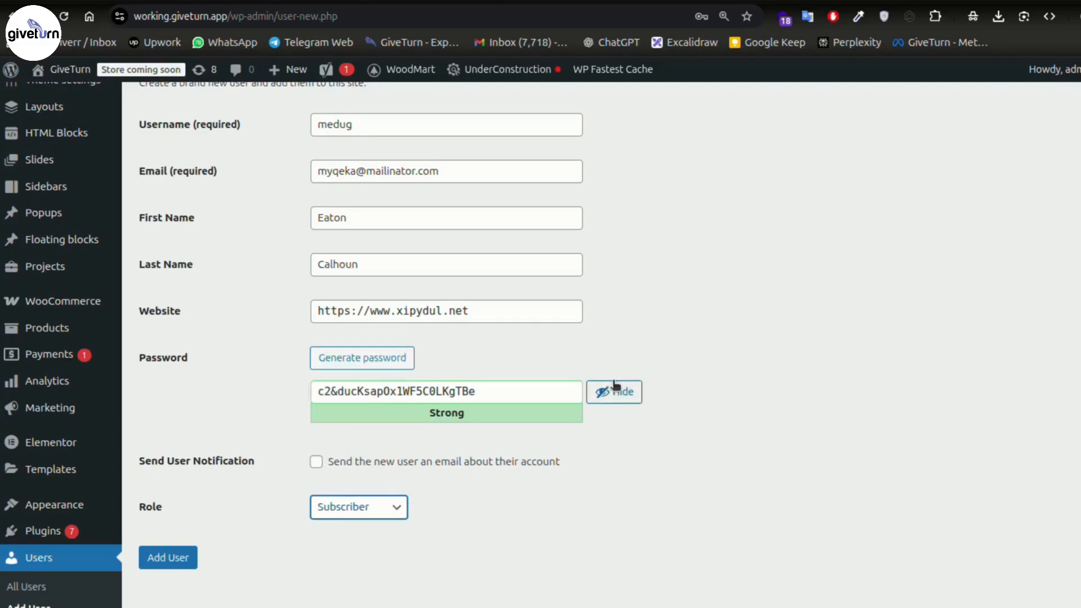
{"action": "left_click", "coordinate": [369, 514]}
{"action": "left_click", "coordinate": [373, 485]}
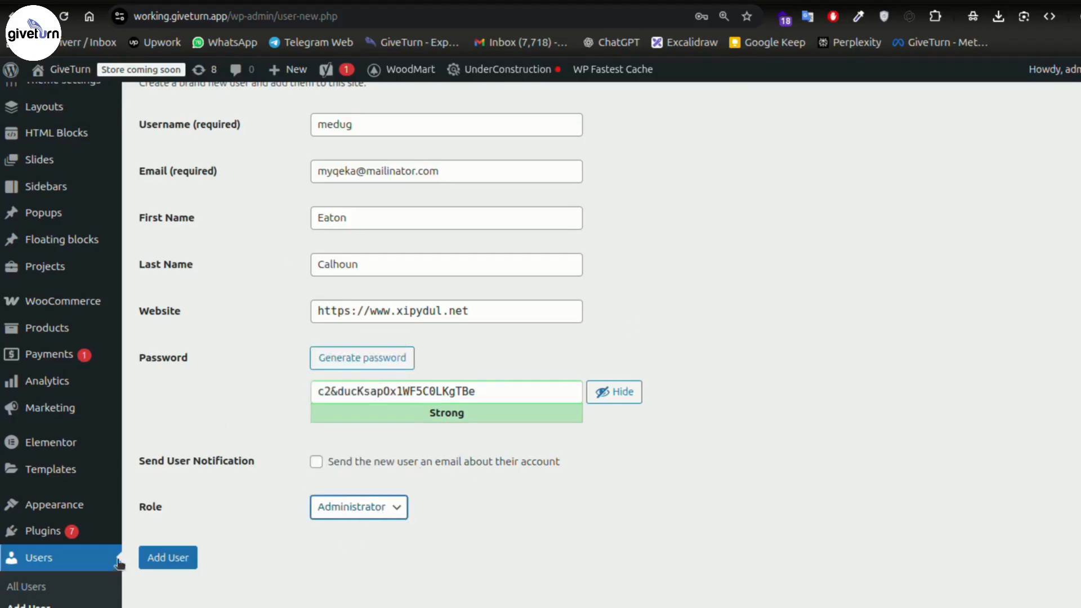
{"action": "left_click", "coordinate": [178, 564]}
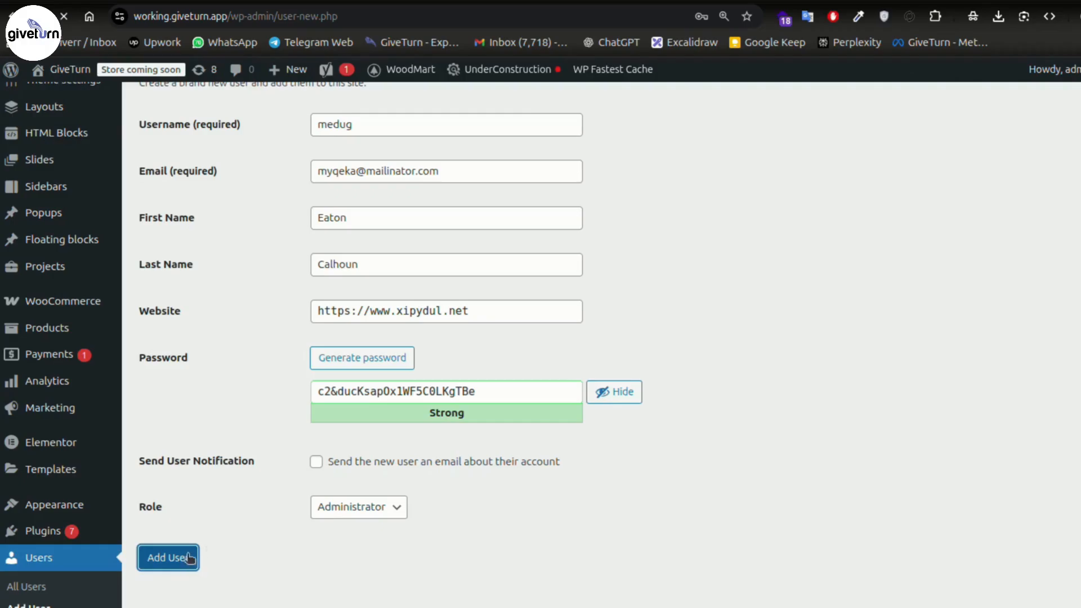
{"action": "scroll", "coordinate": [726, 217], "scroll_direction": "down", "scroll_amount": 3}
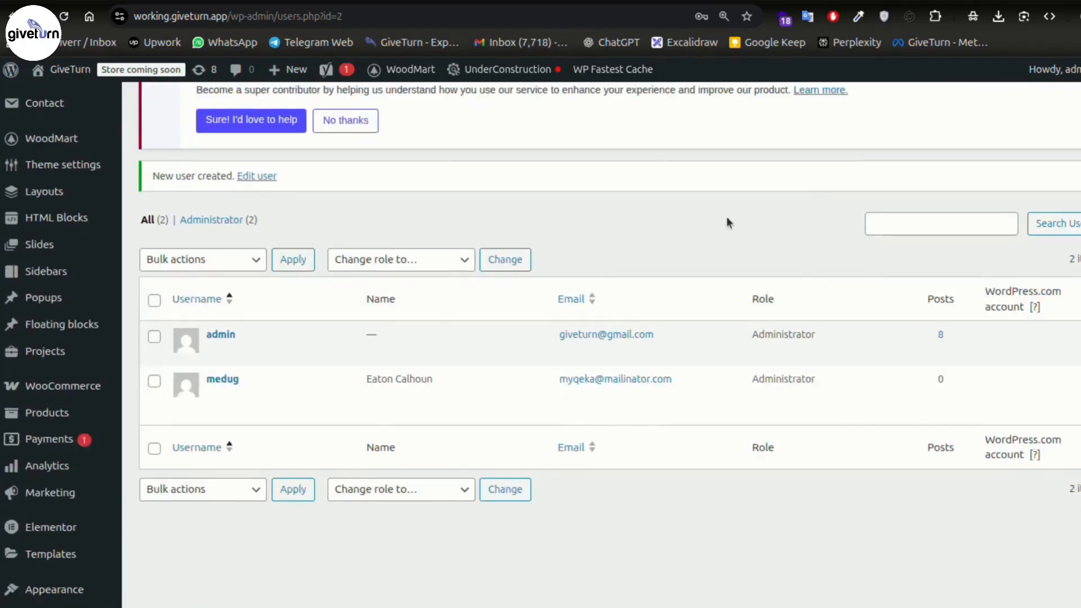
- Delete the test Administrator account and confirm the deletion
{"action": "left_click_drag", "start_coordinate": [789, 384], "coordinate": [827, 384]}
{"action": "left_click", "coordinate": [750, 384]}
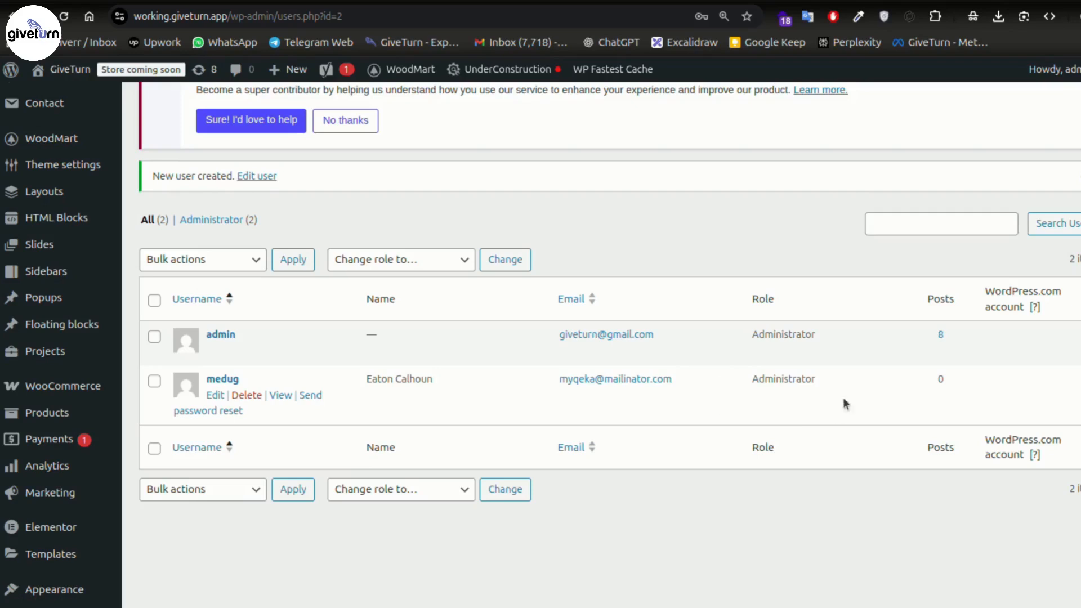
{"action": "left_click", "coordinate": [248, 398]}
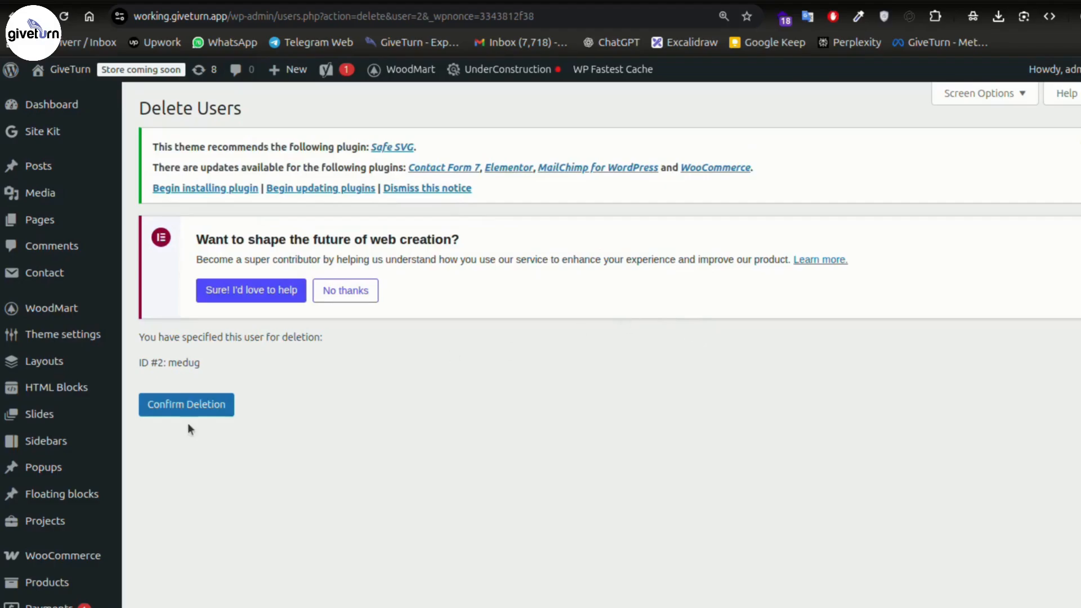
{"action": "left_click", "coordinate": [186, 404]}
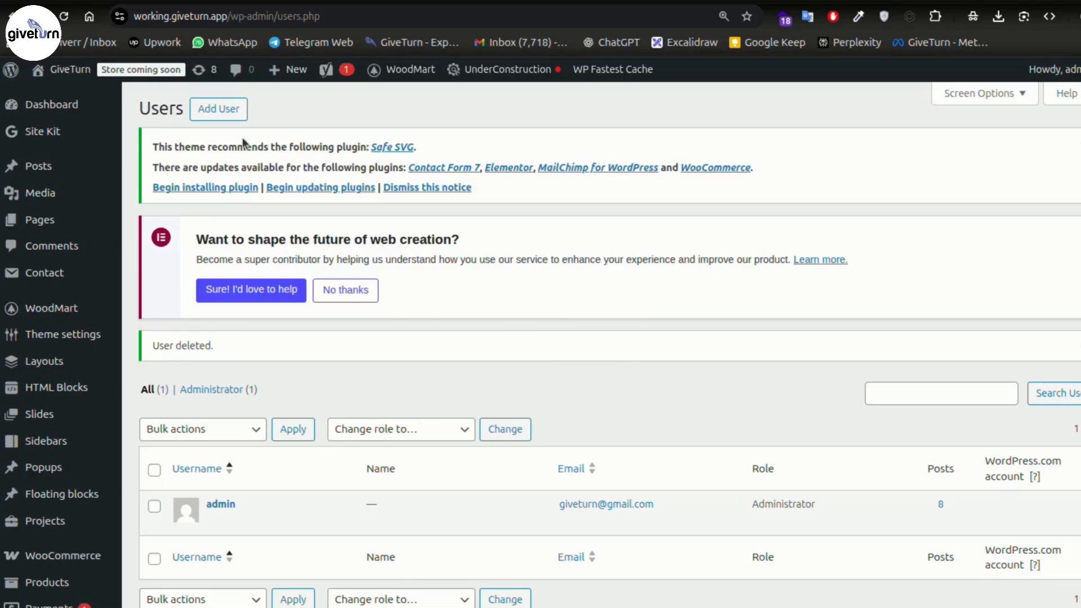
{"action": "scroll", "coordinate": [77, 394], "scroll_direction": "down", "scroll_amount": 3}
- Open a blank Add New User form to view the available roles
{"action": "mouse_move", "coordinate": [79, 388]}
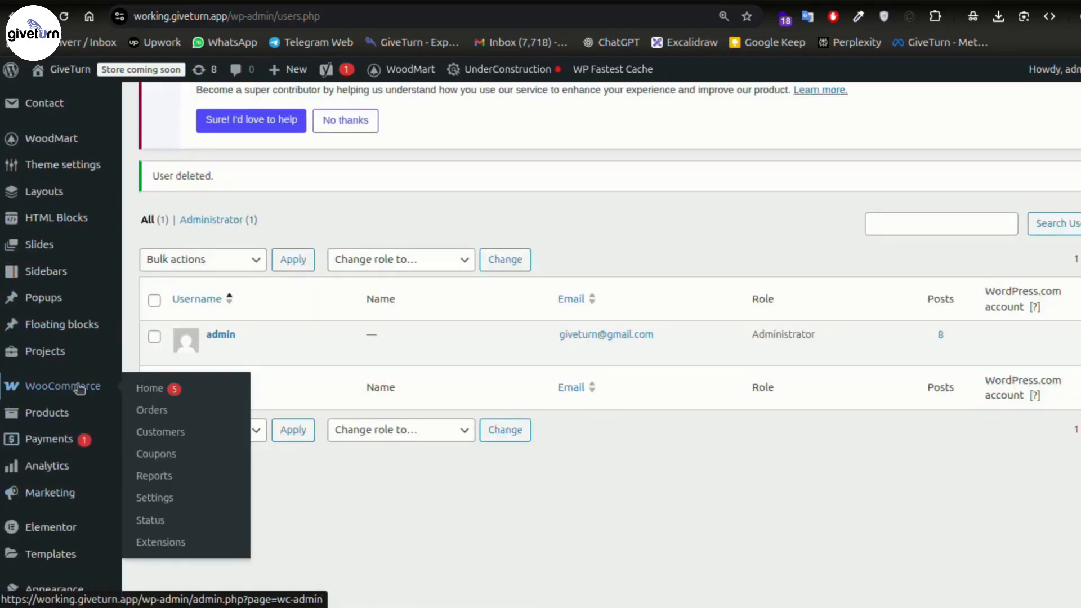
{"action": "mouse_move", "coordinate": [60, 416]}
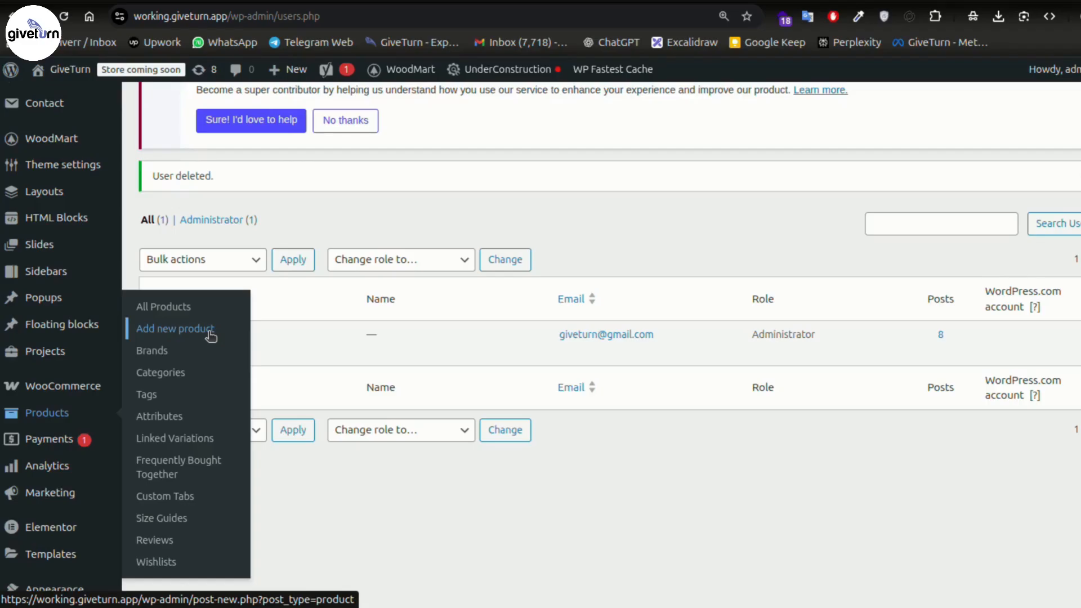
{"action": "scroll", "coordinate": [104, 244], "scroll_direction": "up", "scroll_amount": 3}
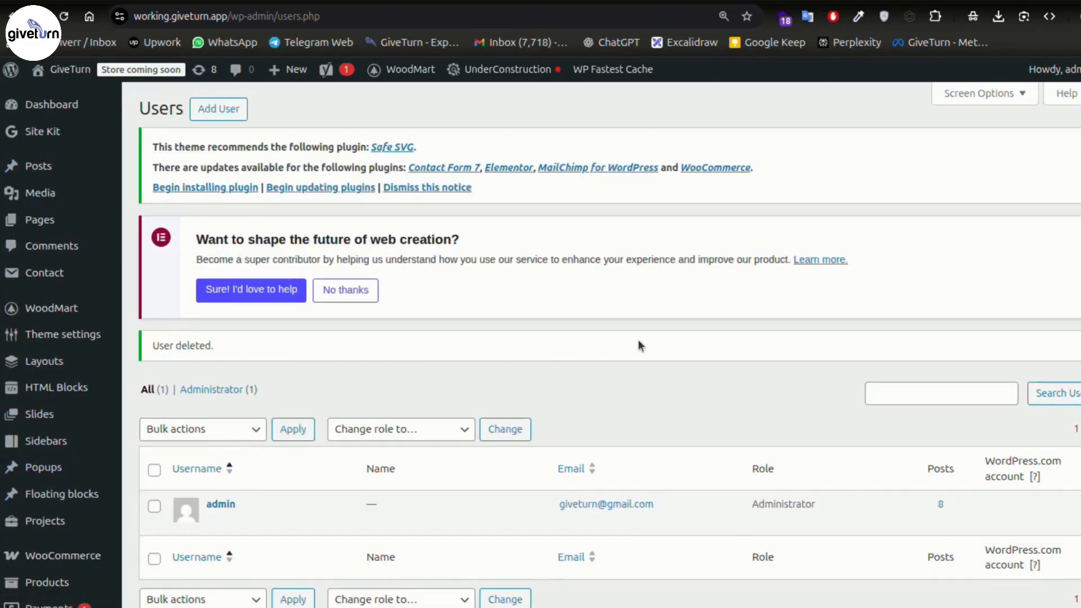
{"action": "scroll", "coordinate": [637, 342], "scroll_direction": "down", "scroll_amount": 2}
{"action": "scroll", "coordinate": [637, 343], "scroll_direction": "up", "scroll_amount": 2}
{"action": "left_click", "coordinate": [216, 110]}
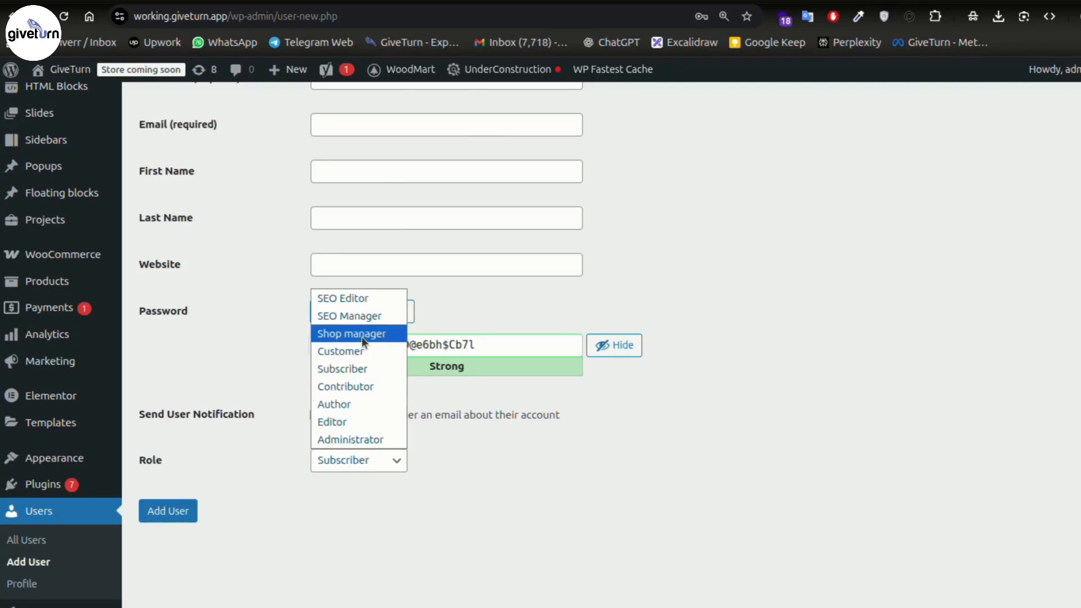
- Dismiss the Role dropdown twice, leaving Subscriber selected on the empty new-user form
{"action": "key", "text": "Escape"}
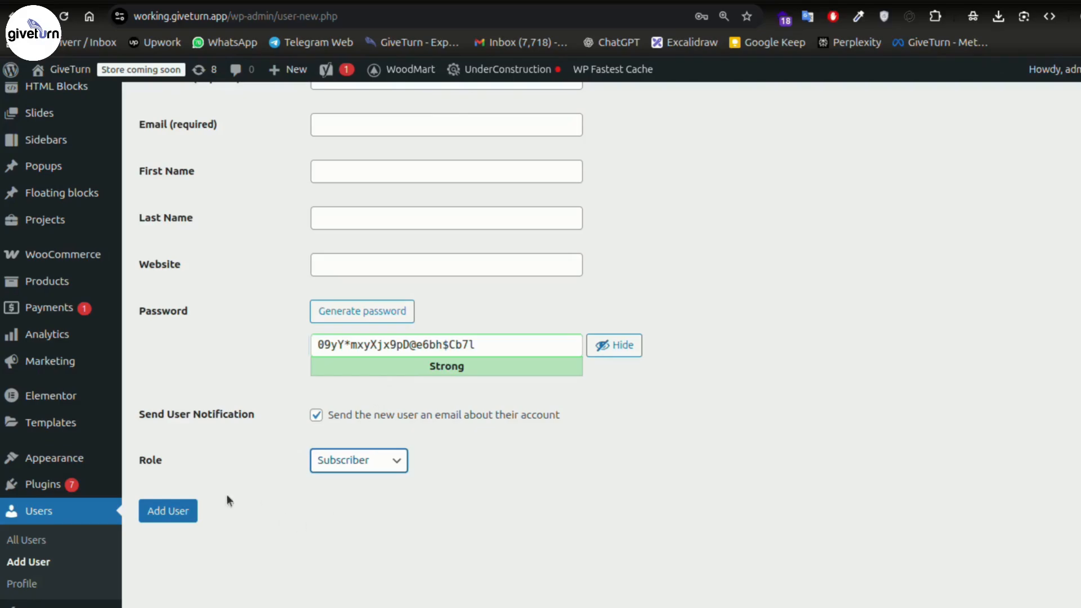
{"action": "left_click", "coordinate": [364, 471]}
{"action": "left_click", "coordinate": [478, 494]}
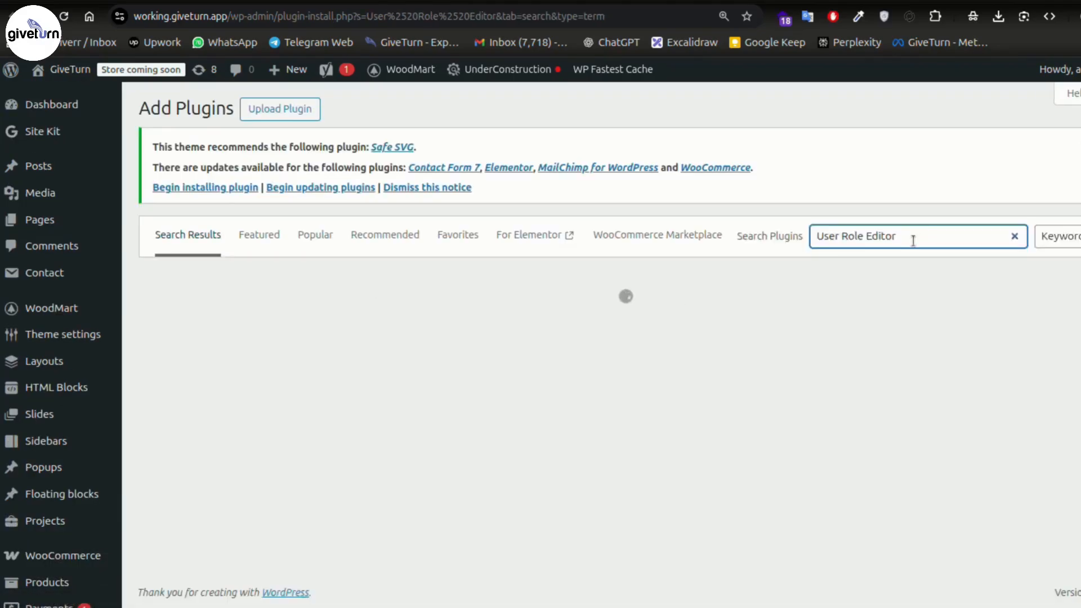
{"action": "scroll", "coordinate": [620, 302], "scroll_direction": "down", "scroll_amount": 3}
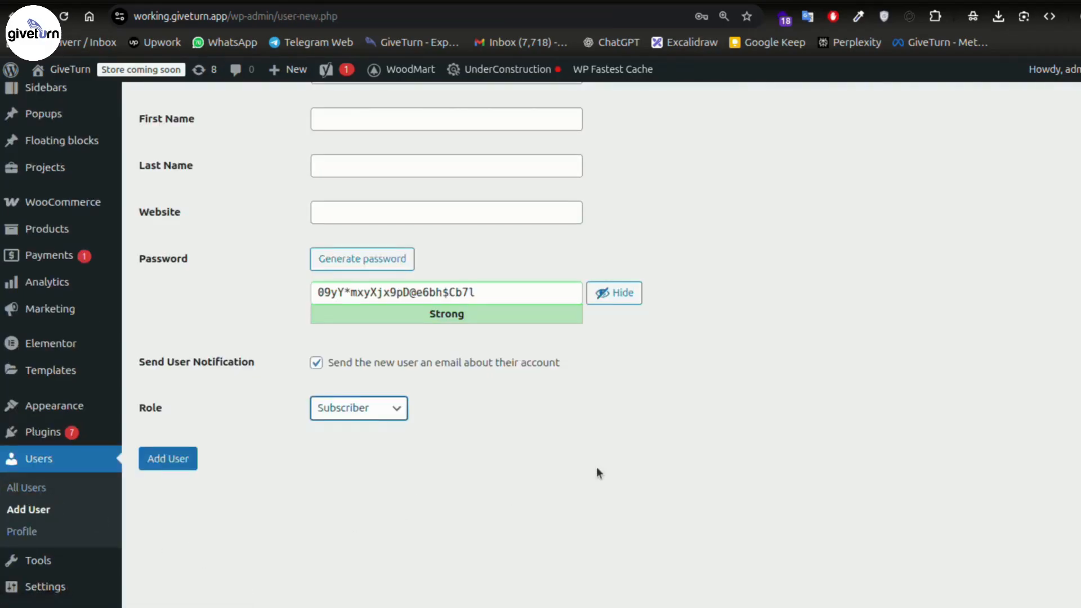
{"action": "scroll", "coordinate": [597, 468], "scroll_direction": "up", "scroll_amount": 5}
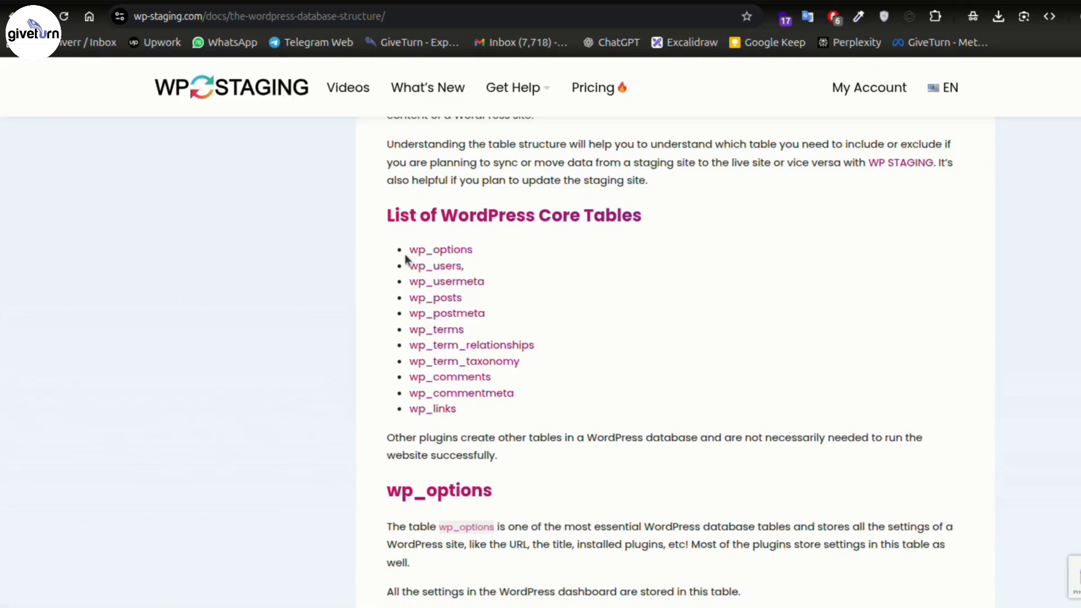
- Read the core tables list and the wp_options section, highlighting the wp_options heading and wp_ prefix
{"action": "scroll", "coordinate": [445, 311], "scroll_direction": "down", "scroll_amount": 4}
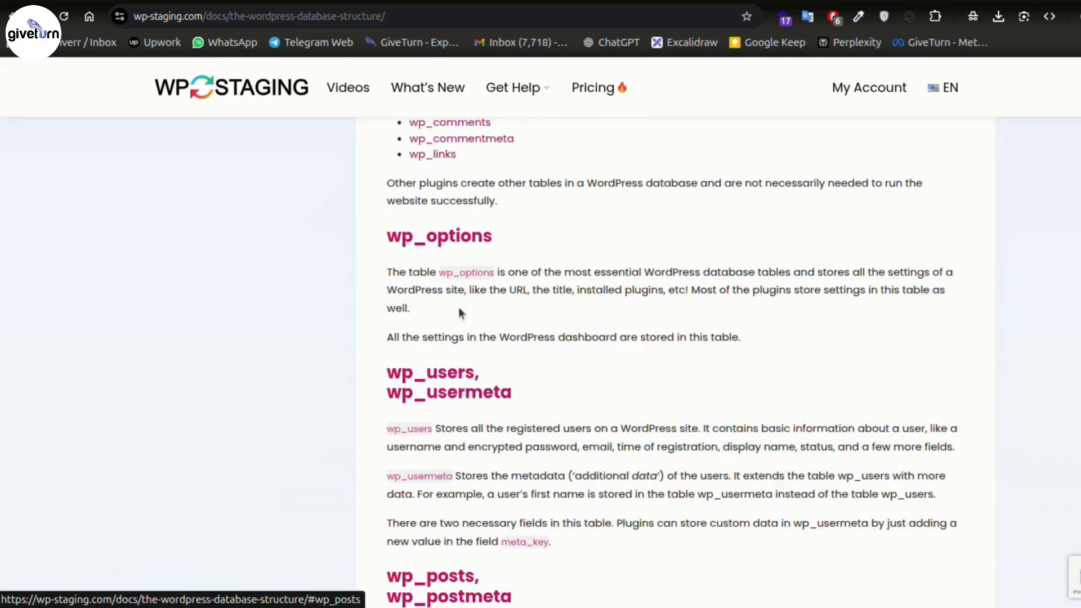
{"action": "left_click_drag", "start_coordinate": [402, 236], "coordinate": [386, 236]}
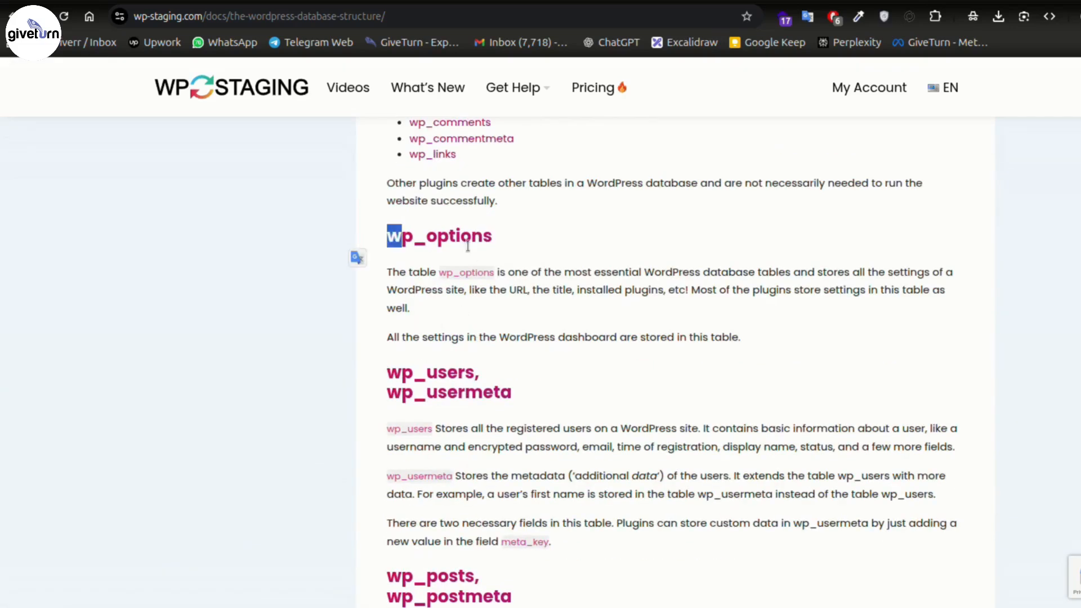
{"action": "left_click", "coordinate": [437, 245]}
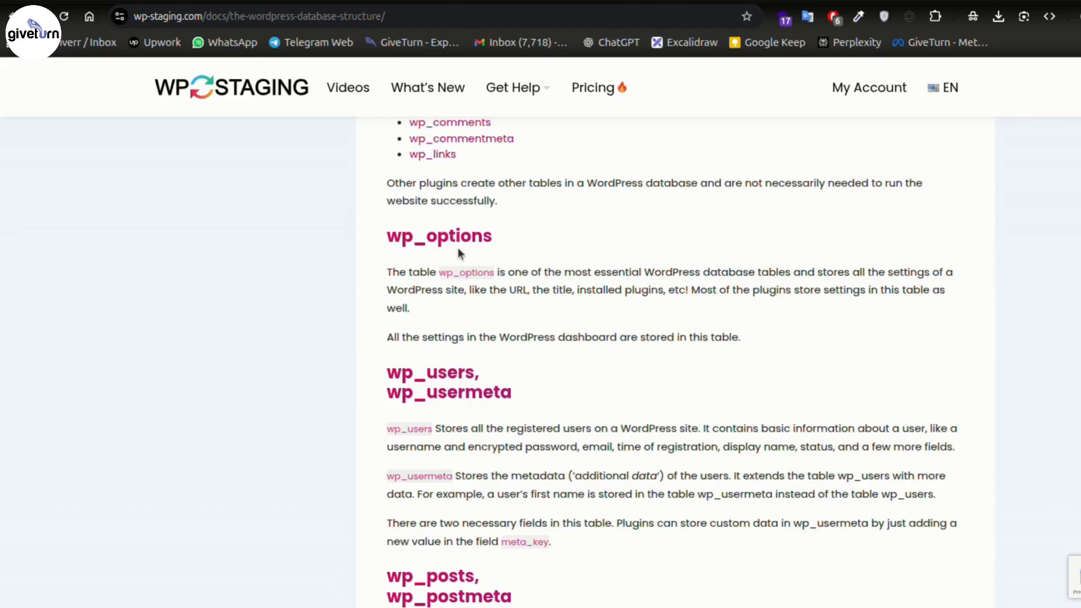
{"action": "scroll", "coordinate": [438, 241], "scroll_direction": "up", "scroll_amount": 3}
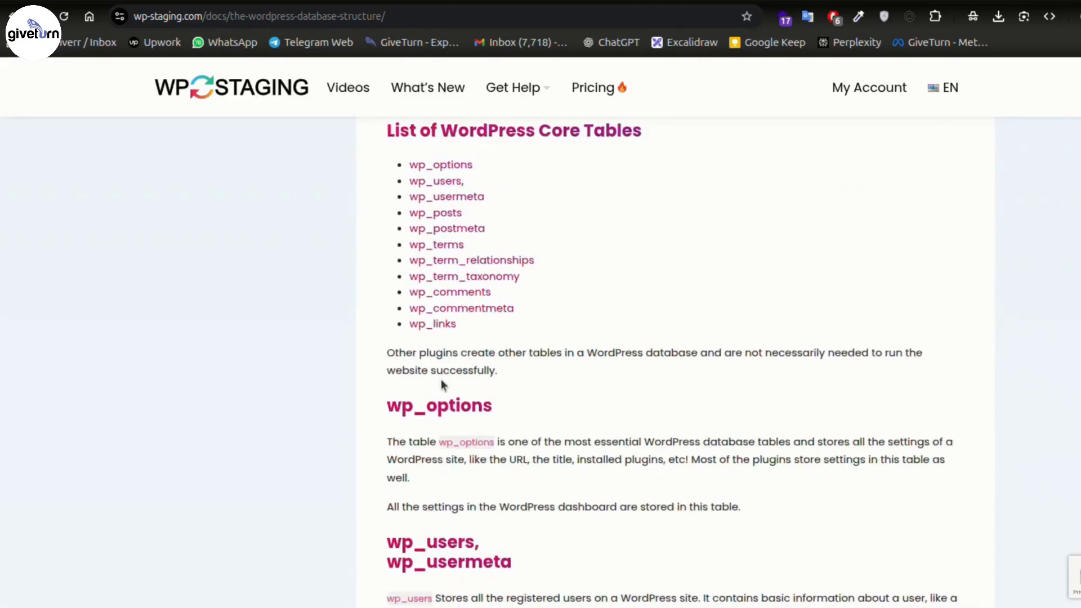
{"action": "left_click_drag", "start_coordinate": [421, 407], "coordinate": [367, 403]}
{"action": "left_click", "coordinate": [698, 398]}
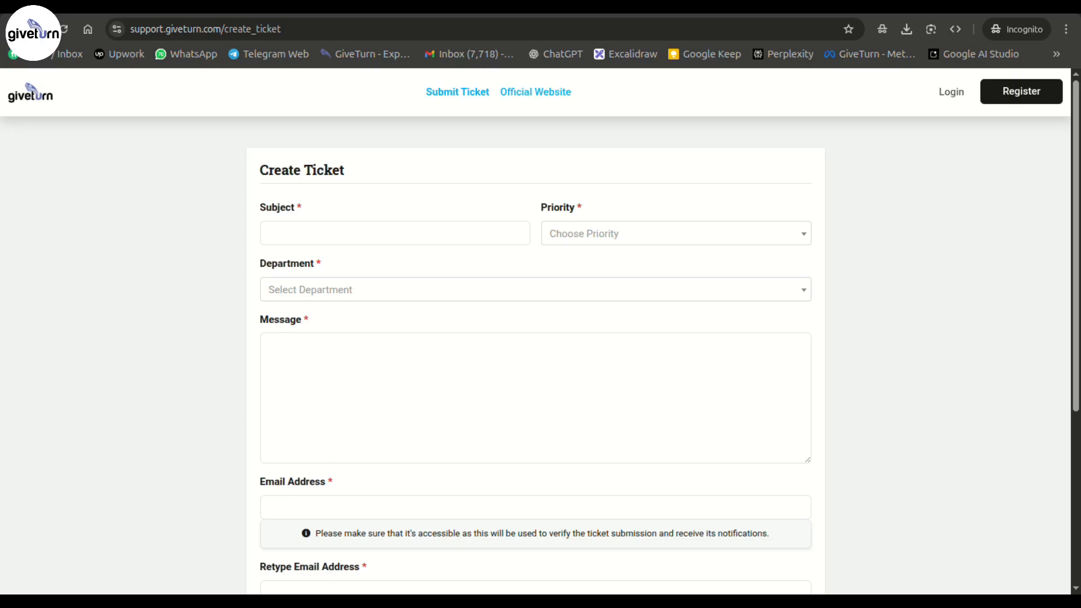
- Centre the seven-security-headers screenshot for reading, then return to the GiveTurn comment form
{"action": "key", "text": "alt+Tab"}
{"action": "left_click_drag", "start_coordinate": [467, 46], "coordinate": [563, 147]}
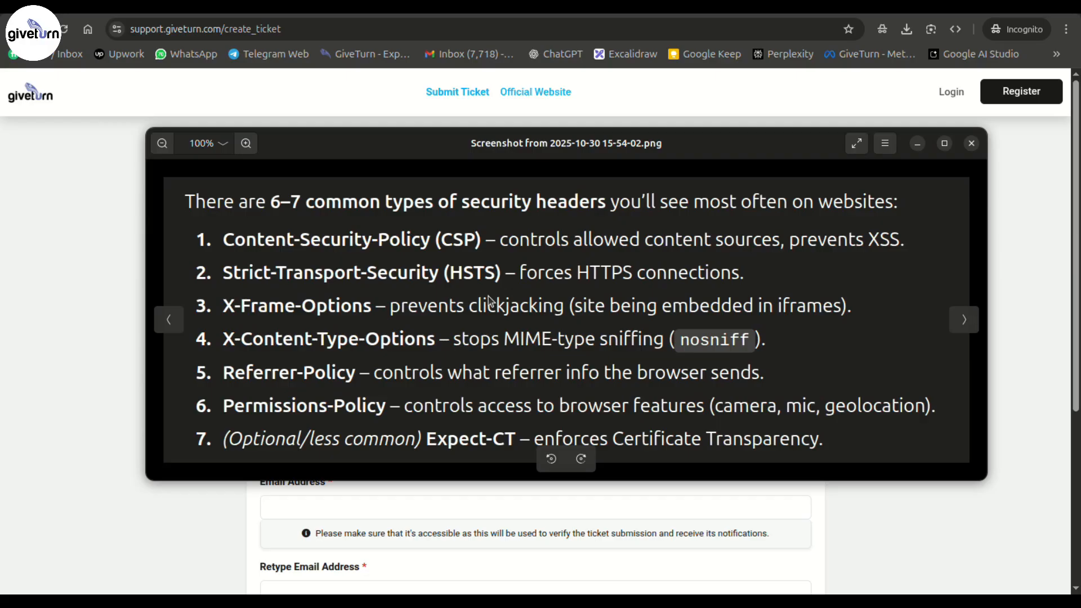
{"action": "scroll", "coordinate": [485, 298], "scroll_direction": "down", "scroll_amount": 1}
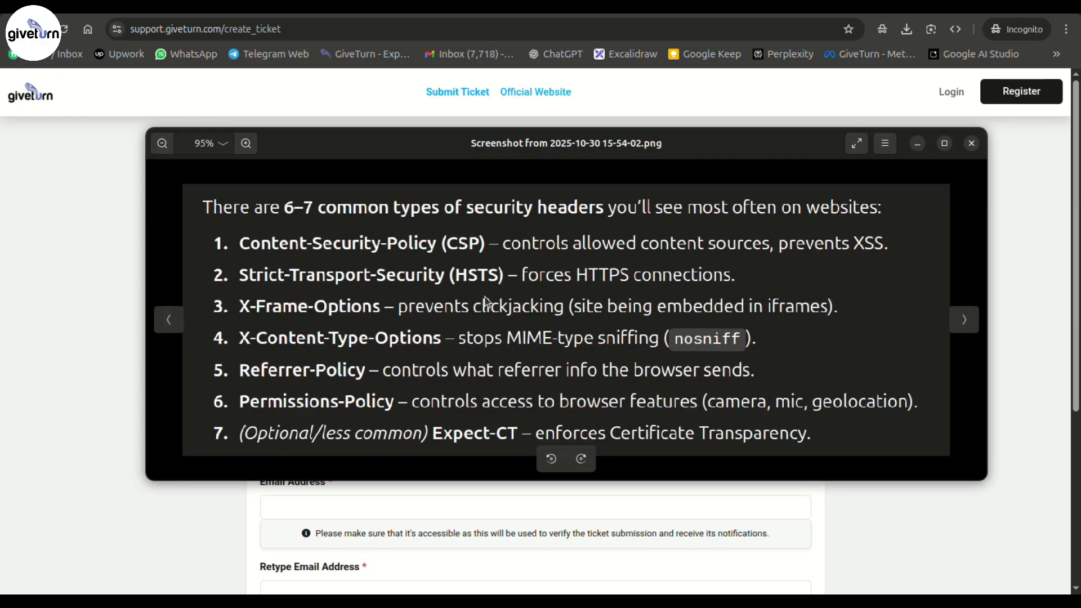
{"action": "scroll", "coordinate": [485, 298], "scroll_direction": "down", "scroll_amount": 1}
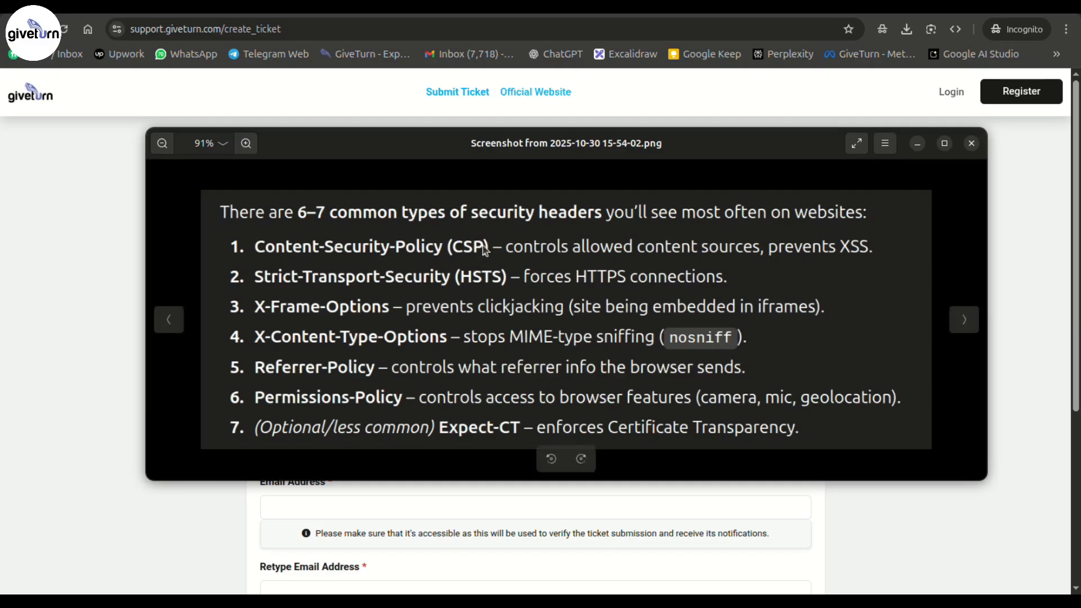
{"action": "scroll", "coordinate": [483, 245], "scroll_direction": "up", "scroll_amount": 2}
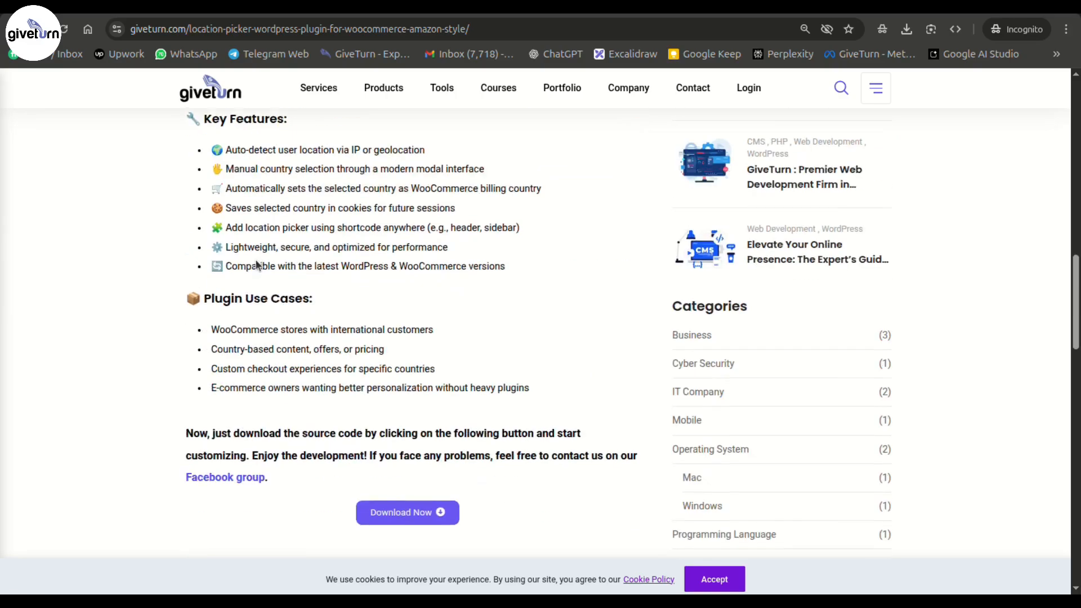
{"action": "scroll", "coordinate": [256, 264], "scroll_direction": "down", "scroll_amount": 9}
{"action": "left_click", "coordinate": [259, 292]}
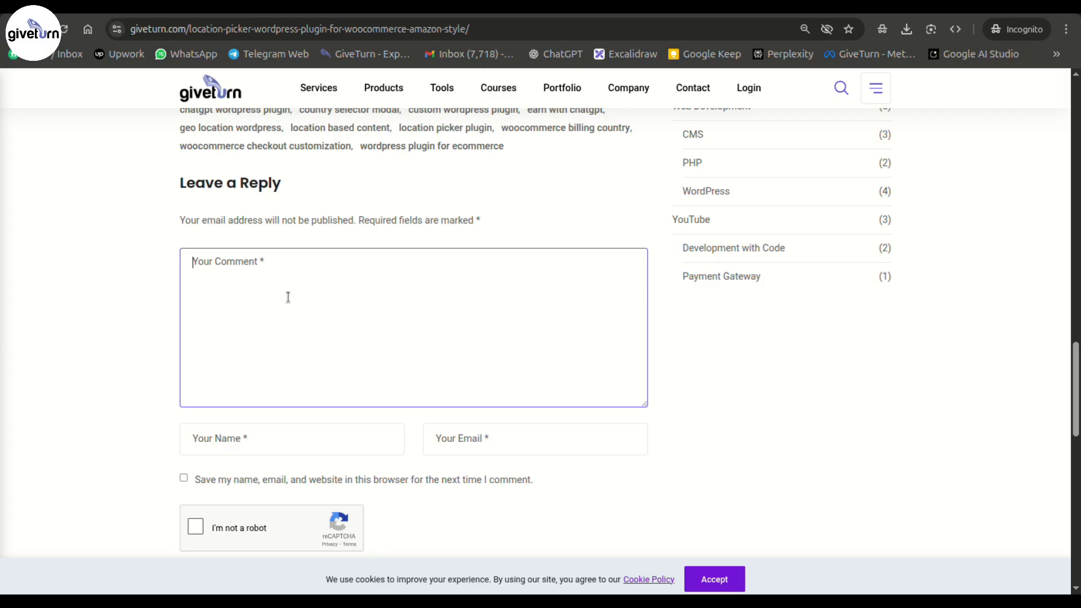
- Type 'dsfa c' in Your Comment, erase it, and leave the box empty
{"action": "type", "text": "dsfa c"}
{"action": "key", "text": "BackSpace"}
{"action": "key", "text": "BackSpace"}
{"action": "key", "text": "BackSpace"}
{"action": "key", "text": "BackSpace"}
{"action": "key", "text": "BackSpace"}
{"action": "left_click", "coordinate": [993, 309]}
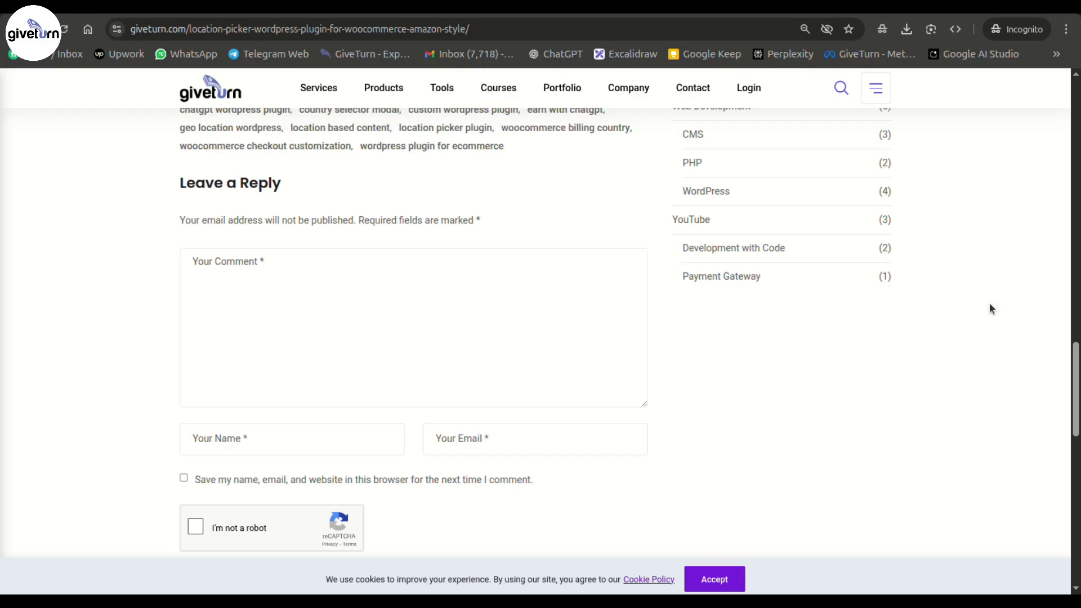
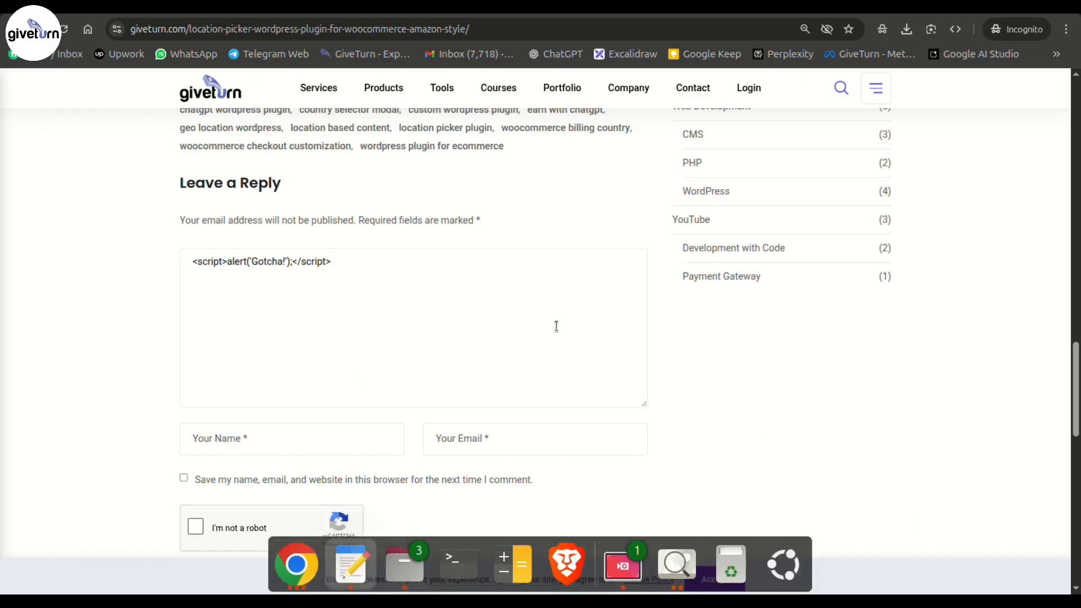
- Drag the blank GNOME Text Editor window over the browser showing the comment form
{"action": "left_click_drag", "start_coordinate": [393, 76], "coordinate": [451, 139]}
- Paste Content-Security-Policy: default-src 'self'; enlarge the text, highlight 'self', then return to the browser
{"action": "type", "text": "Content-Security-Policy: default-src 'self';"}
{"action": "key", "text": "ctrl+plus"}
{"action": "key", "text": "ctrl+plus"}
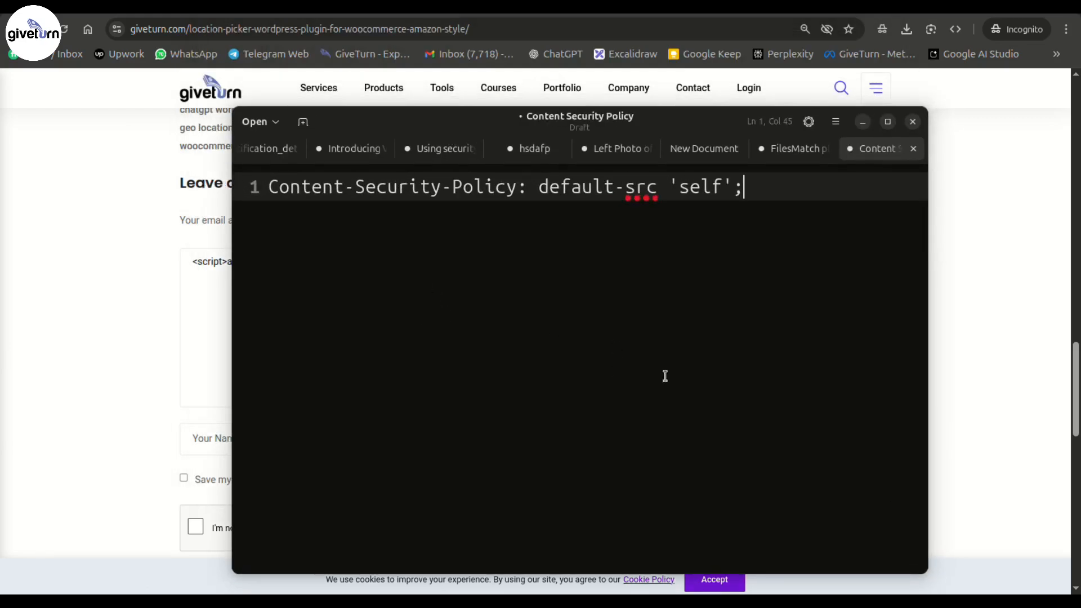
{"action": "key", "text": "ctrl+a"}
{"action": "left_click", "coordinate": [499, 256]}
{"action": "double_click", "coordinate": [719, 185]}
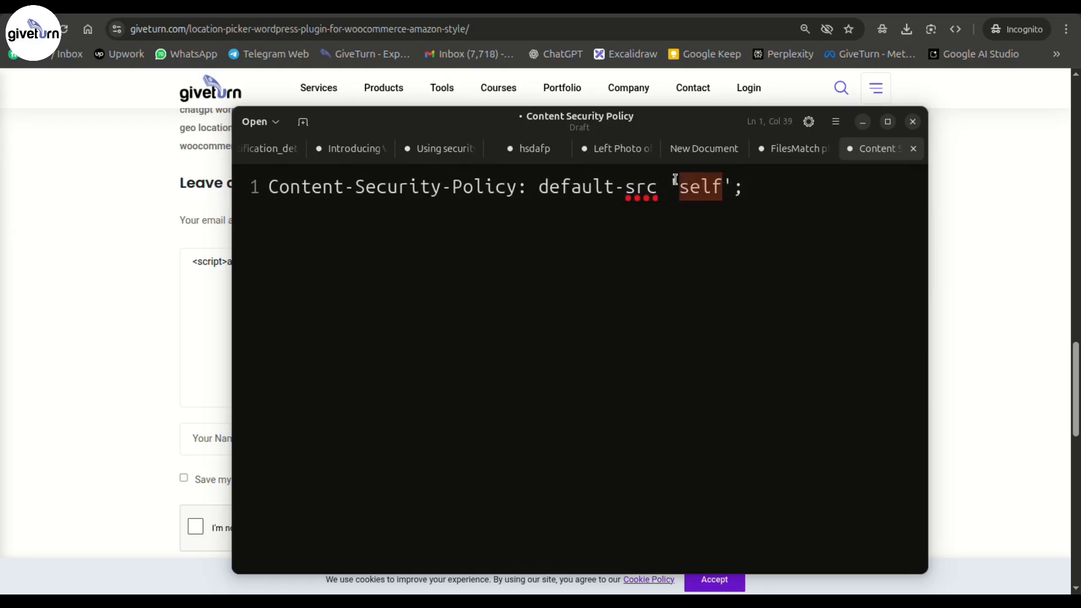
{"action": "left_click", "coordinate": [979, 234]}
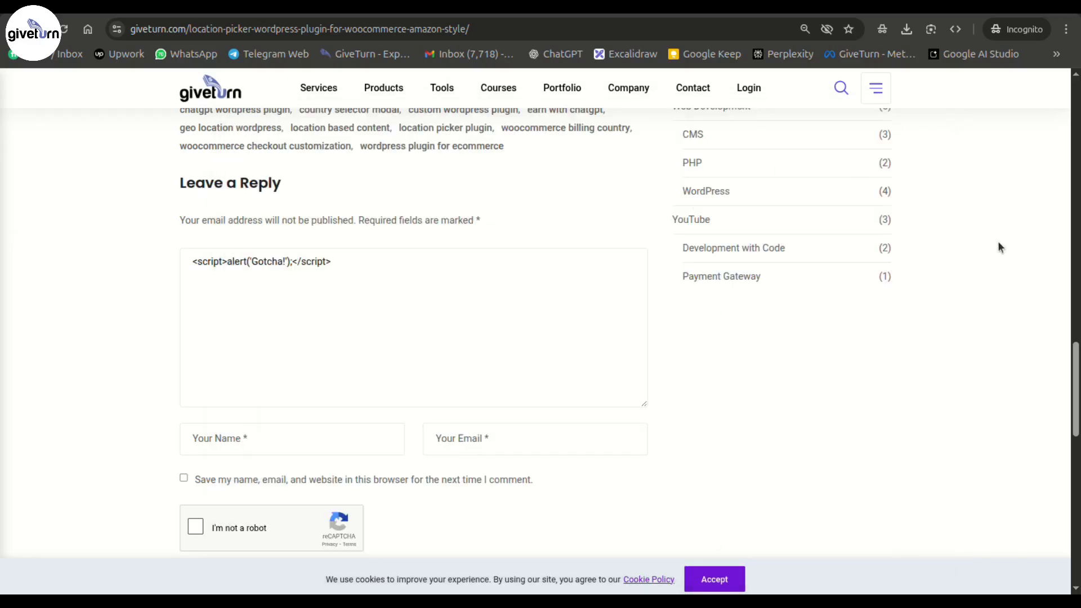
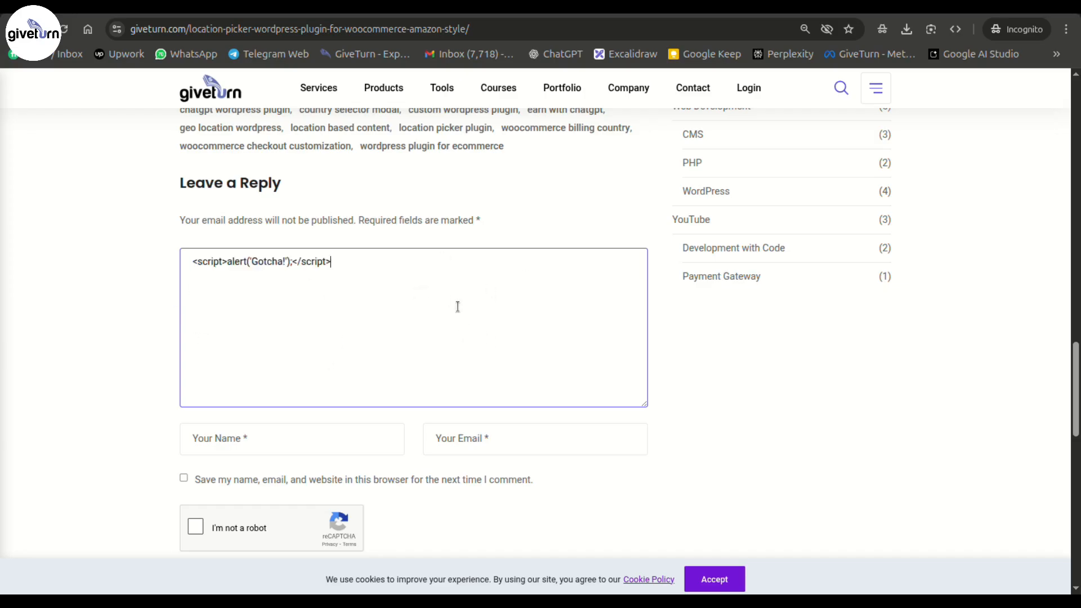
- Bring up the security headers reference screenshot, then the editor draft holding the Content-Security-Policy line
{"action": "key", "text": "alt+Tab"}
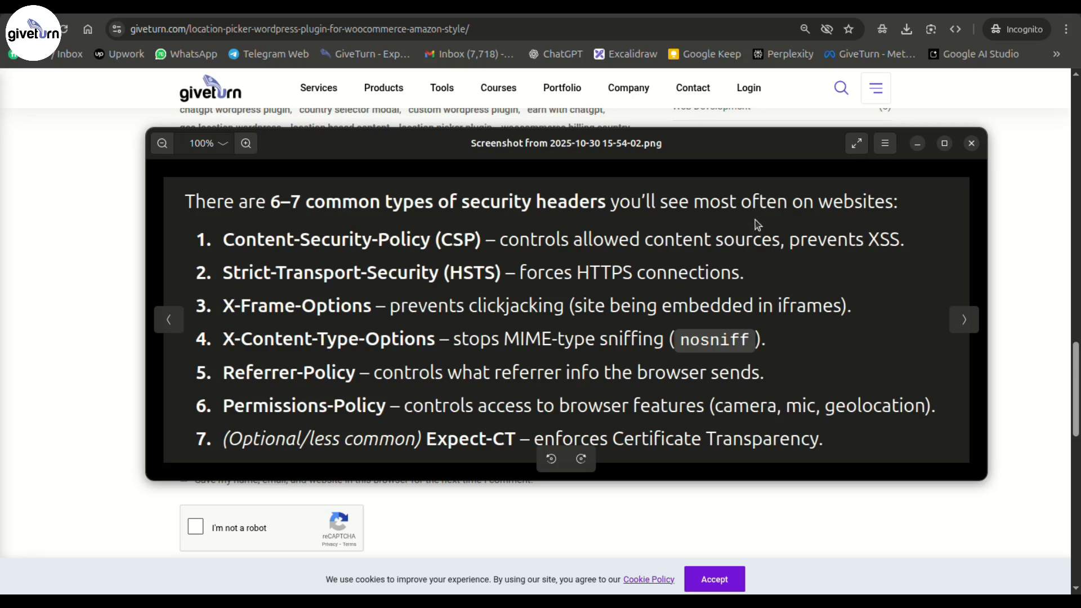
{"action": "left_click", "coordinate": [352, 566]}
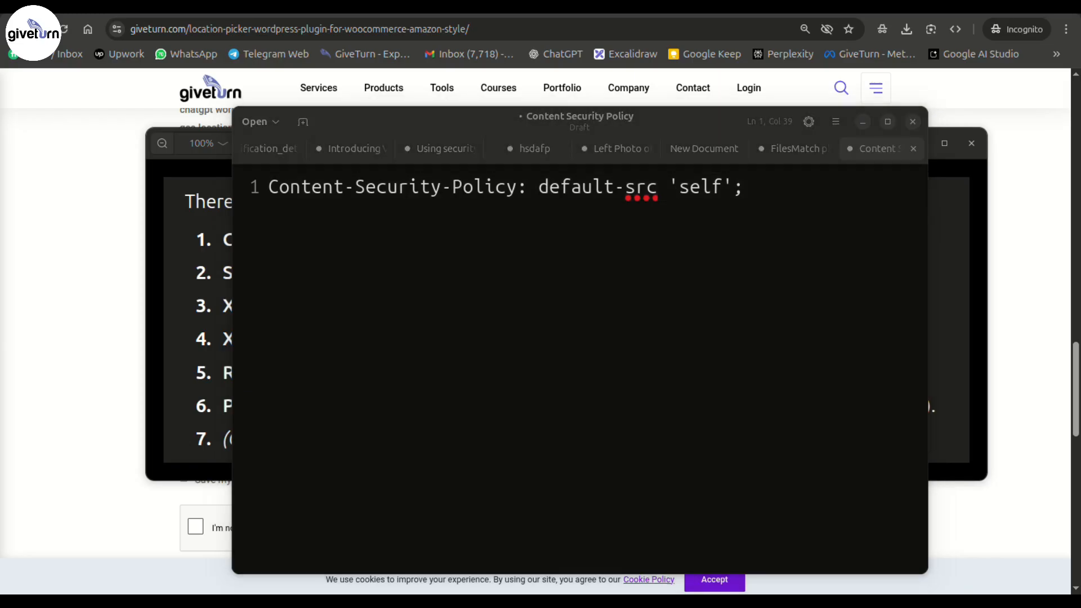
- Replace the CSP line with the pasted IfModule mod_headers.c block and delete its Security Headers comment line
{"action": "key", "text": "ctrl+a"}
{"action": "type", "text": "# --- Security Headers --- <IfModule mod_headers.c>   Header set Strict-Transport-Security \"max-age=31536000; includeSubDomains; preload\"   Header set X-Content-Type-Options \"nosniff\"   Header set X-Frame-Options \"DENY\"   Header set Referrer-Policy \"no-referrer\"   Header set Permissions-Policy \"camera=(), microphone=()\"   Header set Content-Security-Policy \"default-src 'self';\" </IfModule>"}
{"action": "scroll", "coordinate": [582, 318], "scroll_direction": "down", "scroll_amount": 4}
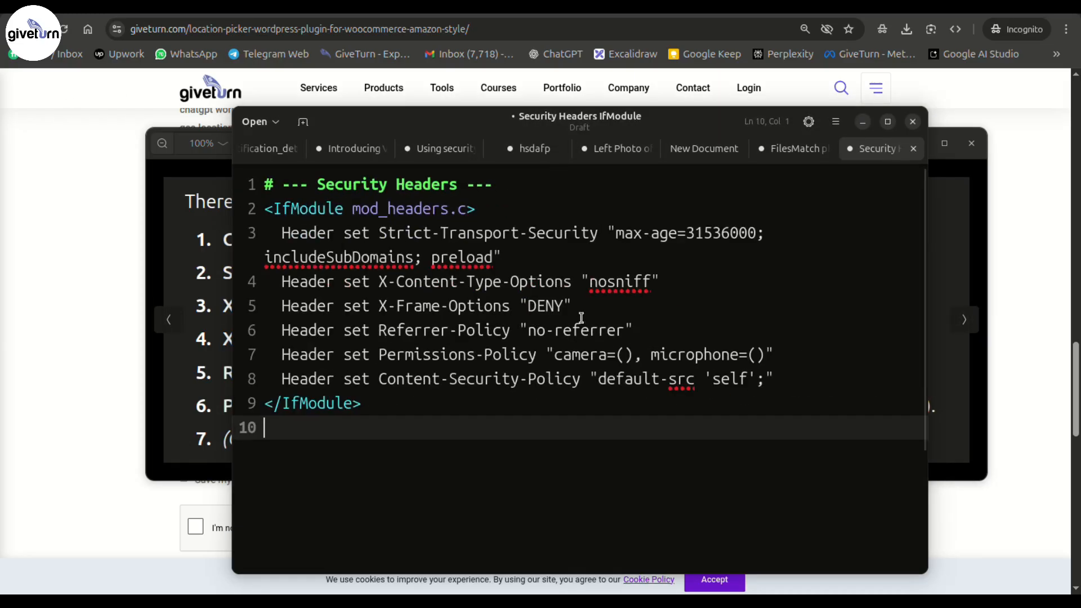
{"action": "left_click_drag", "start_coordinate": [536, 186], "coordinate": [131, 135]}
{"action": "key", "text": "BackSpace"}
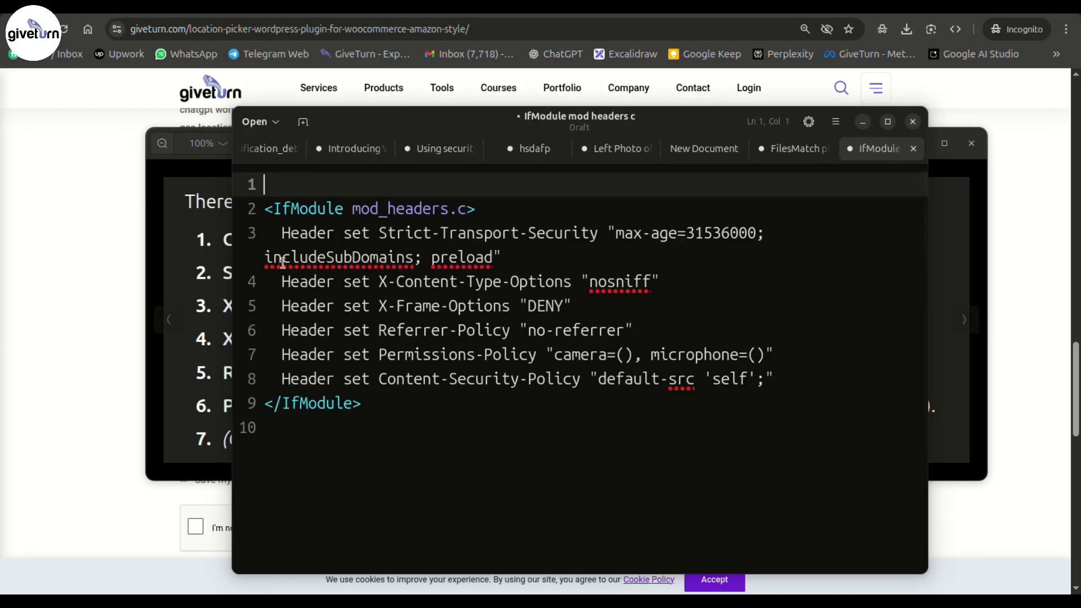
- Review the headers block, highlighting X-Frame-Options and Permissions-Policy, and compare it with the reference screenshot
{"action": "left_click", "coordinate": [695, 282]}
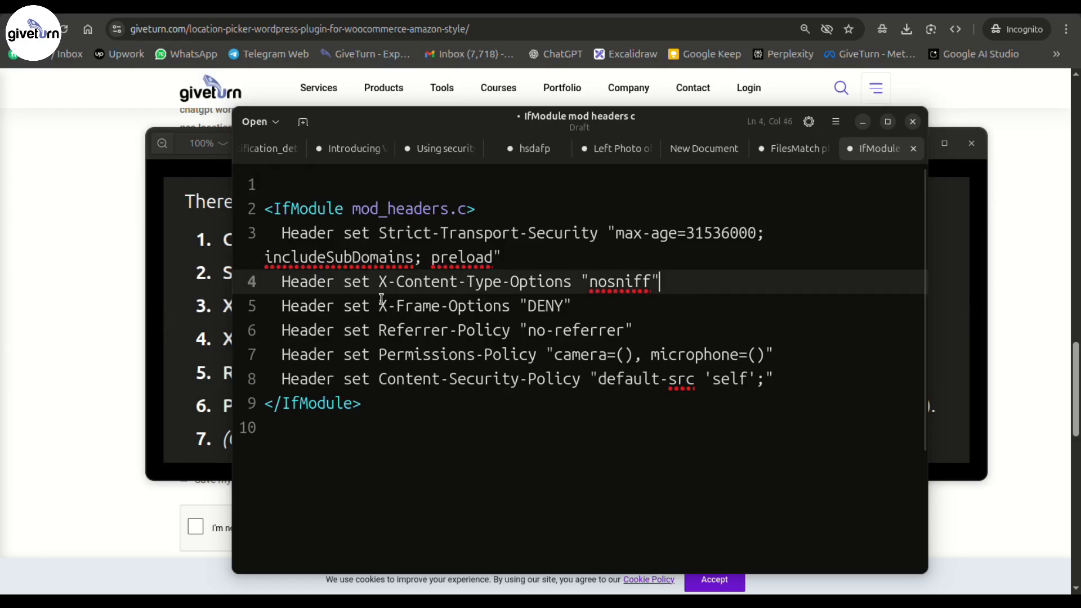
{"action": "left_click_drag", "start_coordinate": [378, 306], "coordinate": [484, 302]}
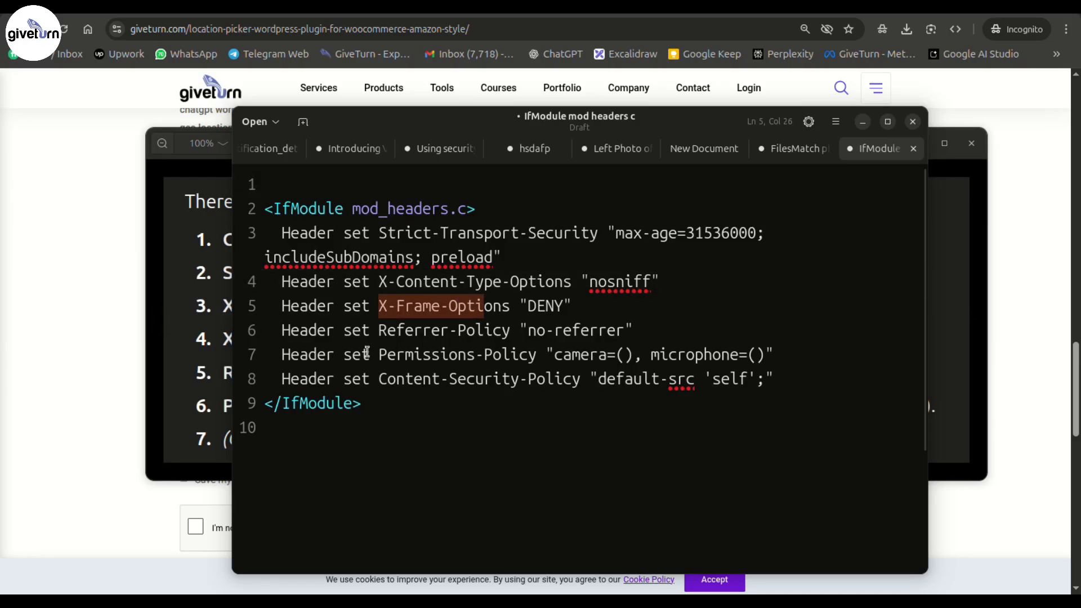
{"action": "left_click_drag", "start_coordinate": [379, 354], "coordinate": [581, 355]}
{"action": "left_click_drag", "start_coordinate": [625, 128], "coordinate": [717, 74]}
{"action": "left_click_drag", "start_coordinate": [479, 349], "coordinate": [359, 127]}
{"action": "left_click", "coordinate": [233, 315]}
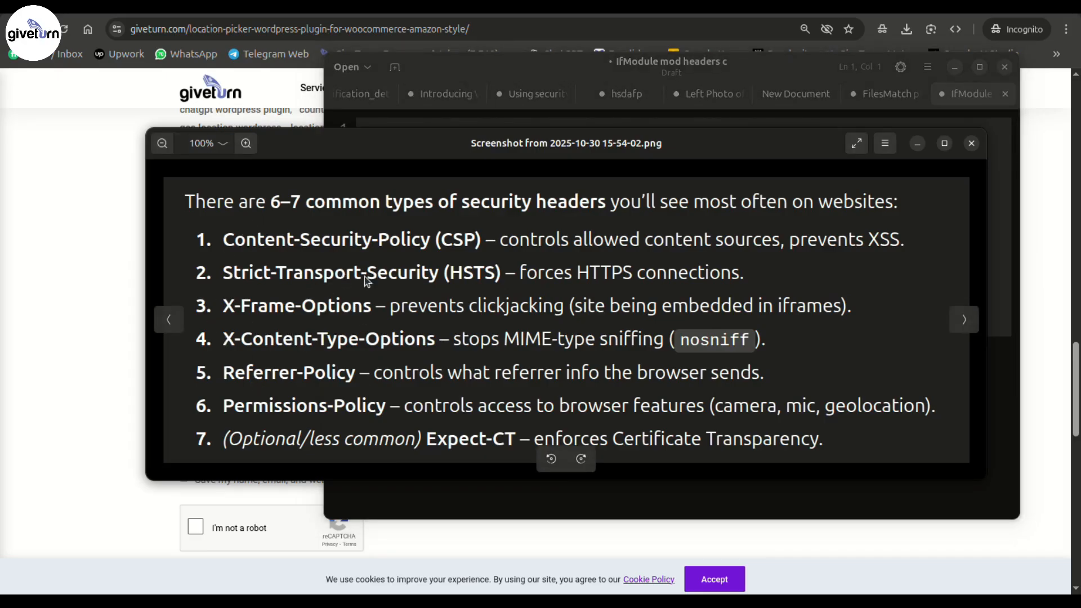
{"action": "mouse_move", "coordinate": [535, 588]}
{"action": "left_click", "coordinate": [568, 498]}
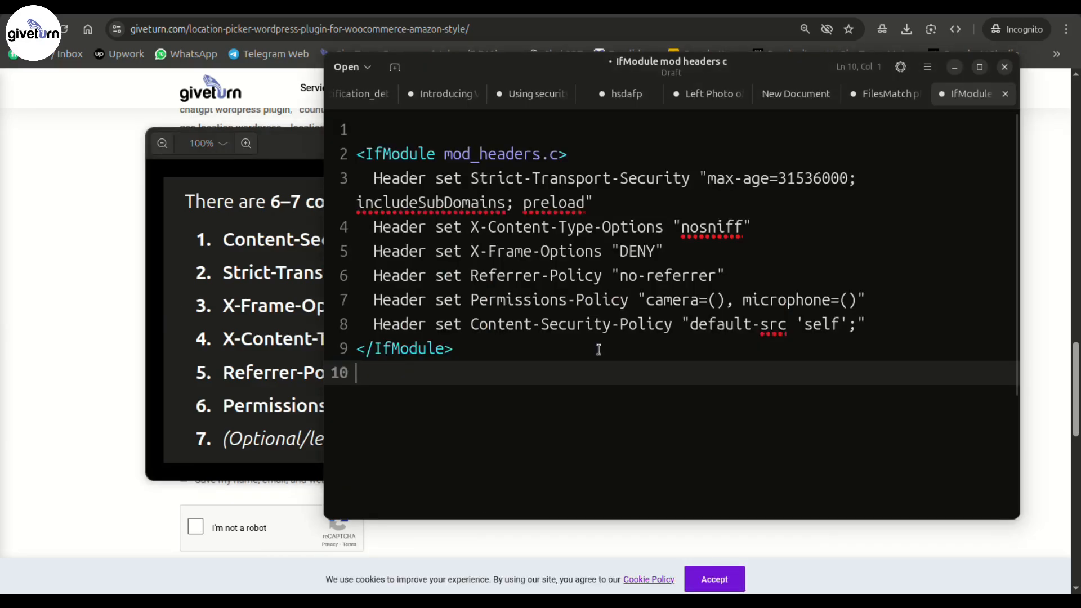
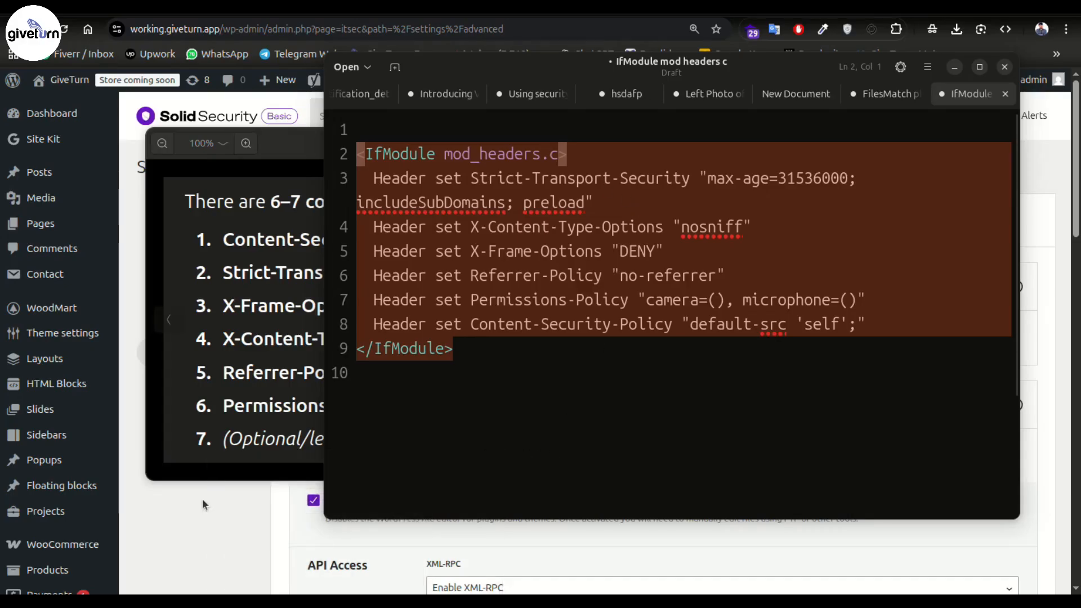
- Back in the WordPress admin, go to Add Plugin and search the directory for 'security header'
{"action": "left_click", "coordinate": [202, 498]}
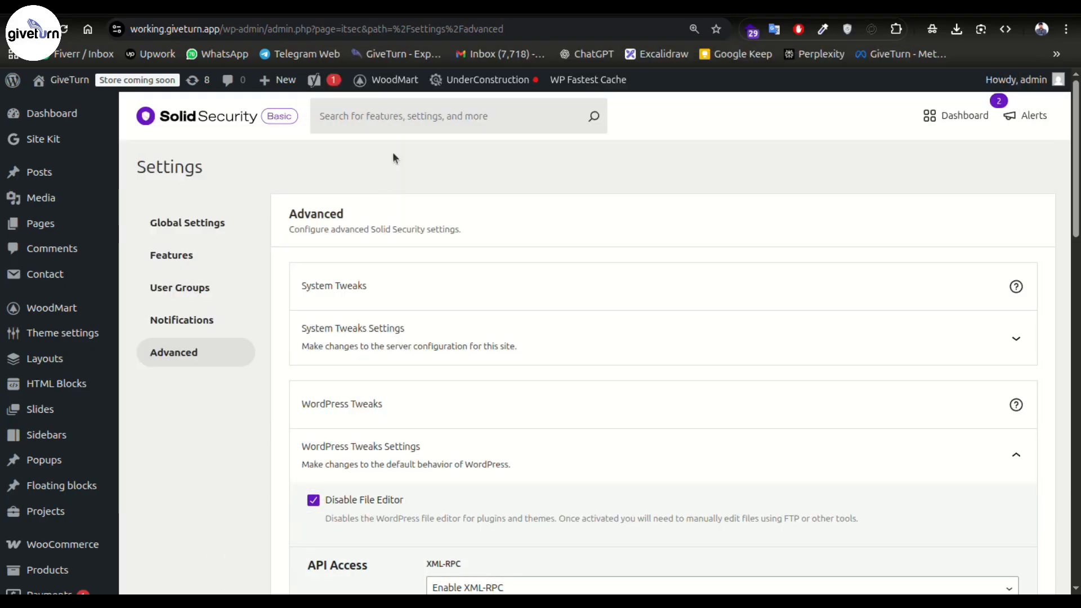
{"action": "scroll", "coordinate": [76, 357], "scroll_direction": "down", "scroll_amount": 5}
{"action": "left_click", "coordinate": [428, 7]}
{"action": "scroll", "coordinate": [627, 329], "scroll_direction": "up", "scroll_amount": 4}
{"action": "scroll", "coordinate": [627, 329], "scroll_direction": "up", "scroll_amount": 5}
{"action": "left_click", "coordinate": [229, 117]}
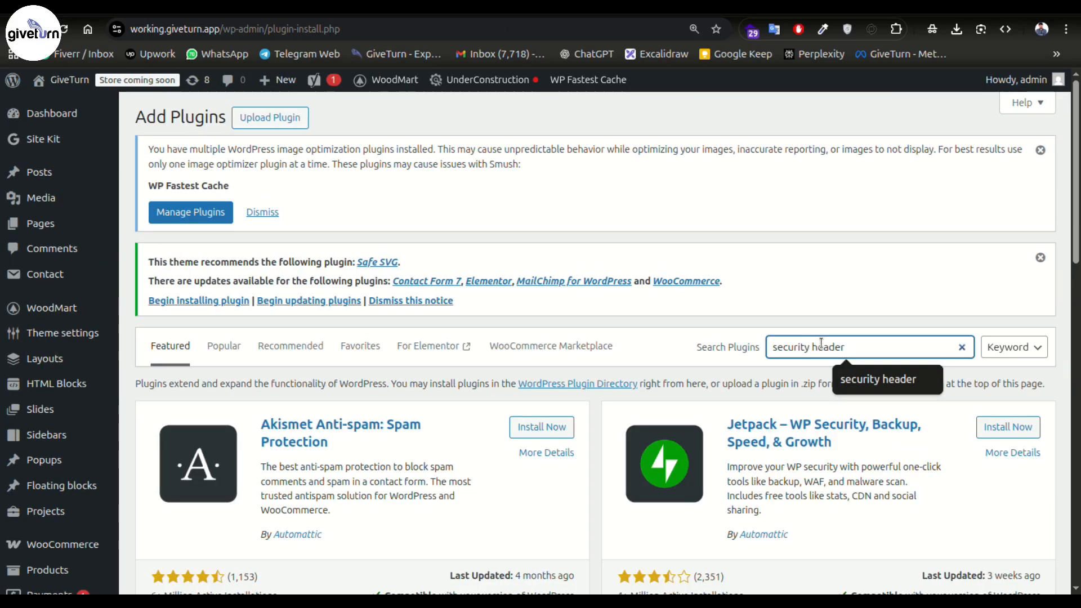
{"action": "key", "text": "Return"}
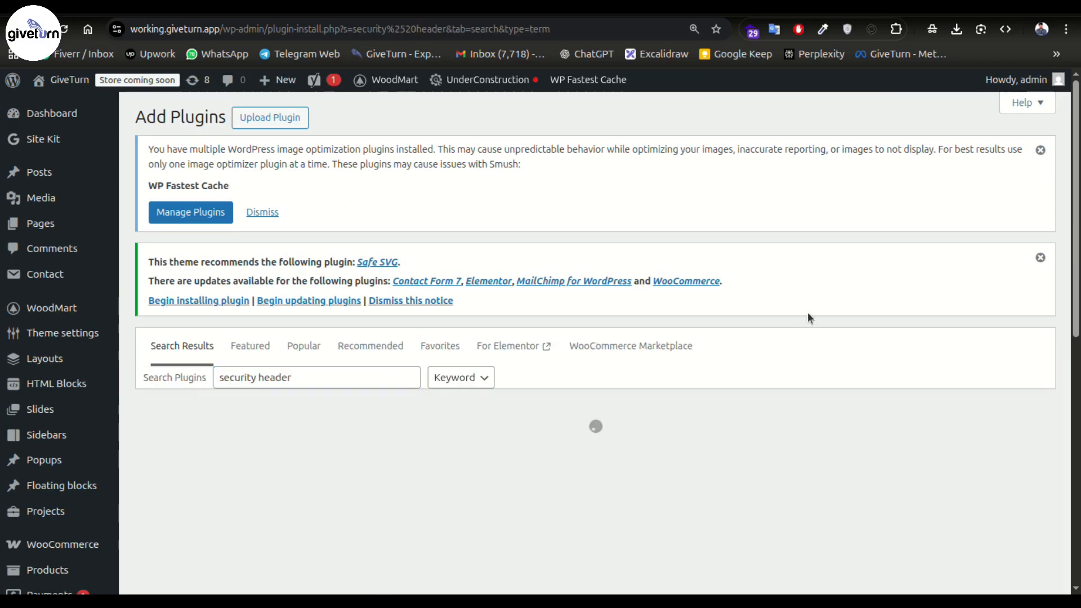
- Install and activate the Headers Security Advanced & HSTS WP plugin from the search results
{"action": "triple_click", "coordinate": [304, 377]}
{"action": "scroll", "coordinate": [587, 447], "scroll_direction": "down", "scroll_amount": 8}
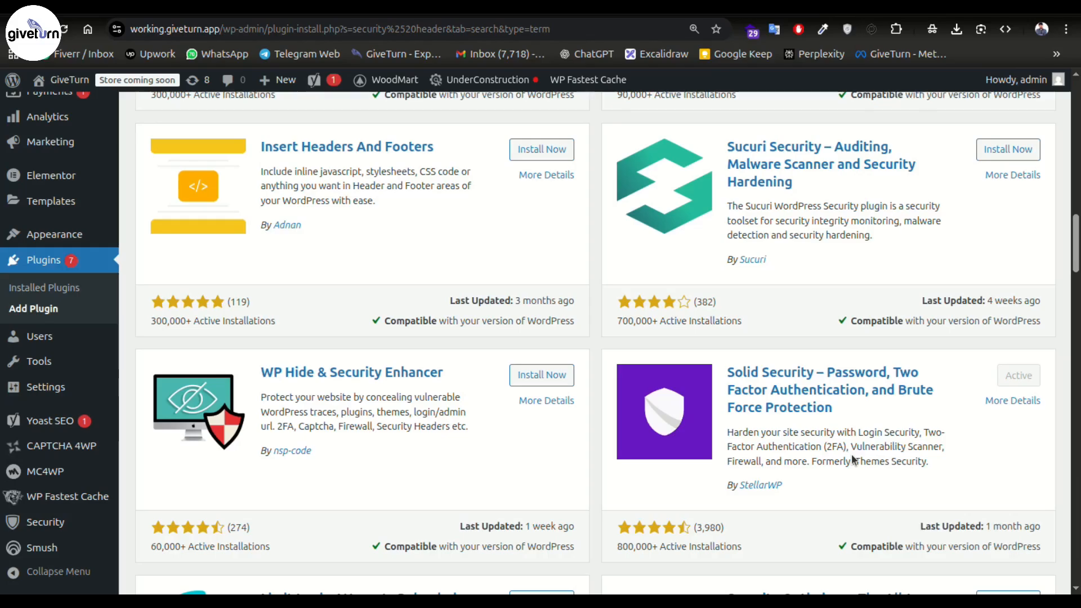
{"action": "scroll", "coordinate": [853, 459], "scroll_direction": "up", "scroll_amount": 5}
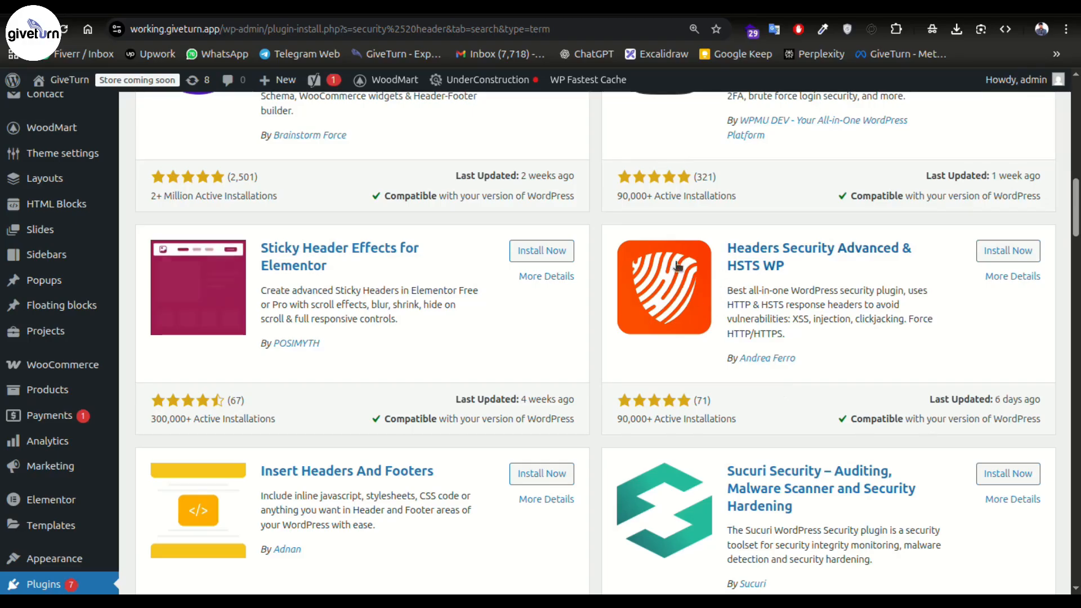
{"action": "left_click", "coordinate": [990, 254]}
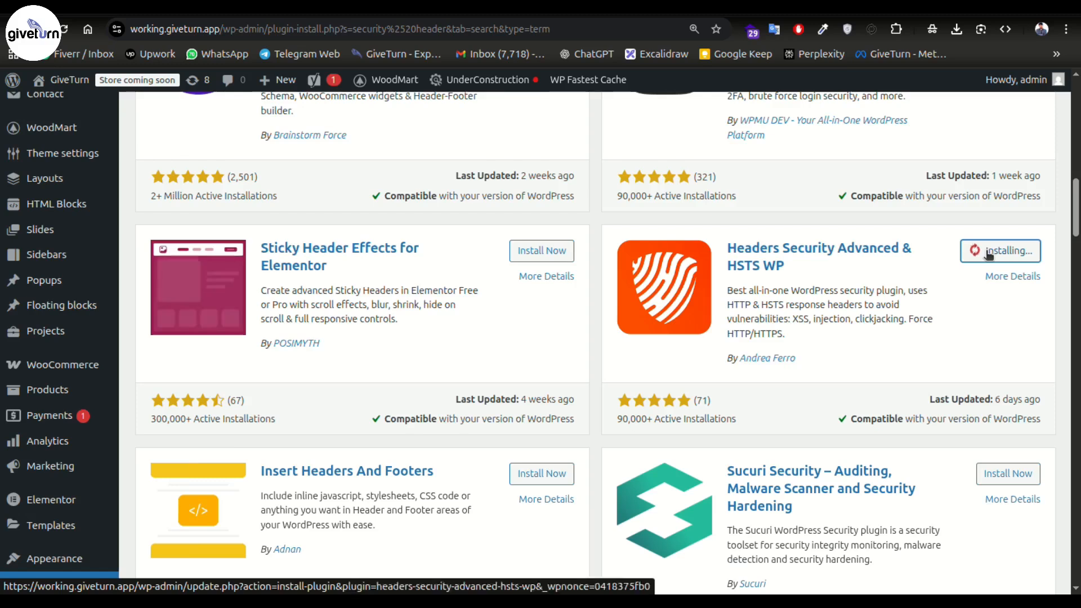
{"action": "left_click", "coordinate": [1000, 250]}
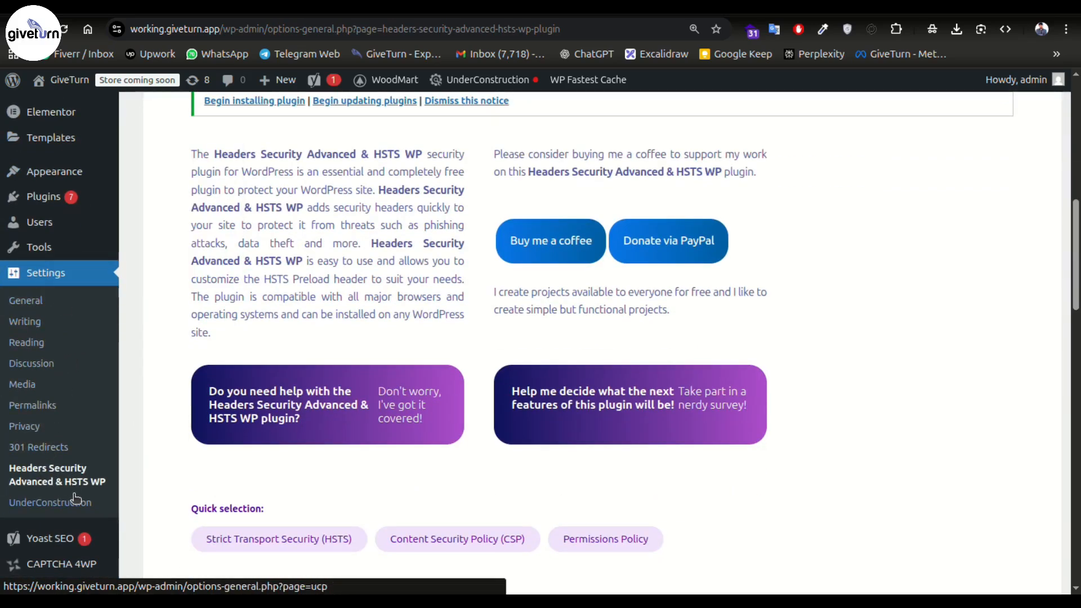
- Tick Disable for duplicate Strict-Transport-Security, Permissions-Policy, X-Content-Type-Options and X-Frame-Options headers
{"action": "scroll", "coordinate": [582, 387], "scroll_direction": "up", "scroll_amount": 10}
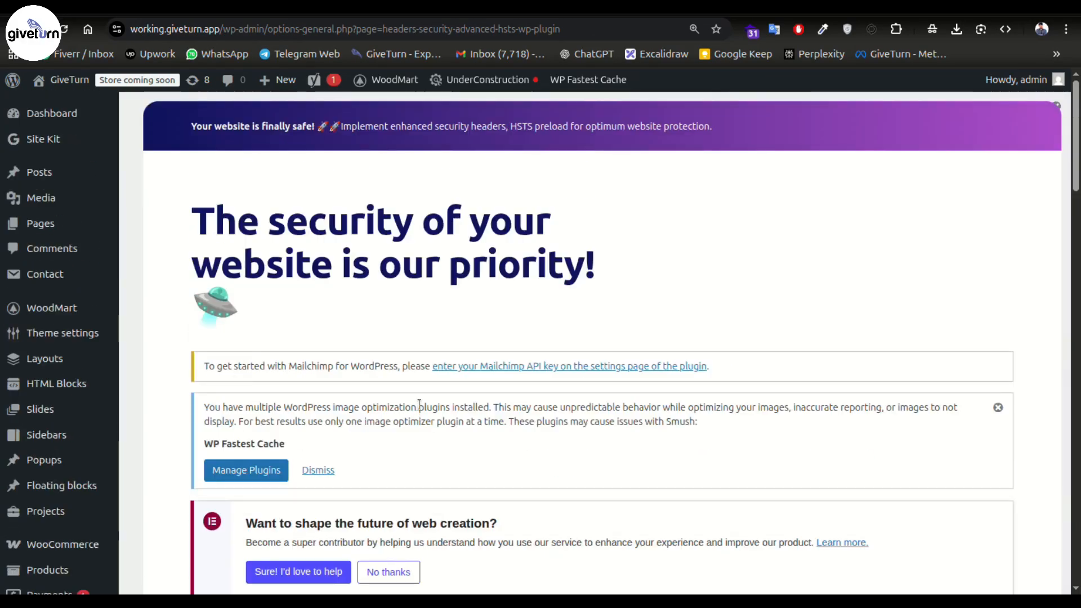
{"action": "scroll", "coordinate": [429, 408], "scroll_direction": "down", "scroll_amount": 5}
{"action": "scroll", "coordinate": [364, 359], "scroll_direction": "down", "scroll_amount": 8}
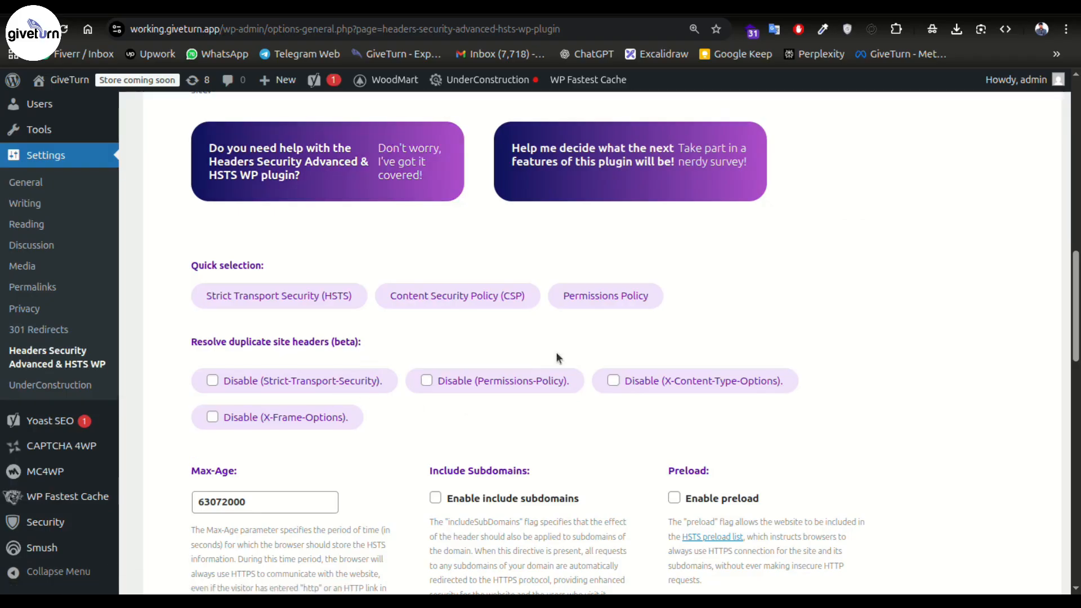
{"action": "scroll", "coordinate": [646, 372], "scroll_direction": "down", "scroll_amount": 6}
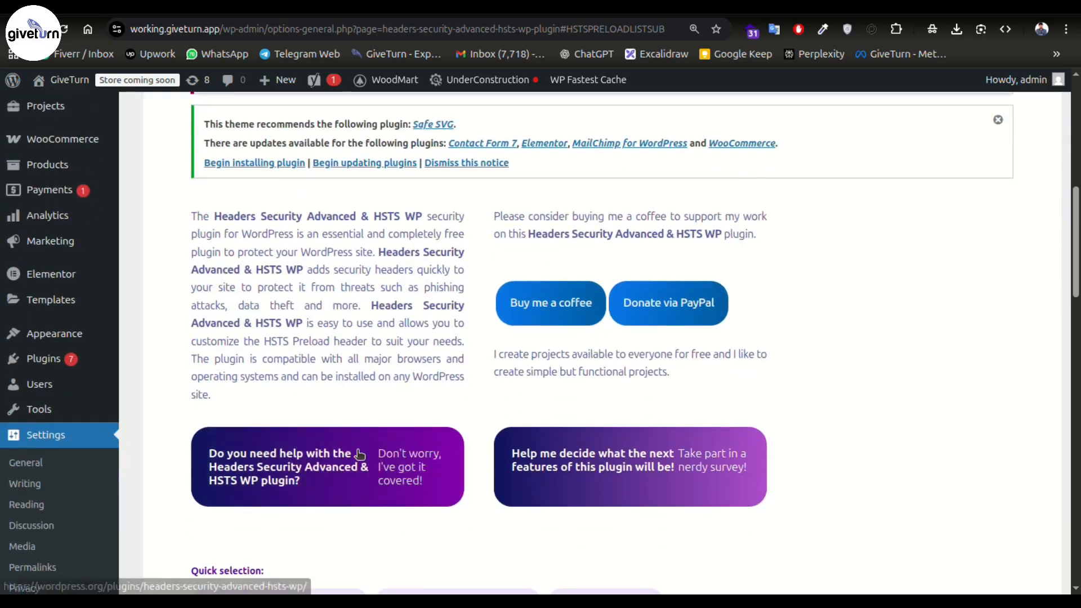
{"action": "scroll", "coordinate": [338, 448], "scroll_direction": "down", "scroll_amount": 7}
{"action": "left_click", "coordinate": [212, 280]}
{"action": "left_click", "coordinate": [426, 281]}
{"action": "left_click", "coordinate": [615, 282]}
{"action": "left_click", "coordinate": [213, 317]}
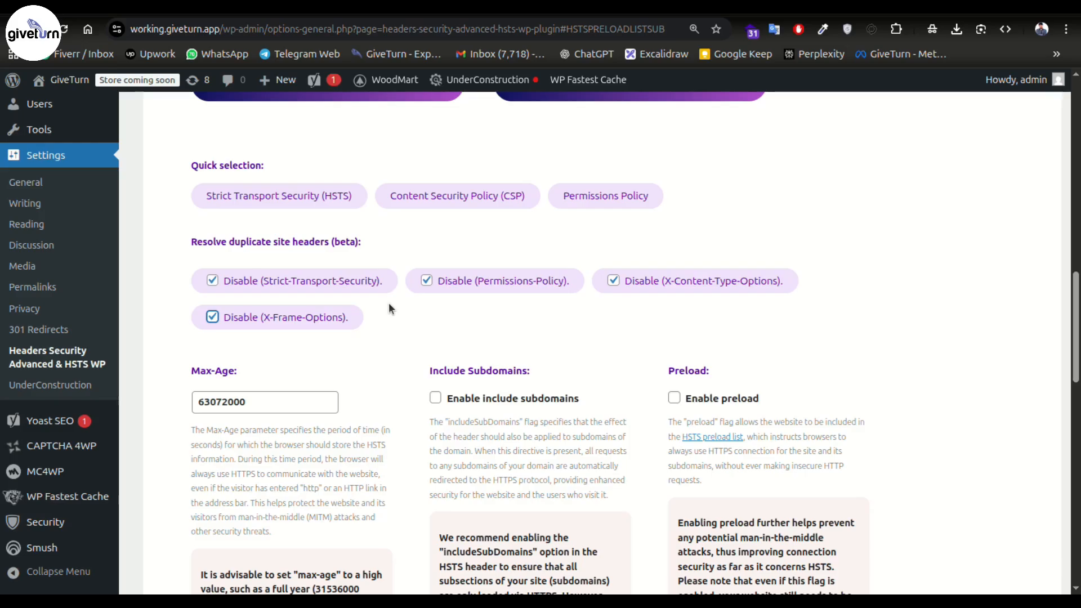
- Switch to the incognito Chrome window showing the blog post's comment form
{"action": "scroll", "coordinate": [396, 341], "scroll_direction": "down", "scroll_amount": 3}
{"action": "scroll", "coordinate": [396, 340], "scroll_direction": "down", "scroll_amount": 4}
{"action": "scroll", "coordinate": [415, 442], "scroll_direction": "up", "scroll_amount": 6}
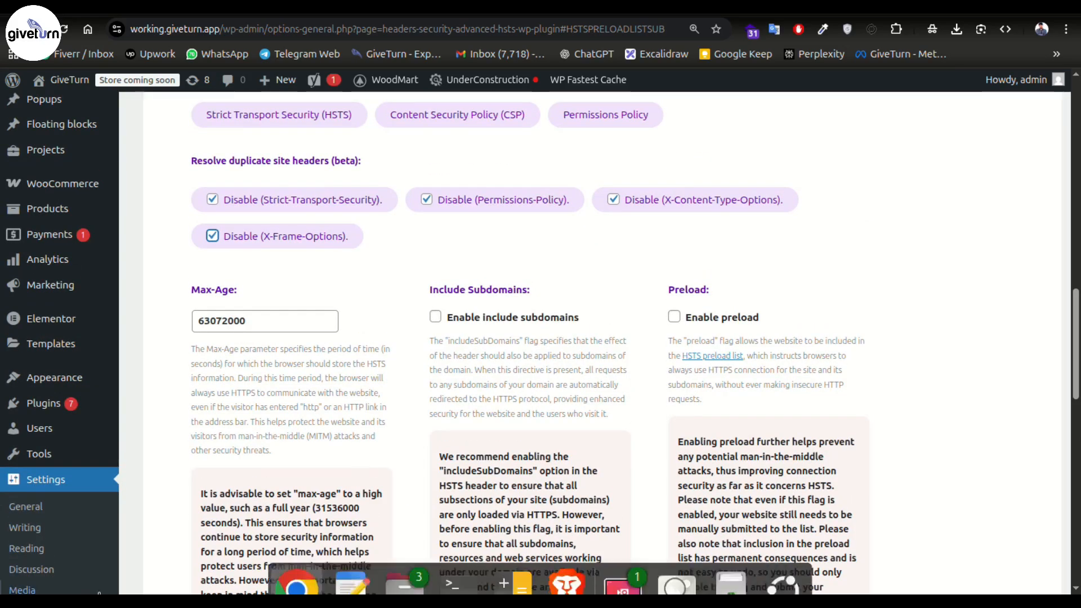
{"action": "scroll", "coordinate": [541, 338], "scroll_direction": "up", "scroll_amount": 3}
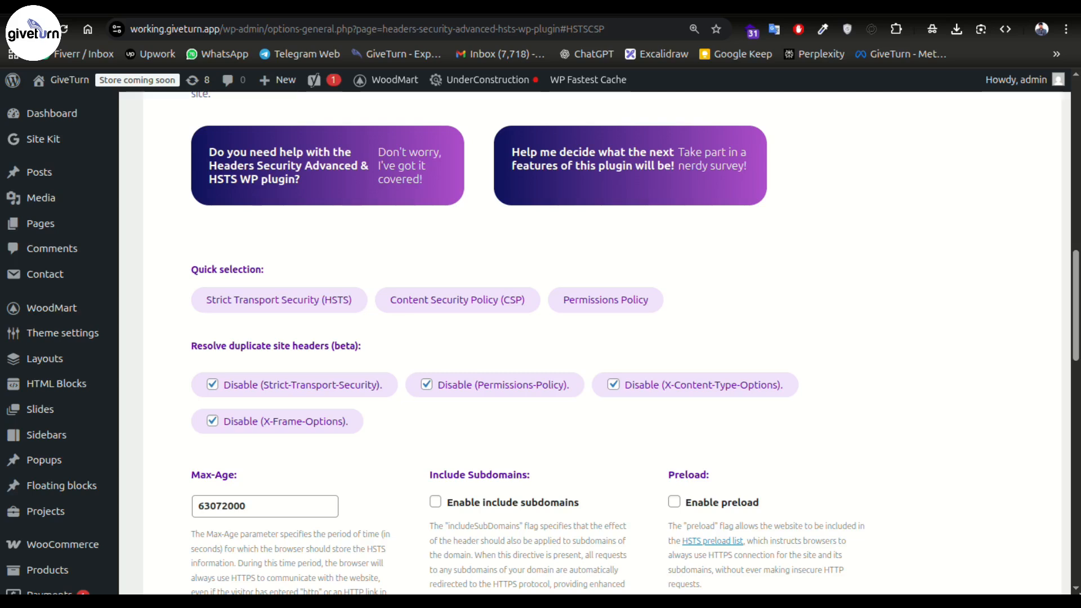
{"action": "scroll", "coordinate": [719, 302], "scroll_direction": "up", "scroll_amount": 5}
{"action": "mouse_move", "coordinate": [316, 591]}
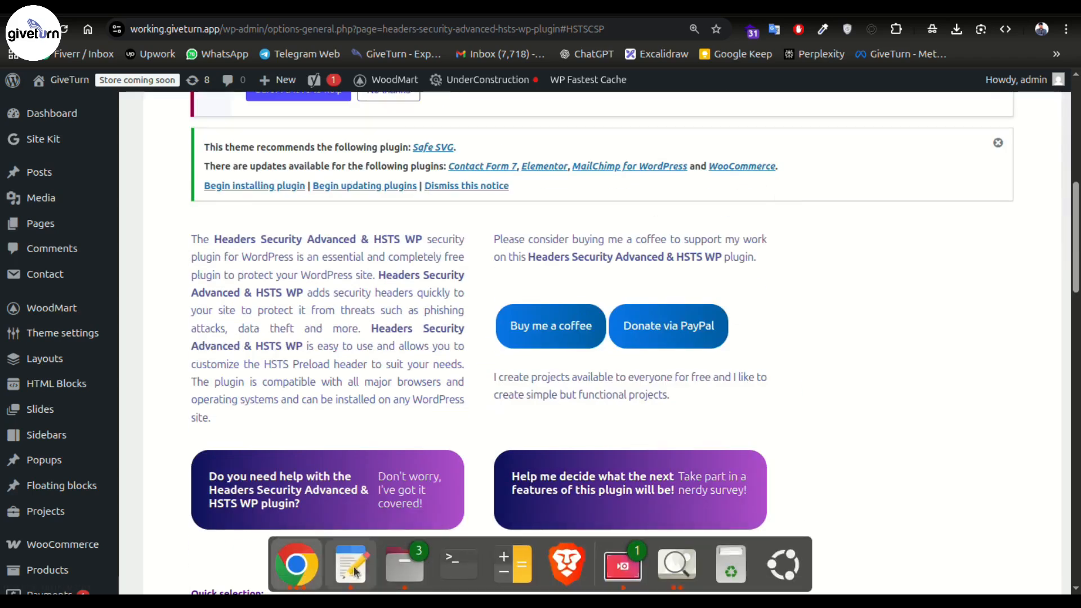
{"action": "left_click", "coordinate": [297, 569]}
{"action": "left_click", "coordinate": [748, 314]}
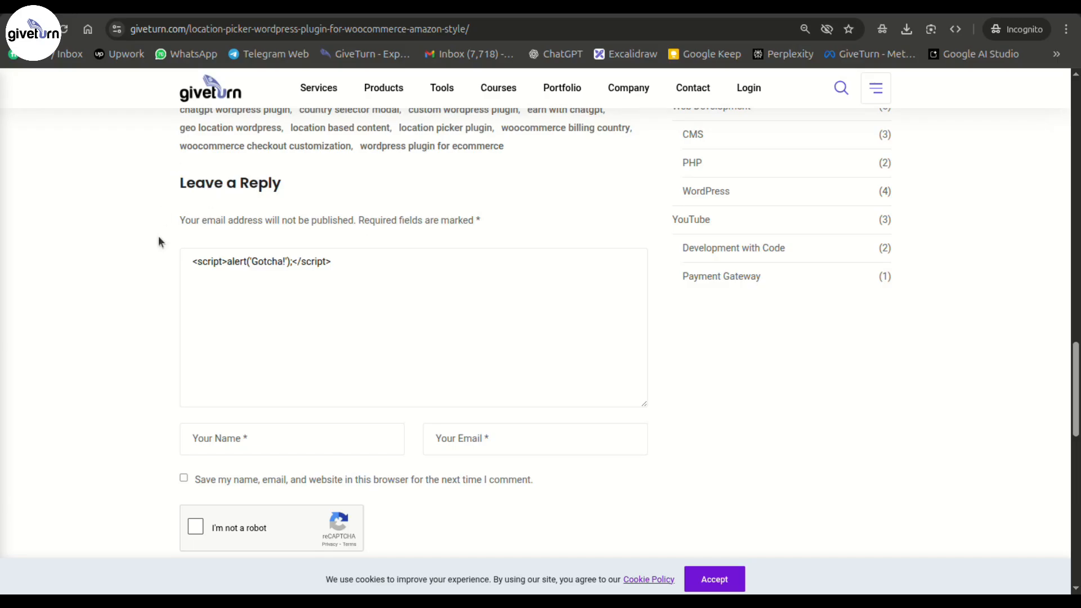
- Delete the <script>alert('Gotcha!');</script> test text from the comment reply box
{"action": "left_click_drag", "start_coordinate": [331, 267], "coordinate": [61, 237]}
{"action": "key", "text": "BackSpace"}
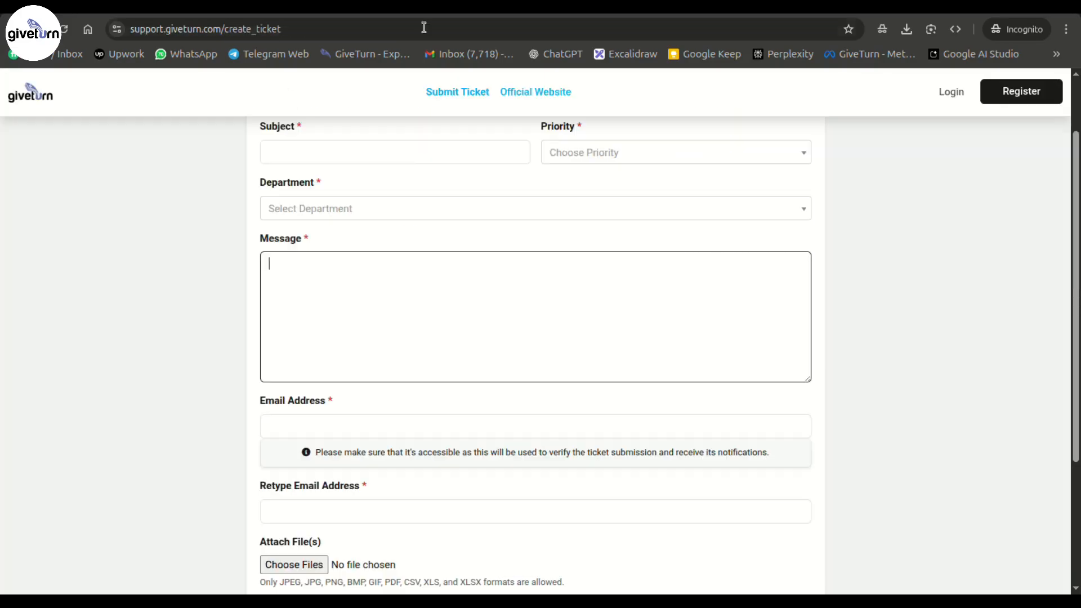
{"action": "scroll", "coordinate": [454, 268], "scroll_direction": "up", "scroll_amount": 2}
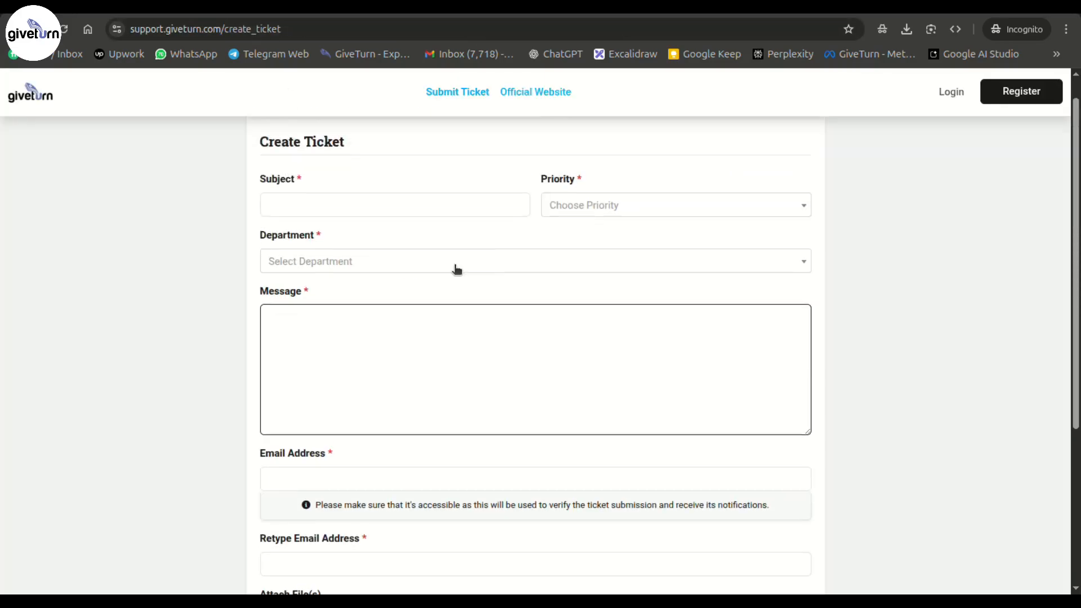
{"action": "scroll", "coordinate": [476, 282], "scroll_direction": "down", "scroll_amount": 3}
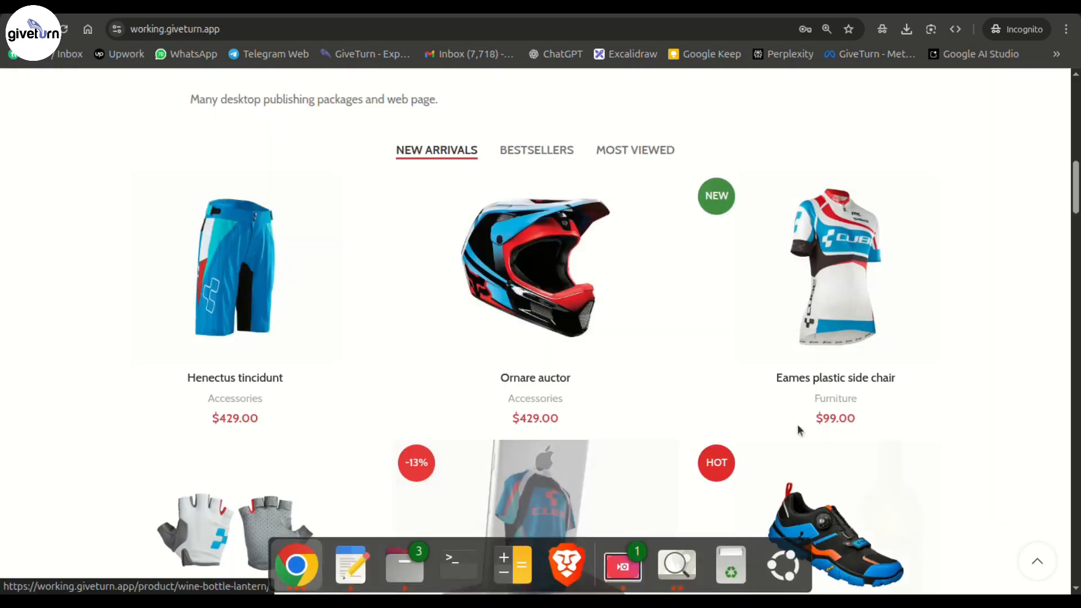
- Review the store checkout for the $858.00 order, which offers no payment methods
{"action": "scroll", "coordinate": [797, 430], "scroll_direction": "up", "scroll_amount": 5}
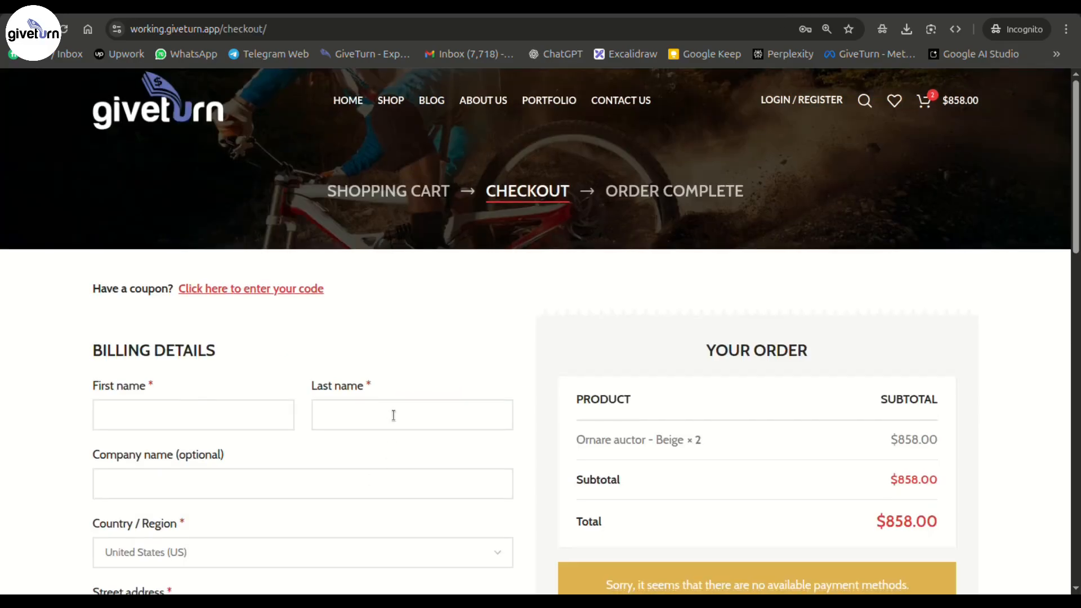
{"action": "scroll", "coordinate": [394, 416], "scroll_direction": "down", "scroll_amount": 6}
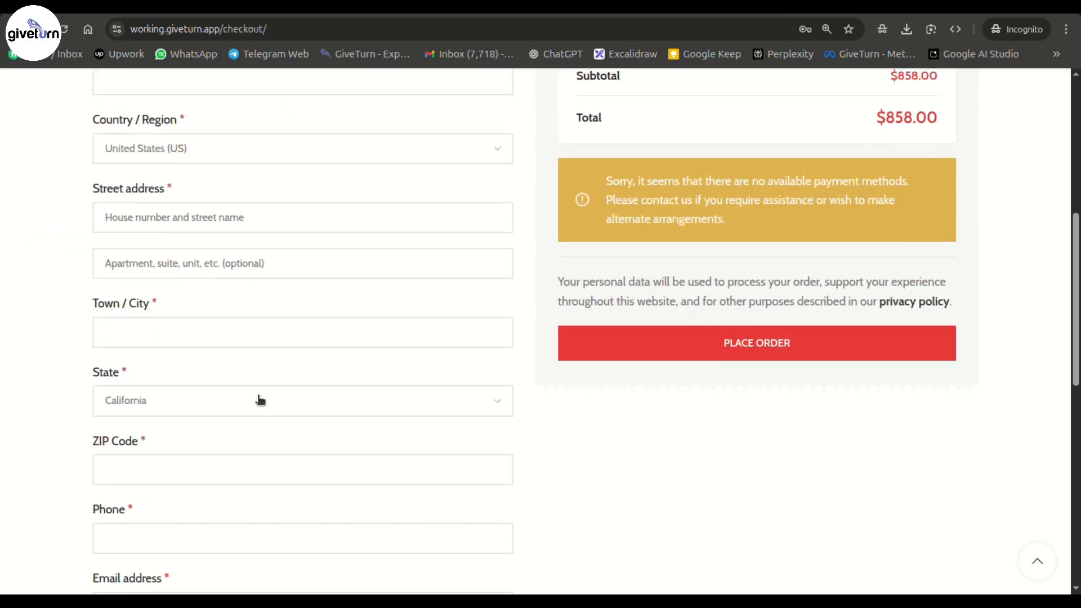
{"action": "scroll", "coordinate": [268, 526], "scroll_direction": "down", "scroll_amount": 1}
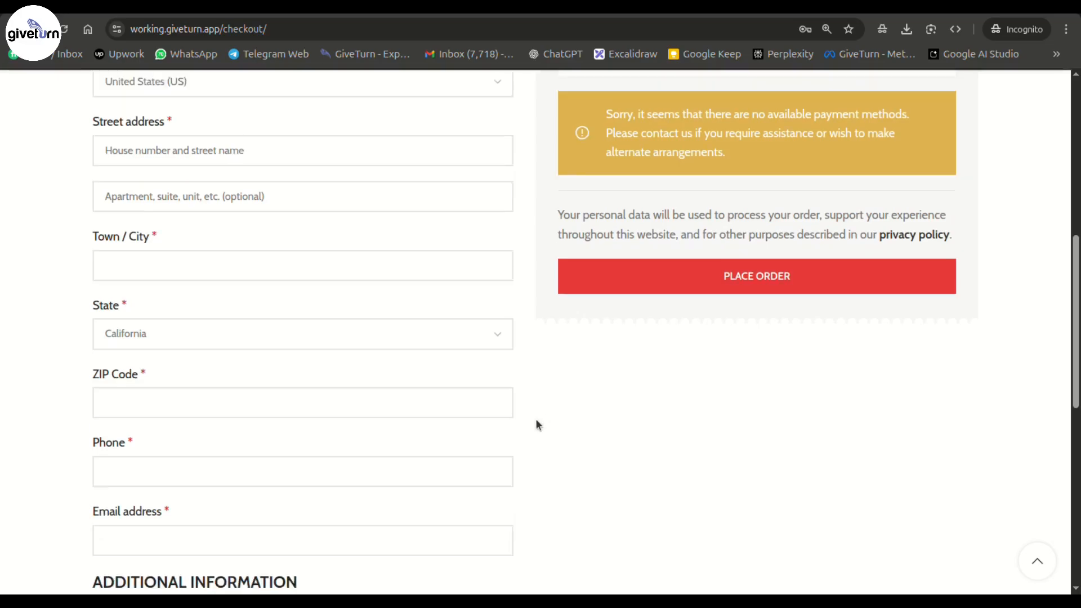
{"action": "scroll", "coordinate": [537, 426], "scroll_direction": "up", "scroll_amount": 3}
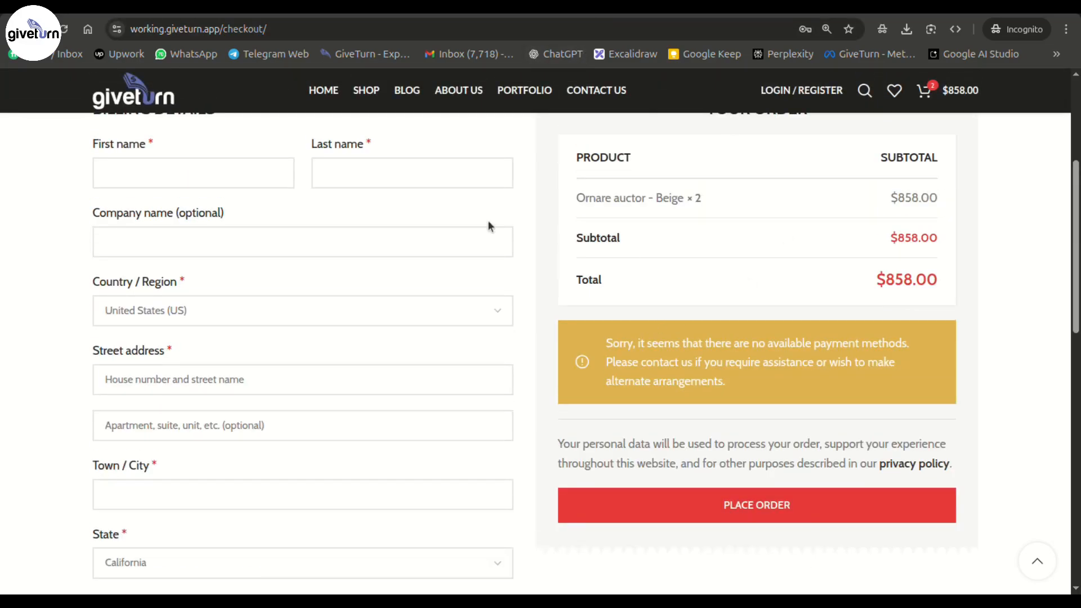
{"action": "scroll", "coordinate": [533, 299], "scroll_direction": "up", "scroll_amount": 4}
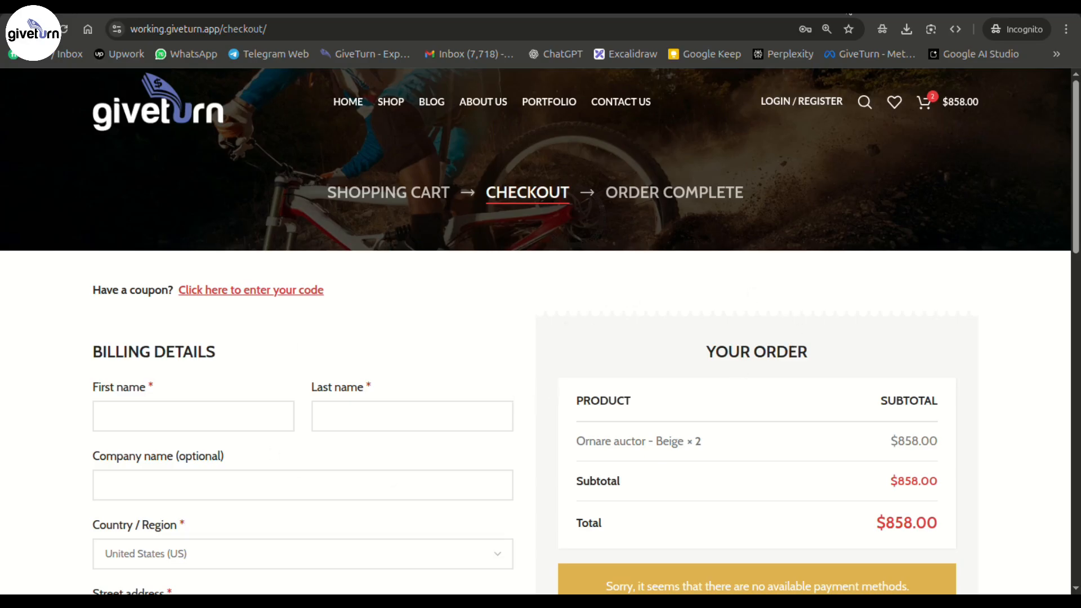
- Open the GiveTurn support Create Ticket form at support.giveturn.com/create_ticket in a new tab
{"action": "key", "text": "ctrl+t"}
{"action": "left_click", "coordinate": [391, 60]}
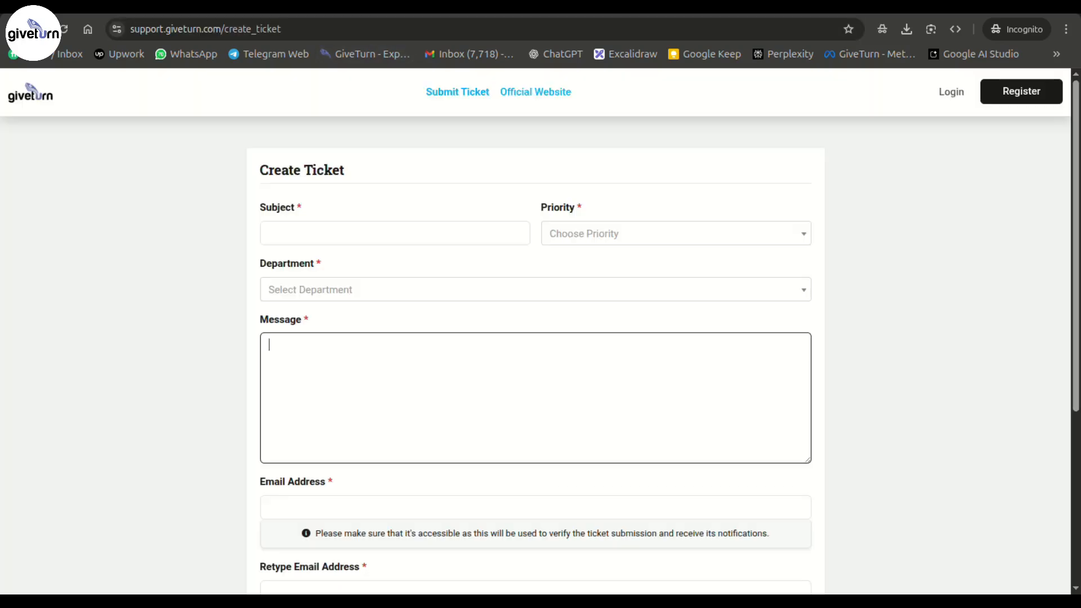
{"action": "left_click", "coordinate": [1007, 391]}
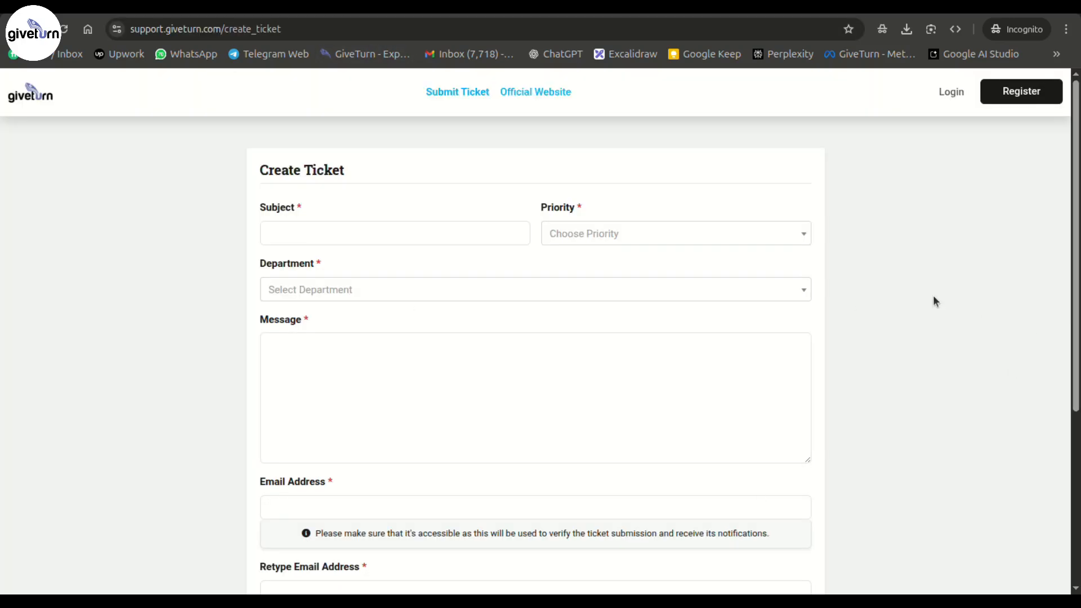
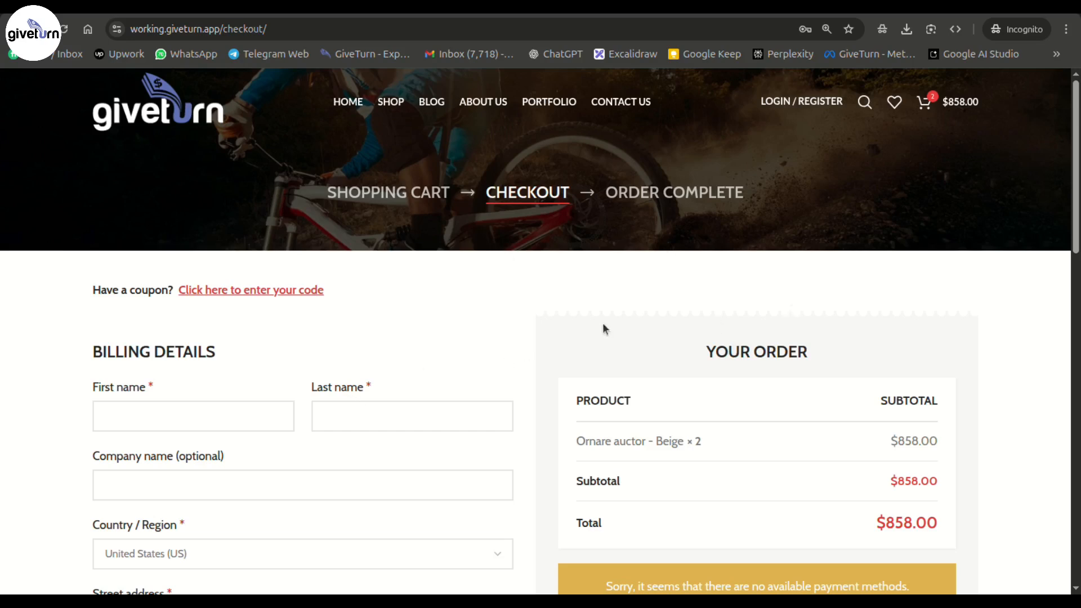
- Paste an HTML form with a hidden csrf_token field below the PHP session token snippet
{"action": "scroll", "coordinate": [413, 428], "scroll_direction": "down", "scroll_amount": 10}
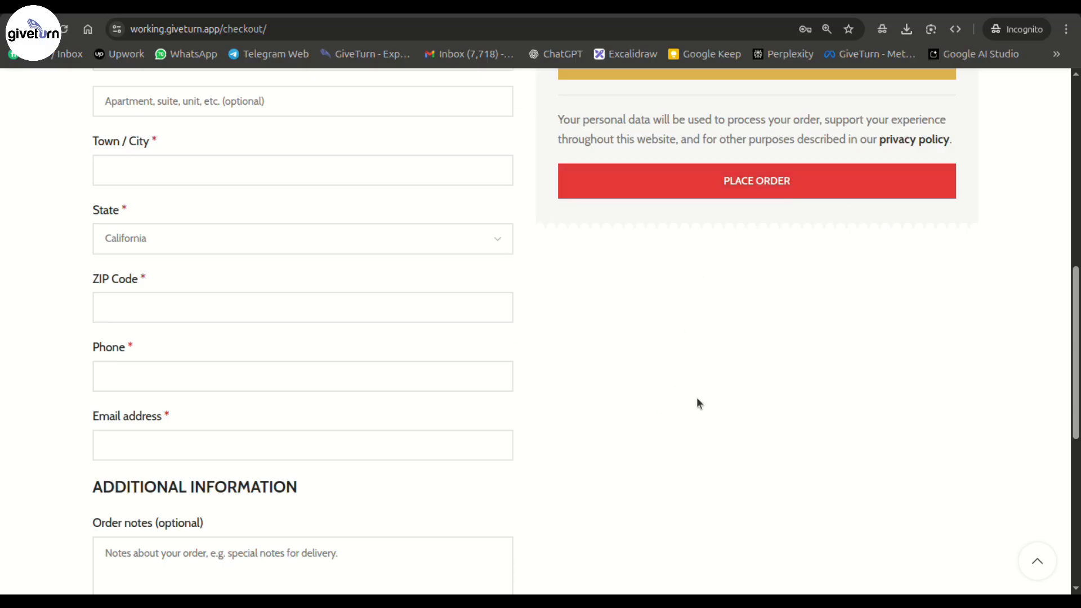
{"action": "scroll", "coordinate": [670, 415], "scroll_direction": "up", "scroll_amount": 7}
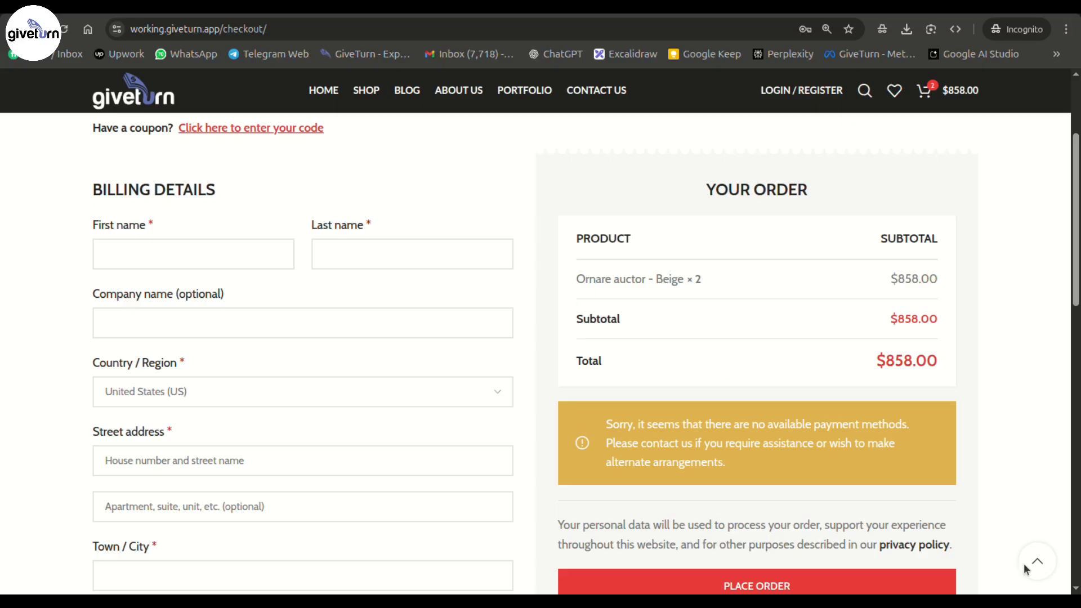
{"action": "key", "text": "alt+Tab"}
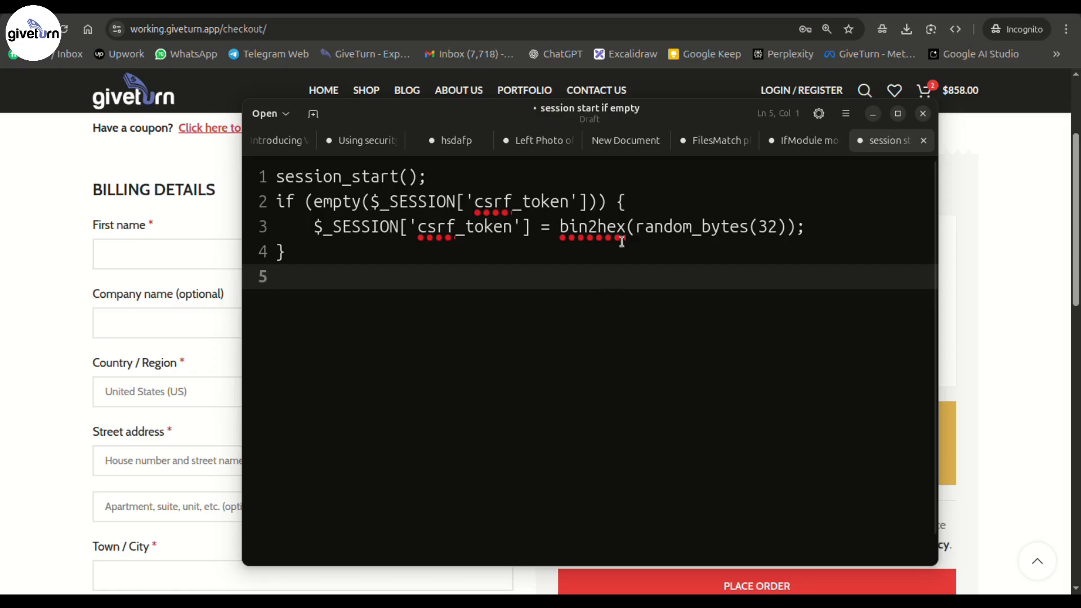
{"action": "left_click", "coordinate": [450, 239]}
{"action": "left_click_drag", "start_coordinate": [315, 227], "coordinate": [447, 230]}
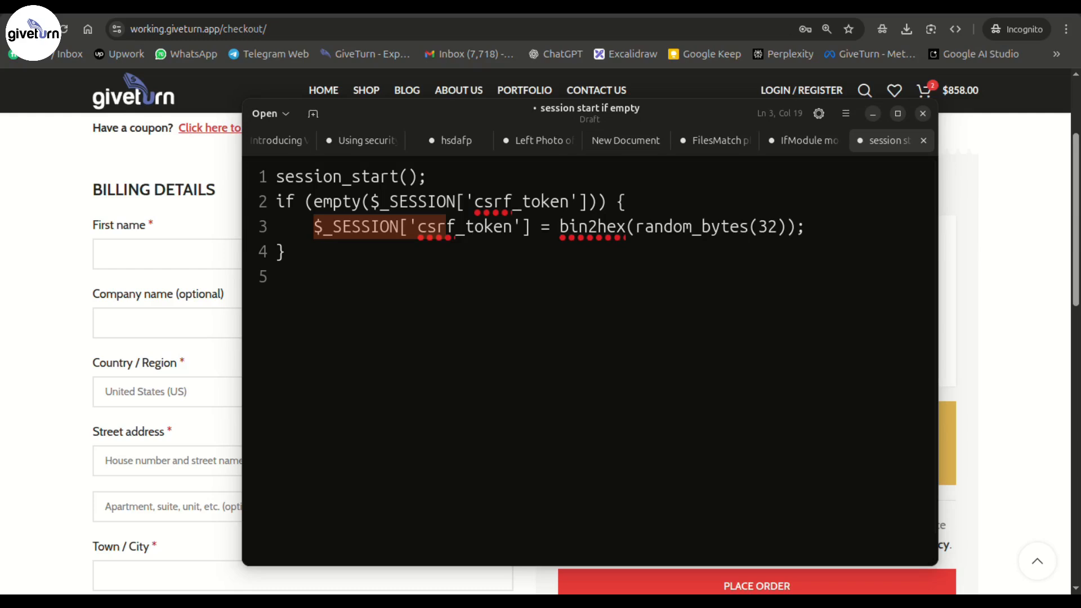
{"action": "left_click", "coordinate": [515, 548]}
{"action": "type", "text": "<form method=\"POST\" action=\"/submit.php\">   <input type=\"hidden\" name=\"csrf_token\" value=\"<?php echo $_SESSION['csrf_token']; ?>\">   <input type=\"text\" name=\"username\" placeholder=\"Username\">   <button type=\"submit\">Submit</button> </form>"}
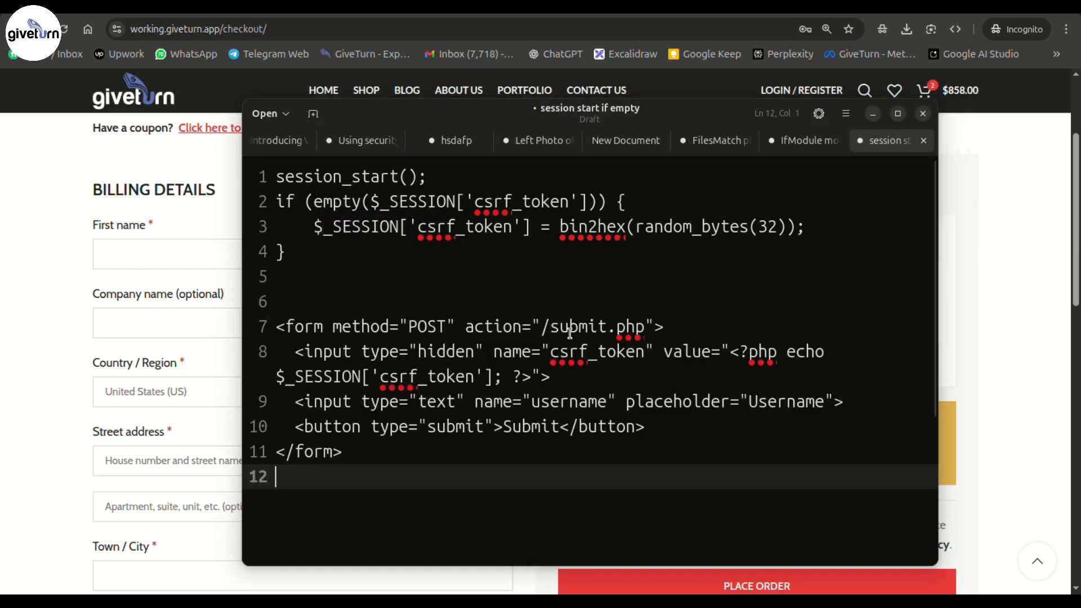
{"action": "left_click", "coordinate": [305, 326]}
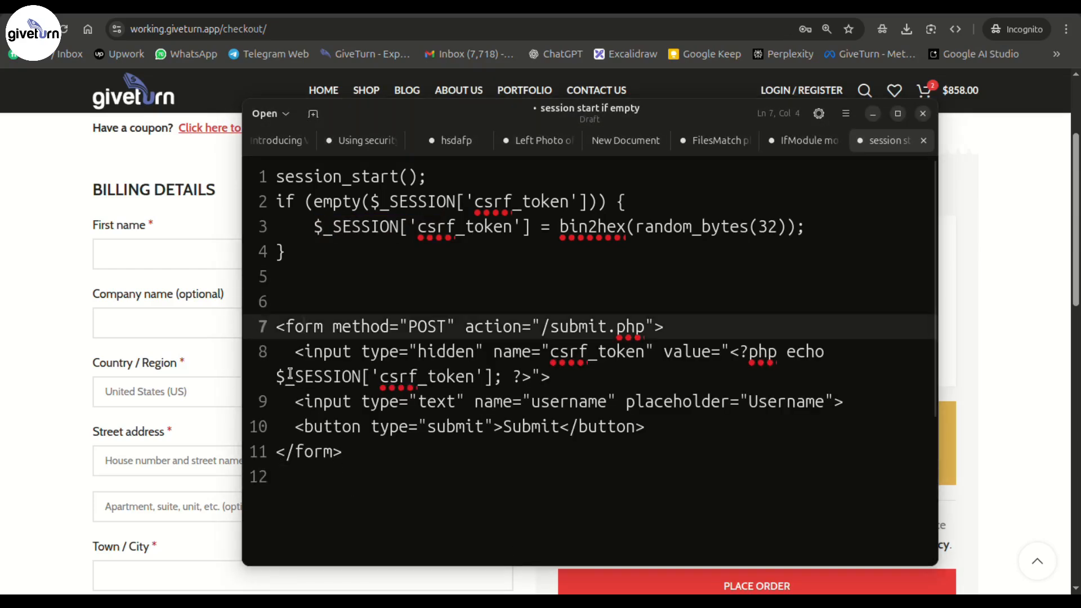
{"action": "left_click_drag", "start_coordinate": [276, 376], "coordinate": [567, 382]}
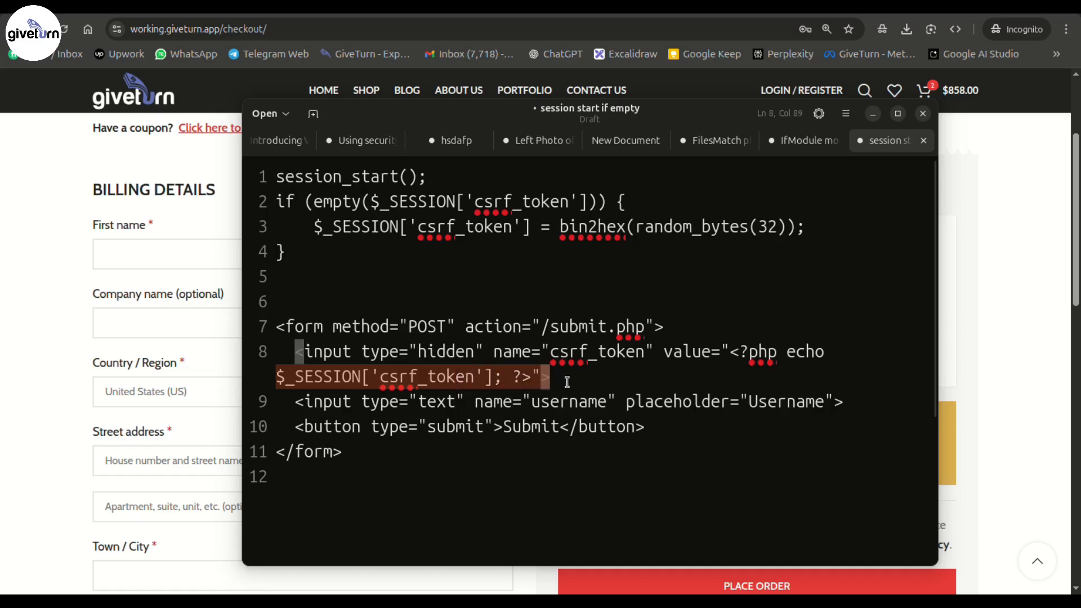
- Append the hash_equals CSRF validation check block after the form
{"action": "left_click", "coordinate": [374, 519]}
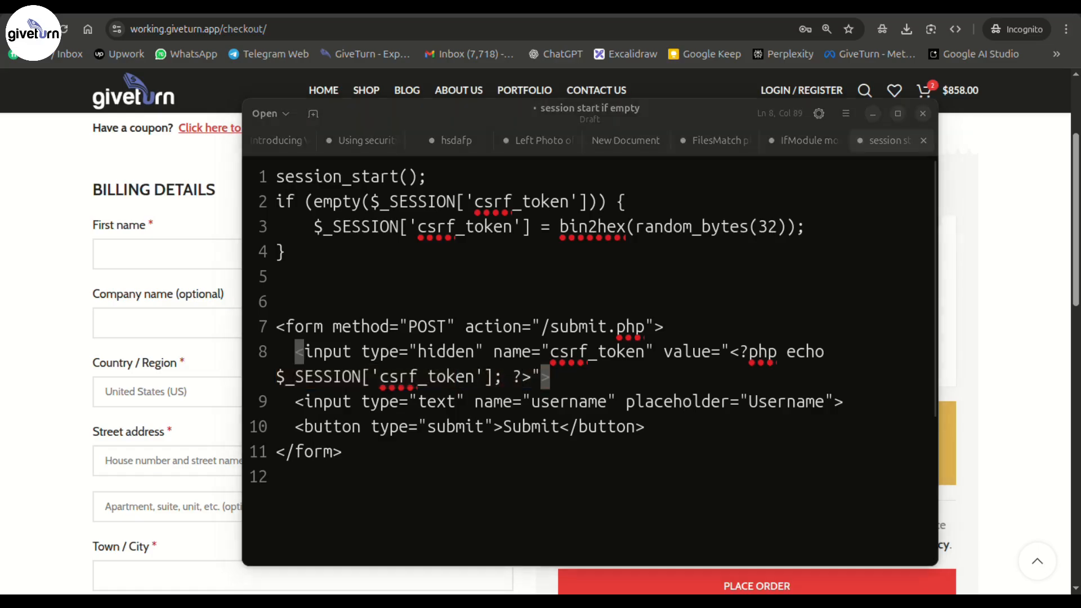
{"action": "key", "text": "Return"}
{"action": "type", "text": "session_start(); if (!hash_equals($_SESSION['csrf_token'], $_POST['csrf_token'])) {     die('CSRF validation failed'); } // Proceed with processing the form"}
{"action": "scroll", "coordinate": [616, 524], "scroll_direction": "down", "scroll_amount": 2}
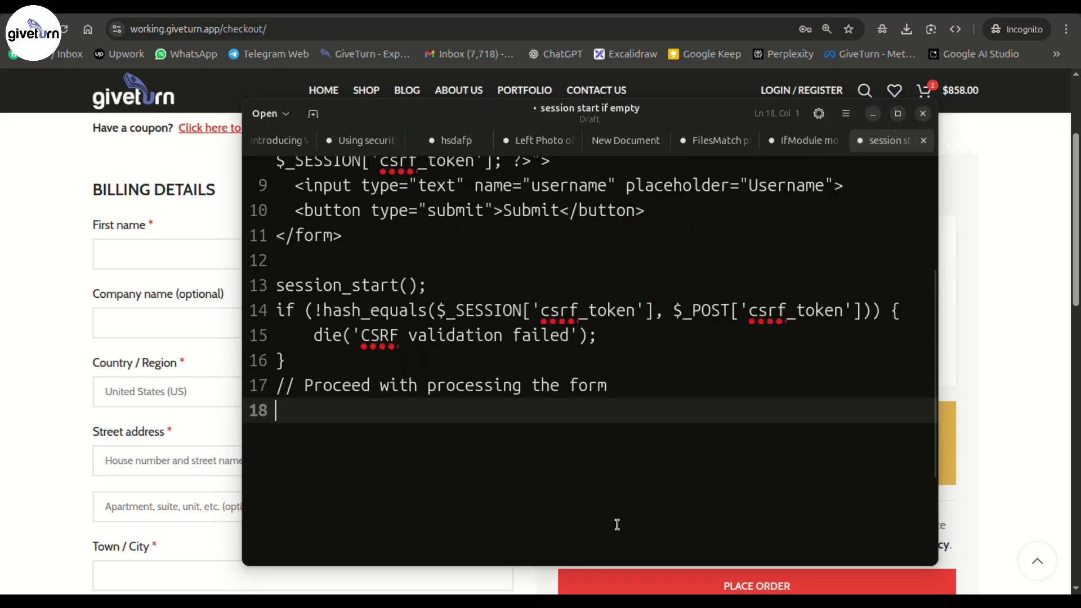
{"action": "left_click_drag", "start_coordinate": [654, 393], "coordinate": [159, 282]}
{"action": "left_click", "coordinate": [684, 354]}
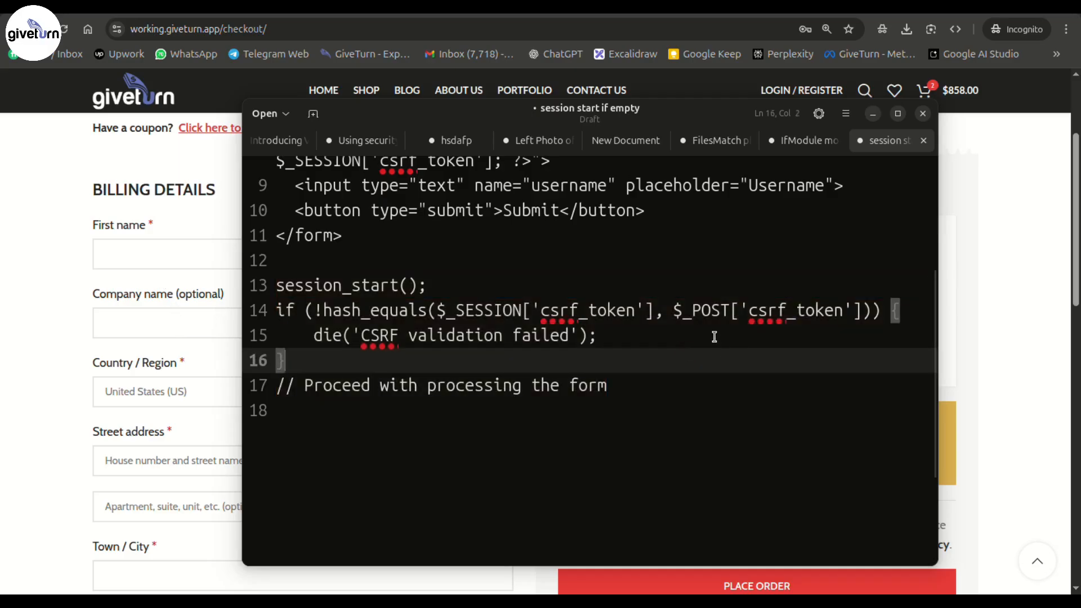
{"action": "scroll", "coordinate": [708, 360], "scroll_direction": "up", "scroll_amount": 3}
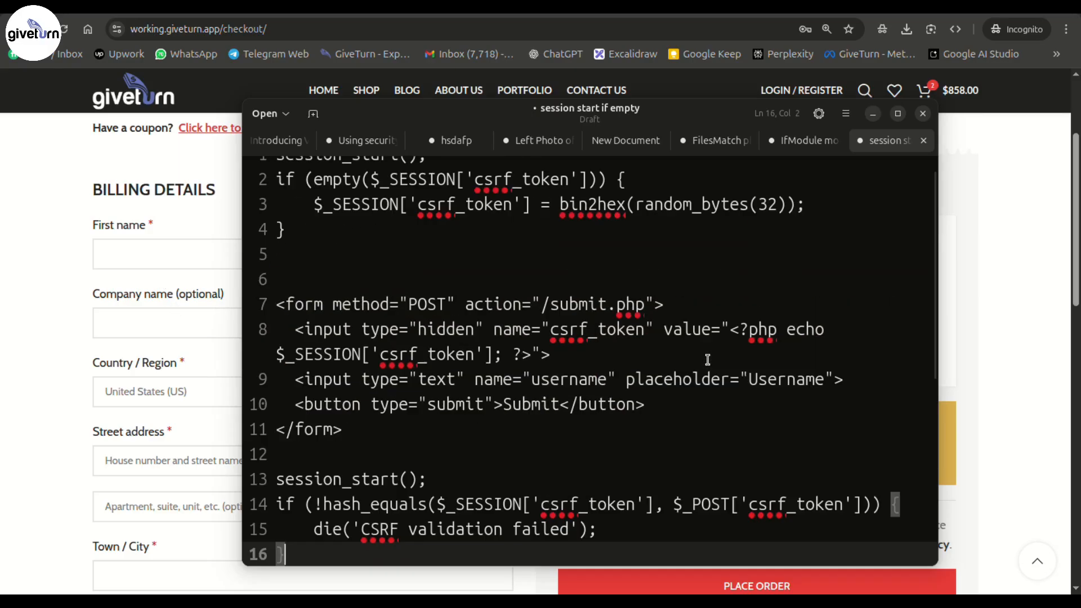
{"action": "scroll", "coordinate": [708, 360], "scroll_direction": "up", "scroll_amount": 1}
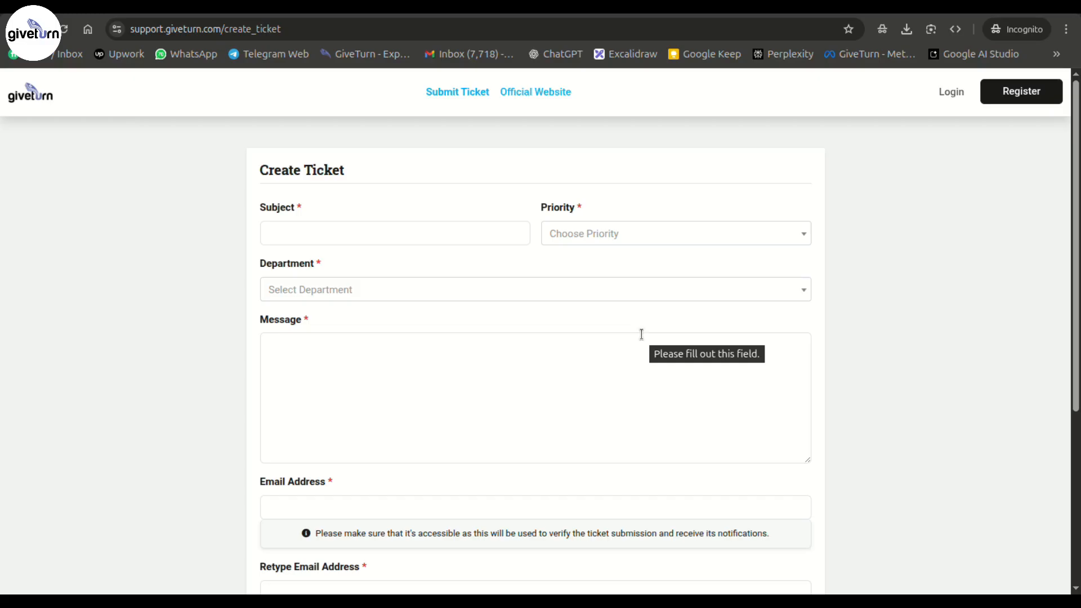
{"action": "scroll", "coordinate": [641, 334], "scroll_direction": "down", "scroll_amount": 2}
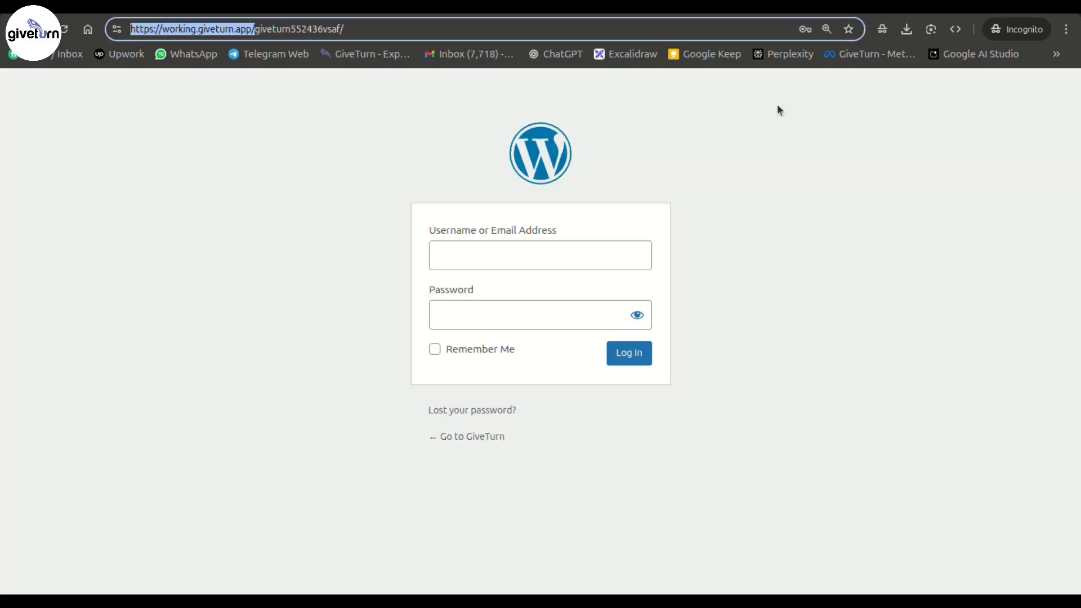
{"action": "left_click", "coordinate": [354, 156]}
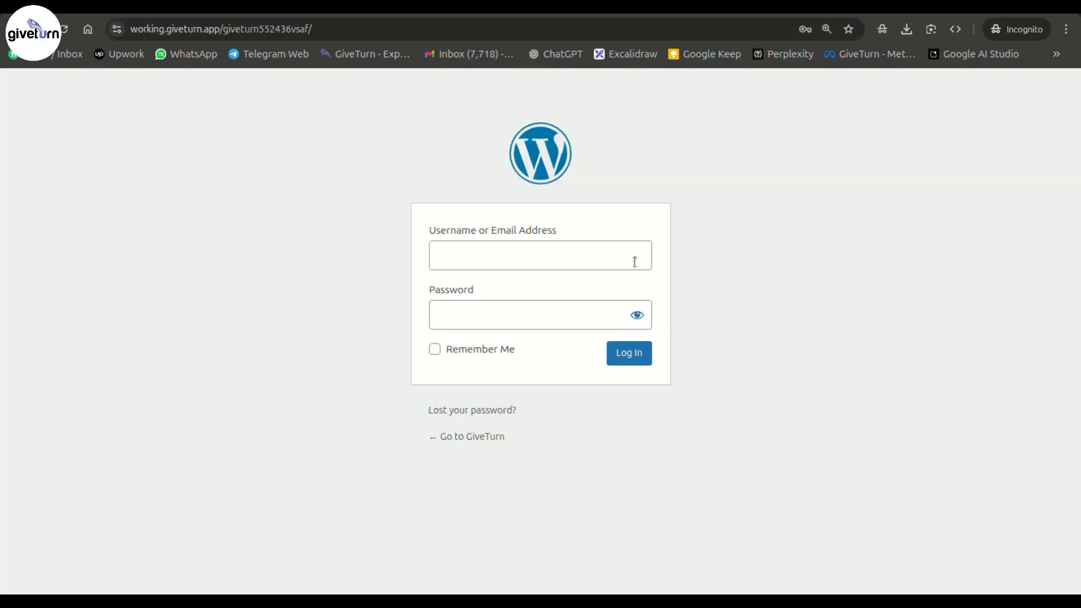
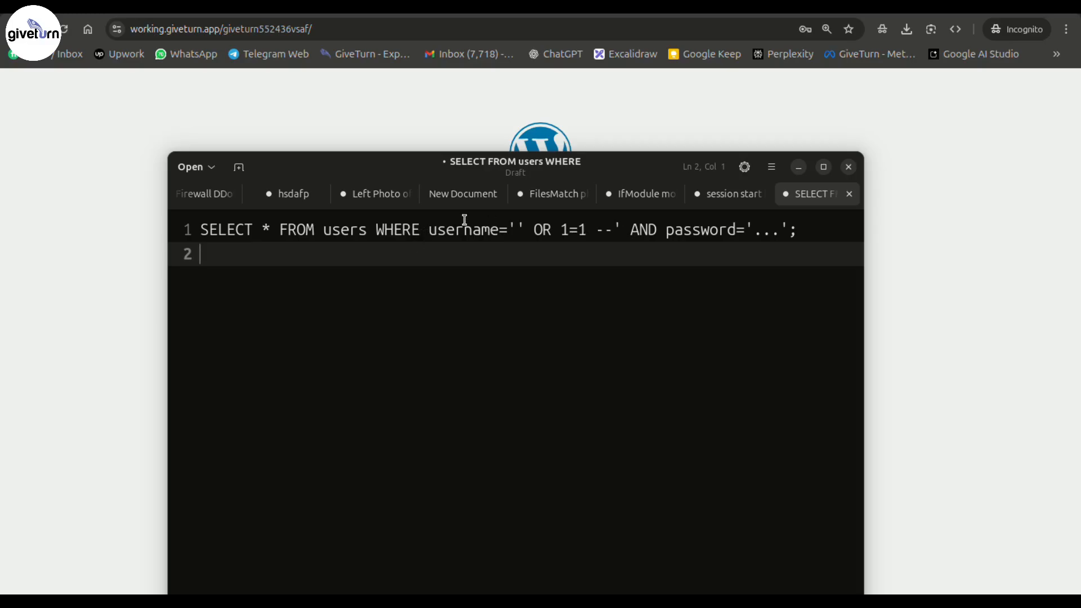
{"action": "left_click_drag", "start_coordinate": [201, 230], "coordinate": [797, 230]}
{"action": "left_click", "coordinate": [784, 308]}
{"action": "left_click_drag", "start_coordinate": [432, 230], "coordinate": [587, 230]}
{"action": "left_click", "coordinate": [678, 277]}
{"action": "double_click", "coordinate": [349, 231]}
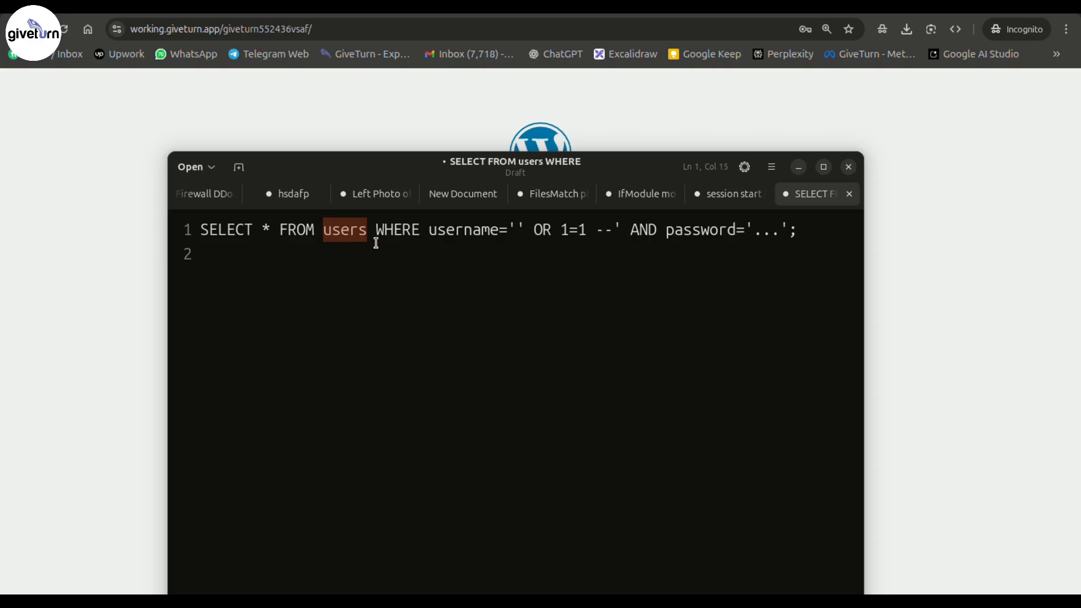
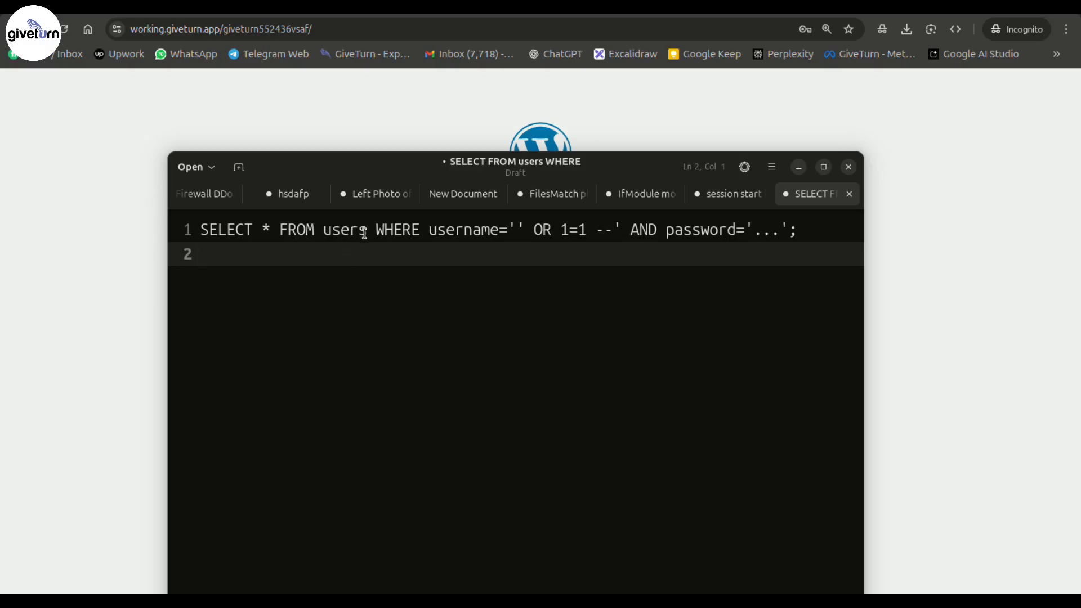
{"action": "double_click", "coordinate": [341, 232]}
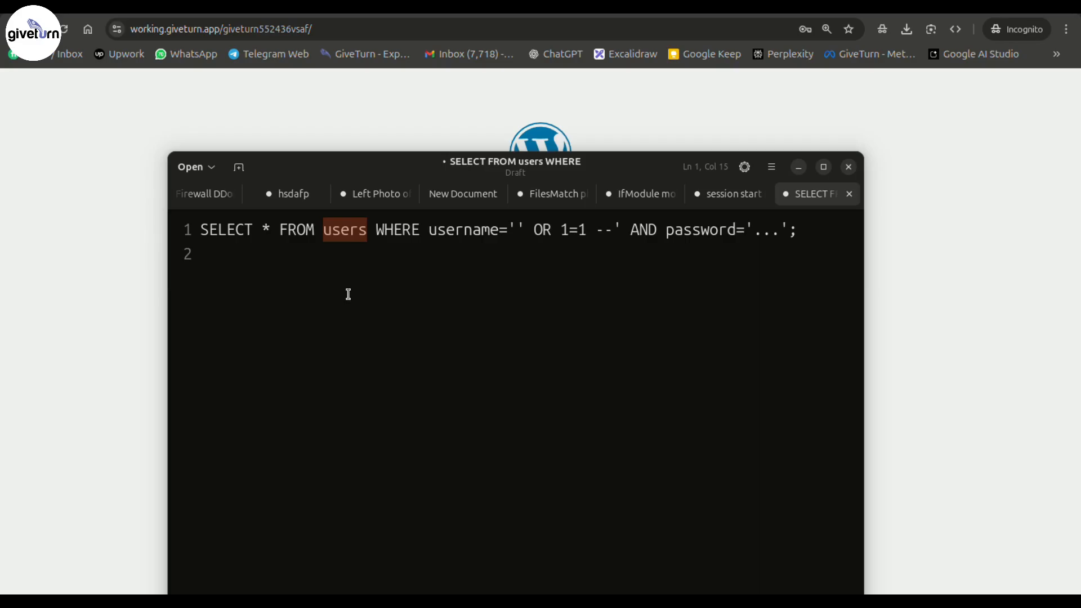
{"action": "key", "text": "Left"}
{"action": "left_click", "coordinate": [359, 264]}
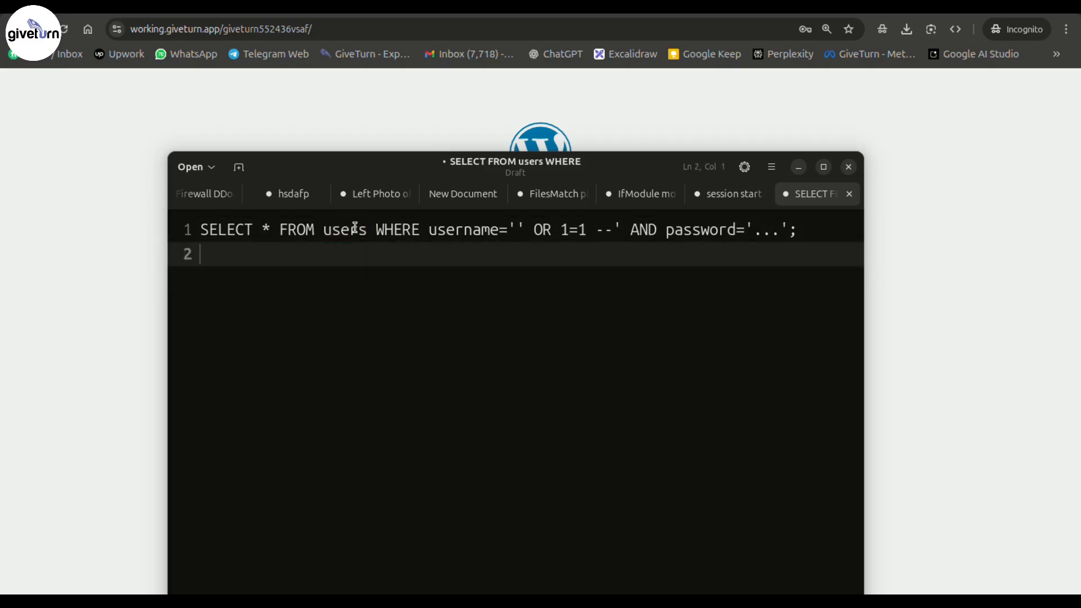
{"action": "double_click", "coordinate": [356, 227]}
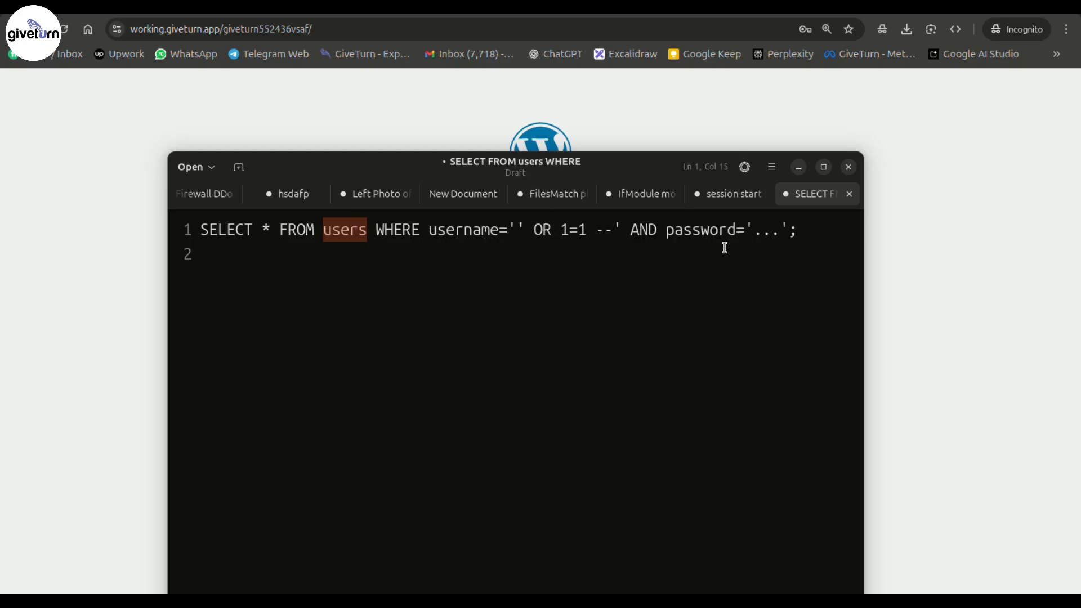
{"action": "left_click", "coordinate": [403, 247]}
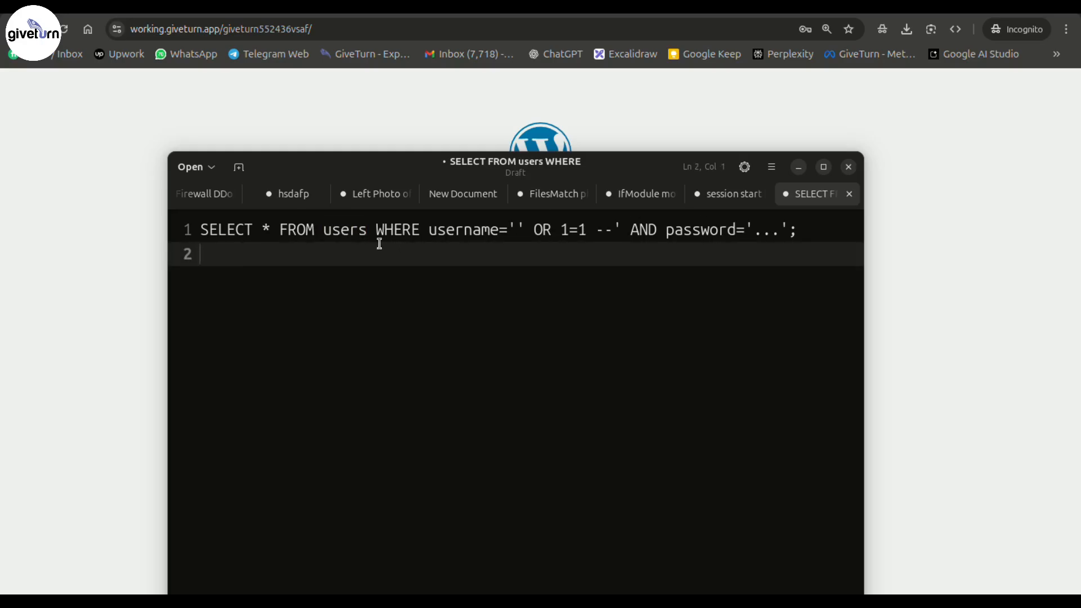
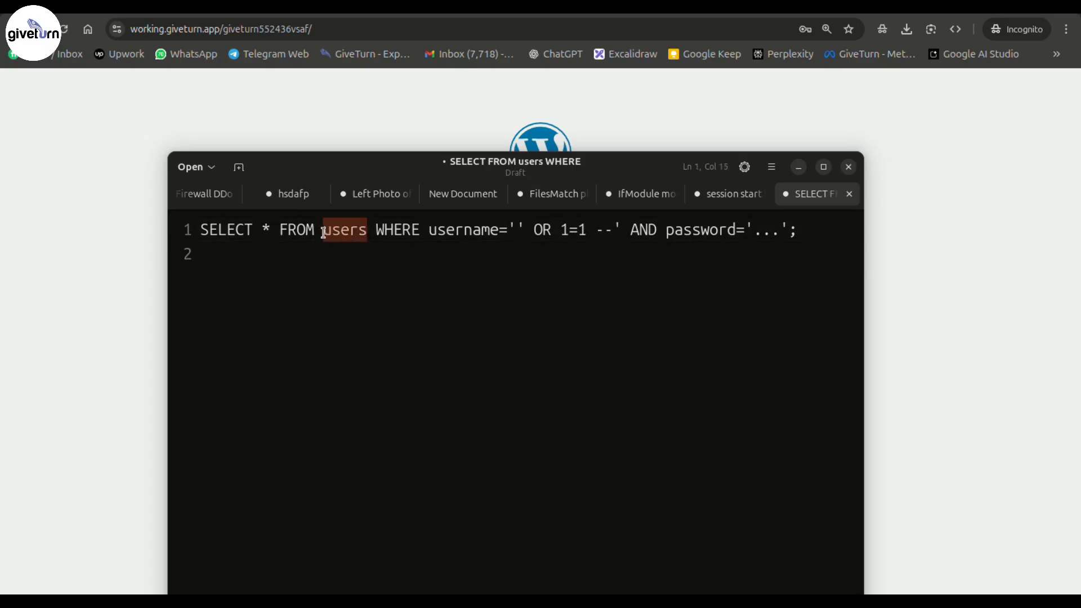
- Select the username='' condition in the SQL query SELECT * FROM users WHERE username='' OR 1=1
{"action": "left_click", "coordinate": [516, 228]}
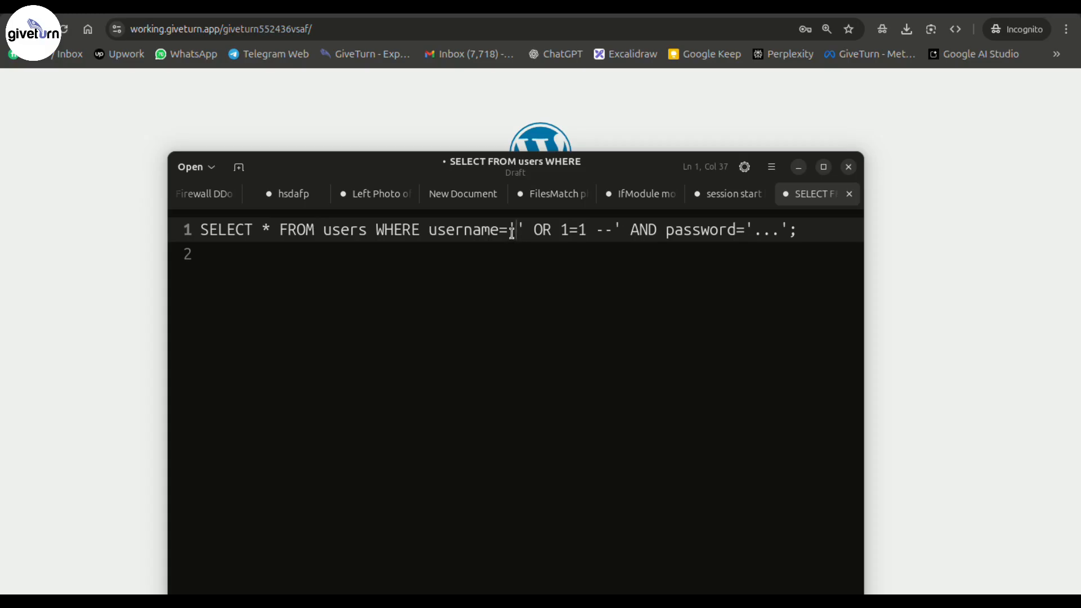
{"action": "left_click", "coordinate": [430, 229]}
{"action": "left_click_drag", "start_coordinate": [430, 228], "coordinate": [524, 230]}
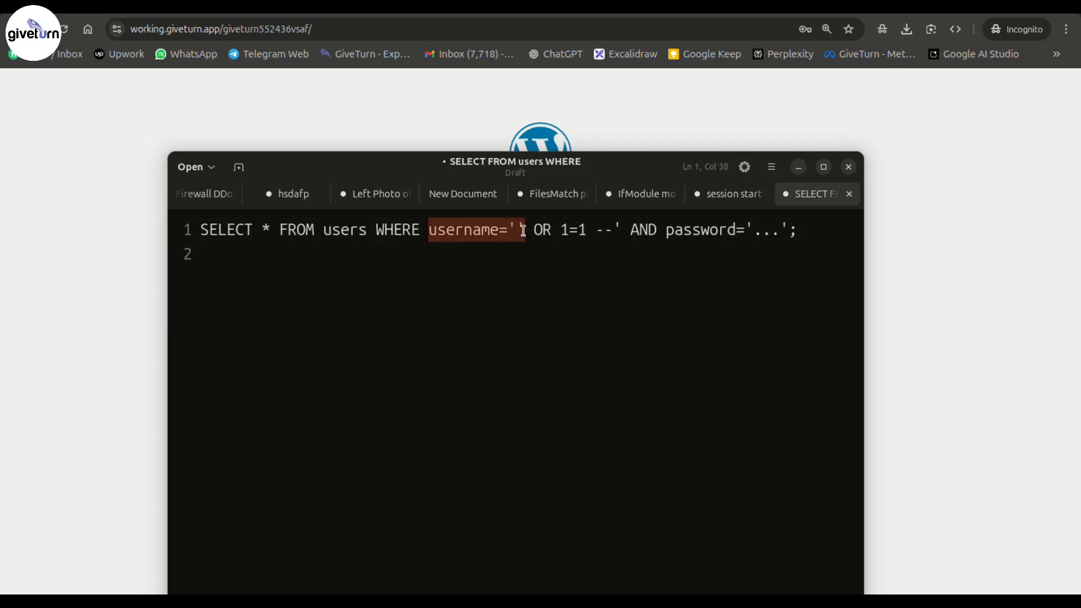
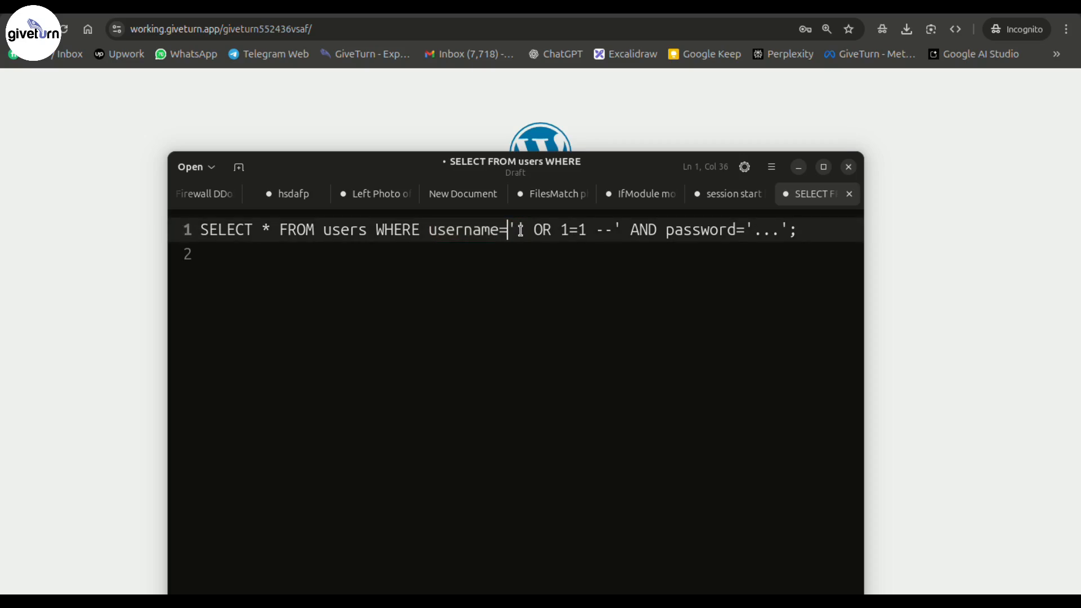
{"action": "left_click_drag", "start_coordinate": [524, 230], "coordinate": [429, 235]}
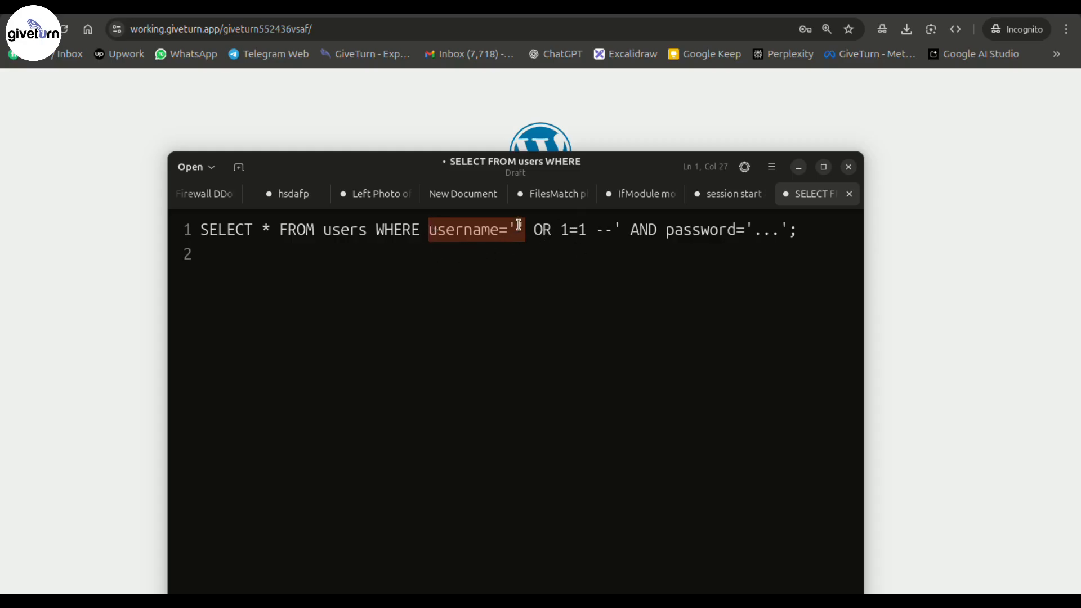
{"action": "left_click_drag", "start_coordinate": [561, 231], "coordinate": [581, 232]}
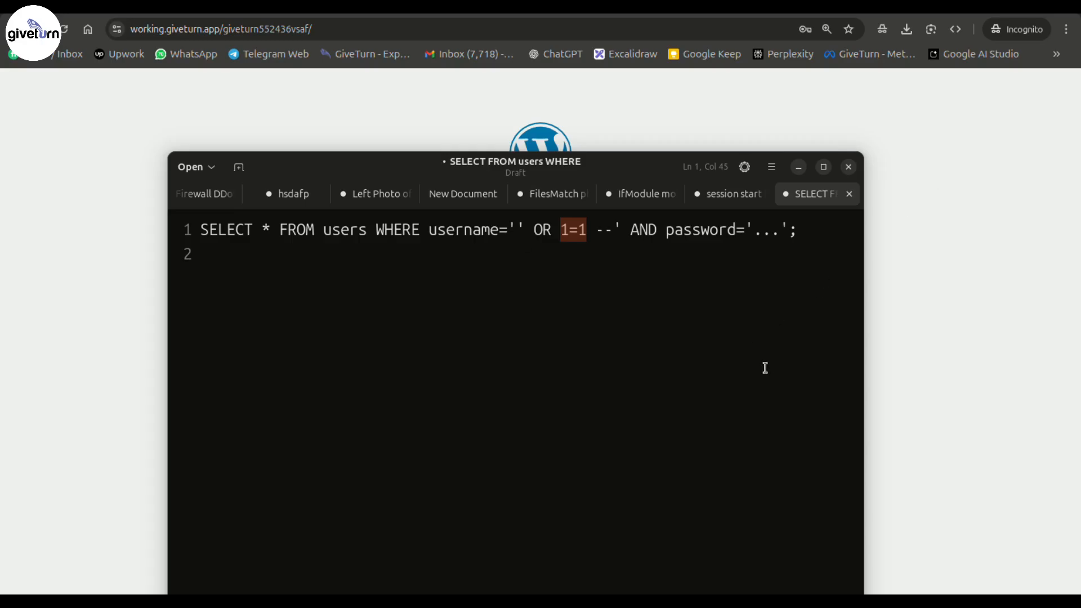
{"action": "left_click", "coordinate": [603, 316]}
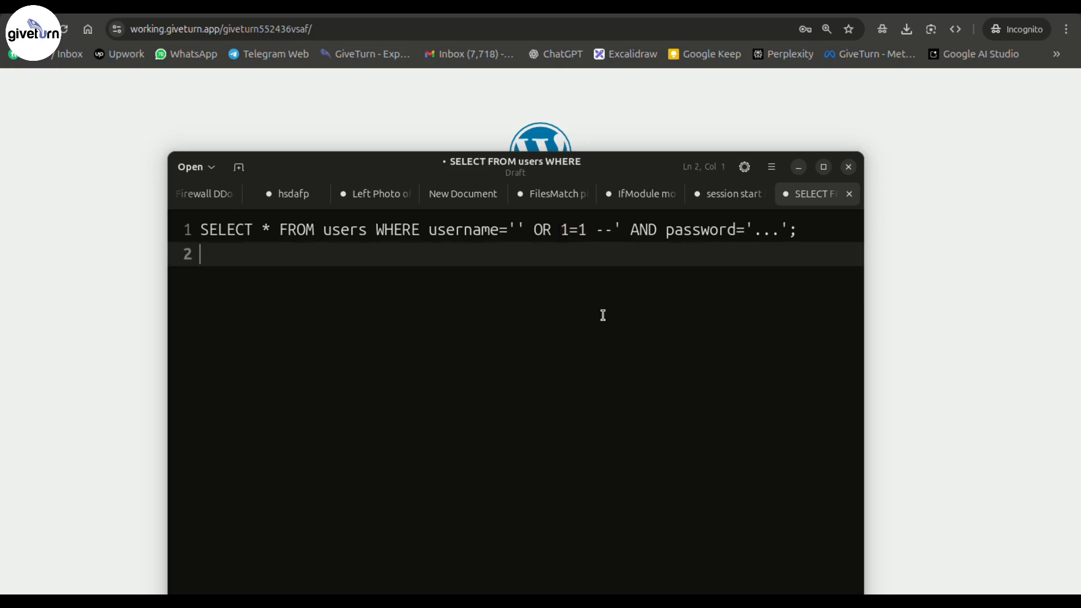
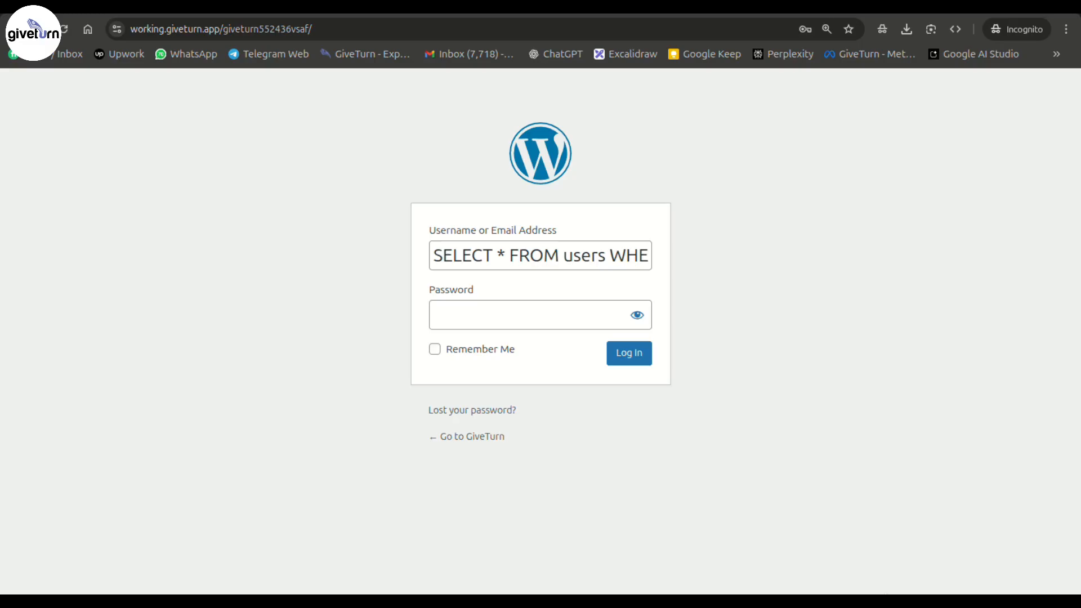
- Replace the SELECT line in the notes editor with the PHP PDO prepared statement and enlarge the text
{"action": "left_click", "coordinate": [352, 565]}
{"action": "key", "text": "ctrl+a"}
{"action": "type", "text": "$stmt = $pdo->prepare(\"SELECT * FROM users WHERE email = ?\"); $stmt->execute([$email]);"}
{"action": "key", "text": "ctrl+plus"}
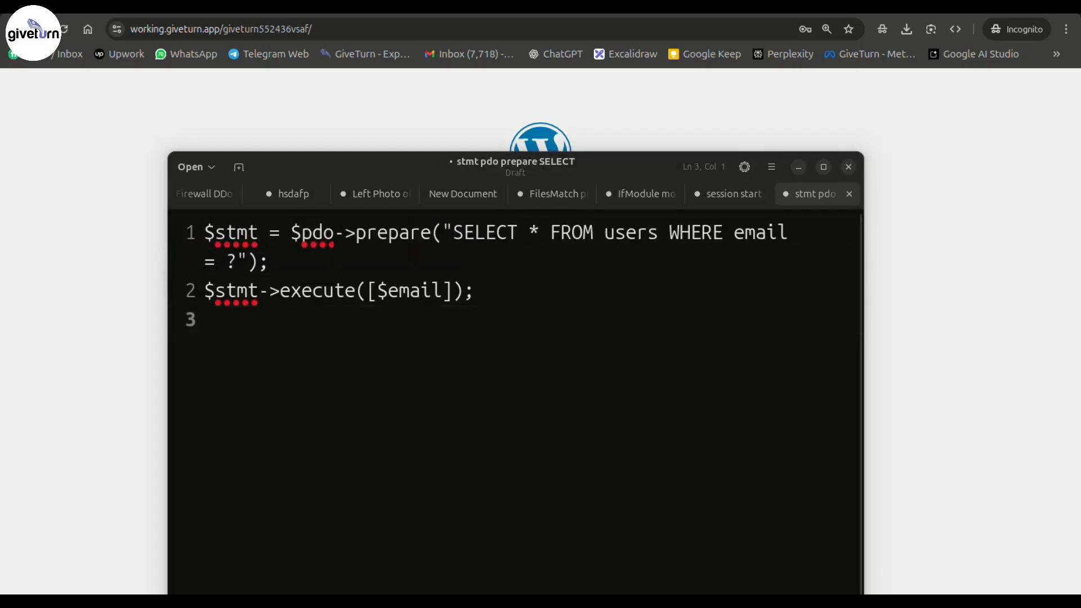
{"action": "key", "text": "Return"}
{"action": "key", "text": "Return"}
- Add the parameterized client.query line, select all six code lines, and minimize the editor
{"action": "type", "text": "const res = await client.query('SELECT * FROM users WHERE id = $1', [userId]);"}
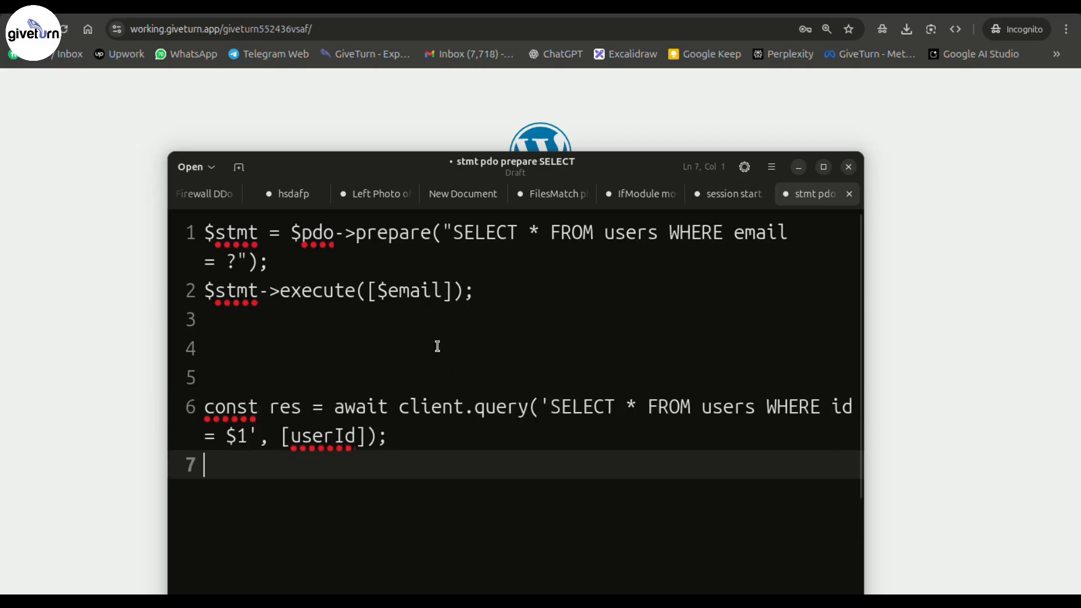
{"action": "key", "text": "ctrl+minus"}
{"action": "key", "text": "ctrl+minus"}
{"action": "key", "text": "ctrl+plus"}
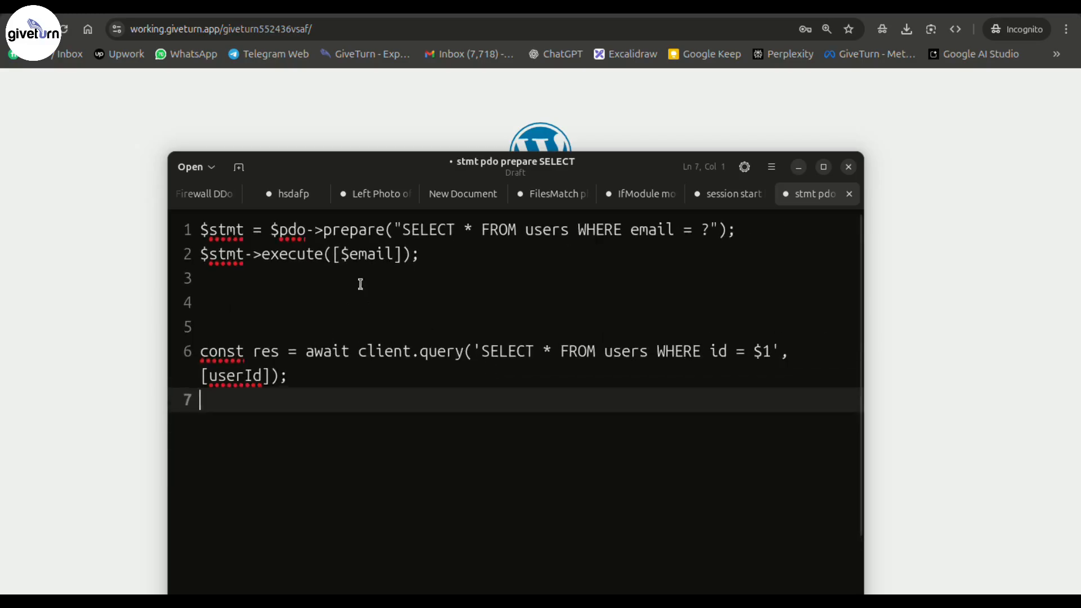
{"action": "left_click_drag", "start_coordinate": [315, 387], "coordinate": [162, 225]}
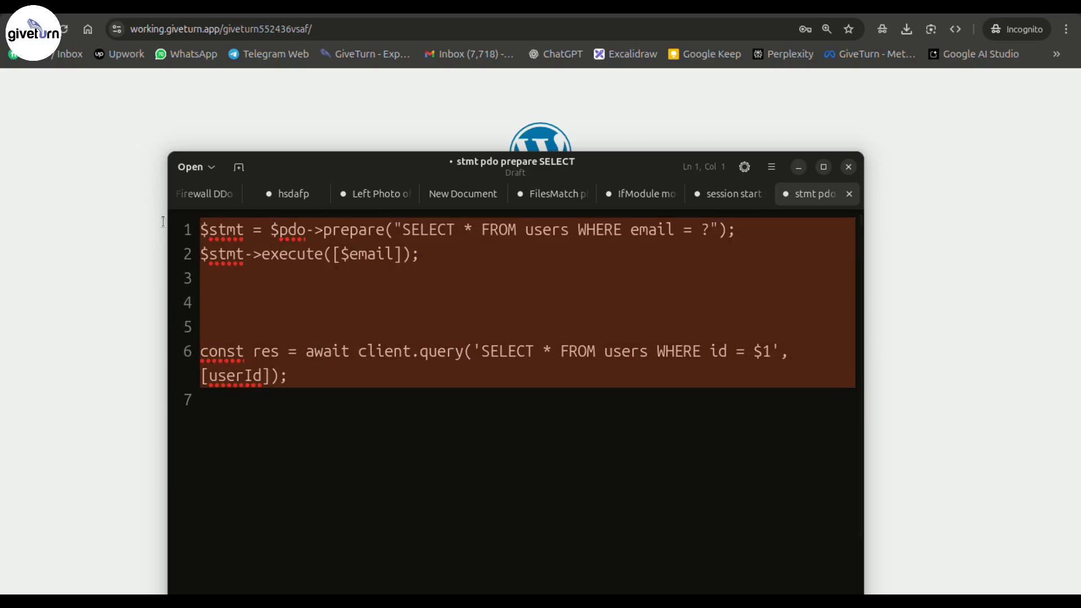
{"action": "left_click", "coordinate": [977, 259]}
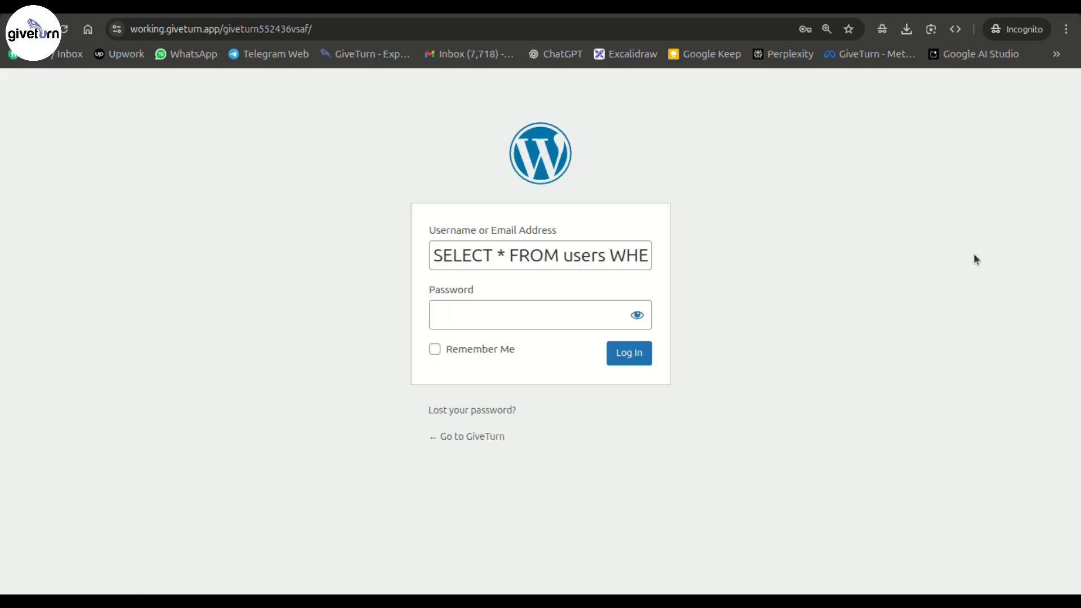
- Replace the SQL code with the enlarged heading 'Cross-Site Scripting (XSS)' and select 'Cross-Site'
{"action": "mouse_move", "coordinate": [422, 565]}
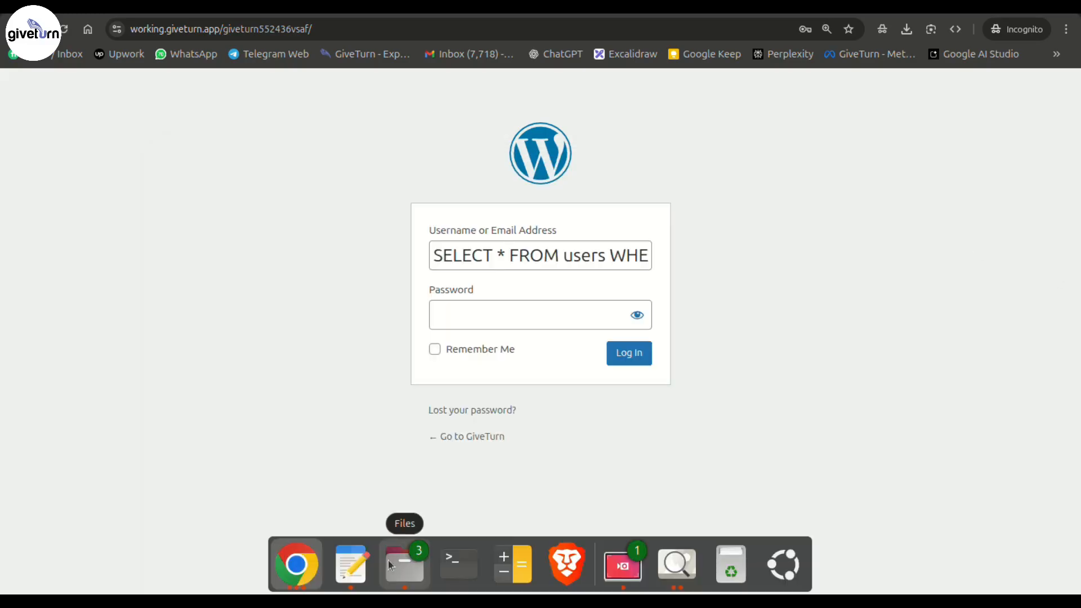
{"action": "left_click", "coordinate": [352, 564]}
{"action": "left_click", "coordinate": [350, 376]}
{"action": "key", "text": "Return"}
{"action": "key", "text": "ctrl+a"}
{"action": "type", "text": "Cross-Site Scripting (XSS)"}
{"action": "key", "text": "ctrl+plus"}
{"action": "key", "text": "ctrl+plus"}
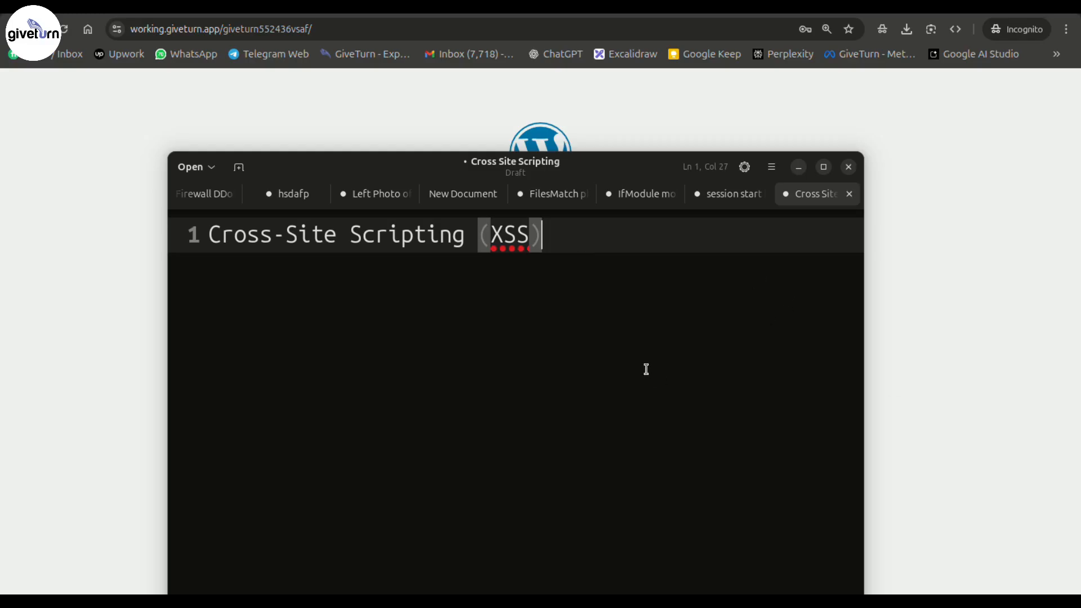
{"action": "left_click_drag", "start_coordinate": [208, 231], "coordinate": [572, 234]}
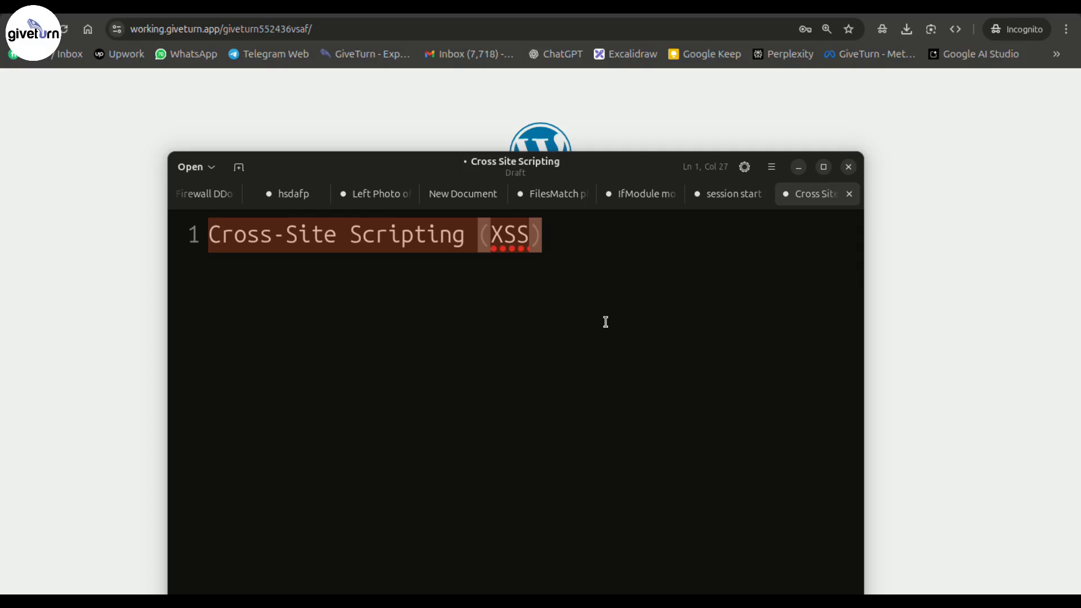
{"action": "key", "text": "alt+Tab"}
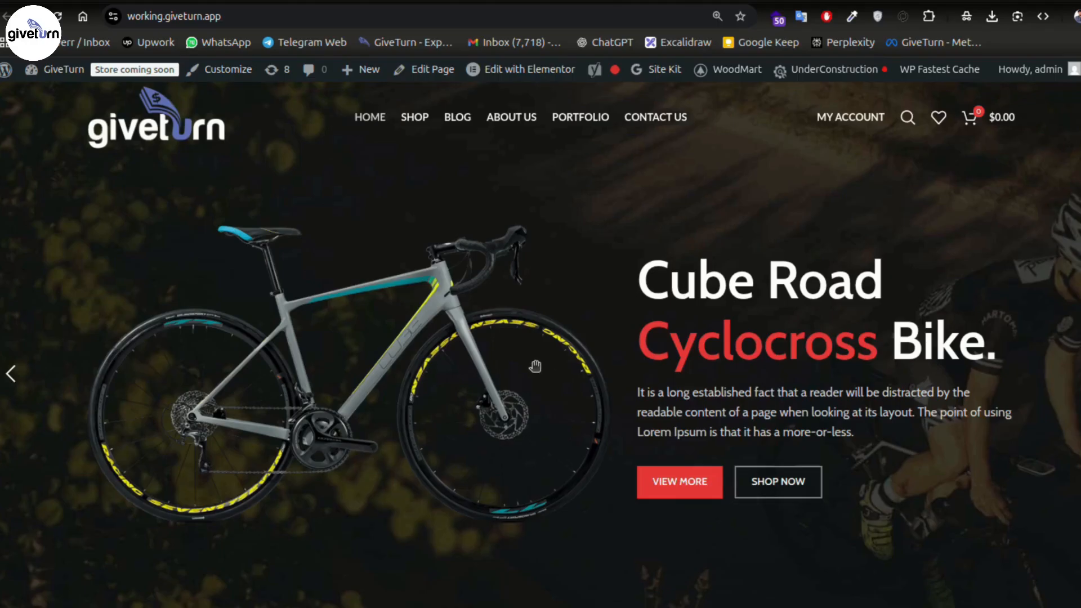
- Scroll the GiveTurn page and show Wappalyzer's list of detected technologies
{"action": "scroll", "coordinate": [556, 393], "scroll_direction": "down", "scroll_amount": 2}
{"action": "scroll", "coordinate": [552, 397], "scroll_direction": "down", "scroll_amount": 7}
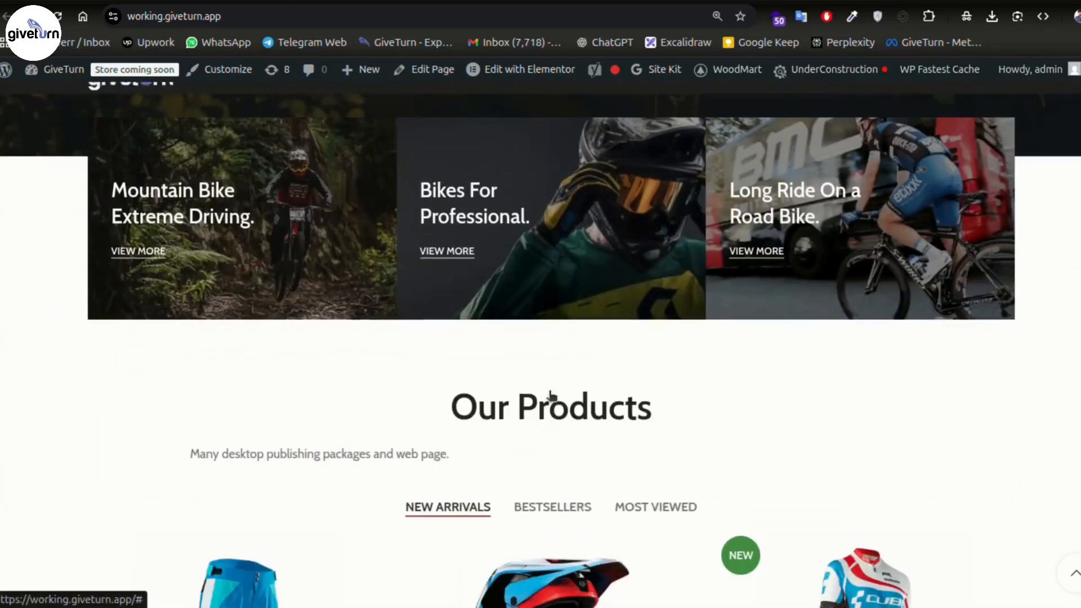
{"action": "scroll", "coordinate": [749, 388], "scroll_direction": "down", "scroll_amount": 5}
{"action": "scroll", "coordinate": [839, 338], "scroll_direction": "up", "scroll_amount": 14}
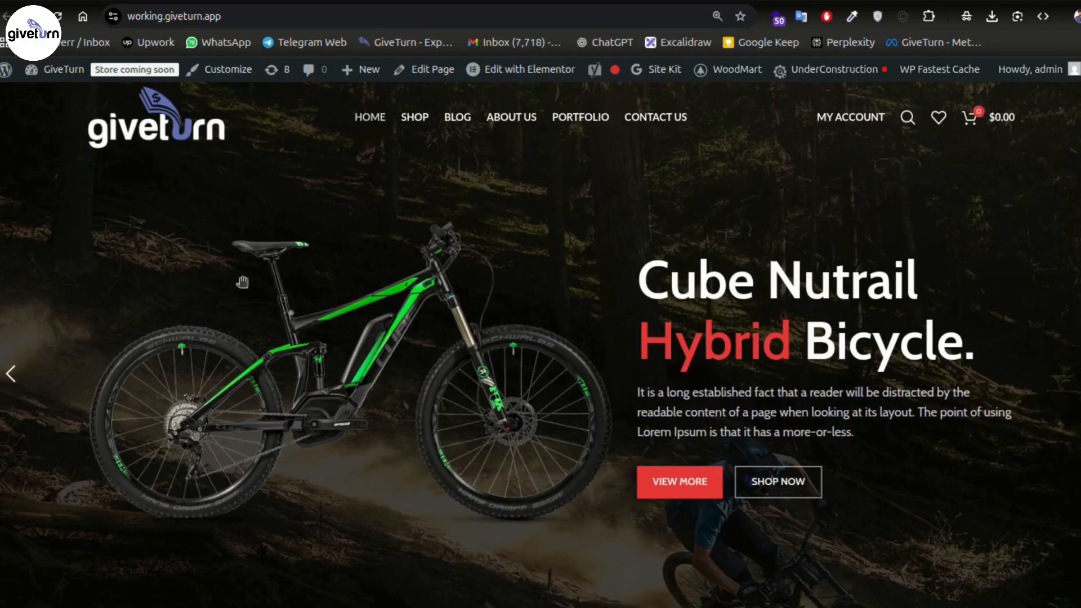
{"action": "left_click", "coordinate": [778, 19]}
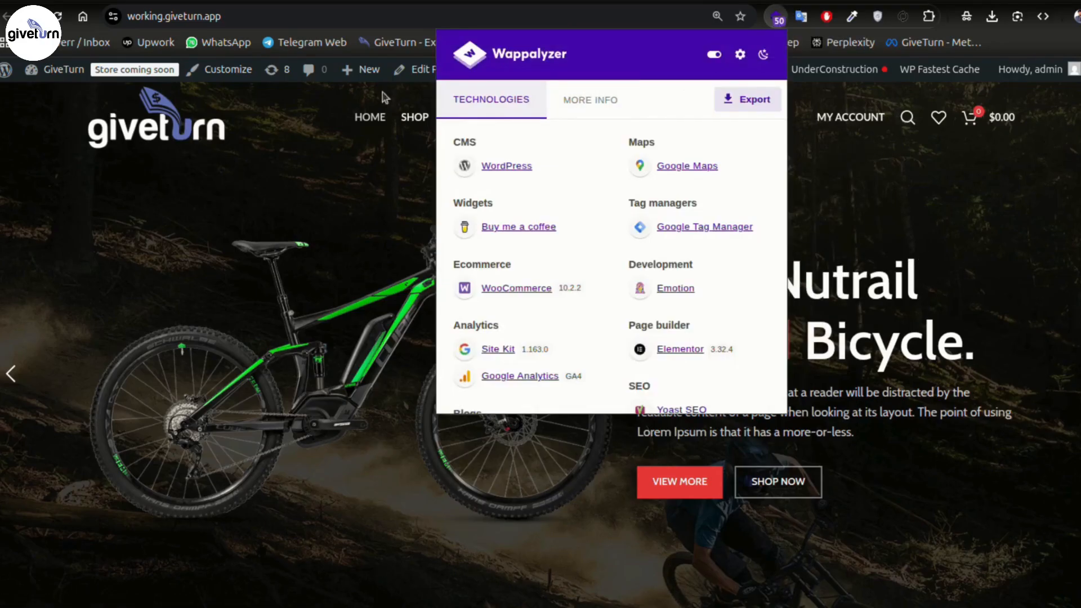
- Scroll through the detected technologies, then close the Wappalyzer list
{"action": "scroll", "coordinate": [479, 164], "scroll_direction": "down", "scroll_amount": 2}
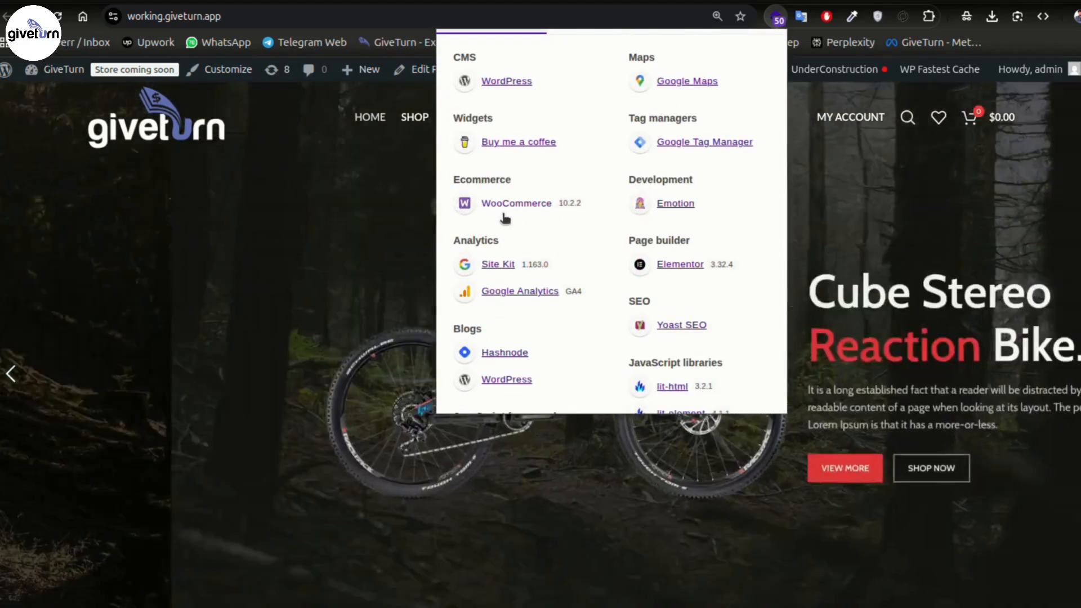
{"action": "scroll", "coordinate": [525, 205], "scroll_direction": "down", "scroll_amount": 3}
{"action": "scroll", "coordinate": [704, 222], "scroll_direction": "down", "scroll_amount": 6}
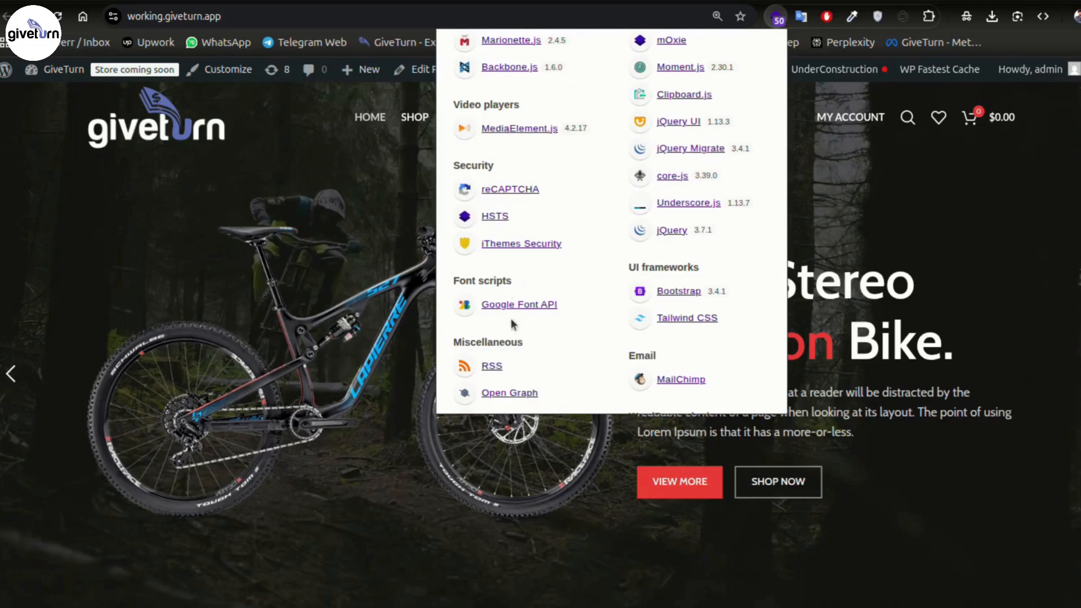
{"action": "scroll", "coordinate": [690, 311], "scroll_direction": "down", "scroll_amount": 1}
{"action": "scroll", "coordinate": [690, 311], "scroll_direction": "down", "scroll_amount": 3}
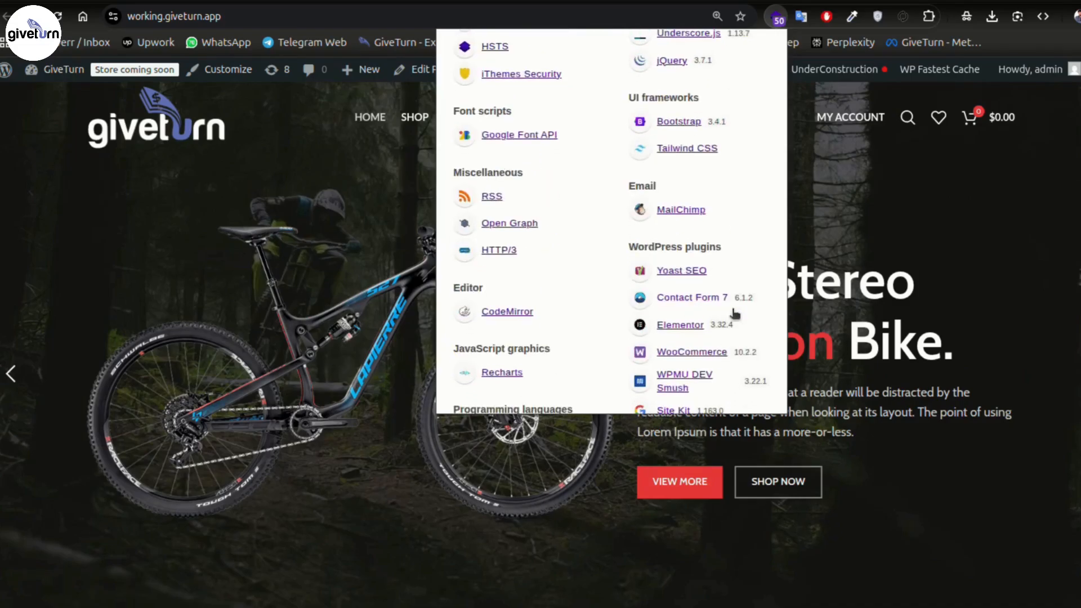
{"action": "scroll", "coordinate": [693, 281], "scroll_direction": "down", "scroll_amount": 2}
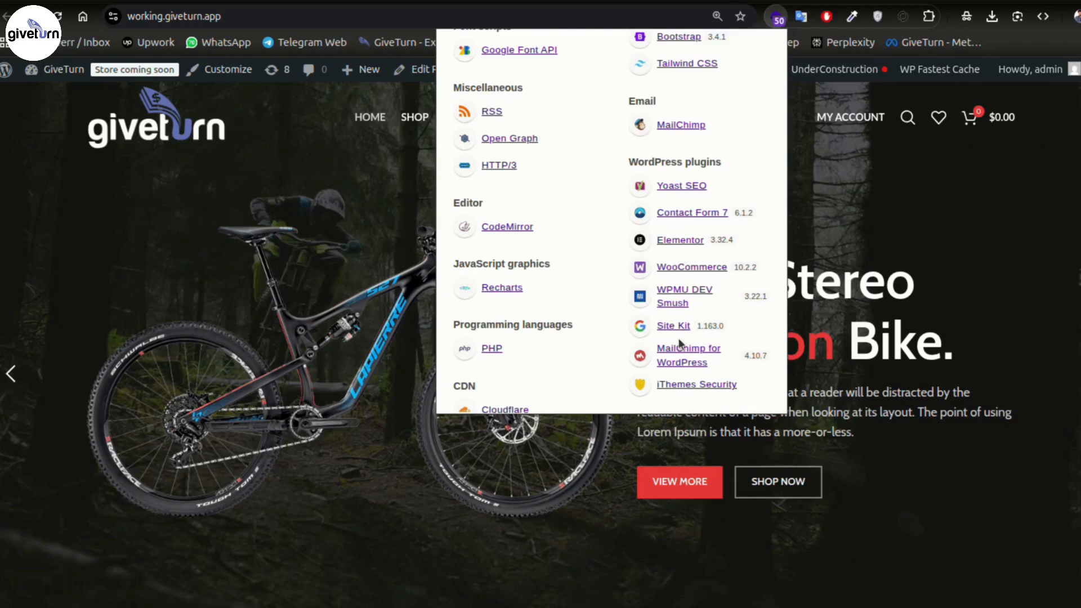
{"action": "scroll", "coordinate": [609, 315], "scroll_direction": "down", "scroll_amount": 5}
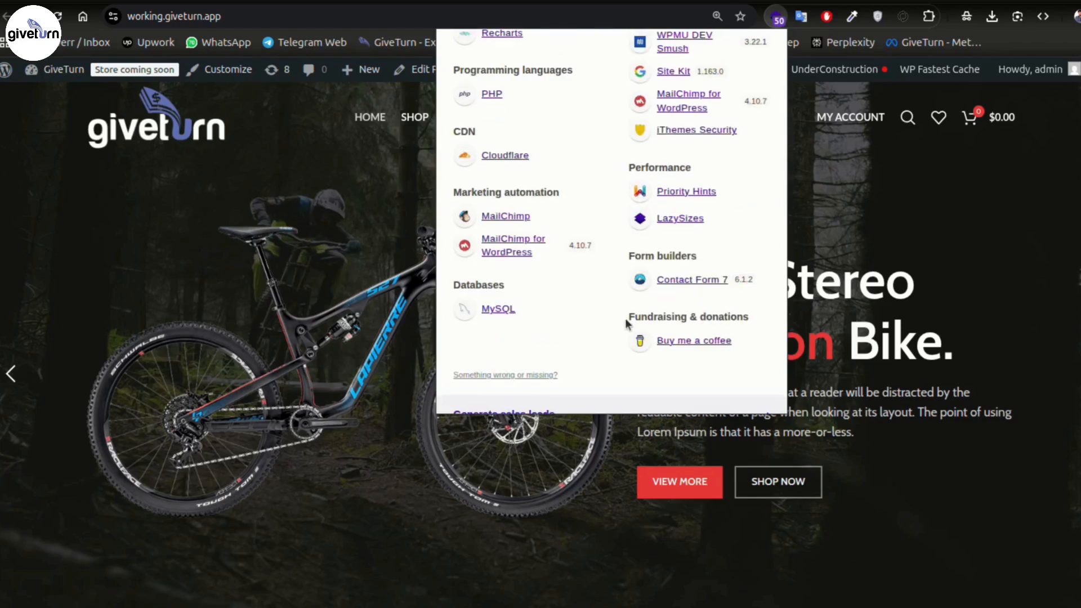
{"action": "scroll", "coordinate": [658, 335], "scroll_direction": "up", "scroll_amount": 3}
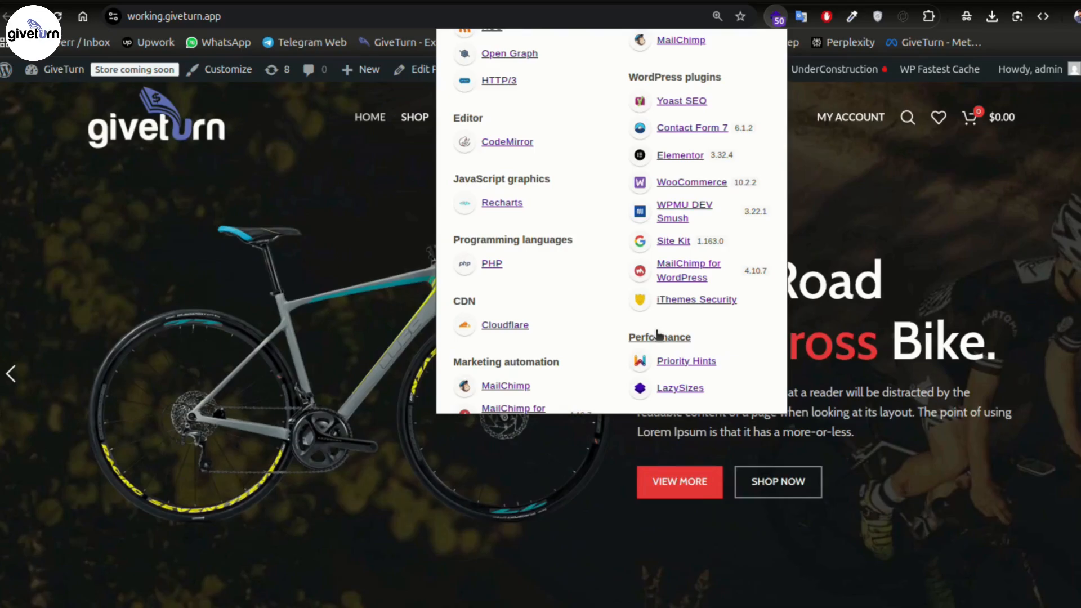
{"action": "scroll", "coordinate": [658, 334], "scroll_direction": "up", "scroll_amount": 10}
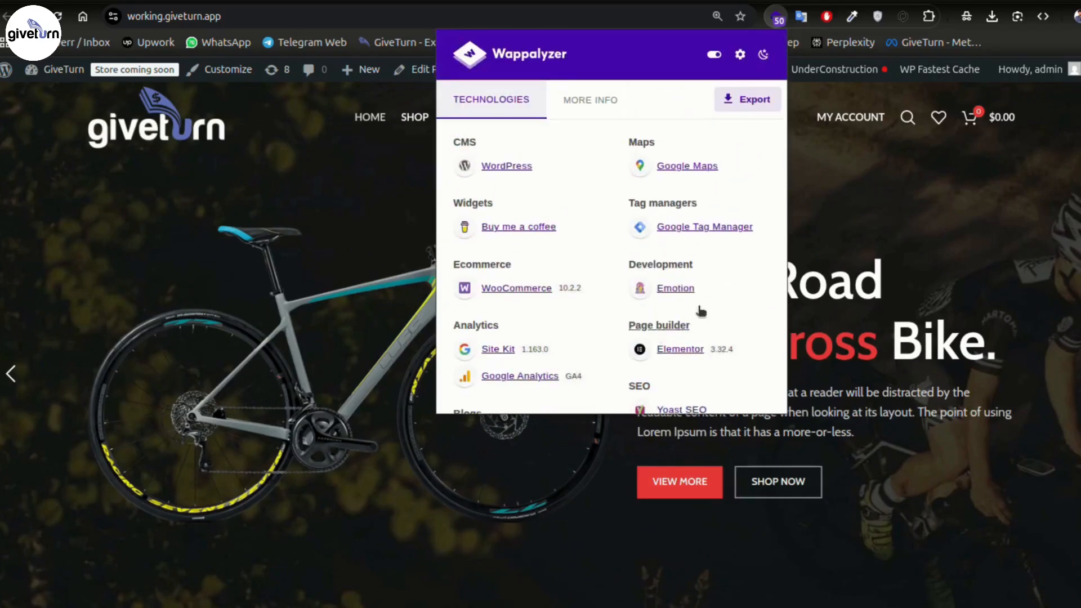
{"action": "scroll", "coordinate": [628, 429], "scroll_direction": "down", "scroll_amount": 4}
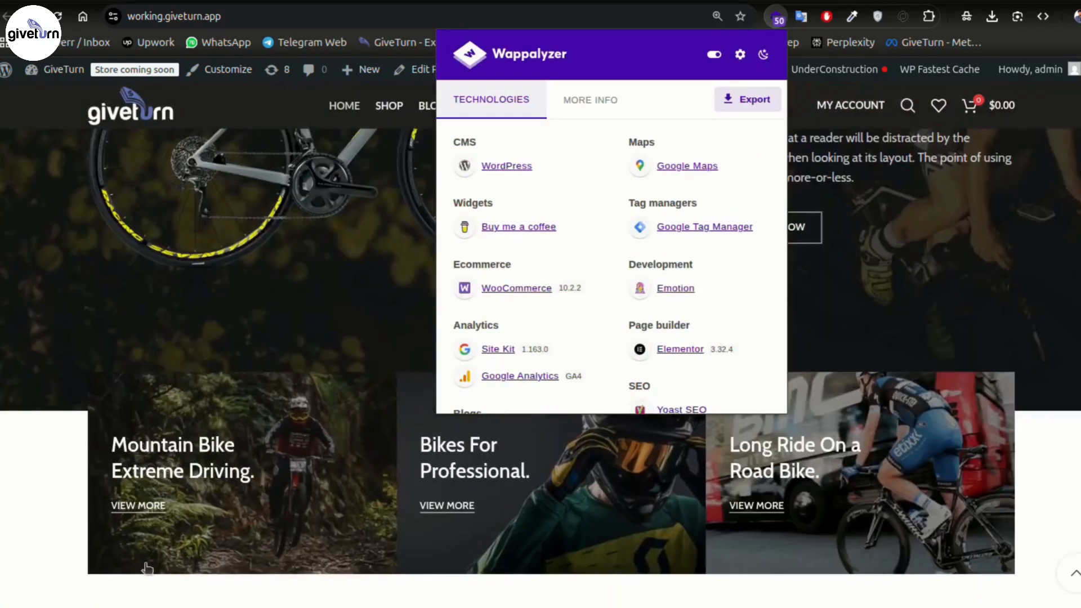
{"action": "left_click", "coordinate": [69, 496]}
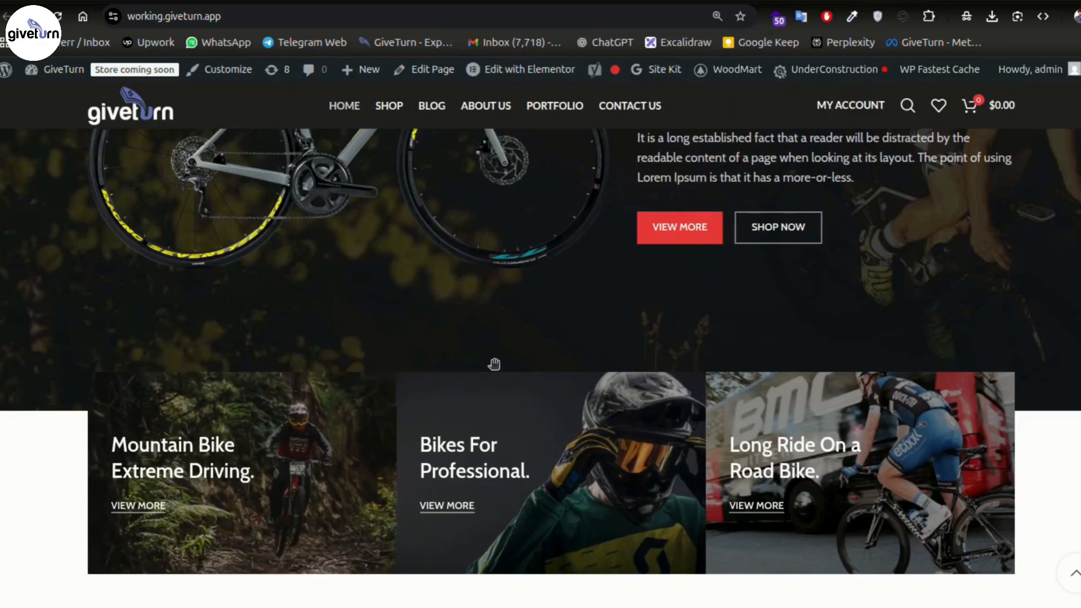
{"action": "scroll", "coordinate": [1045, 442], "scroll_direction": "down", "scroll_amount": 4}
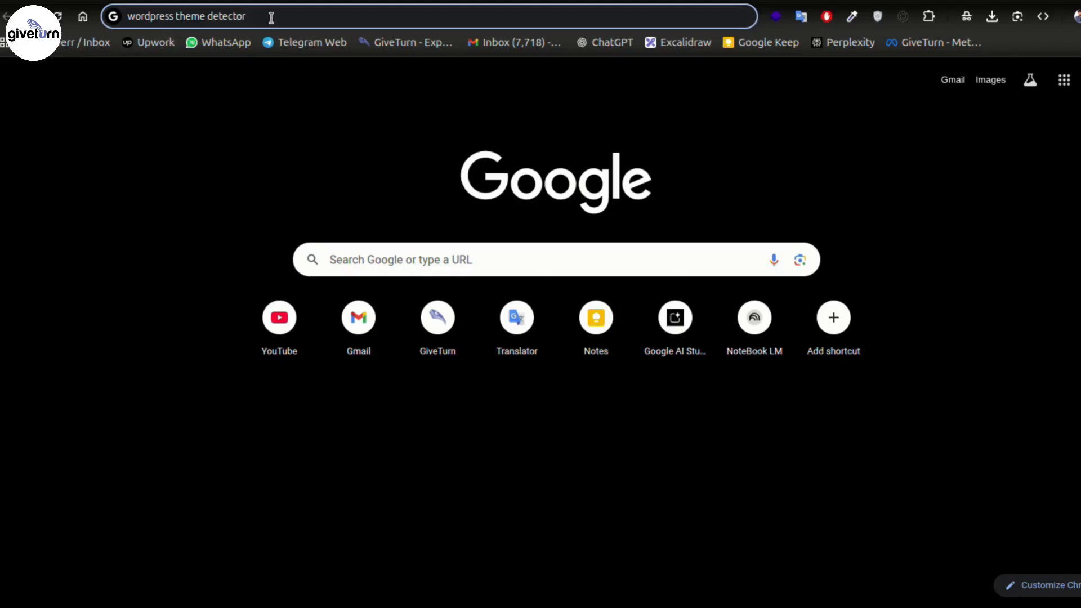
- Search for 'wordpress theme detector by giveturn' and open the GiveTurn WordPress Theme Detector
{"action": "type", "text": "b"}
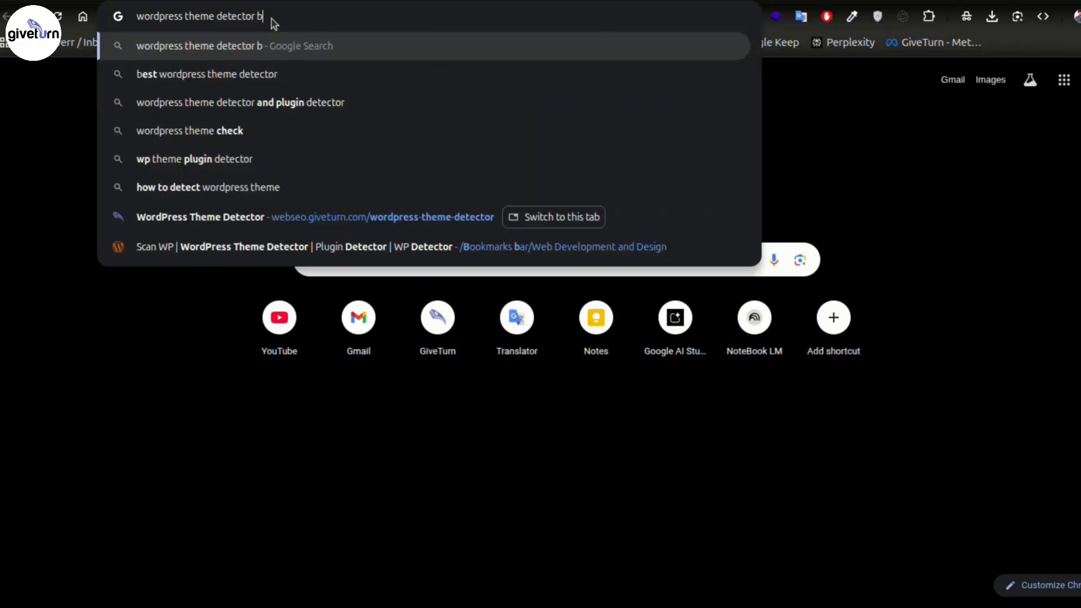
{"action": "type", "text": "y"}
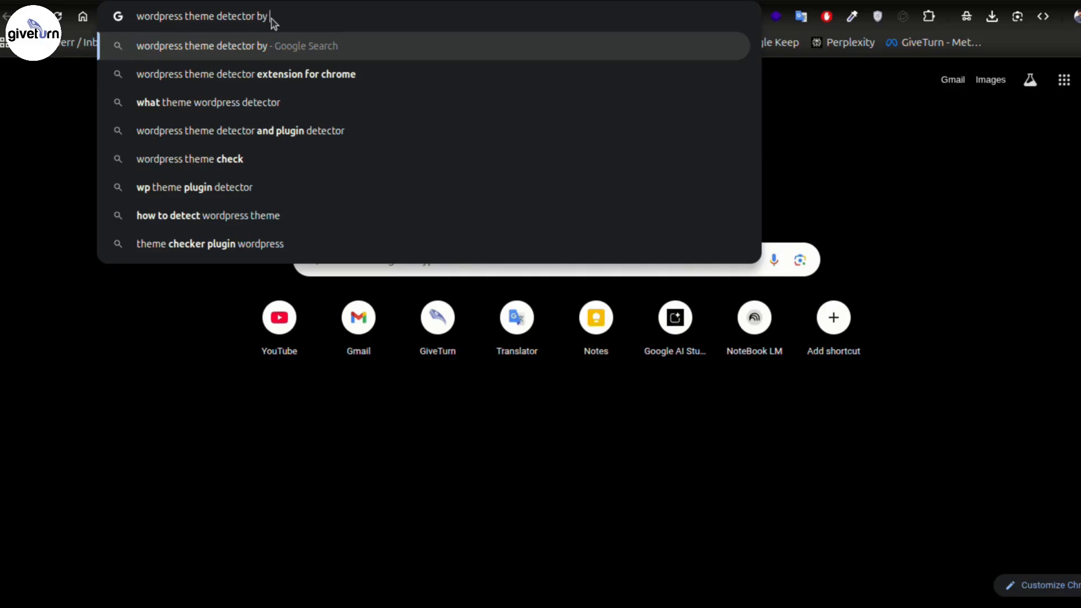
{"action": "type", "text": " giveturn"}
{"action": "key", "text": "Return"}
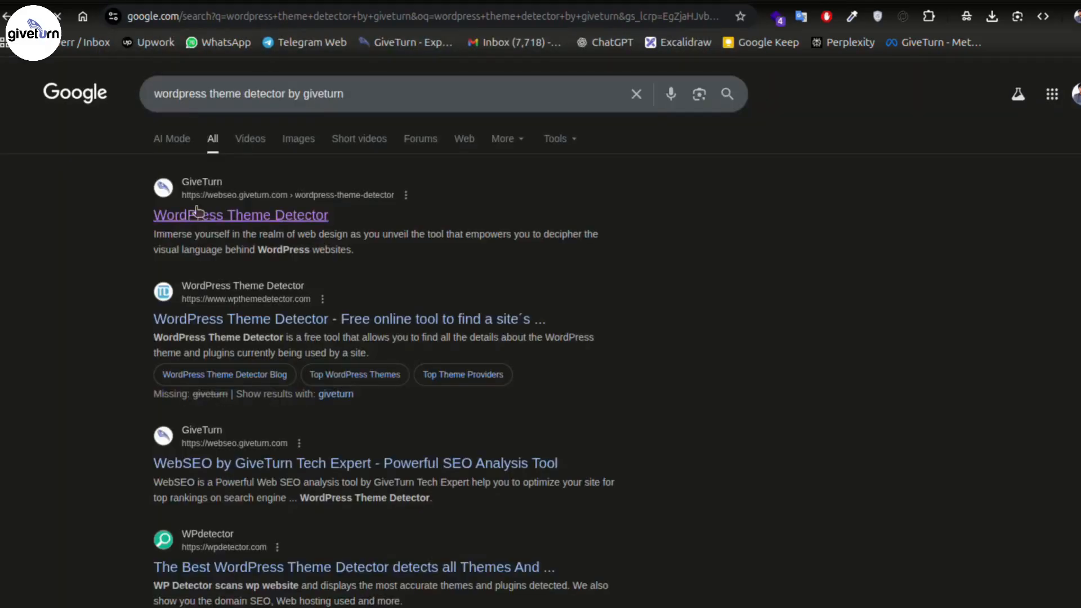
{"action": "left_click", "coordinate": [183, 218]}
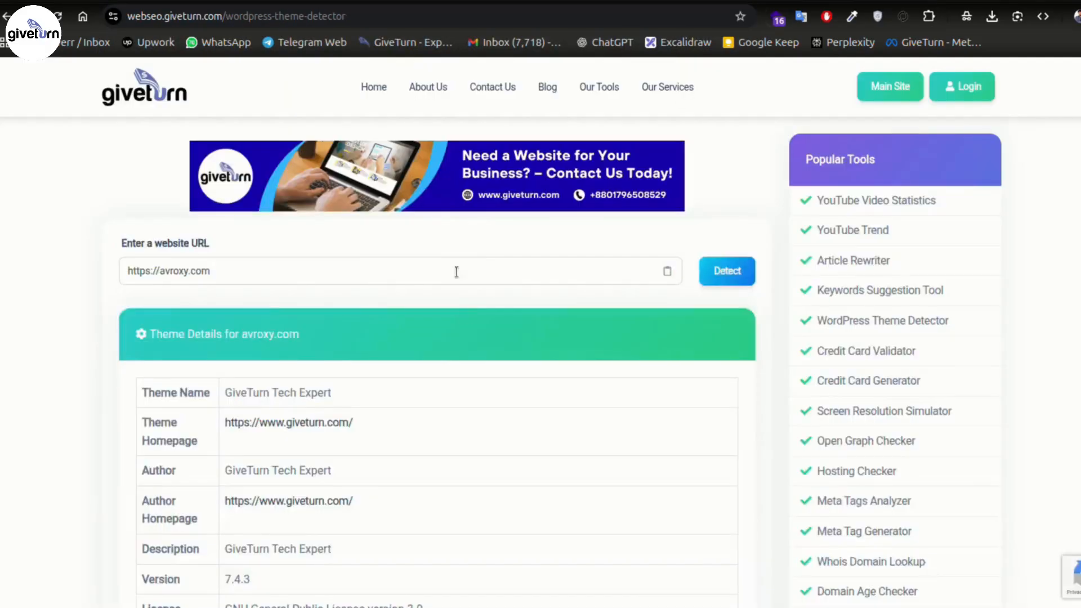
- Review the theme and plugins the detector found for avroxy.com
{"action": "left_click_drag", "start_coordinate": [223, 276], "coordinate": [125, 300]}
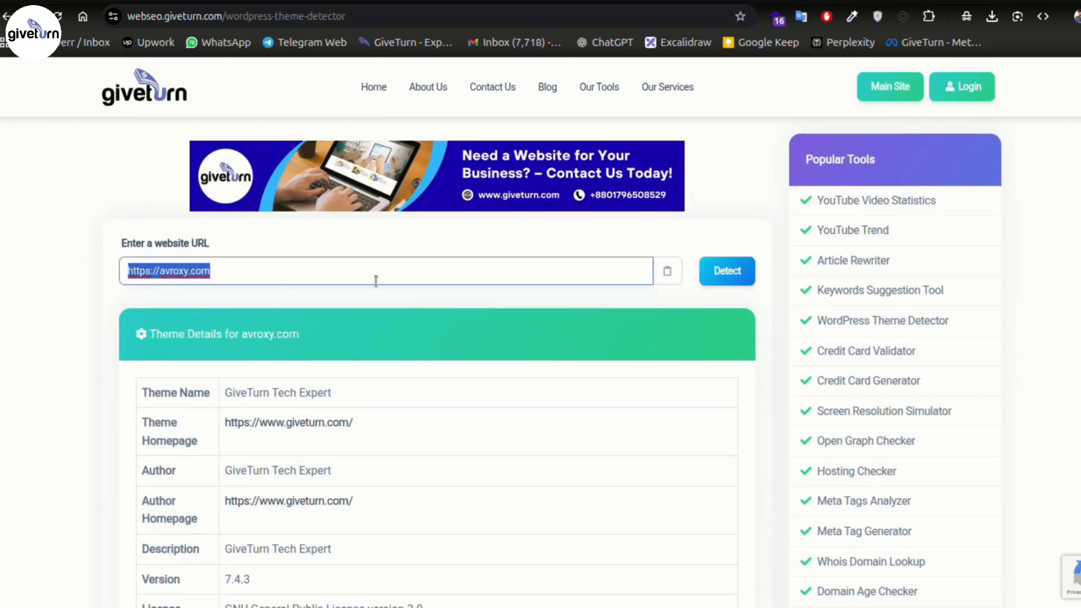
{"action": "scroll", "coordinate": [190, 370], "scroll_direction": "down", "scroll_amount": 3}
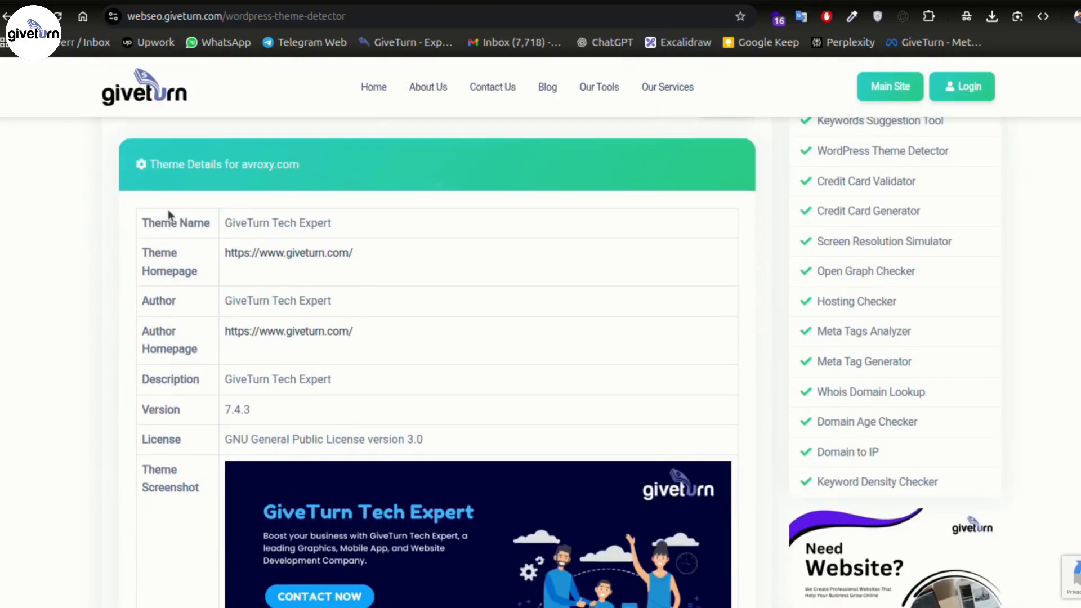
{"action": "left_click_drag", "start_coordinate": [229, 222], "coordinate": [333, 224]}
{"action": "scroll", "coordinate": [280, 260], "scroll_direction": "down", "scroll_amount": 10}
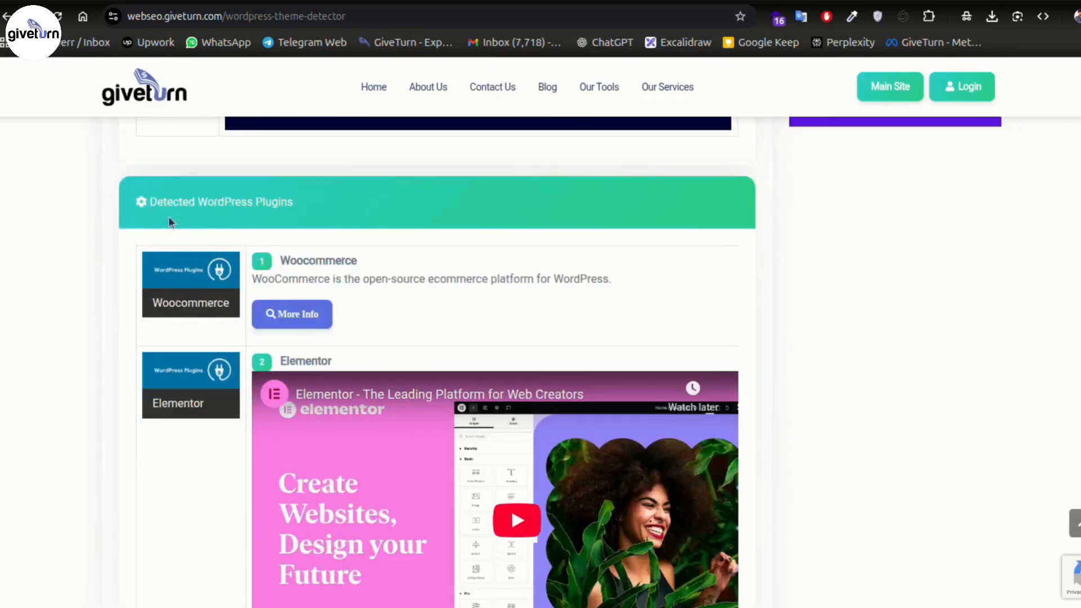
{"action": "scroll", "coordinate": [303, 248], "scroll_direction": "down", "scroll_amount": 3}
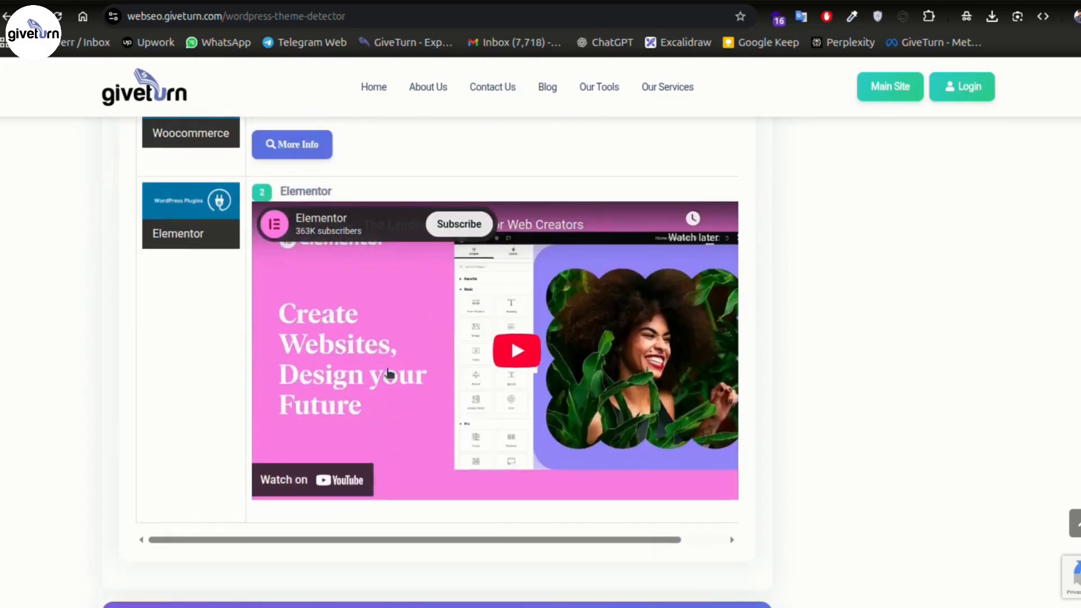
{"action": "scroll", "coordinate": [527, 365], "scroll_direction": "up", "scroll_amount": 14}
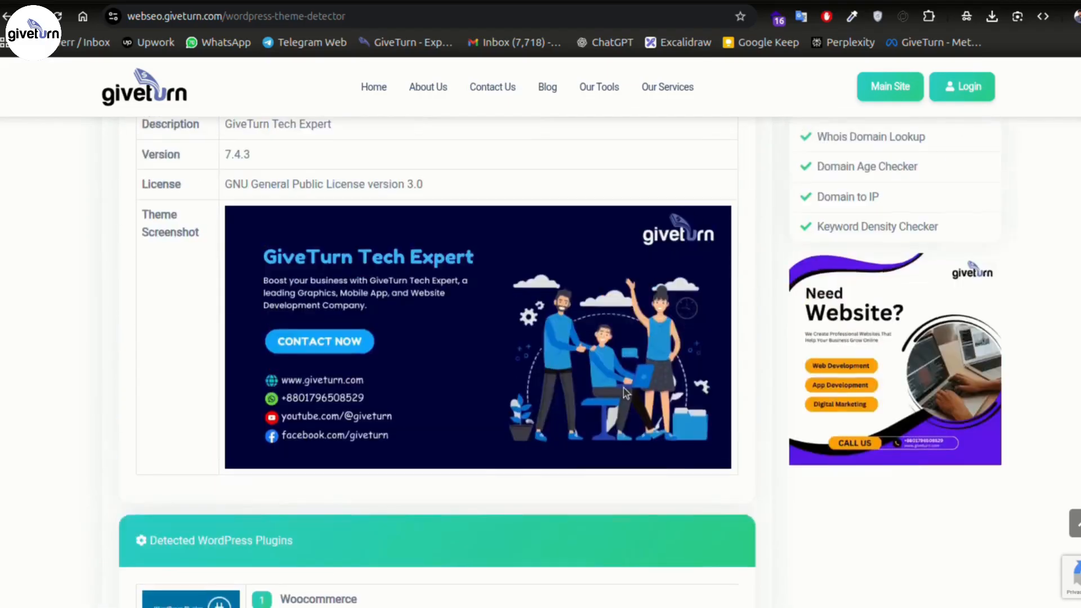
{"action": "scroll", "coordinate": [538, 314], "scroll_direction": "up", "scroll_amount": 2}
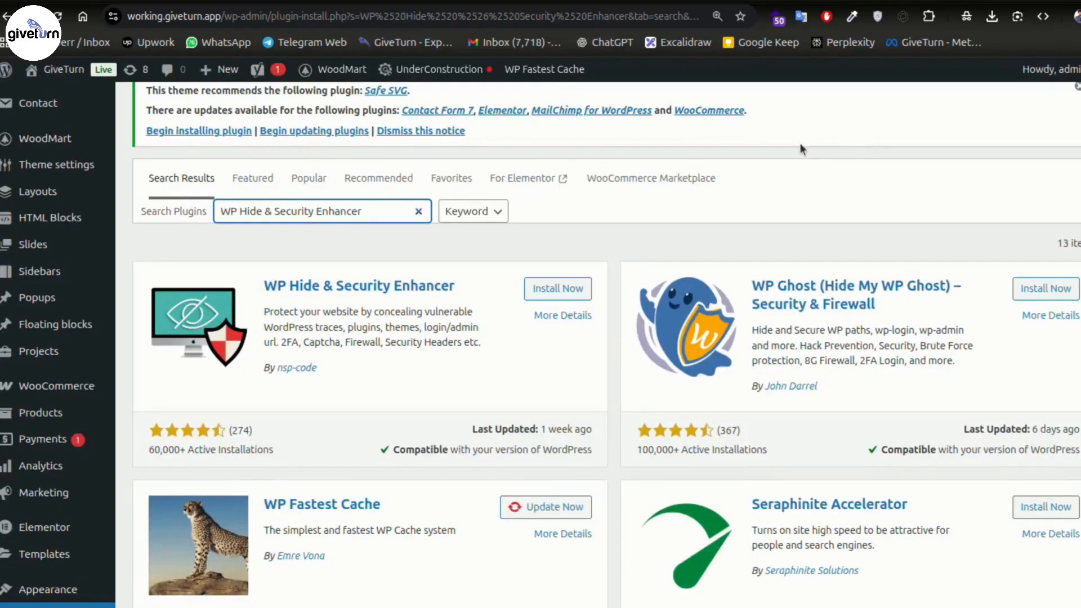
- Install WP Hide & Security Enhancer from the plugin search results
{"action": "scroll", "coordinate": [51, 479], "scroll_direction": "down", "scroll_amount": 3}
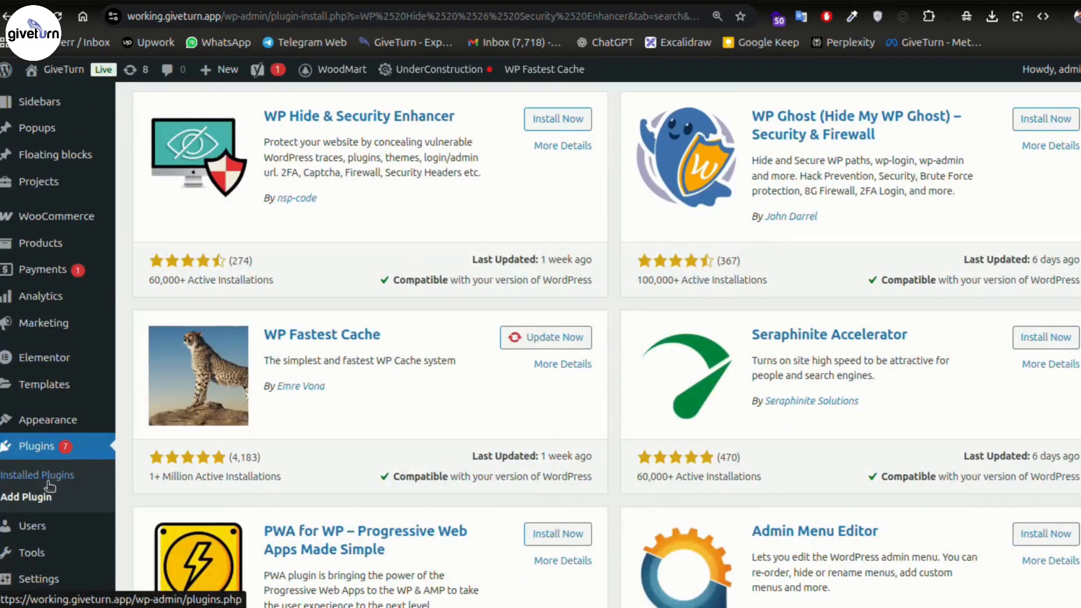
{"action": "scroll", "coordinate": [654, 318], "scroll_direction": "up", "scroll_amount": 5}
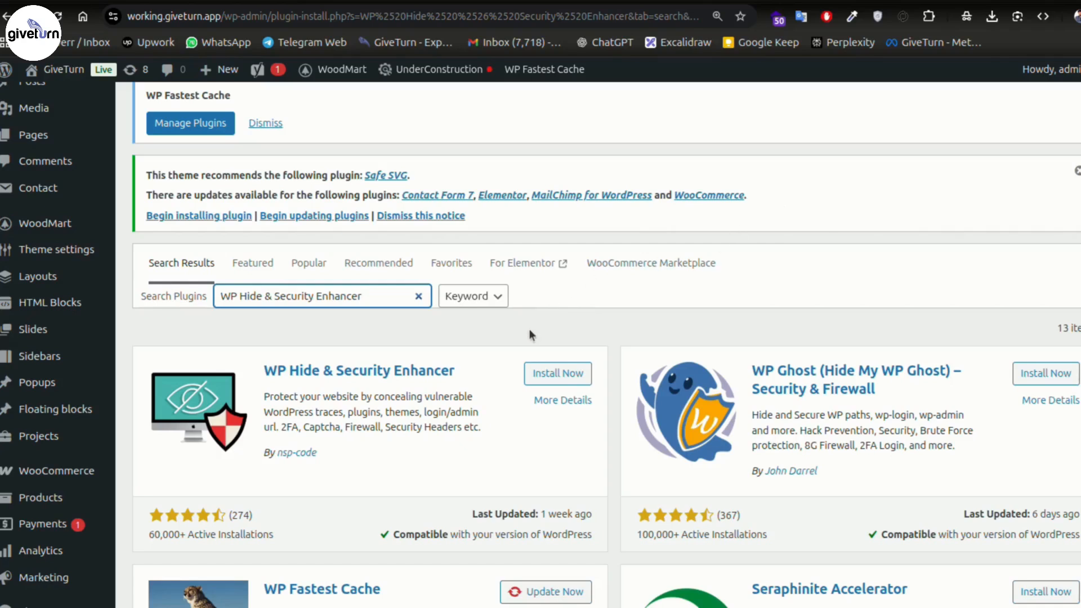
{"action": "left_click_drag", "start_coordinate": [223, 297], "coordinate": [369, 294]}
{"action": "left_click", "coordinate": [370, 328]}
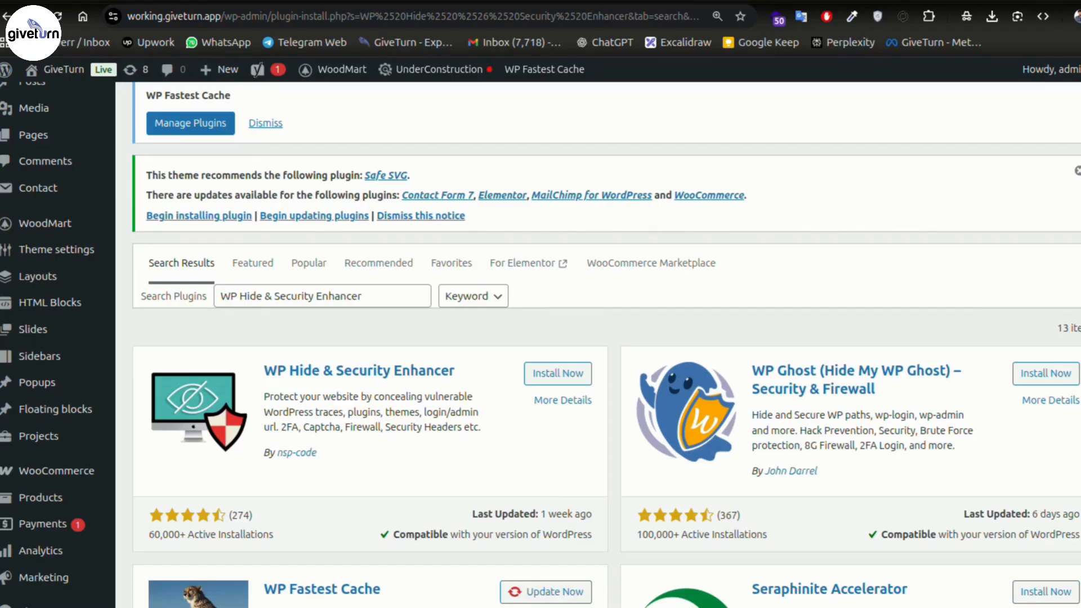
{"action": "left_click", "coordinate": [563, 373]}
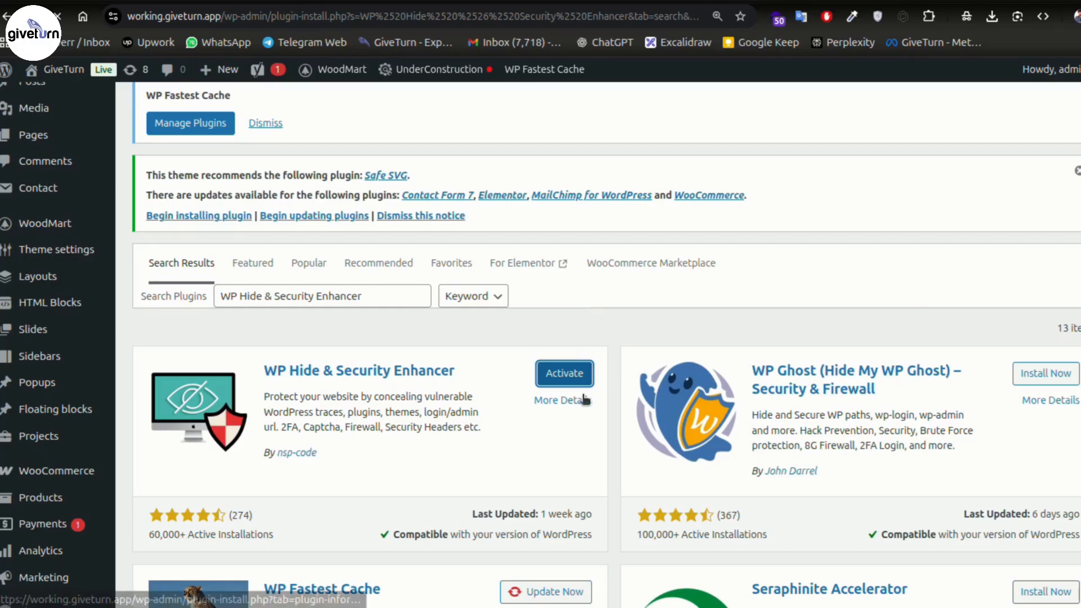
{"action": "scroll", "coordinate": [584, 399], "scroll_direction": "down", "scroll_amount": 6}
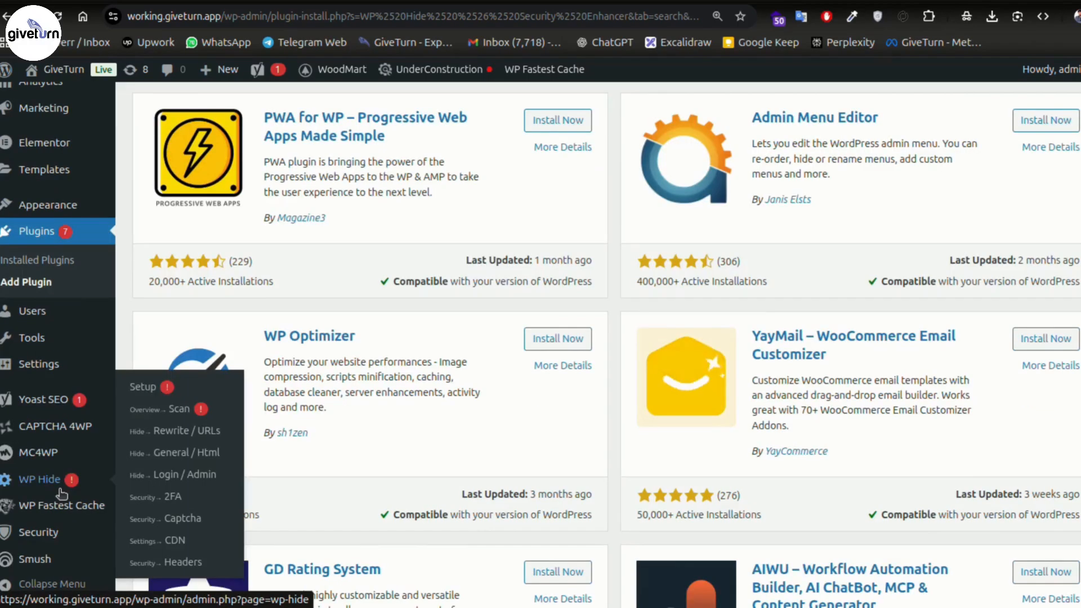
{"action": "mouse_move", "coordinate": [36, 484]}
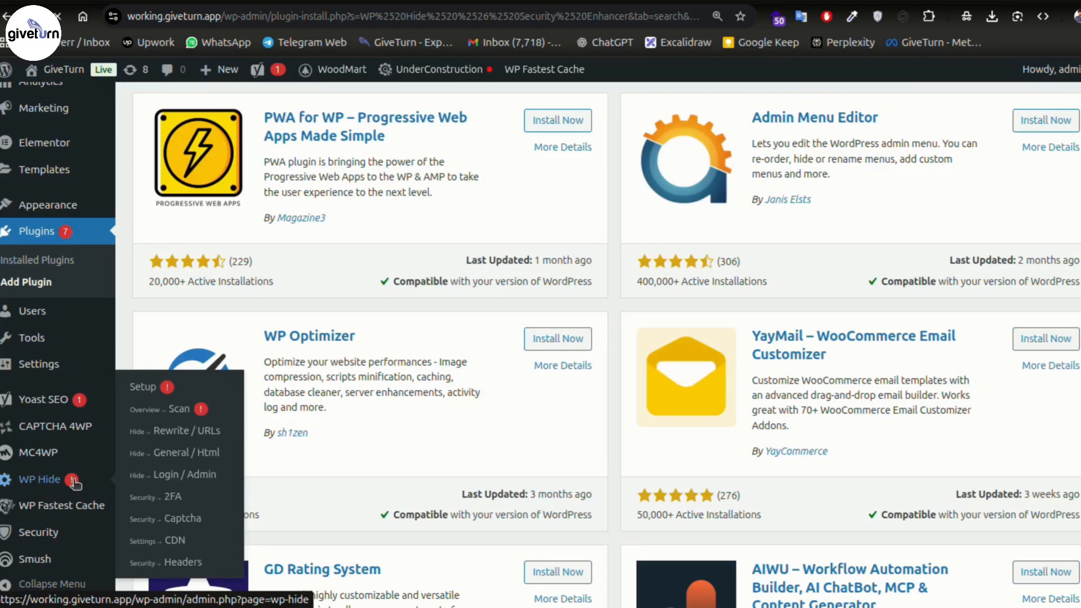
- Open the WP Hide security scan page and scroll through its check results
{"action": "left_click", "coordinate": [38, 480]}
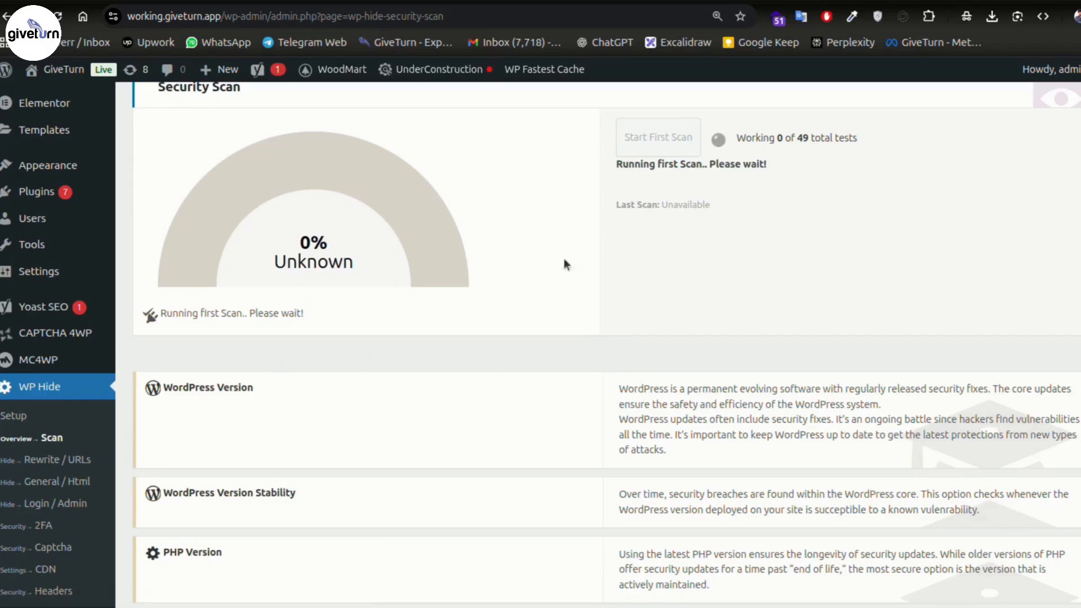
{"action": "scroll", "coordinate": [564, 258], "scroll_direction": "up", "scroll_amount": 3}
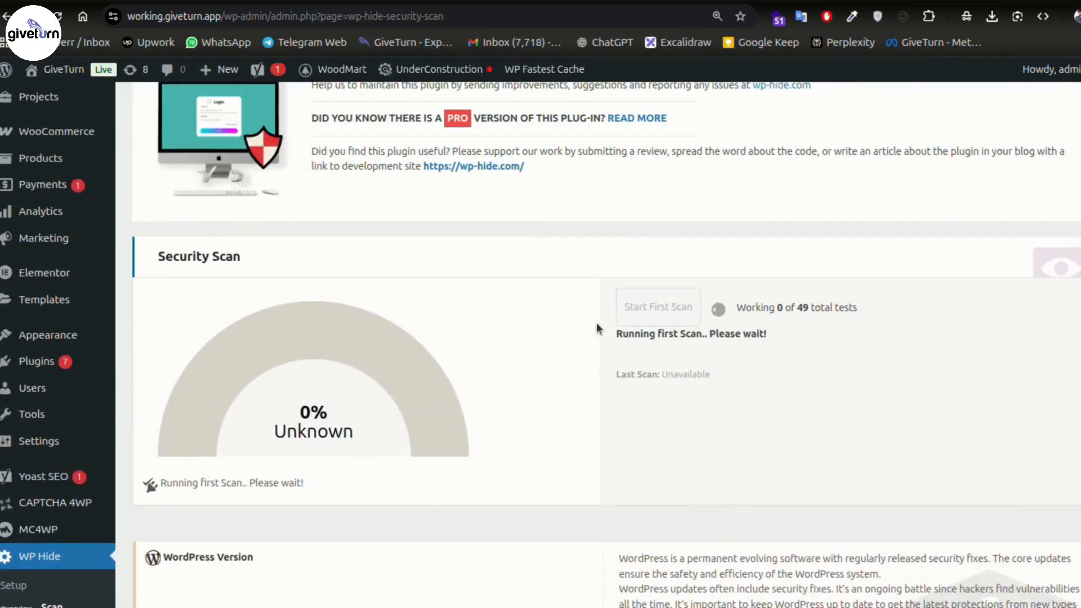
{"action": "scroll", "coordinate": [597, 323], "scroll_direction": "down", "scroll_amount": 10}
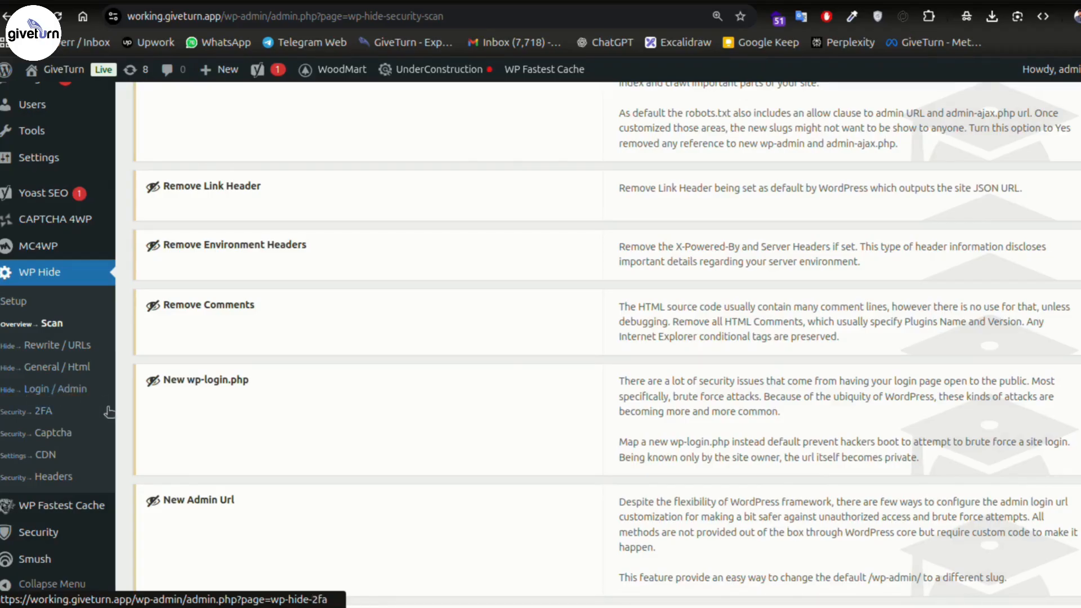
{"action": "scroll", "coordinate": [542, 506], "scroll_direction": "up", "scroll_amount": 3}
{"action": "scroll", "coordinate": [542, 505], "scroll_direction": "down", "scroll_amount": 2}
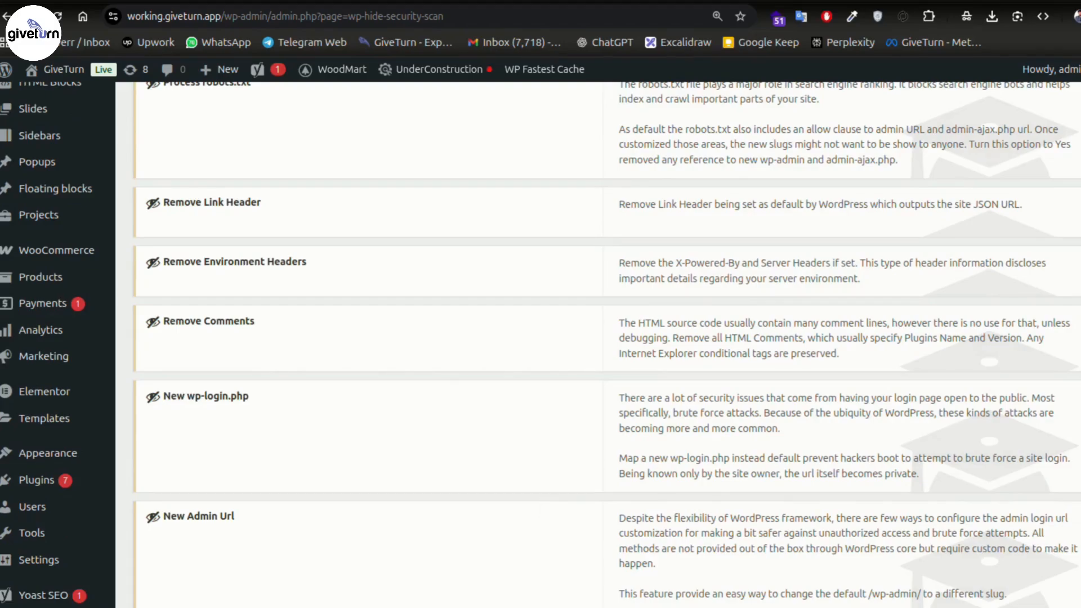
{"action": "scroll", "coordinate": [525, 328], "scroll_direction": "up", "scroll_amount": 3}
{"action": "scroll", "coordinate": [525, 333], "scroll_direction": "up", "scroll_amount": 1}
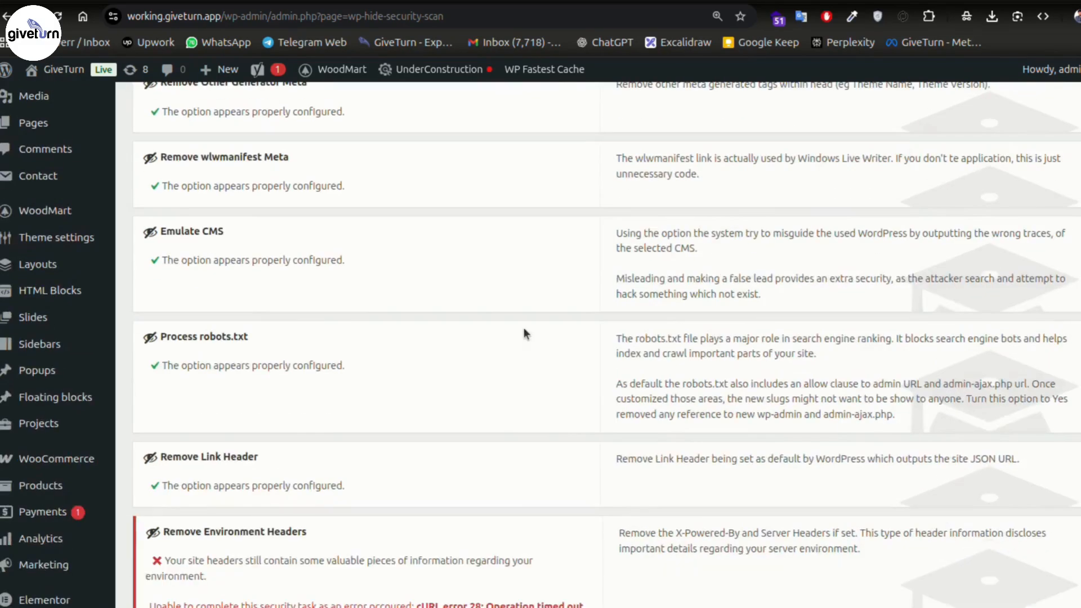
{"action": "scroll", "coordinate": [513, 328], "scroll_direction": "down", "scroll_amount": 1}
{"action": "scroll", "coordinate": [219, 300], "scroll_direction": "up", "scroll_amount": 1}
{"action": "scroll", "coordinate": [221, 299], "scroll_direction": "down", "scroll_amount": 10}
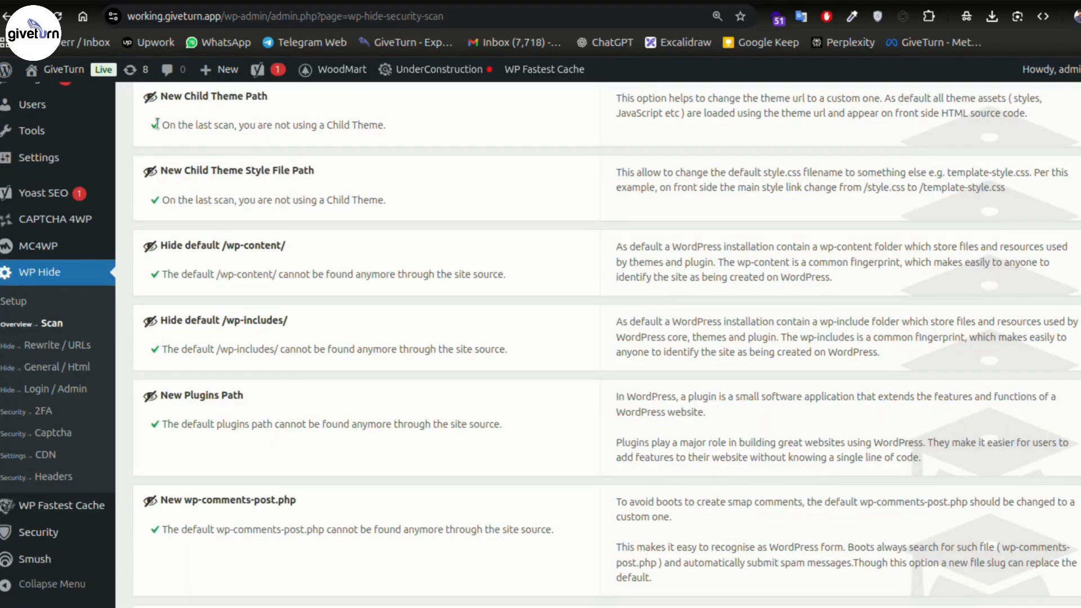
{"action": "scroll", "coordinate": [252, 289], "scroll_direction": "down", "scroll_amount": 4}
{"action": "scroll", "coordinate": [249, 289], "scroll_direction": "down", "scroll_amount": 1}
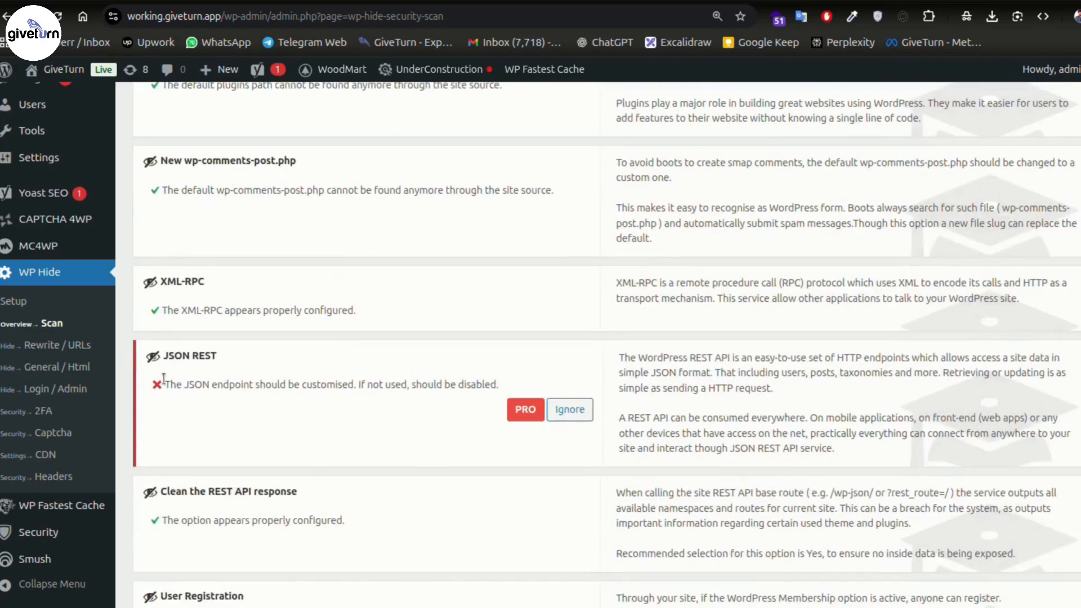
{"action": "scroll", "coordinate": [308, 381], "scroll_direction": "up", "scroll_amount": 12}
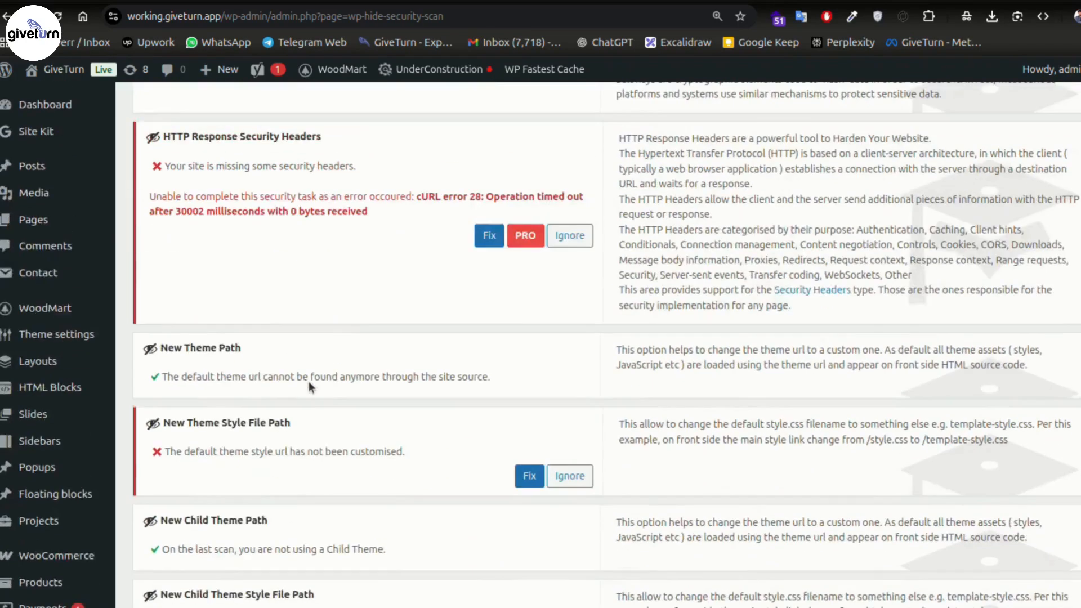
{"action": "scroll", "coordinate": [309, 384], "scroll_direction": "up", "scroll_amount": 5}
{"action": "scroll", "coordinate": [312, 390], "scroll_direction": "up", "scroll_amount": 1}
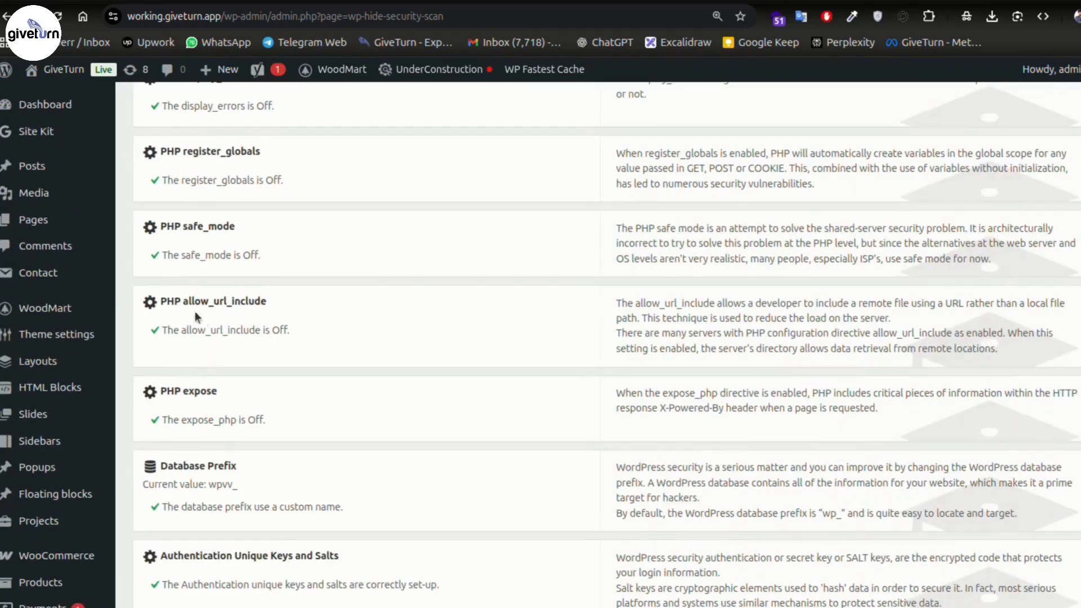
{"action": "scroll", "coordinate": [353, 259], "scroll_direction": "up", "scroll_amount": 1}
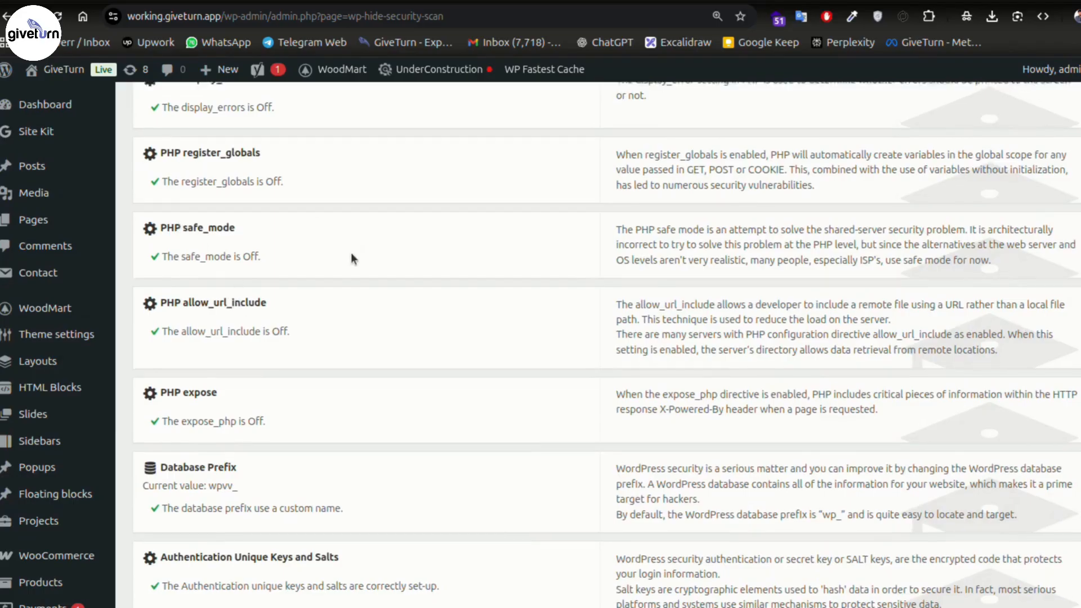
{"action": "scroll", "coordinate": [350, 259], "scroll_direction": "up", "scroll_amount": 15}
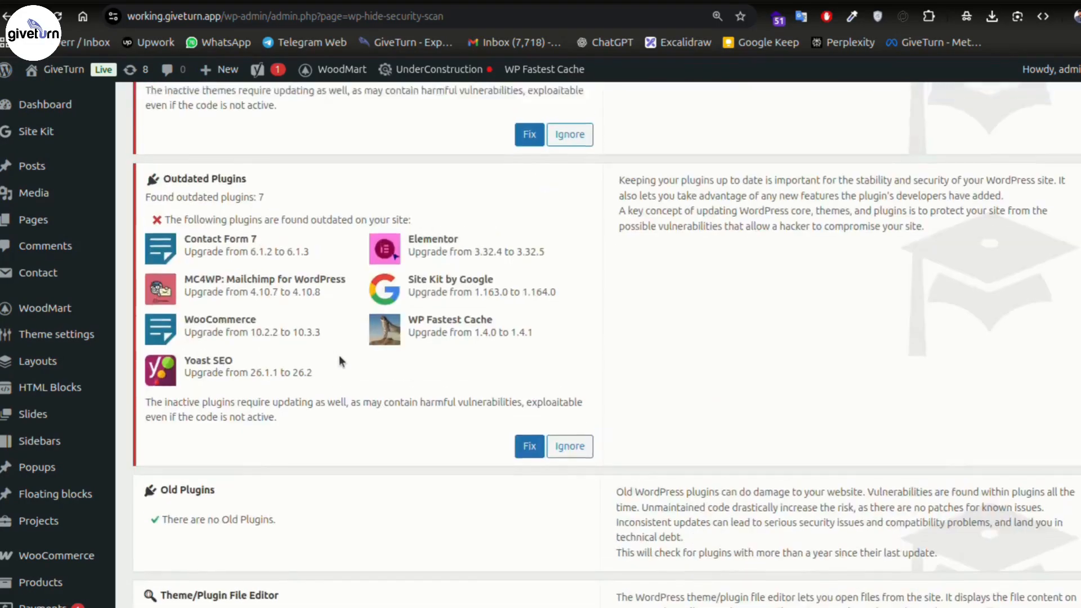
{"action": "scroll", "coordinate": [339, 356], "scroll_direction": "down", "scroll_amount": 3}
- Highlight the Theme/Plugin File Editor check and its 'file editor is disabled' status
{"action": "left_click_drag", "start_coordinate": [163, 417], "coordinate": [280, 414]}
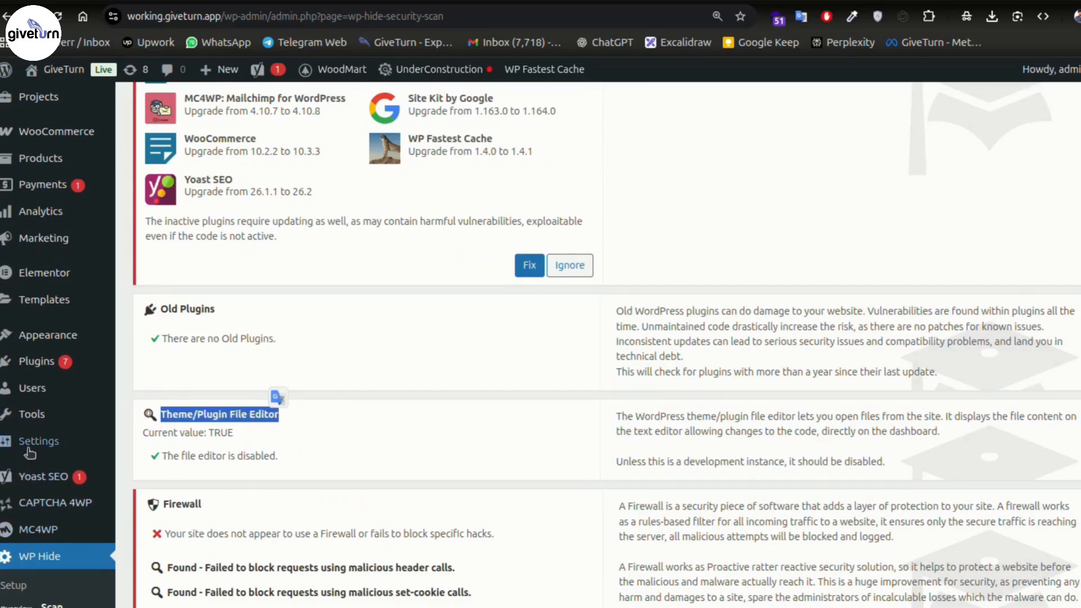
{"action": "left_click", "coordinate": [187, 455]}
{"action": "triple_click", "coordinate": [188, 455]}
{"action": "left_click", "coordinate": [360, 452]}
- Highlight the note allowing only JPEG, JPG, PNG, BMP, GIF, PDF, CSV, XLS and XLSX attachments
{"action": "scroll", "coordinate": [360, 452], "scroll_direction": "up", "scroll_amount": 3}
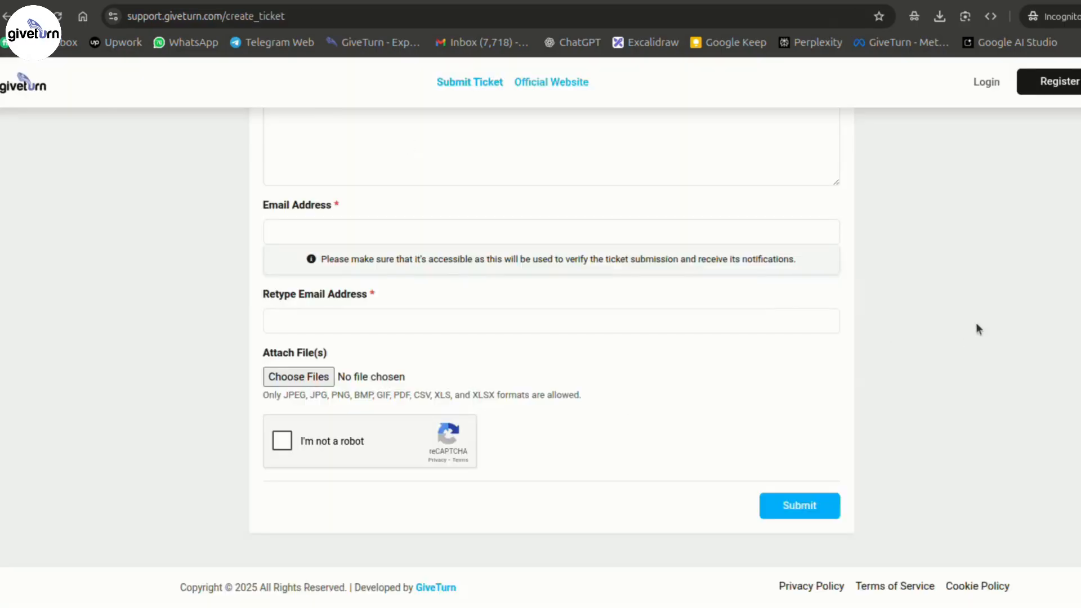
{"action": "scroll", "coordinate": [939, 307], "scroll_direction": "up", "scroll_amount": 3}
{"action": "scroll", "coordinate": [957, 265], "scroll_direction": "down", "scroll_amount": 3}
{"action": "left_click_drag", "start_coordinate": [262, 395], "coordinate": [306, 402]}
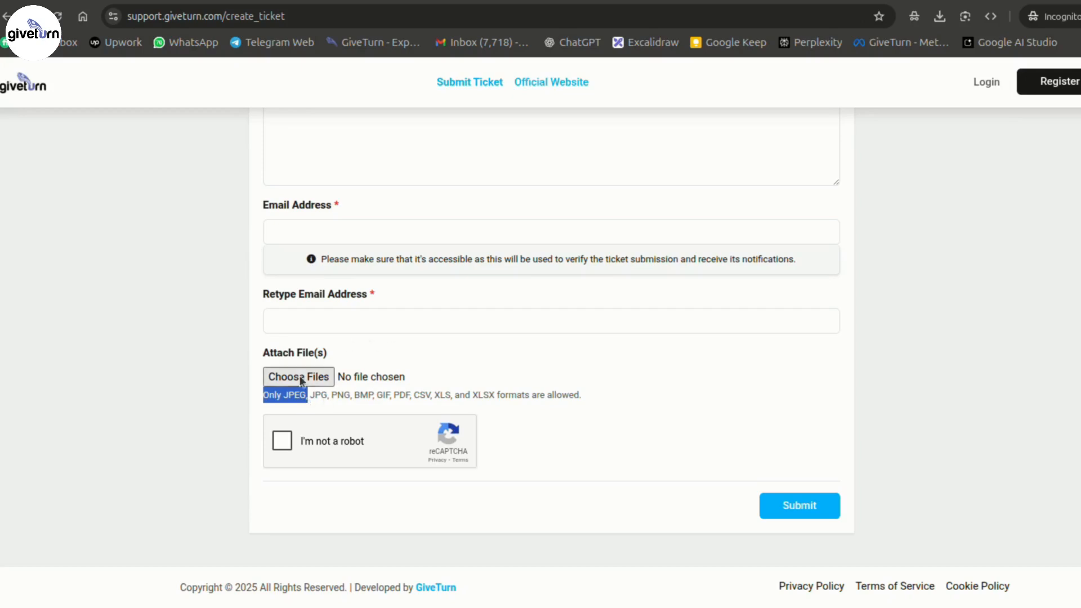
{"action": "left_click", "coordinate": [385, 397]}
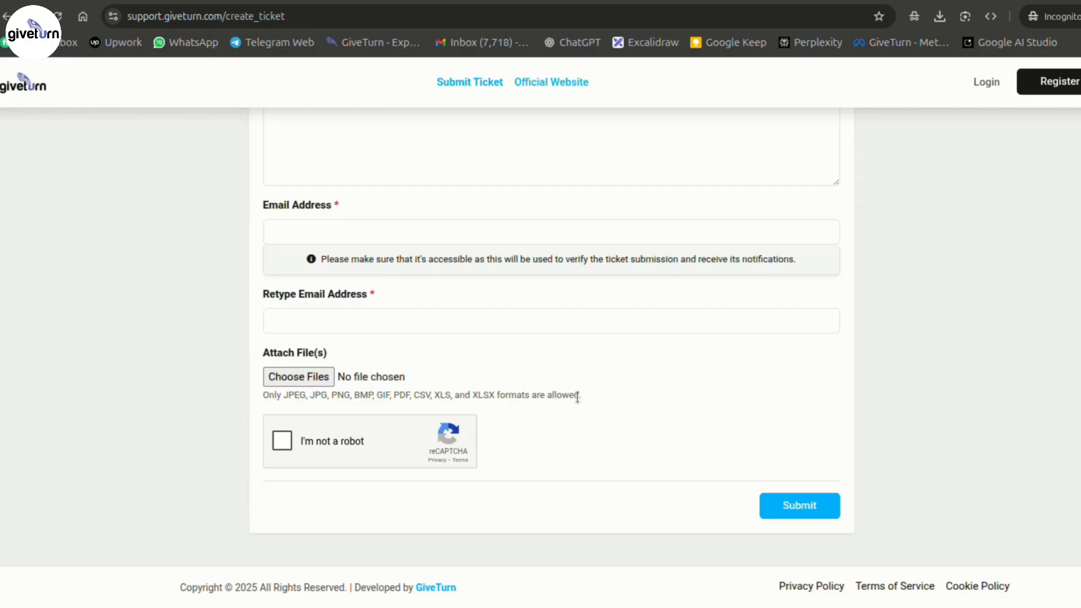
{"action": "left_click_drag", "start_coordinate": [579, 395], "coordinate": [281, 401]}
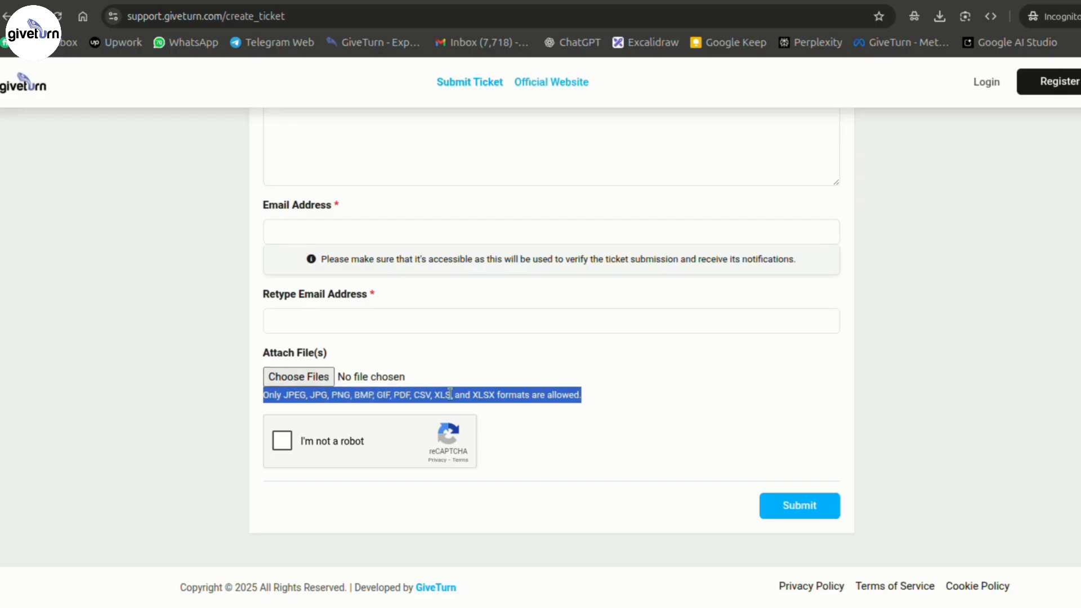
{"action": "left_click", "coordinate": [570, 413]}
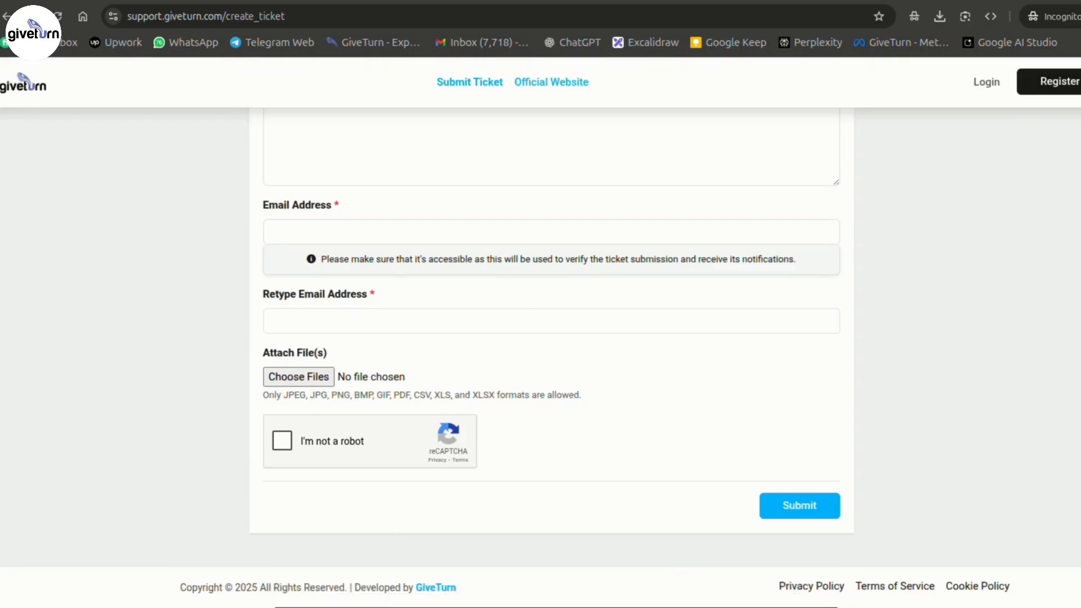
- Paste the PHP $_FILES upload-validation code into the text editor
{"action": "key", "text": "alt+Tab"}
{"action": "type", "text": "<?php if (isset($_FILES['file'])) {     $allowedExtensions = ['jpeg', 'jpg', 'png', 'bmp', 'gif', 'pdf', 'csv', 'xls', 'xlsx'];      // Get the file extension     $fileName = $_FILES['file']['name'];     $fileExt = strtolower(pathinfo($fileName, PATHINFO_EXTENSION));      // Validate extension     if (!in_array($fileExt, $allowedExtensions)) {         die(\"Error: Only JPEG, JPG, PNG, BMP, GIF, PDF, CSV, XLS, and XLSX files are allowed.\");     }      // Optional: move the file to a directory     $uploadDir = 'uploads/';     if (!is_dir($uploadDir)) mkdir($uploadDir, 0755, true);      $targetFile = $uploadDir . basename($fileName);     if (move_uploaded_file($_FILES['file']['tmp_name'], $targetFile)) {         echo \"File uploaded successfully: $targetFile\";     } else {         echo \"Error: Failed to upload file.\";     } } ?>"}
{"action": "scroll", "coordinate": [483, 372], "scroll_direction": "down", "scroll_amount": 4}
{"action": "scroll", "coordinate": [478, 428], "scroll_direction": "up", "scroll_amount": 1}
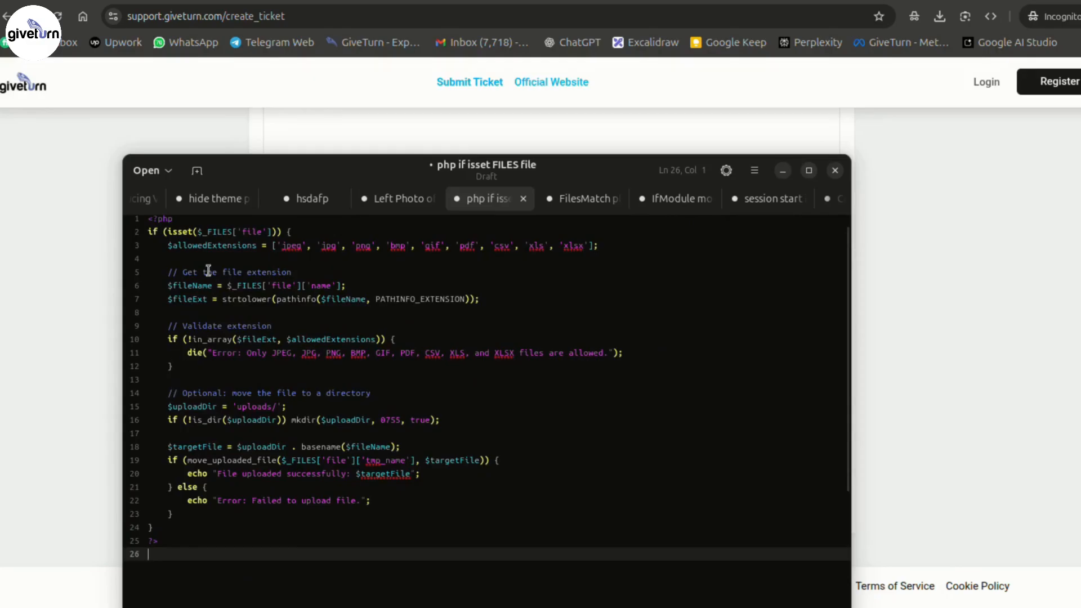
{"action": "scroll", "coordinate": [285, 276], "scroll_direction": "up", "scroll_amount": 1}
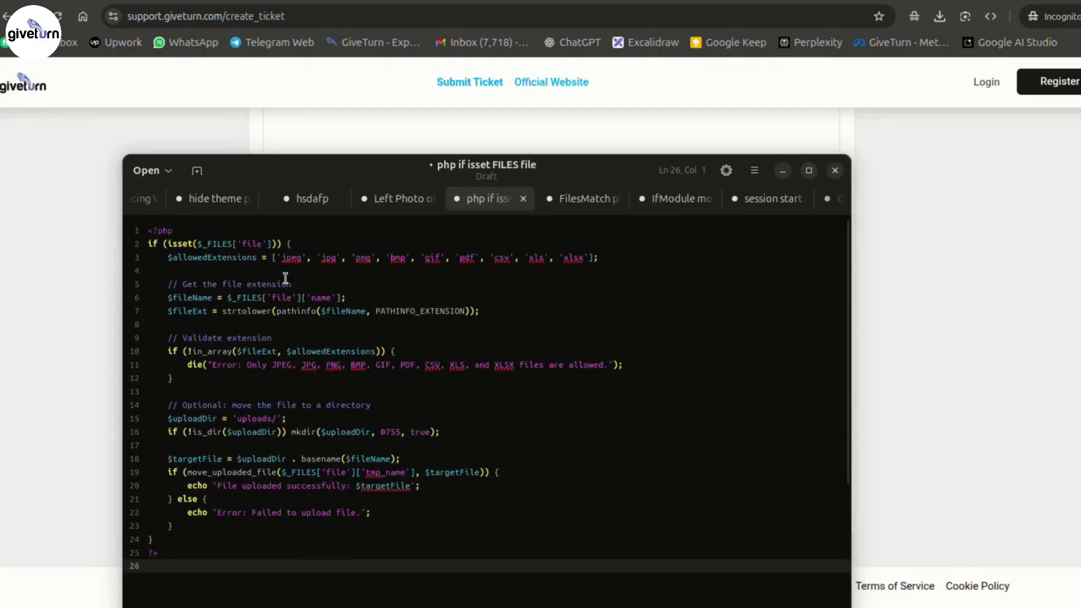
- Highlight $allowedExtensions, the in_array check, the error message and the move_uploaded_file line
{"action": "left_click_drag", "start_coordinate": [167, 258], "coordinate": [258, 258]}
{"action": "double_click", "coordinate": [298, 351]}
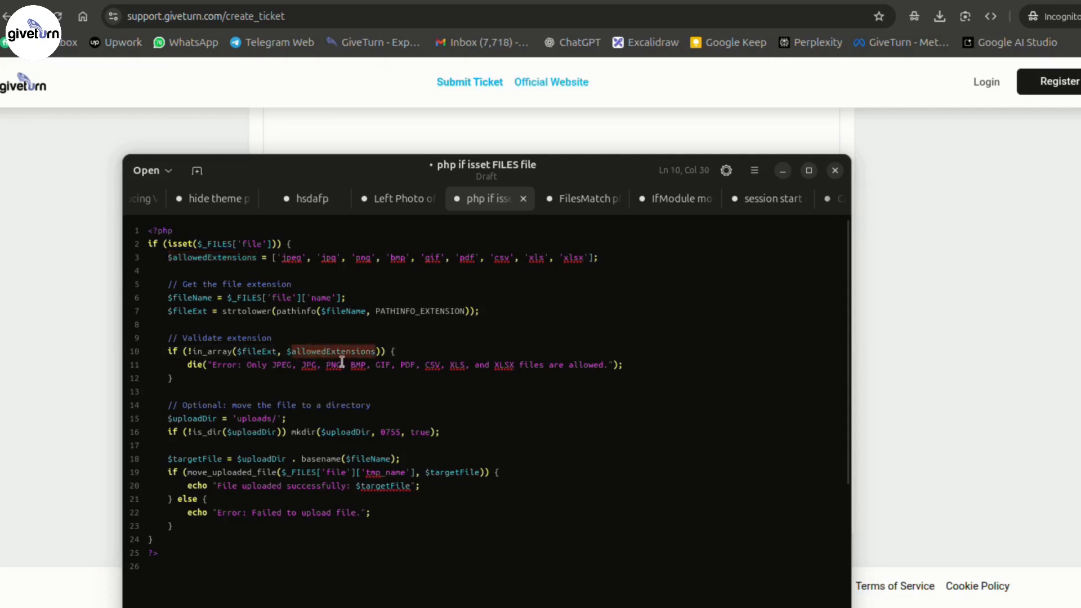
{"action": "left_click_drag", "start_coordinate": [190, 365], "coordinate": [598, 374]}
{"action": "left_click", "coordinate": [292, 473]}
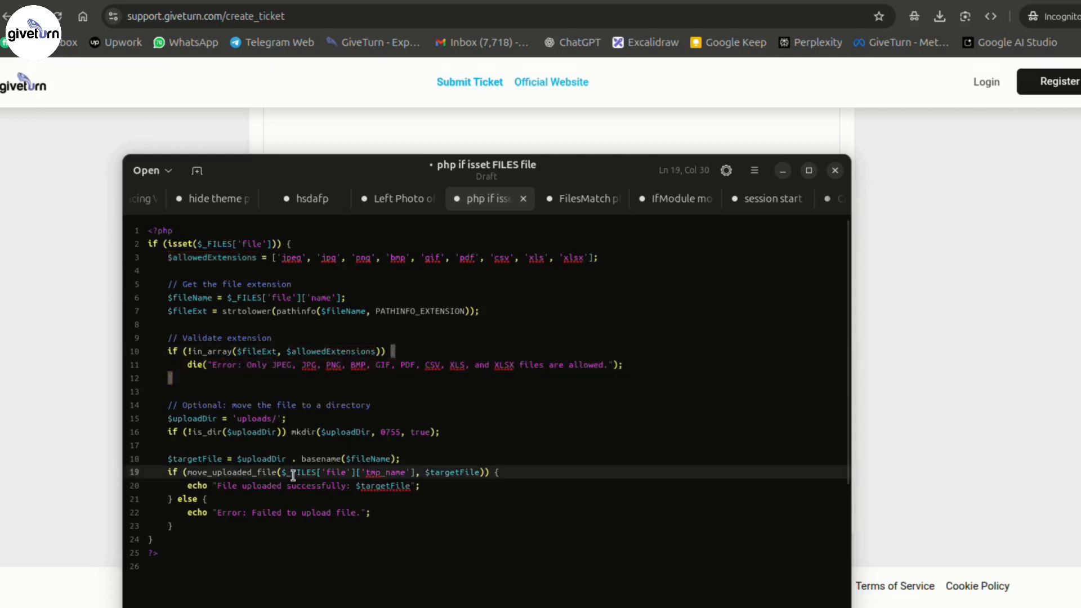
{"action": "left_click_drag", "start_coordinate": [272, 259], "coordinate": [621, 263]}
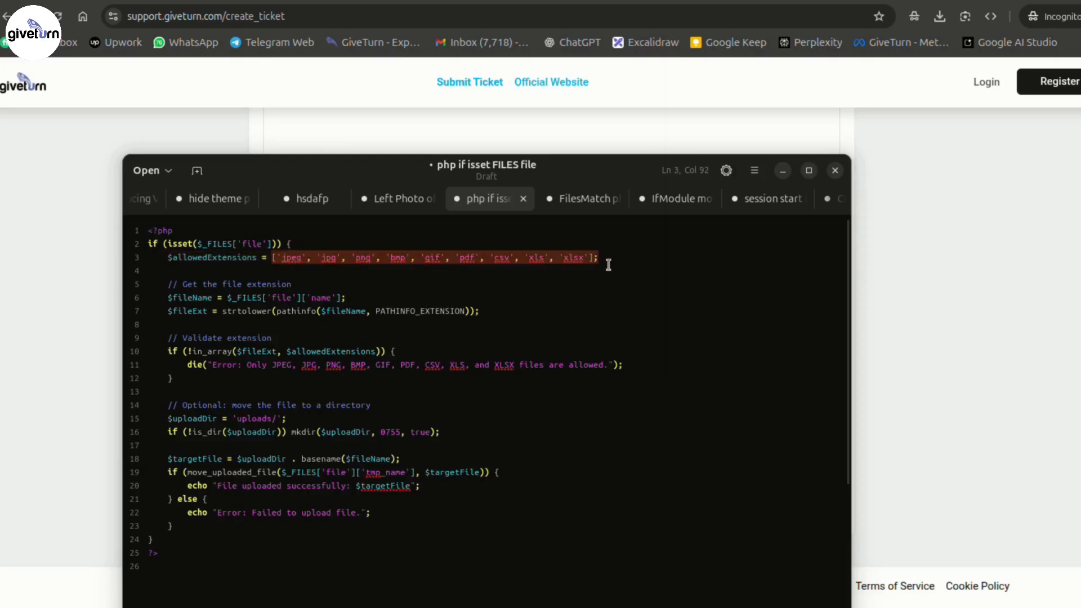
{"action": "left_click", "coordinate": [343, 485]}
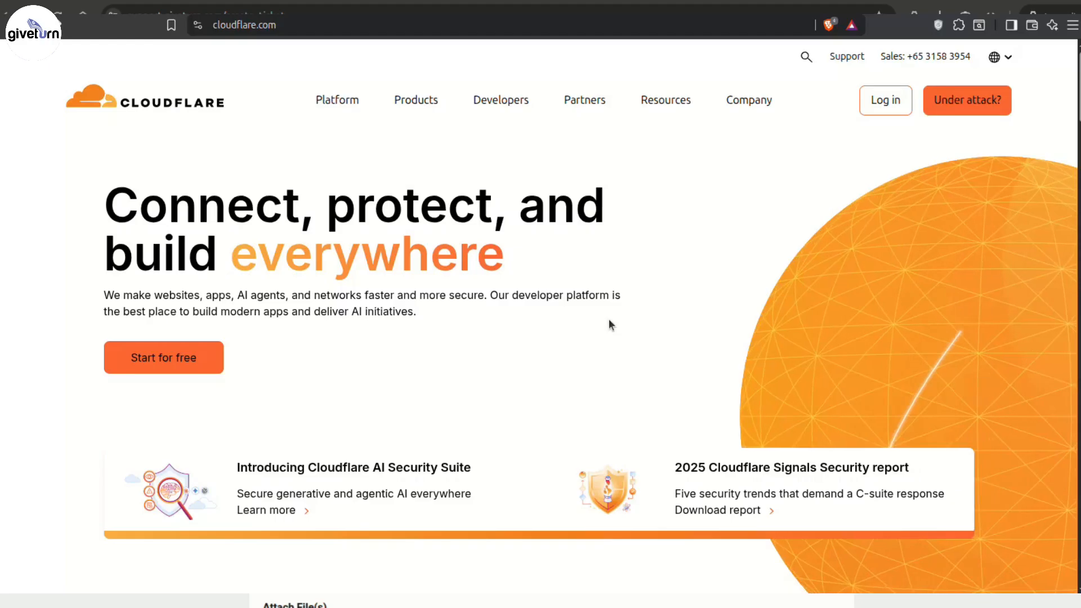
- Scroll through cloudflare.com's homepage sections on WAF, DDoS and bot protection
{"action": "scroll", "coordinate": [789, 226], "scroll_direction": "down", "scroll_amount": 3}
{"action": "scroll", "coordinate": [792, 234], "scroll_direction": "down", "scroll_amount": 7}
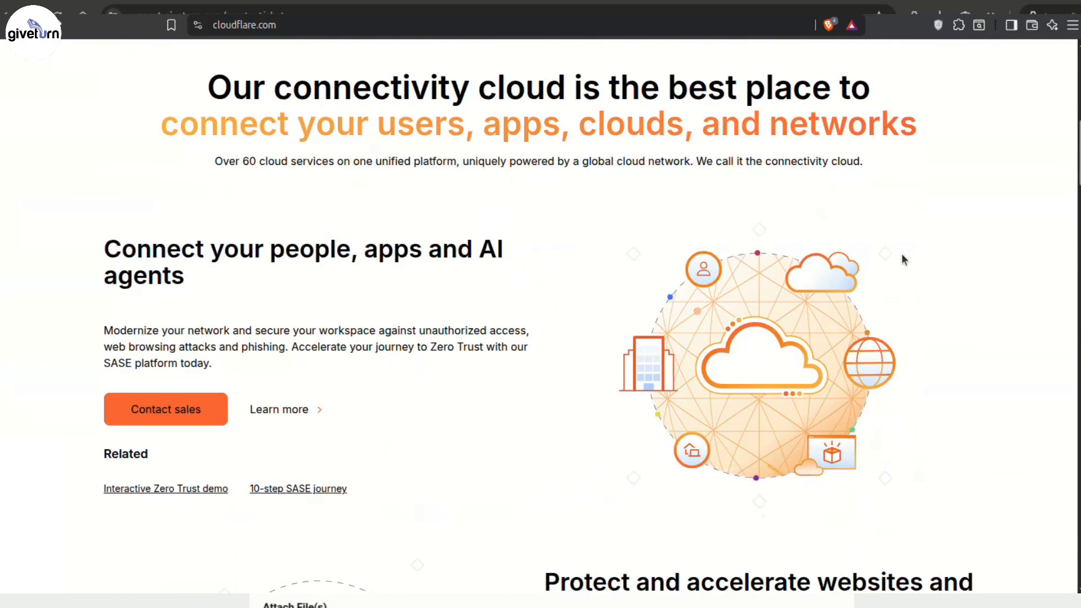
{"action": "scroll", "coordinate": [990, 257], "scroll_direction": "down", "scroll_amount": 3}
{"action": "scroll", "coordinate": [980, 262], "scroll_direction": "down", "scroll_amount": 2}
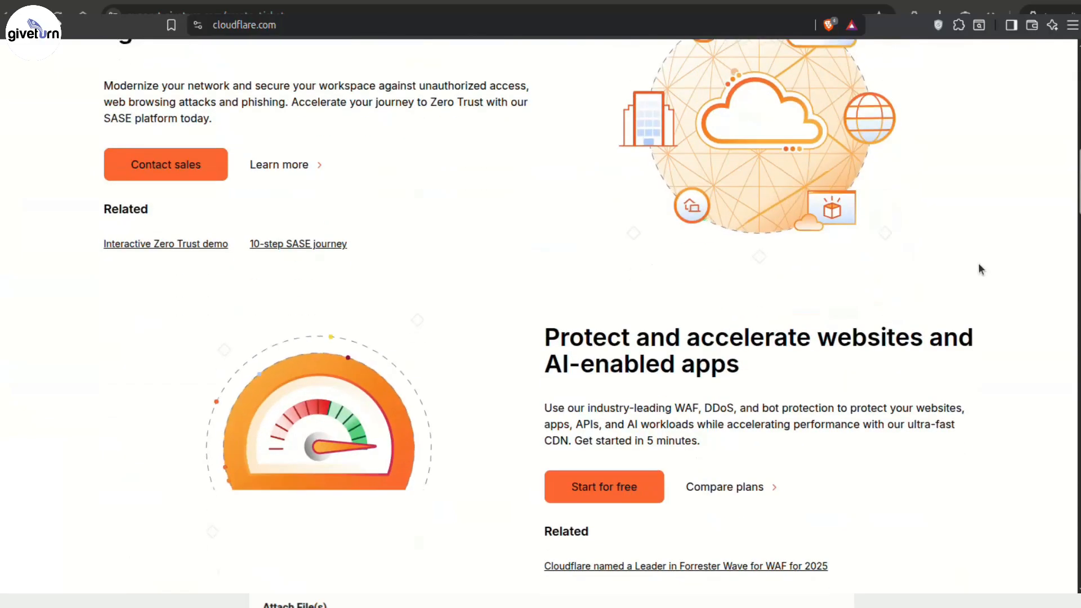
{"action": "scroll", "coordinate": [972, 263], "scroll_direction": "down", "scroll_amount": 4}
{"action": "scroll", "coordinate": [972, 267], "scroll_direction": "down", "scroll_amount": 8}
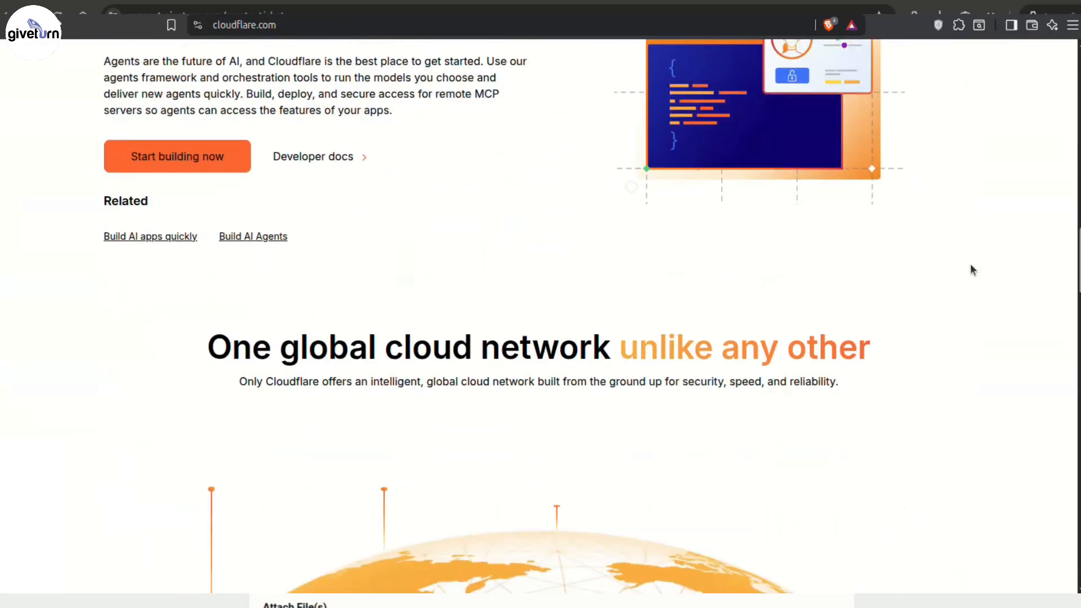
{"action": "scroll", "coordinate": [971, 265], "scroll_direction": "down", "scroll_amount": 3}
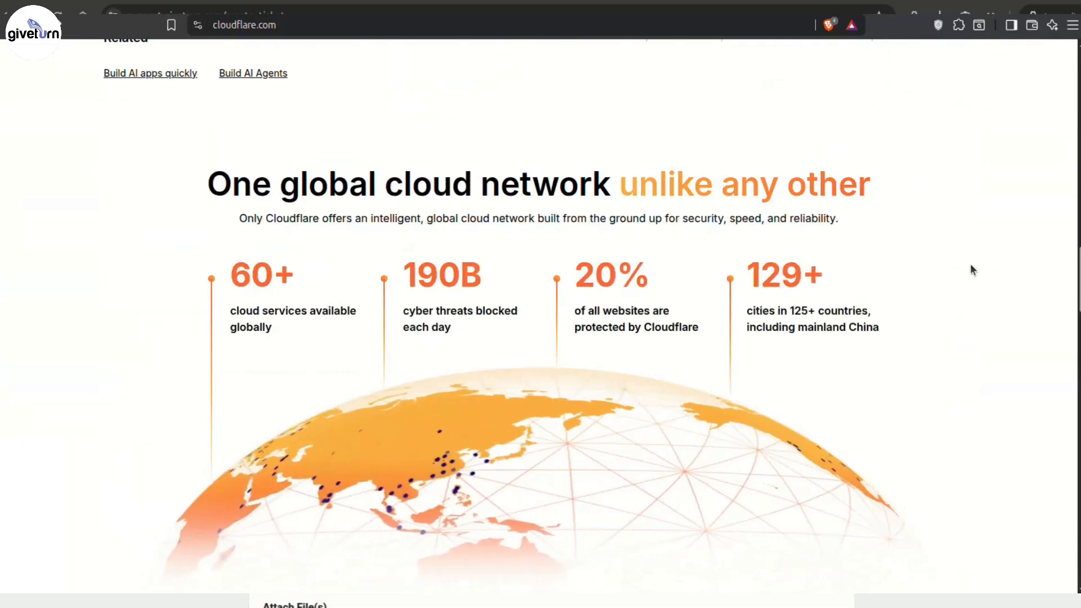
{"action": "scroll", "coordinate": [971, 265], "scroll_direction": "down", "scroll_amount": 4}
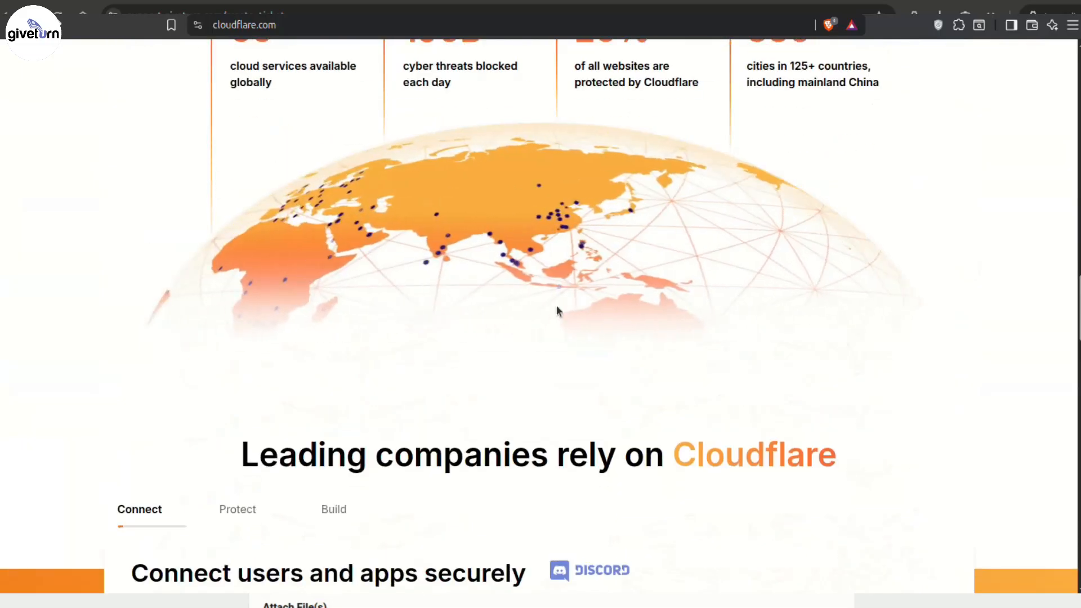
{"action": "scroll", "coordinate": [904, 278], "scroll_direction": "down", "scroll_amount": 12}
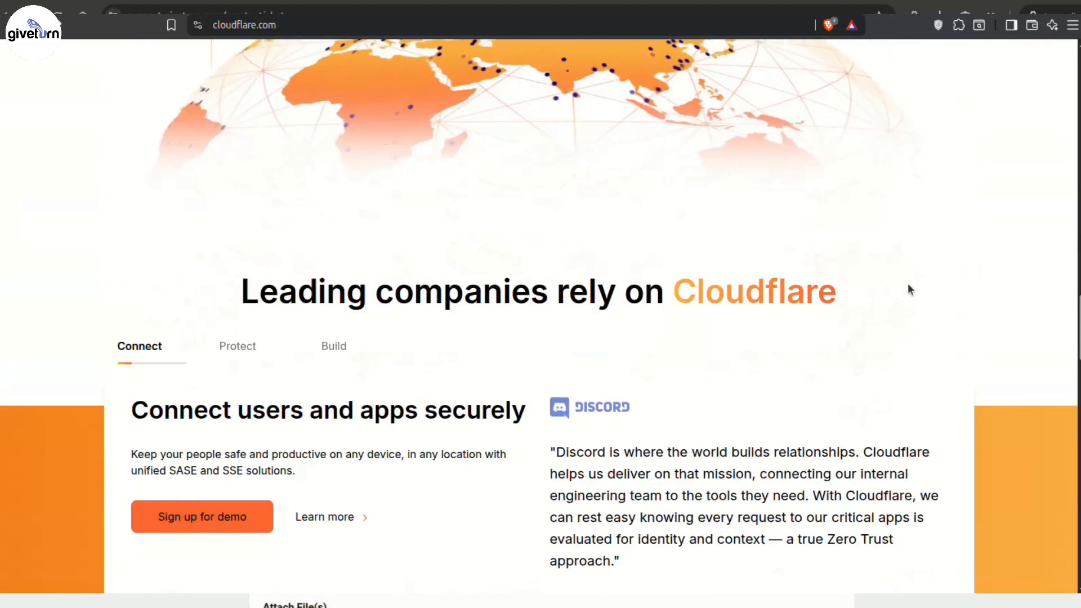
{"action": "scroll", "coordinate": [912, 303], "scroll_direction": "down", "scroll_amount": 3}
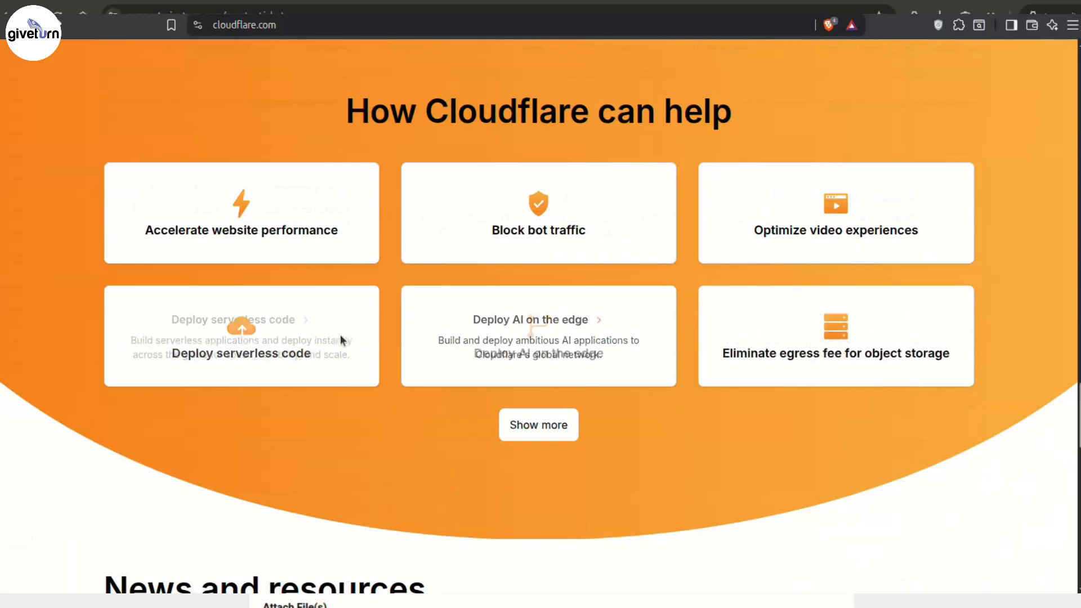
{"action": "scroll", "coordinate": [346, 374], "scroll_direction": "down", "scroll_amount": 7}
{"action": "scroll", "coordinate": [605, 409], "scroll_direction": "down", "scroll_amount": 7}
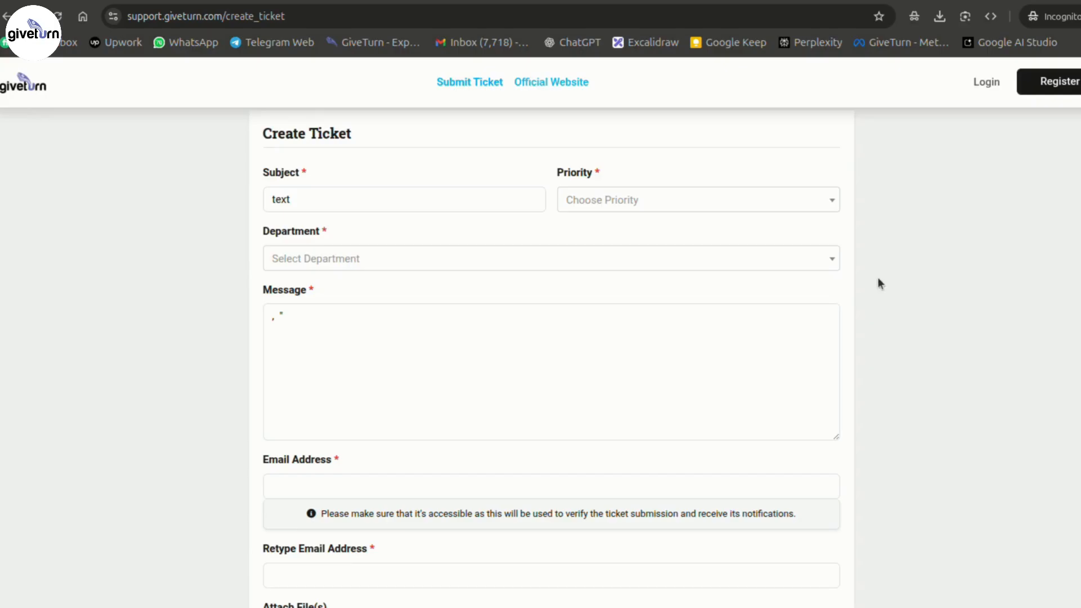
- Show amplification_ddos_example.png, the DNS-resolver DDoS amplification diagram, in Image Viewer
{"action": "mouse_move", "coordinate": [527, 602]}
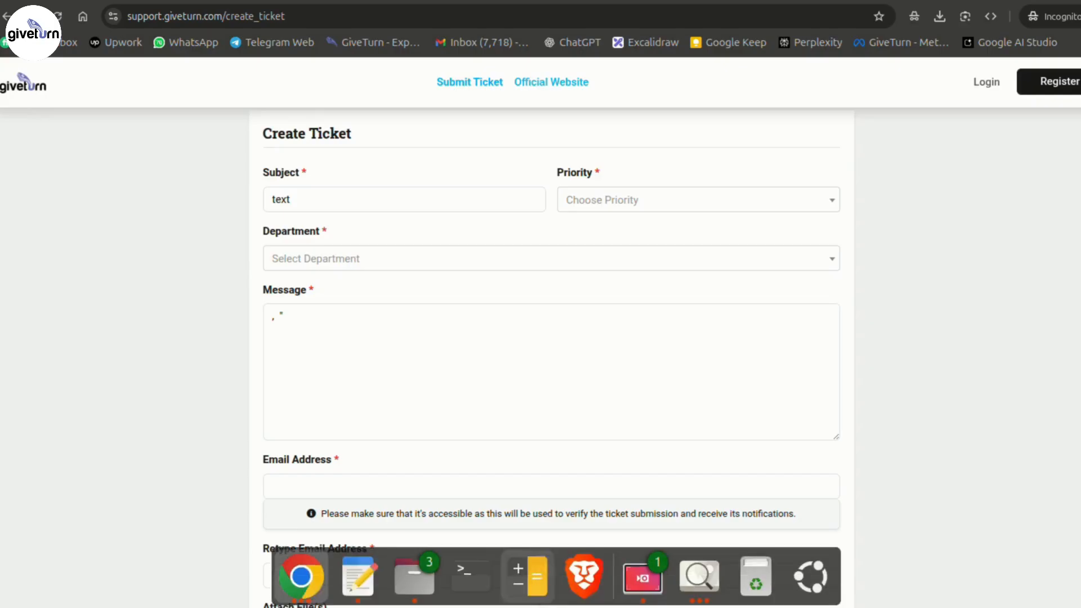
{"action": "left_click", "coordinate": [707, 592]}
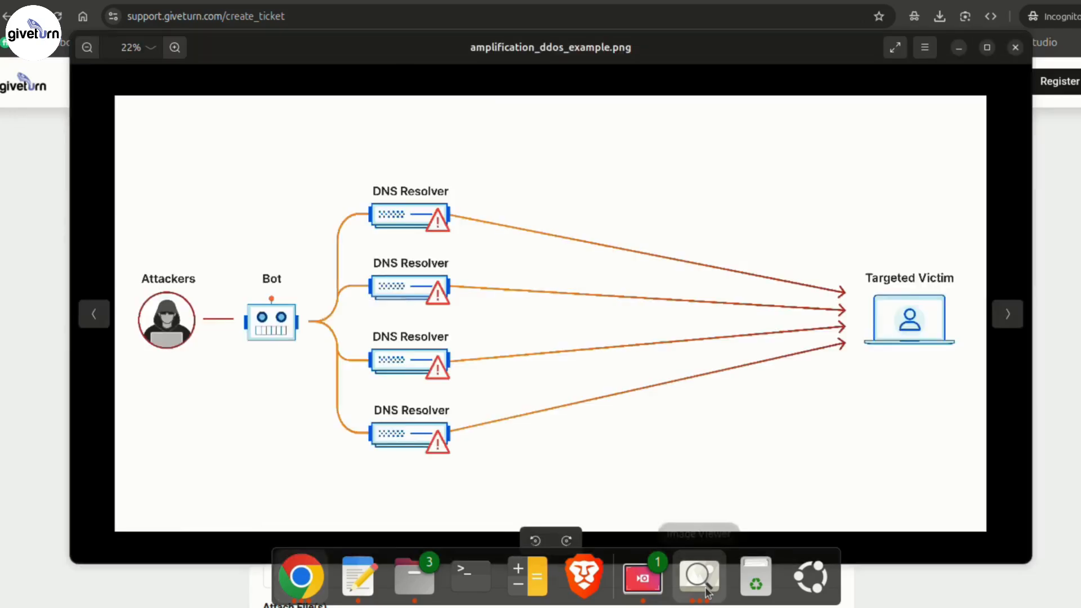
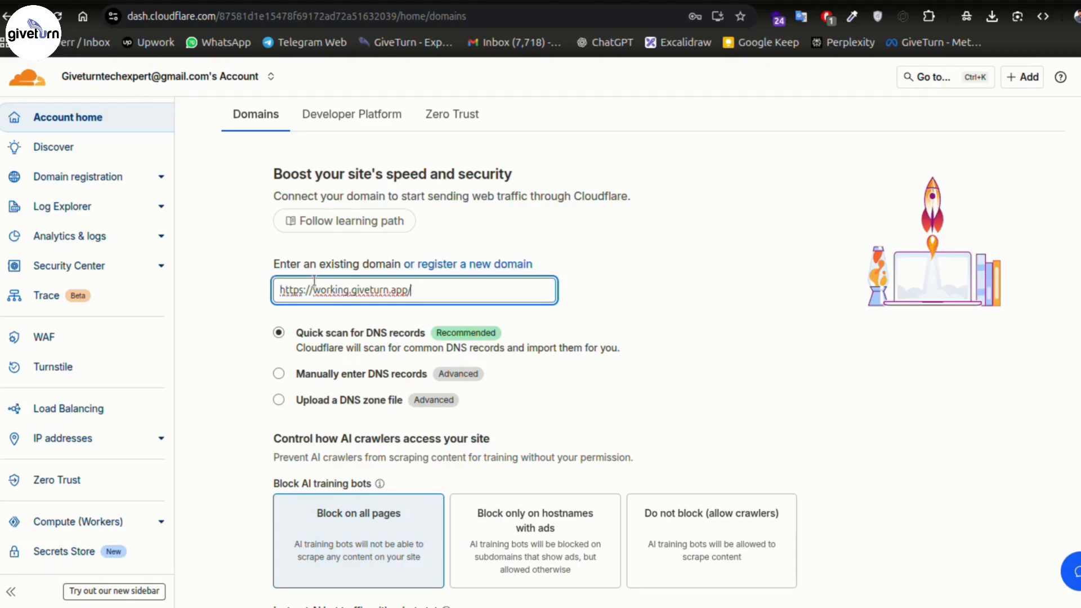
- Remove 'working.' so the domain field reads only giveturn.app
{"action": "double_click", "coordinate": [333, 289]}
{"action": "key", "text": "BackSpace"}
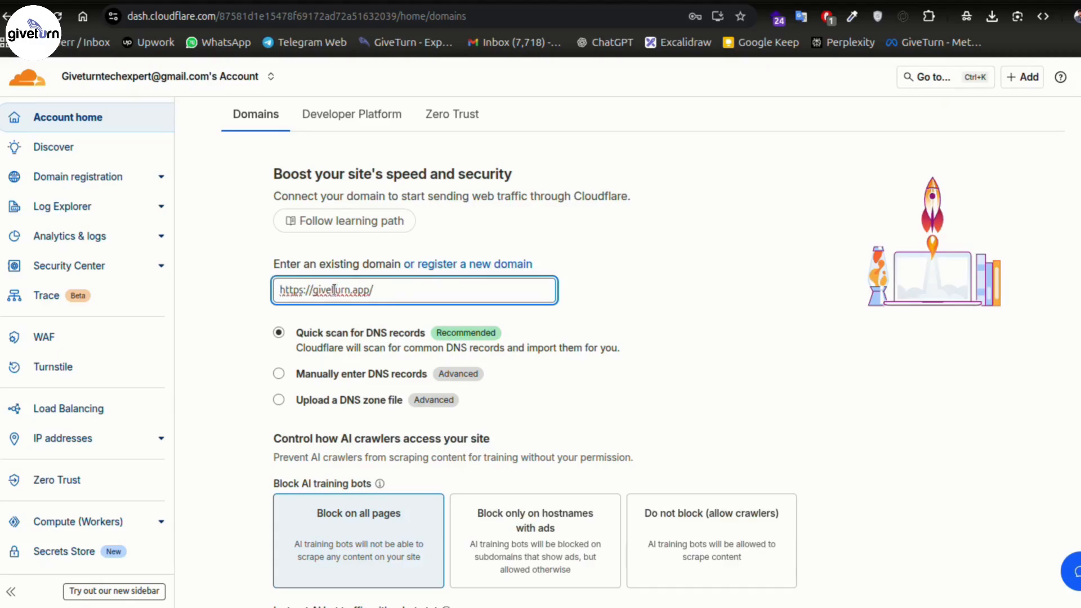
{"action": "left_click", "coordinate": [750, 219]}
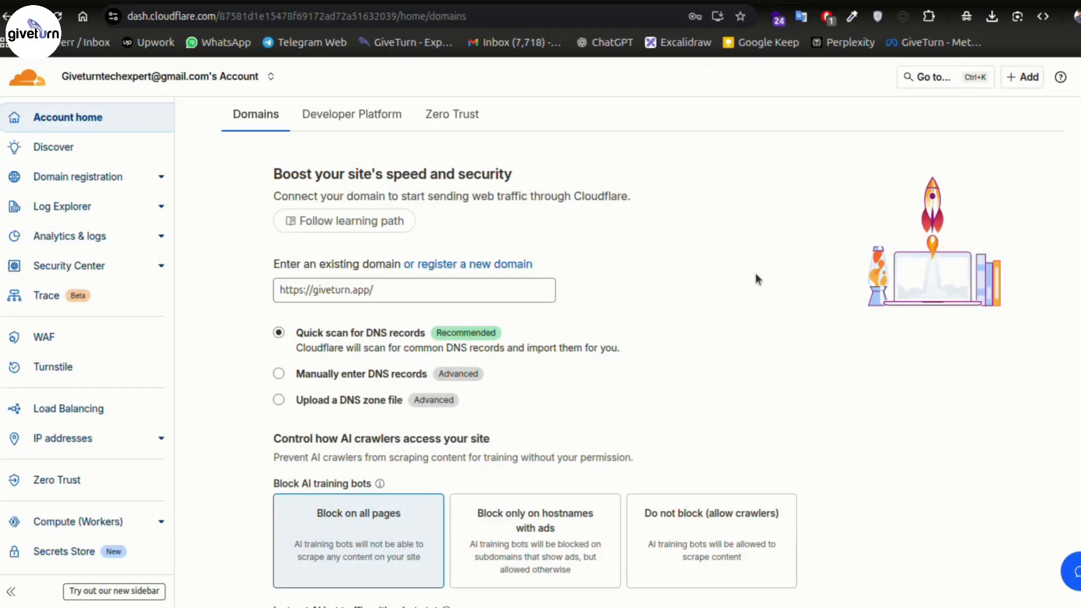
- Keep Quick scan for DNS records selected and submit giveturn.app
{"action": "scroll", "coordinate": [704, 332], "scroll_direction": "down", "scroll_amount": 3}
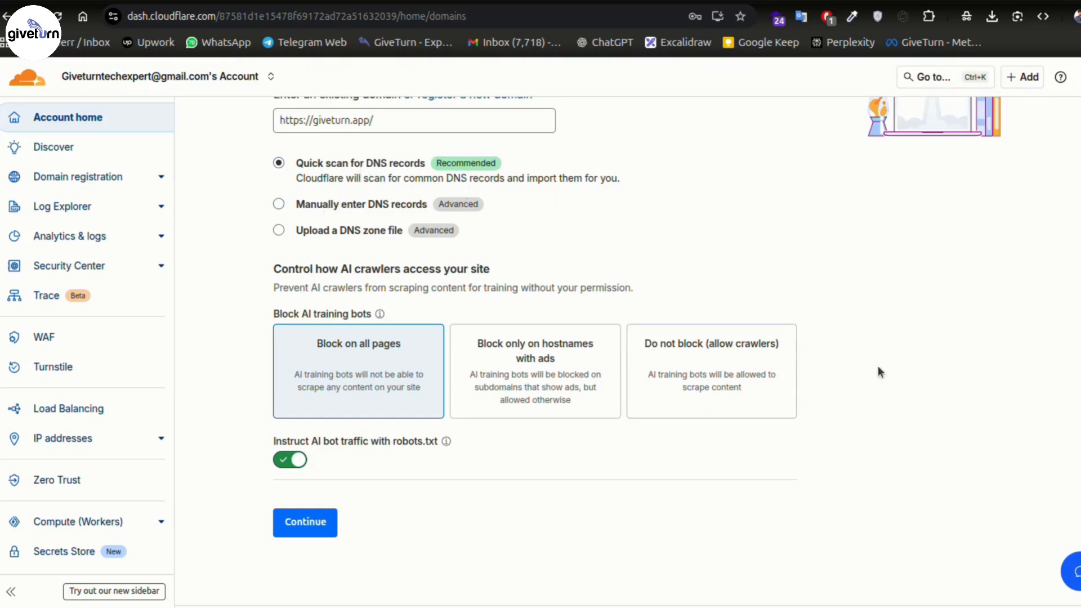
{"action": "left_click", "coordinate": [302, 204]}
{"action": "scroll", "coordinate": [598, 241], "scroll_direction": "up", "scroll_amount": 2}
{"action": "left_click", "coordinate": [285, 251]}
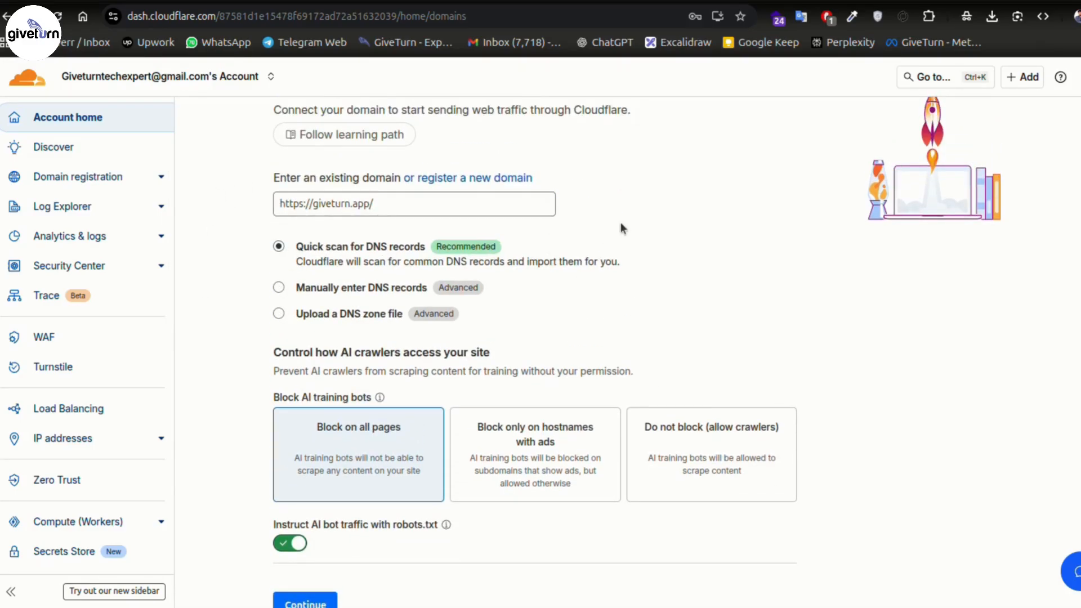
{"action": "scroll", "coordinate": [620, 222], "scroll_direction": "down", "scroll_amount": 2}
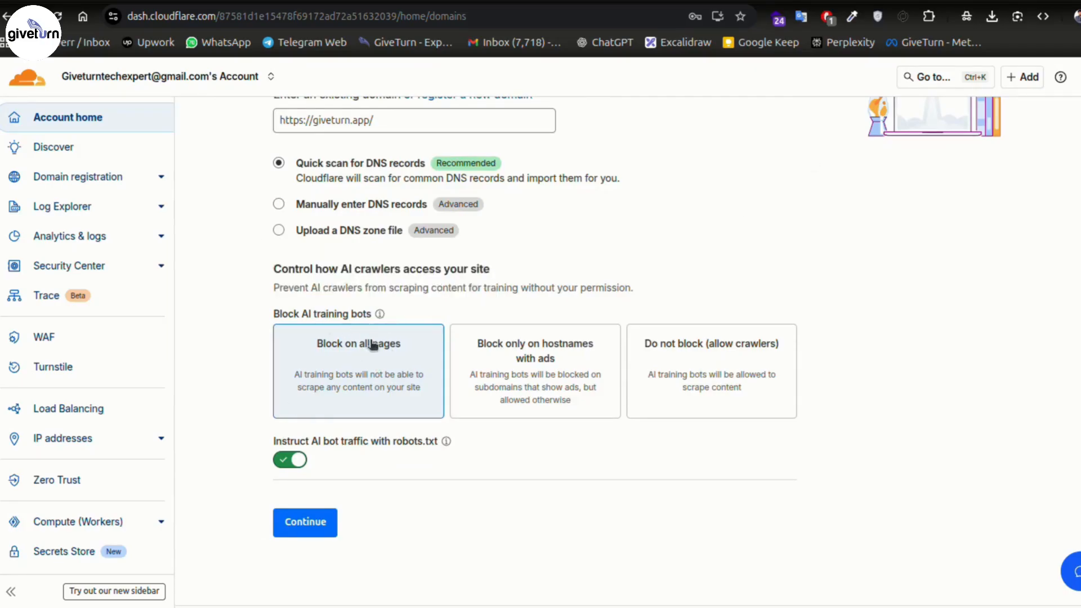
{"action": "scroll", "coordinate": [405, 428], "scroll_direction": "down", "scroll_amount": 1}
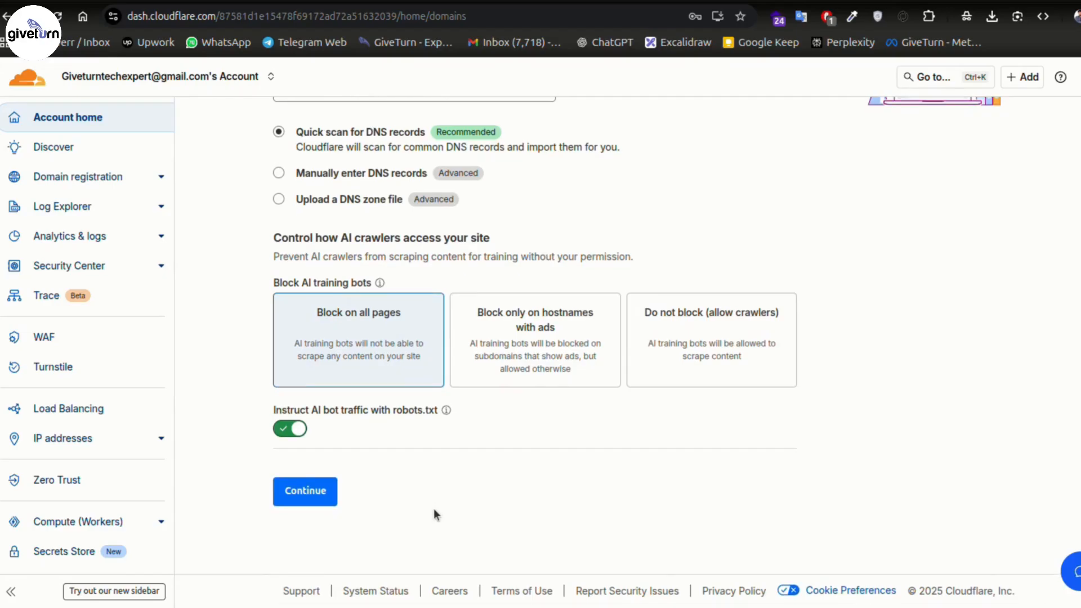
{"action": "left_click", "coordinate": [293, 492]}
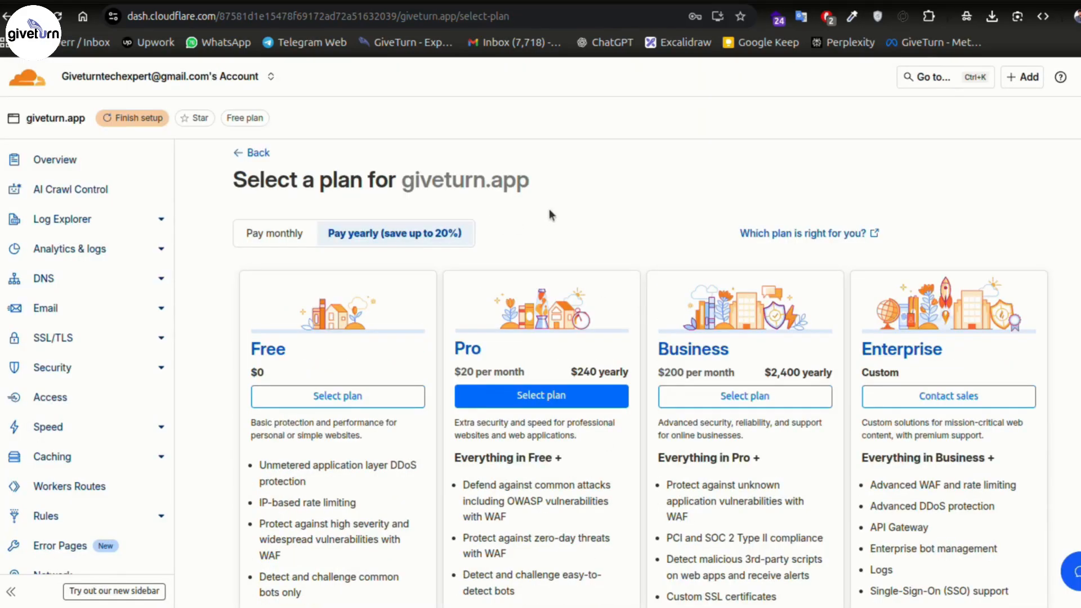
- Pick the Free plan for giveturn.app
{"action": "left_click_drag", "start_coordinate": [401, 181], "coordinate": [527, 189]}
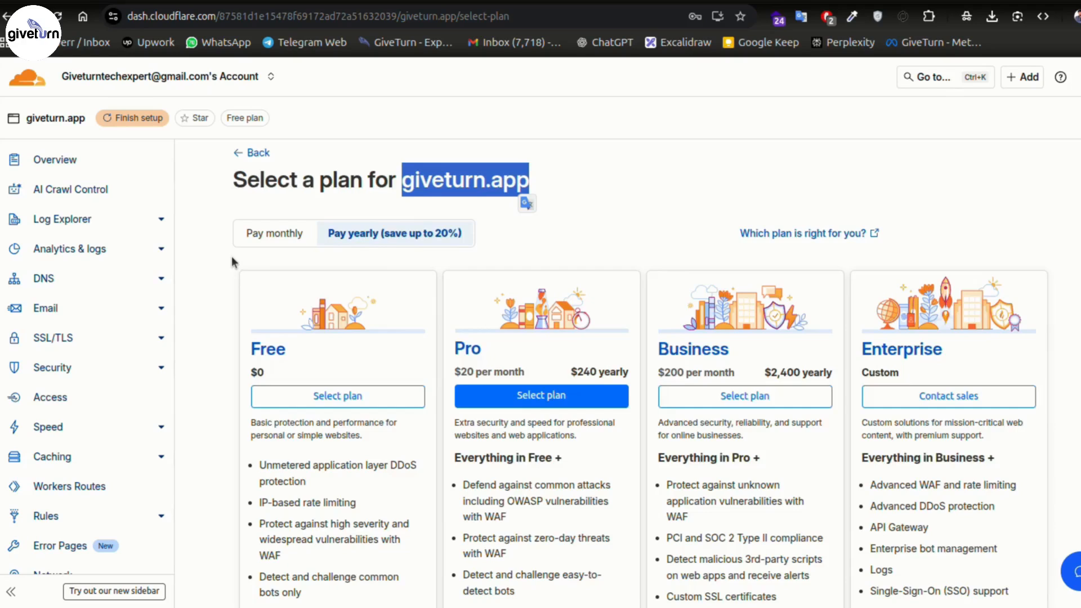
{"action": "scroll", "coordinate": [231, 256], "scroll_direction": "down", "scroll_amount": 5}
{"action": "scroll", "coordinate": [232, 256], "scroll_direction": "up", "scroll_amount": 5}
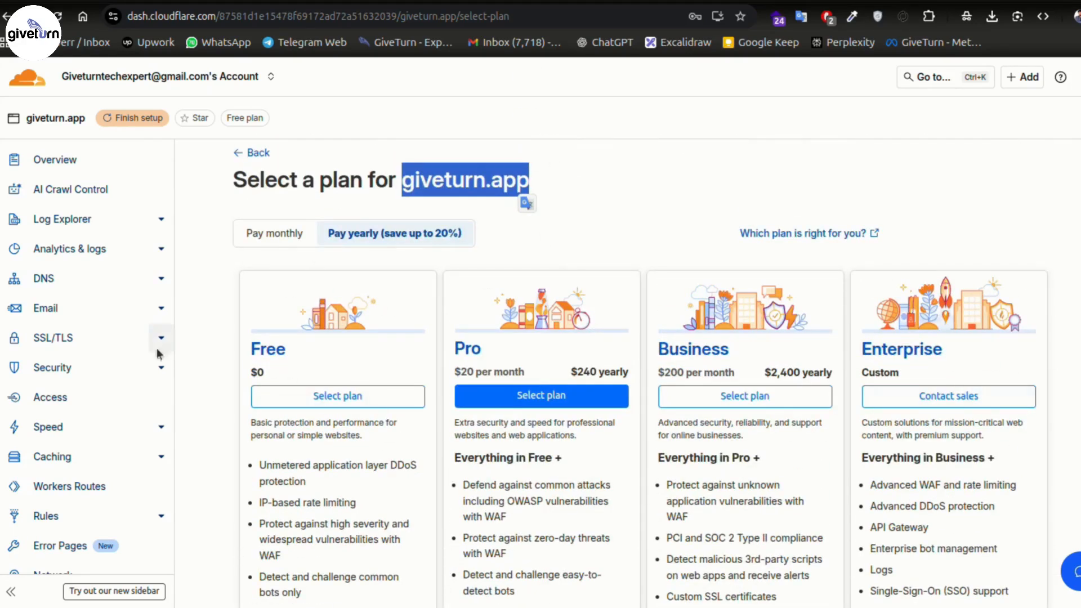
{"action": "left_click", "coordinate": [311, 401]}
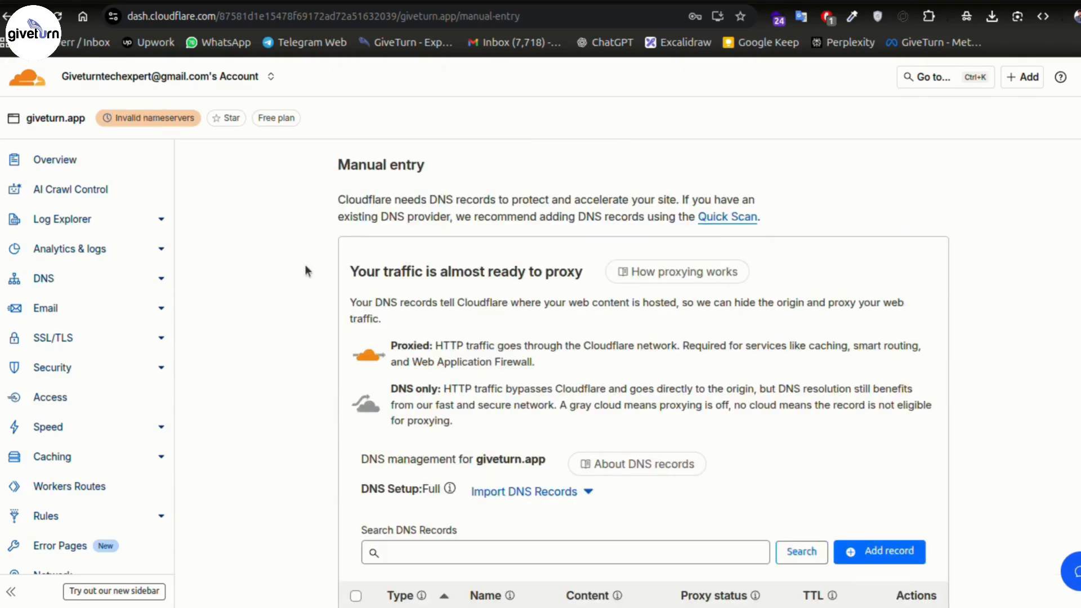
- Review the scanned DNS records, then continue to activation
{"action": "scroll", "coordinate": [307, 266], "scroll_direction": "down", "scroll_amount": 5}
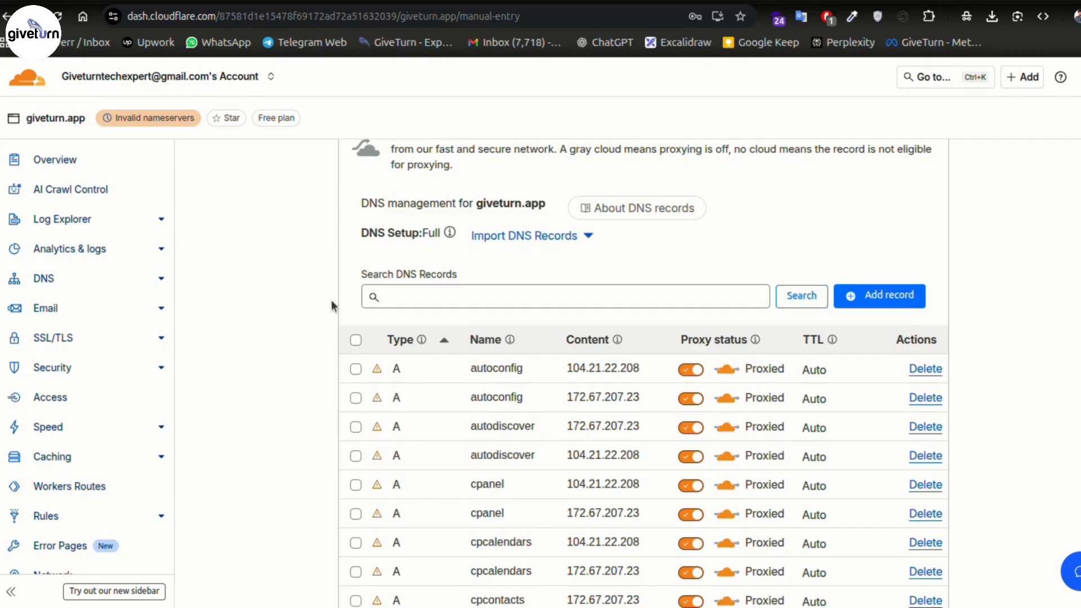
{"action": "scroll", "coordinate": [331, 304], "scroll_direction": "down", "scroll_amount": 3}
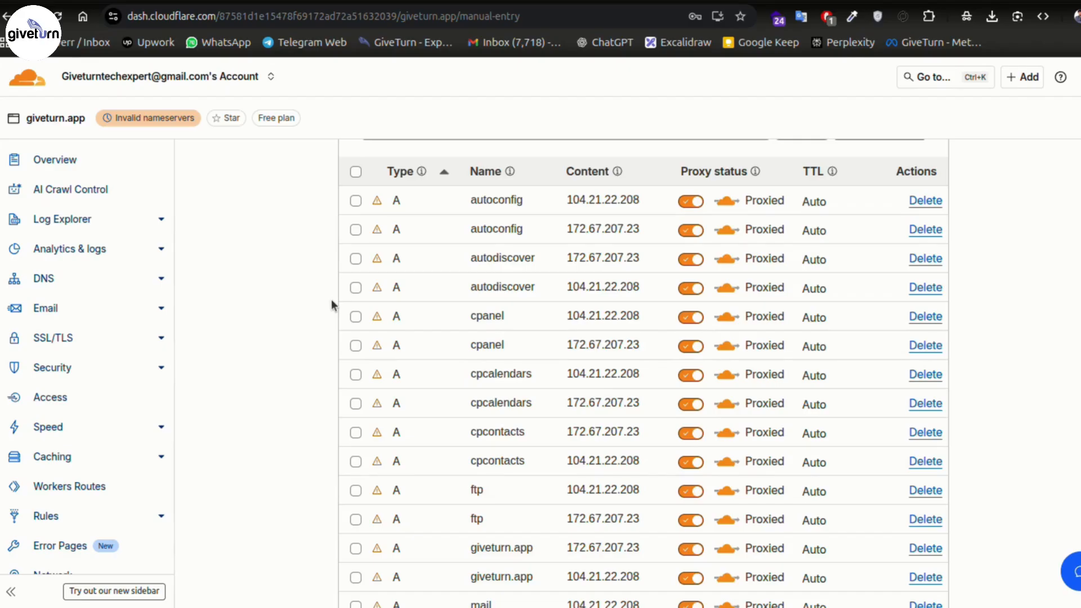
{"action": "scroll", "coordinate": [242, 238], "scroll_direction": "down", "scroll_amount": 15}
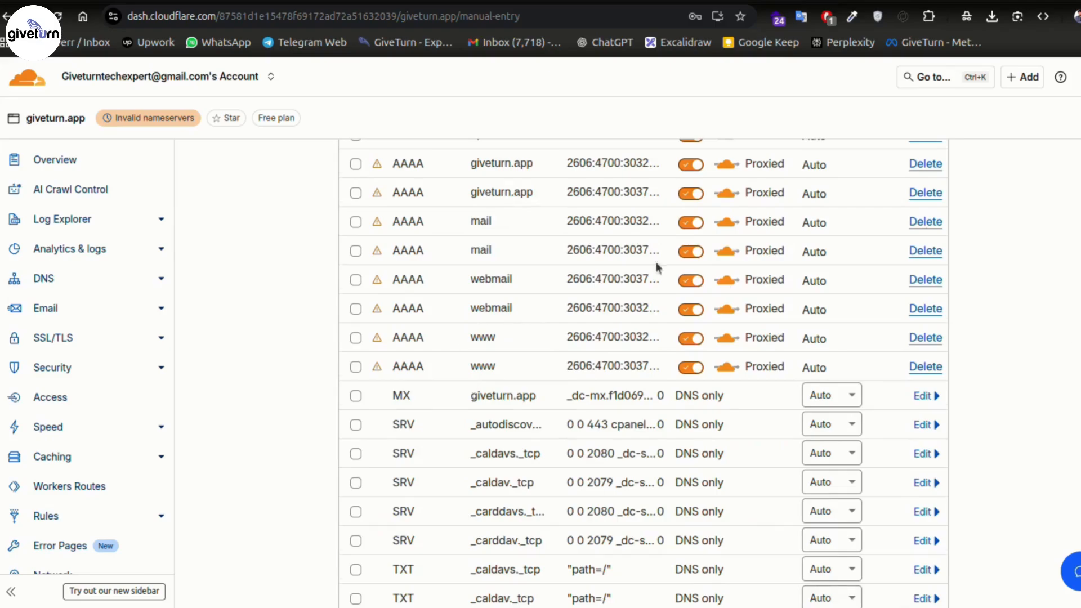
{"action": "scroll", "coordinate": [728, 290], "scroll_direction": "down", "scroll_amount": 5}
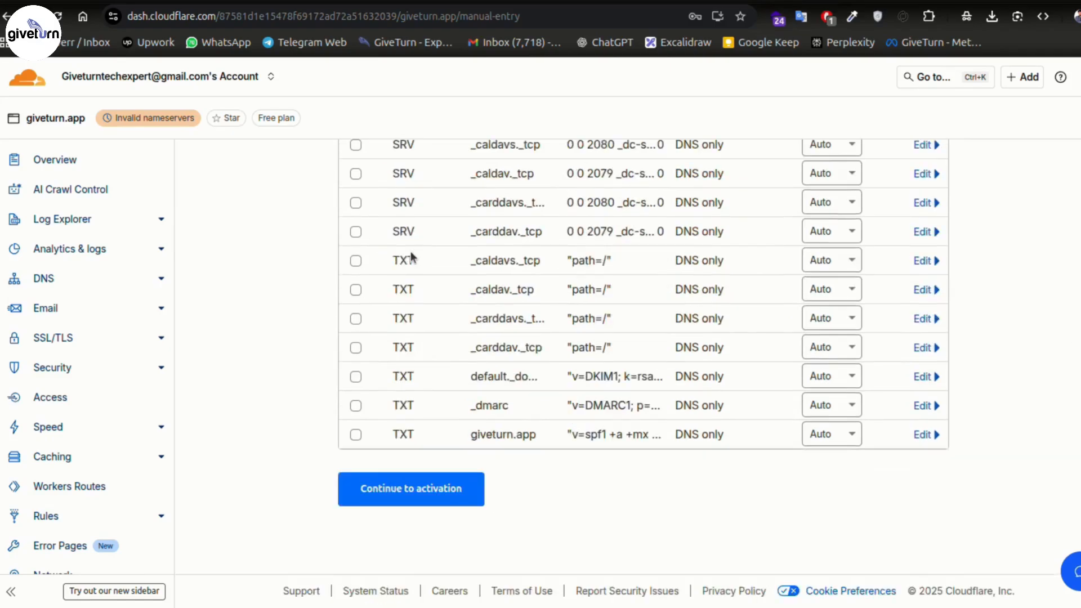
{"action": "left_click", "coordinate": [388, 504]}
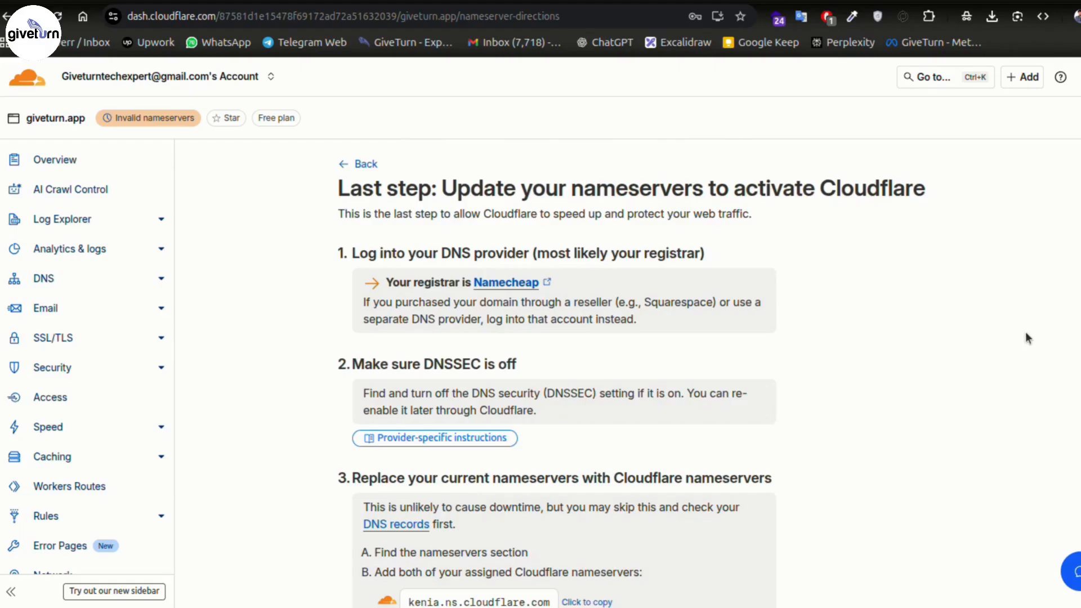
- Highlight the assigned nameservers kenia.ns.cloudflare.com and konnor.ns.cloudflare.com under the replace-nameservers step
{"action": "scroll", "coordinate": [911, 287], "scroll_direction": "down", "scroll_amount": 5}
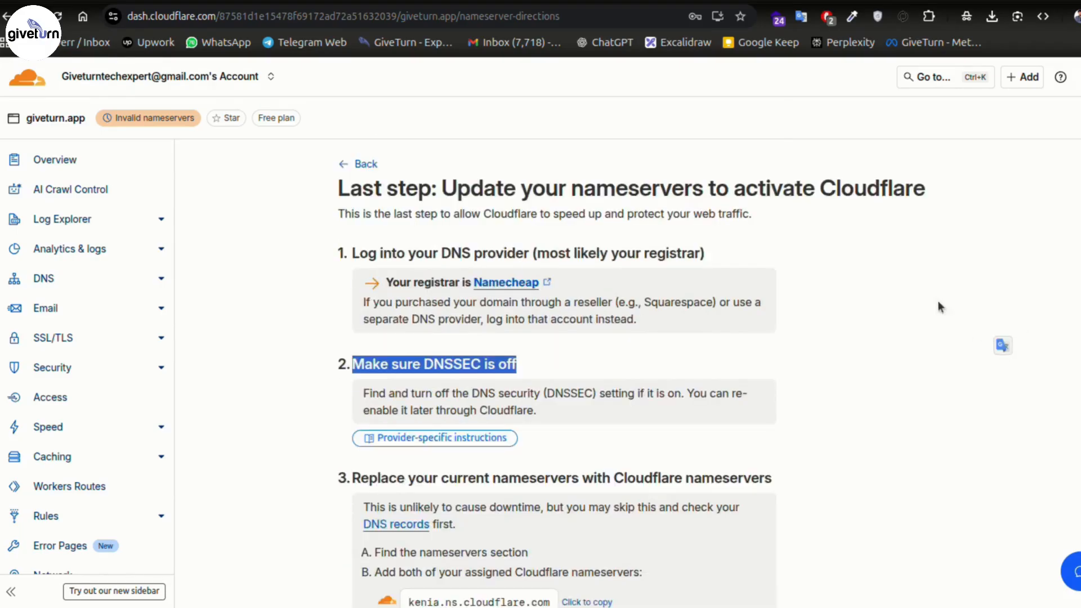
{"action": "left_click", "coordinate": [911, 293]}
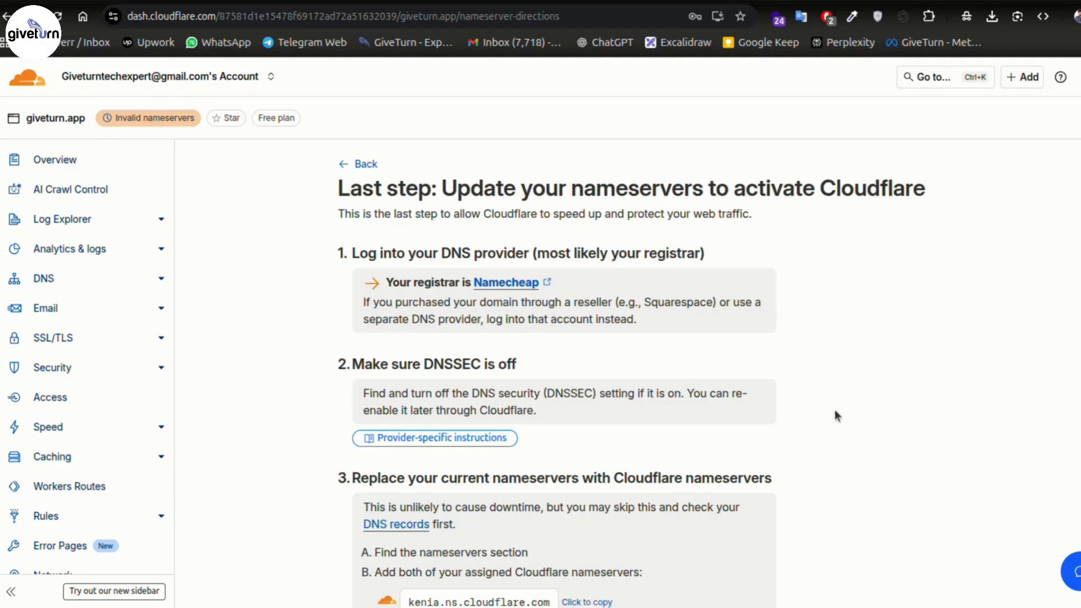
{"action": "scroll", "coordinate": [836, 415], "scroll_direction": "down", "scroll_amount": 3}
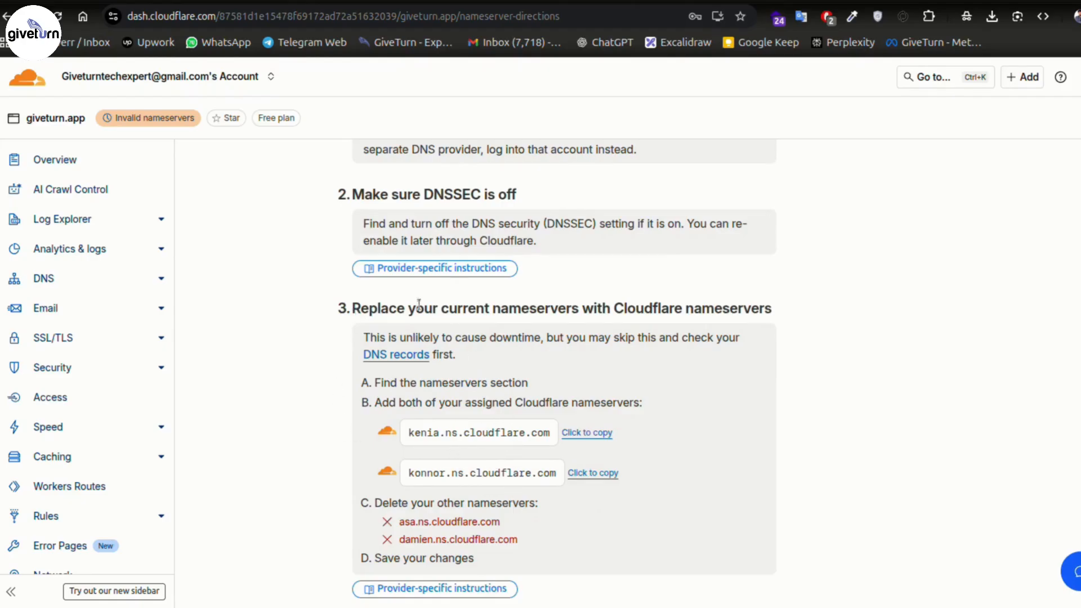
{"action": "left_click_drag", "start_coordinate": [353, 309], "coordinate": [772, 310]}
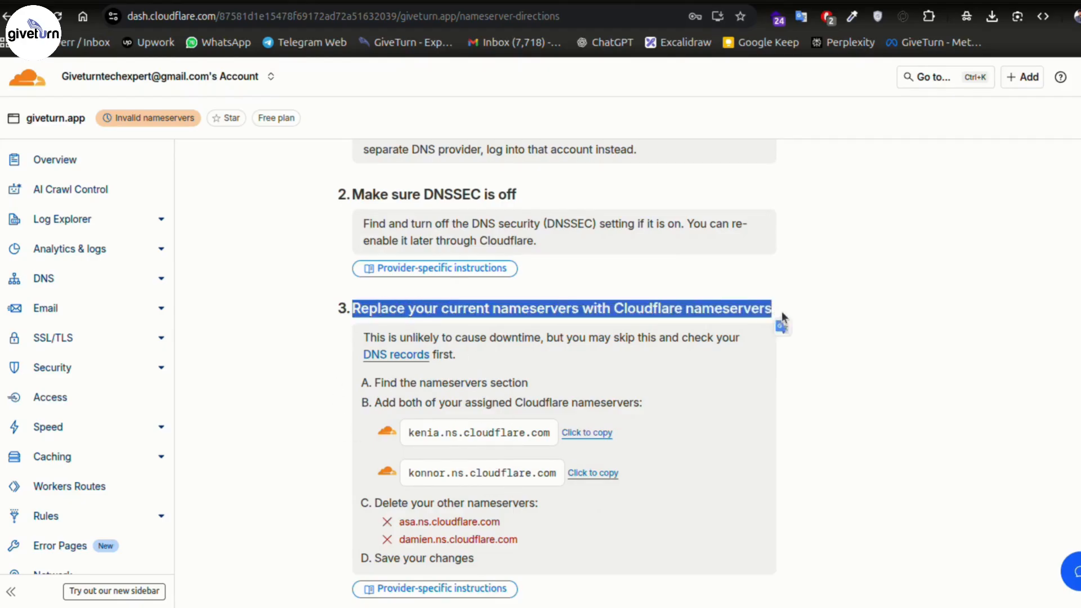
{"action": "left_click", "coordinate": [836, 303]}
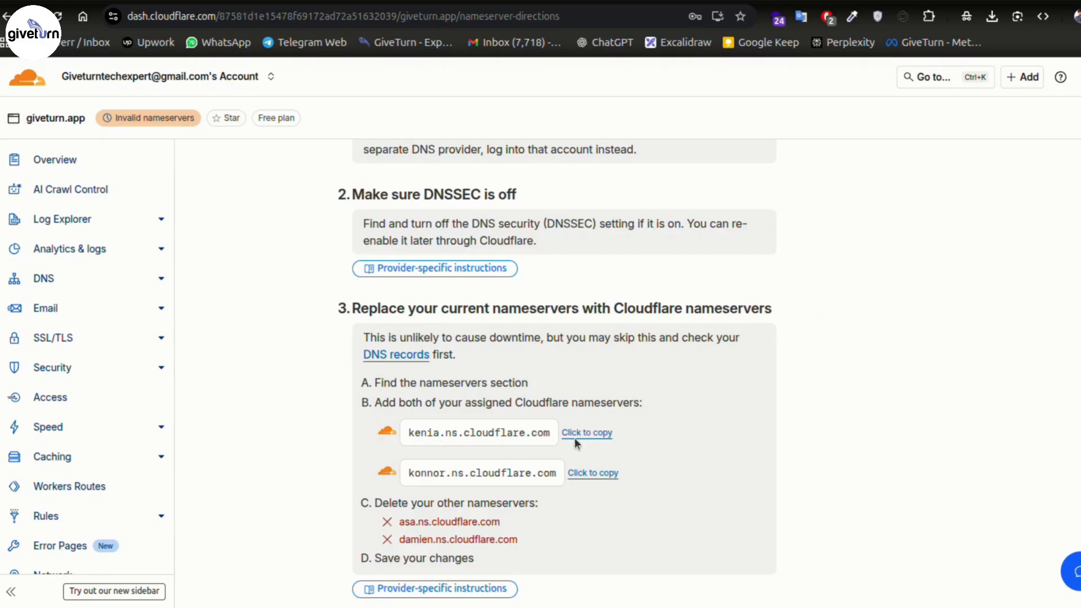
{"action": "left_click_drag", "start_coordinate": [407, 433], "coordinate": [553, 433]}
{"action": "left_click_drag", "start_coordinate": [403, 475], "coordinate": [562, 474]}
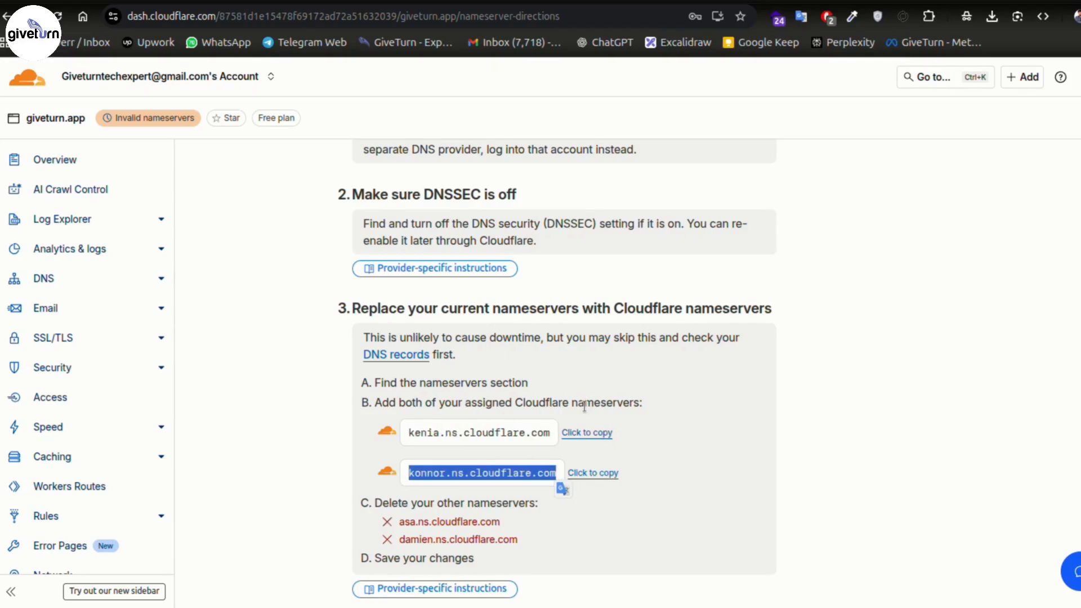
{"action": "left_click", "coordinate": [710, 402]}
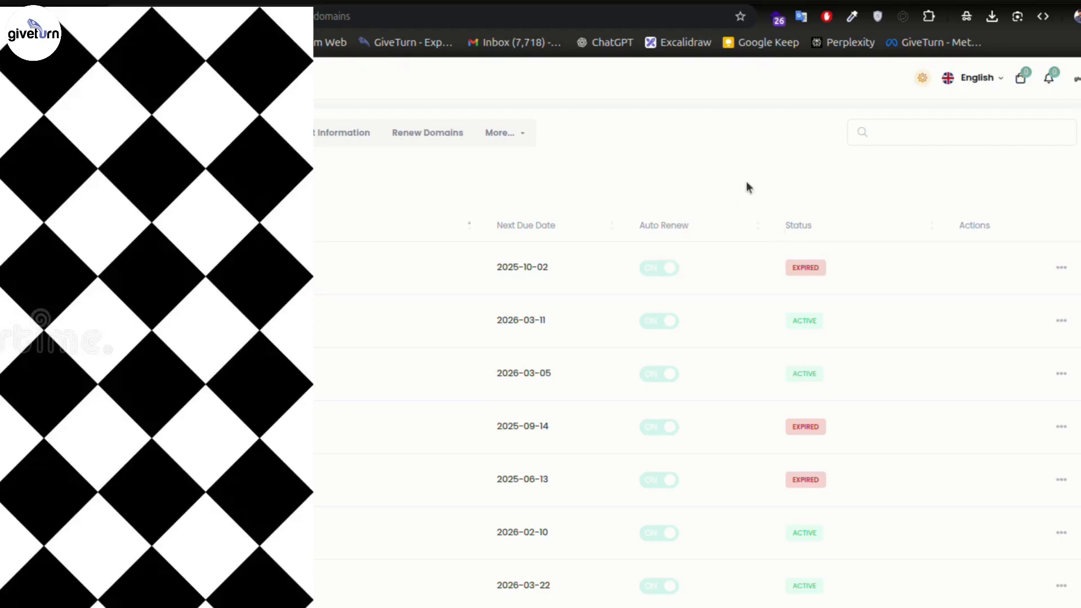
- In the second domain's Host Nil nameserver settings, paste kenia.ns.cloudflare.com as Nameserver 1
{"action": "left_click", "coordinate": [1062, 321]}
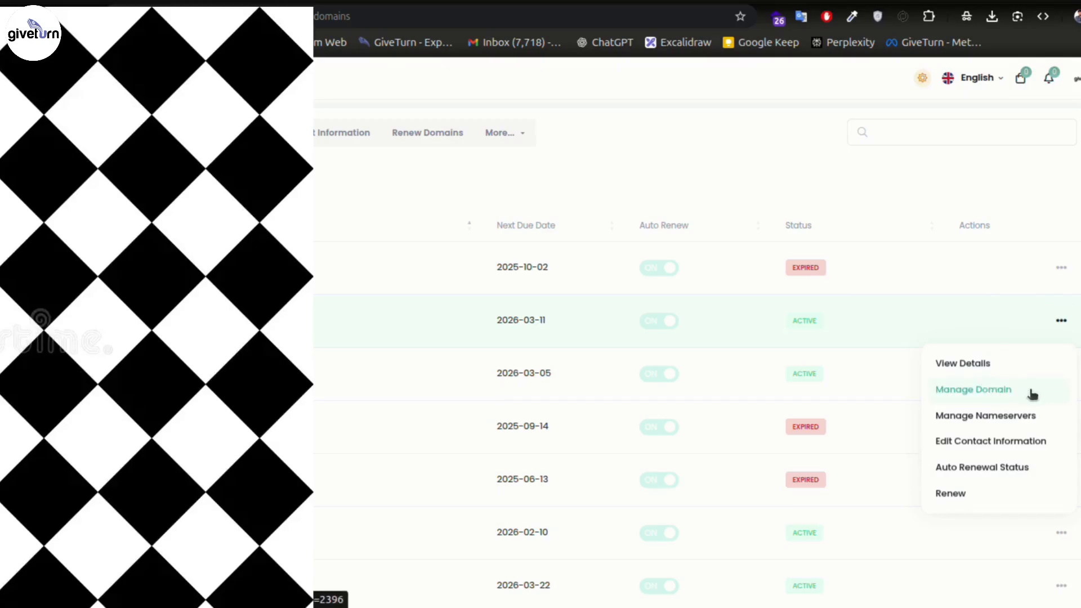
{"action": "left_click", "coordinate": [1000, 418]}
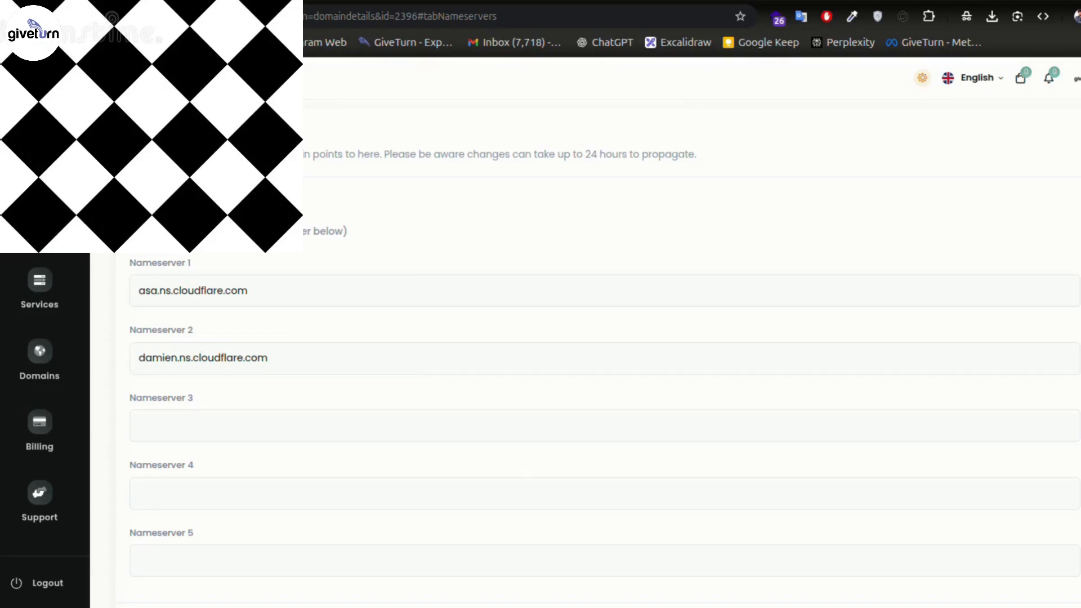
{"action": "key", "text": "ctrl+Tab"}
{"action": "left_click", "coordinate": [588, 432]}
{"action": "key", "text": "ctrl+Tab"}
{"action": "key", "text": "ctrl+Tab"}
{"action": "key", "text": "ctrl+a"}
{"action": "key", "text": "ctrl+v"}
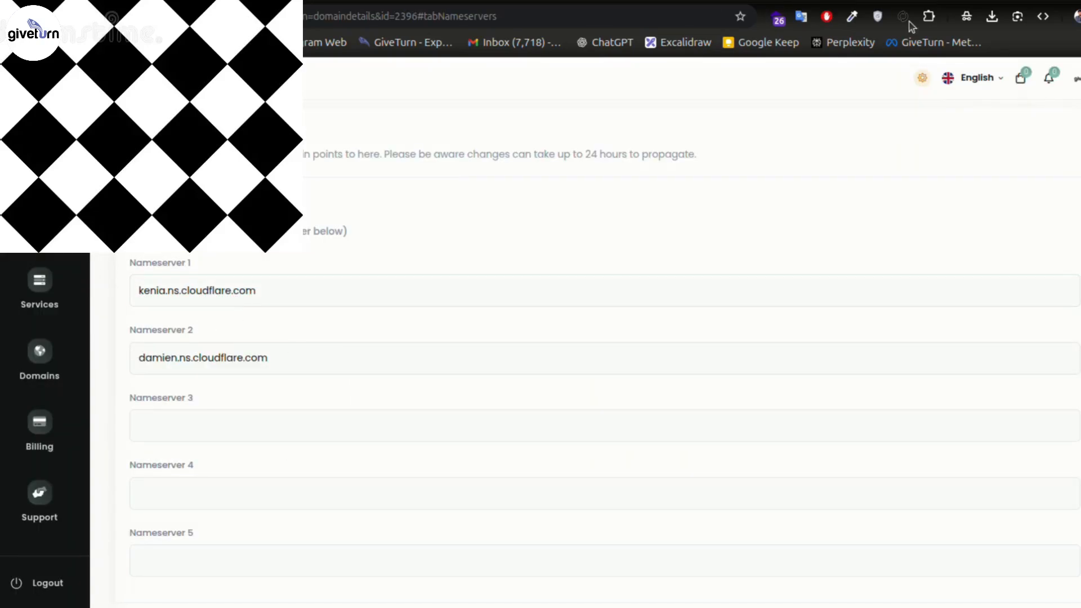
- Compare the Host Nil nameservers page with Cloudflare's instructions, ending on Cloudflare
{"action": "key", "text": "ctrl+Tab"}
{"action": "scroll", "coordinate": [826, 375], "scroll_direction": "down", "scroll_amount": 3}
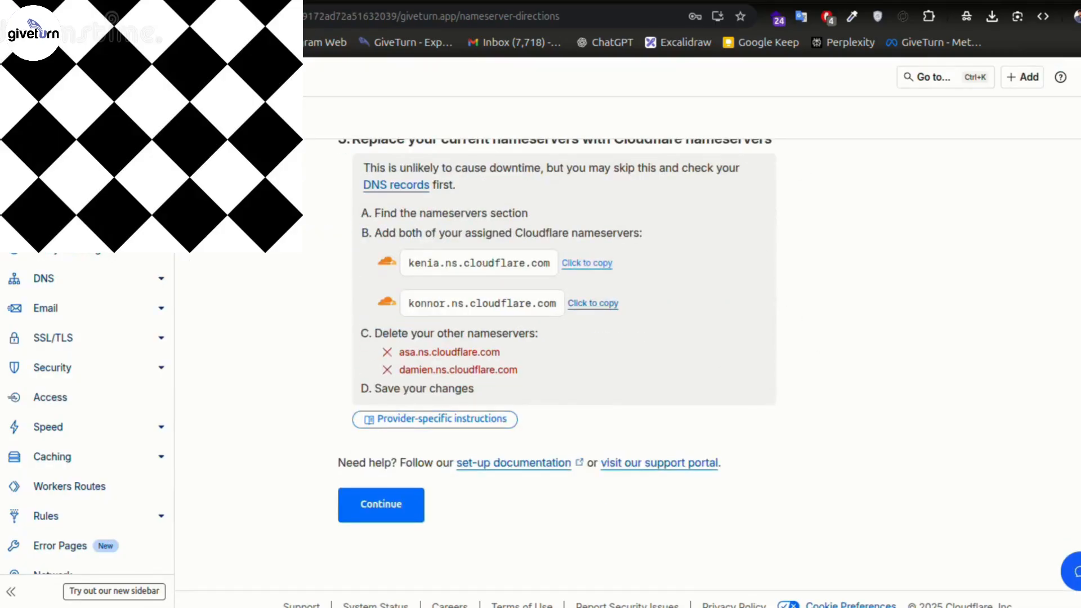
{"action": "key", "text": "ctrl+Tab"}
{"action": "scroll", "coordinate": [560, 531], "scroll_direction": "down", "scroll_amount": 2}
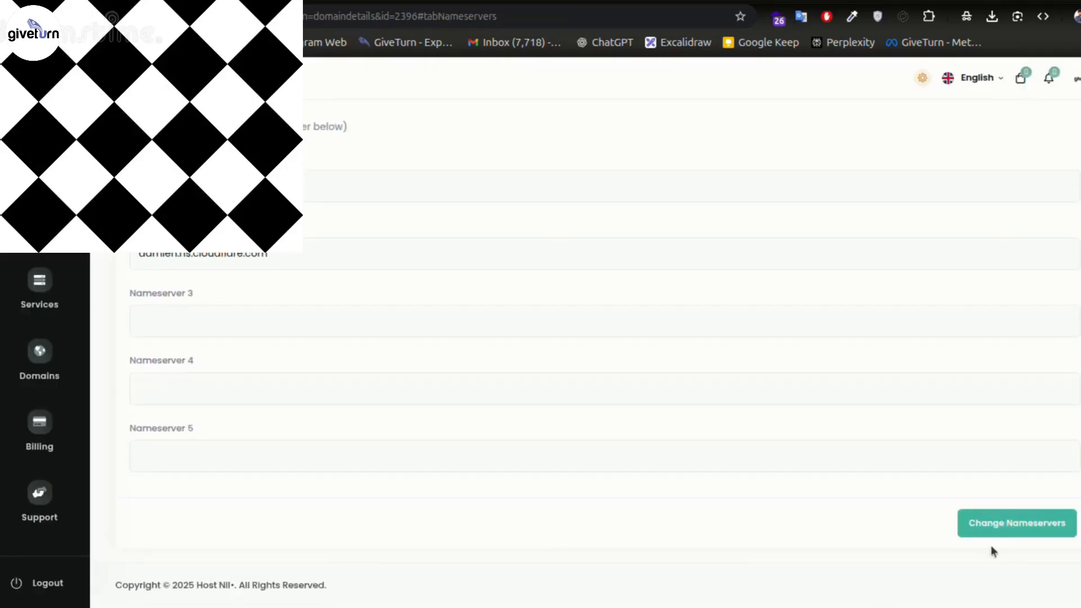
{"action": "key", "text": "ctrl+shift+Tab"}
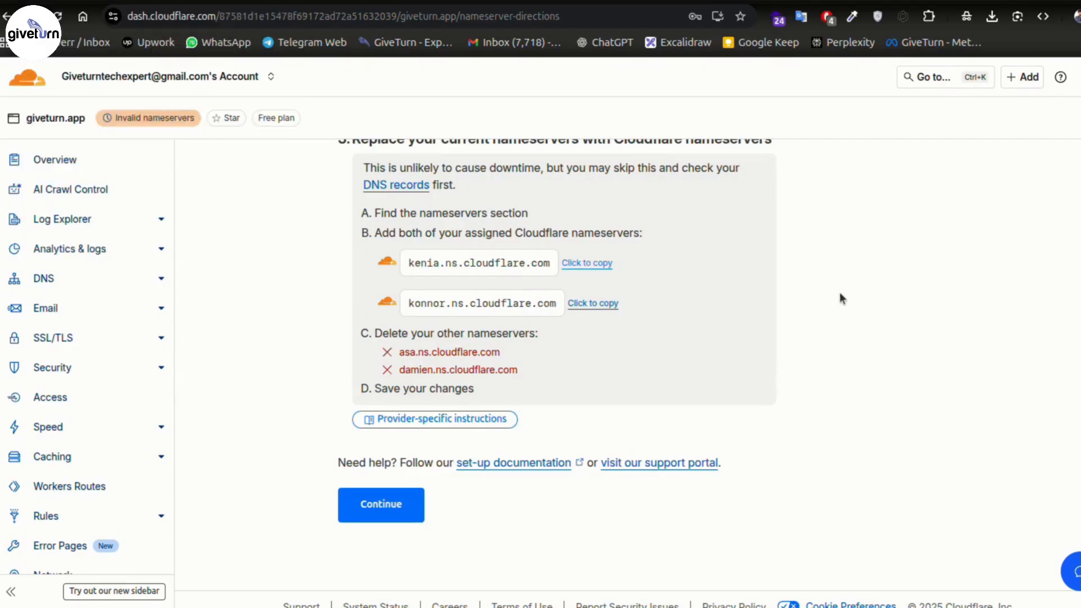
- Continue past the nameserver instructions to giveturn.app's Overview
{"action": "scroll", "coordinate": [749, 459], "scroll_direction": "up", "scroll_amount": 2}
{"action": "scroll", "coordinate": [609, 470], "scroll_direction": "down", "scroll_amount": 3}
{"action": "left_click", "coordinate": [394, 505]}
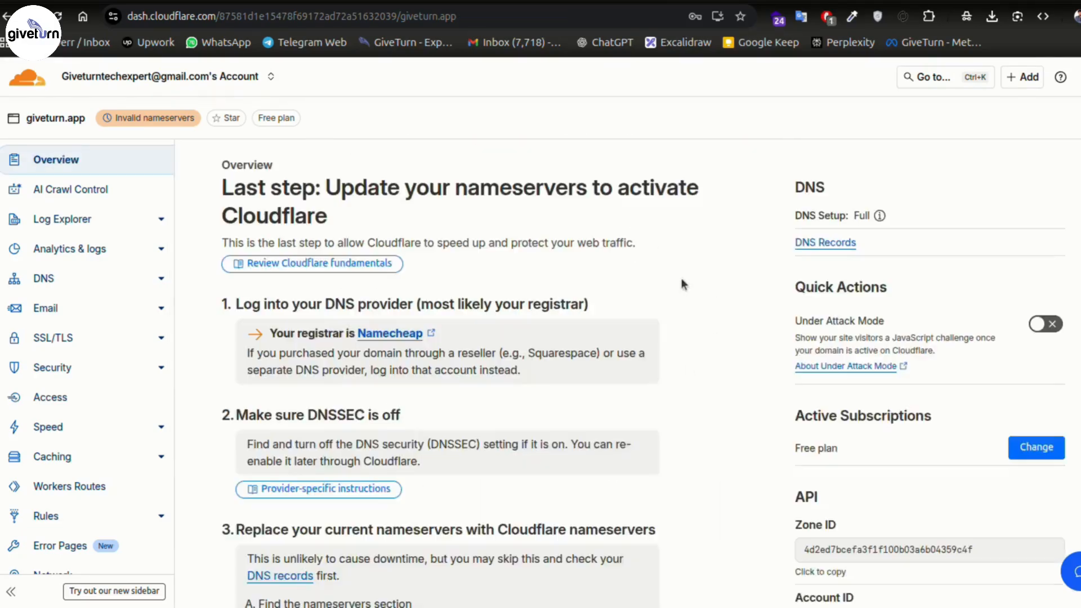
- Read the Overview's notice about nameserver processing time
{"action": "scroll", "coordinate": [695, 310], "scroll_direction": "down", "scroll_amount": 10}
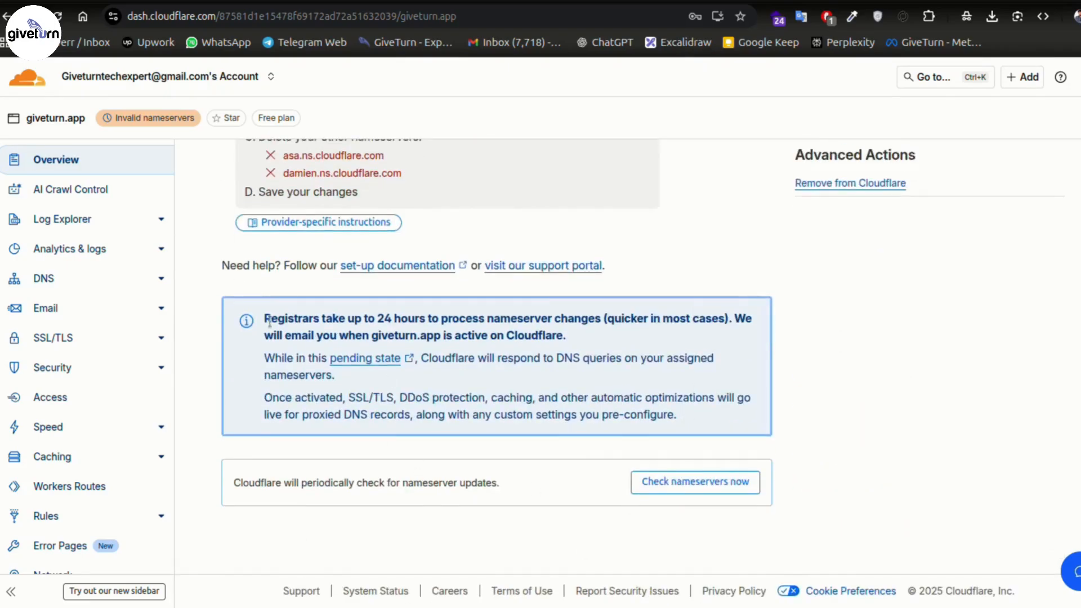
{"action": "triple_click", "coordinate": [558, 314]}
{"action": "left_click", "coordinate": [890, 349]}
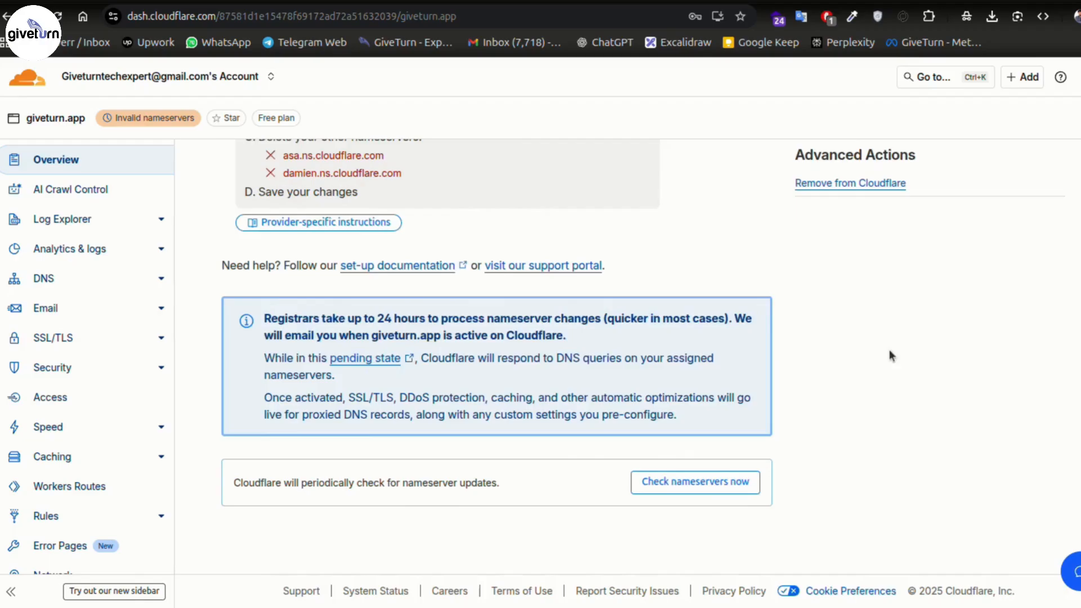
{"action": "scroll", "coordinate": [828, 394], "scroll_direction": "up", "scroll_amount": 10}
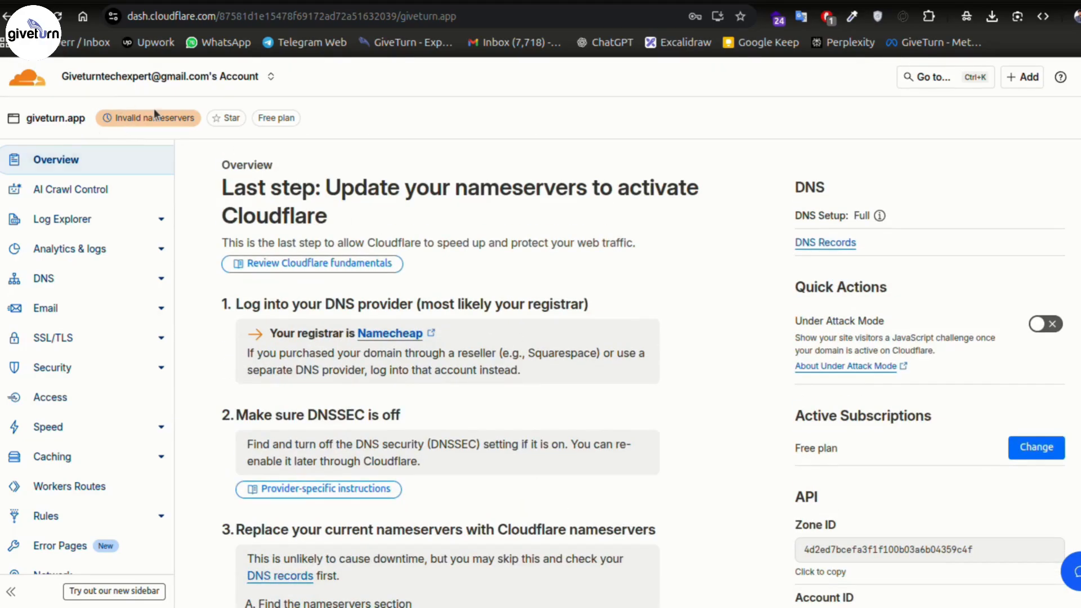
{"action": "scroll", "coordinate": [726, 408], "scroll_direction": "down", "scroll_amount": 3}
{"action": "scroll", "coordinate": [687, 334], "scroll_direction": "up", "scroll_amount": 3}
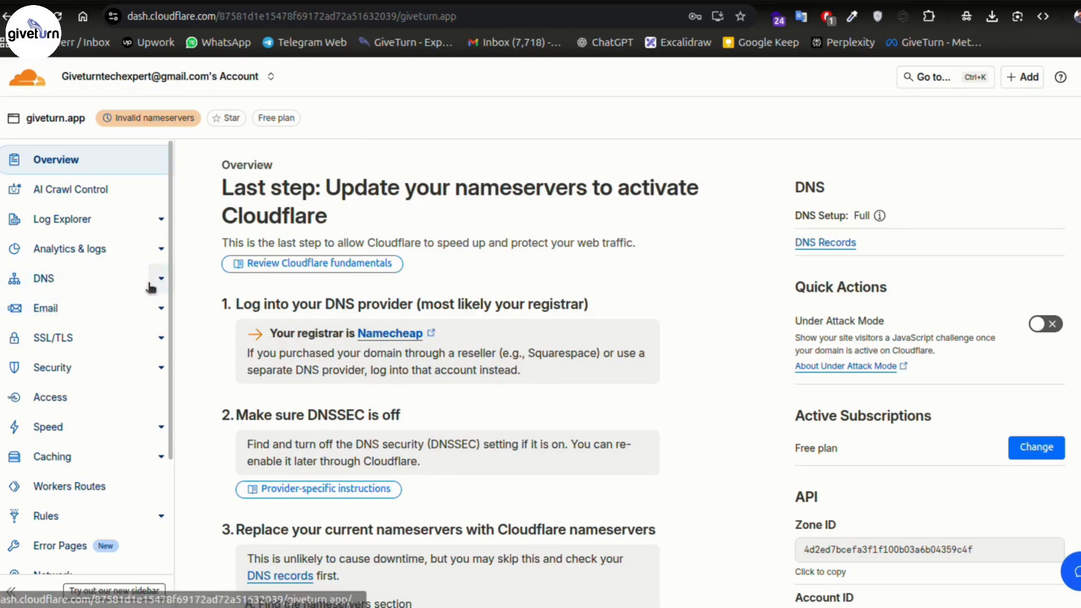
- Open DNS > Records and review the proxied A records, such as 104.21.22.208
{"action": "left_click", "coordinate": [80, 289]}
{"action": "left_click", "coordinate": [63, 305]}
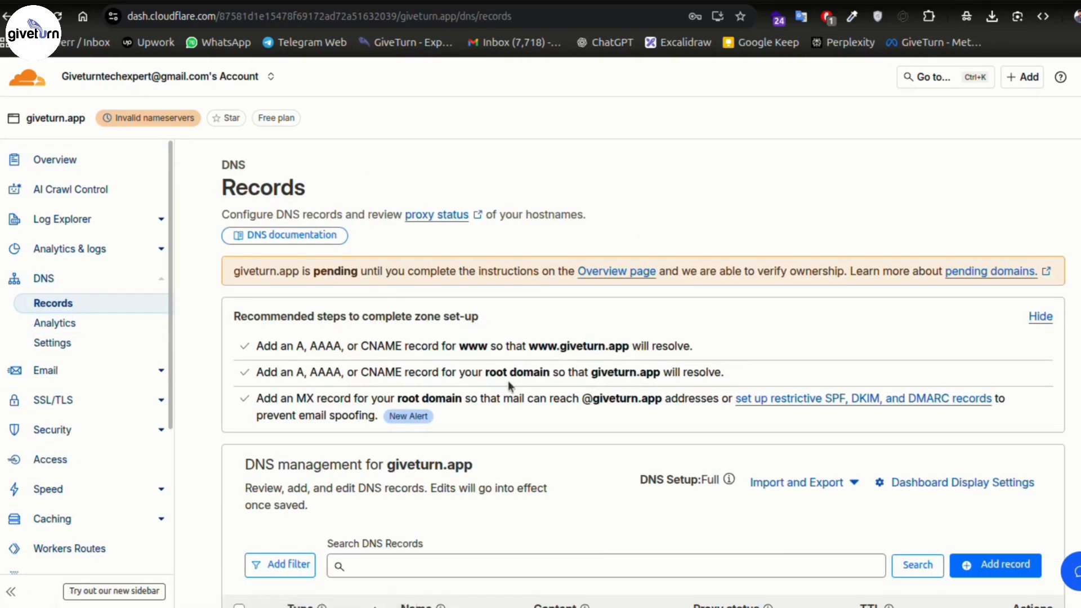
{"action": "scroll", "coordinate": [410, 483], "scroll_direction": "down", "scroll_amount": 8}
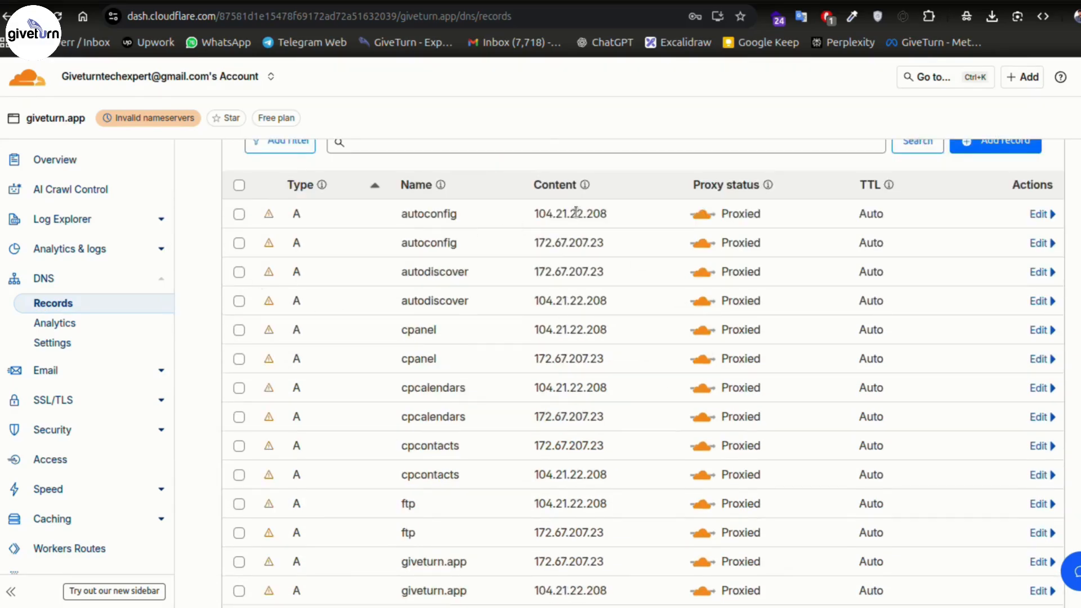
{"action": "left_click_drag", "start_coordinate": [608, 216], "coordinate": [534, 215]}
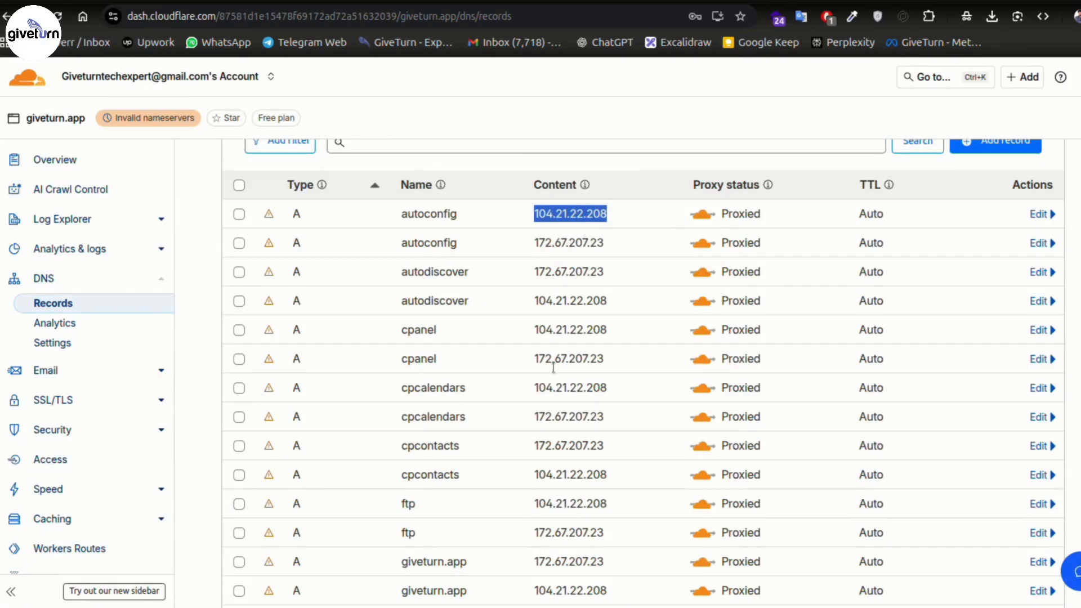
{"action": "scroll", "coordinate": [539, 376], "scroll_direction": "up", "scroll_amount": 5}
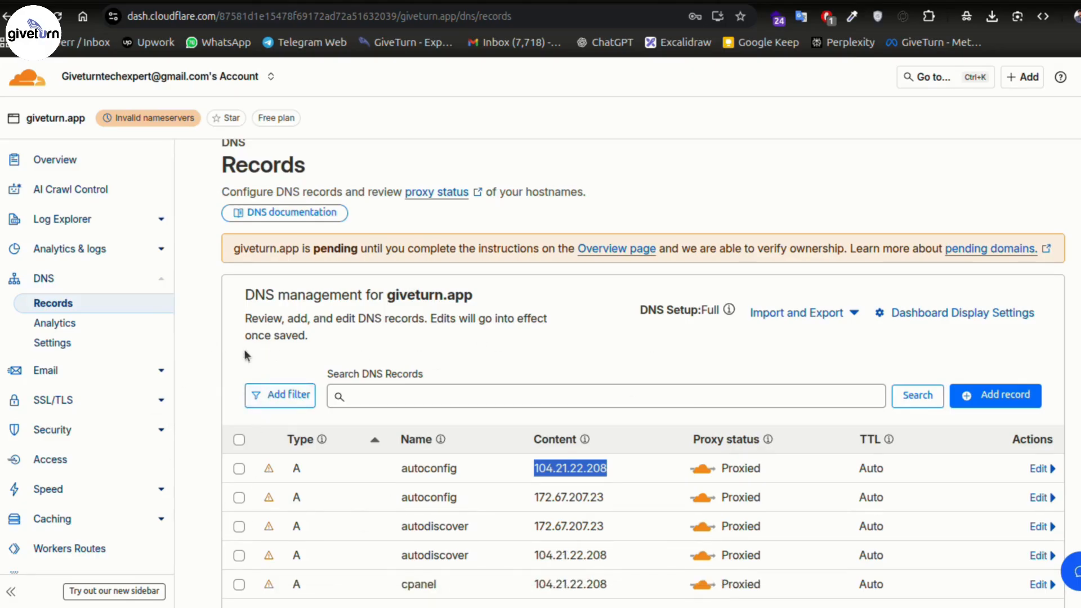
{"action": "scroll", "coordinate": [237, 352], "scroll_direction": "down", "scroll_amount": 2}
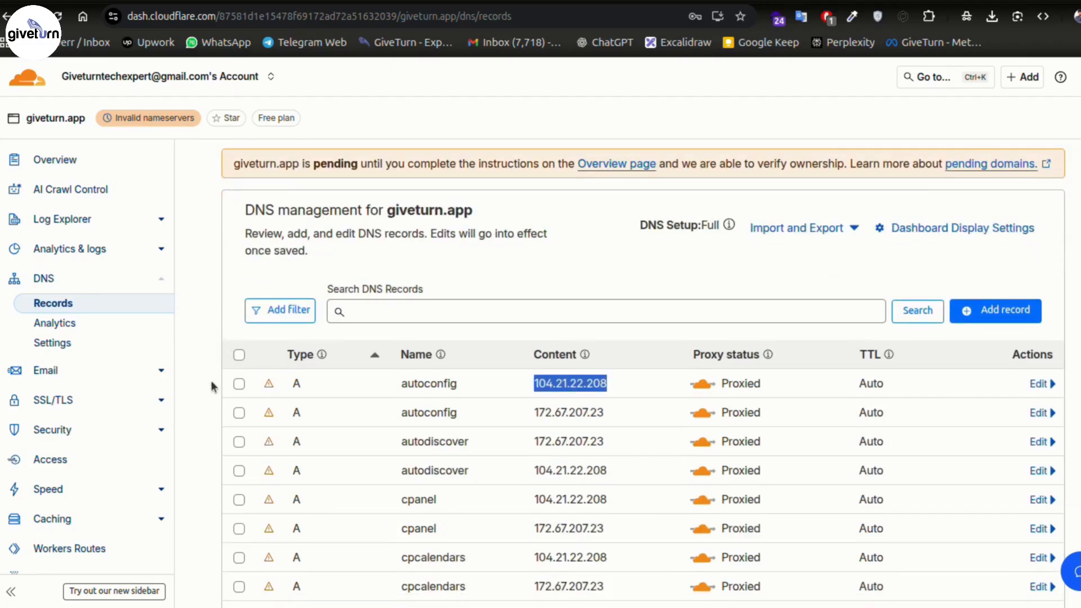
{"action": "scroll", "coordinate": [211, 380], "scroll_direction": "down", "scroll_amount": 7}
{"action": "scroll", "coordinate": [209, 372], "scroll_direction": "up", "scroll_amount": 9}
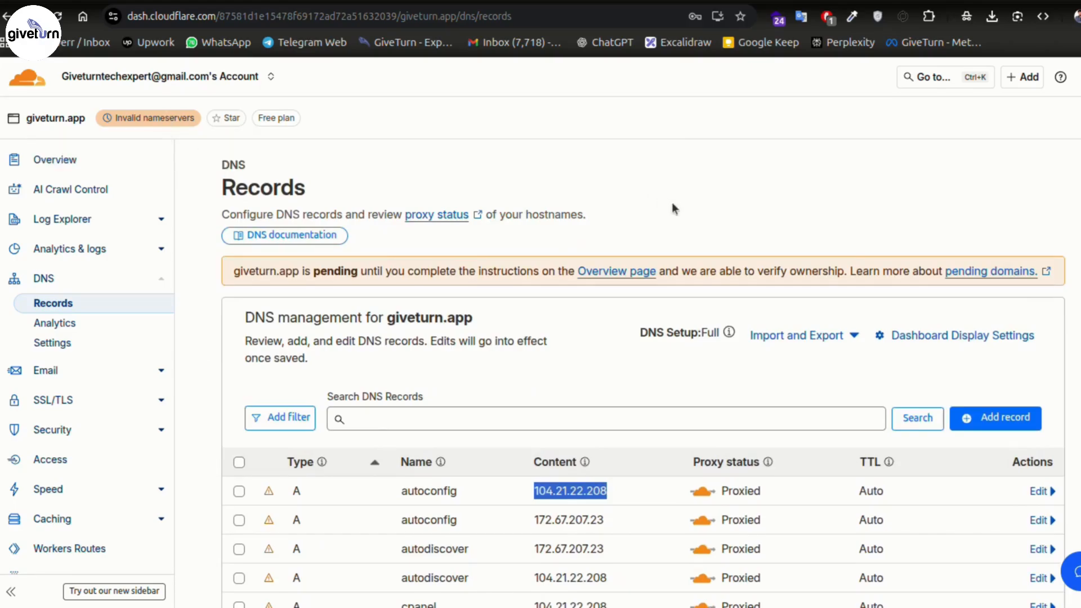
- Return to giveturn.app's Overview and highlight the Quick Actions Under Attack Mode section
{"action": "scroll", "coordinate": [671, 213], "scroll_direction": "down", "scroll_amount": 3}
{"action": "left_click", "coordinate": [67, 163]}
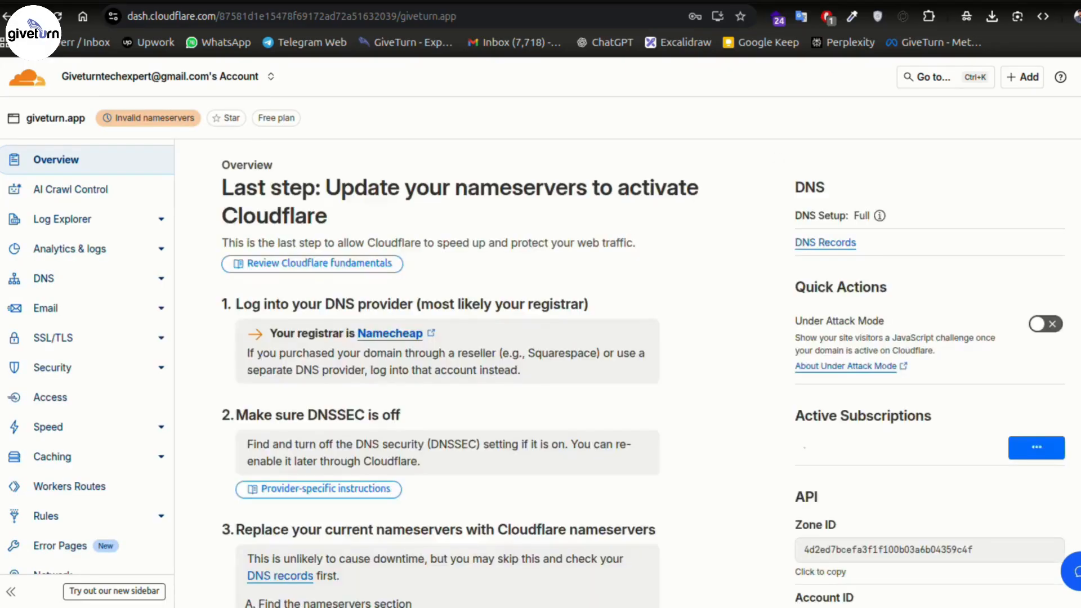
{"action": "left_click_drag", "start_coordinate": [792, 296], "coordinate": [796, 321]}
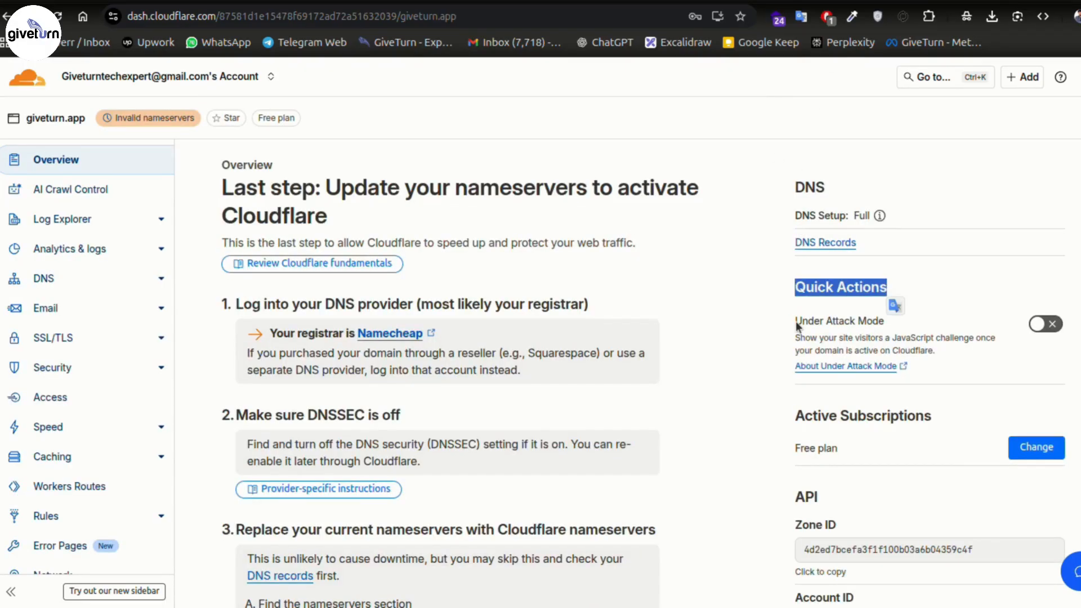
{"action": "left_click", "coordinate": [1063, 313]}
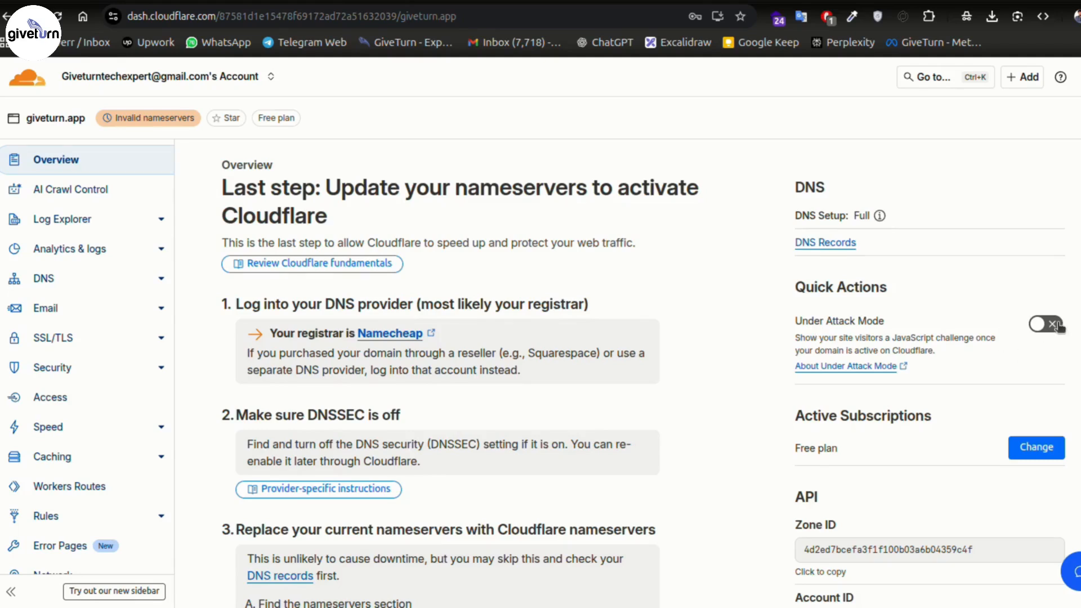
- View an example human-verification challenge screenshot, then go to the SSL/TLS Overview
{"action": "key", "text": "alt+Tab"}
{"action": "left_click_drag", "start_coordinate": [442, 138], "coordinate": [509, 98]}
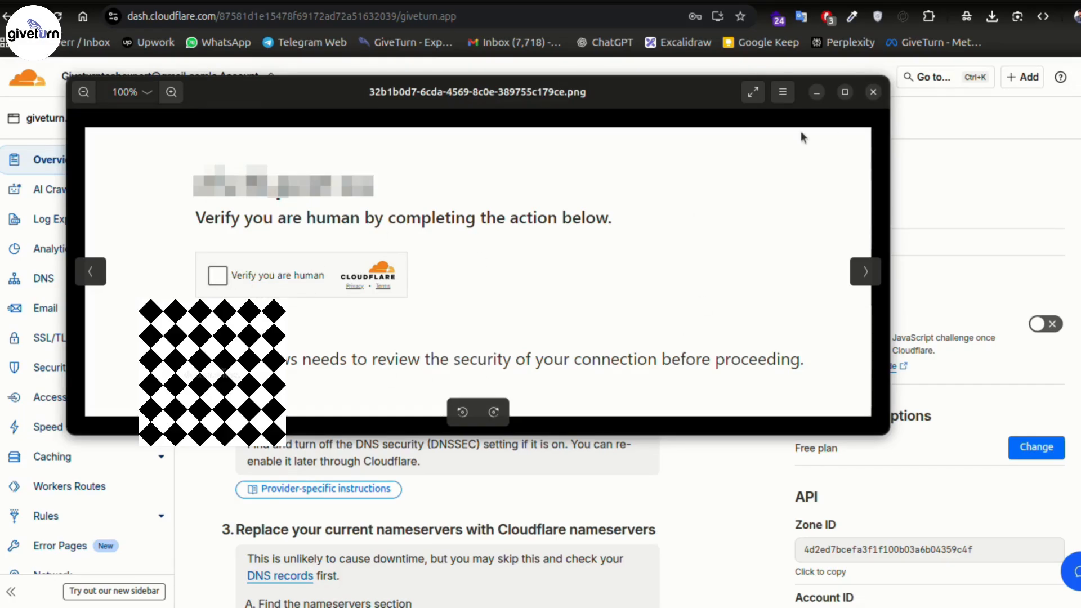
{"action": "left_click", "coordinate": [872, 93]}
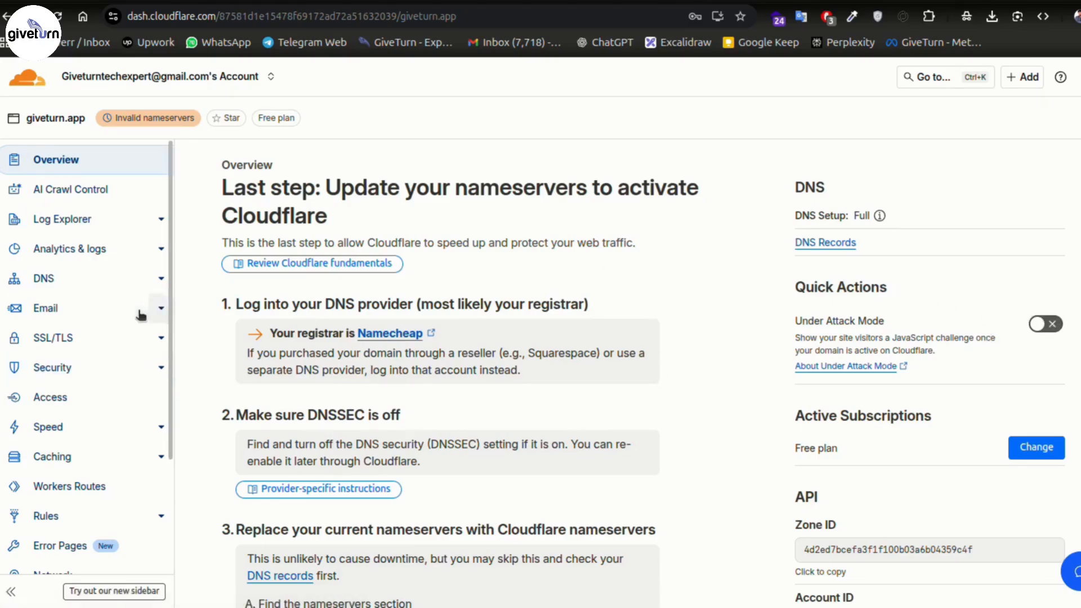
{"action": "left_click", "coordinate": [88, 342]}
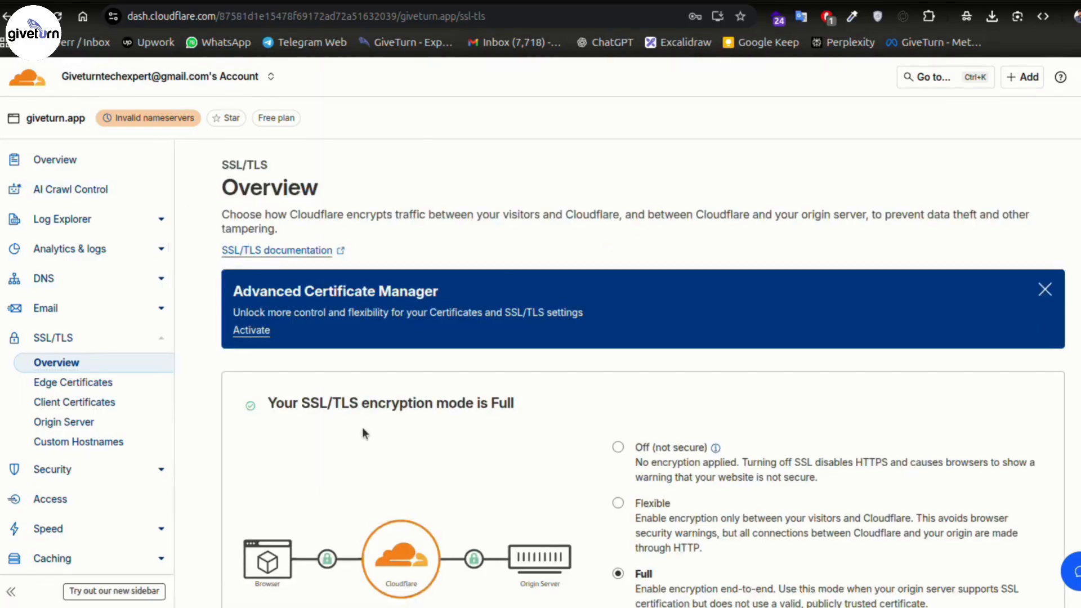
- Confirm encryption is Full, noting the Recommended Full (strict) option, then go to Security
{"action": "scroll", "coordinate": [684, 381], "scroll_direction": "down", "scroll_amount": 5}
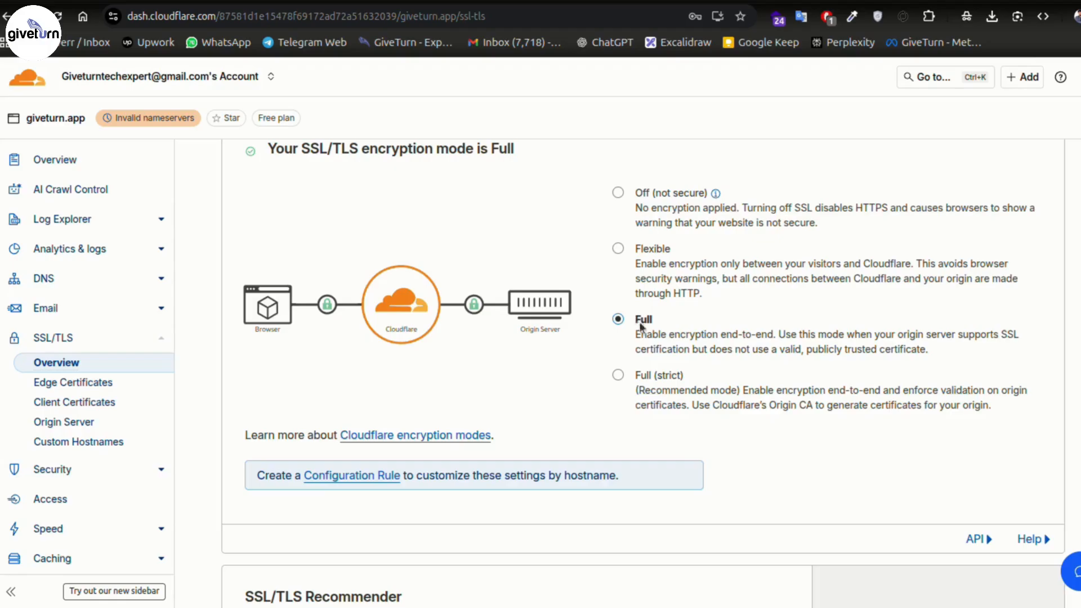
{"action": "double_click", "coordinate": [665, 393]}
{"action": "scroll", "coordinate": [816, 309], "scroll_direction": "up", "scroll_amount": 5}
{"action": "scroll", "coordinate": [628, 287], "scroll_direction": "down", "scroll_amount": 3}
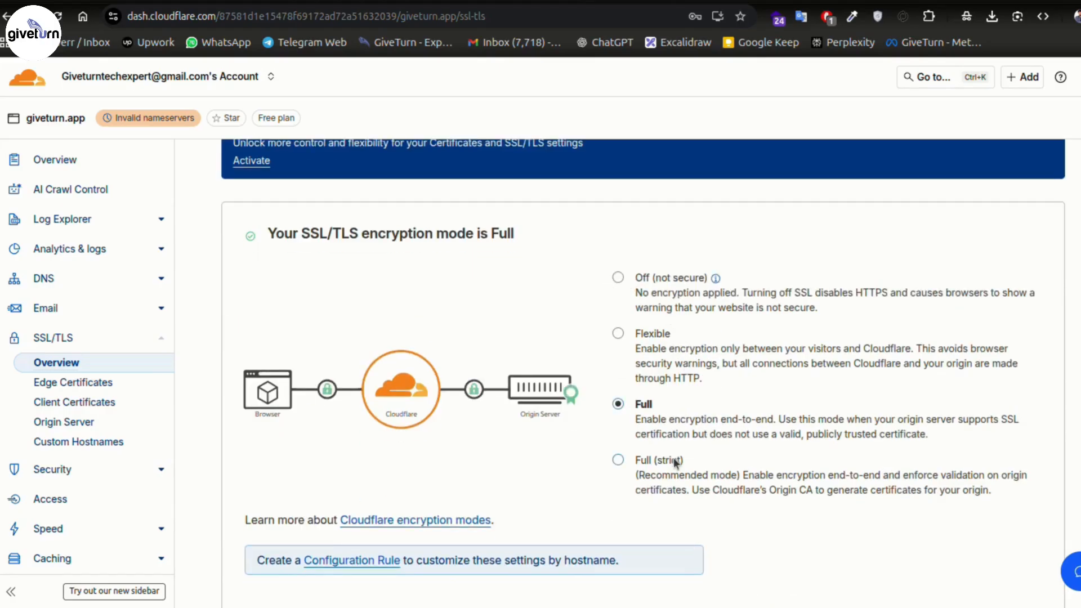
{"action": "left_click", "coordinate": [79, 470]}
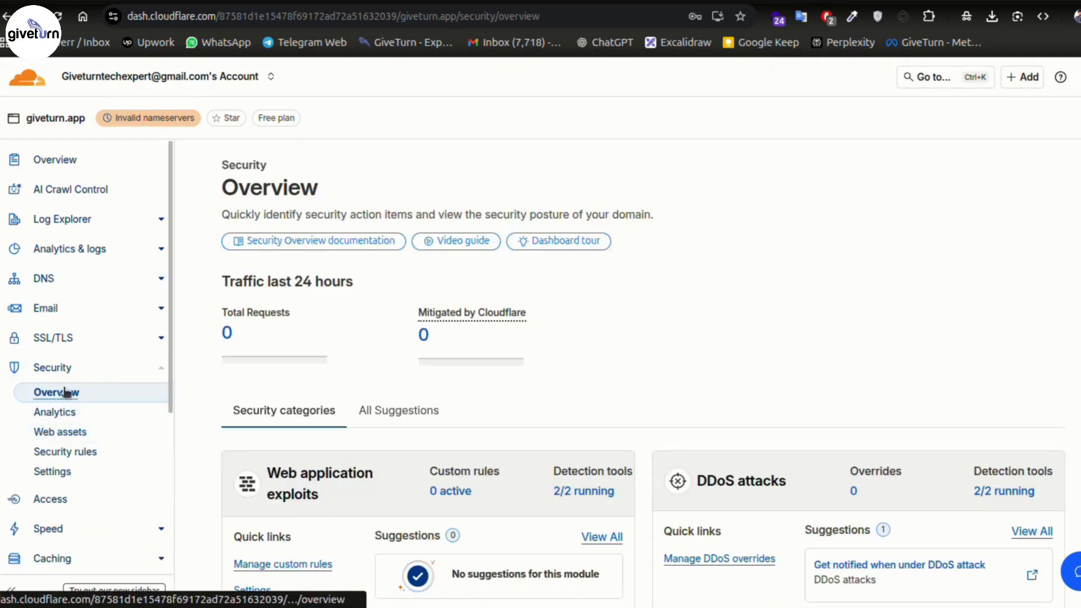
- Check giveturn.app's security rules, which are empty
{"action": "scroll", "coordinate": [515, 367], "scroll_direction": "down", "scroll_amount": 5}
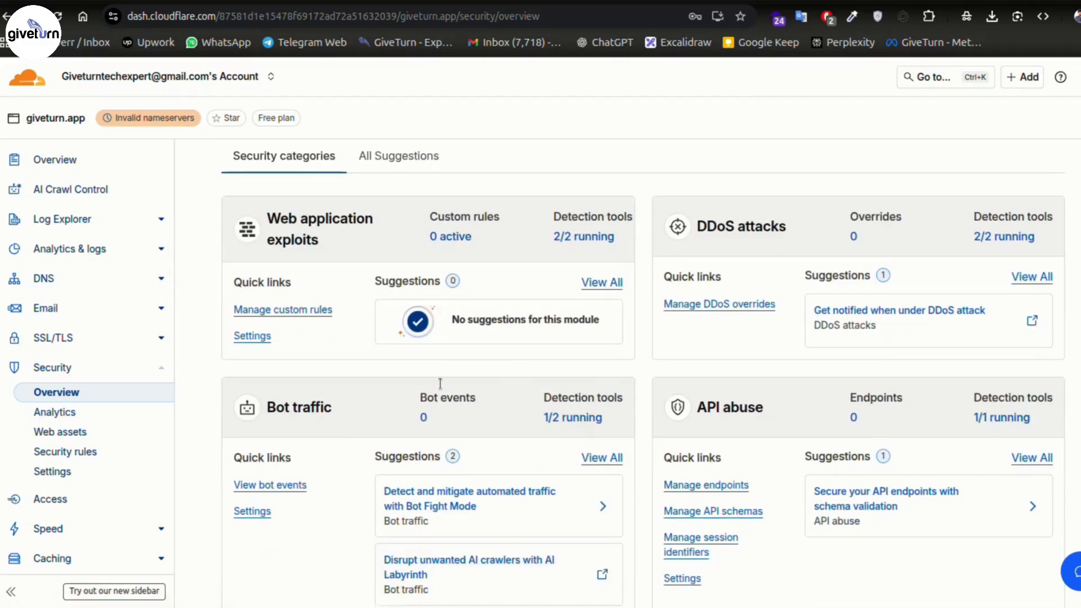
{"action": "left_click", "coordinate": [56, 414]}
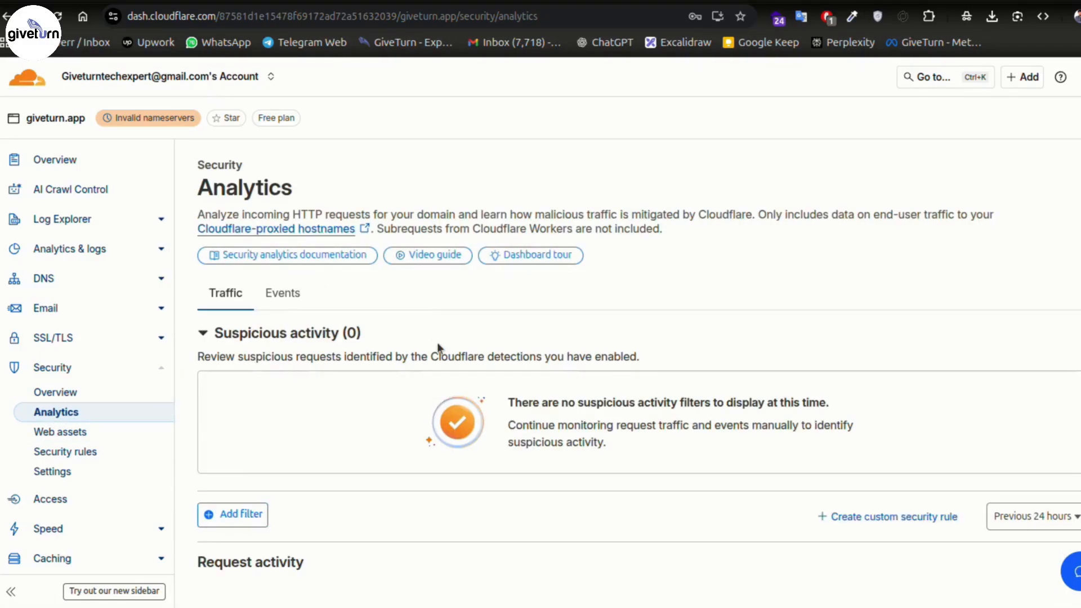
{"action": "scroll", "coordinate": [322, 338], "scroll_direction": "down", "scroll_amount": 5}
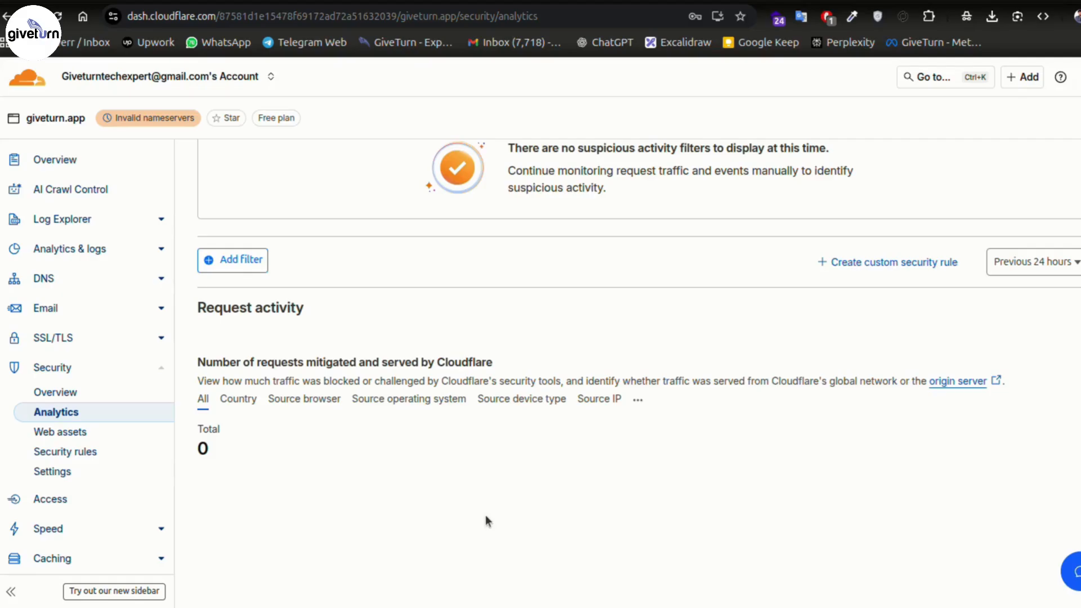
{"action": "left_click", "coordinate": [82, 454]}
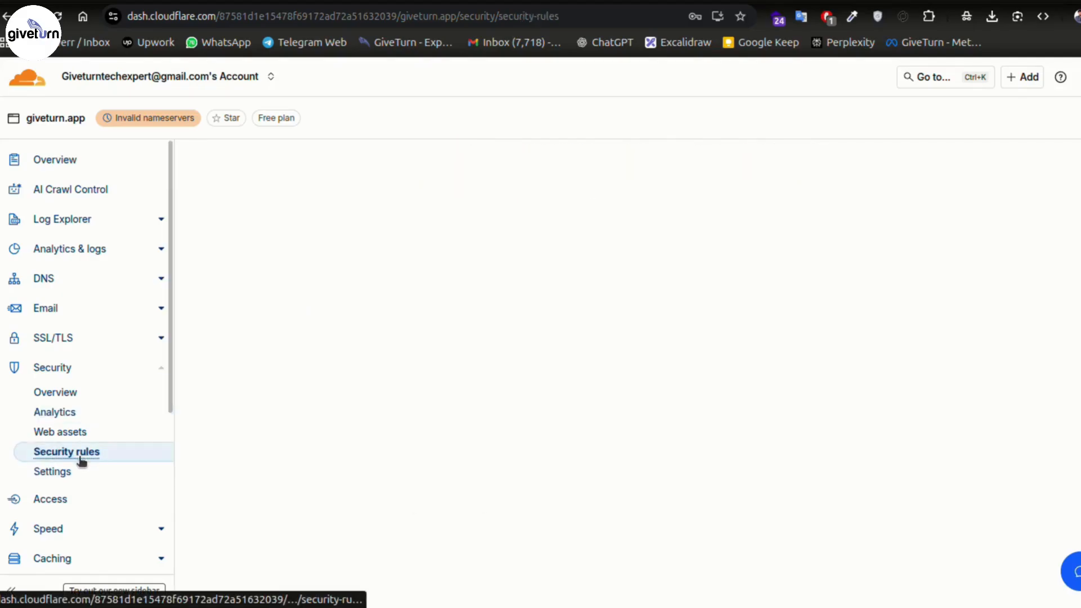
- Scroll through the Security analytics Threats sections for the previous 24 hours
{"action": "scroll", "coordinate": [568, 352], "scroll_direction": "down", "scroll_amount": 1}
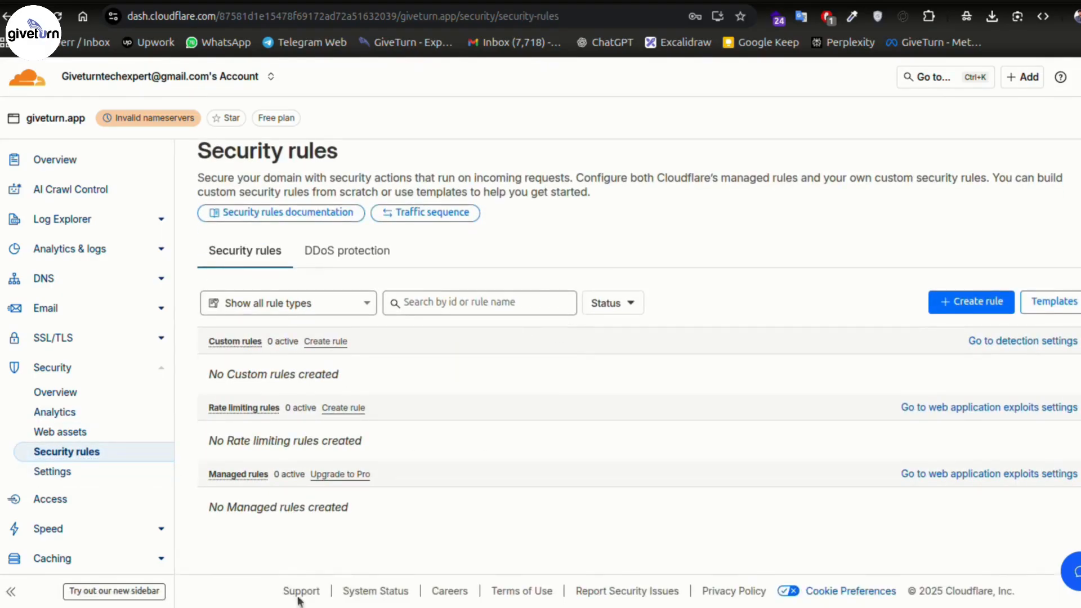
{"action": "left_click", "coordinate": [970, 308]}
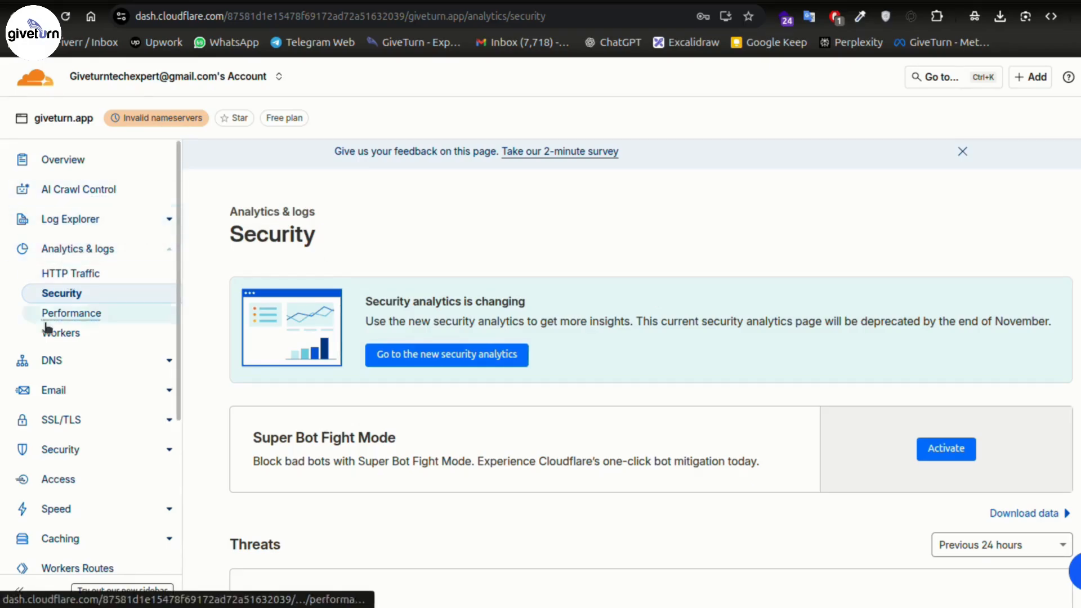
{"action": "scroll", "coordinate": [554, 262], "scroll_direction": "down", "scroll_amount": 3}
{"action": "scroll", "coordinate": [259, 357], "scroll_direction": "down", "scroll_amount": 3}
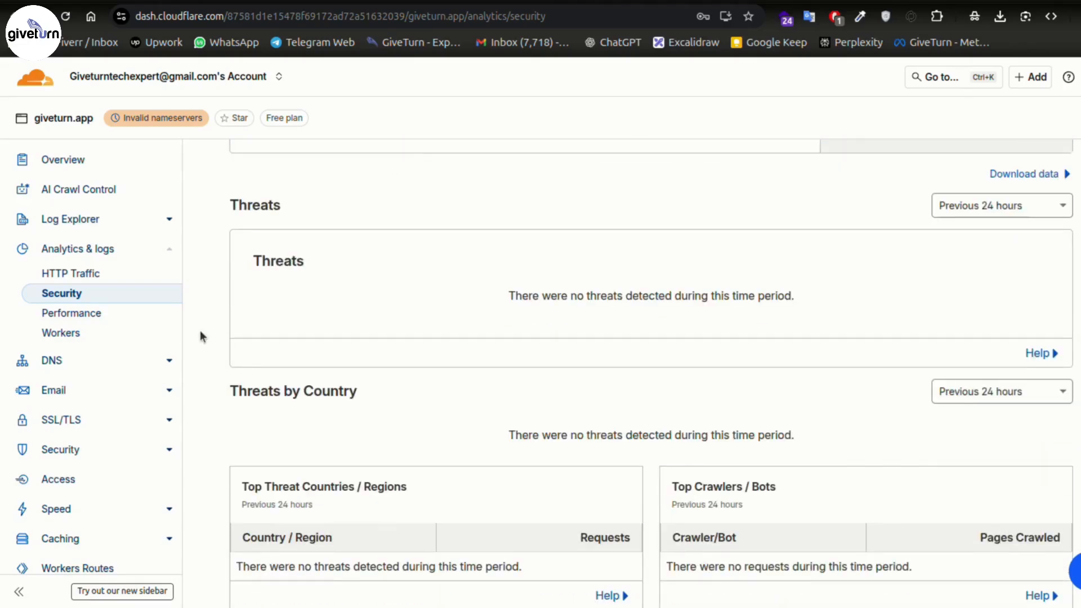
{"action": "scroll", "coordinate": [248, 324], "scroll_direction": "up", "scroll_amount": 5}
{"action": "scroll", "coordinate": [248, 330], "scroll_direction": "up", "scroll_amount": 2}
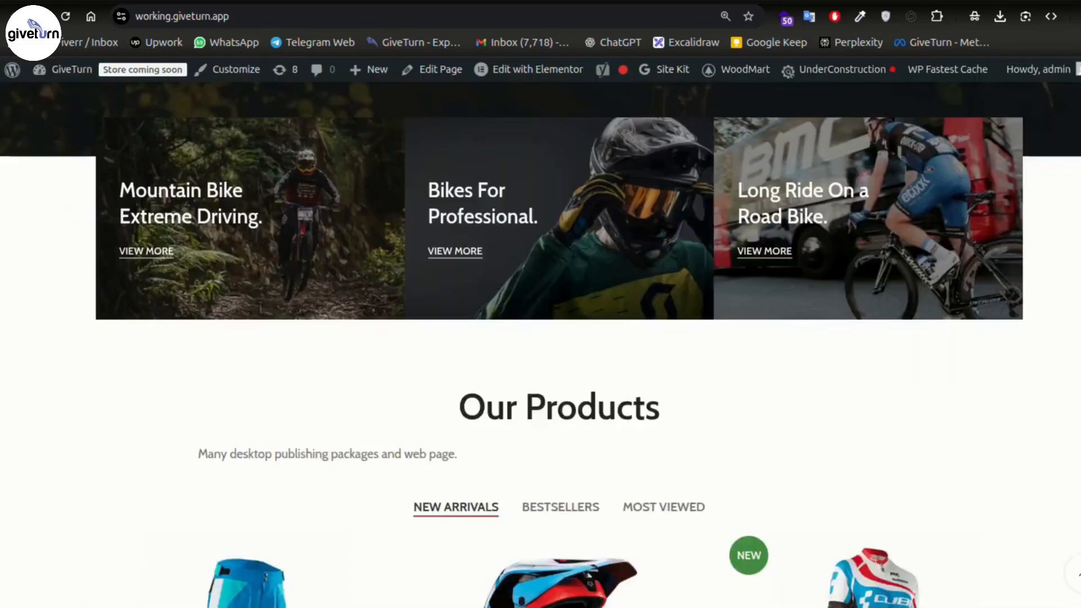
- View the store homepage's HTML source, then open WooCommerce Site visibility showing Live
{"action": "scroll", "coordinate": [338, 320], "scroll_direction": "down", "scroll_amount": 2}
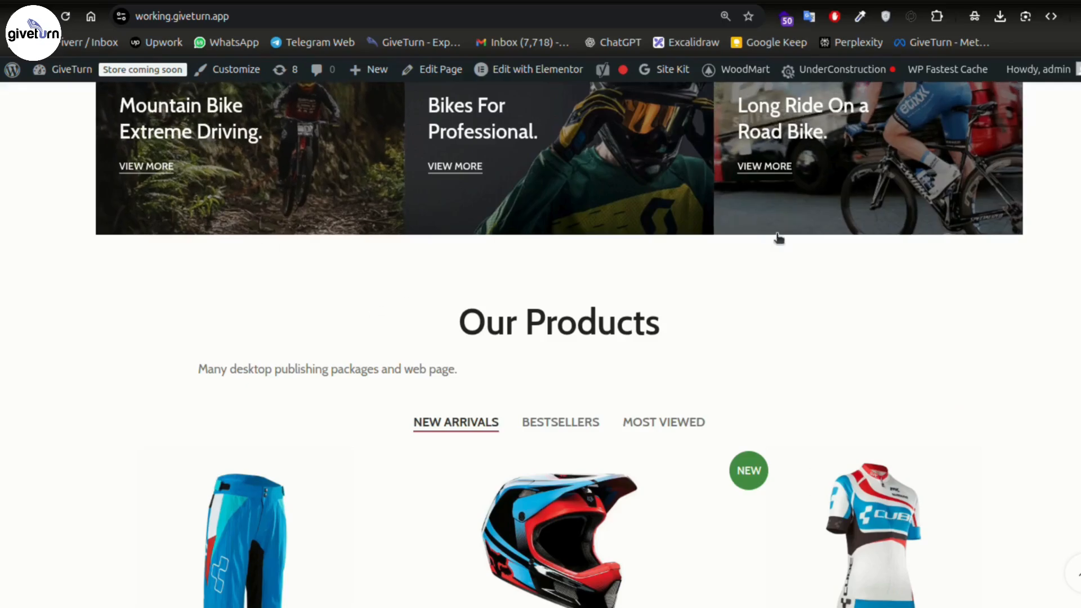
{"action": "right_click", "coordinate": [70, 258]}
{"action": "mouse_move", "coordinate": [225, 597]}
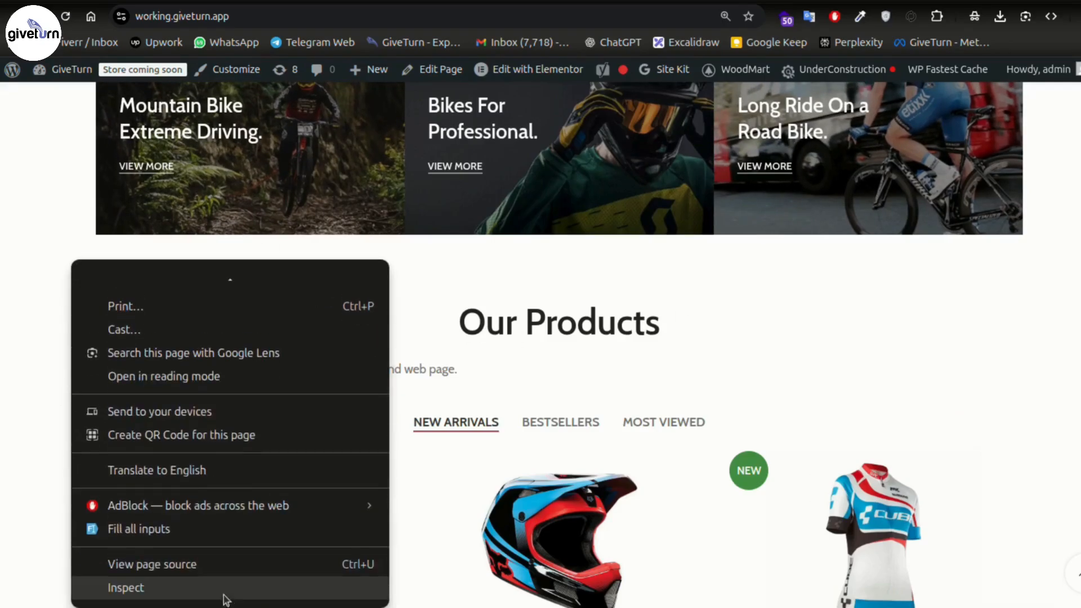
{"action": "left_click", "coordinate": [163, 569]}
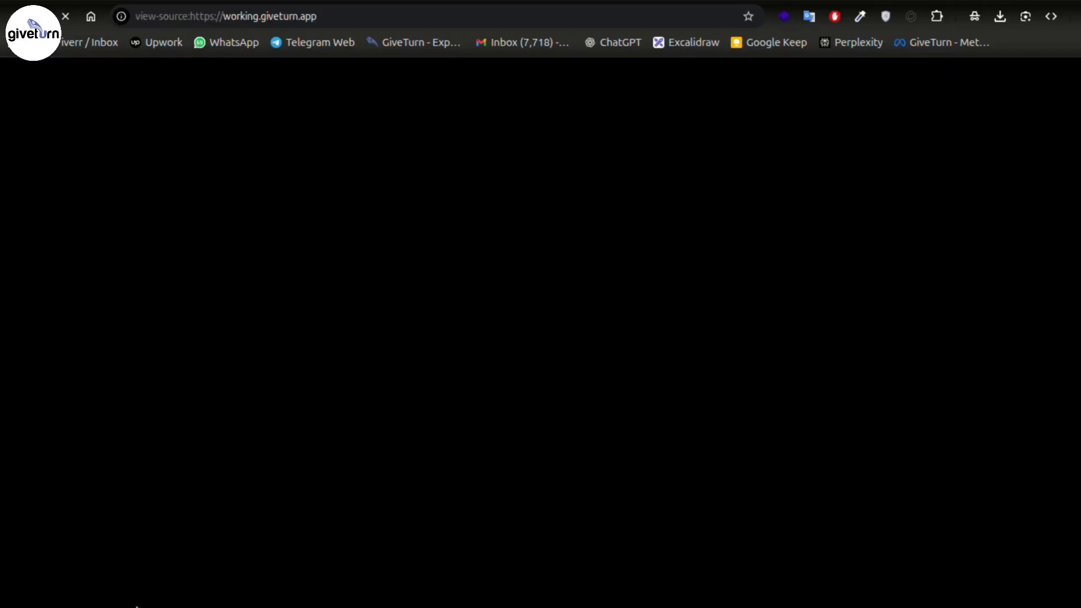
{"action": "scroll", "coordinate": [694, 244], "scroll_direction": "down", "scroll_amount": 13}
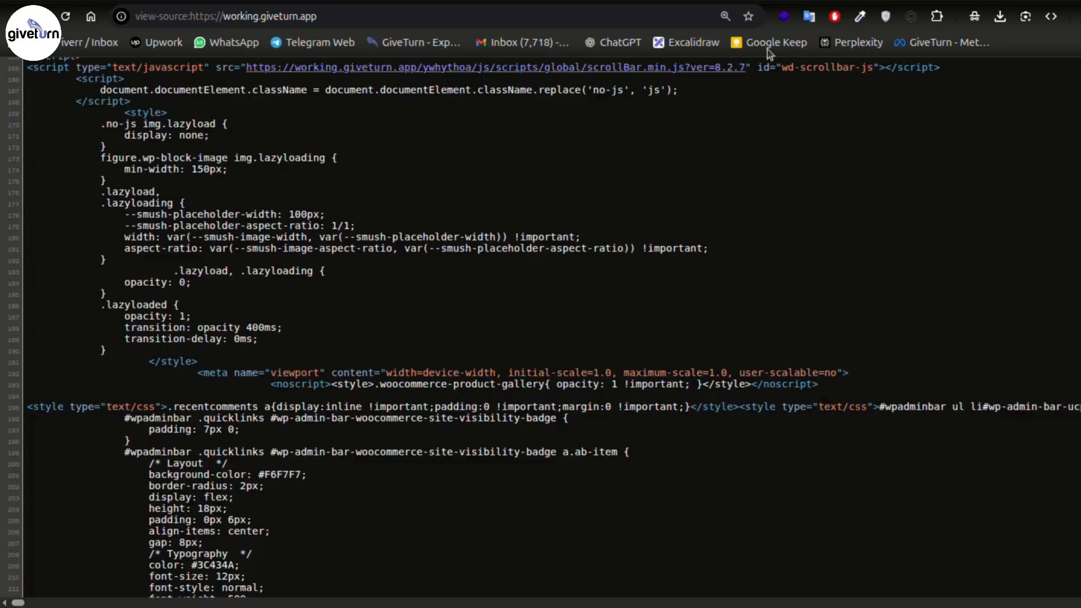
{"action": "left_click", "coordinate": [817, 1]}
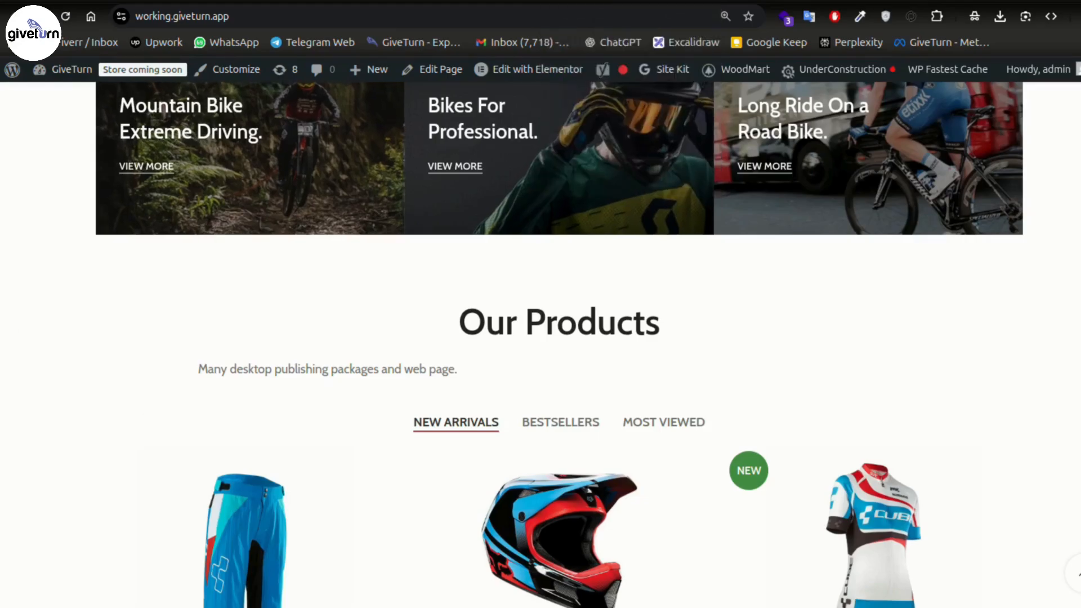
{"action": "left_click", "coordinate": [619, 1]}
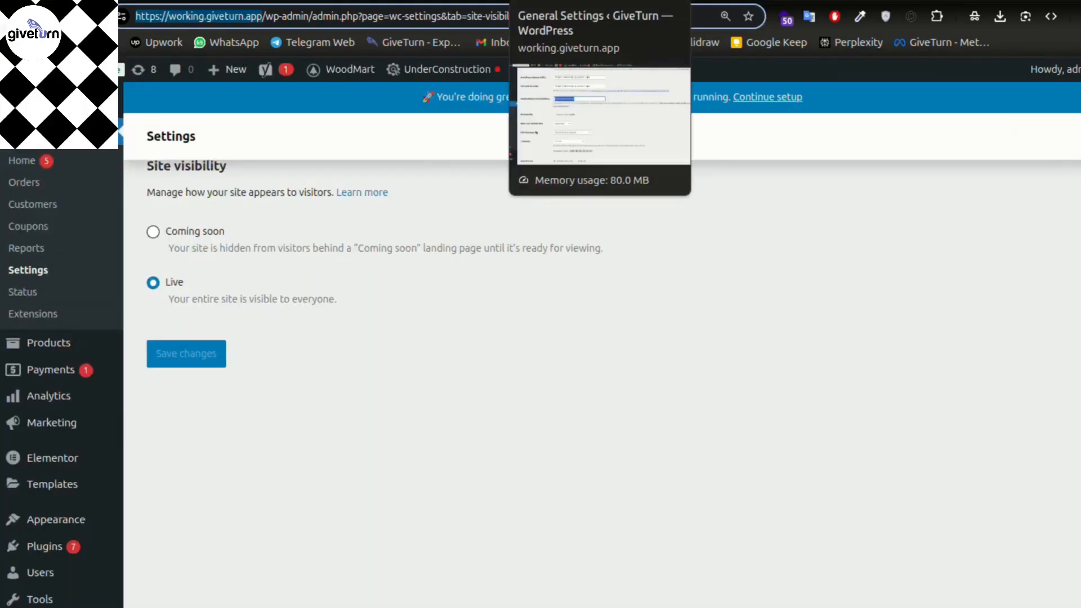
- Search the cPanel tools for 'scanner', review the results, and dismiss them
{"action": "left_click", "coordinate": [744, 1]}
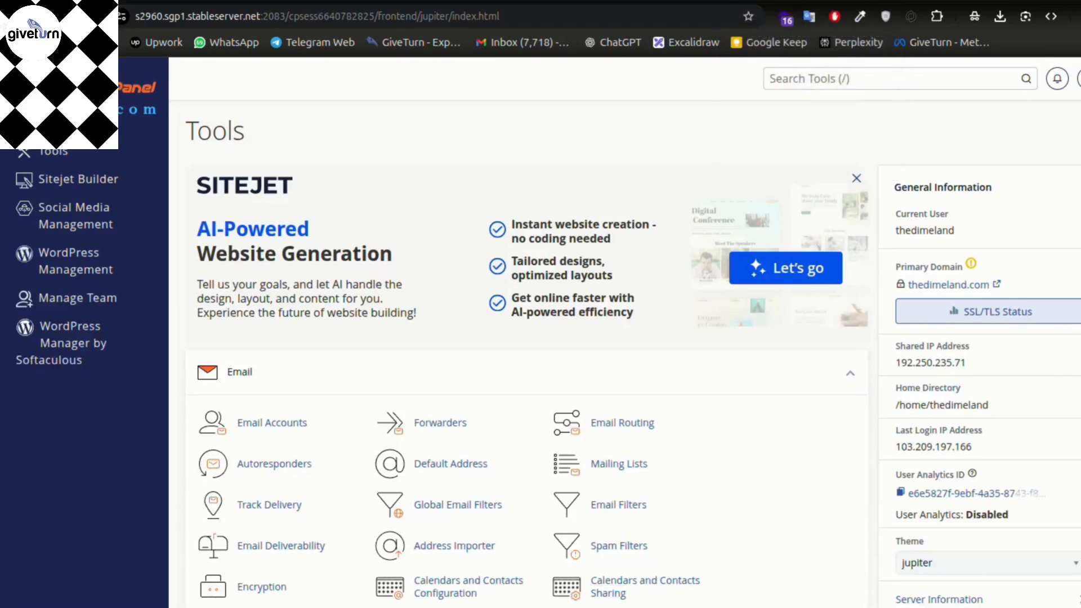
{"action": "left_click", "coordinate": [882, 78]}
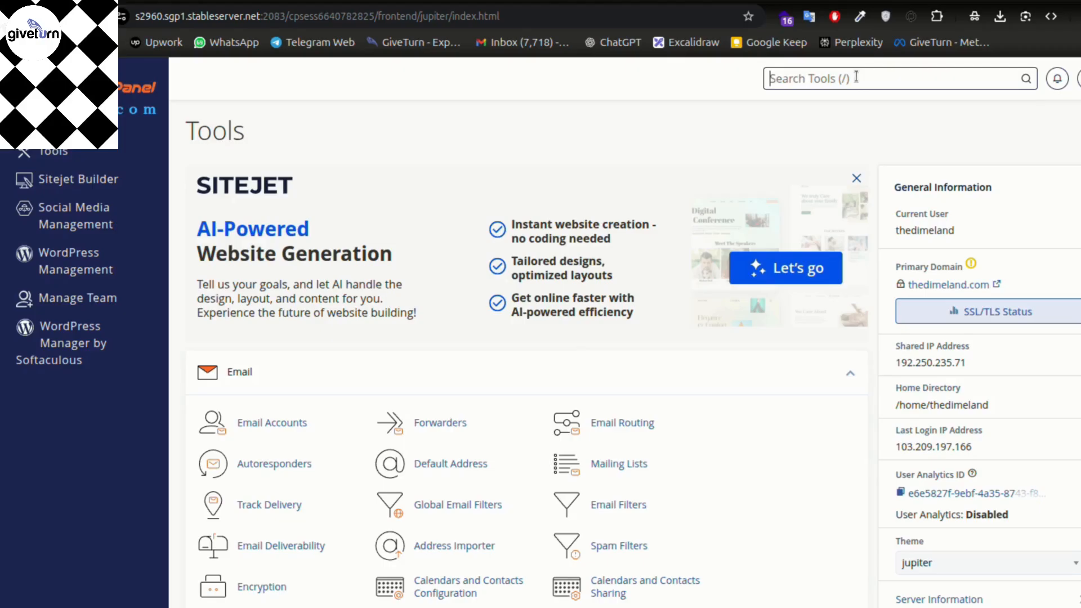
{"action": "type", "text": "scanner"}
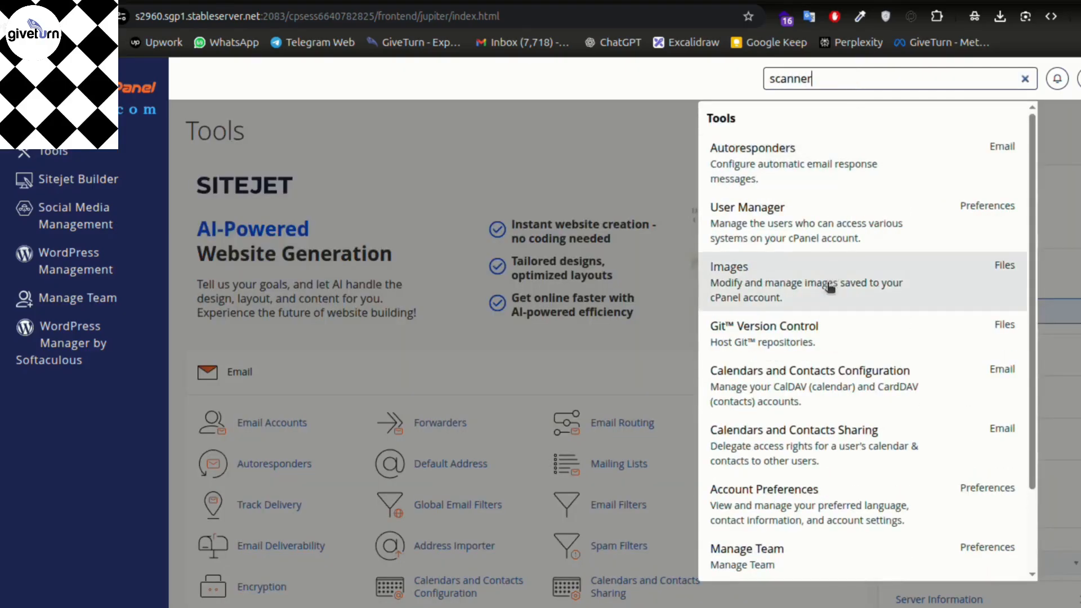
{"action": "scroll", "coordinate": [816, 404], "scroll_direction": "down", "scroll_amount": 5}
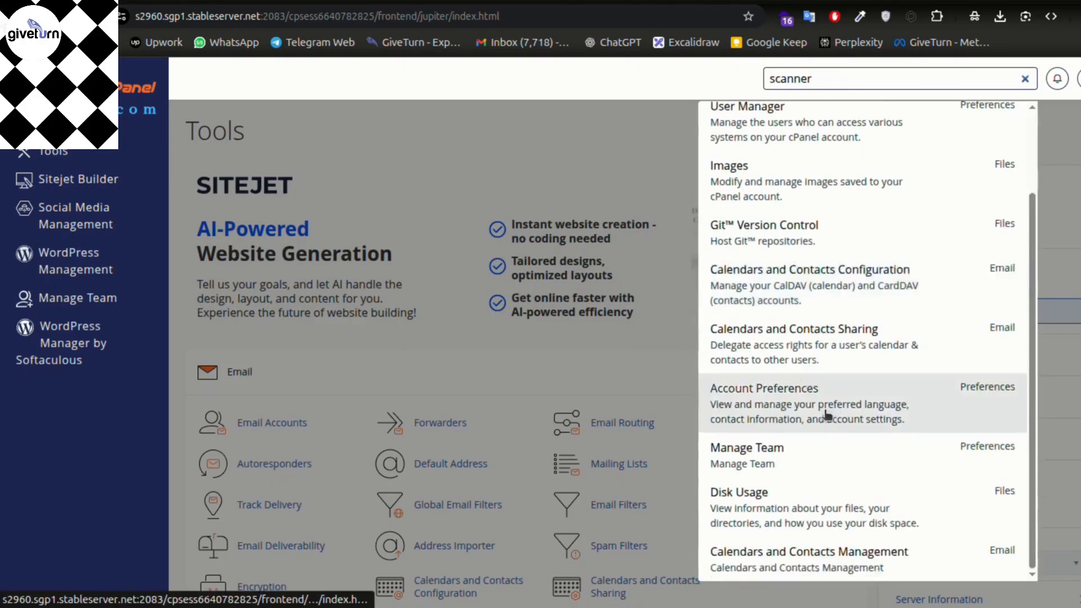
{"action": "scroll", "coordinate": [904, 328], "scroll_direction": "up", "scroll_amount": 2}
{"action": "scroll", "coordinate": [904, 328], "scroll_direction": "up", "scroll_amount": 4}
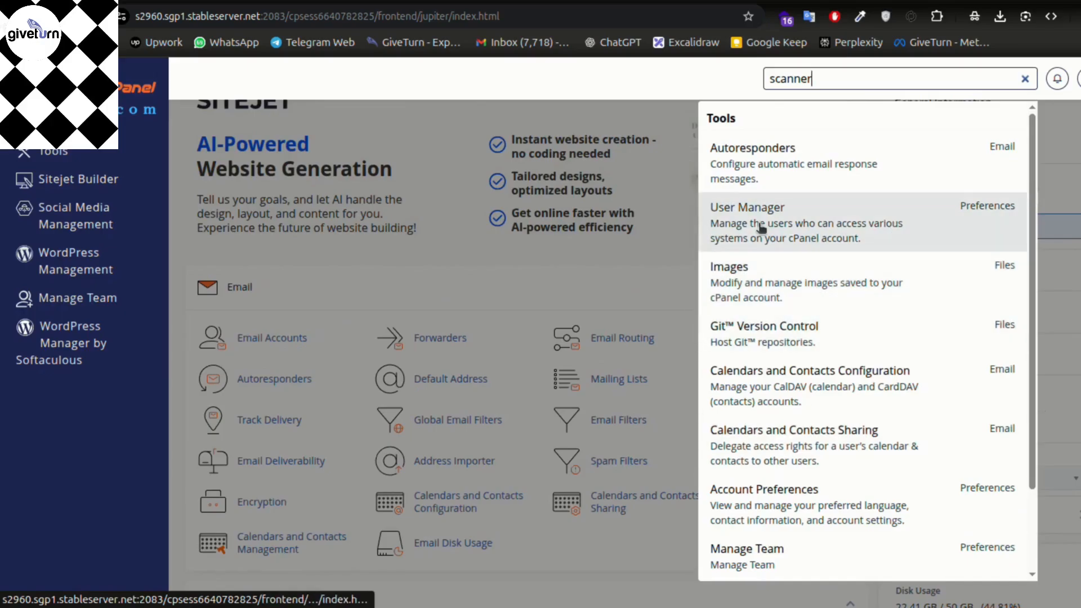
{"action": "left_click", "coordinate": [674, 91]}
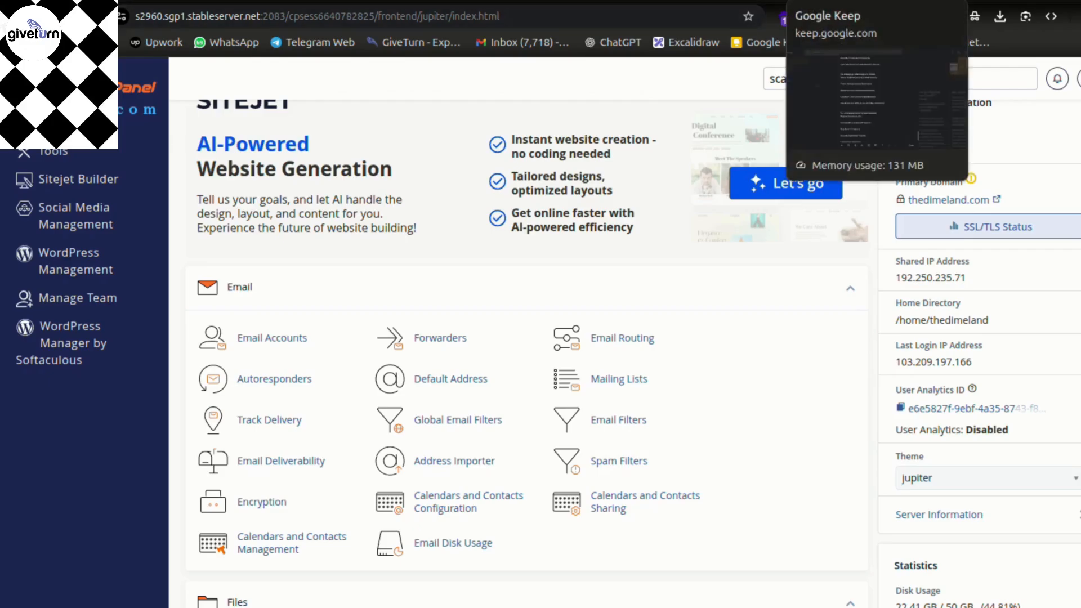
- Search Google for 'website security checker' in a new tab and scan the results
{"action": "left_click", "coordinate": [820, 3]}
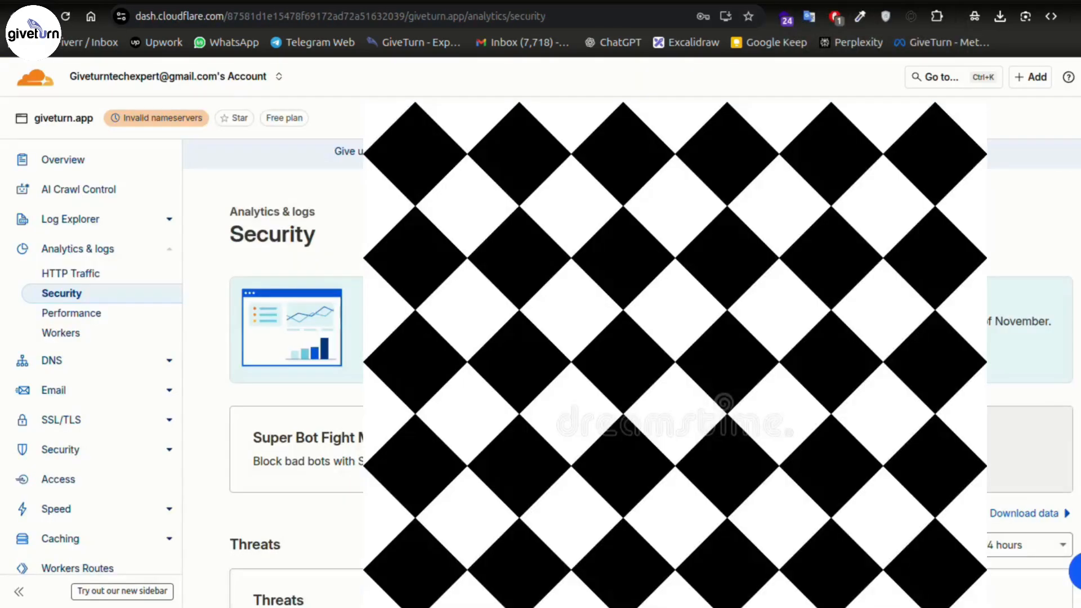
{"action": "key", "text": "ctrl+t"}
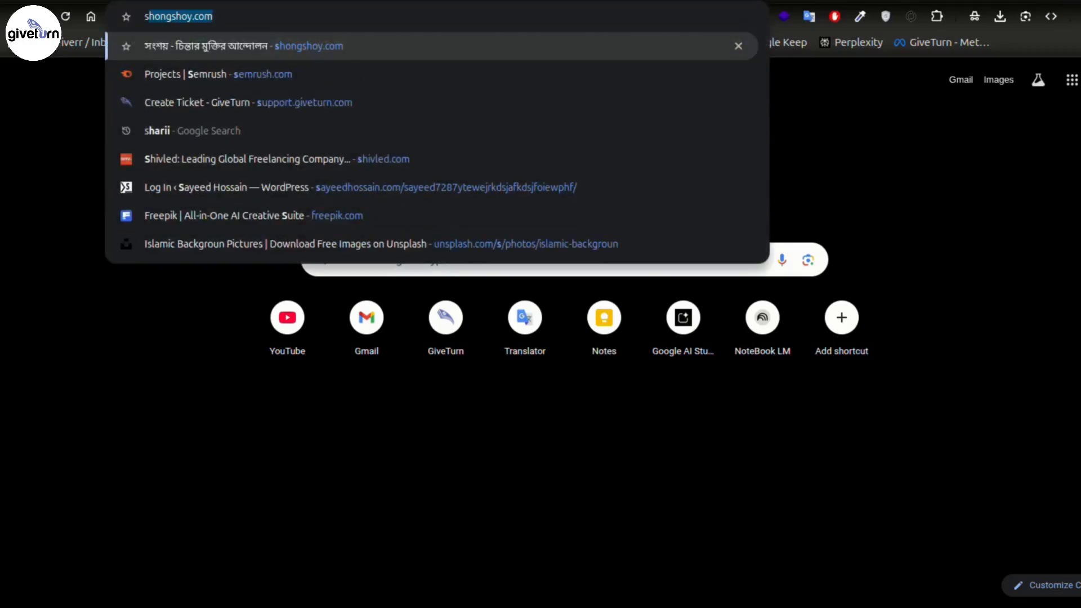
{"action": "key", "text": "BackSpace"}
{"action": "key", "text": "BackSpace"}
{"action": "type", "text": "website"}
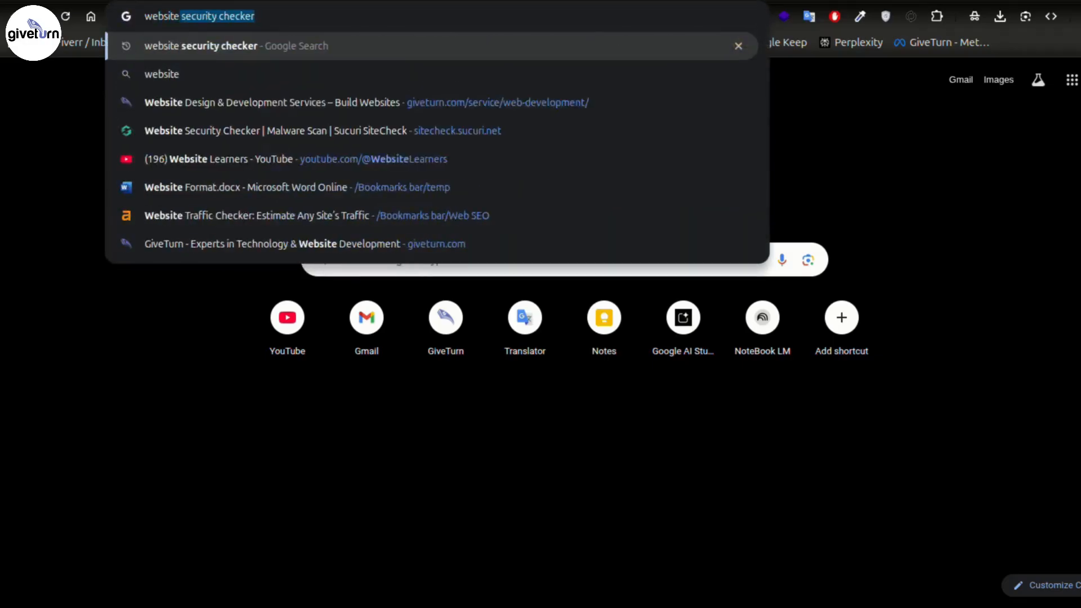
{"action": "key", "text": "Return"}
{"action": "scroll", "coordinate": [633, 501], "scroll_direction": "down", "scroll_amount": 2}
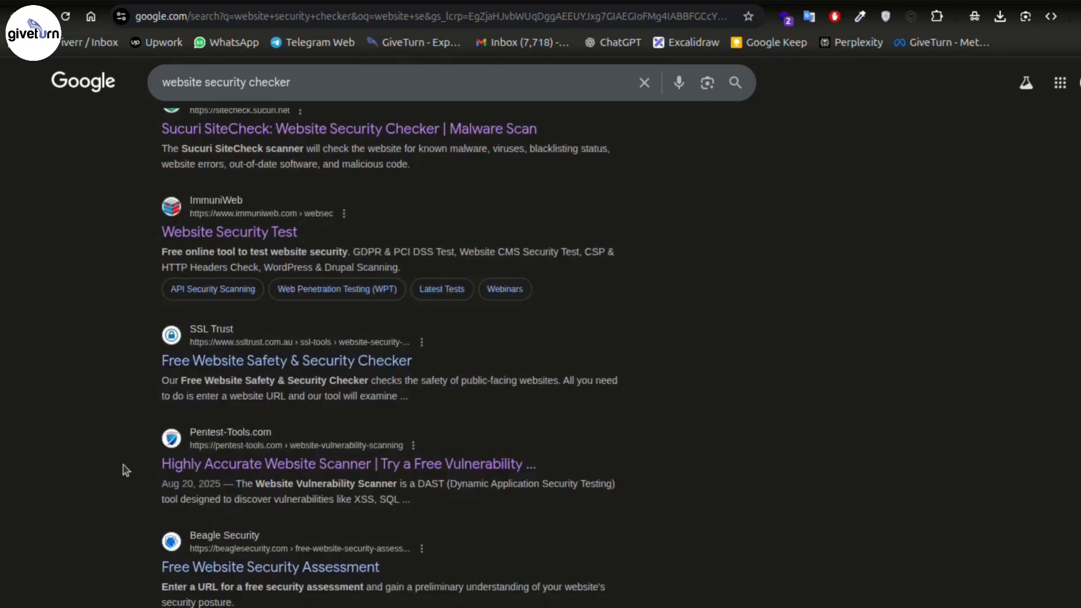
- Review the light scan option on Pentest-Tools' Website Vulnerability Scanner page, then go back to cPanel
{"action": "left_click", "coordinate": [462, 457]}
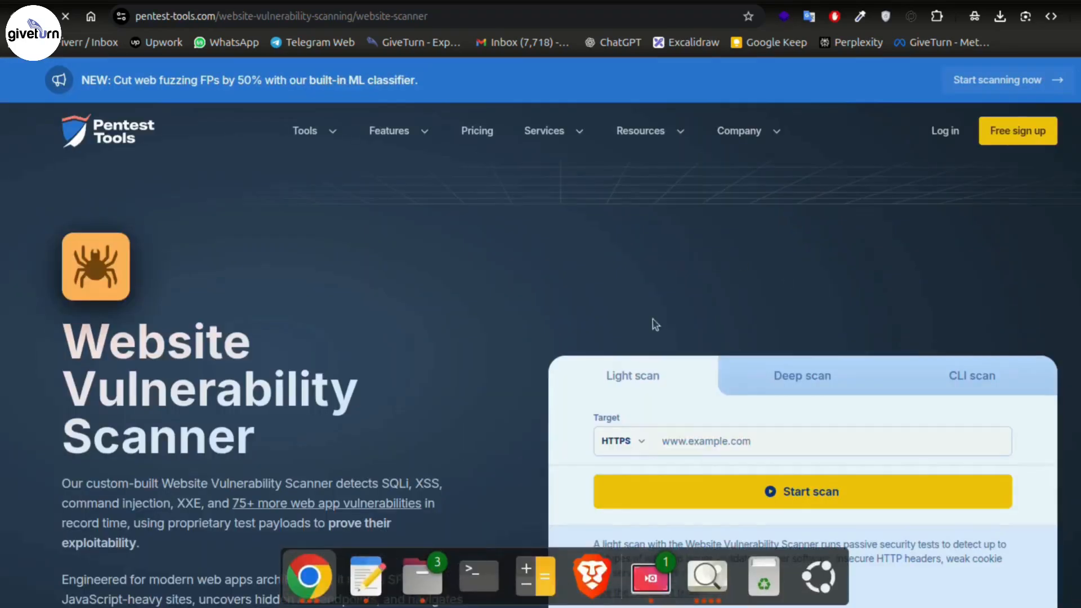
{"action": "scroll", "coordinate": [615, 319], "scroll_direction": "down", "scroll_amount": 6}
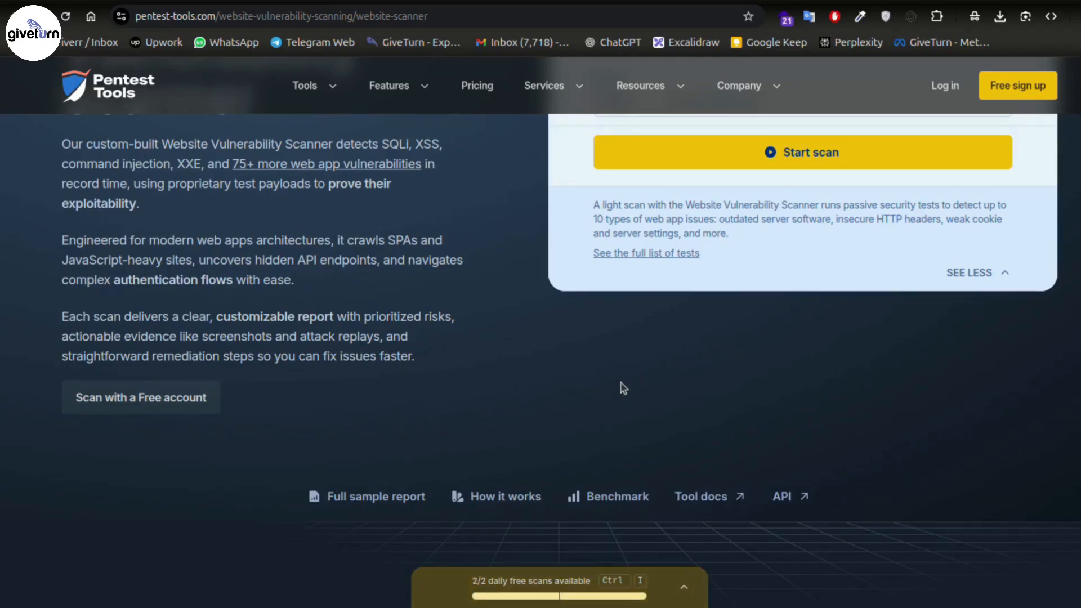
{"action": "scroll", "coordinate": [623, 386], "scroll_direction": "up", "scroll_amount": 6}
{"action": "scroll", "coordinate": [634, 366], "scroll_direction": "down", "scroll_amount": 3}
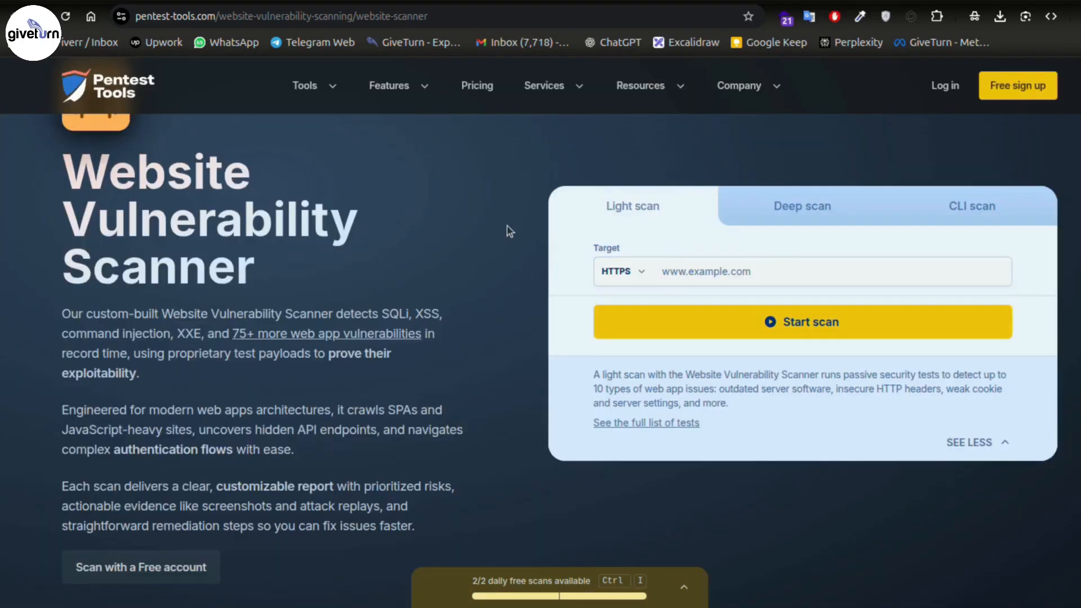
{"action": "scroll", "coordinate": [507, 230], "scroll_direction": "up", "scroll_amount": 3}
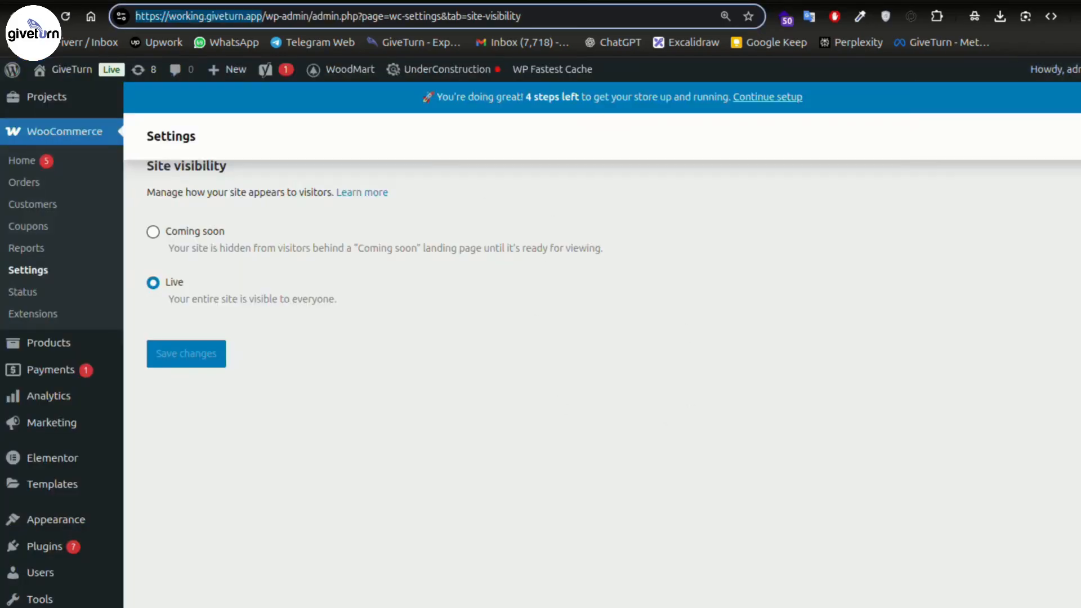
{"action": "left_click", "coordinate": [710, 1]}
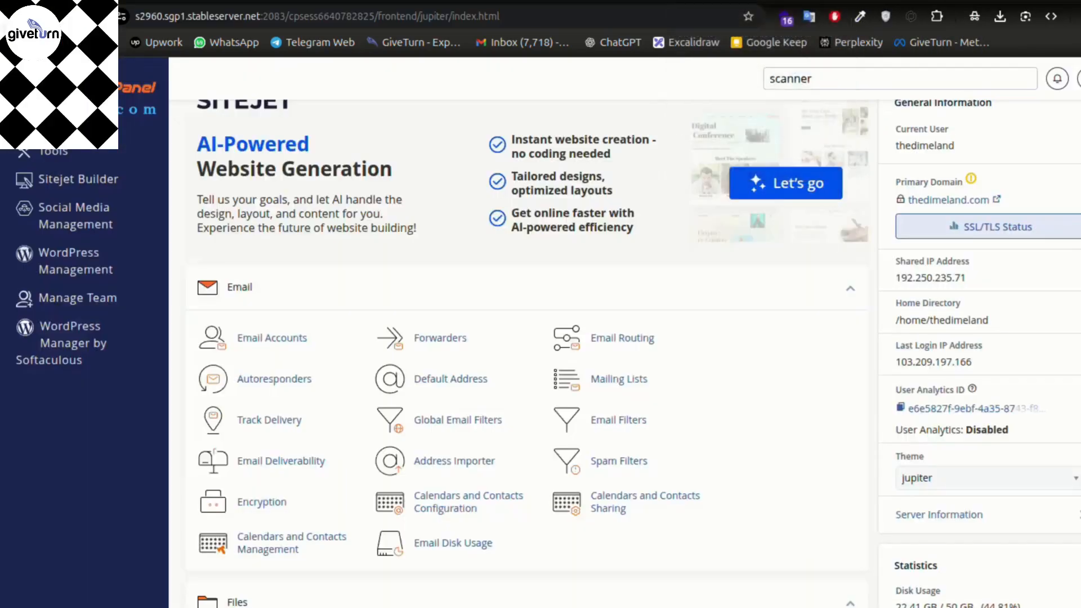